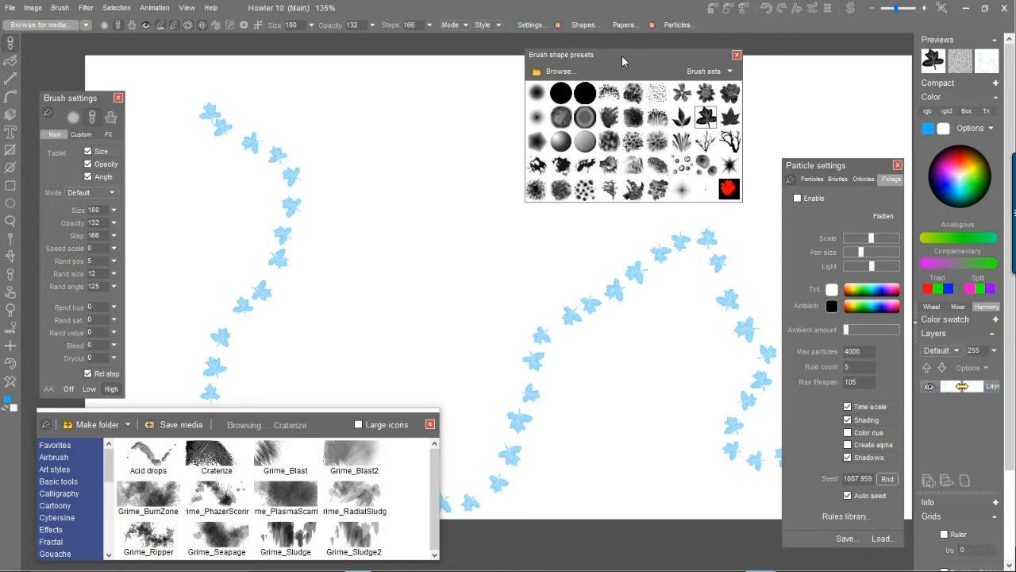
# - Rearrange the floating Brush shape presets and Brush settings windows over the canvas
pyautogui.moveTo(612, 54)
pyautogui.mouseDown()
pyautogui.moveTo(673, 48)
pyautogui.moveTo(656, 49)
pyautogui.mouseUp()
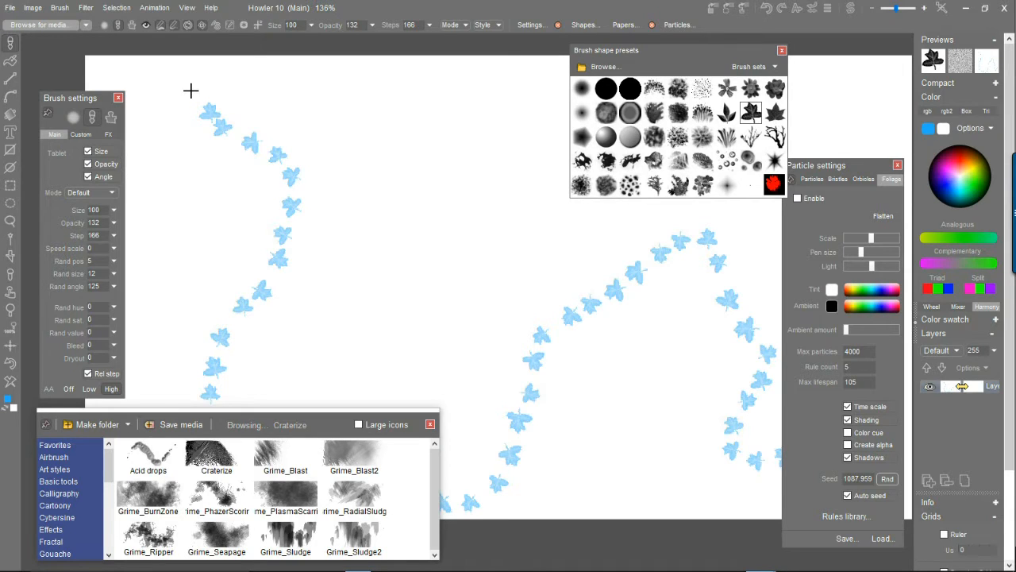
pyautogui.moveTo(62, 99); pyautogui.dragTo(54, 104)
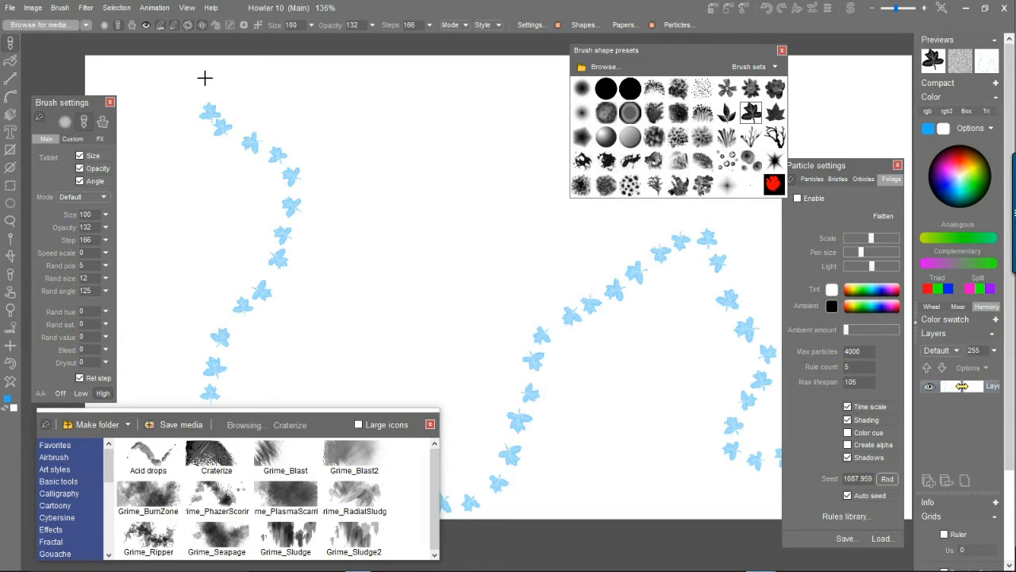
pyautogui.moveTo(670, 51)
pyautogui.mouseDown()
pyautogui.moveTo(632, 51)
pyautogui.moveTo(645, 48)
pyautogui.mouseUp()
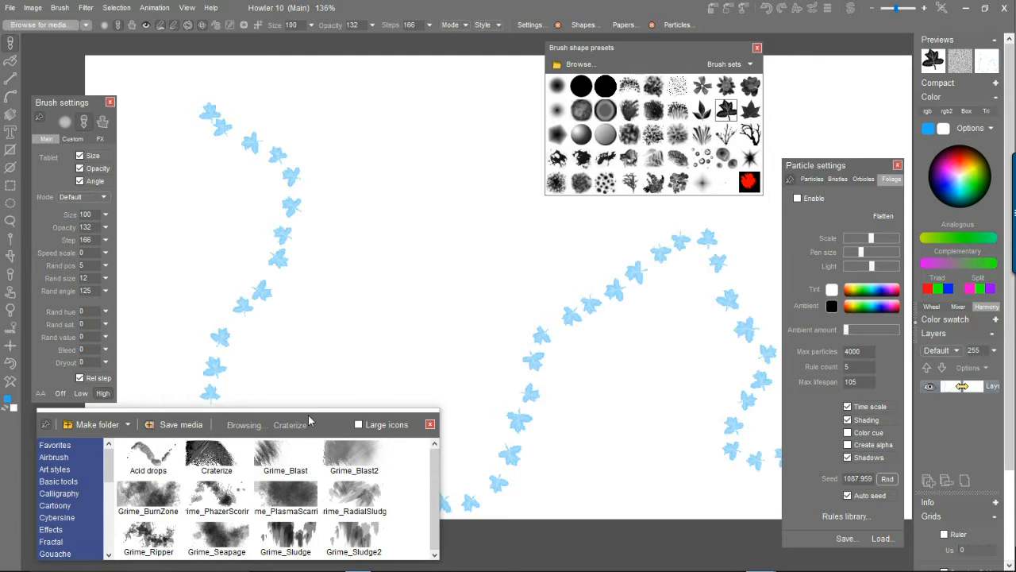
# - Paint blue test strokes across the canvas with the Acid drops, Grime_PlasmaScarring and Grime_RadialSludge media brushes
pyautogui.click(148, 454)
pyautogui.moveTo(361, 162)
pyautogui.mouseDown()
pyautogui.moveTo(504, 338)
pyautogui.moveTo(507, 327)
pyautogui.mouseUp()
pyautogui.click(312, 498)
pyautogui.moveTo(358, 326)
pyautogui.mouseDown()
pyautogui.moveTo(270, 174)
pyautogui.moveTo(591, 370)
pyautogui.mouseUp()
pyautogui.click(354, 497)
pyautogui.moveTo(603, 456)
pyautogui.mouseDown()
pyautogui.moveTo(517, 254)
pyautogui.moveTo(338, 211)
pyautogui.mouseUp()
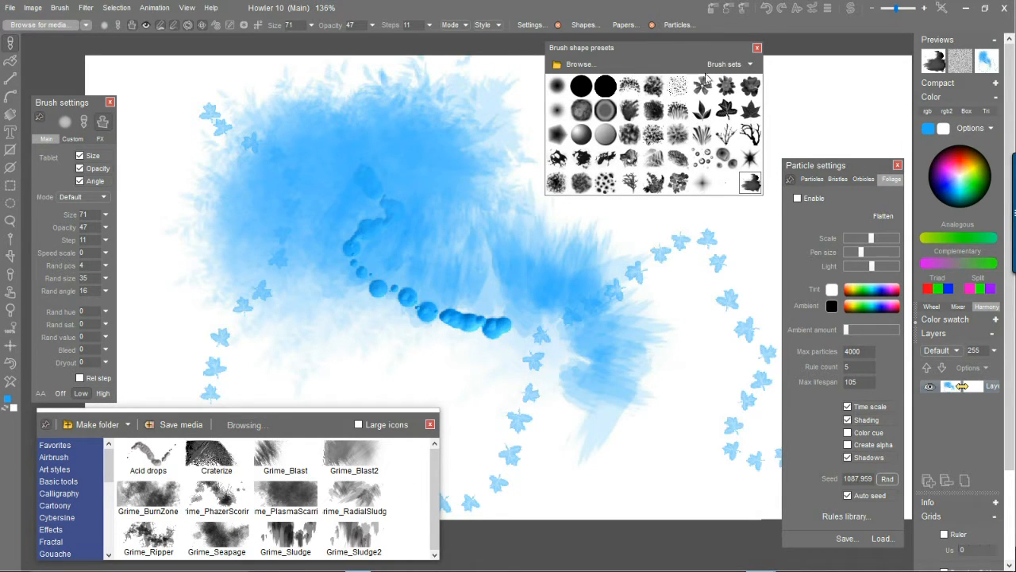
# - Shift the Brush shape presets window aside and load the Large airbrush preset
pyautogui.moveTo(625, 47)
pyautogui.mouseDown()
pyautogui.moveTo(530, 35)
pyautogui.moveTo(561, 45)
pyautogui.mouseUp()
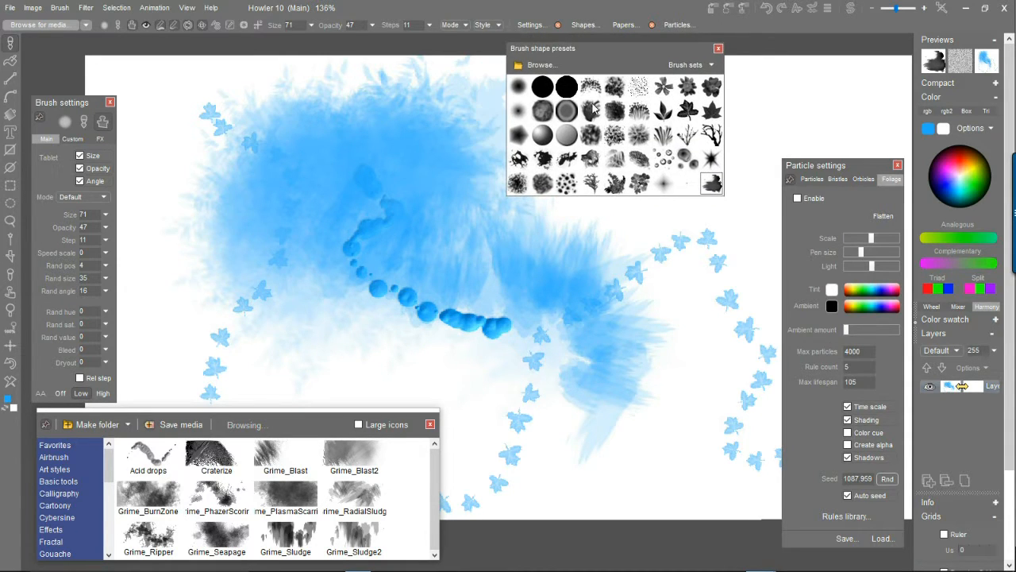
pyautogui.click(566, 137)
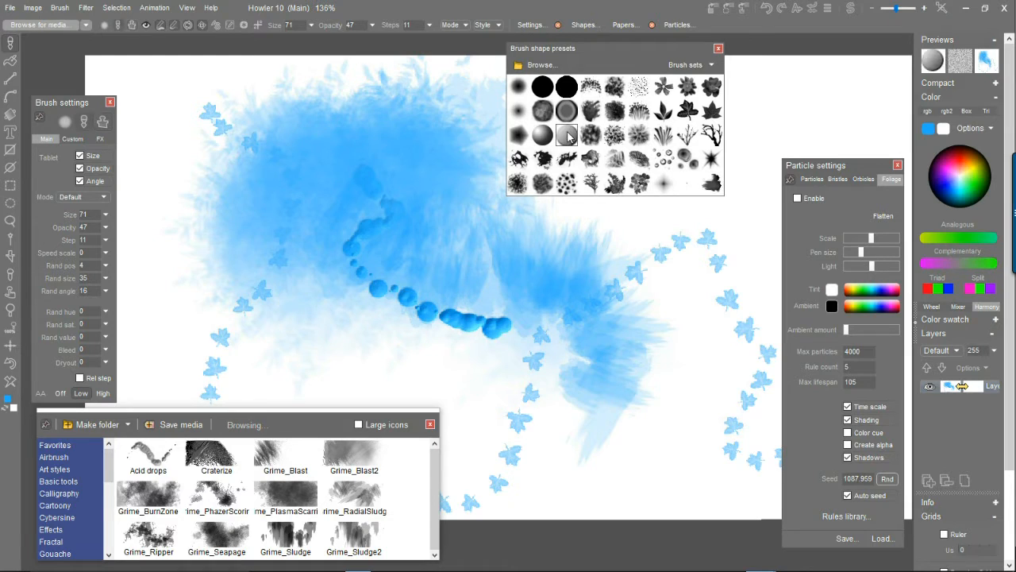
pyautogui.click(11, 43)
pyautogui.moveTo(97, 62)
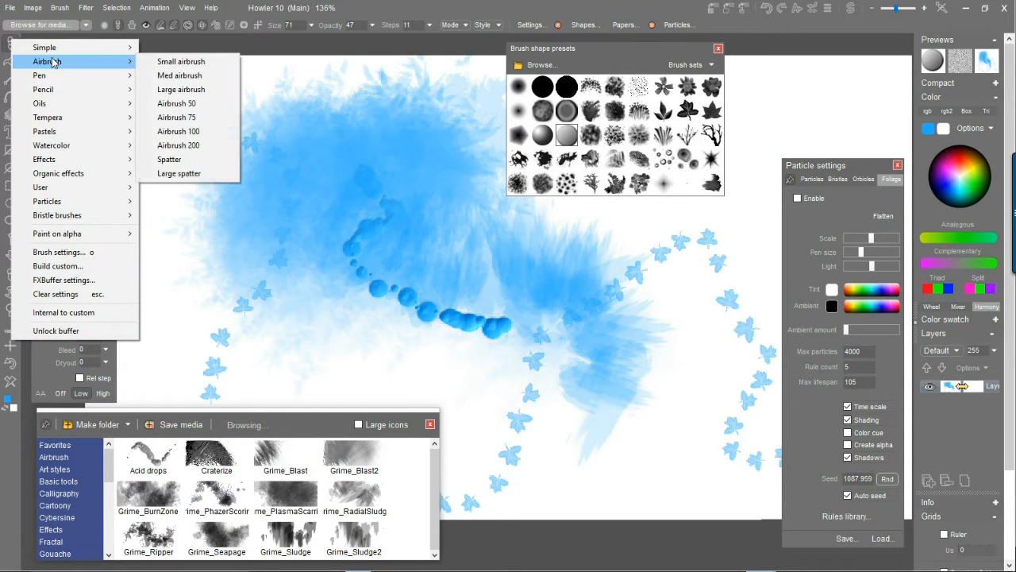
pyautogui.click(211, 90)
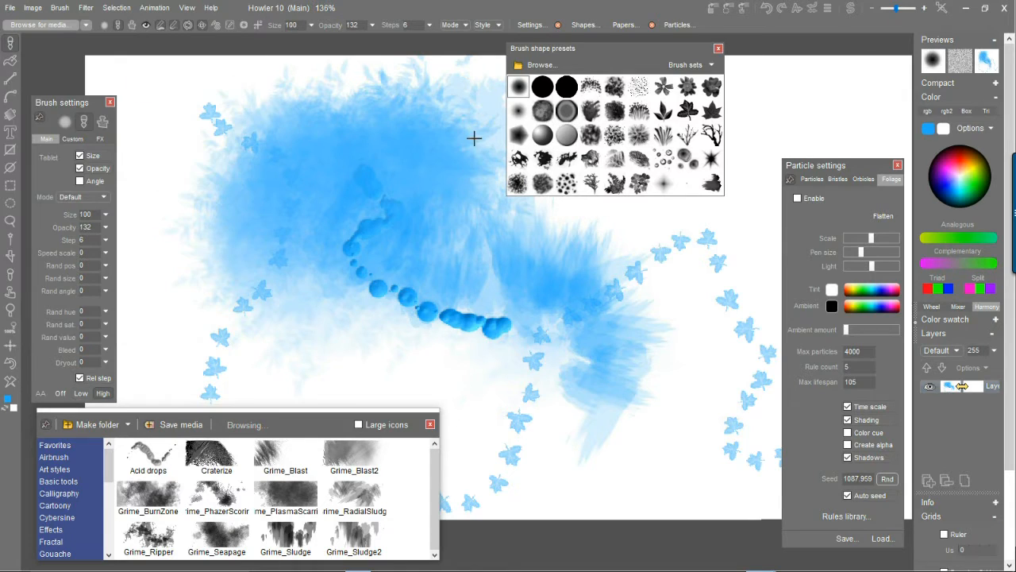
# - Paint winding airbrush strokes in blue, switch the color to orange-red and paint one more across them
pyautogui.moveTo(663, 306)
pyautogui.mouseDown()
pyautogui.moveTo(640, 417)
pyautogui.moveTo(298, 252)
pyautogui.mouseUp()
pyautogui.moveTo(352, 158); pyautogui.dragTo(385, 211)
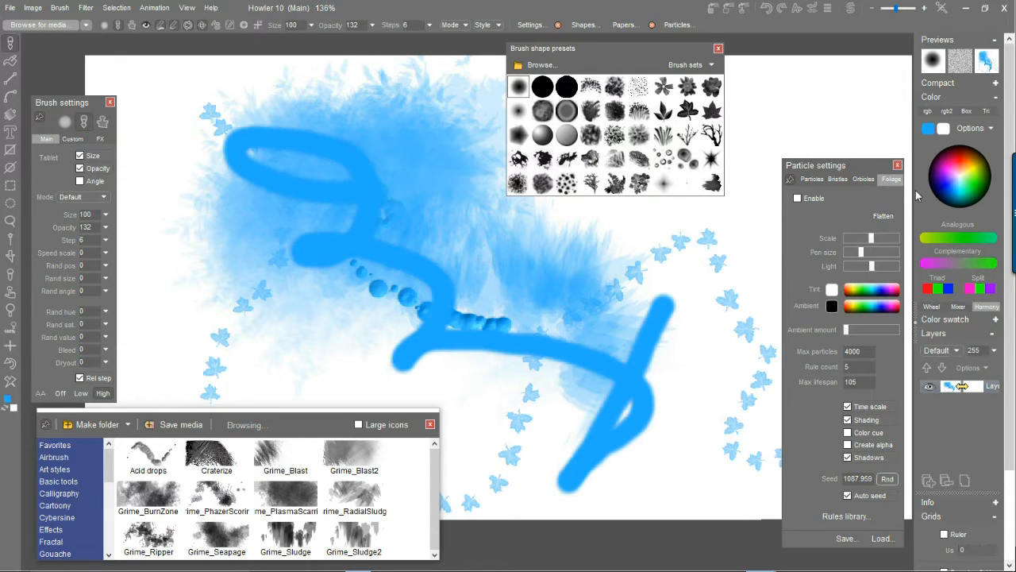
pyautogui.click(963, 163)
pyautogui.moveTo(678, 299)
pyautogui.mouseDown()
pyautogui.moveTo(601, 273)
pyautogui.moveTo(270, 306)
pyautogui.mouseUp()
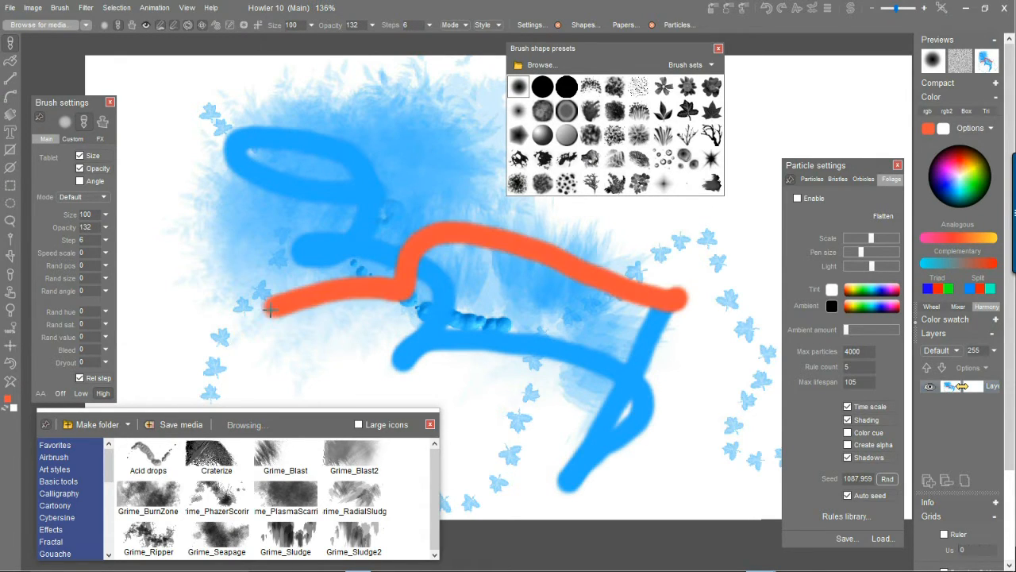
# - Choose the five-petal flower brush shape, stamp single orange-red flowers and paint several continuous strokes with it
pyautogui.click(663, 85)
pyautogui.click(747, 156)
pyautogui.click(764, 238)
pyautogui.click(668, 238)
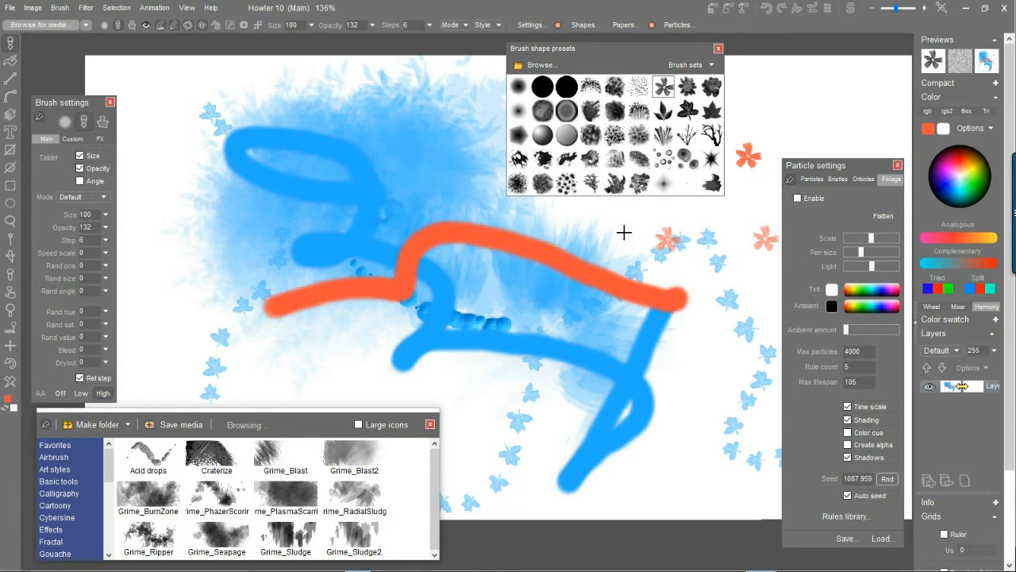
pyautogui.click(603, 227)
pyautogui.click(746, 298)
pyautogui.click(704, 372)
pyautogui.moveTo(640, 357); pyautogui.dragTo(508, 389)
pyautogui.moveTo(458, 312); pyautogui.dragTo(282, 262)
pyautogui.moveTo(209, 145)
pyautogui.mouseDown()
pyautogui.moveTo(449, 154)
pyautogui.moveTo(782, 478)
pyautogui.mouseUp()
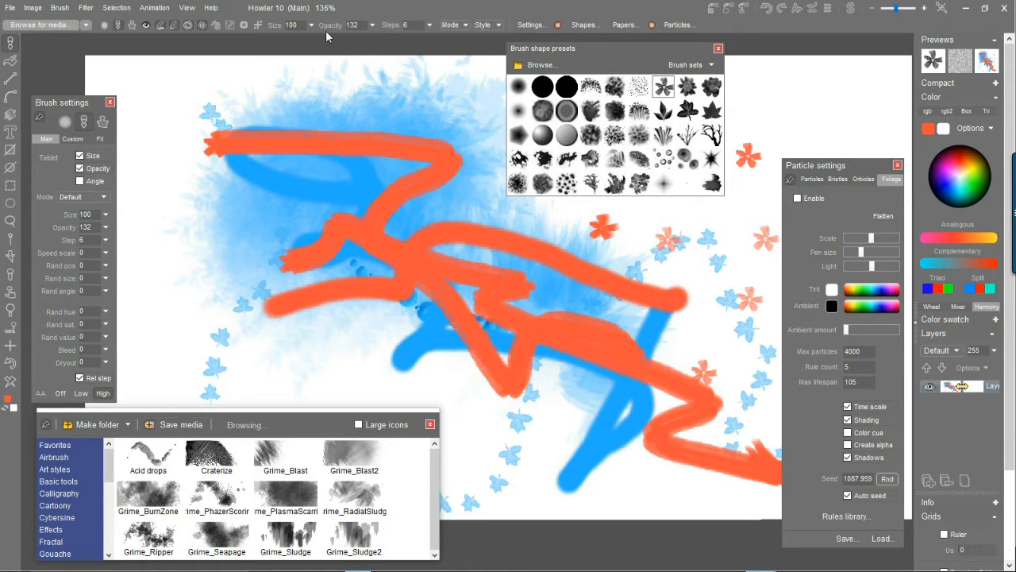
# - Set the brush steps to 76 and paint two long strokes of spaced flowers across the canvas
pyautogui.click(428, 27)
pyautogui.moveTo(358, 45); pyautogui.dragTo(381, 43)
pyautogui.moveTo(389, 89)
pyautogui.mouseDown()
pyautogui.moveTo(545, 271)
pyautogui.moveTo(635, 313)
pyautogui.mouseUp()
pyautogui.moveTo(189, 168)
pyautogui.mouseDown()
pyautogui.moveTo(266, 229)
pyautogui.moveTo(675, 450)
pyautogui.mouseUp()
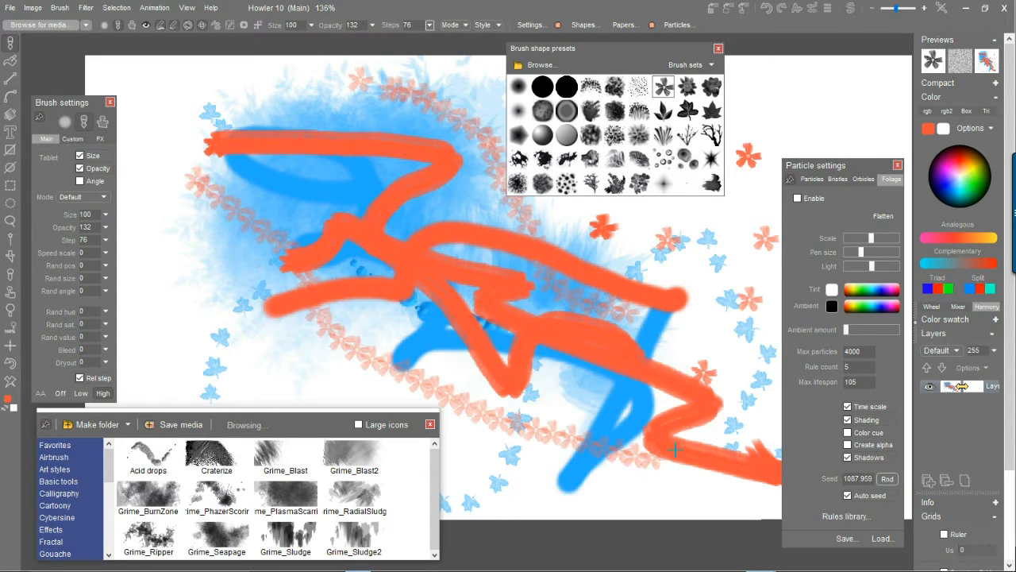
# - Clear the canvas and paint one curved stroke of spaced flowers
pyautogui.click(10, 381)
pyautogui.moveTo(203, 99)
pyautogui.mouseDown()
pyautogui.moveTo(252, 277)
pyautogui.moveTo(523, 347)
pyautogui.mouseUp()
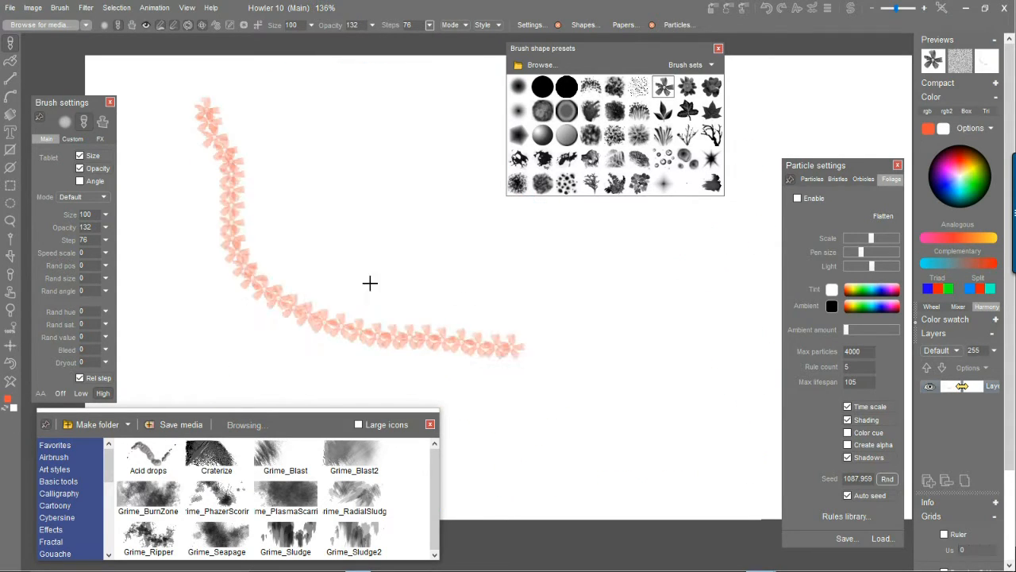
# - Choose the star brush shape, stamp a few single stars and paint two wavy star strokes
pyautogui.click(665, 160)
pyautogui.click(712, 160)
pyautogui.click(433, 144)
pyautogui.click(365, 155)
pyautogui.click(414, 197)
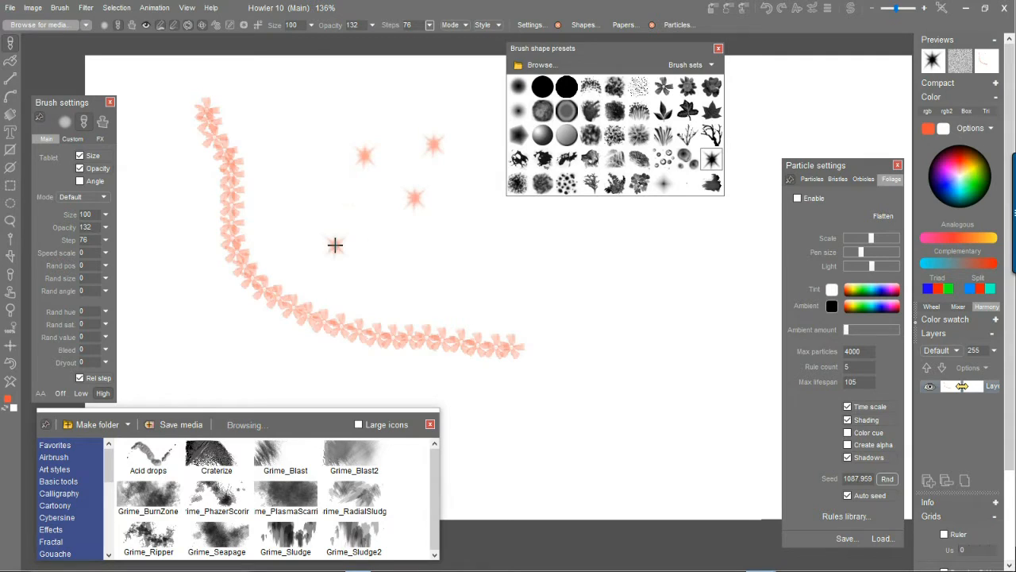
pyautogui.moveTo(307, 149)
pyautogui.mouseDown()
pyautogui.moveTo(581, 288)
pyautogui.moveTo(762, 404)
pyautogui.mouseUp()
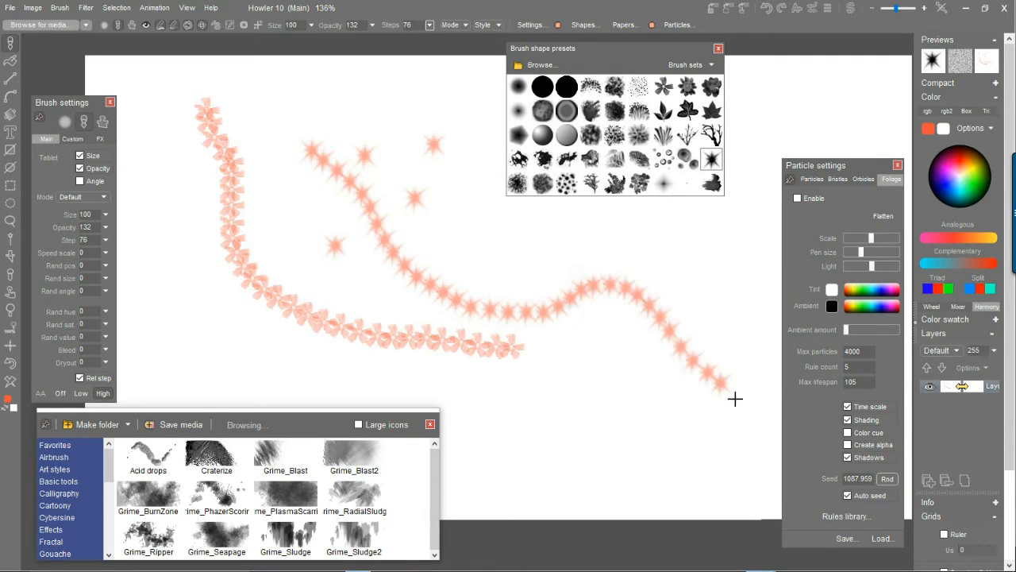
pyautogui.moveTo(306, 96); pyautogui.dragTo(607, 254)
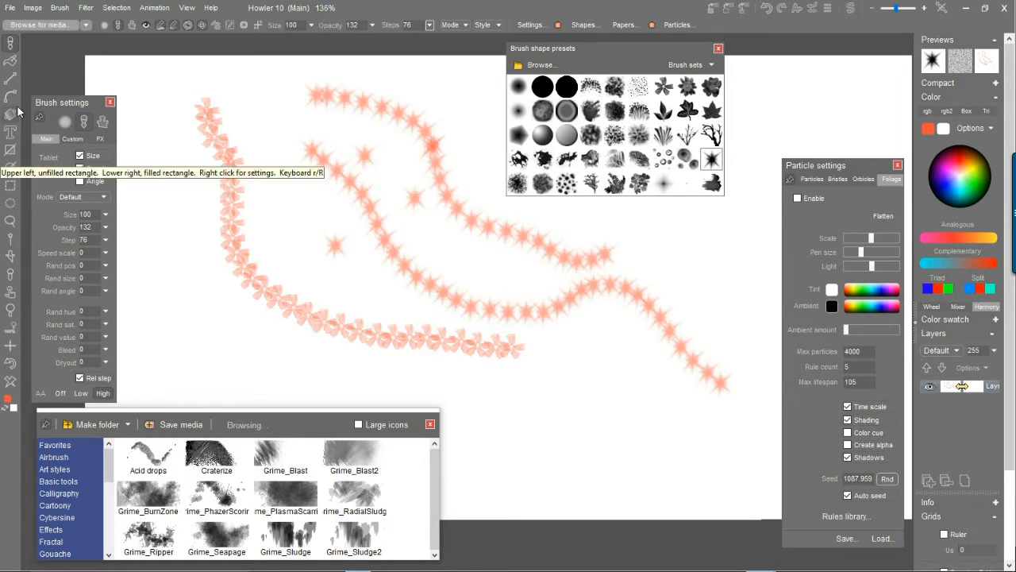
# - Try a straight star line with the Line tool, clear the canvas and draw a new diagonal one
pyautogui.click(10, 80)
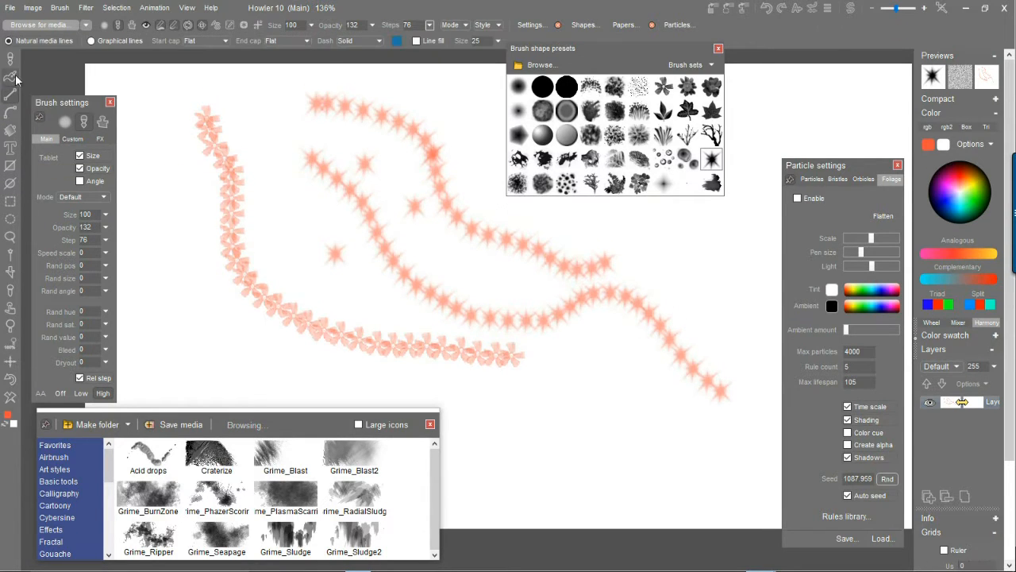
pyautogui.moveTo(233, 95)
pyautogui.mouseDown()
pyautogui.moveTo(503, 272)
pyautogui.moveTo(671, 461)
pyautogui.moveTo(717, 390)
pyautogui.moveTo(717, 460)
pyautogui.mouseUp()
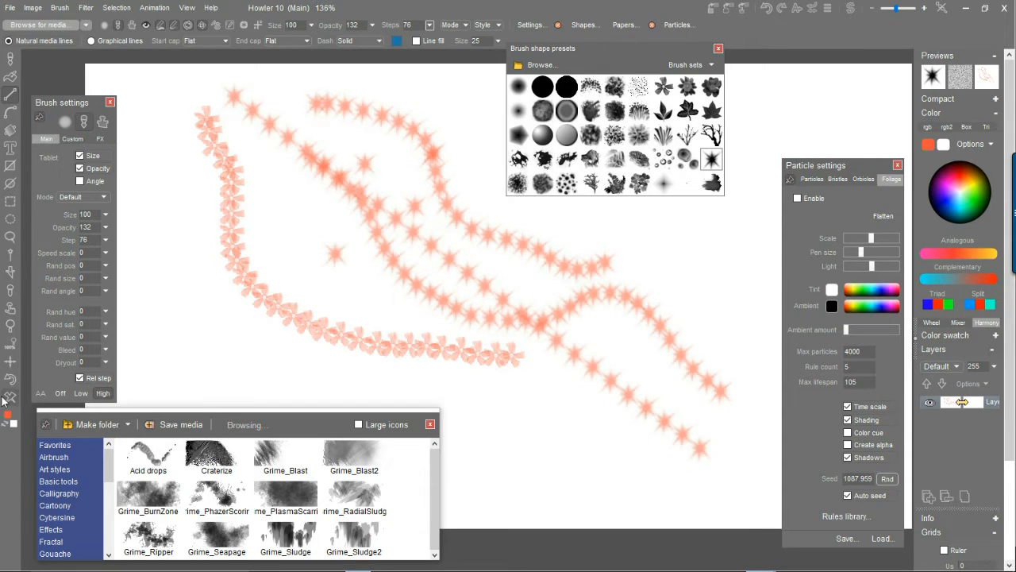
pyautogui.press('Delete')
pyautogui.moveTo(155, 105)
pyautogui.mouseDown()
pyautogui.moveTo(603, 368)
pyautogui.moveTo(651, 436)
pyautogui.moveTo(704, 480)
pyautogui.mouseUp()
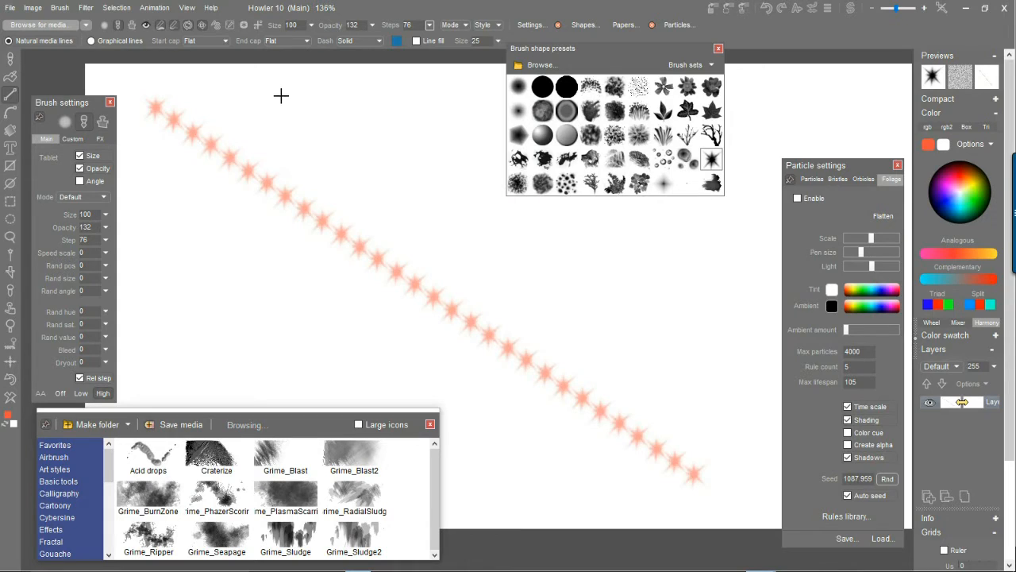
# - Set the brush's random hue to 50 and paint a freehand winding stroke of stars
pyautogui.click(77, 323)
pyautogui.moveTo(35, 331); pyautogui.dragTo(43, 329)
pyautogui.click(11, 61)
pyautogui.moveTo(238, 99)
pyautogui.mouseDown()
pyautogui.moveTo(415, 104)
pyautogui.moveTo(603, 337)
pyautogui.moveTo(560, 382)
pyautogui.mouseUp()
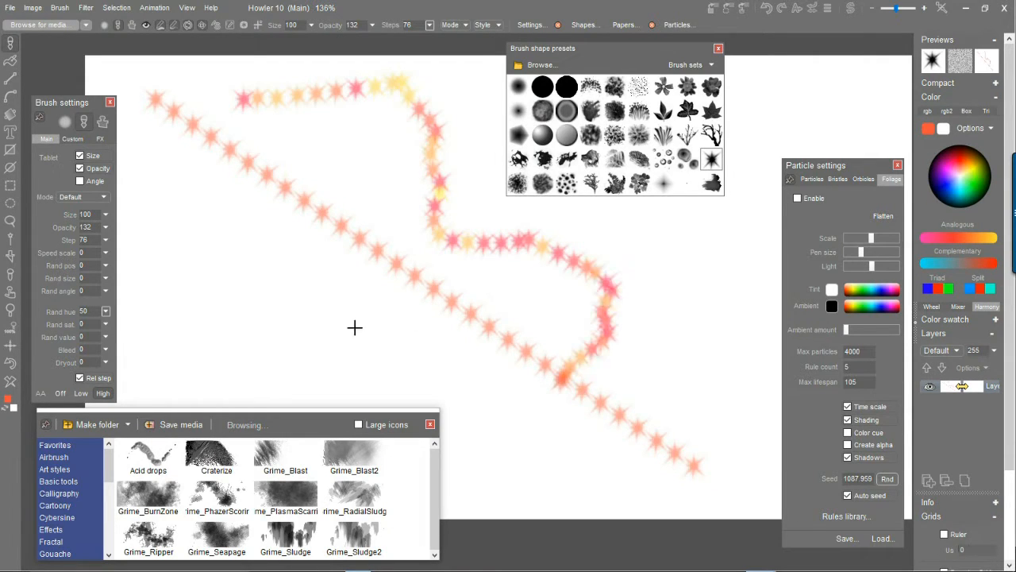
# - Set the brush's random hue to 223 and paint another freehand stroke of multicolored stars
pyautogui.click(106, 313)
pyautogui.moveTo(47, 328); pyautogui.dragTo(77, 328)
pyautogui.moveTo(240, 202)
pyautogui.mouseDown()
pyautogui.moveTo(314, 341)
pyautogui.moveTo(546, 481)
pyautogui.moveTo(517, 434)
pyautogui.mouseUp()
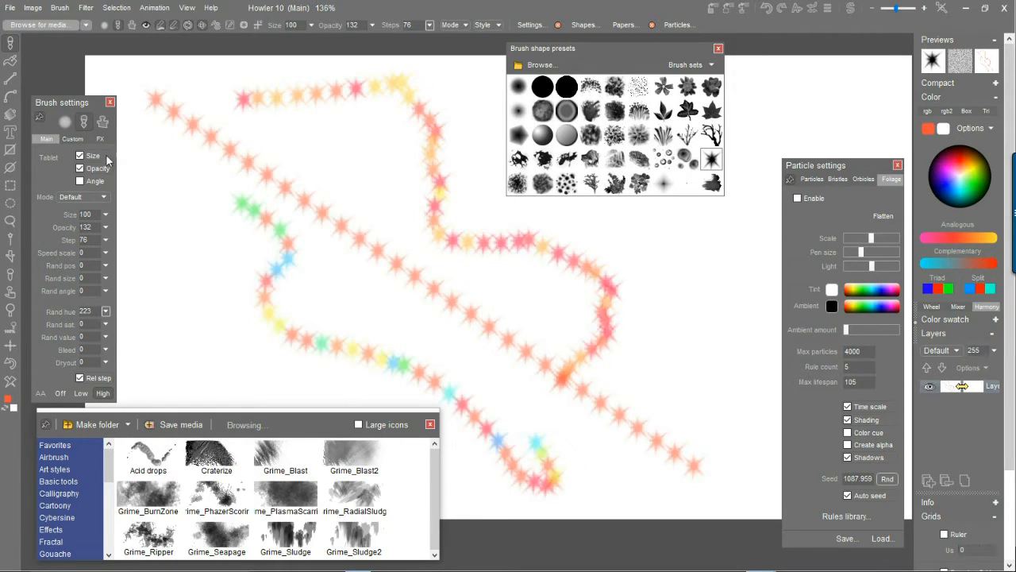
# - Draw a straight line of multicolored stars, clear the canvas and draw another diagonal line on it
pyautogui.click(11, 77)
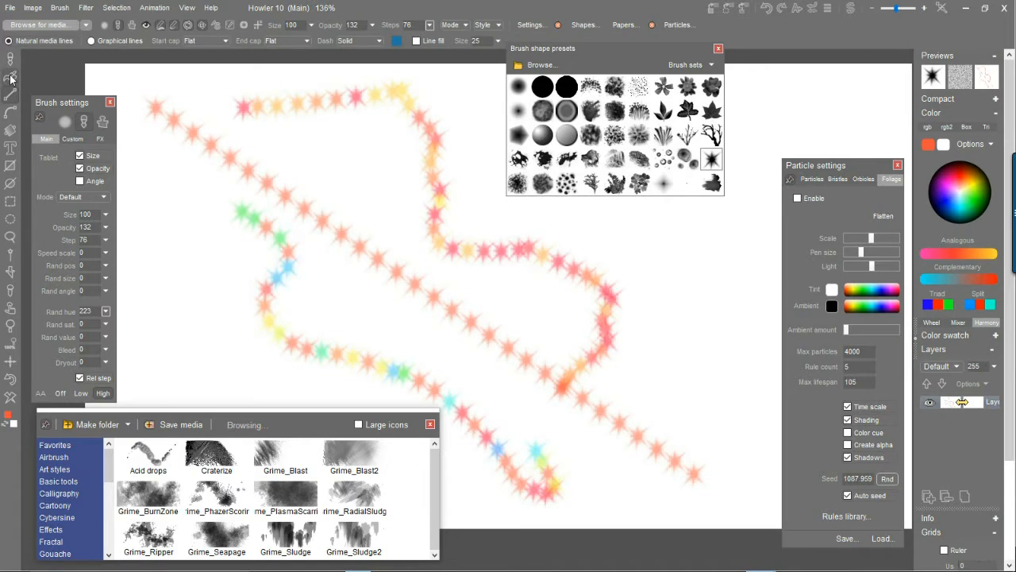
pyautogui.moveTo(185, 92)
pyautogui.mouseDown()
pyautogui.moveTo(288, 143)
pyautogui.moveTo(750, 466)
pyautogui.mouseUp()
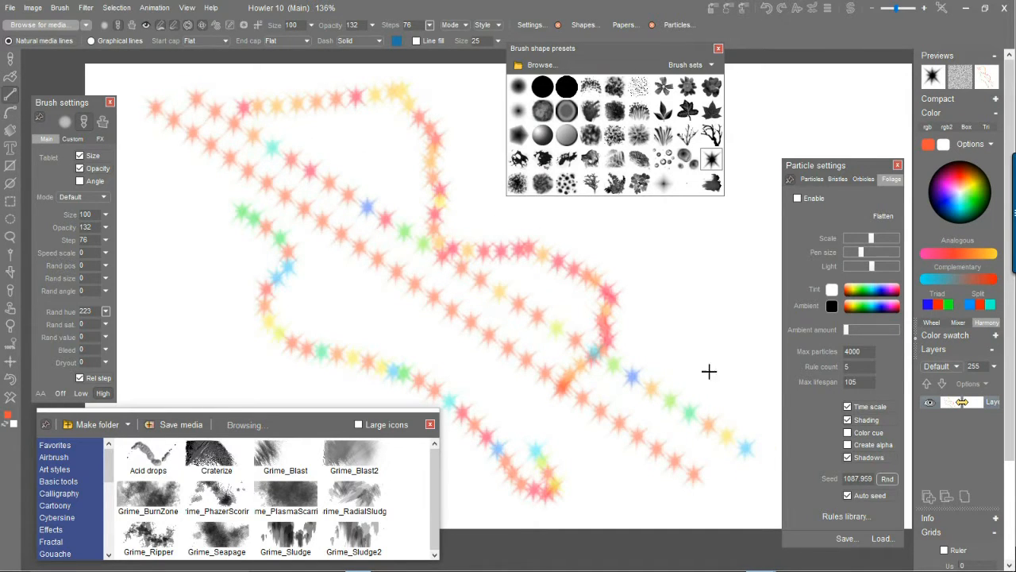
pyautogui.click(9, 399)
pyautogui.moveTo(167, 110)
pyautogui.mouseDown()
pyautogui.moveTo(579, 368)
pyautogui.moveTo(715, 482)
pyautogui.mouseUp()
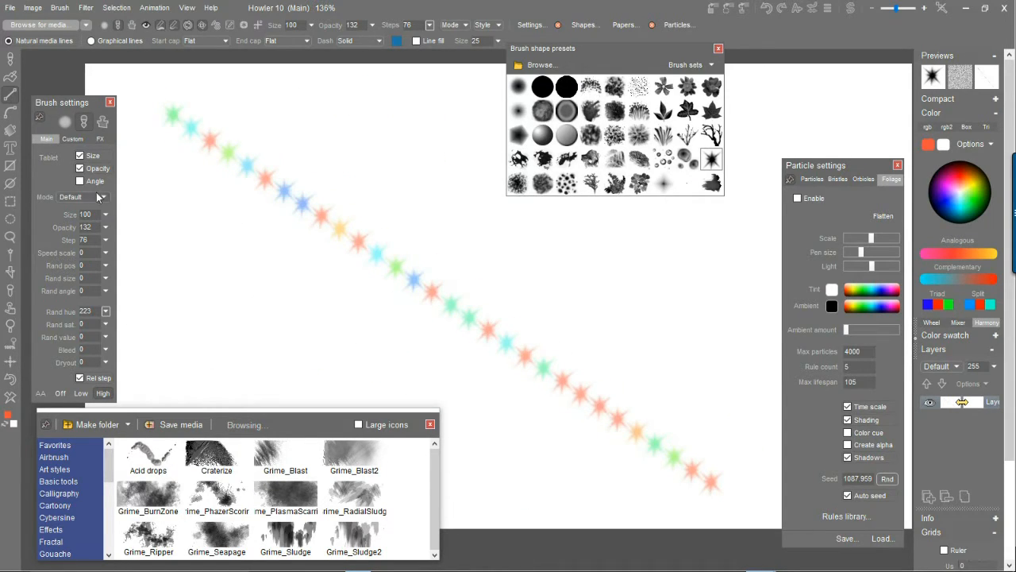
# - Set the brush's random size to 20 and random position to 33, and draw two diagonal lines of scattered stars
pyautogui.click(106, 278)
pyautogui.moveTo(46, 294); pyautogui.dragTo(74, 294)
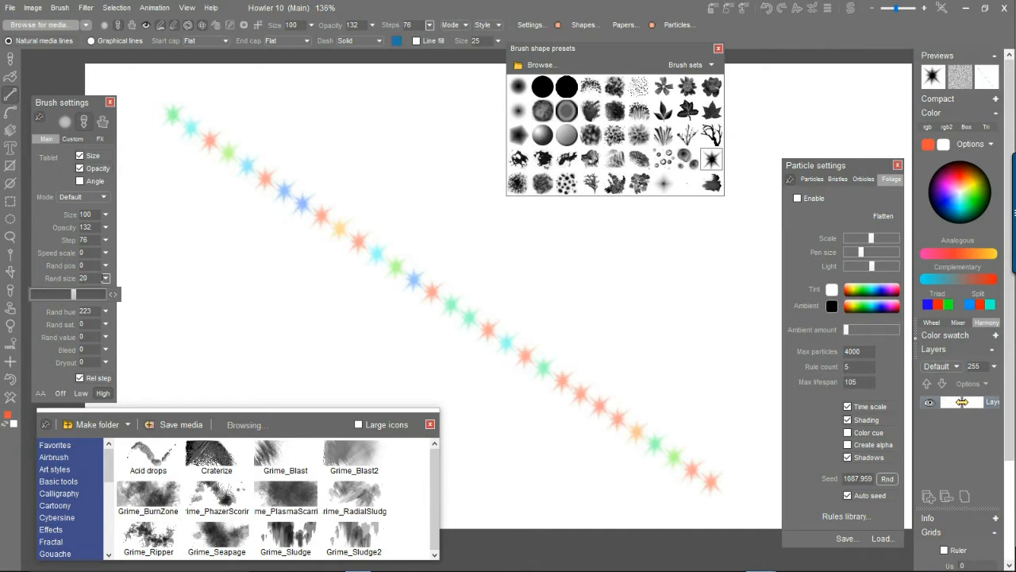
pyautogui.click(104, 266)
pyautogui.moveTo(44, 282); pyautogui.dragTo(57, 283)
pyautogui.moveTo(272, 113)
pyautogui.mouseDown()
pyautogui.moveTo(675, 346)
pyautogui.moveTo(712, 389)
pyautogui.mouseUp()
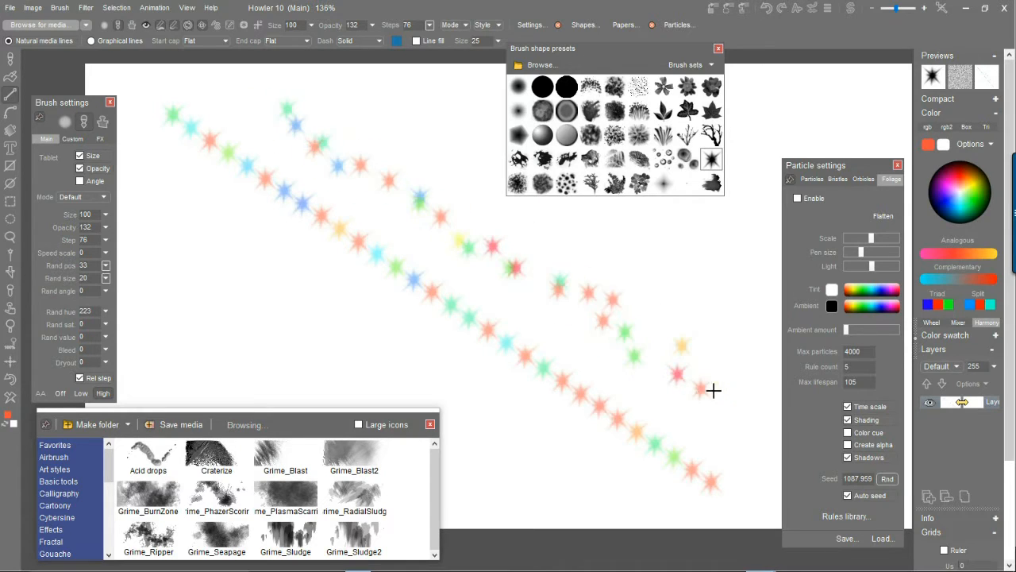
pyautogui.moveTo(139, 144); pyautogui.dragTo(610, 498)
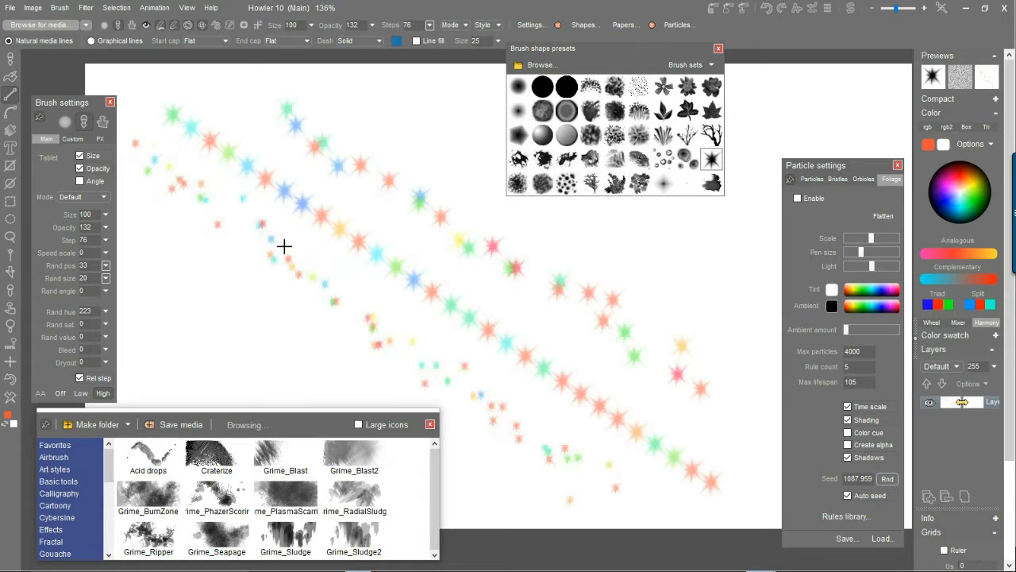
# - Clear the canvas and plot a winding open curve through seven points with the Curve tool
pyautogui.click(10, 396)
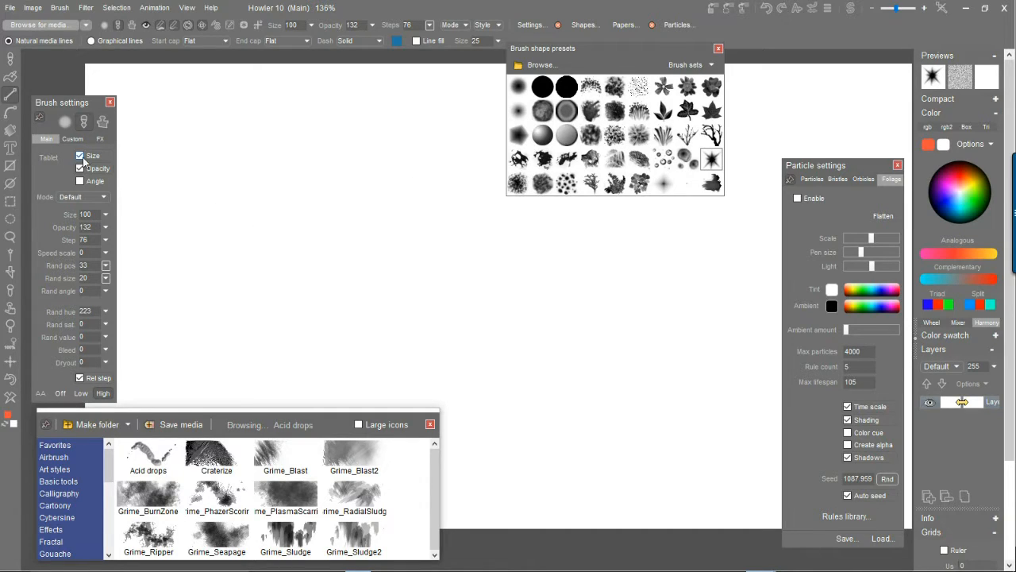
pyautogui.click(14, 115)
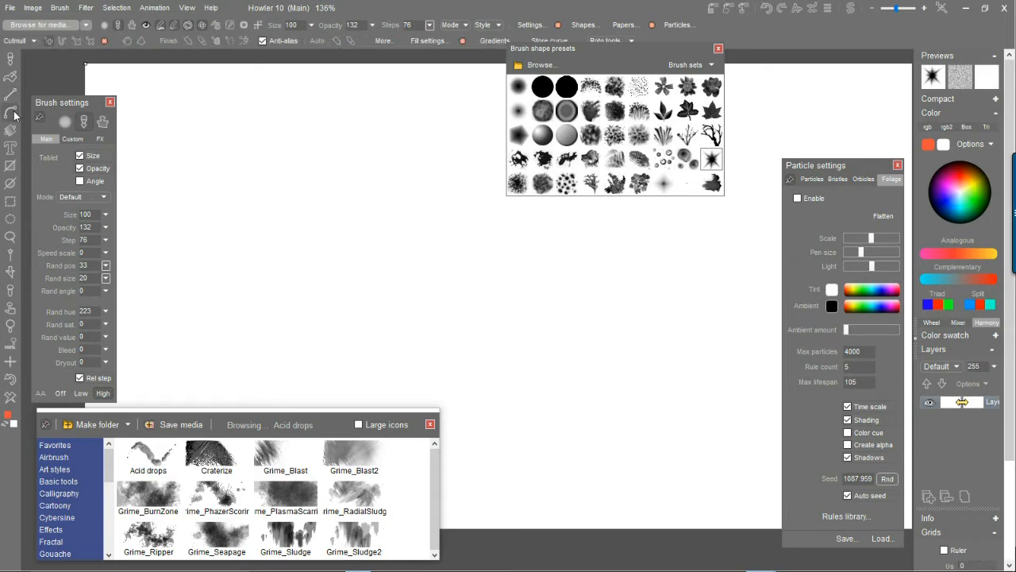
pyautogui.click(220, 110)
pyautogui.click(369, 103)
pyautogui.click(392, 199)
pyautogui.click(225, 269)
pyautogui.click(289, 327)
pyautogui.click(546, 326)
pyautogui.click(707, 362)
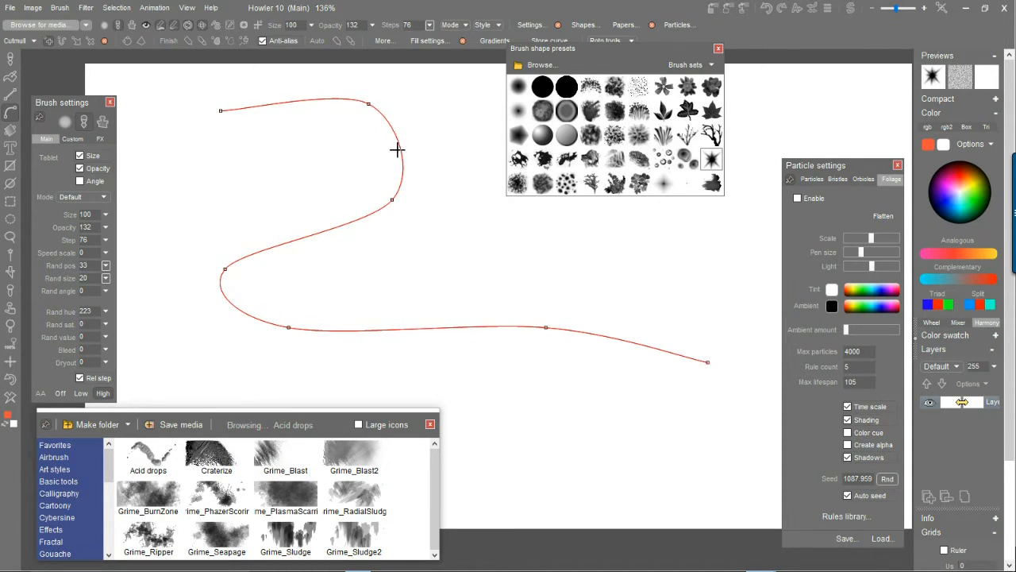
# - Stroke the curve with the star brush, pull its third point out to the right and stroke it again
pyautogui.click(190, 41)
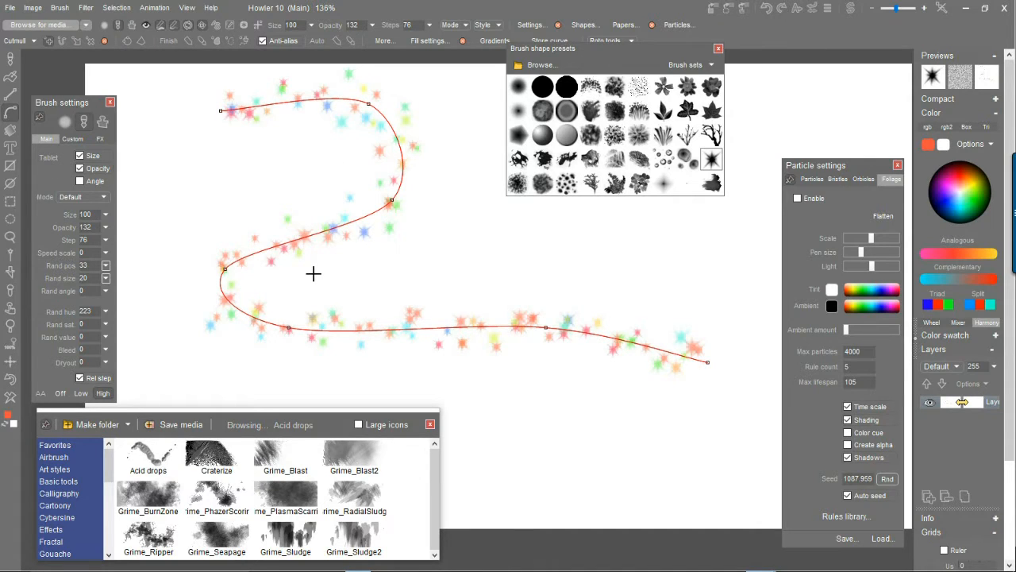
pyautogui.moveTo(392, 201); pyautogui.dragTo(650, 253)
pyautogui.click(185, 40)
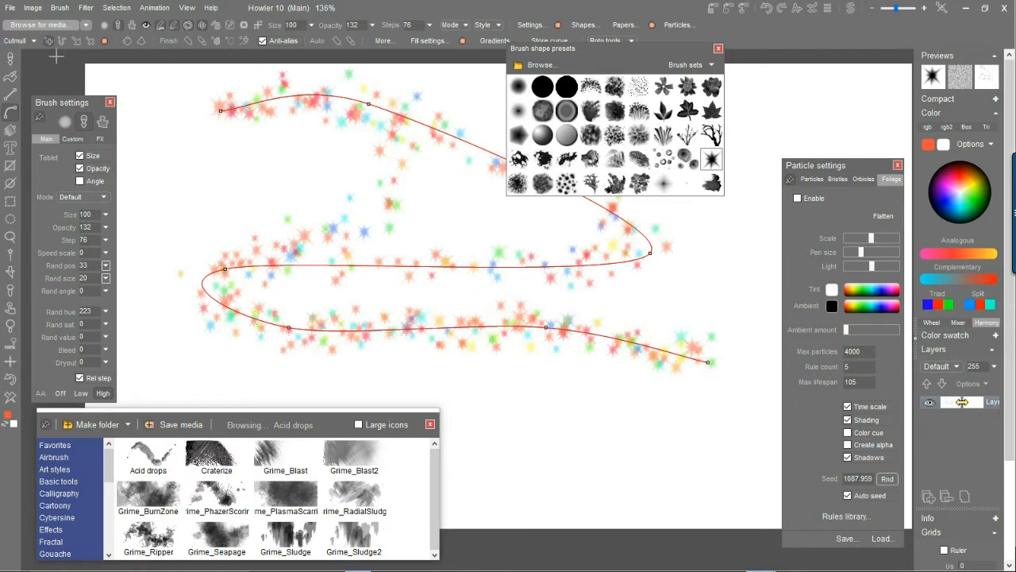
# - Remove the painted stars and draw a freehand curve winding from the upper left to the lower right of the canvas
pyautogui.hotkey('ctrl', 'z')
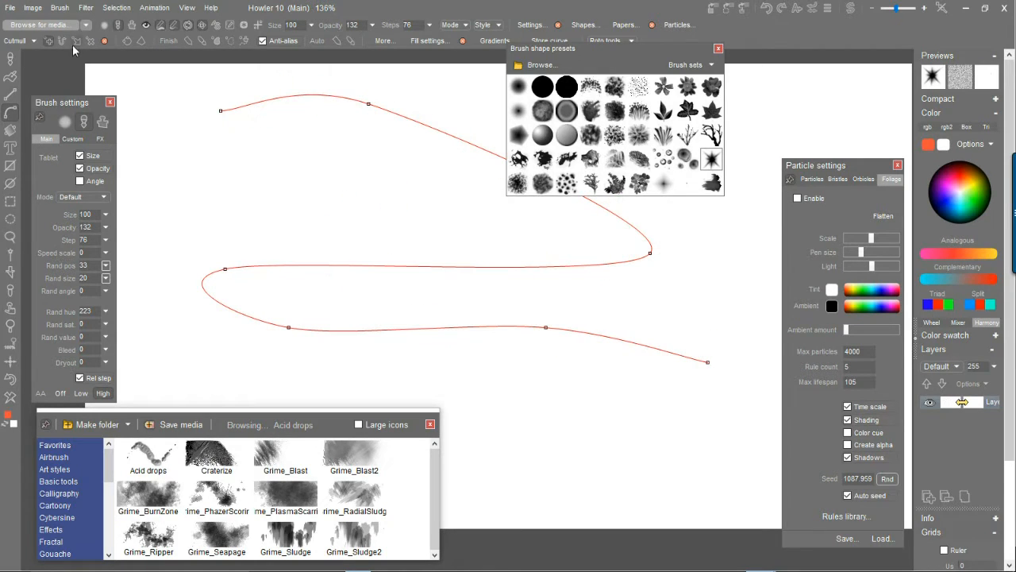
pyautogui.moveTo(152, 99)
pyautogui.mouseDown()
pyautogui.moveTo(302, 268)
pyautogui.moveTo(644, 443)
pyautogui.mouseUp()
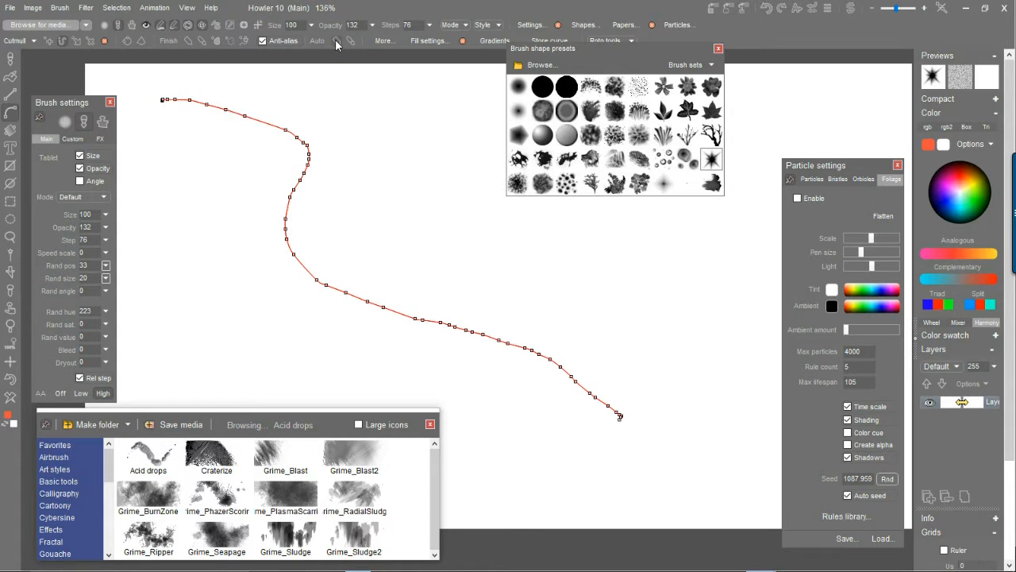
# - Draw a winding freehand curve stroked with stars, and paint a star-outlined rectangle over its upper-left part
pyautogui.moveTo(159, 141)
pyautogui.mouseDown()
pyautogui.moveTo(619, 317)
pyautogui.moveTo(678, 387)
pyautogui.mouseUp()
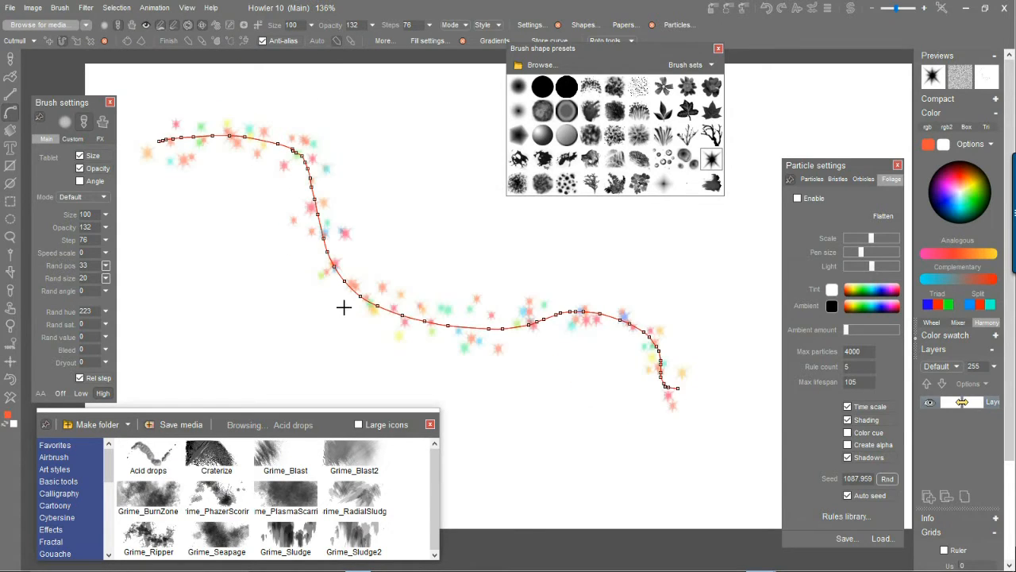
pyautogui.click(10, 112)
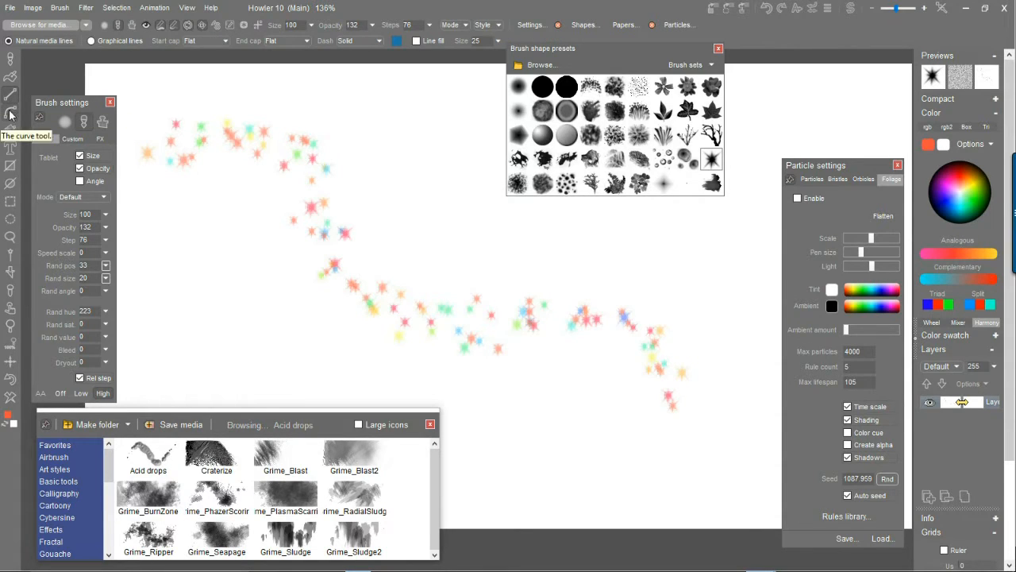
pyautogui.click(12, 95)
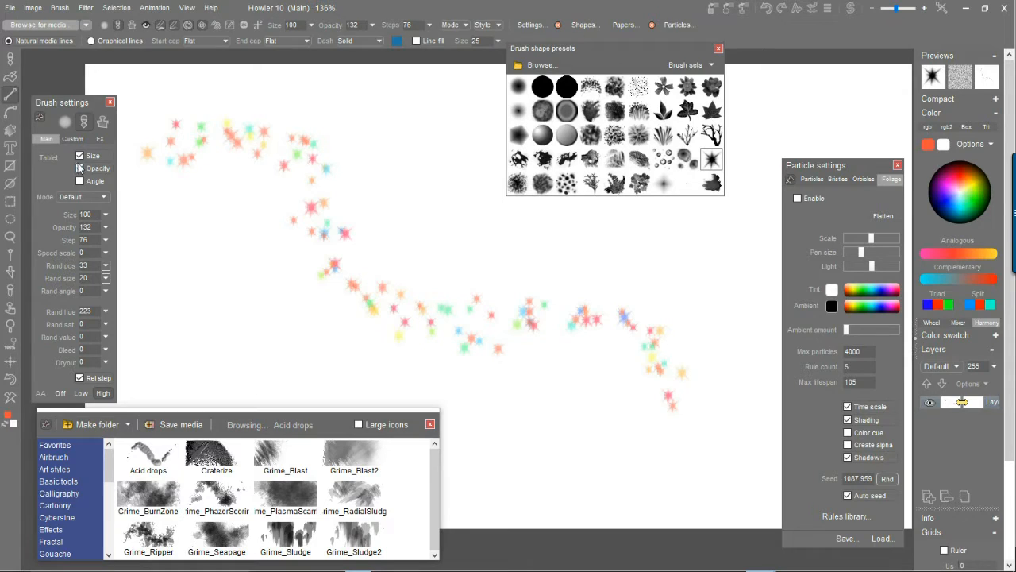
pyautogui.click(8, 164)
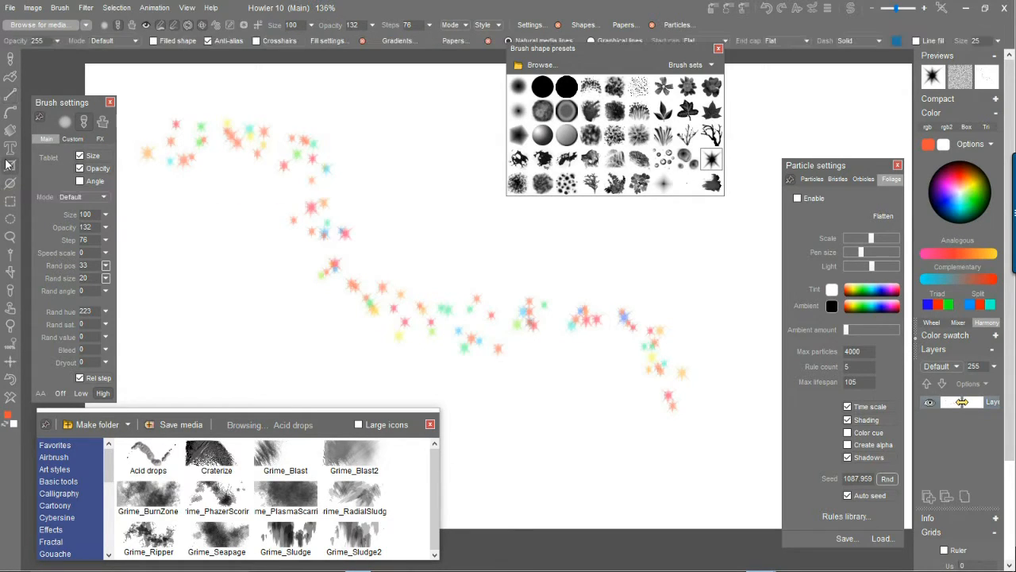
pyautogui.moveTo(193, 109); pyautogui.dragTo(454, 311)
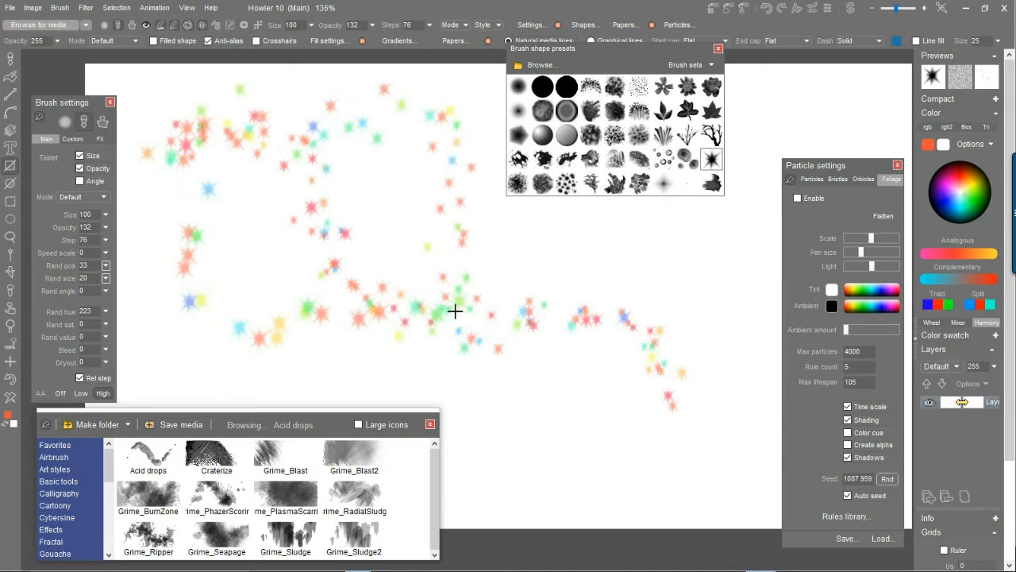
# - Draw a filled orange rectangle over the star-outlined rectangle and the middle of the curve
pyautogui.click(11, 167)
pyautogui.moveTo(194, 170); pyautogui.dragTo(534, 369)
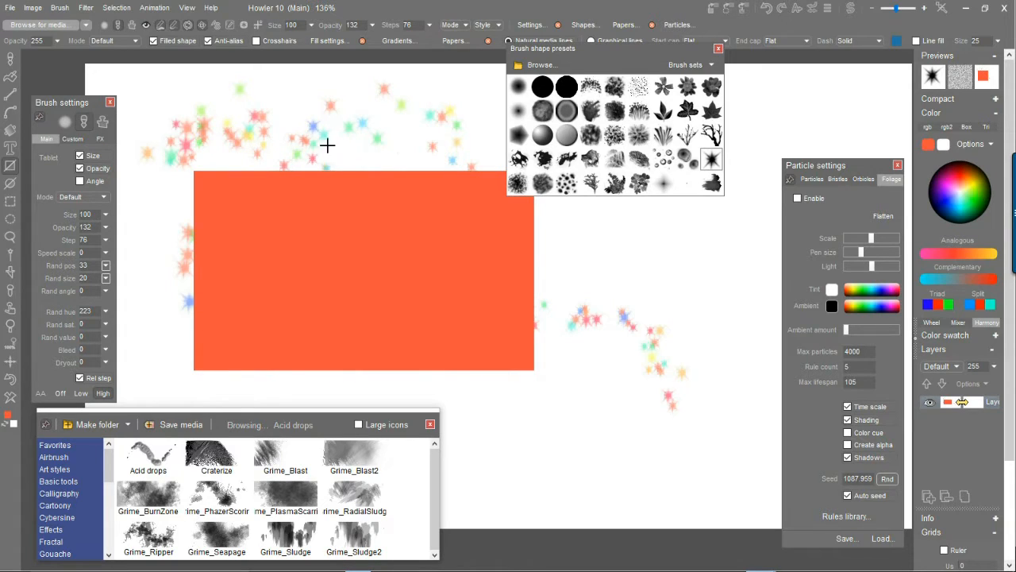
pyautogui.click(187, 8)
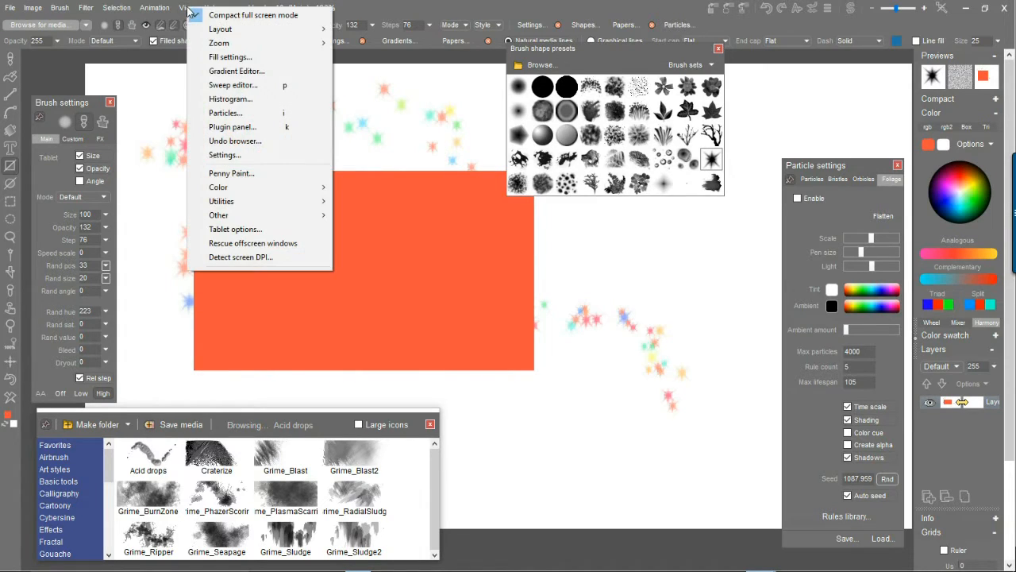
pyautogui.click(461, 4)
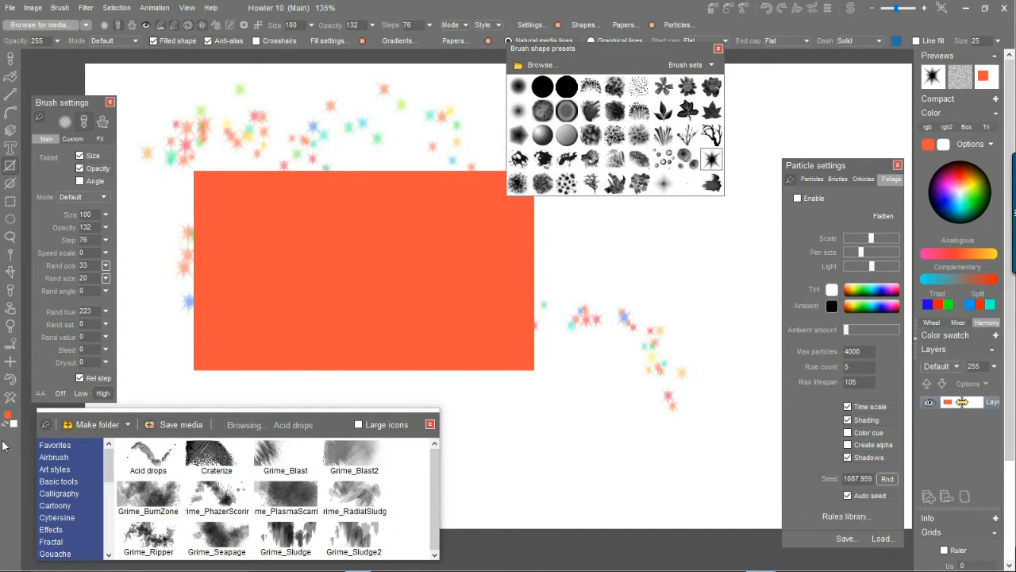
# - Clear the canvas and outline a large unfilled rectangle with scattered stars
pyautogui.click(10, 396)
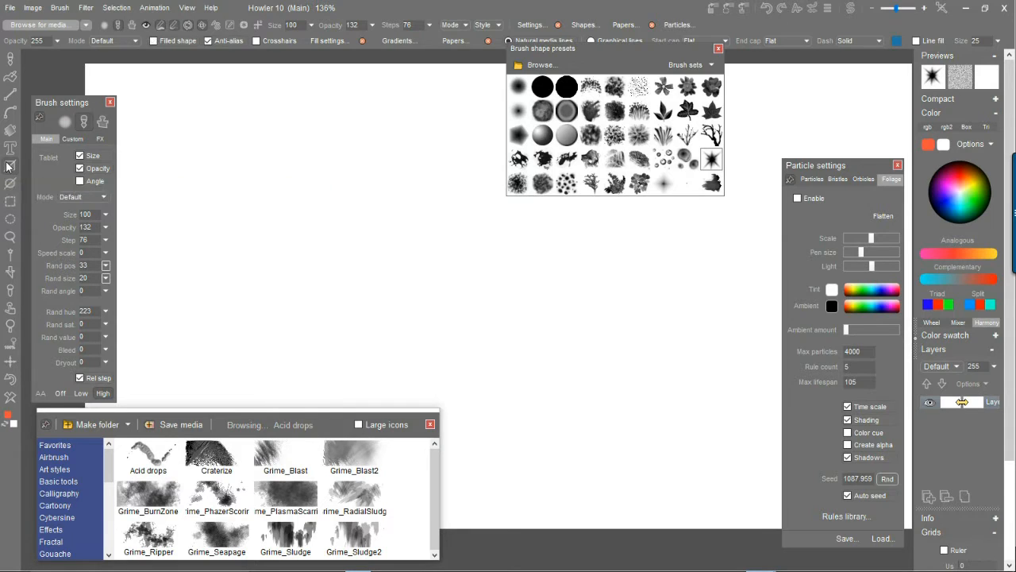
pyautogui.moveTo(201, 108); pyautogui.dragTo(646, 408)
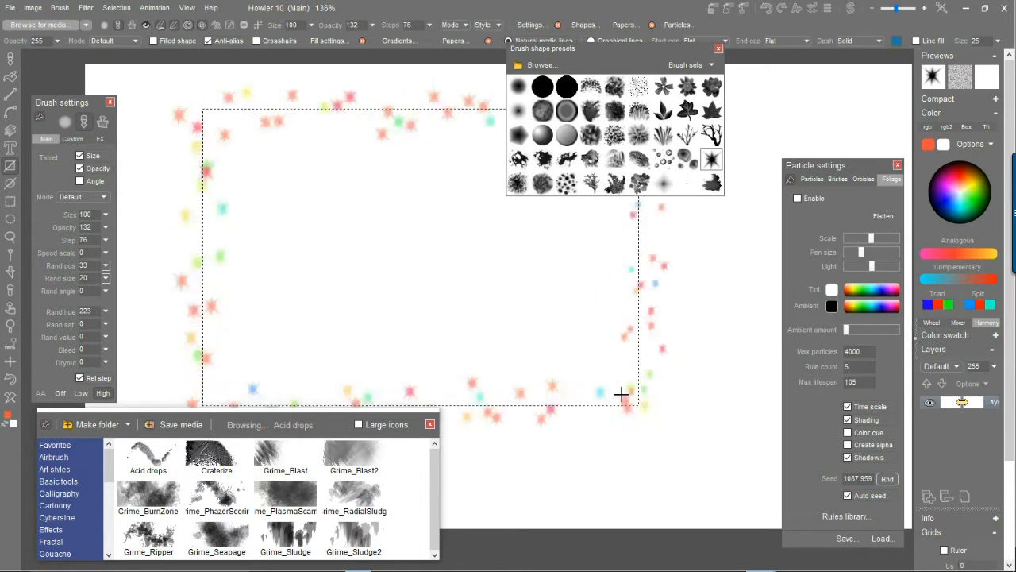
# - Draw a filled orange circle over the star rectangle's upper-left corner and a star-outlined circle near the canvas centre
pyautogui.click(6, 182)
pyautogui.moveTo(157, 186)
pyautogui.mouseDown()
pyautogui.moveTo(266, 295)
pyautogui.moveTo(254, 284)
pyautogui.mouseUp()
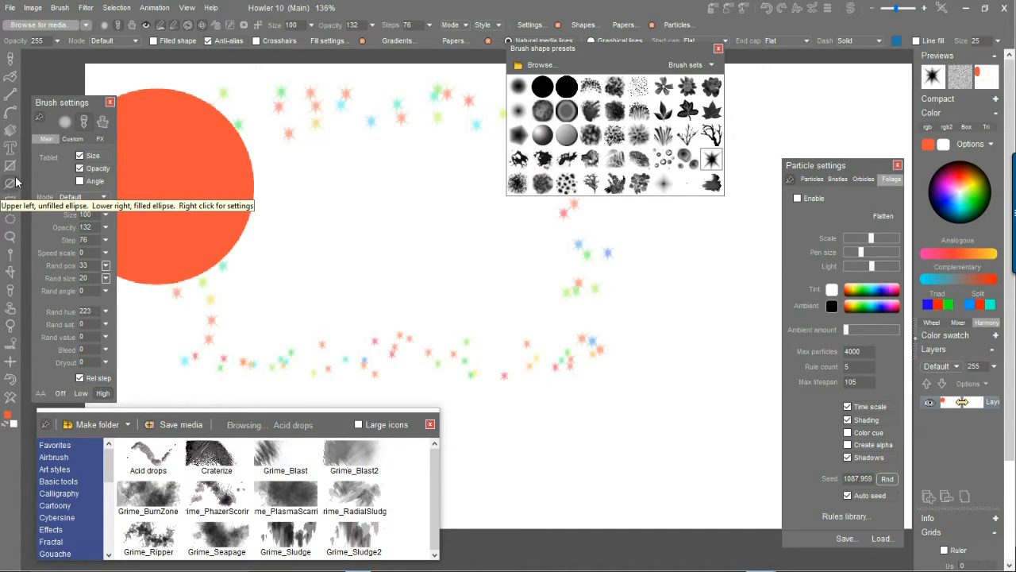
pyautogui.click(16, 179)
pyautogui.moveTo(333, 207)
pyautogui.mouseDown()
pyautogui.moveTo(519, 360)
pyautogui.moveTo(507, 351)
pyautogui.mouseUp()
# - Clear the canvas and set the brush's random position to 7
pyautogui.click(8, 380)
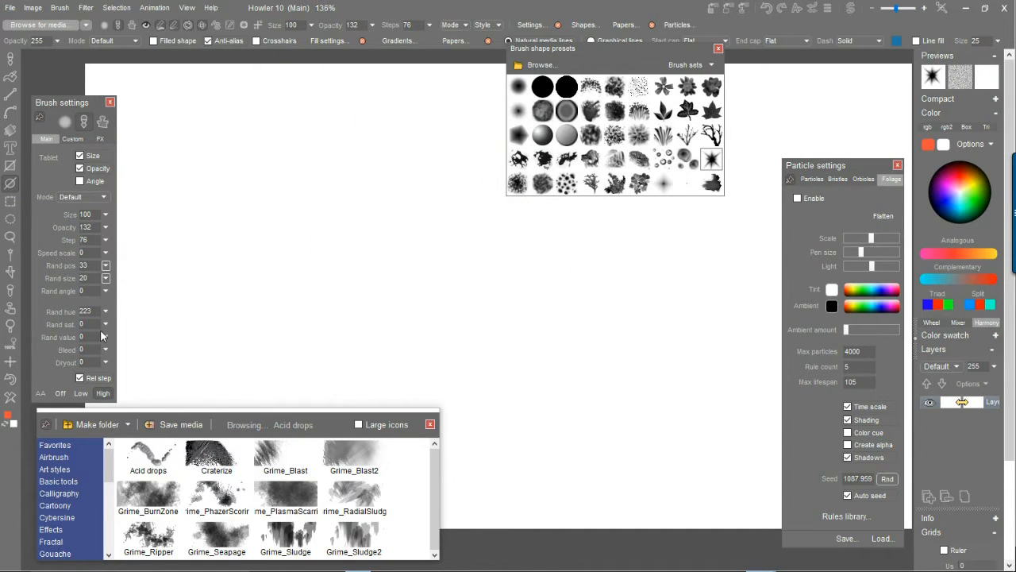
pyautogui.click(106, 266)
pyautogui.moveTo(91, 280); pyautogui.dragTo(38, 289)
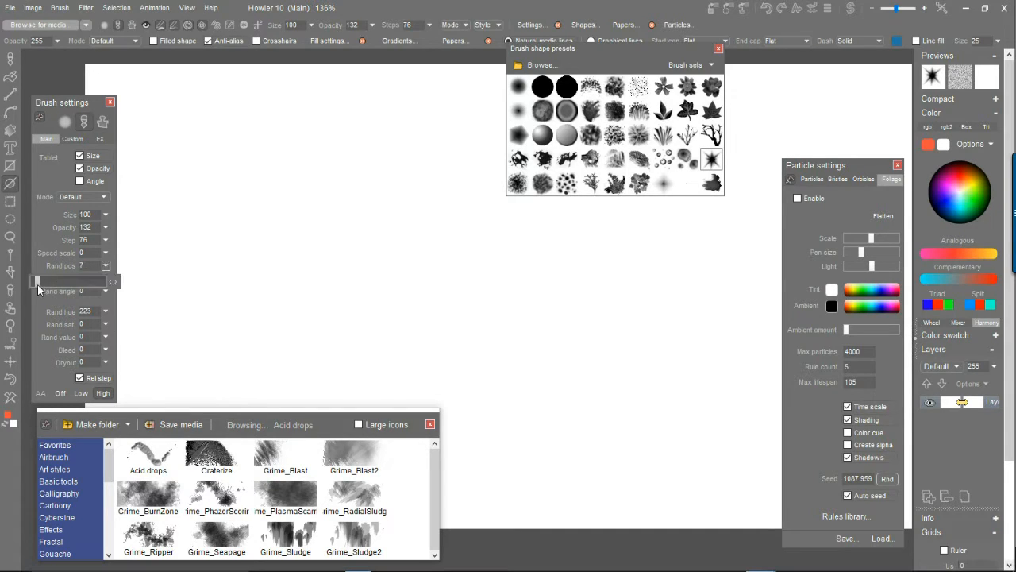
# - Paint three roughly concentric unfilled circles of stars around the middle of the canvas, each smaller than the last
pyautogui.moveTo(388, 290); pyautogui.dragTo(560, 137)
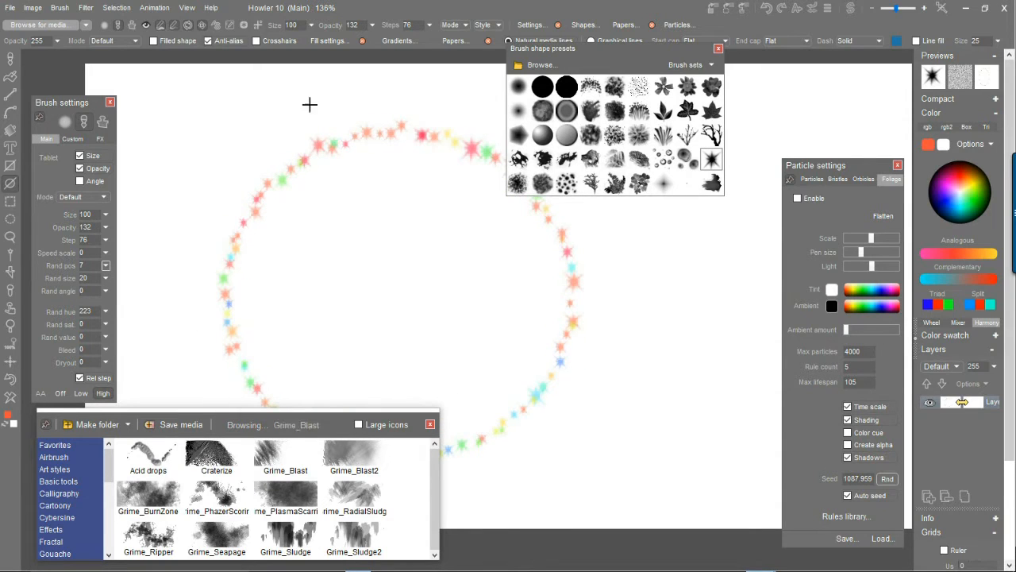
pyautogui.moveTo(403, 300); pyautogui.dragTo(553, 175)
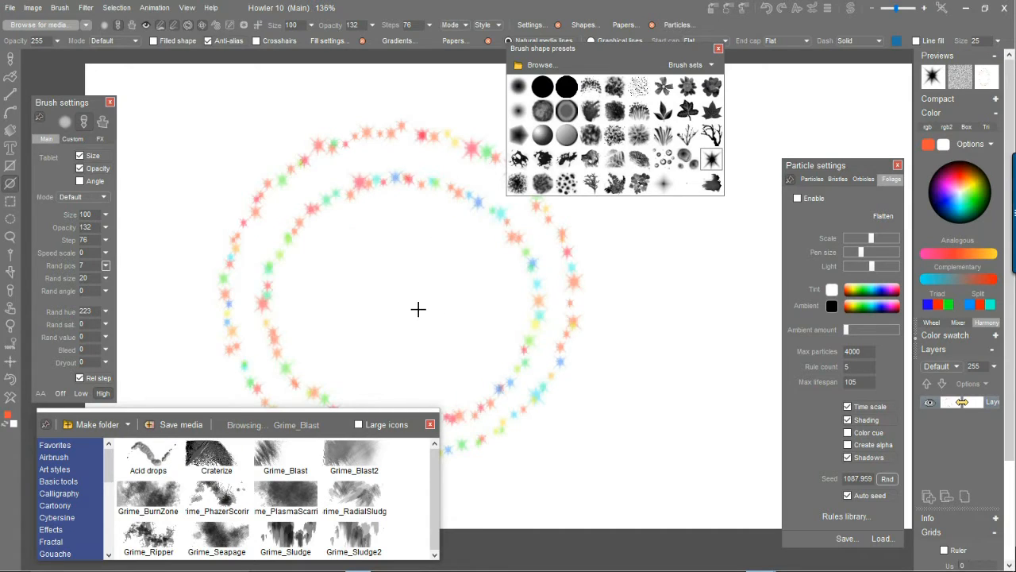
pyautogui.moveTo(398, 303); pyautogui.dragTo(469, 235)
# - Paint freehand strokes within the star rings using the branch, round foliage and star brush shapes in turn
pyautogui.scroll(4, 469, 235)
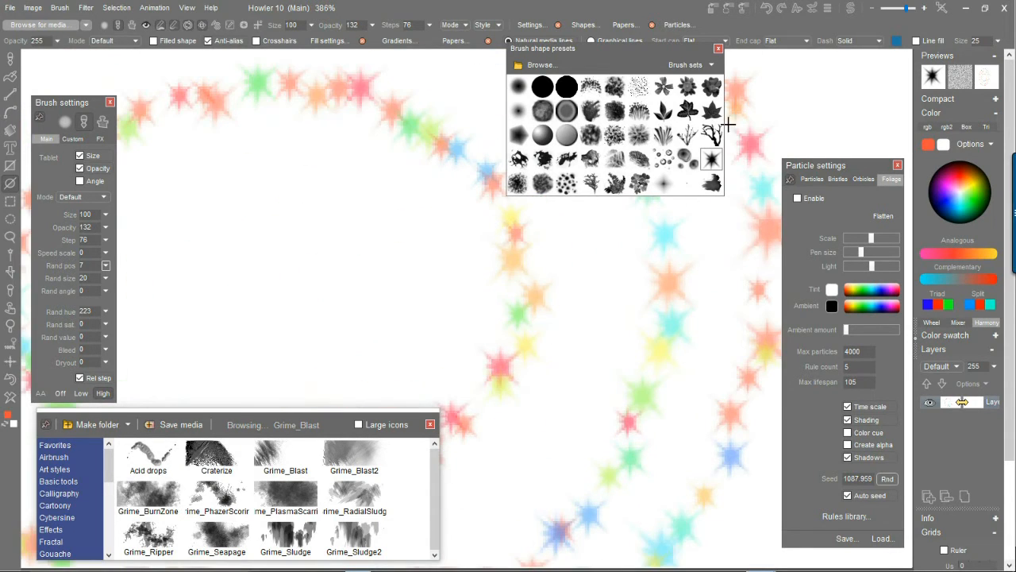
pyautogui.click(712, 135)
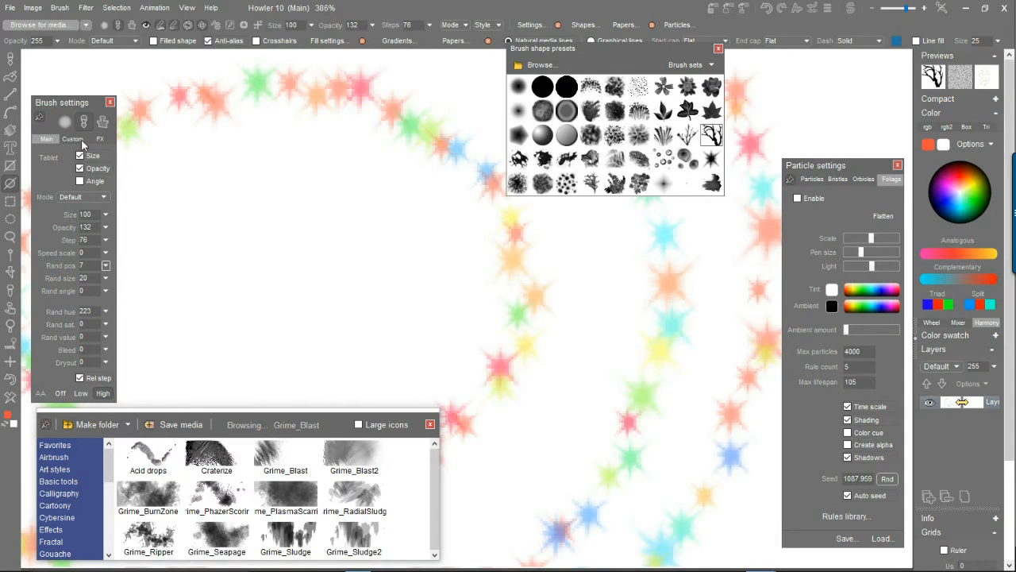
pyautogui.moveTo(223, 165)
pyautogui.mouseDown()
pyautogui.moveTo(481, 338)
pyautogui.moveTo(607, 387)
pyautogui.mouseUp()
pyautogui.click(615, 135)
pyautogui.moveTo(248, 340)
pyautogui.mouseDown()
pyautogui.moveTo(256, 278)
pyautogui.moveTo(386, 208)
pyautogui.mouseUp()
pyautogui.click(712, 160)
pyautogui.moveTo(667, 255); pyautogui.dragTo(477, 267)
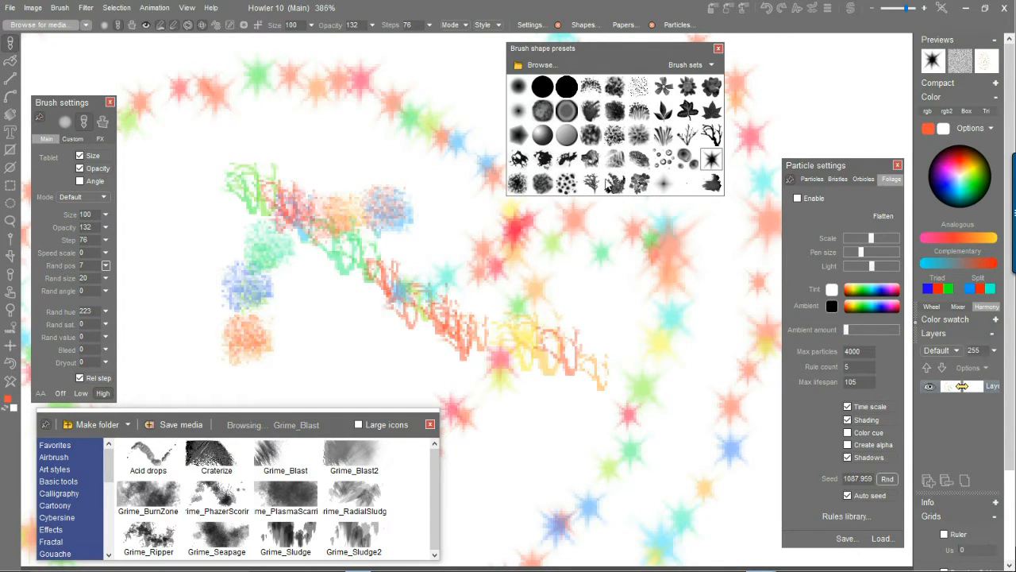
# - Load the Cybersign01 brush set and paint freehand marks inside the rings with the concentric-circles brush shape
pyautogui.click(711, 66)
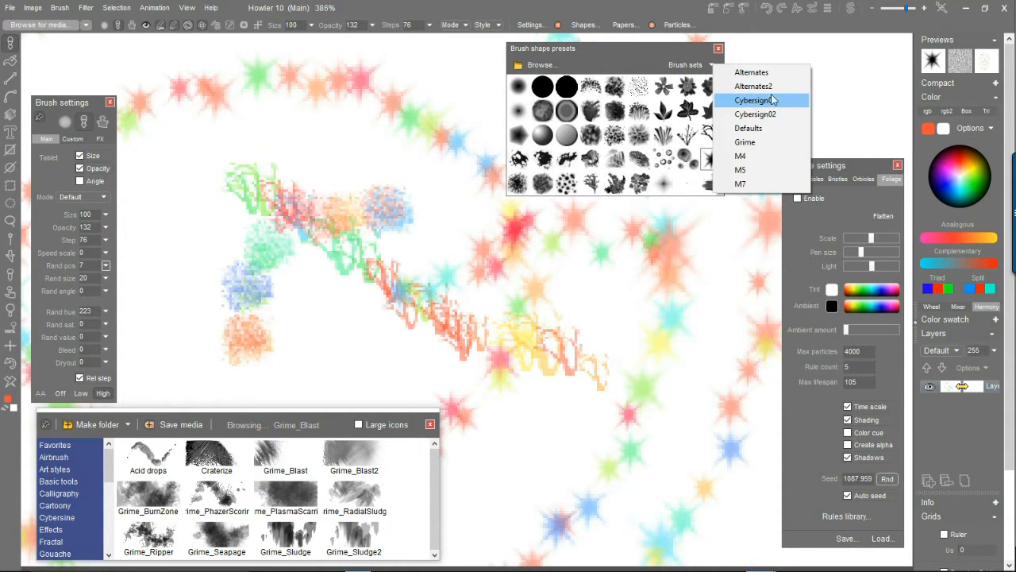
pyautogui.click(739, 101)
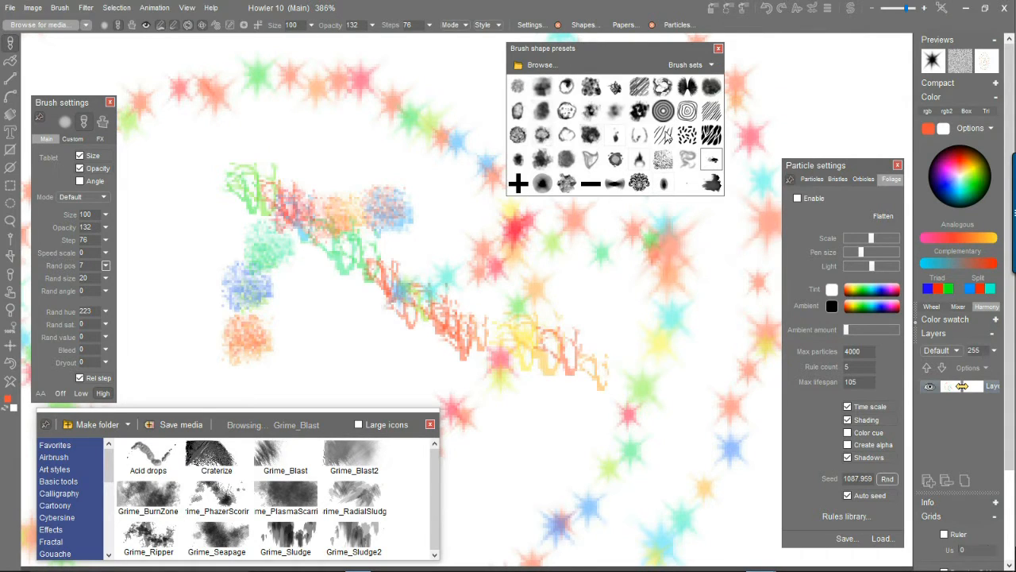
pyautogui.click(663, 111)
pyautogui.moveTo(315, 130); pyautogui.dragTo(364, 157)
pyautogui.click(448, 242)
pyautogui.moveTo(519, 358); pyautogui.dragTo(211, 193)
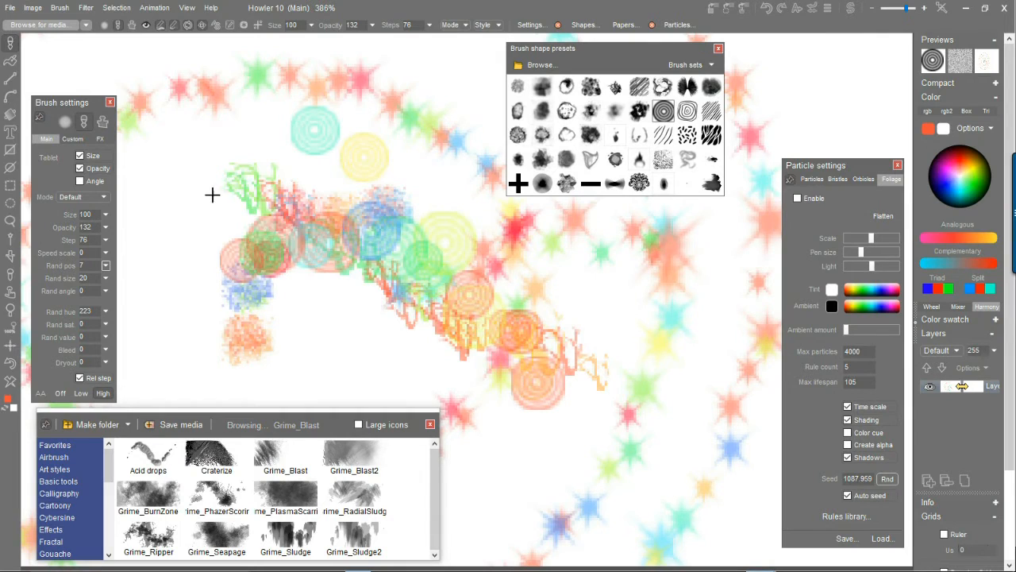
# - Outline an unfilled rectangle just inside the canvas edges with the concentric-circles brush
pyautogui.scroll(-2, 343, 166)
pyautogui.scroll(-2, 344, 168)
pyautogui.scroll(1, 349, 198)
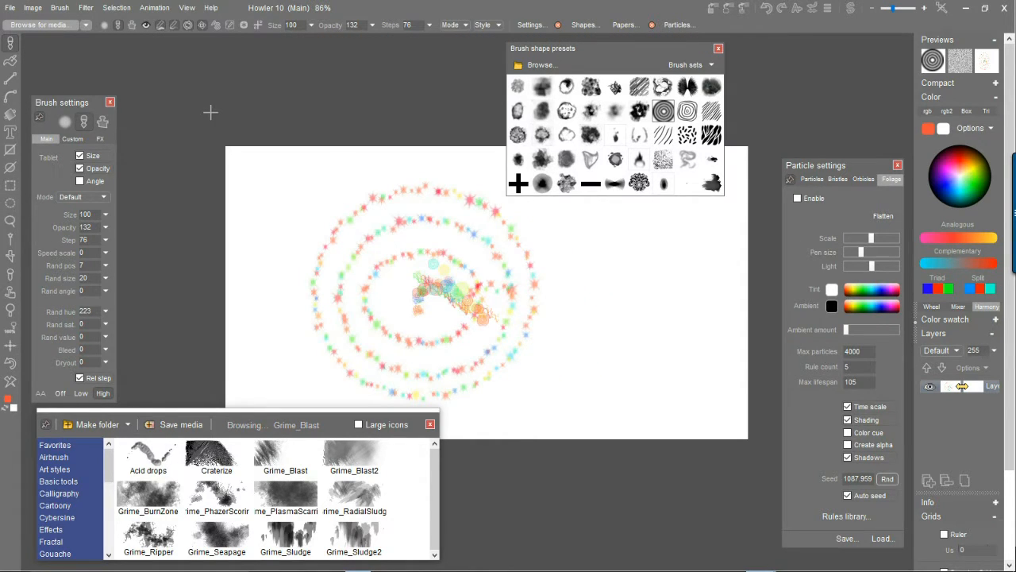
pyautogui.click(10, 151)
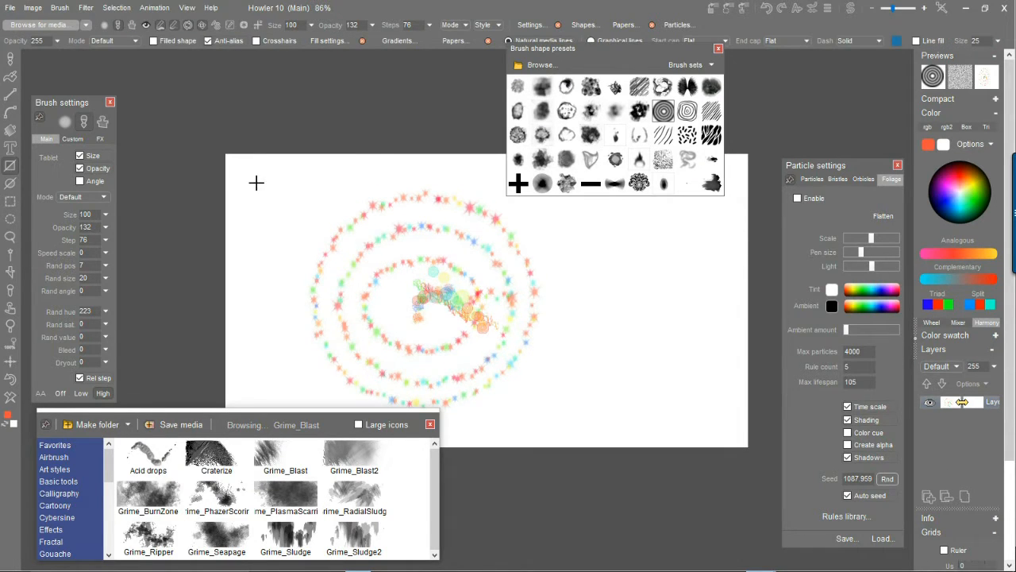
pyautogui.moveTo(255, 181); pyautogui.dragTo(727, 408)
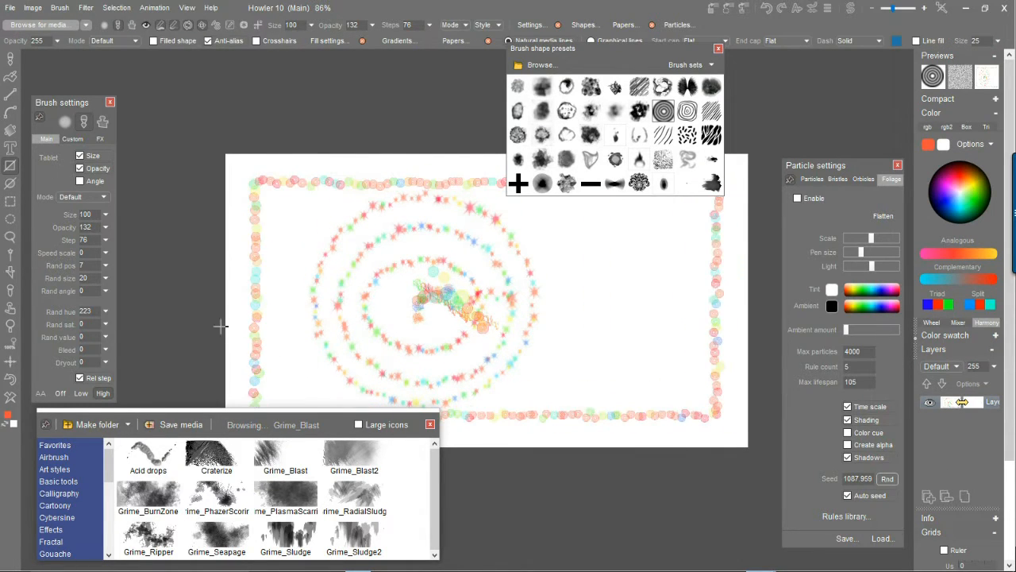
pyautogui.scroll(3, 570, 341)
pyautogui.scroll(-2, 570, 341)
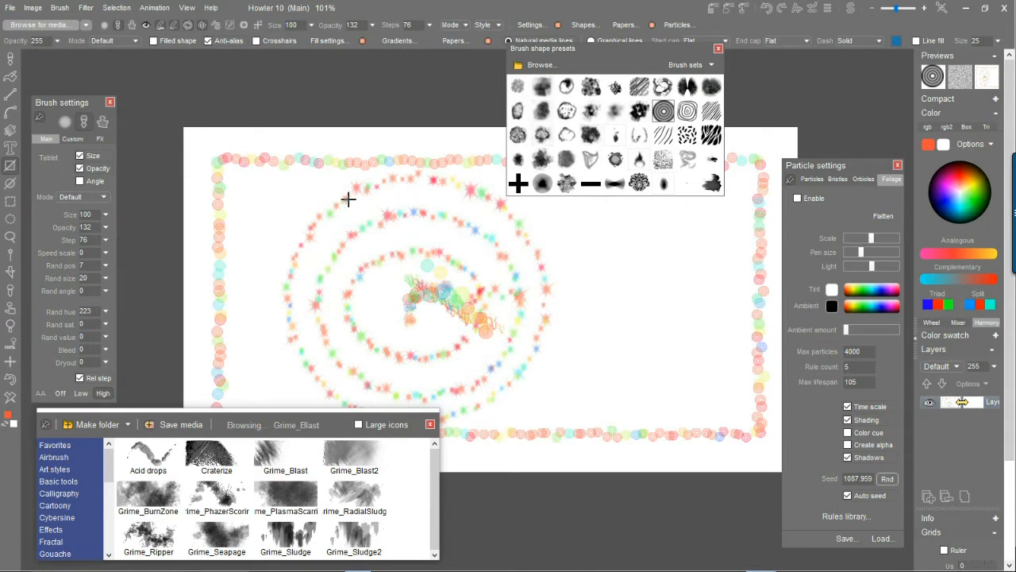
# - Clear the canvas and close the brush shape presets, media browser, particle settings and brush settings
pyautogui.click(718, 50)
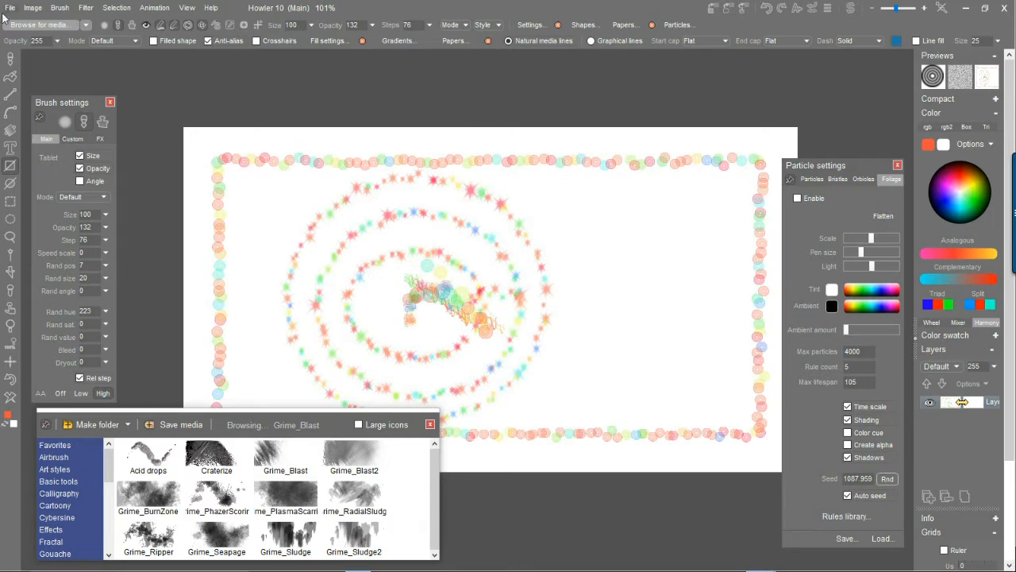
pyautogui.click(10, 59)
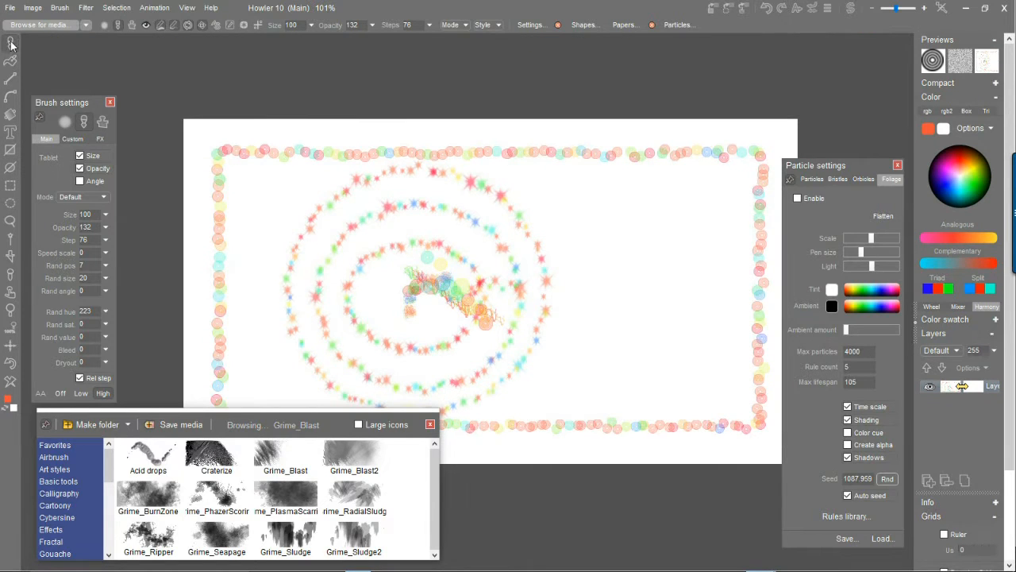
pyautogui.click(11, 381)
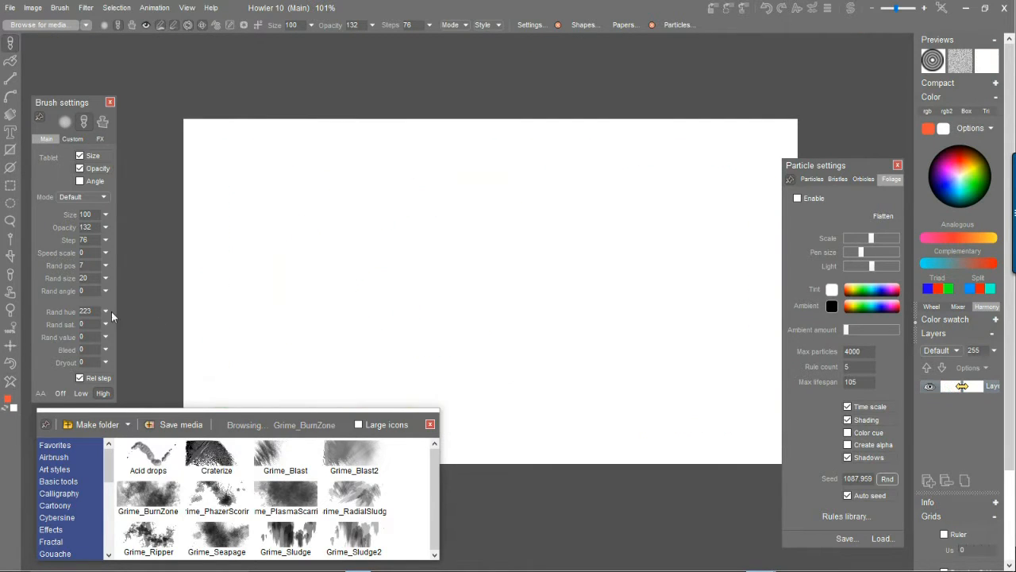
pyautogui.click(430, 425)
pyautogui.click(897, 166)
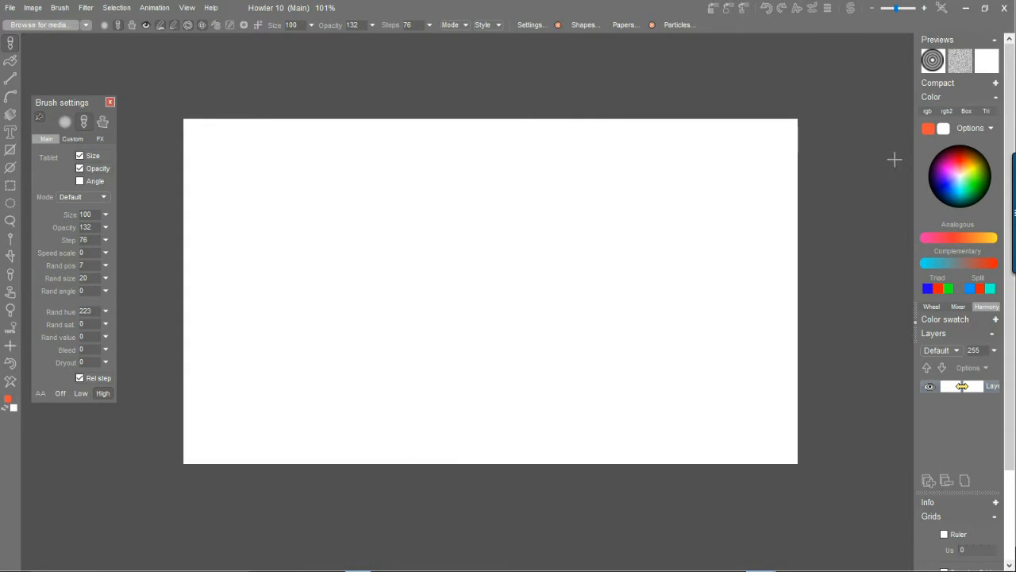
pyautogui.click(111, 102)
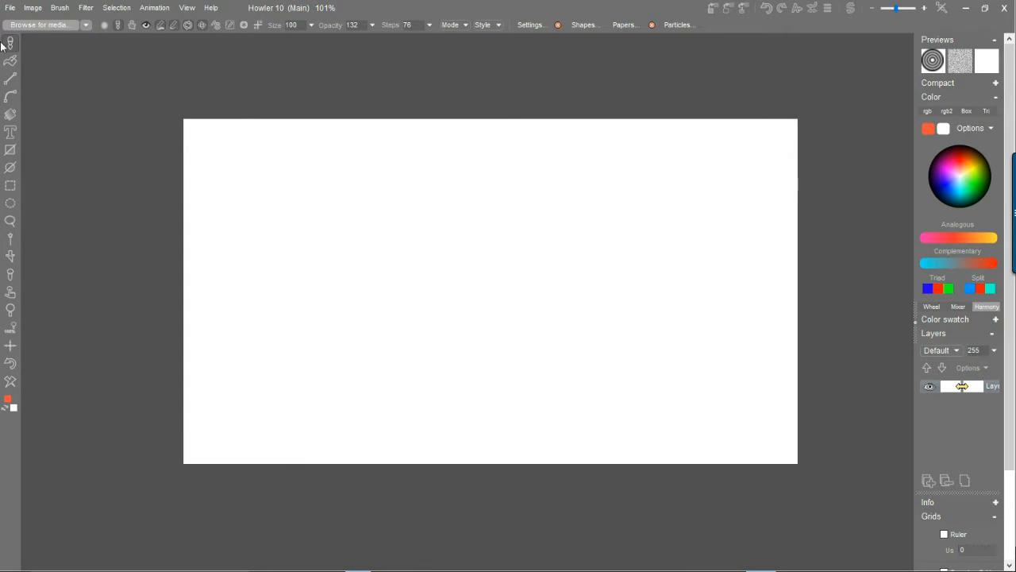
# - Create a new white image at the 960 x 540 QHD size
pyautogui.click(11, 7)
pyautogui.click(43, 15)
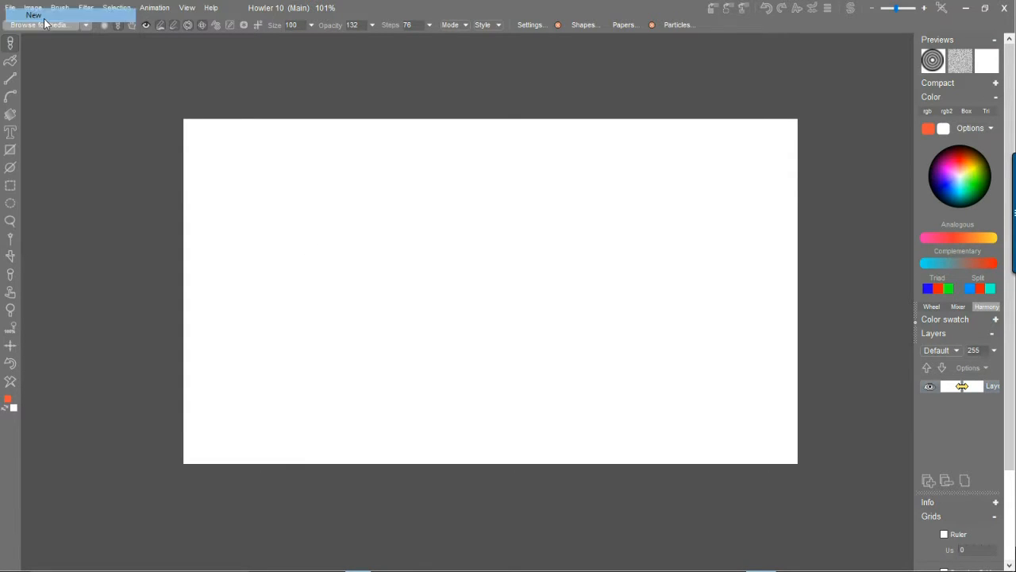
pyautogui.click(424, 338)
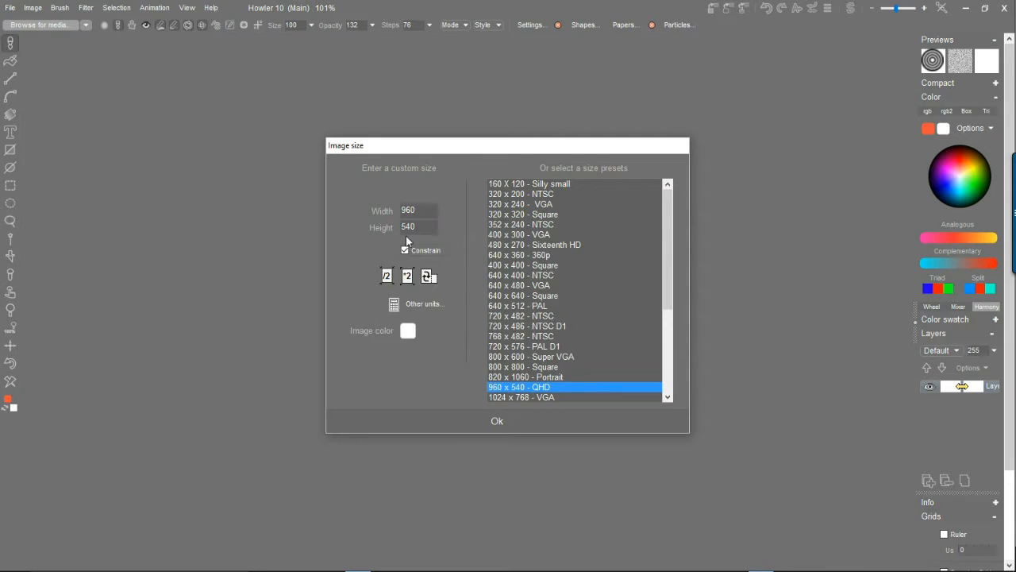
pyautogui.click(495, 422)
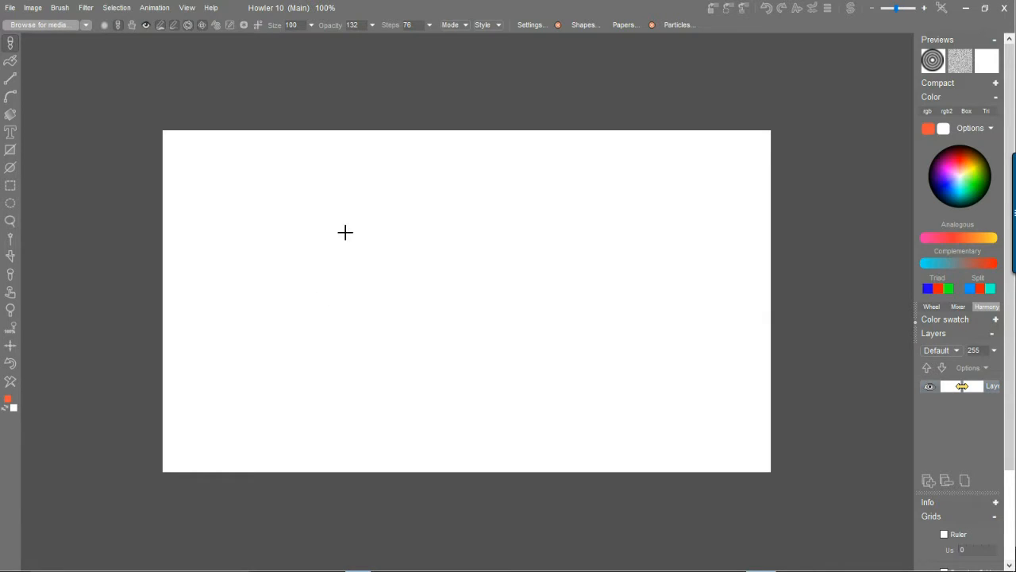
# - Examine the brush tool's preset categories, looking into the Simple, Airbrush and Pen groups
pyautogui.rightClick(13, 41)
pyautogui.click(12, 44)
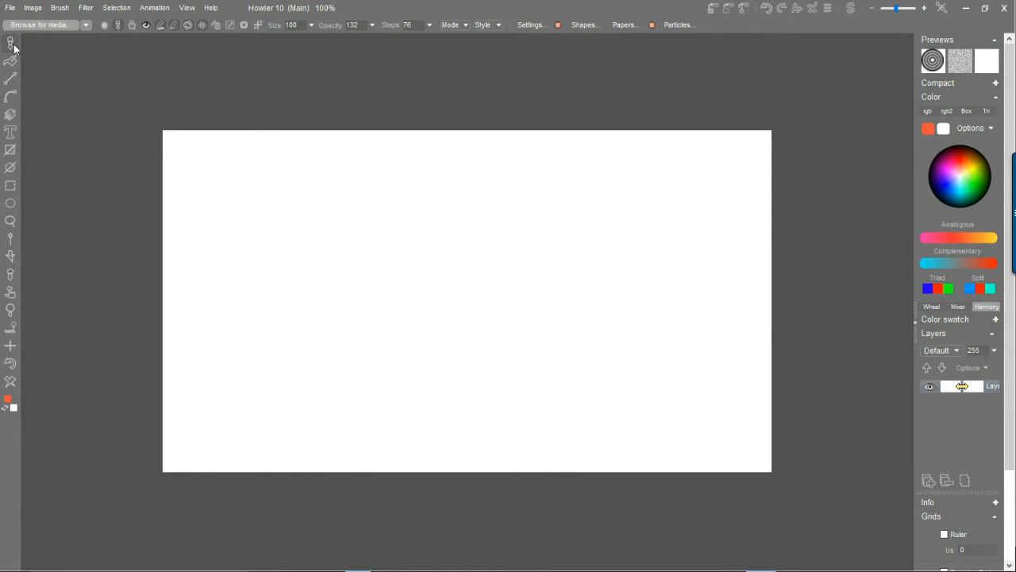
pyautogui.rightClick(12, 47)
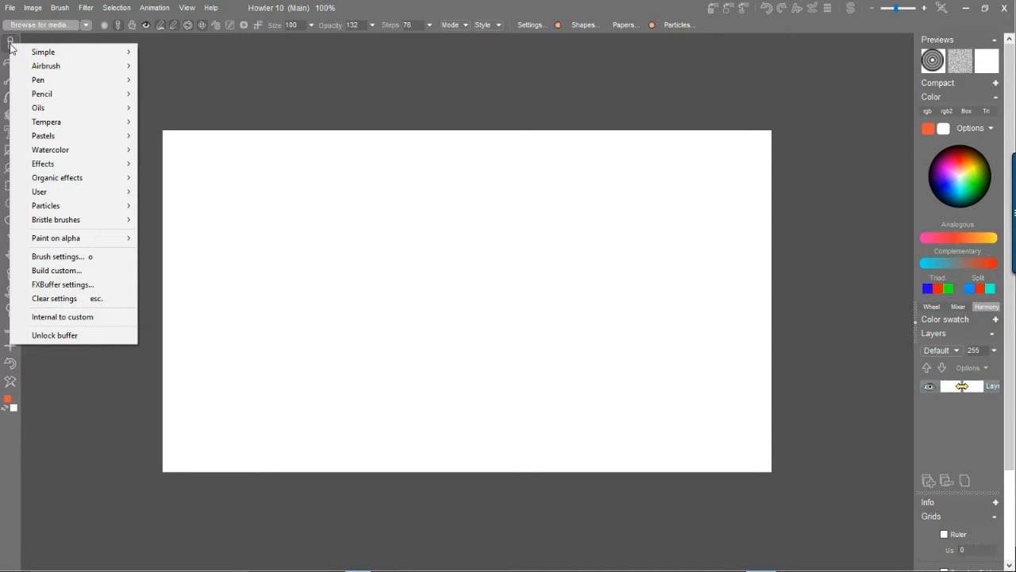
pyautogui.click(11, 44)
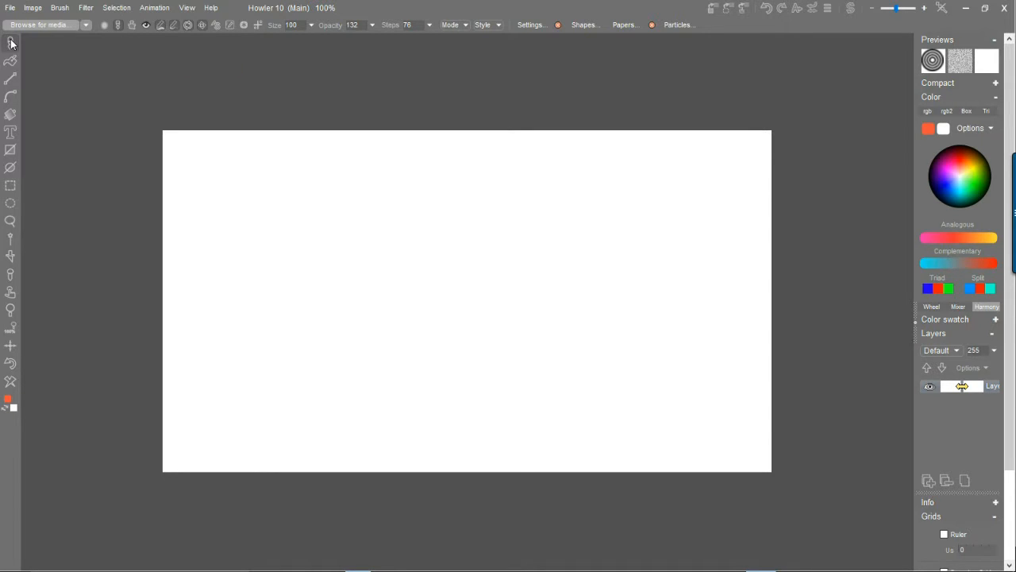
pyautogui.rightClick(11, 44)
pyautogui.moveTo(106, 46)
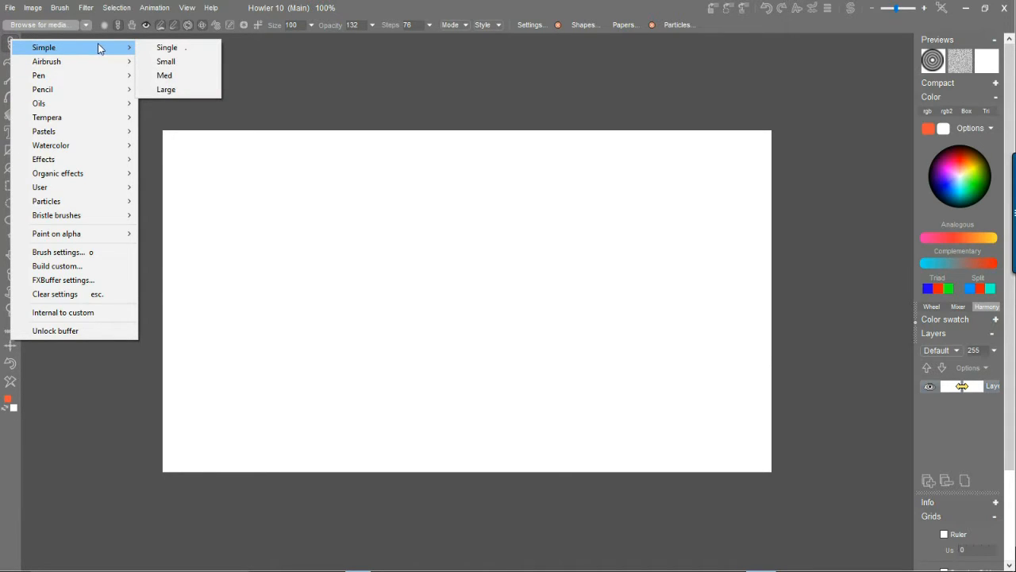
pyautogui.moveTo(66, 75)
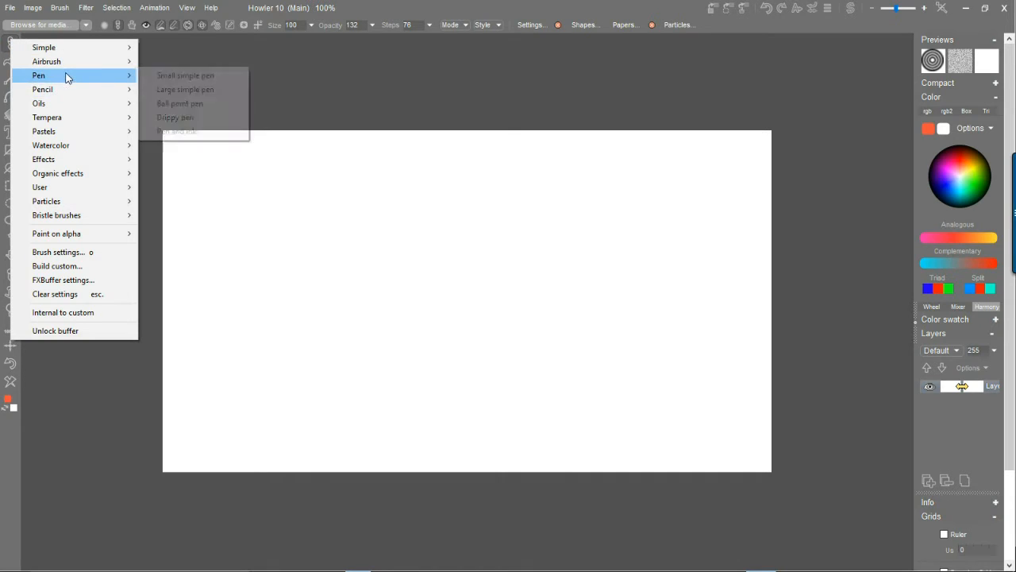
pyautogui.click(9, 43)
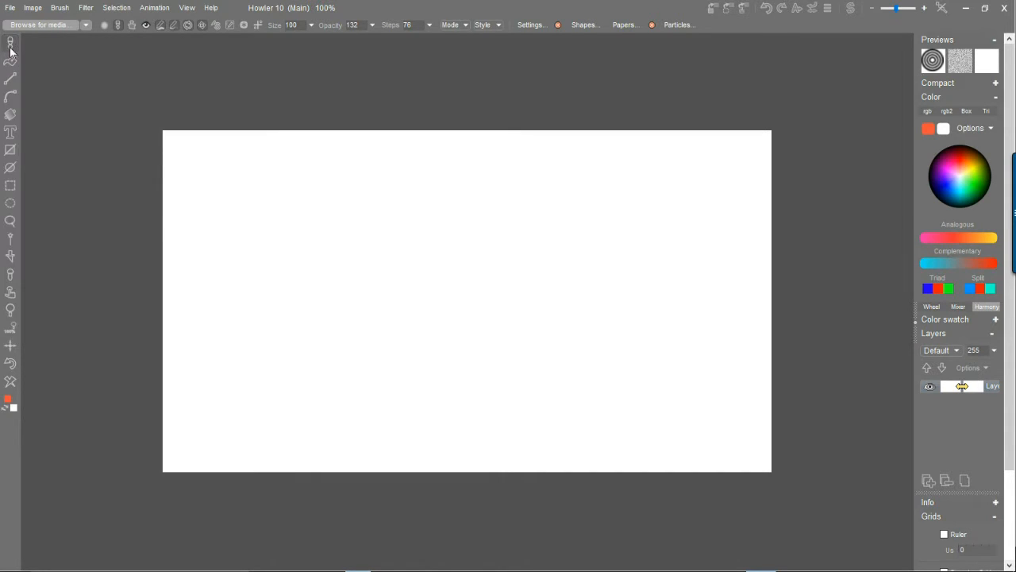
# - Paint a wavy freehand stroke across the upper part of the canvas with the concentric-circles brush
pyautogui.click(11, 117)
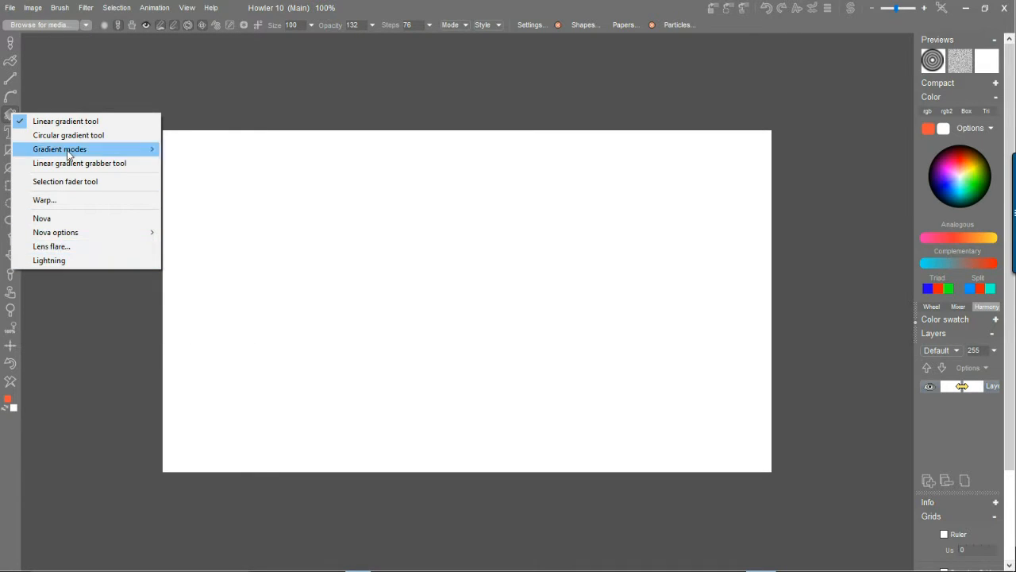
pyautogui.click(11, 46)
pyautogui.moveTo(218, 189)
pyautogui.mouseDown()
pyautogui.moveTo(286, 236)
pyautogui.moveTo(616, 187)
pyautogui.mouseUp()
# - Choose the Large airbrush preset and paint two curved orange strokes in the middle of the canvas
pyautogui.click(8, 46)
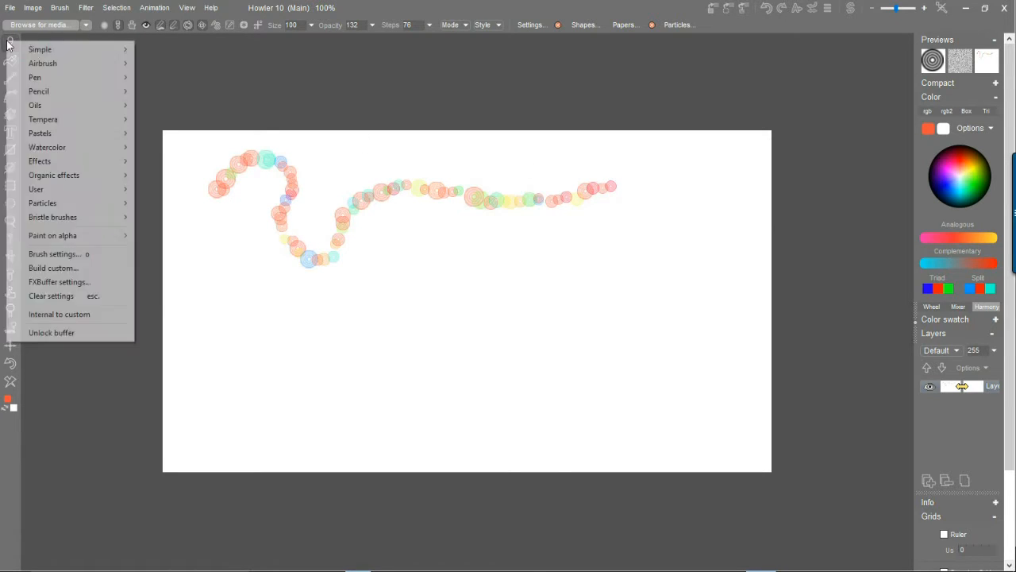
pyautogui.moveTo(61, 70)
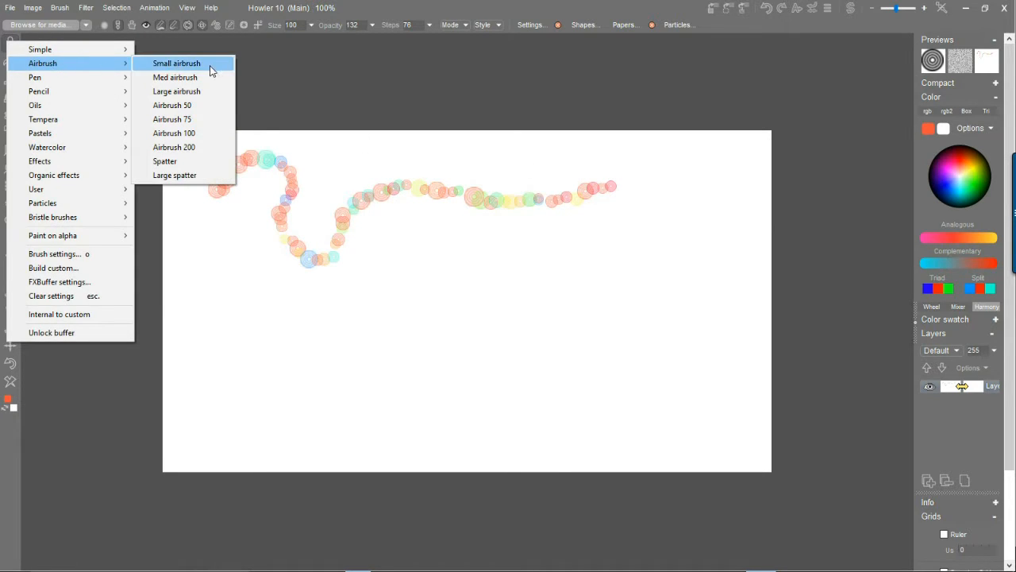
pyautogui.click(180, 93)
pyautogui.moveTo(365, 281); pyautogui.dragTo(637, 246)
pyautogui.moveTo(581, 268); pyautogui.dragTo(431, 235)
# - Paint more short Large airbrush strokes across the long curve and over the blank area below the circle trail
pyautogui.scroll(5, 417, 307)
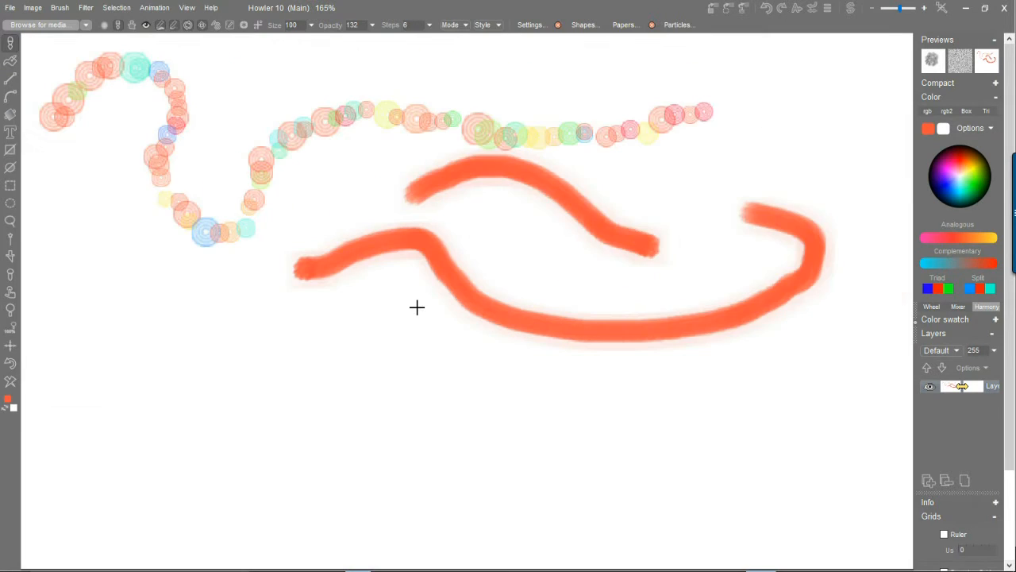
pyautogui.moveTo(672, 274); pyautogui.dragTo(408, 437)
pyautogui.moveTo(267, 281); pyautogui.dragTo(562, 240)
pyautogui.scroll(-1, 473, 94)
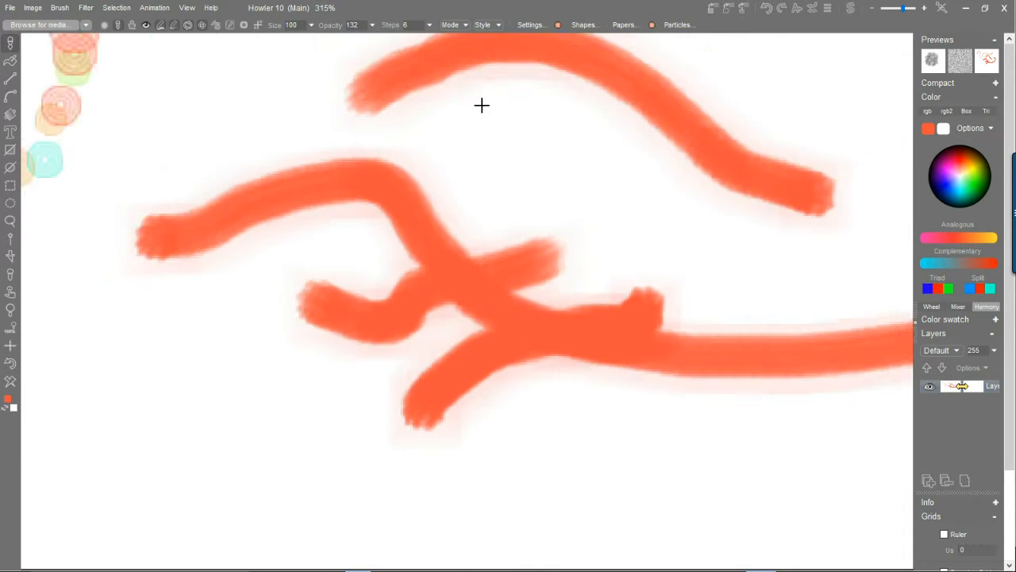
pyautogui.scroll(-4, 483, 186)
pyautogui.scroll(3, 483, 188)
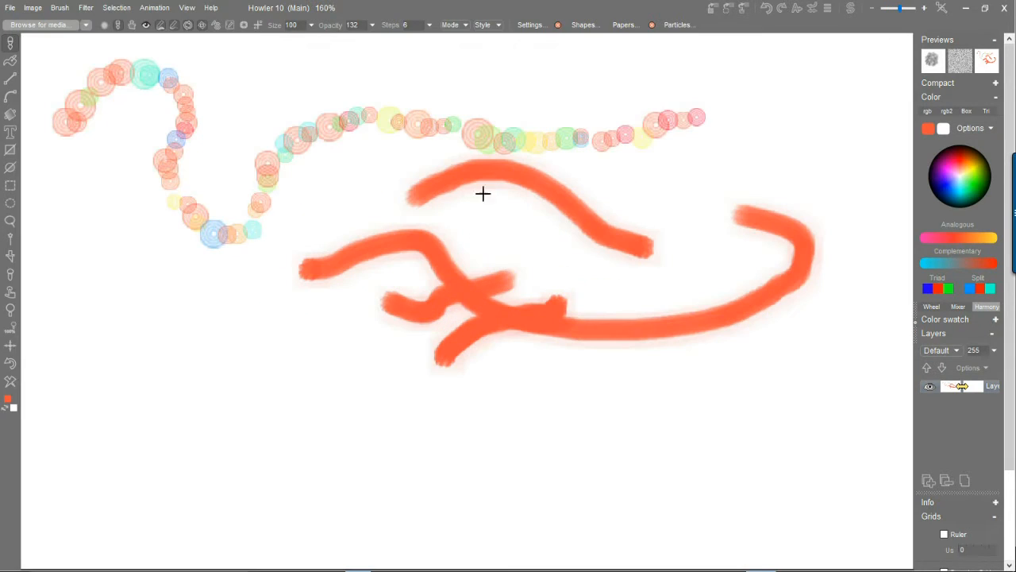
pyautogui.moveTo(250, 117); pyautogui.dragTo(369, 258)
pyautogui.moveTo(141, 276); pyautogui.dragTo(213, 342)
pyautogui.scroll(-2, 243, 227)
pyautogui.scroll(1, 295, 197)
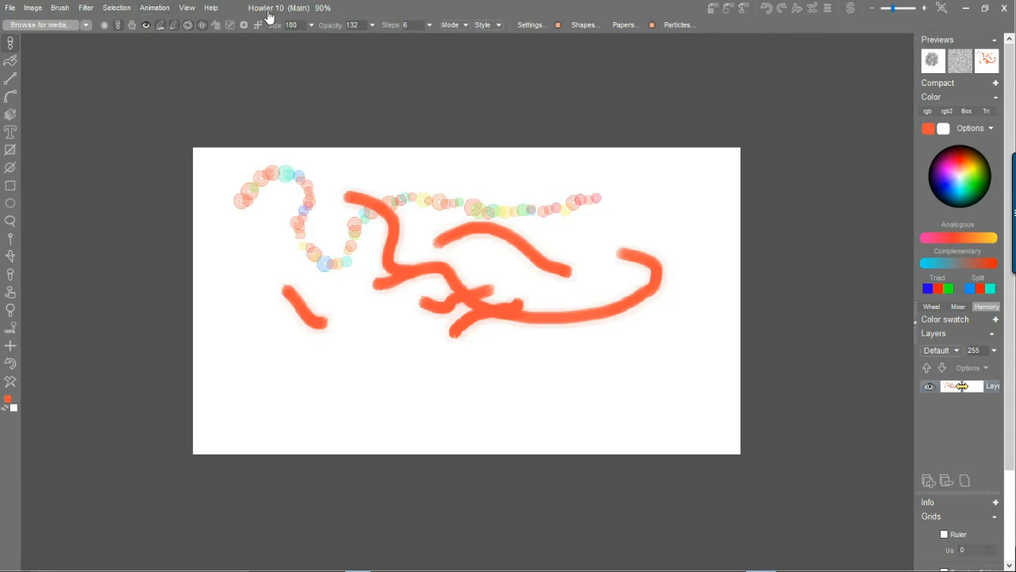
# - Compare the options of the fill, gradient, text, line and curve tools, ending back on the brush tool
pyautogui.click(10, 61)
pyautogui.click(10, 42)
pyautogui.click(12, 116)
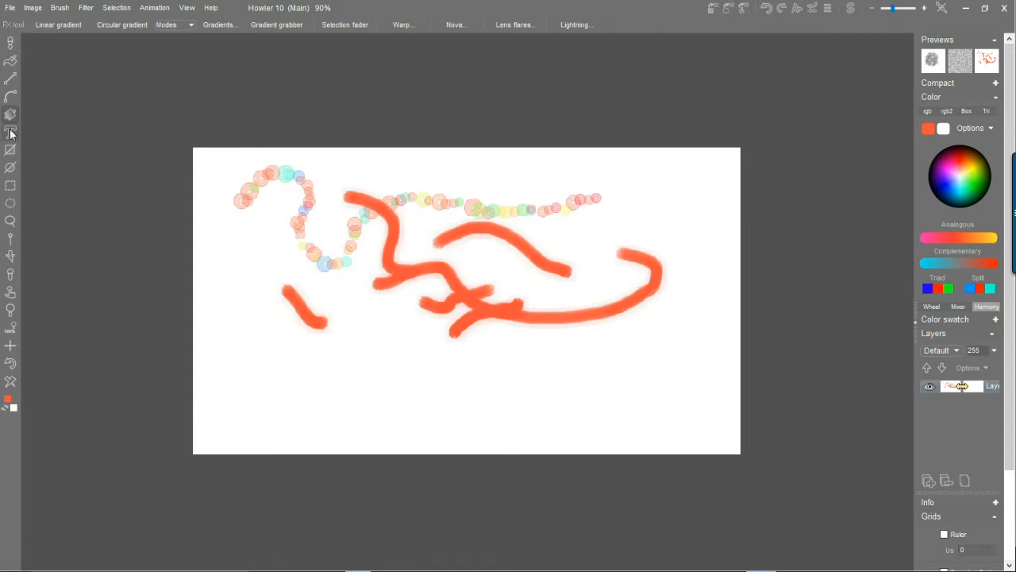
pyautogui.click(10, 133)
pyautogui.click(10, 80)
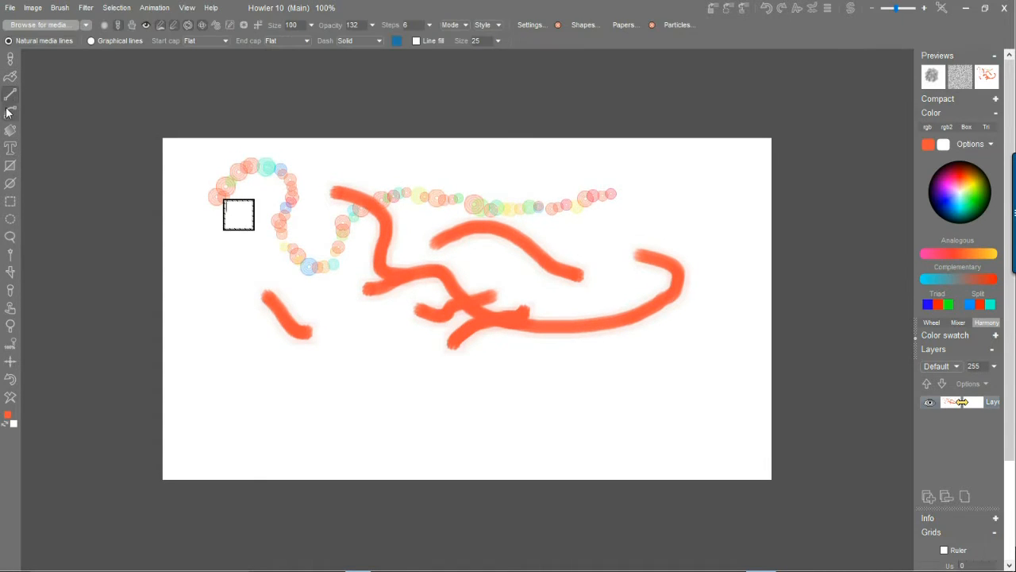
pyautogui.click(11, 59)
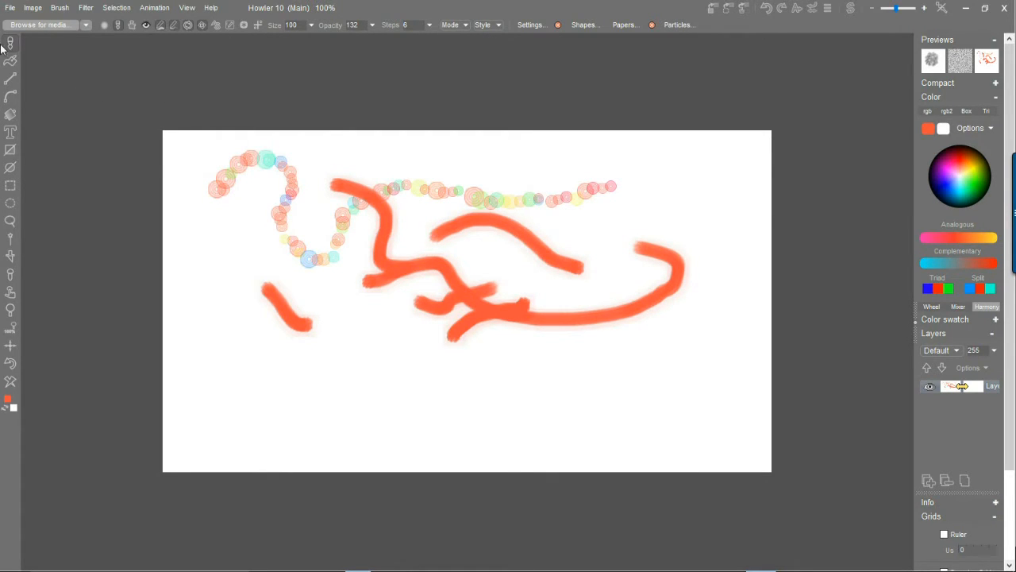
pyautogui.click(10, 98)
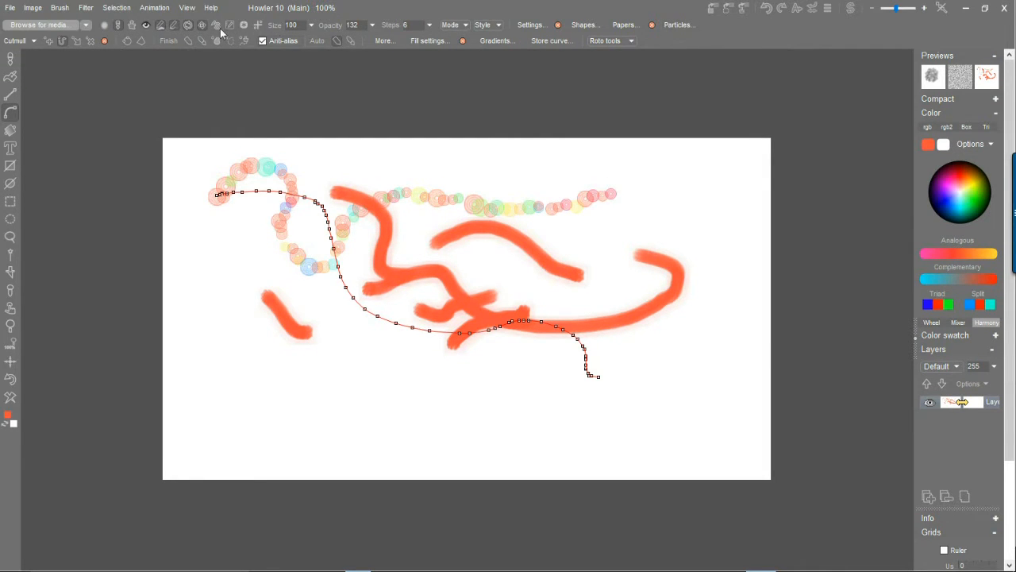
pyautogui.click(10, 59)
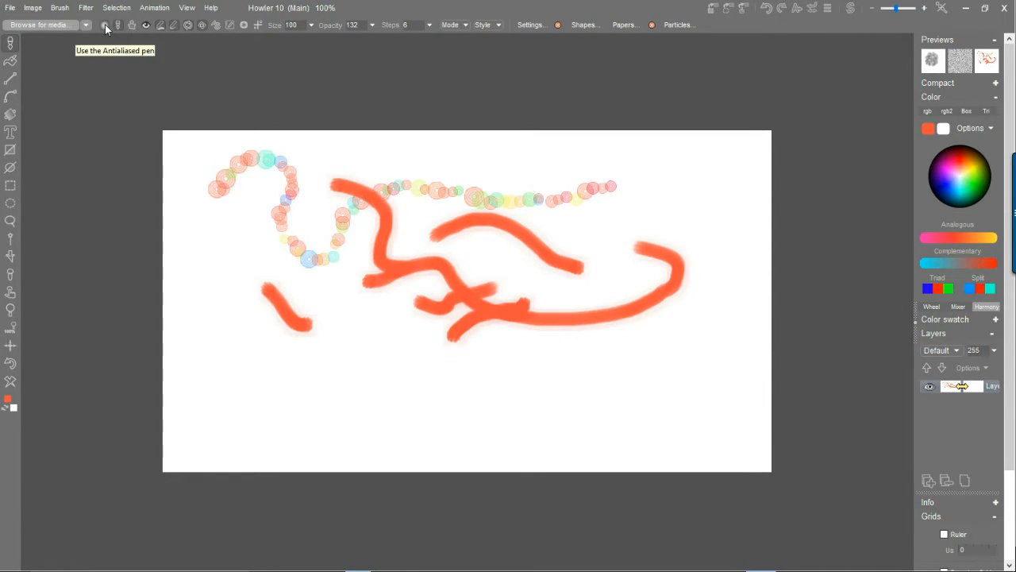
# - Open the media browser, enlarge it to show all brush categories and move it higher in the workspace
pyautogui.click(35, 25)
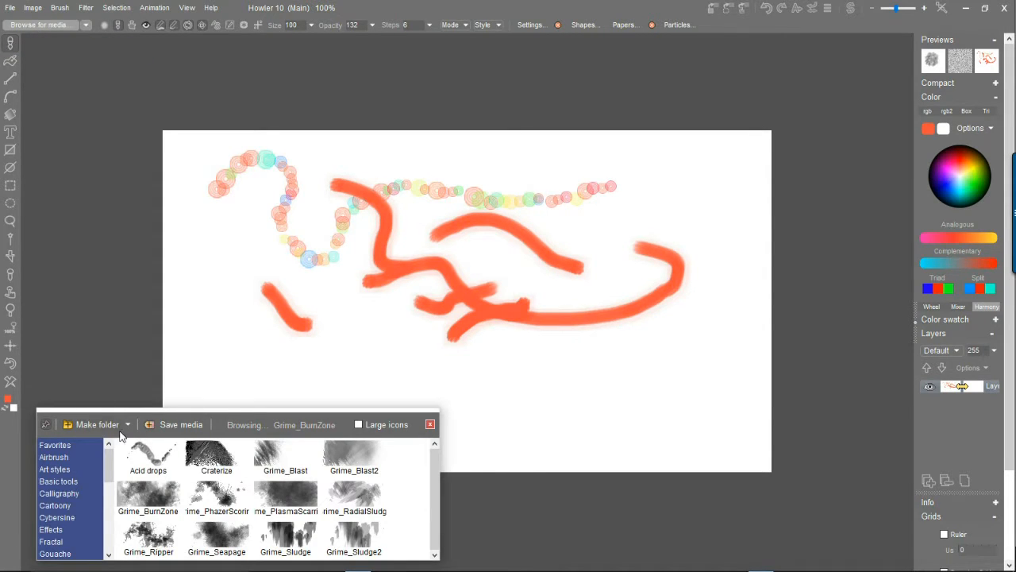
pyautogui.moveTo(87, 410); pyautogui.dragTo(89, 90)
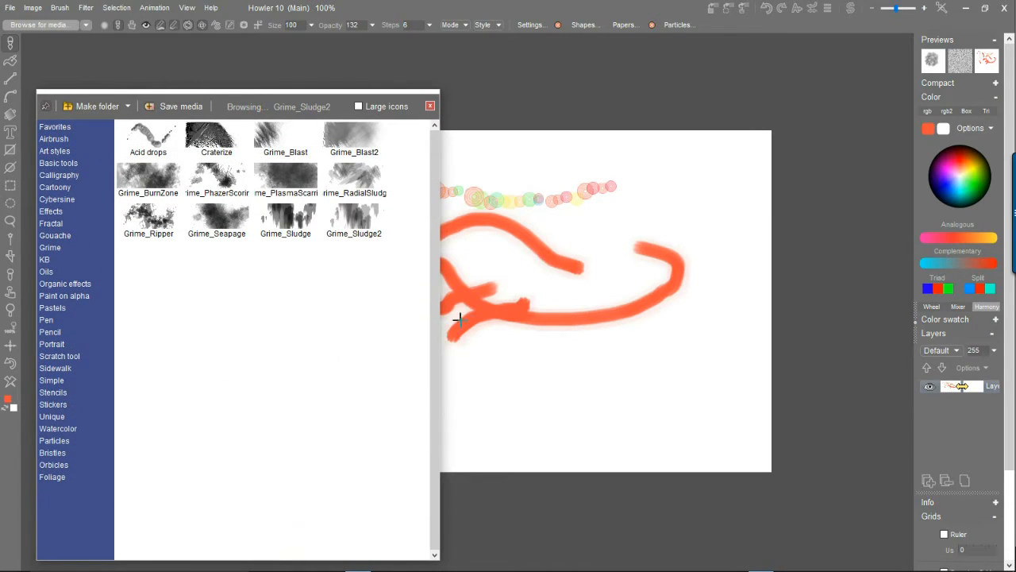
pyautogui.moveTo(442, 341); pyautogui.dragTo(713, 357)
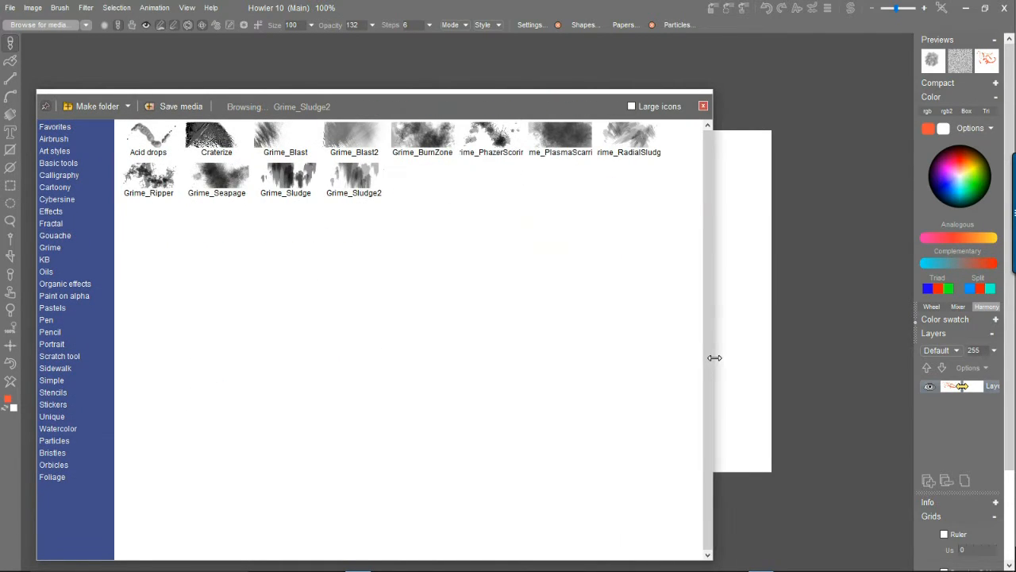
pyautogui.moveTo(413, 104); pyautogui.dragTo(412, 69)
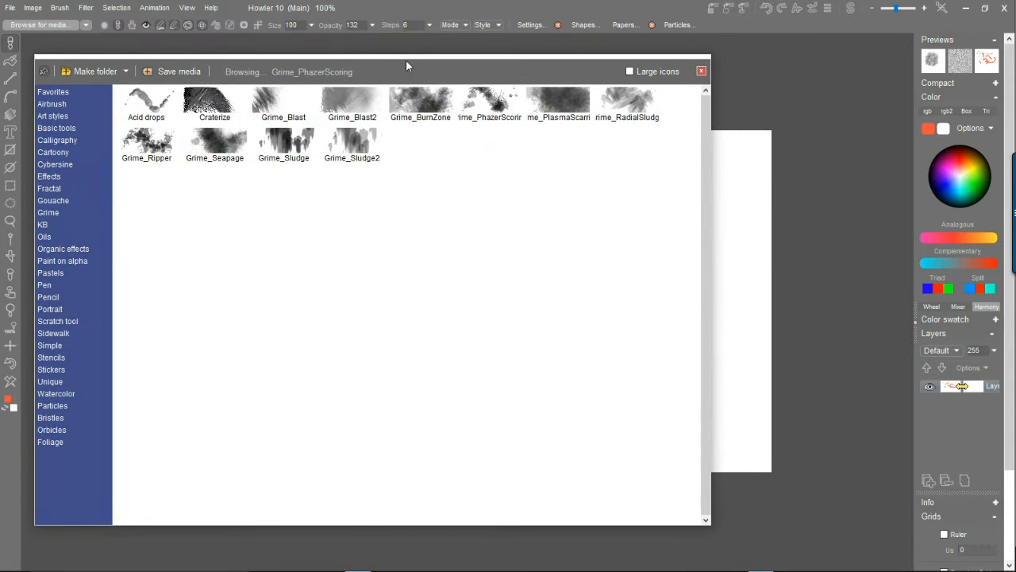
# - Browse the Bristles, Orbicles, Foliage and Particles brush categories in the media browser
pyautogui.click(58, 418)
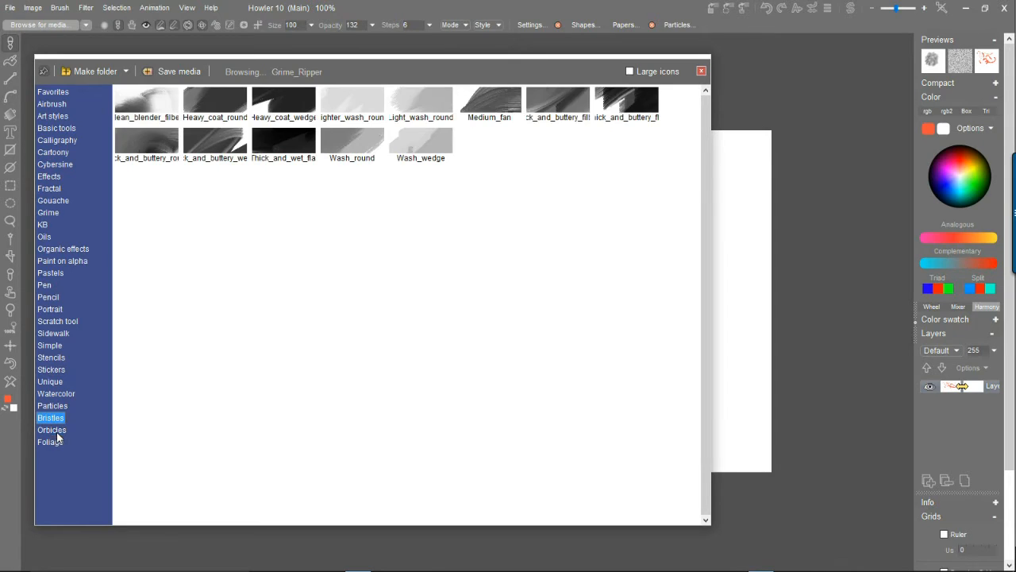
pyautogui.click(57, 432)
pyautogui.click(54, 442)
pyautogui.click(51, 407)
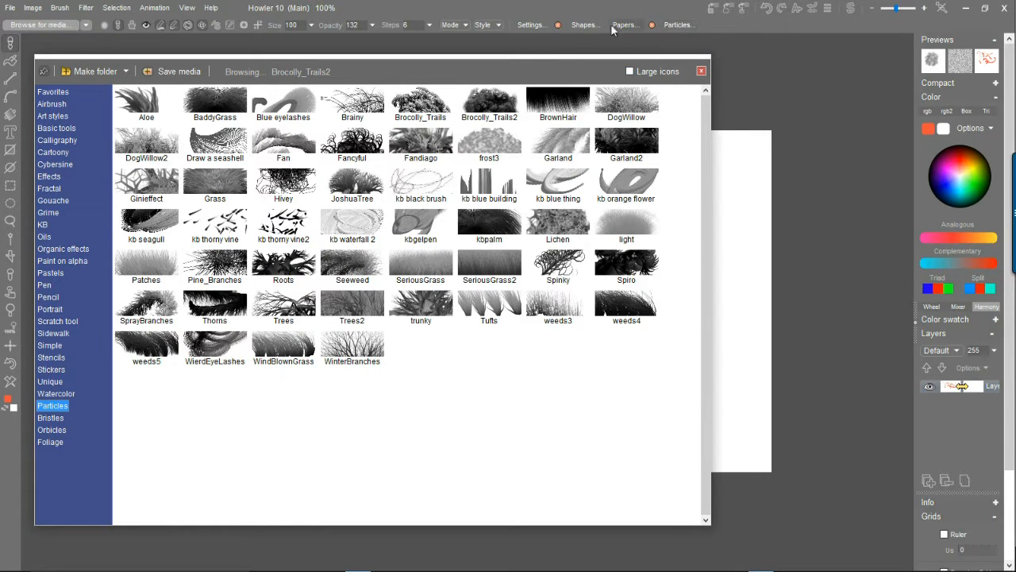
# - Open the particle settings beside the media browser and review the Particles, Bristles and Foliage options
pyautogui.click(677, 26)
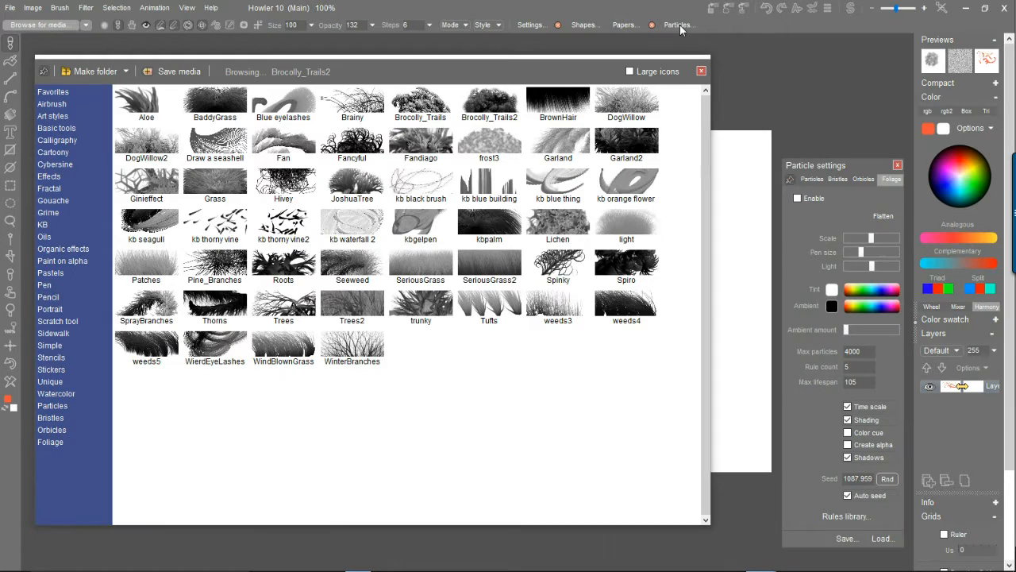
pyautogui.moveTo(824, 164); pyautogui.dragTo(829, 57)
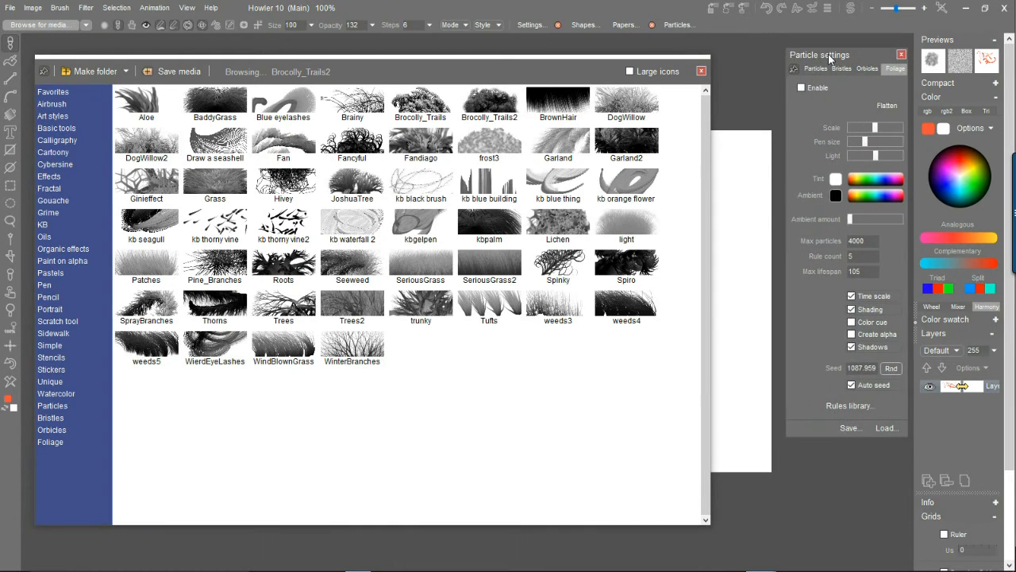
pyautogui.click(817, 70)
pyautogui.click(842, 69)
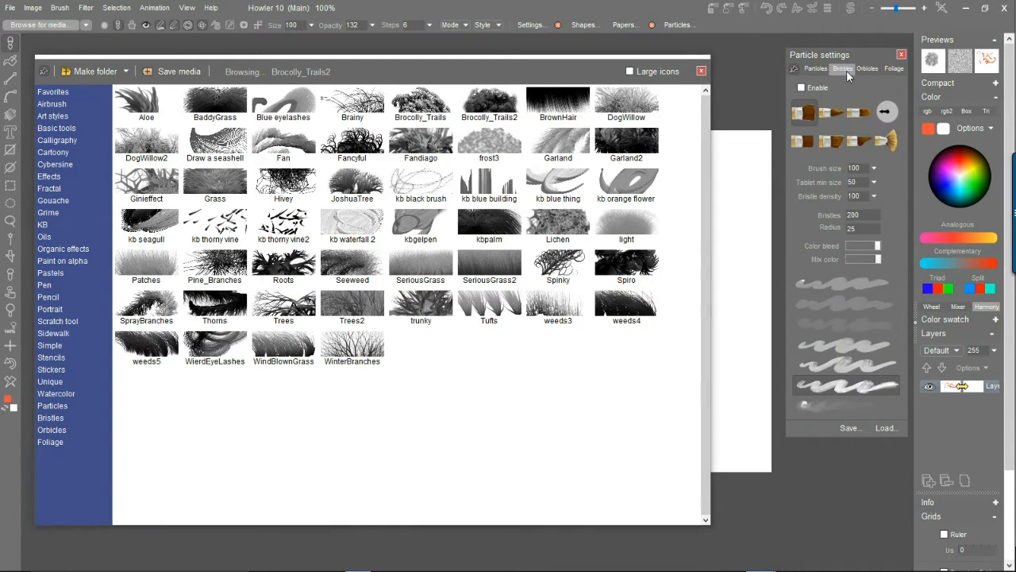
pyautogui.click(892, 70)
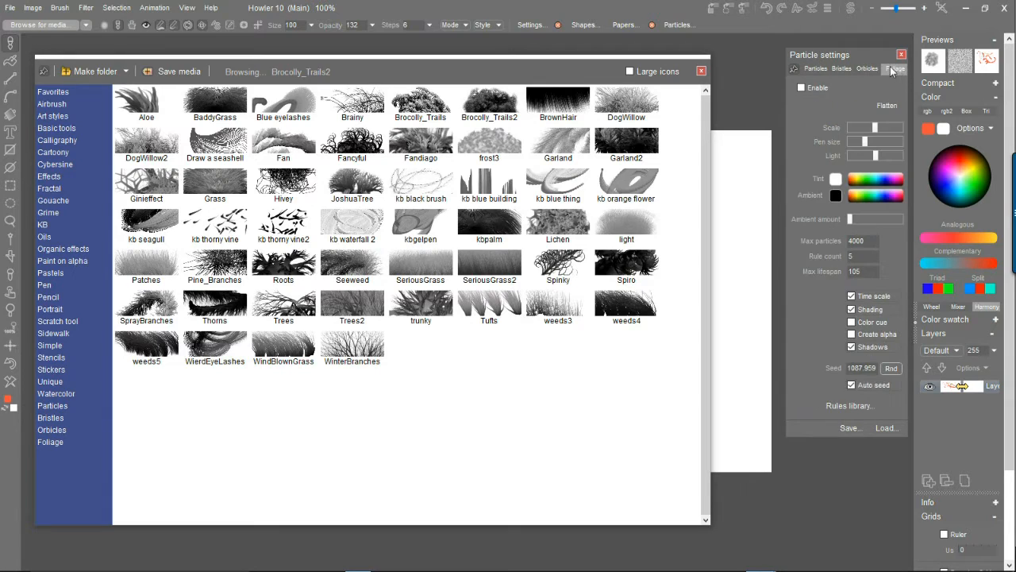
# - Close the media browser and paint sweeping freehand strokes with Particles enabled, clearing the canvas between the two rounds
pyautogui.click(702, 71)
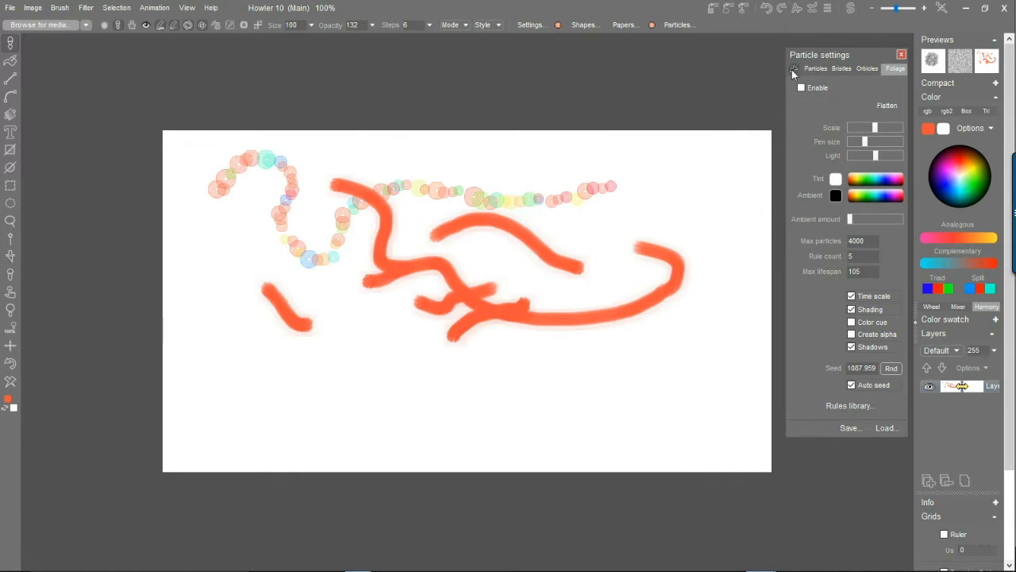
pyautogui.click(816, 69)
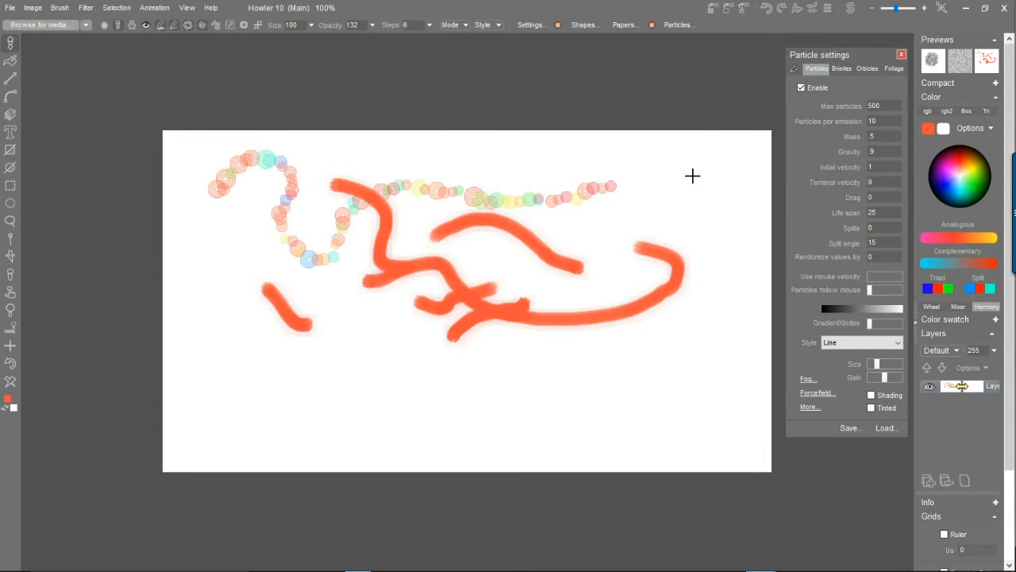
pyautogui.moveTo(683, 209)
pyautogui.mouseDown()
pyautogui.moveTo(351, 166)
pyautogui.moveTo(612, 402)
pyautogui.moveTo(456, 315)
pyautogui.moveTo(413, 220)
pyautogui.moveTo(324, 159)
pyautogui.moveTo(658, 333)
pyautogui.moveTo(555, 397)
pyautogui.moveTo(226, 396)
pyautogui.mouseUp()
pyautogui.click(11, 385)
pyautogui.moveTo(301, 354)
pyautogui.mouseDown()
pyautogui.moveTo(342, 320)
pyautogui.moveTo(615, 247)
pyautogui.moveTo(691, 269)
pyautogui.moveTo(222, 236)
pyautogui.moveTo(590, 211)
pyautogui.moveTo(426, 292)
pyautogui.moveTo(592, 302)
pyautogui.moveTo(461, 301)
pyautogui.moveTo(556, 238)
pyautogui.moveTo(374, 337)
pyautogui.moveTo(408, 338)
pyautogui.moveTo(545, 297)
pyautogui.moveTo(565, 221)
pyautogui.mouseUp()
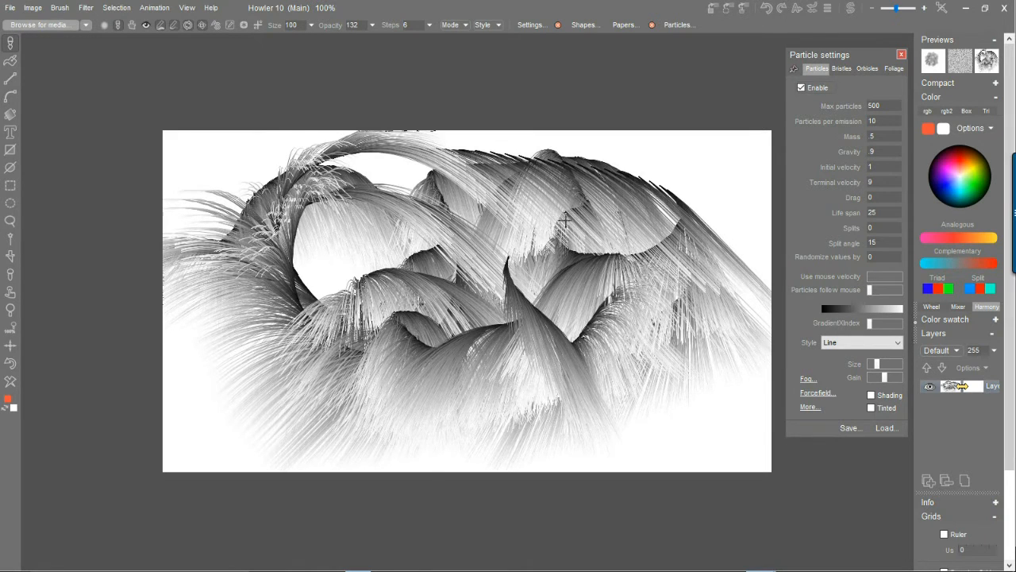
# - Move the particle settings beside the tools and load the BaddyGrass particle preset
pyautogui.moveTo(847, 57); pyautogui.dragTo(255, 67)
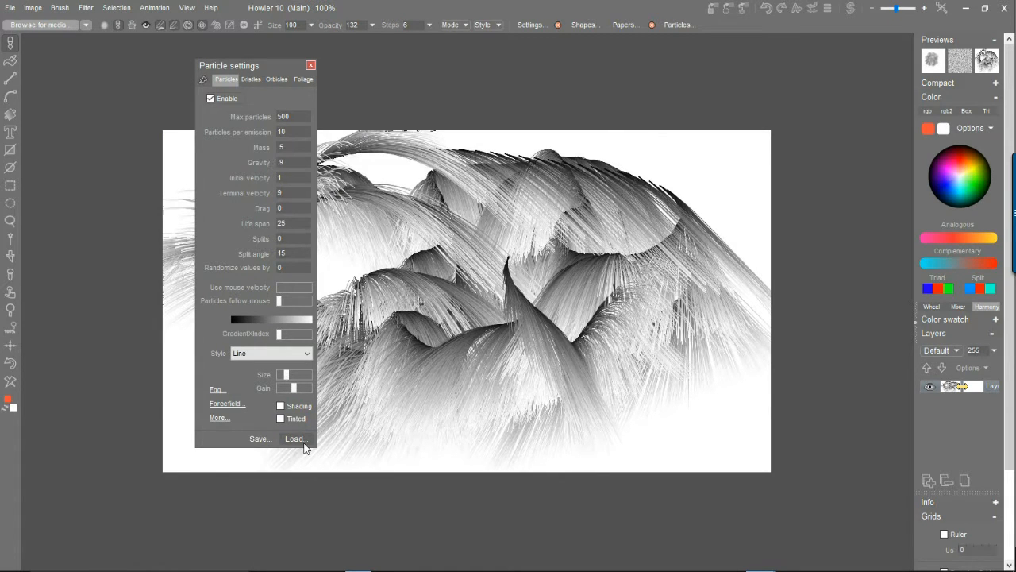
pyautogui.click(295, 439)
pyautogui.moveTo(326, 150); pyautogui.dragTo(328, 119)
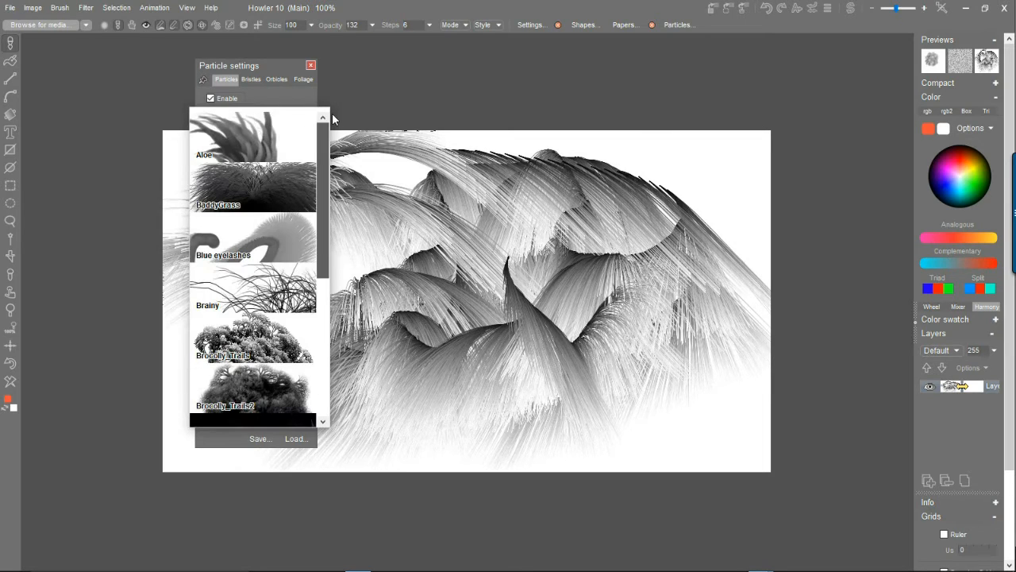
pyautogui.click(235, 186)
# - Paint a BaddyGrass test stroke, clear the canvas and cover its lower half with overlapping grass strokes
pyautogui.moveTo(555, 208)
pyautogui.mouseDown()
pyautogui.moveTo(608, 206)
pyautogui.moveTo(572, 262)
pyautogui.moveTo(599, 242)
pyautogui.moveTo(434, 304)
pyautogui.moveTo(659, 408)
pyautogui.moveTo(360, 403)
pyautogui.moveTo(699, 433)
pyautogui.moveTo(659, 413)
pyautogui.mouseUp()
pyautogui.press('Delete')
pyautogui.moveTo(704, 322)
pyautogui.mouseDown()
pyautogui.moveTo(476, 365)
pyautogui.moveTo(527, 390)
pyautogui.moveTo(735, 402)
pyautogui.moveTo(387, 373)
pyautogui.moveTo(551, 436)
pyautogui.moveTo(688, 447)
pyautogui.moveTo(370, 454)
pyautogui.moveTo(564, 424)
pyautogui.moveTo(712, 515)
pyautogui.moveTo(295, 492)
pyautogui.moveTo(737, 483)
pyautogui.moveTo(467, 345)
pyautogui.mouseUp()
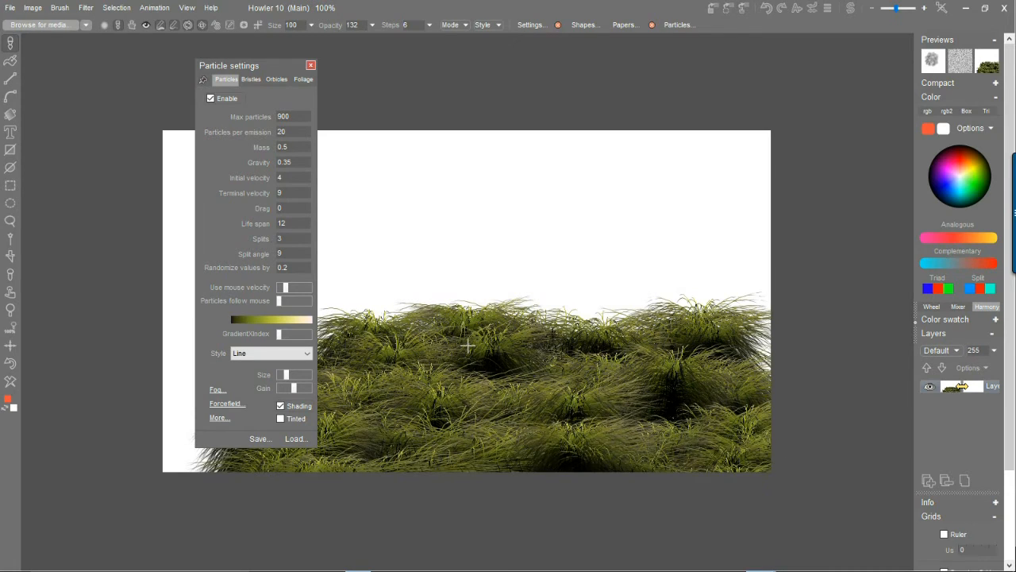
# - Load the Brocolly_Trails and Brocolly_Trails2 particle presets in turn and paint shrubs over the lower-right part of the grass with each
pyautogui.click(294, 438)
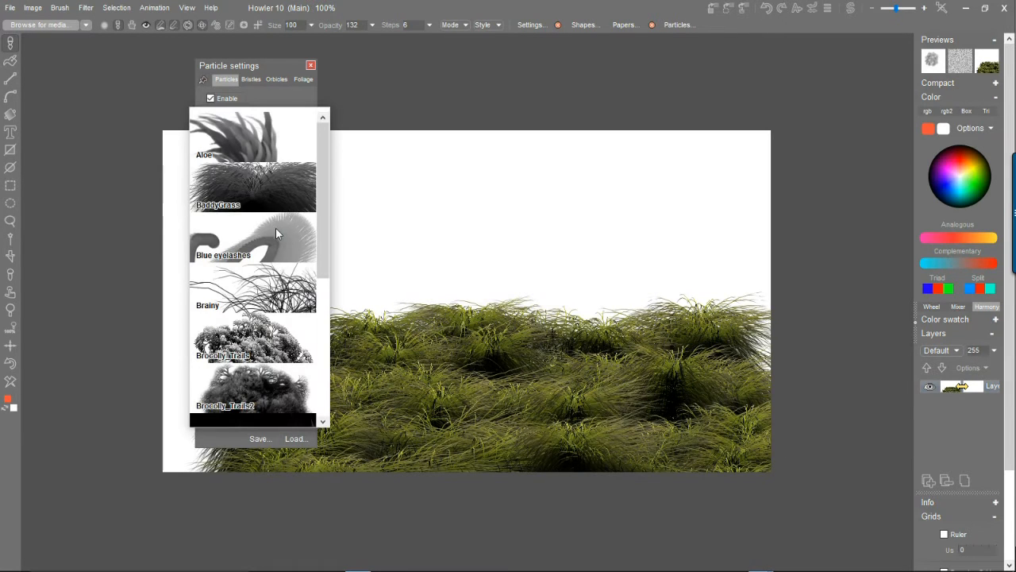
pyautogui.click(256, 340)
pyautogui.moveTo(605, 440)
pyautogui.mouseDown()
pyautogui.moveTo(675, 452)
pyautogui.moveTo(595, 454)
pyautogui.moveTo(767, 434)
pyautogui.moveTo(648, 483)
pyautogui.moveTo(627, 470)
pyautogui.moveTo(522, 495)
pyautogui.moveTo(537, 465)
pyautogui.moveTo(637, 450)
pyautogui.mouseUp()
pyautogui.click(297, 443)
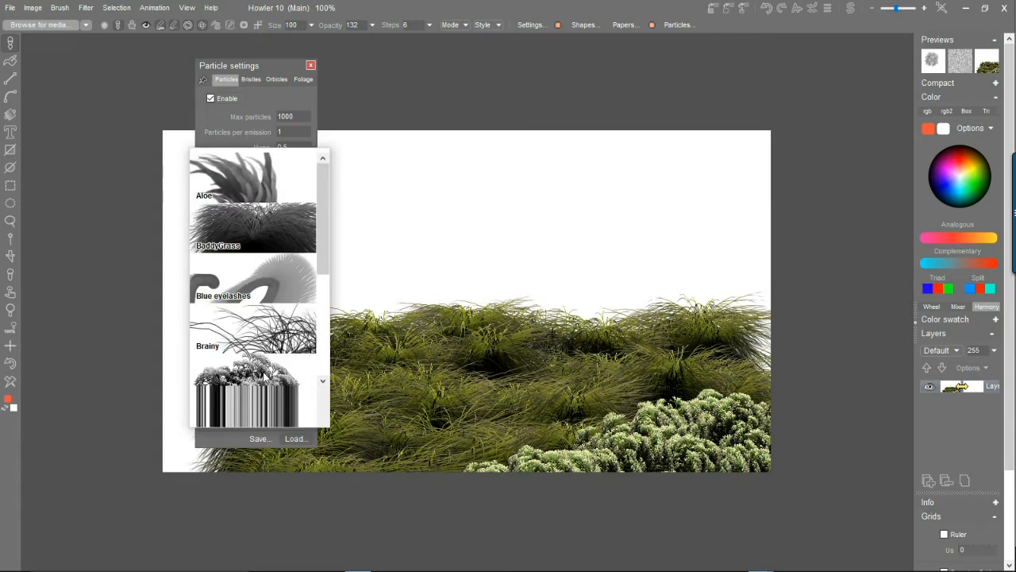
pyautogui.click(246, 397)
pyautogui.moveTo(599, 469)
pyautogui.mouseDown()
pyautogui.moveTo(794, 453)
pyautogui.moveTo(721, 460)
pyautogui.moveTo(742, 458)
pyautogui.moveTo(768, 412)
pyautogui.moveTo(741, 334)
pyautogui.moveTo(681, 358)
pyautogui.moveTo(692, 384)
pyautogui.moveTo(799, 431)
pyautogui.moveTo(685, 476)
pyautogui.mouseUp()
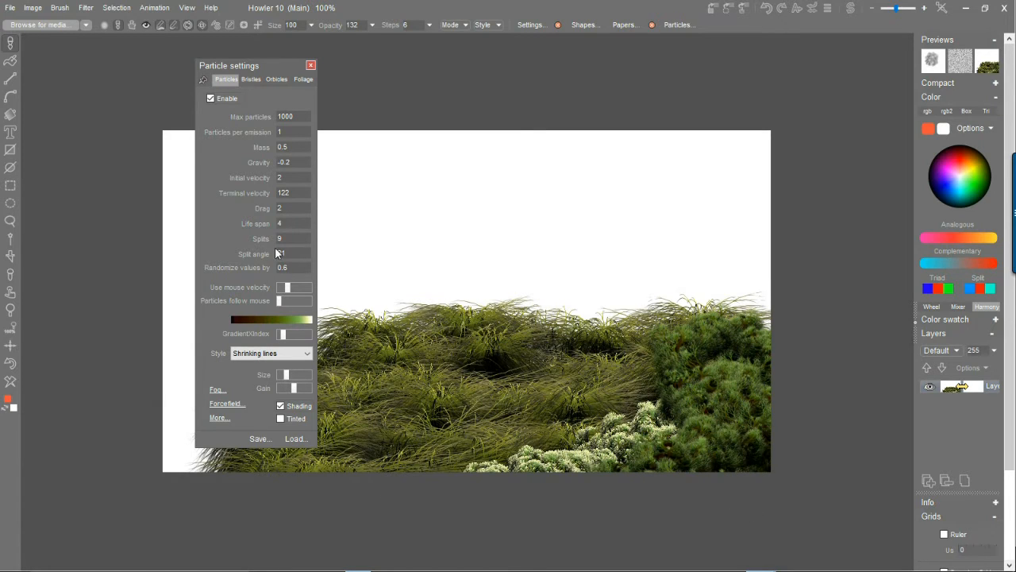
# - Choose the fan brush from the Bristles brushes and paint broad coral strokes over the middle of the canvas
pyautogui.click(258, 78)
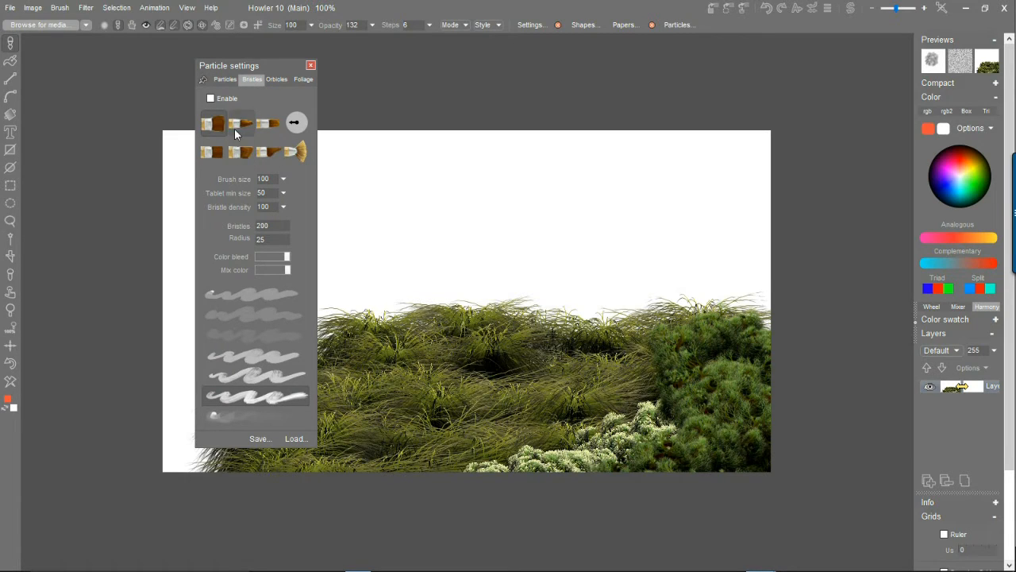
pyautogui.click(294, 152)
pyautogui.moveTo(432, 324)
pyautogui.mouseDown()
pyautogui.moveTo(511, 215)
pyautogui.moveTo(476, 333)
pyautogui.moveTo(601, 265)
pyautogui.moveTo(530, 355)
pyautogui.mouseUp()
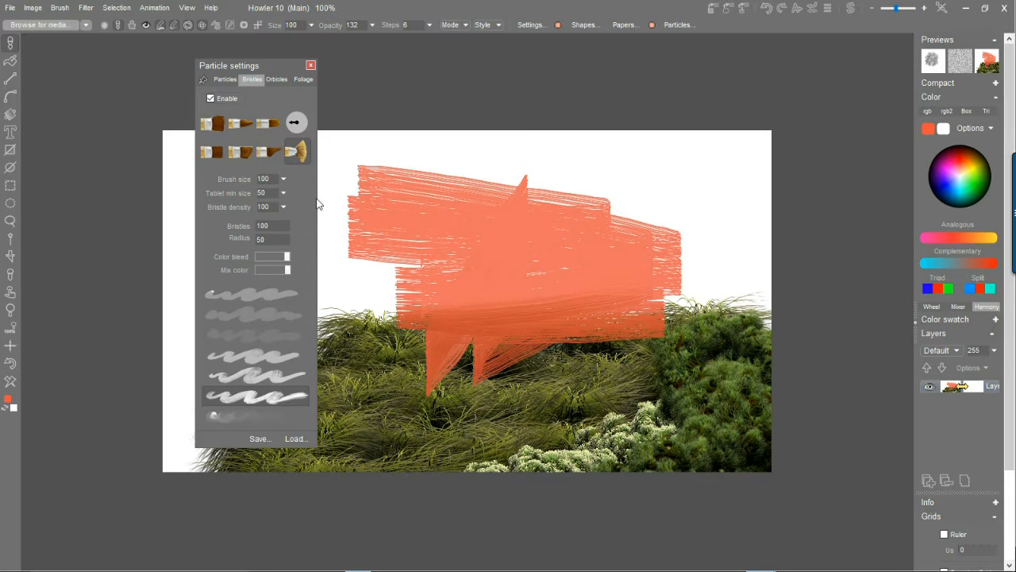
# - Apply the third bristle stroke preset and smear the coral paint, grass and white background together with fan brush strokes
pyautogui.click(261, 334)
pyautogui.moveTo(698, 170)
pyautogui.mouseDown()
pyautogui.moveTo(603, 357)
pyautogui.moveTo(706, 401)
pyautogui.moveTo(185, 243)
pyautogui.moveTo(484, 253)
pyautogui.moveTo(370, 159)
pyautogui.moveTo(662, 212)
pyautogui.moveTo(781, 304)
pyautogui.moveTo(362, 361)
pyautogui.moveTo(669, 410)
pyautogui.moveTo(595, 358)
pyautogui.moveTo(542, 277)
pyautogui.moveTo(519, 142)
pyautogui.moveTo(632, 328)
pyautogui.mouseUp()
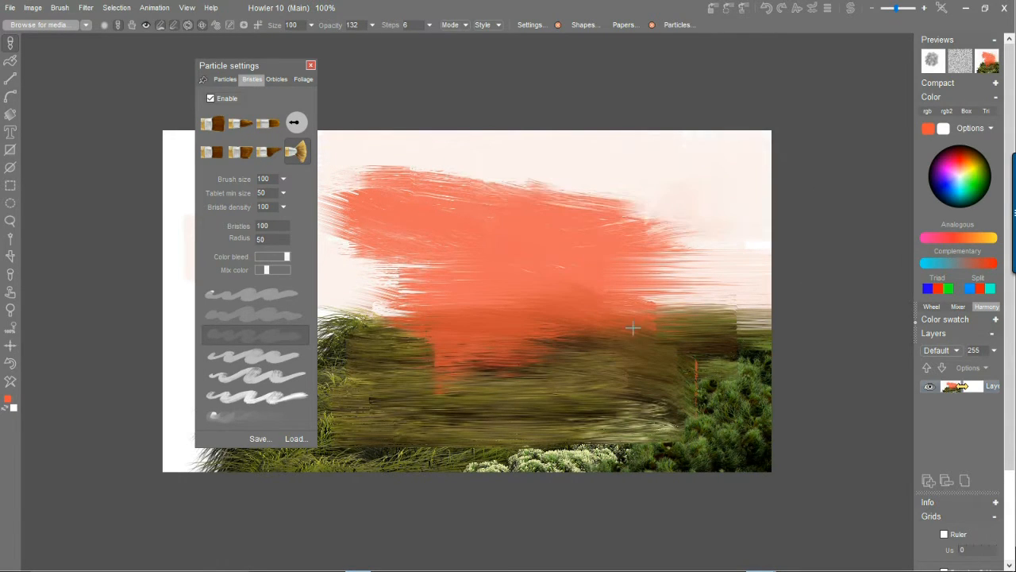
pyautogui.moveTo(492, 181)
pyautogui.mouseDown()
pyautogui.moveTo(564, 150)
pyautogui.moveTo(735, 186)
pyautogui.moveTo(381, 249)
pyautogui.mouseUp()
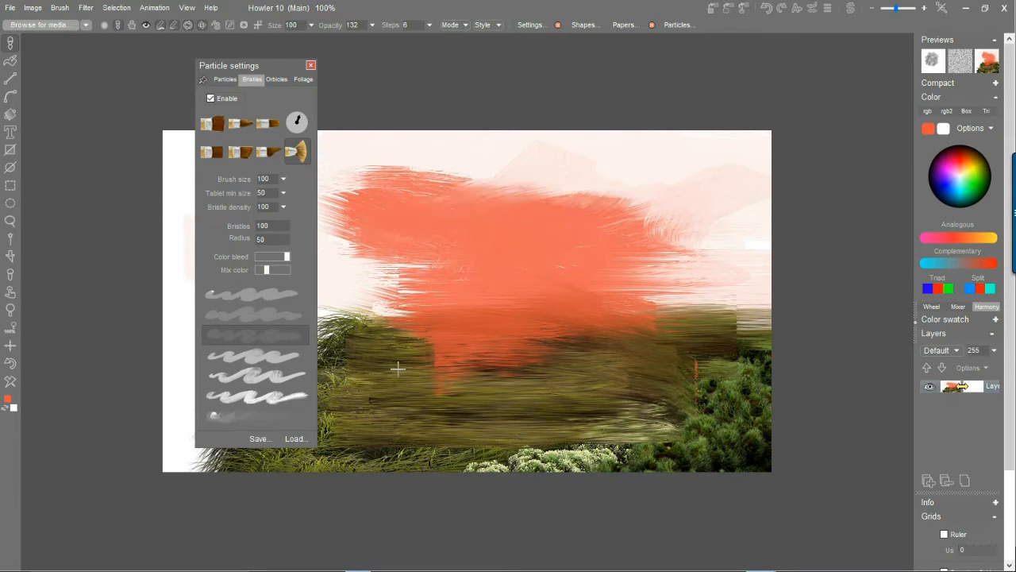
# - Paint a test stroke with the ring-shaped Orbicles brush and clear the canvas to white
pyautogui.click(276, 80)
pyautogui.click(269, 150)
pyautogui.moveTo(397, 266)
pyautogui.mouseDown()
pyautogui.moveTo(440, 195)
pyautogui.moveTo(481, 172)
pyautogui.moveTo(476, 184)
pyautogui.mouseUp()
pyautogui.click(9, 385)
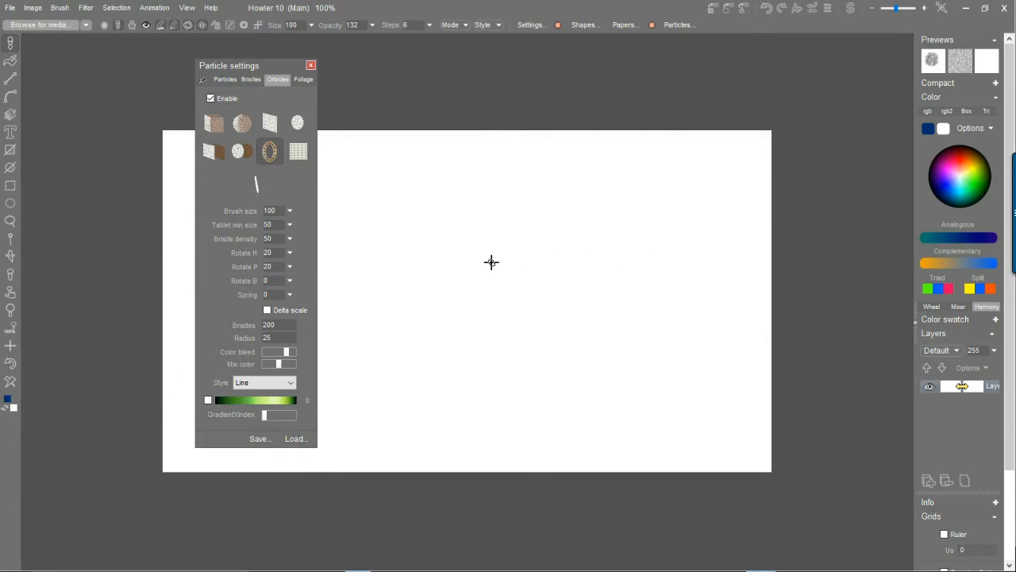
# - Try the Orbicles cube shape, load the Clown_coil preset and inspect its bristle points up close
pyautogui.click(208, 120)
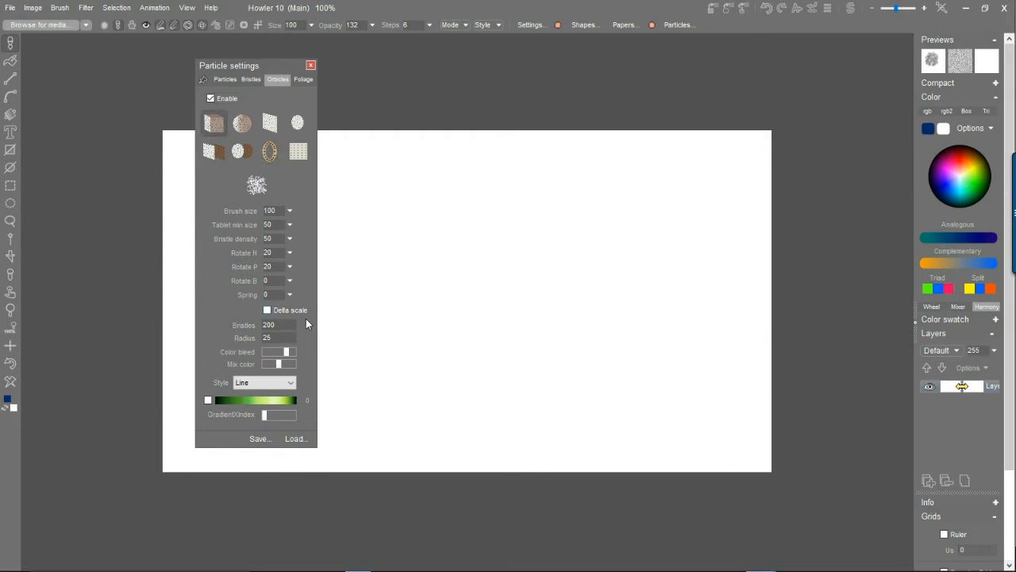
pyautogui.click(294, 438)
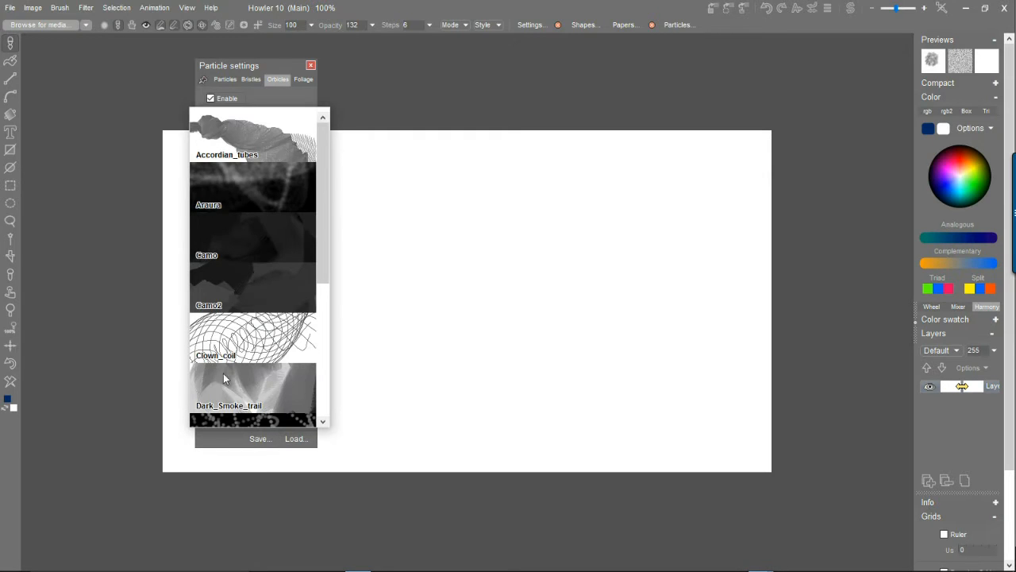
pyautogui.click(243, 330)
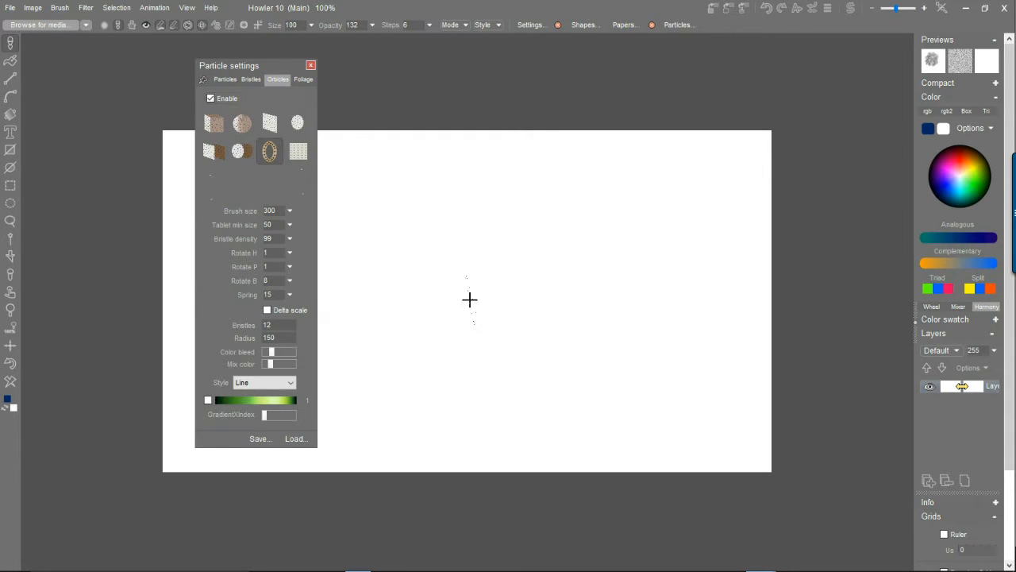
pyautogui.scroll(4, 470, 299)
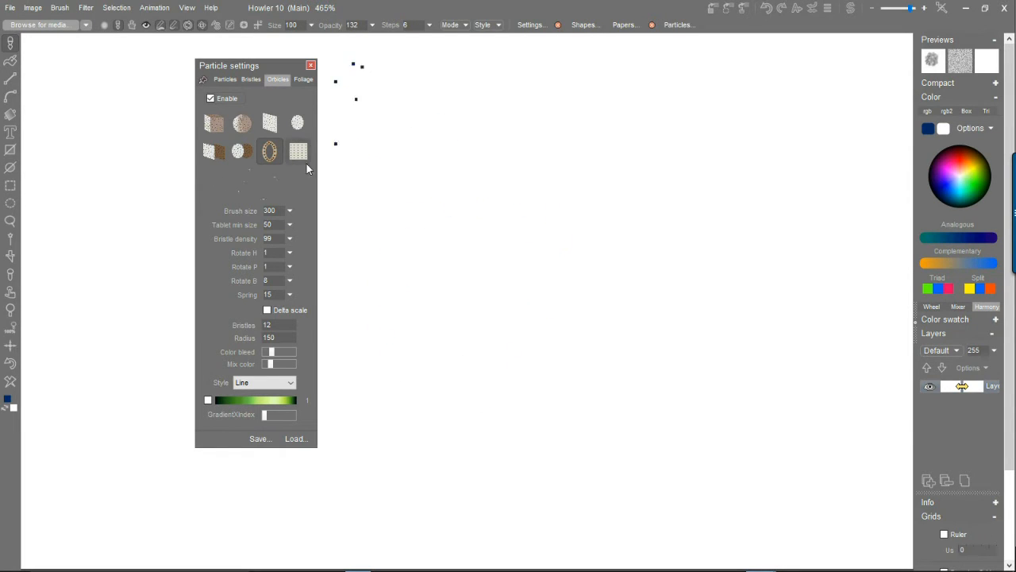
# - Switch the Clown_coil brush to the cube shape and paint tangled looping strokes across the canvas
pyautogui.click(213, 126)
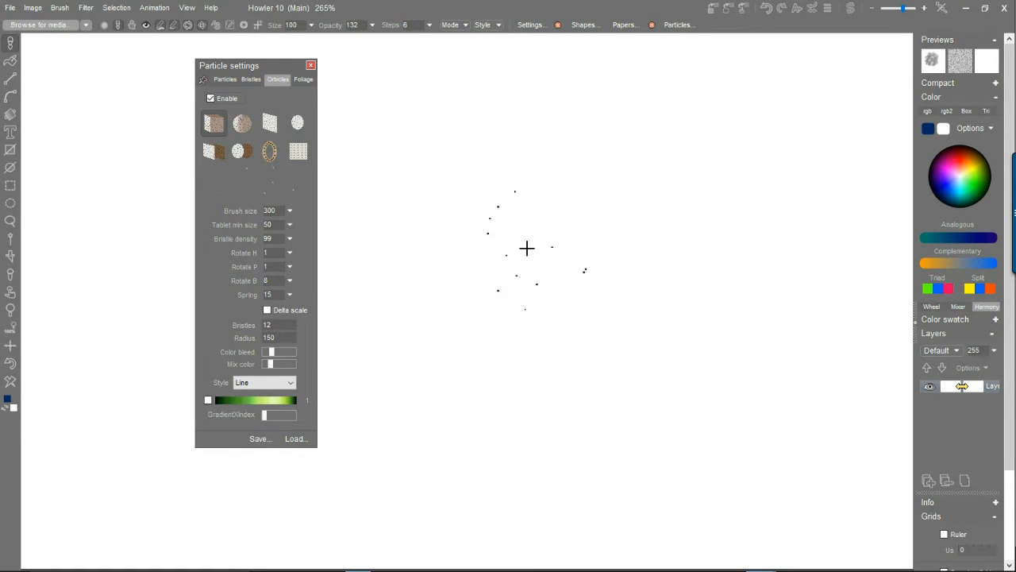
pyautogui.scroll(-4, 490, 264)
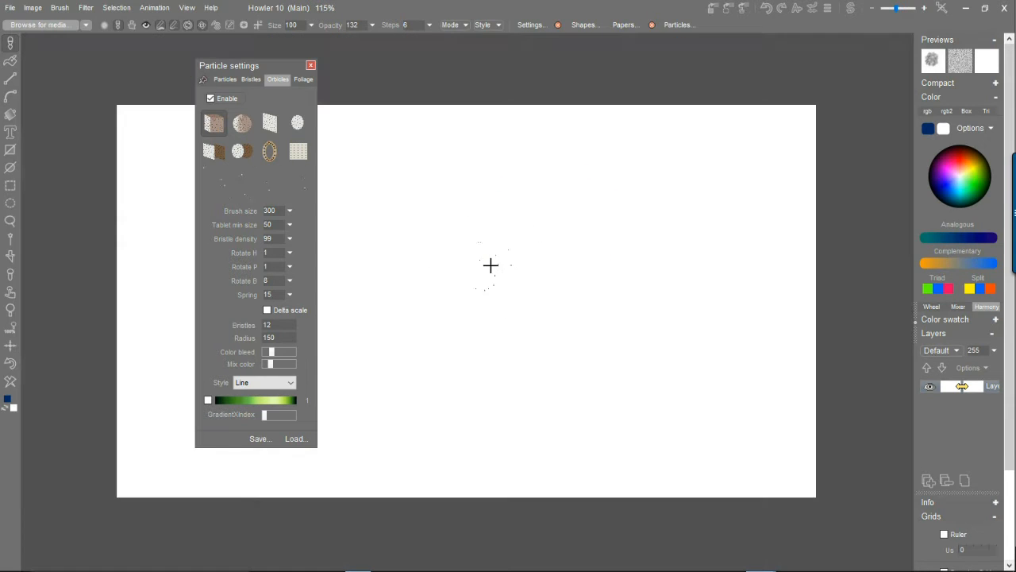
pyautogui.scroll(4, 498, 263)
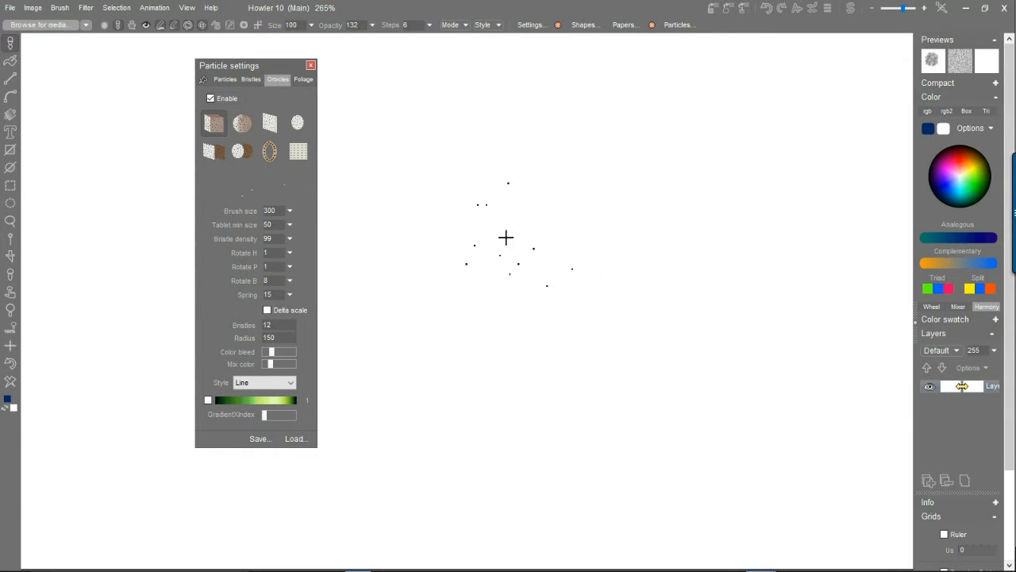
pyautogui.moveTo(719, 181)
pyautogui.mouseDown()
pyautogui.moveTo(442, 141)
pyautogui.moveTo(431, 341)
pyautogui.moveTo(558, 490)
pyautogui.moveTo(83, 301)
pyautogui.moveTo(751, 293)
pyautogui.moveTo(674, 230)
pyautogui.moveTo(636, 253)
pyautogui.mouseUp()
pyautogui.scroll(-4, 628, 268)
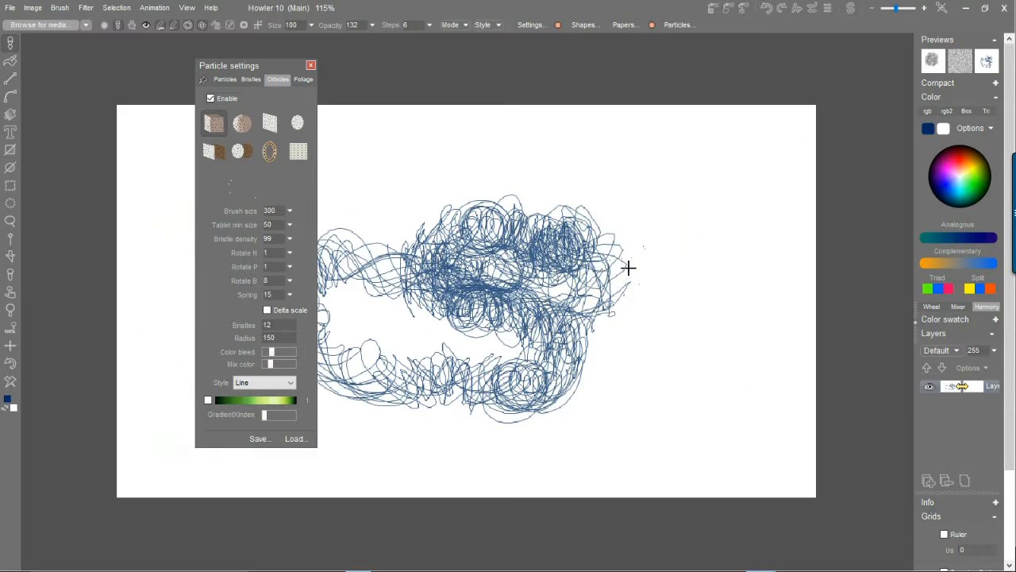
pyautogui.moveTo(613, 166)
pyautogui.mouseDown()
pyautogui.moveTo(692, 388)
pyautogui.moveTo(669, 227)
pyautogui.moveTo(367, 318)
pyautogui.moveTo(486, 260)
pyautogui.moveTo(637, 238)
pyautogui.moveTo(465, 327)
pyautogui.mouseUp()
# - Return the Orbicles brush to the ring shape and paint a zigzag coil stroke on a cleared canvas
pyautogui.click(269, 151)
pyautogui.click(5, 363)
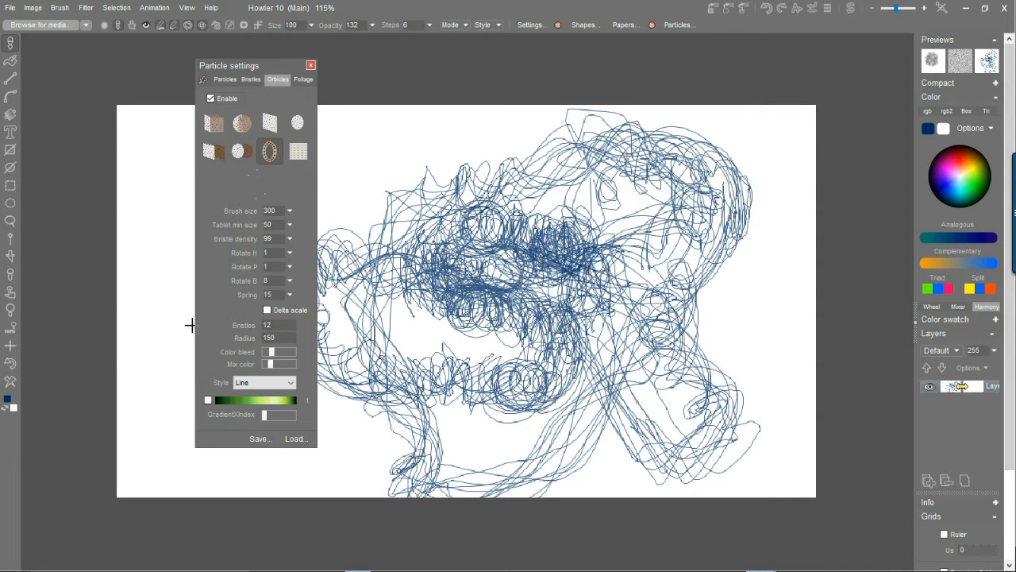
pyautogui.click(11, 383)
pyautogui.moveTo(484, 179)
pyautogui.mouseDown()
pyautogui.moveTo(465, 367)
pyautogui.moveTo(742, 432)
pyautogui.mouseUp()
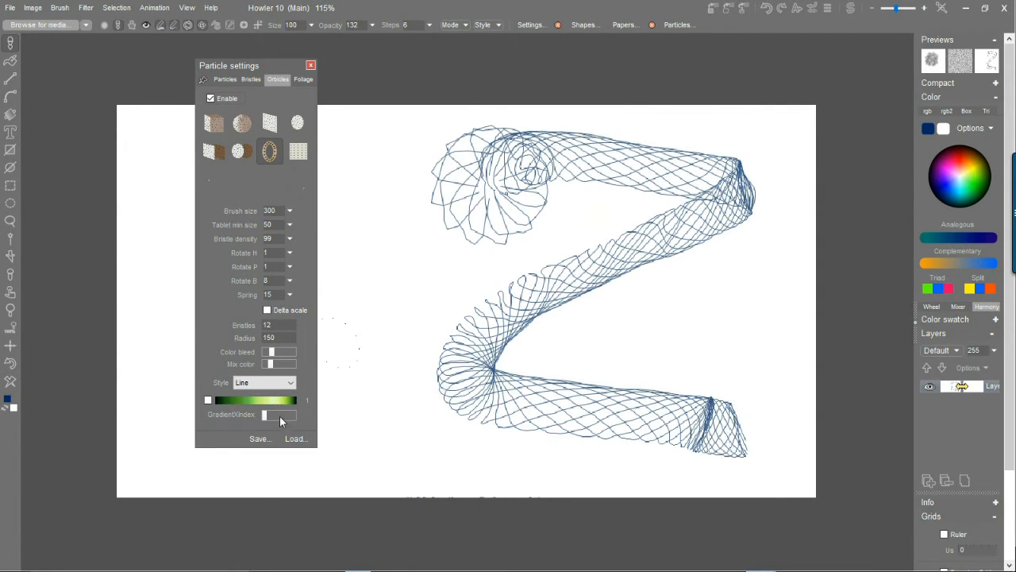
# - Enable gradient colouring for the Orbicles brush and paint coil strokes with the blue gradient and the black-to-orange gradient
pyautogui.moveTo(267, 414); pyautogui.dragTo(274, 415)
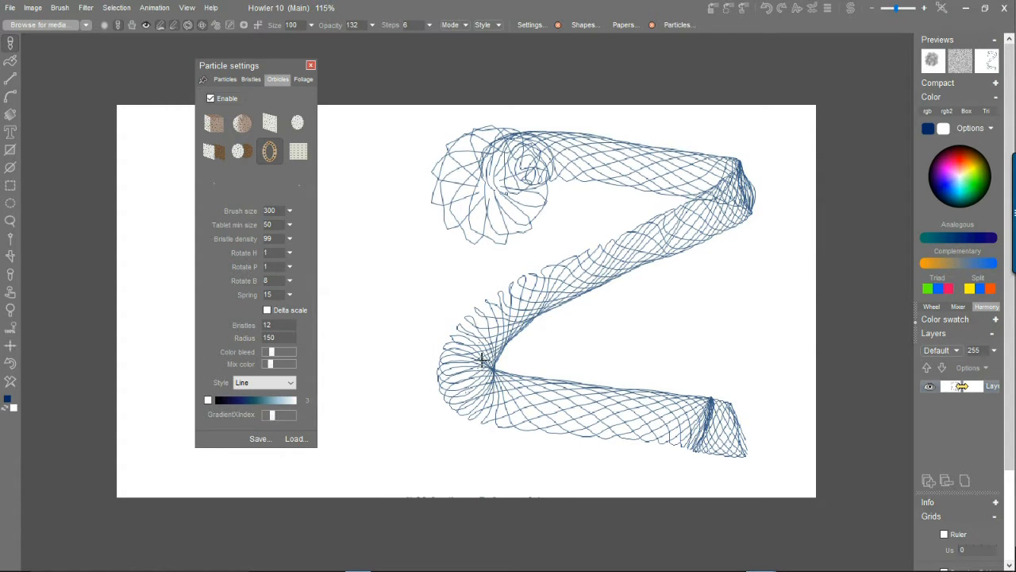
pyautogui.click(208, 400)
pyautogui.moveTo(351, 376)
pyautogui.mouseDown()
pyautogui.moveTo(399, 254)
pyautogui.moveTo(778, 351)
pyautogui.moveTo(262, 464)
pyautogui.moveTo(508, 380)
pyautogui.moveTo(564, 373)
pyautogui.mouseUp()
pyautogui.moveTo(271, 414); pyautogui.dragTo(288, 413)
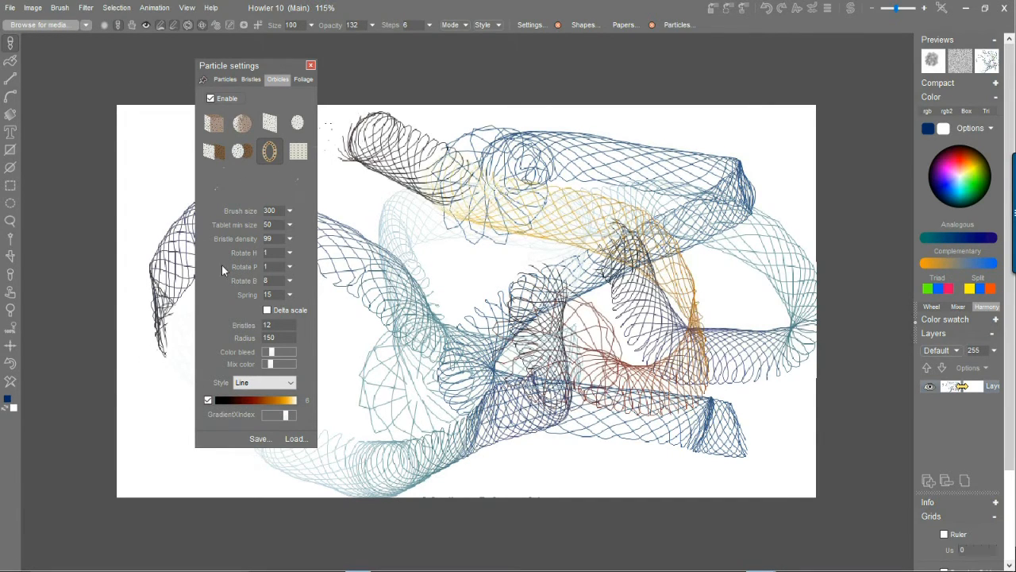
# - Clear the canvas to black and paint fiery gradient strokes with the ring shape and the grid shape
pyautogui.click(8, 383)
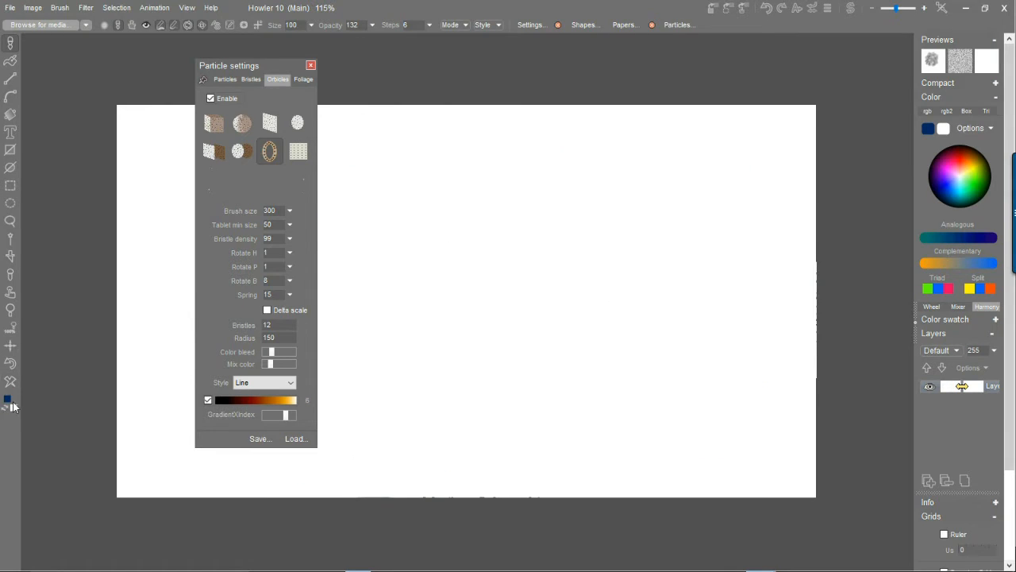
pyautogui.rightClick(15, 386)
pyautogui.click(72, 431)
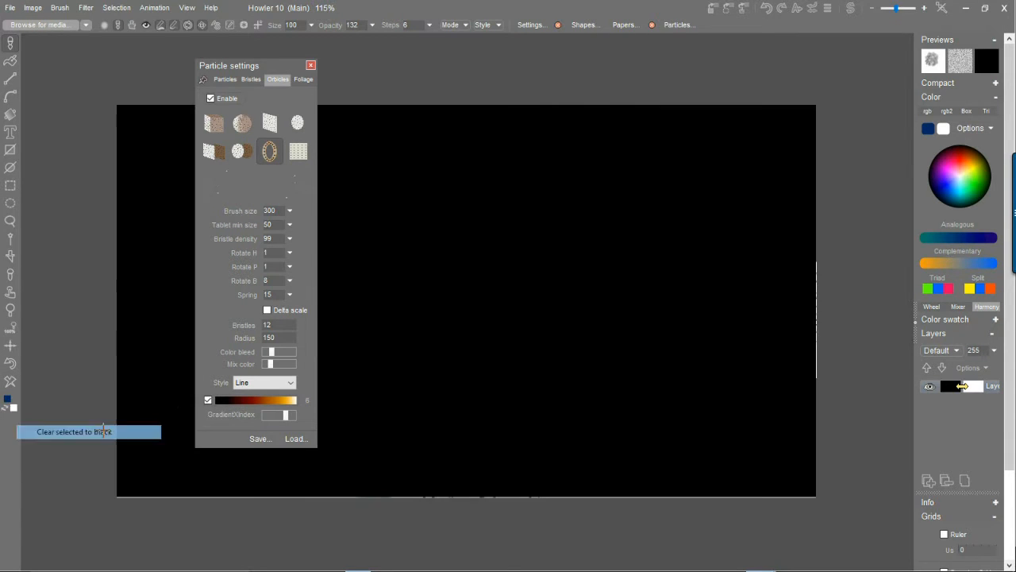
pyautogui.moveTo(757, 325)
pyautogui.mouseDown()
pyautogui.moveTo(400, 275)
pyautogui.moveTo(678, 426)
pyautogui.moveTo(735, 240)
pyautogui.moveTo(50, 229)
pyautogui.mouseUp()
pyautogui.click(297, 151)
pyautogui.moveTo(545, 362)
pyautogui.mouseDown()
pyautogui.moveTo(674, 347)
pyautogui.moveTo(445, 366)
pyautogui.mouseUp()
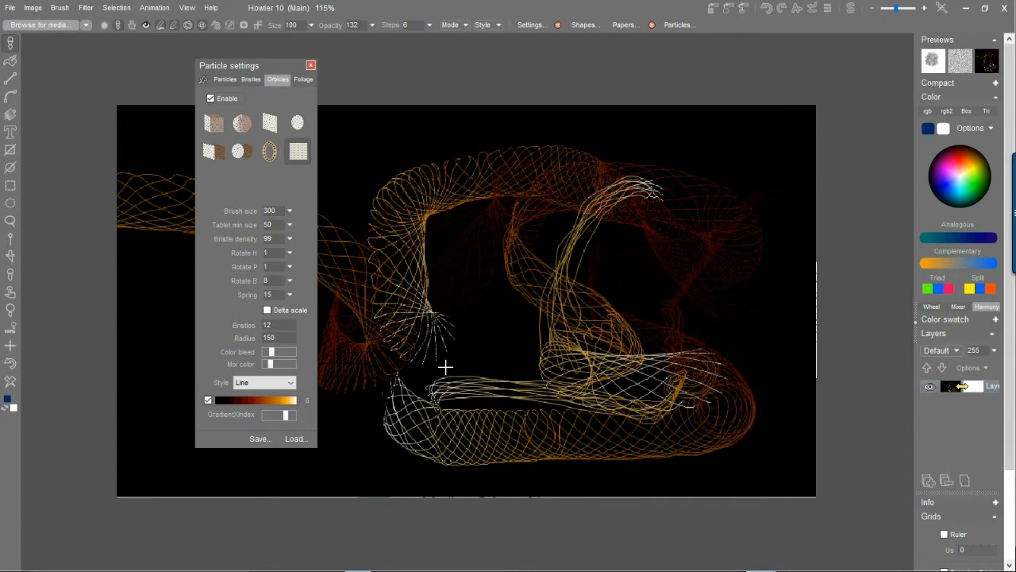
# - Load another Orbicles preset and paint dense solid blue strokes over the fiery coils
pyautogui.click(294, 439)
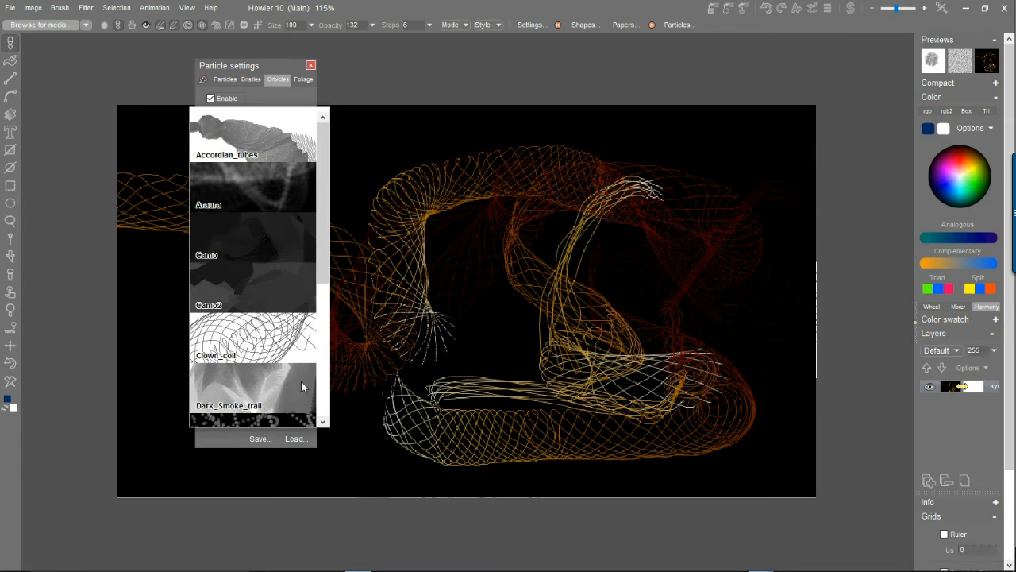
pyautogui.click(254, 397)
pyautogui.moveTo(444, 341)
pyautogui.mouseDown()
pyautogui.moveTo(712, 198)
pyautogui.moveTo(386, 440)
pyautogui.moveTo(326, 453)
pyautogui.mouseUp()
# - Load the grid-shaped Orbicles preset with 1500 bristles and clear the canvas to white
pyautogui.click(294, 439)
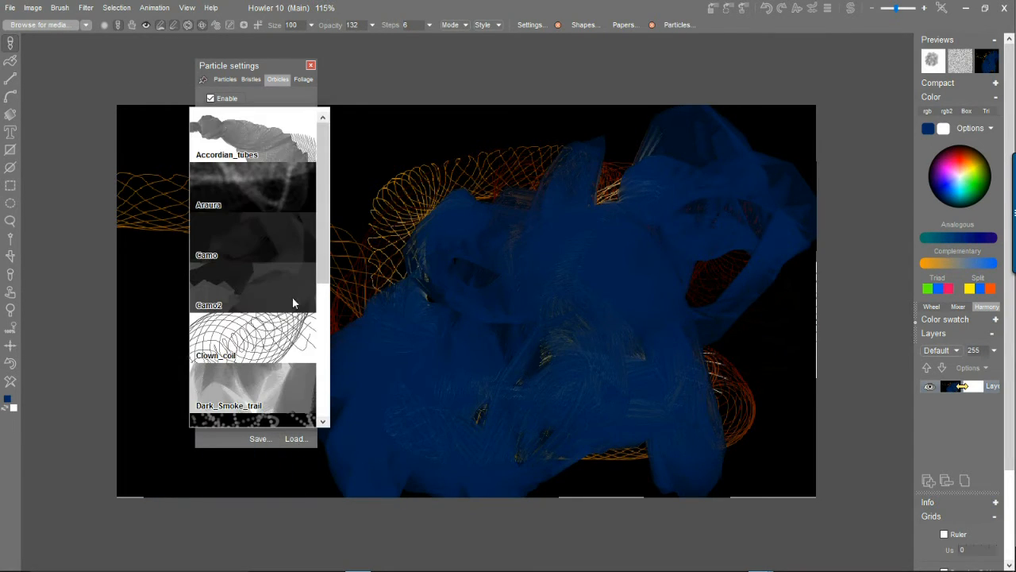
pyautogui.click(274, 392)
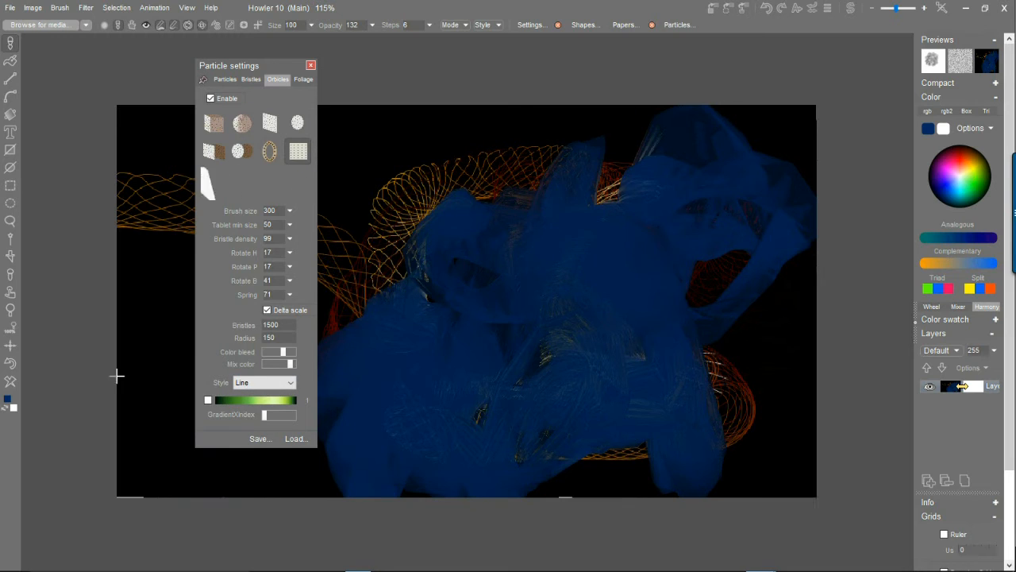
pyautogui.click(10, 381)
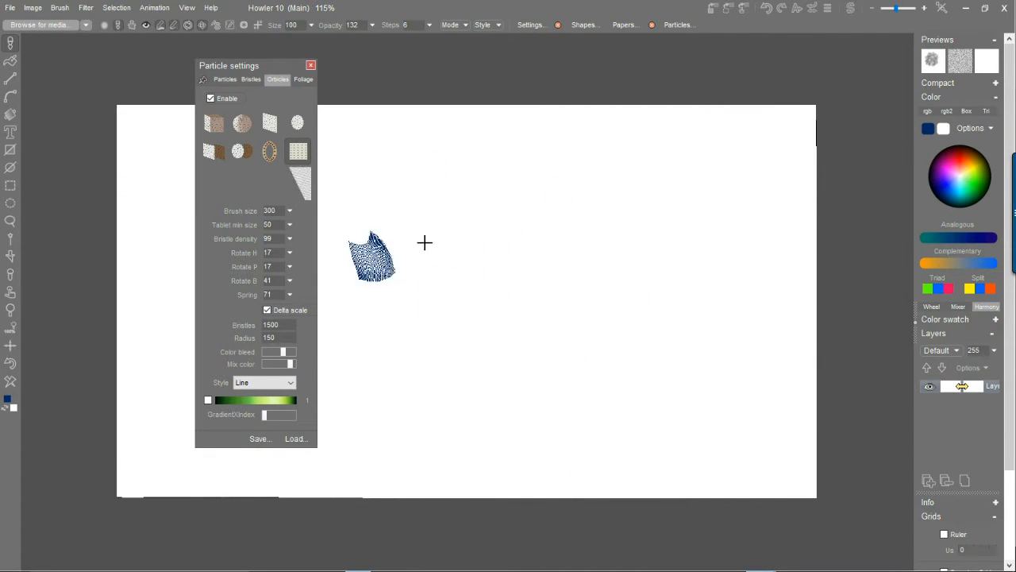
# - Set the Orbicles Spring to 95 and cover the canvas with wide sweeping blue ribbon strokes
pyautogui.click(289, 295)
pyautogui.moveTo(271, 310); pyautogui.dragTo(285, 309)
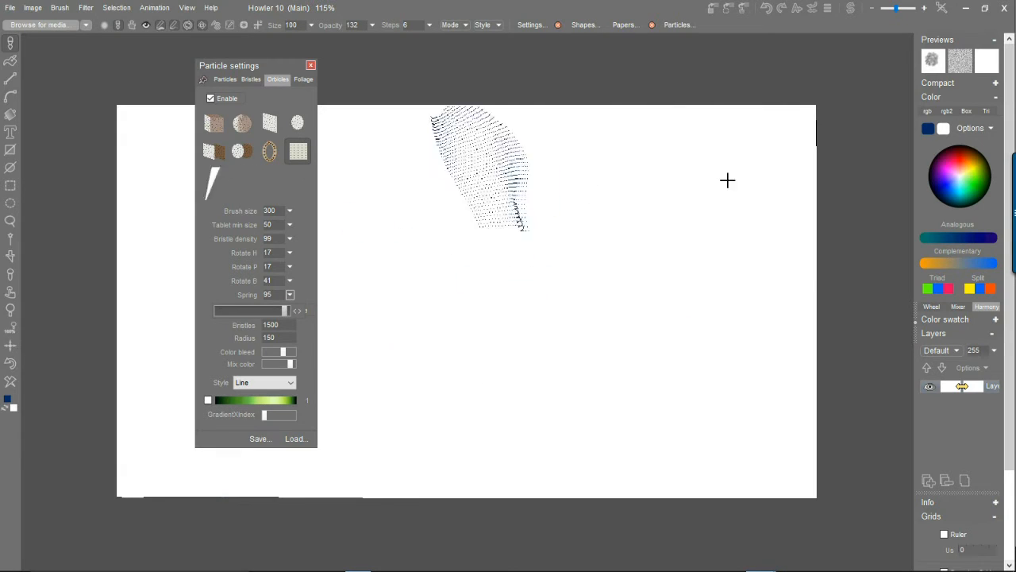
pyautogui.moveTo(606, 419)
pyautogui.mouseDown()
pyautogui.moveTo(556, 212)
pyautogui.moveTo(674, 397)
pyautogui.moveTo(177, 230)
pyautogui.moveTo(526, 308)
pyautogui.moveTo(439, 413)
pyautogui.moveTo(378, 238)
pyautogui.moveTo(357, 218)
pyautogui.mouseUp()
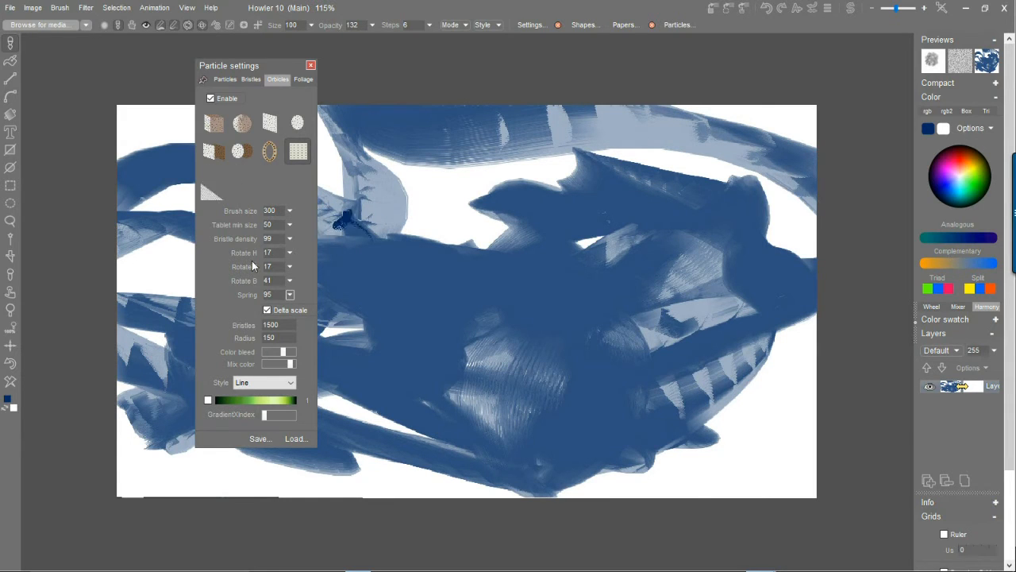
# - Set the Bristle density to 8 and paint a winding test stroke over the blue ribbons
pyautogui.click(289, 238)
pyautogui.moveTo(245, 255); pyautogui.dragTo(219, 254)
pyautogui.moveTo(445, 184)
pyautogui.mouseDown()
pyautogui.moveTo(521, 310)
pyautogui.moveTo(651, 436)
pyautogui.mouseUp()
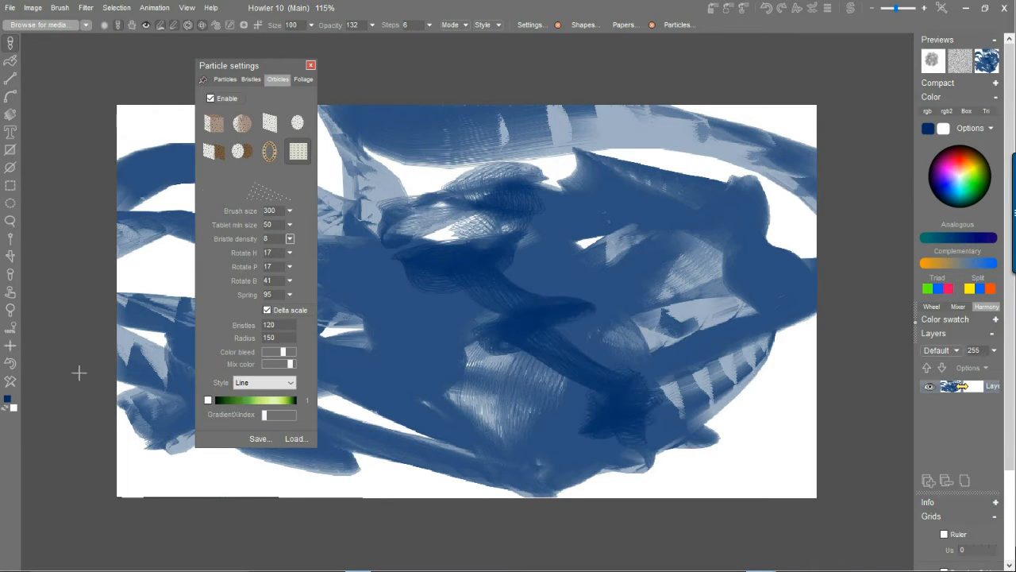
# - Clear the canvas and fill it with flowing, overlapping ribbons of fine blue lines
pyautogui.click(11, 385)
pyautogui.moveTo(484, 293)
pyautogui.mouseDown()
pyautogui.moveTo(411, 212)
pyautogui.moveTo(525, 360)
pyautogui.moveTo(242, 215)
pyautogui.moveTo(750, 260)
pyautogui.moveTo(694, 245)
pyautogui.mouseUp()
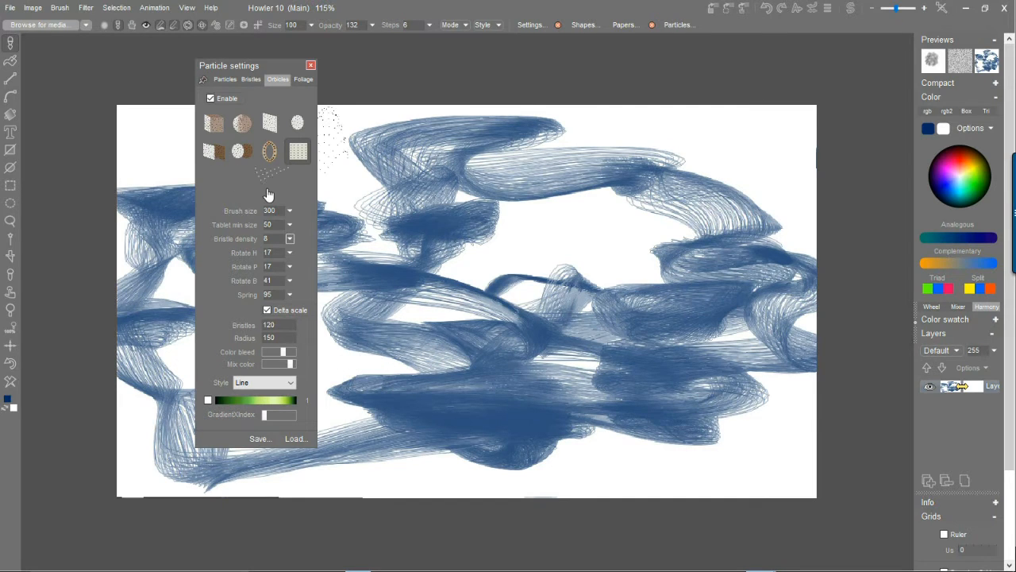
pyautogui.moveTo(533, 266)
pyautogui.mouseDown()
pyautogui.moveTo(567, 238)
pyautogui.moveTo(579, 416)
pyautogui.mouseUp()
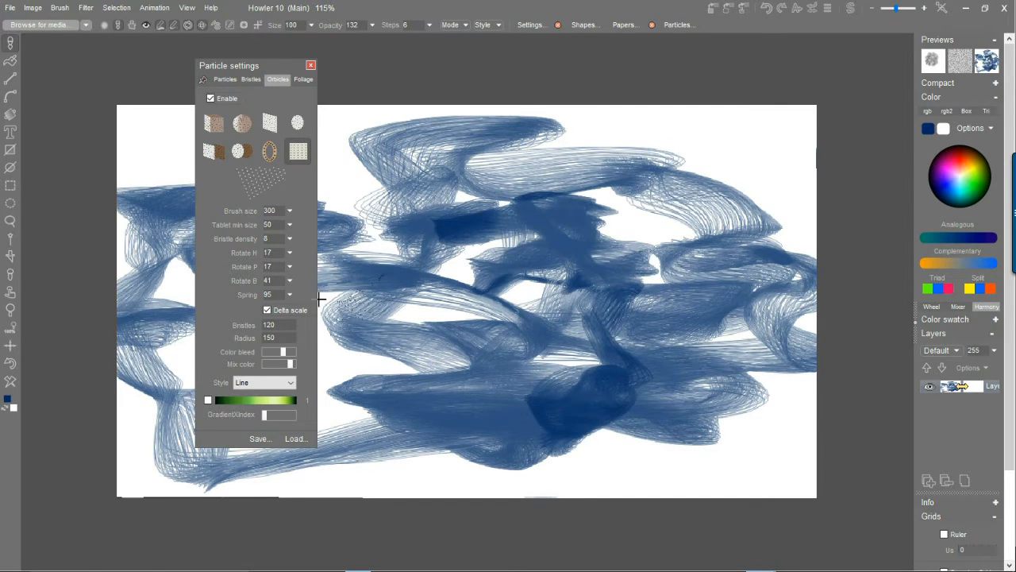
# - Set Rotate H and Rotate P to 0, paint a test stroke and clear the canvas to inspect the bristle grid
pyautogui.moveTo(289, 252); pyautogui.dragTo(199, 276)
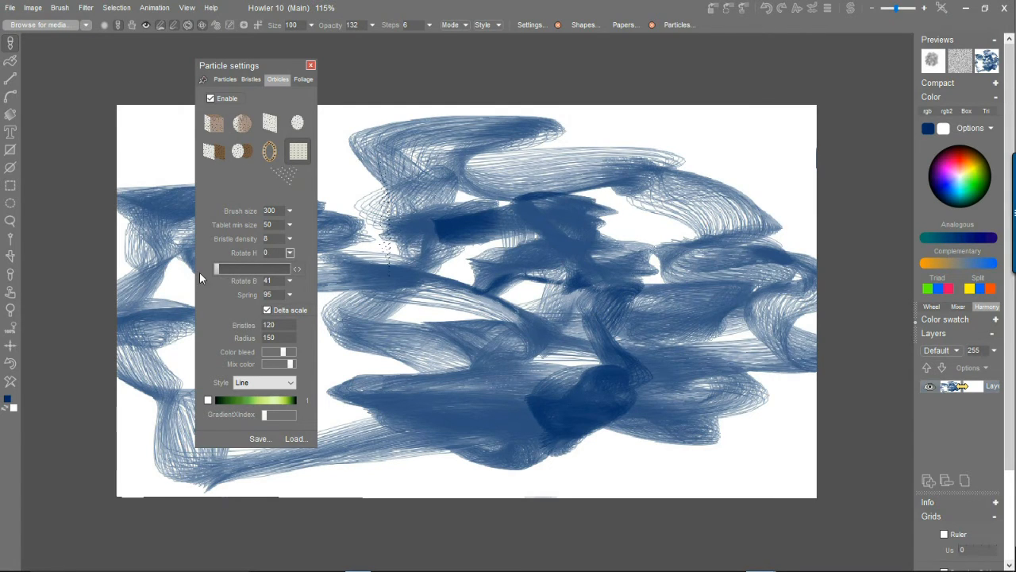
pyautogui.click(290, 266)
pyautogui.moveTo(282, 283); pyautogui.dragTo(191, 291)
pyautogui.moveTo(524, 276)
pyautogui.mouseDown()
pyautogui.moveTo(646, 235)
pyautogui.moveTo(465, 195)
pyautogui.moveTo(402, 448)
pyautogui.moveTo(447, 402)
pyautogui.moveTo(469, 405)
pyautogui.mouseUp()
pyautogui.click(10, 382)
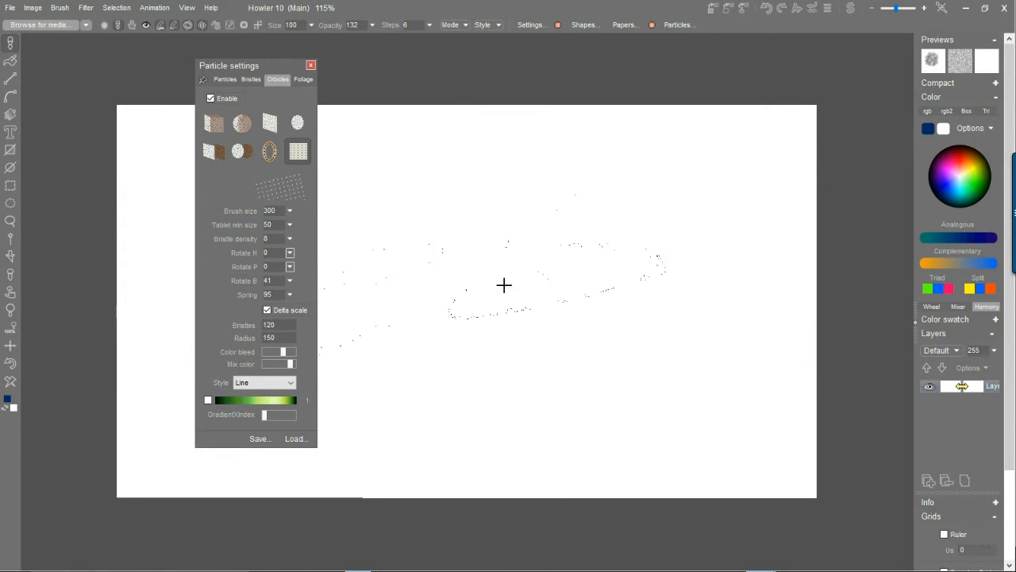
pyautogui.scroll(4, 504, 286)
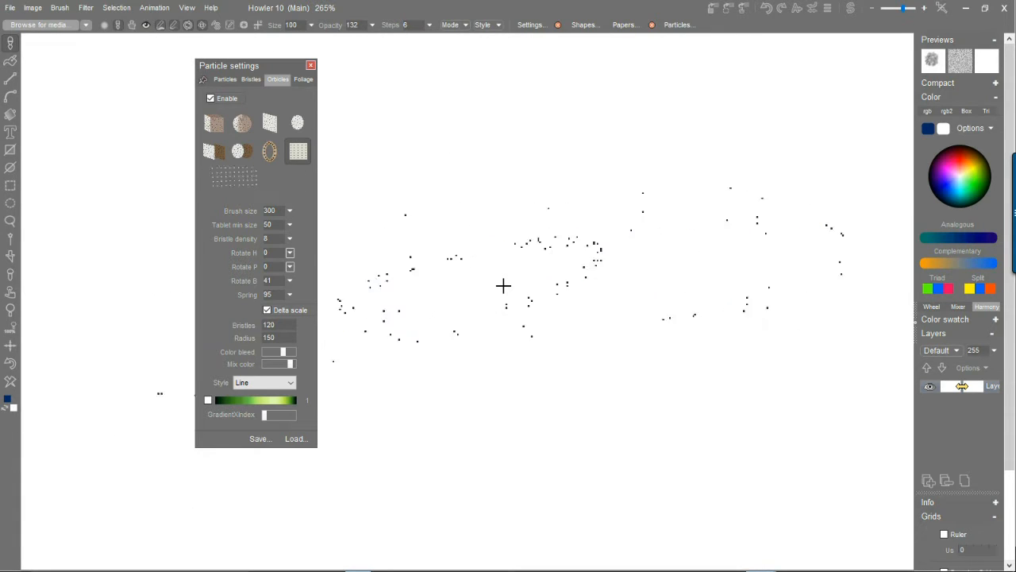
# - Paint looping blue Orbicles ribbons on the whole canvas, clear it and paint a fresh set of sweeping ribbons
pyautogui.scroll(-4, 504, 286)
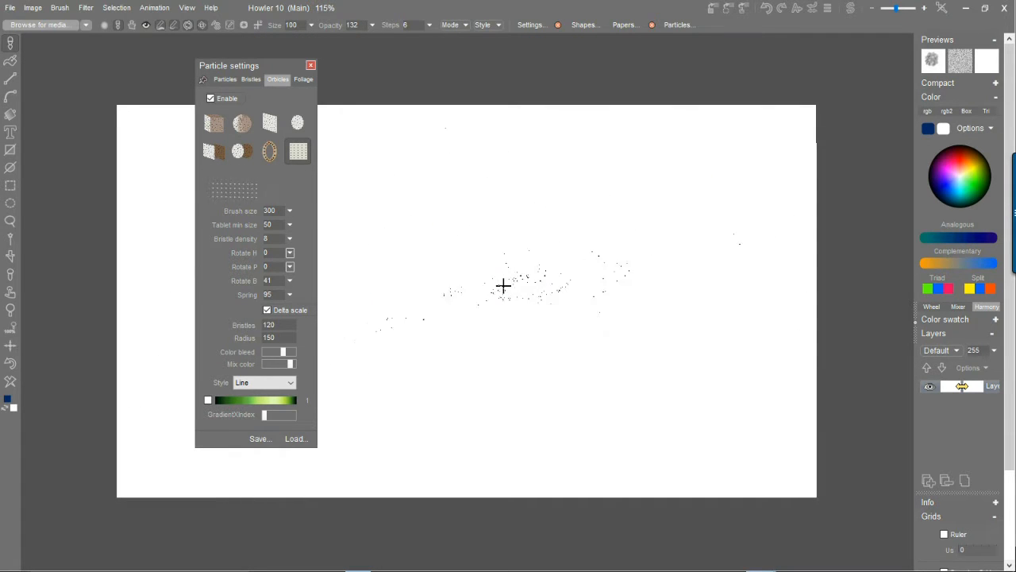
pyautogui.moveTo(487, 289)
pyautogui.mouseDown()
pyautogui.moveTo(481, 278)
pyautogui.moveTo(482, 340)
pyautogui.moveTo(397, 262)
pyautogui.moveTo(651, 429)
pyautogui.moveTo(605, 177)
pyautogui.mouseUp()
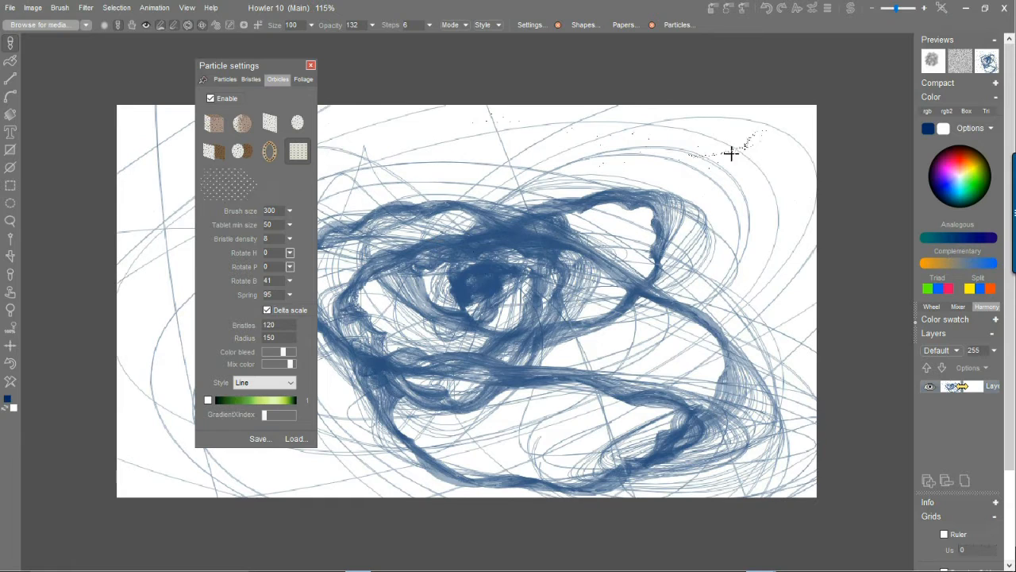
pyautogui.click(11, 381)
pyautogui.moveTo(720, 240)
pyautogui.mouseDown()
pyautogui.moveTo(388, 338)
pyautogui.moveTo(647, 225)
pyautogui.mouseUp()
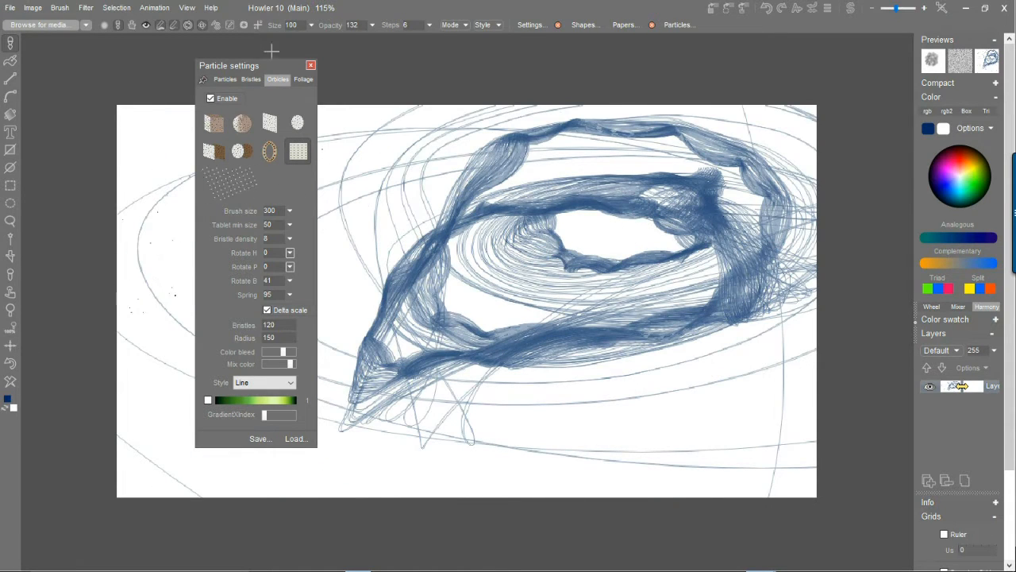
# - Enable the Foliage brush and plant three leafy trees along the lower part of the canvas
pyautogui.click(302, 80)
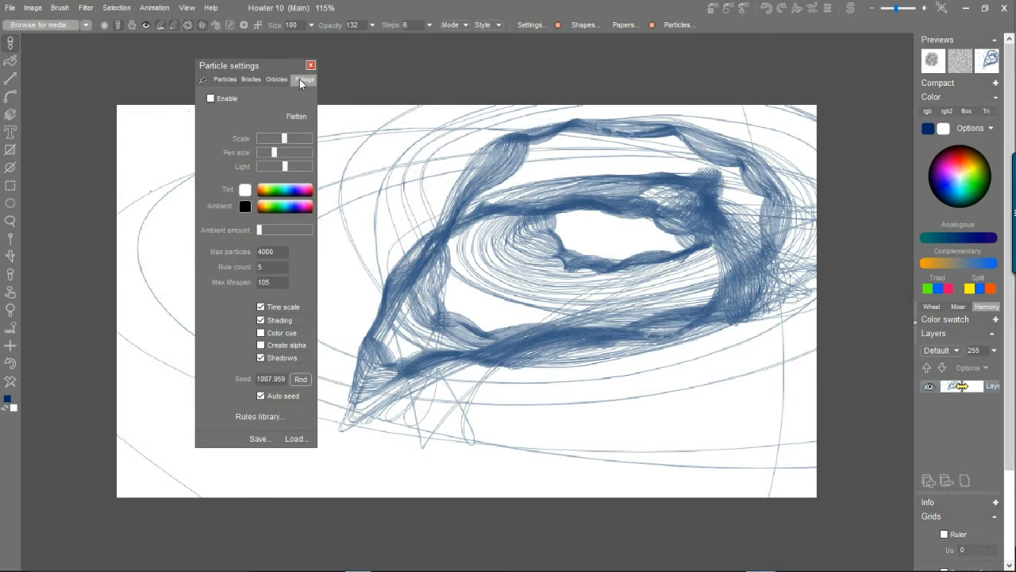
pyautogui.moveTo(283, 65); pyautogui.dragTo(251, 62)
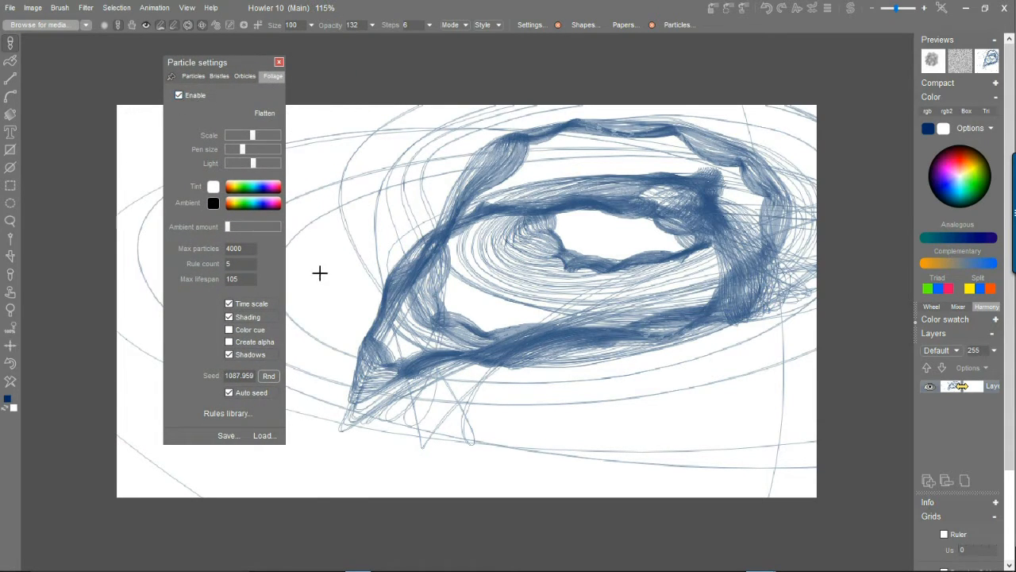
pyautogui.click(487, 460)
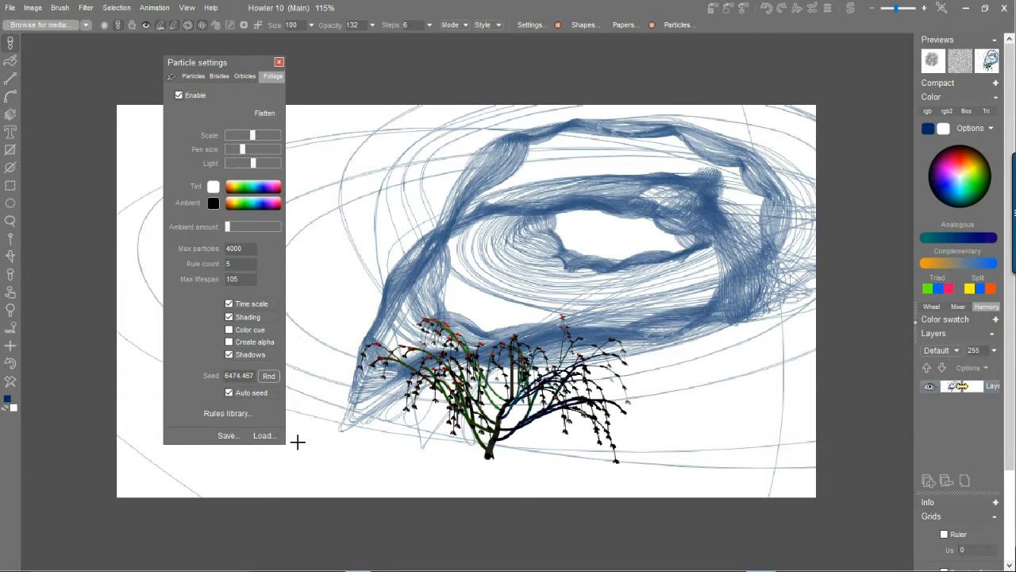
pyautogui.click(316, 470)
pyautogui.click(712, 430)
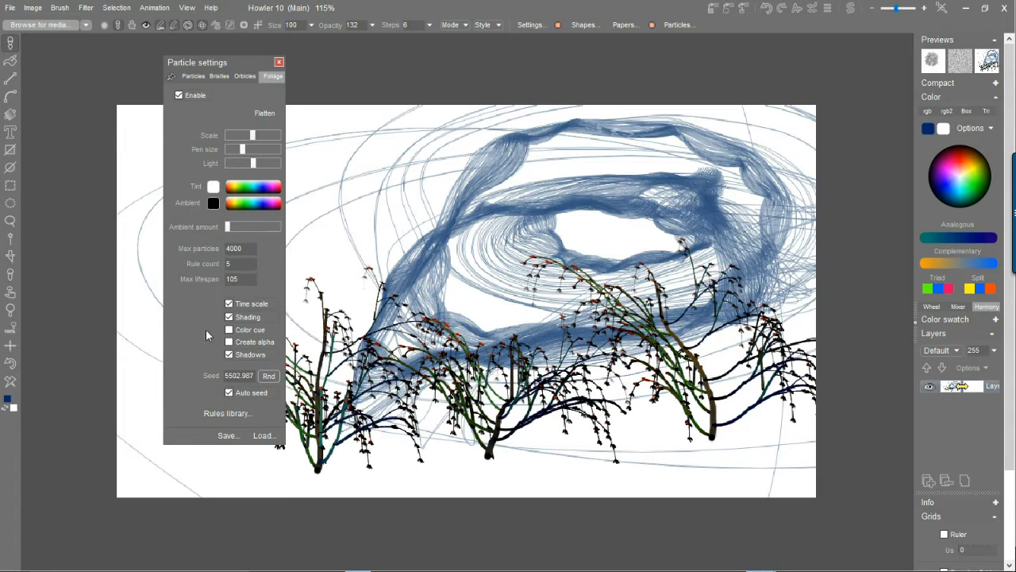
# - Enable the Particles brush and paint green grassy tufts over the trees, first with Gravity 1 and again with Gravity 3
pyautogui.click(191, 77)
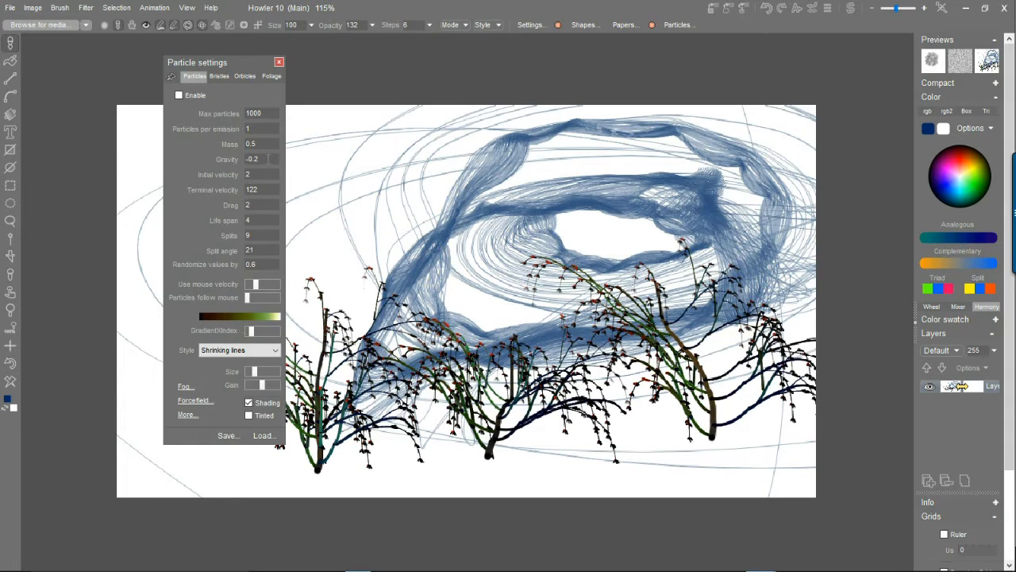
pyautogui.doubleClick(256, 159)
pyautogui.click(179, 95)
pyautogui.write('1')
pyautogui.moveTo(423, 333)
pyautogui.mouseDown()
pyautogui.moveTo(561, 419)
pyautogui.moveTo(498, 359)
pyautogui.mouseUp()
pyautogui.moveTo(730, 301)
pyautogui.mouseDown()
pyautogui.moveTo(390, 257)
pyautogui.moveTo(280, 170)
pyautogui.mouseUp()
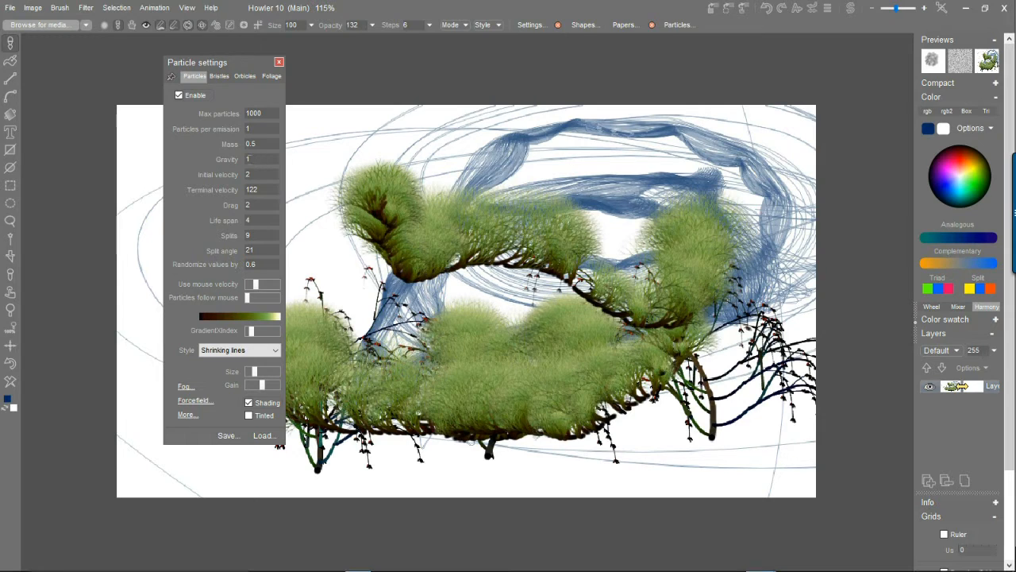
pyautogui.write('3')
pyautogui.moveTo(444, 238)
pyautogui.mouseDown()
pyautogui.moveTo(431, 385)
pyautogui.moveTo(619, 381)
pyautogui.moveTo(762, 436)
pyautogui.moveTo(505, 477)
pyautogui.mouseUp()
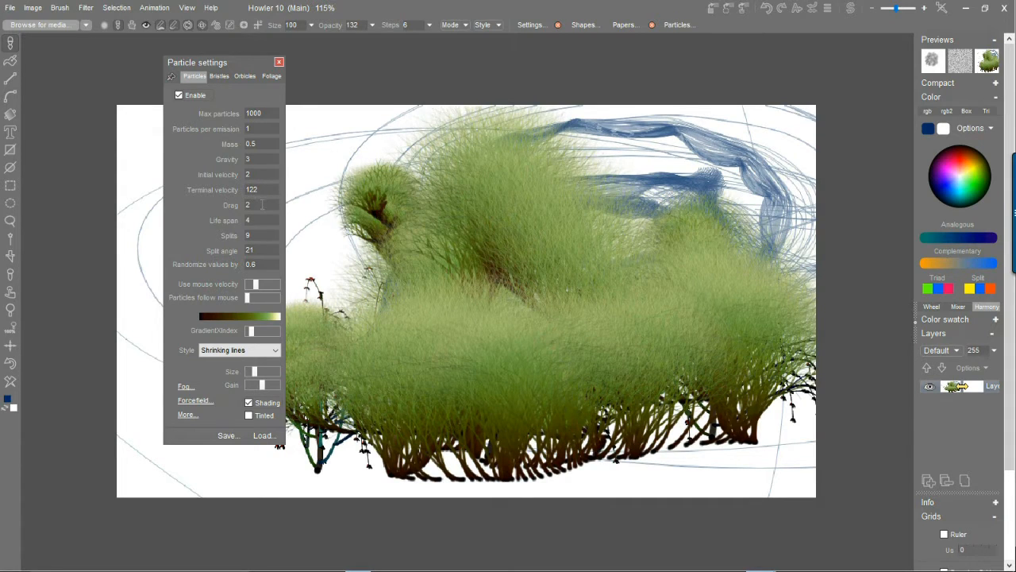
# - Set the particles' Initial velocity to 66, clear the canvas and paint a dense burst of long branches
pyautogui.moveTo(272, 190); pyautogui.dragTo(230, 173)
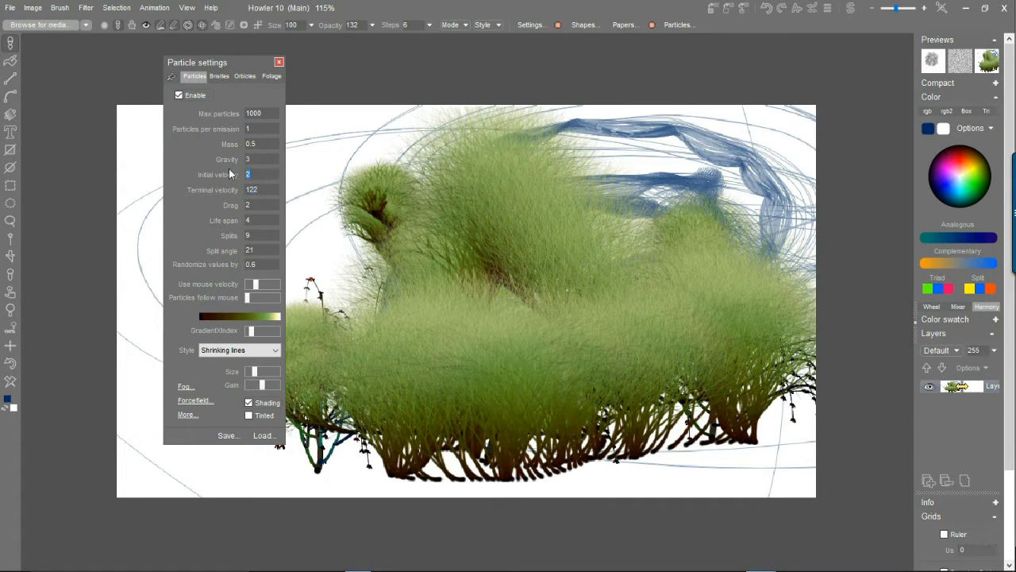
pyautogui.write('66')
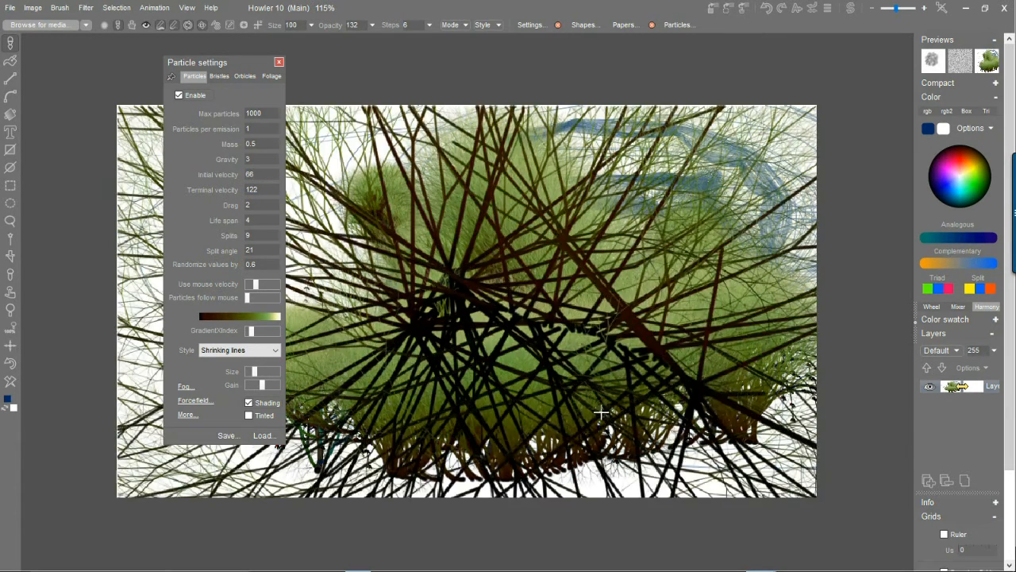
pyautogui.click(10, 381)
pyautogui.moveTo(421, 266)
pyautogui.mouseDown()
pyautogui.moveTo(415, 283)
pyautogui.moveTo(493, 288)
pyautogui.moveTo(295, 339)
pyautogui.mouseUp()
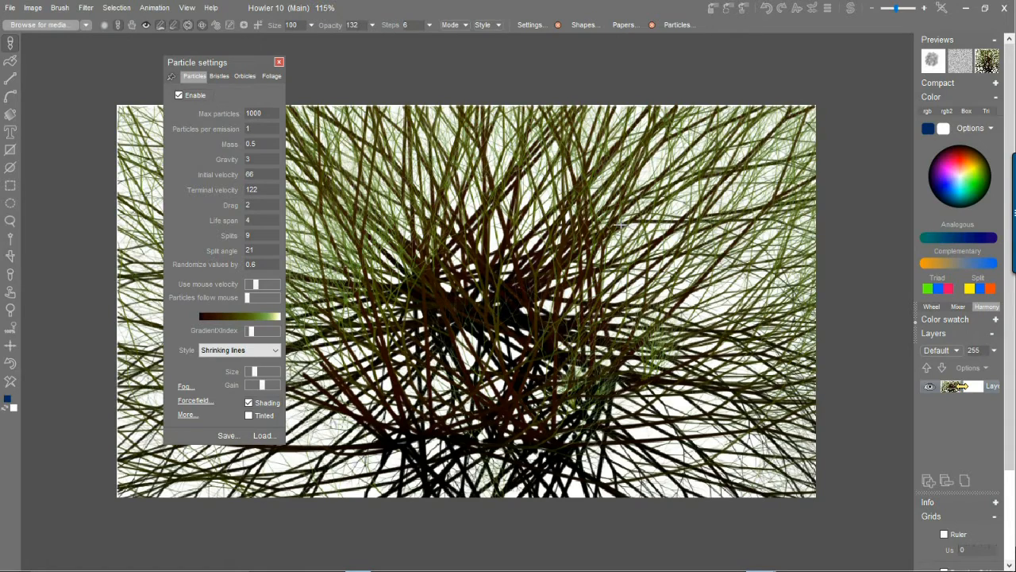
# - Open the ForceField settings beside the particle settings, clear the canvas and paint branches along its lower part
pyautogui.click(190, 400)
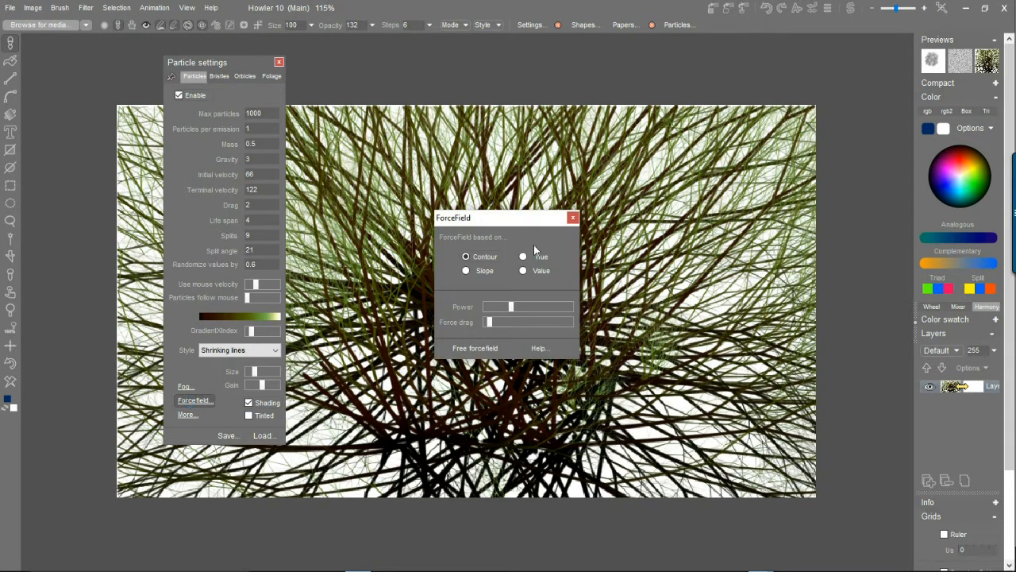
pyautogui.moveTo(513, 218); pyautogui.dragTo(277, 223)
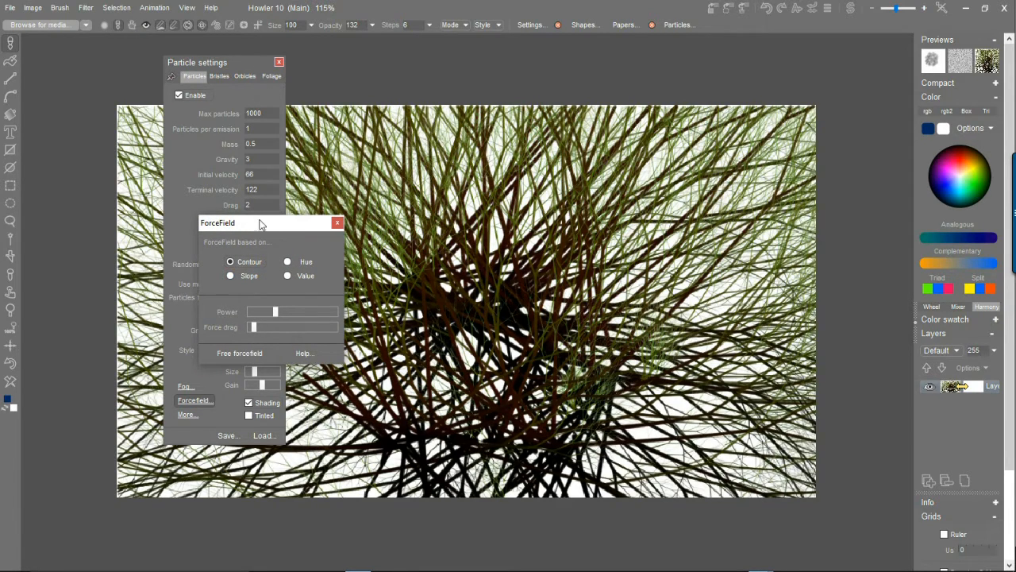
pyautogui.moveTo(250, 226); pyautogui.dragTo(94, 314)
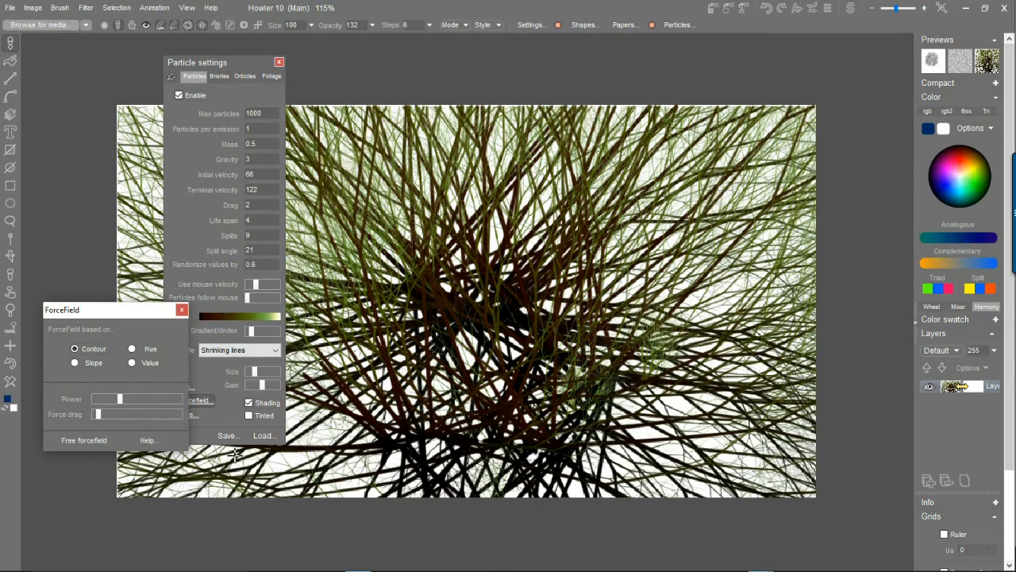
pyautogui.click(9, 381)
pyautogui.moveTo(413, 441); pyautogui.dragTo(623, 441)
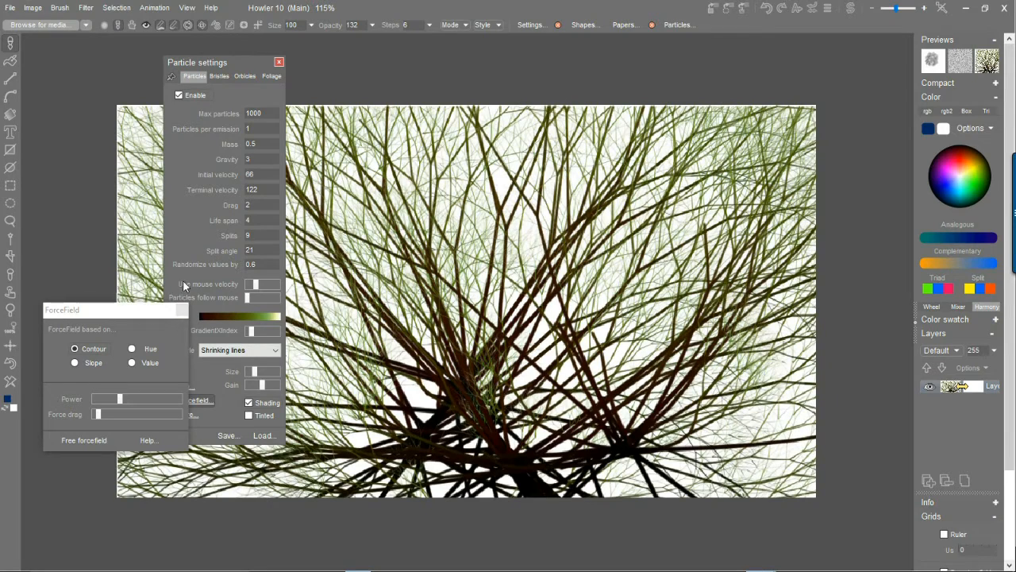
# - Load the Aloe particle preset and paint thick curling tendrils over the branches
pyautogui.click(266, 436)
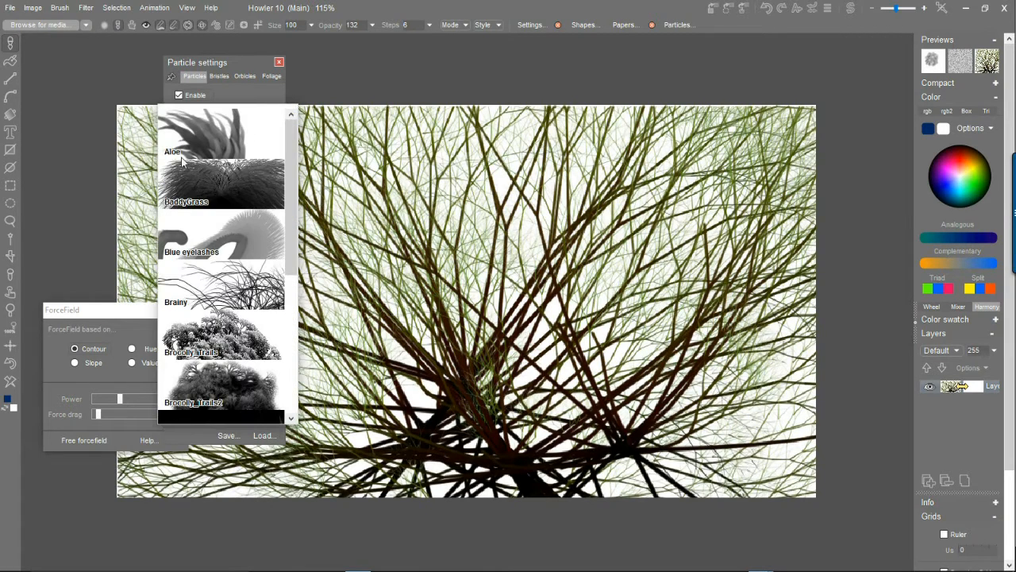
pyautogui.click(201, 135)
pyautogui.moveTo(524, 373)
pyautogui.mouseDown()
pyautogui.moveTo(492, 302)
pyautogui.moveTo(388, 353)
pyautogui.moveTo(383, 421)
pyautogui.mouseUp()
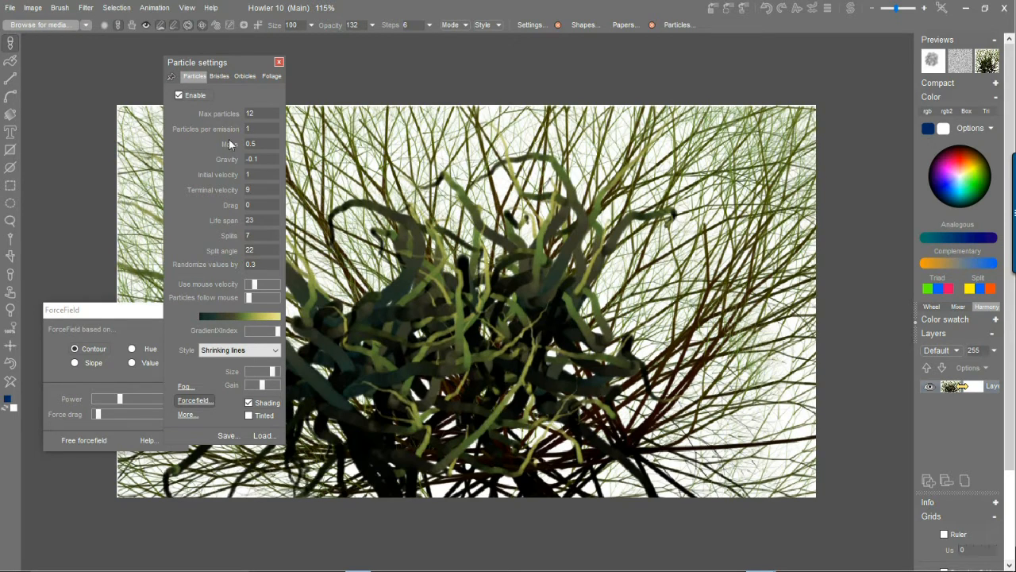
# - Raise the force field's Power to most of its range, test it, clear the canvas and paint a mass of kinked tendrils
pyautogui.click(264, 436)
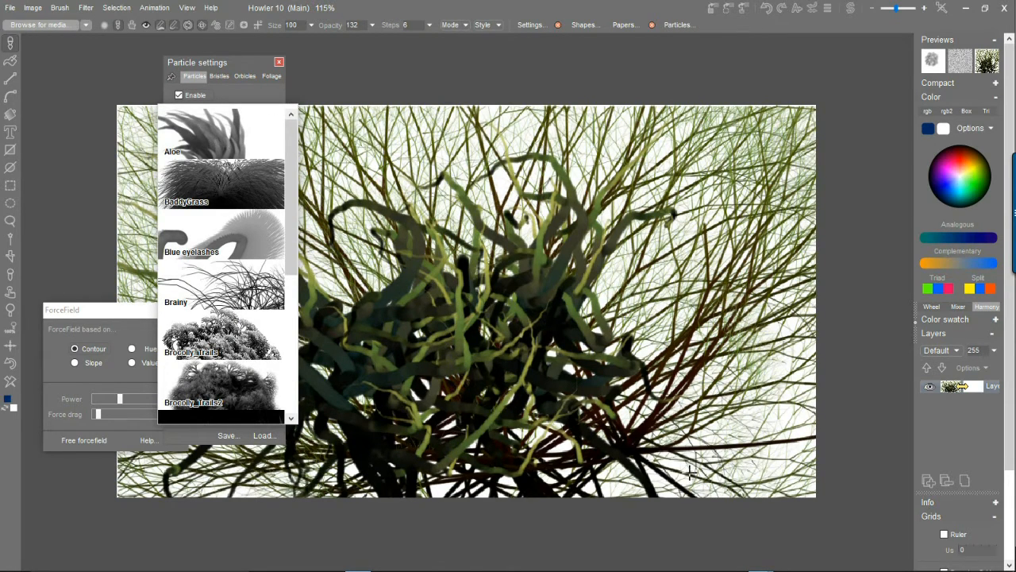
pyautogui.moveTo(119, 398); pyautogui.dragTo(153, 401)
pyautogui.moveTo(292, 415)
pyautogui.mouseDown()
pyautogui.moveTo(646, 381)
pyautogui.moveTo(472, 412)
pyautogui.mouseUp()
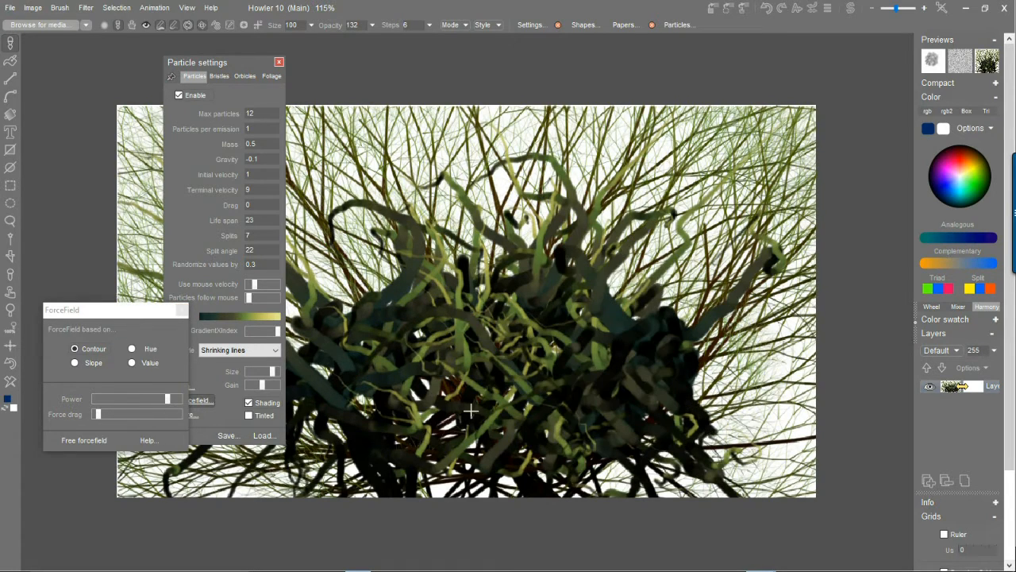
pyautogui.click(11, 383)
pyautogui.moveTo(603, 363)
pyautogui.mouseDown()
pyautogui.moveTo(310, 405)
pyautogui.moveTo(743, 459)
pyautogui.moveTo(470, 429)
pyautogui.moveTo(574, 358)
pyautogui.mouseUp()
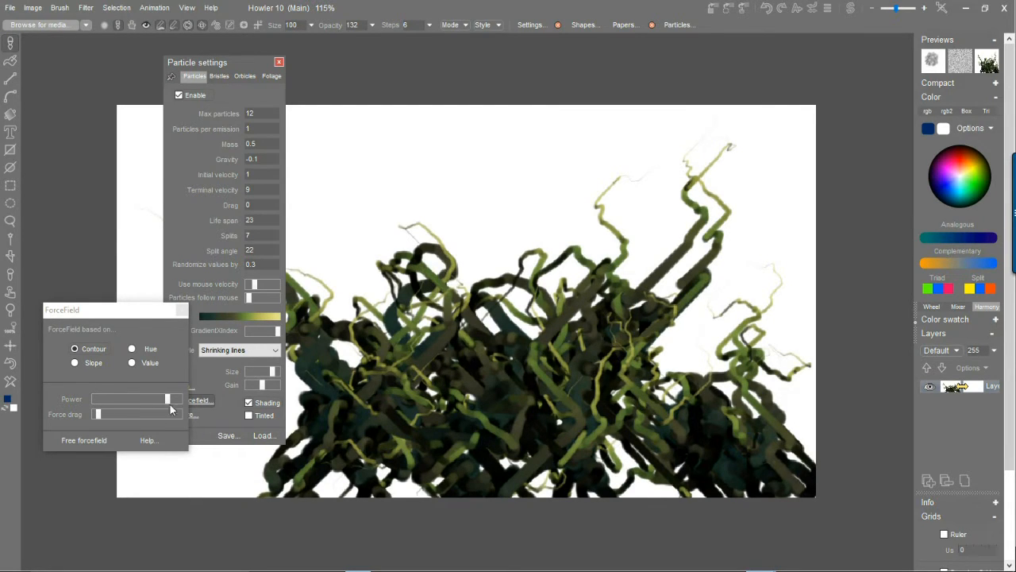
# - Review the particle line styles, choose Shrinking lines and paint another cluster of tendrils in the upper middle
pyautogui.click(271, 349)
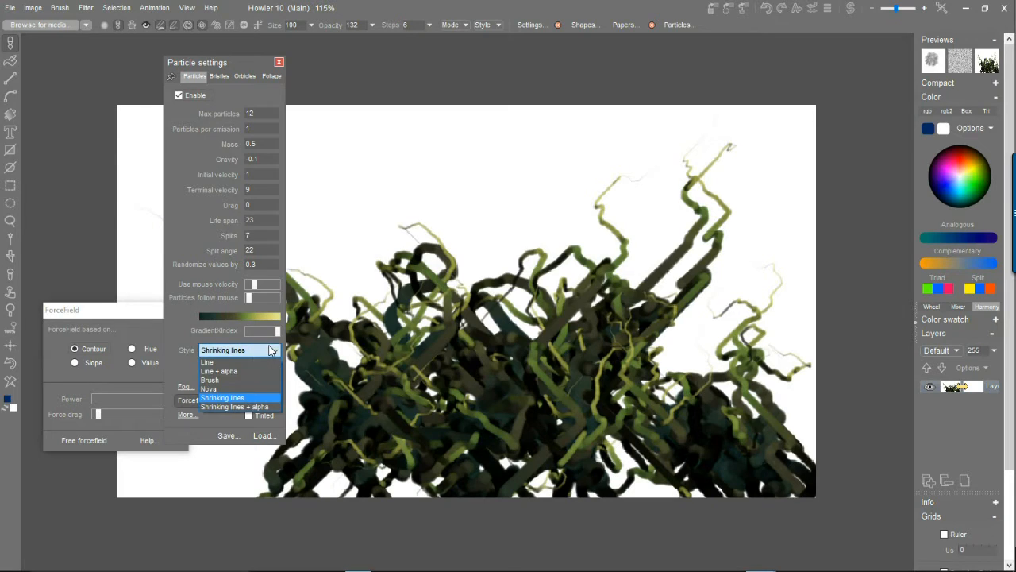
pyautogui.click(223, 397)
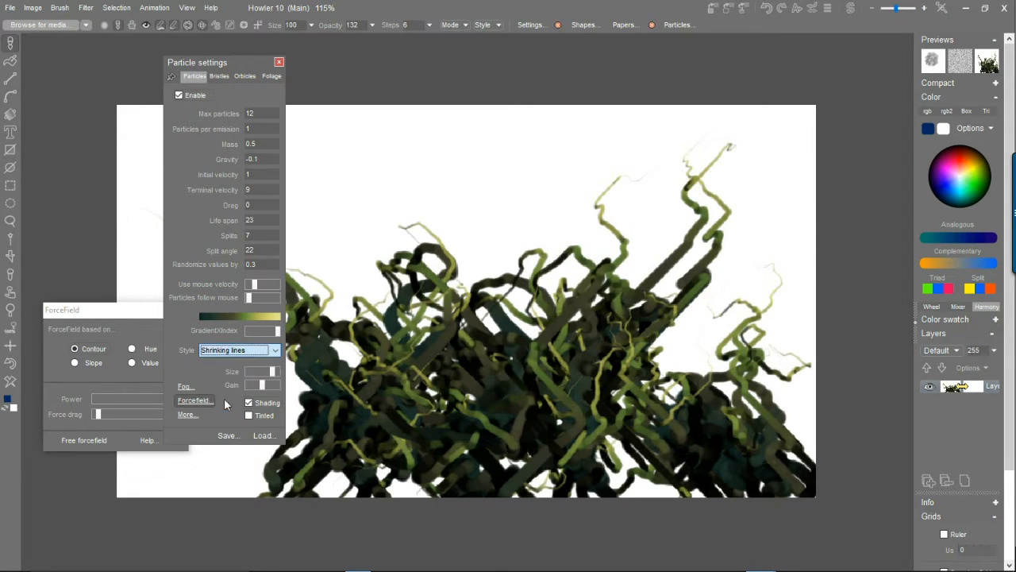
pyautogui.click(508, 246)
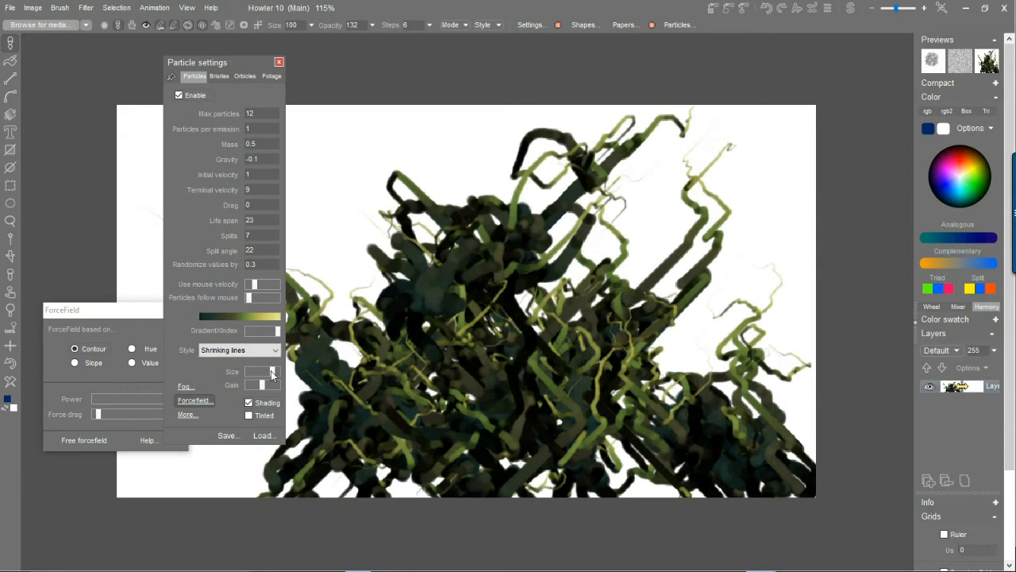
# - Reduce the particle Size to near its minimum, clear the canvas, fill it with thin jagged lines and examine them up close
pyautogui.moveTo(272, 372); pyautogui.dragTo(248, 383)
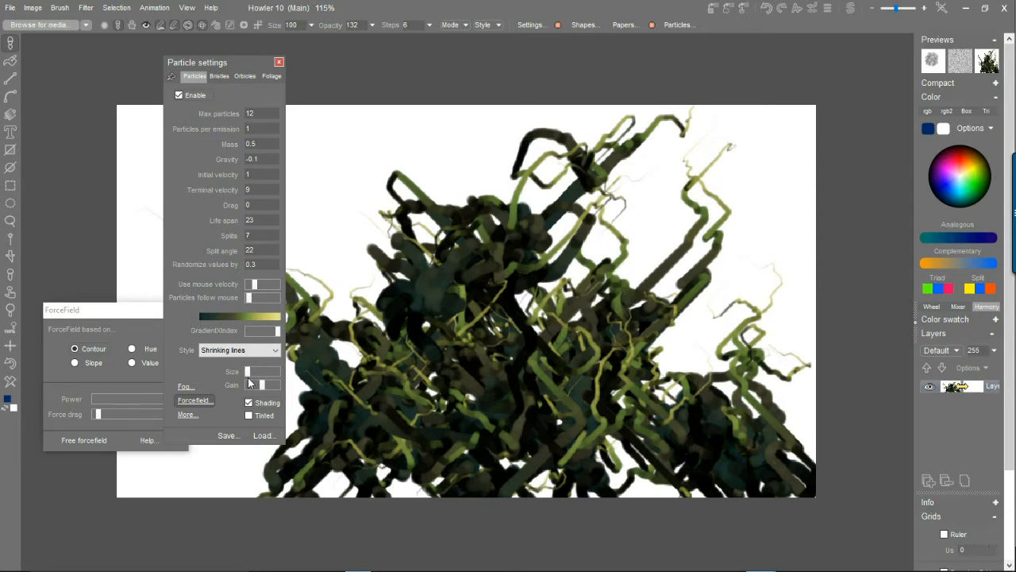
pyautogui.click(382, 191)
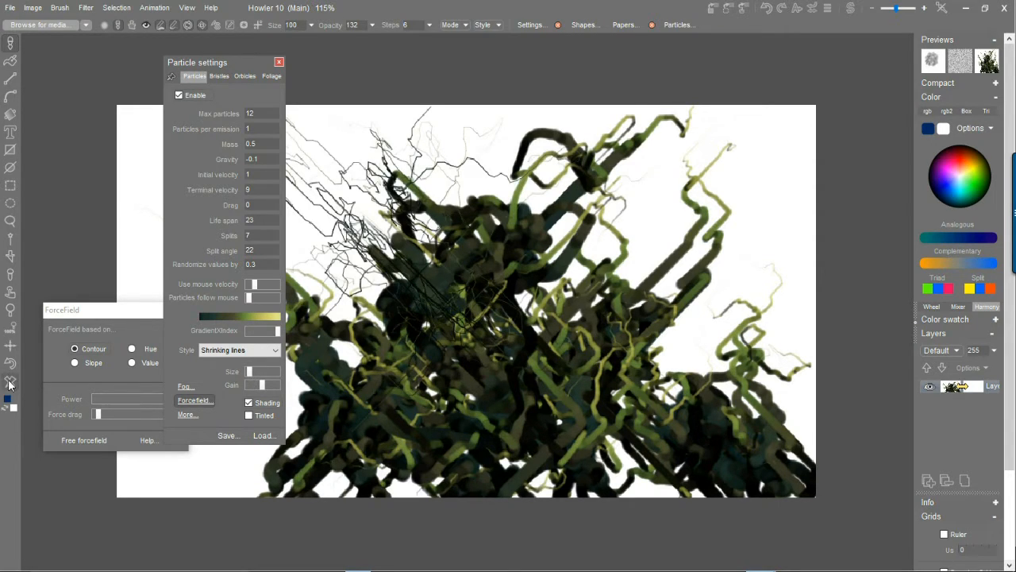
pyautogui.click(9, 385)
pyautogui.moveTo(565, 316)
pyautogui.mouseDown()
pyautogui.moveTo(665, 254)
pyautogui.moveTo(433, 308)
pyautogui.moveTo(564, 432)
pyautogui.moveTo(685, 420)
pyautogui.moveTo(381, 262)
pyautogui.moveTo(126, 439)
pyautogui.moveTo(555, 277)
pyautogui.moveTo(675, 357)
pyautogui.moveTo(550, 317)
pyautogui.mouseUp()
pyautogui.scroll(3, 551, 317)
pyautogui.scroll(-5, 551, 317)
pyautogui.scroll(4, 550, 317)
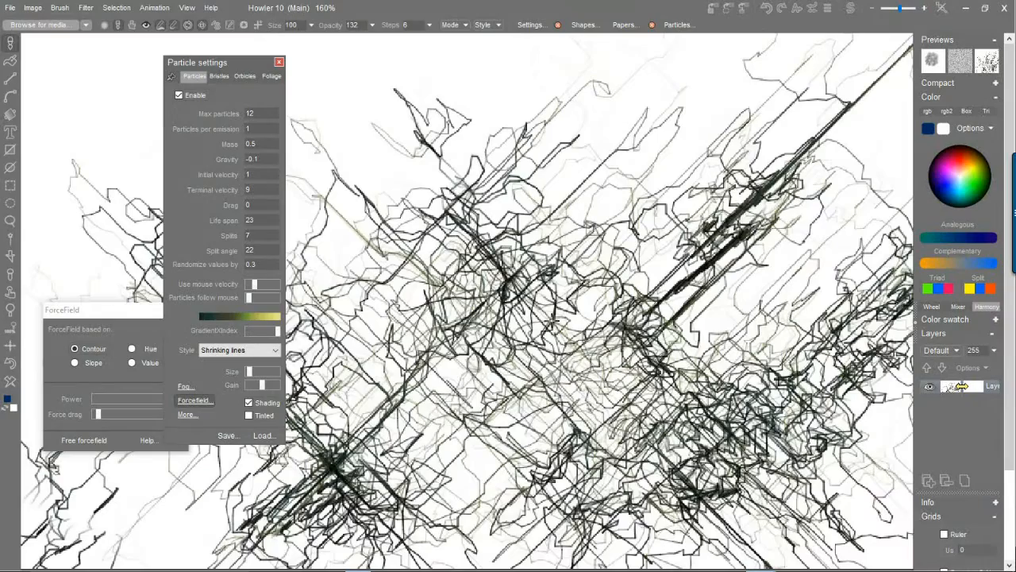
# - Apply the Value adjustment to turn the thin jagged lines into bold black lines on white
pyautogui.click(87, 10)
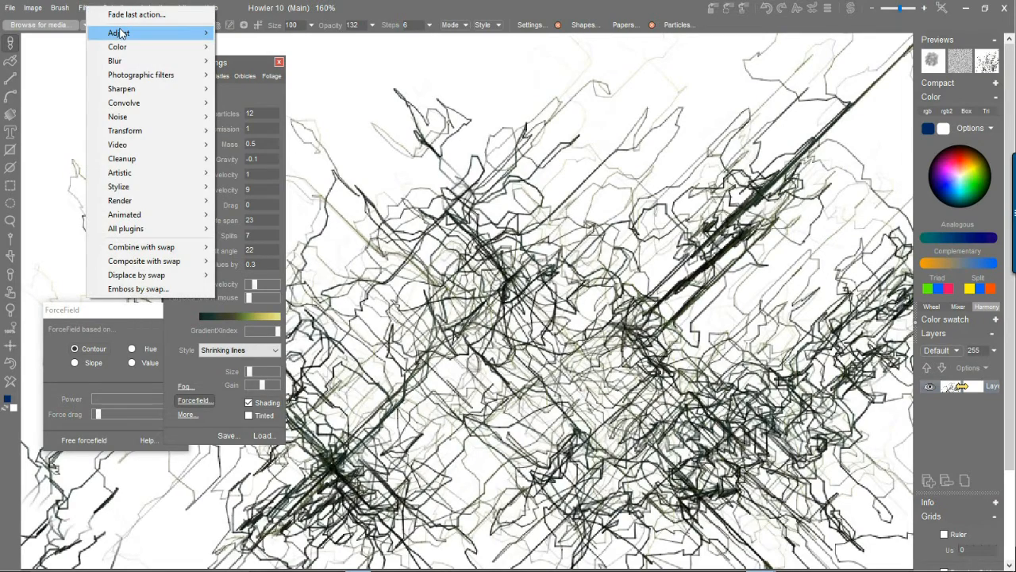
pyautogui.moveTo(119, 32)
pyautogui.click(276, 46)
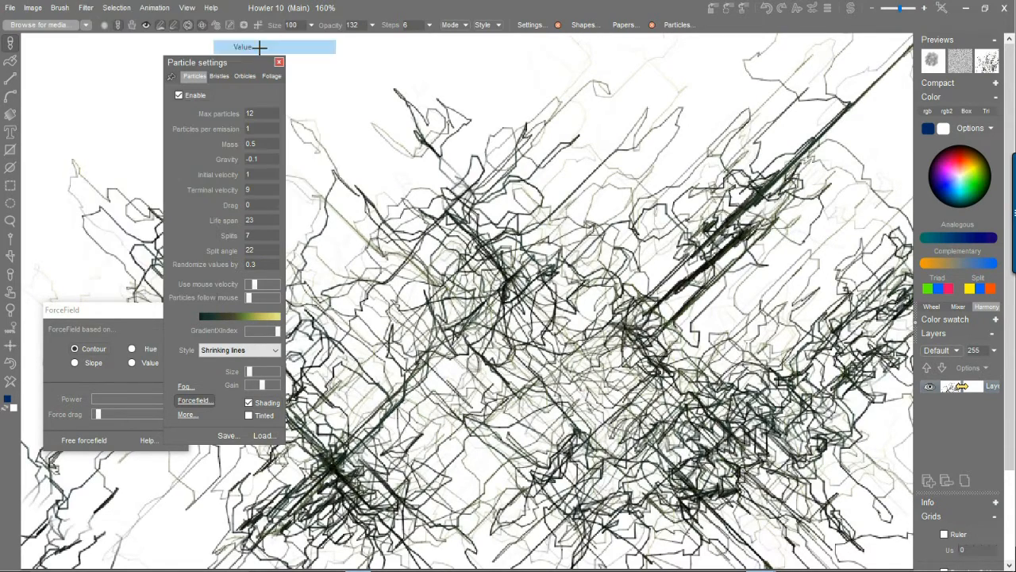
pyautogui.moveTo(607, 304)
pyautogui.mouseDown()
pyautogui.moveTo(633, 306)
pyautogui.moveTo(591, 290)
pyautogui.moveTo(612, 289)
pyautogui.mouseUp()
pyautogui.moveTo(606, 254); pyautogui.dragTo(604, 254)
pyautogui.click(382, 356)
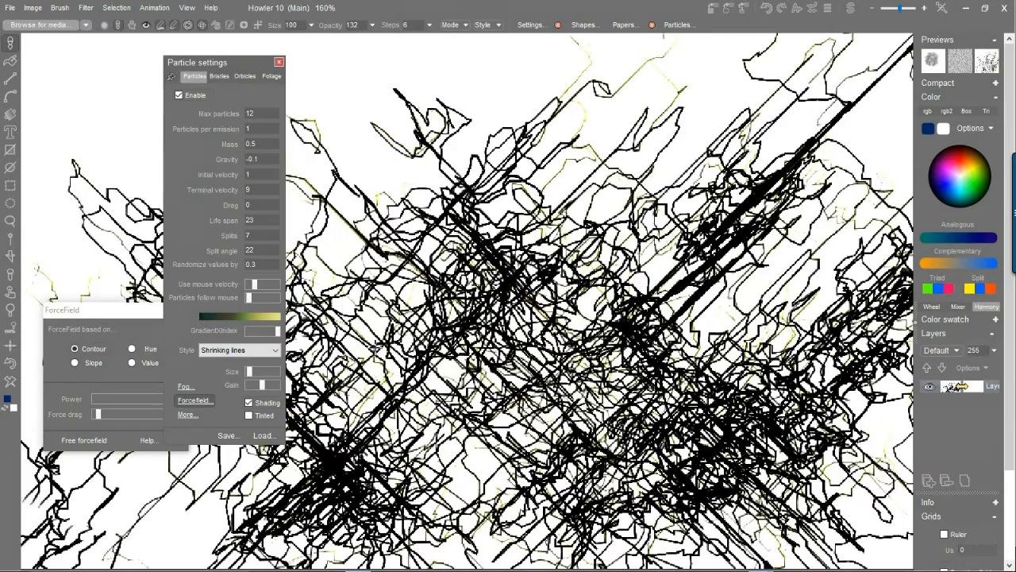
# - Examine the bold black lines up close and apply a Simple blur of 255 to soften them
pyautogui.scroll(2, 516, 271)
pyautogui.scroll(-4, 516, 271)
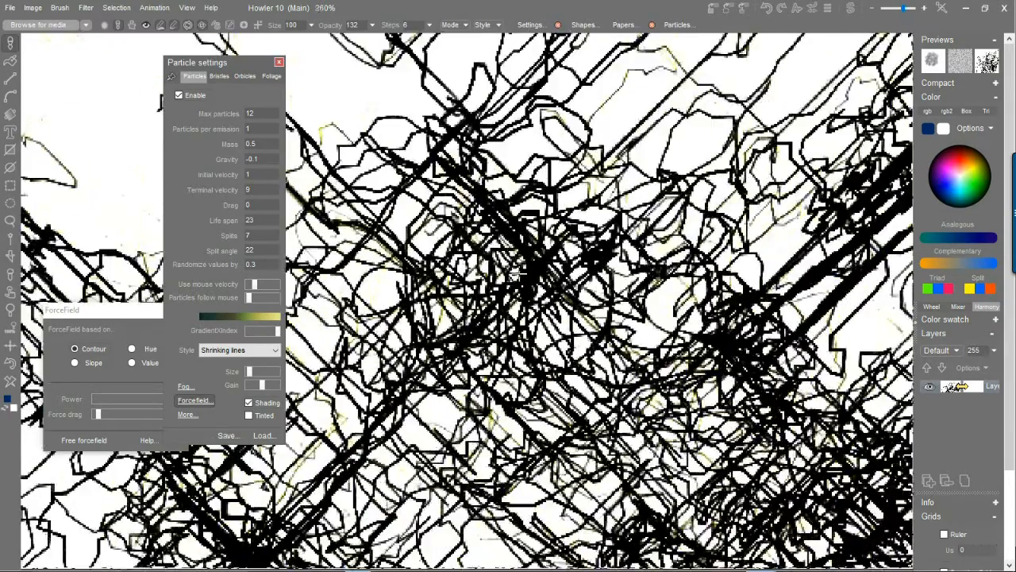
pyautogui.scroll(4, 516, 271)
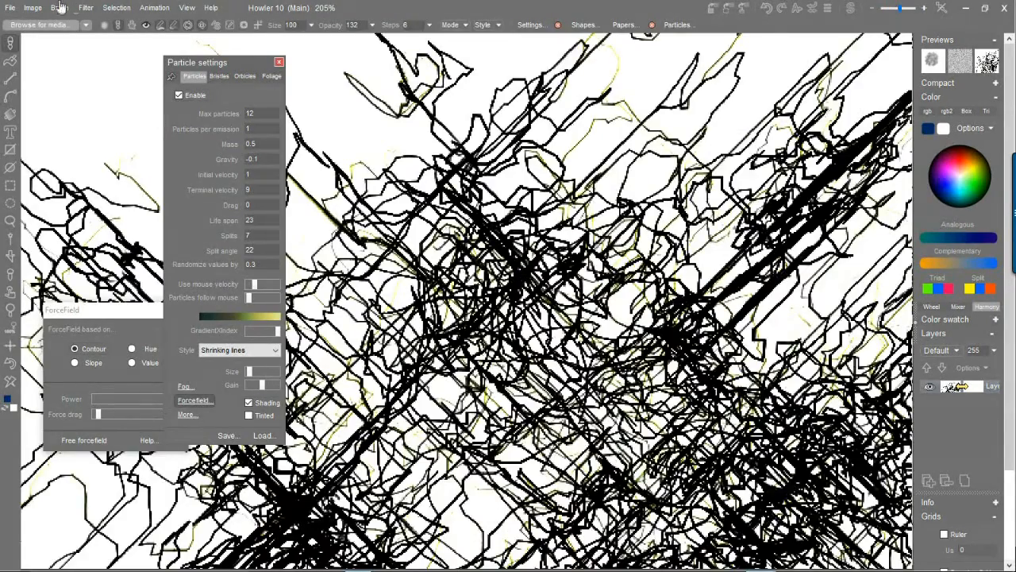
pyautogui.click(85, 8)
pyautogui.moveTo(159, 58)
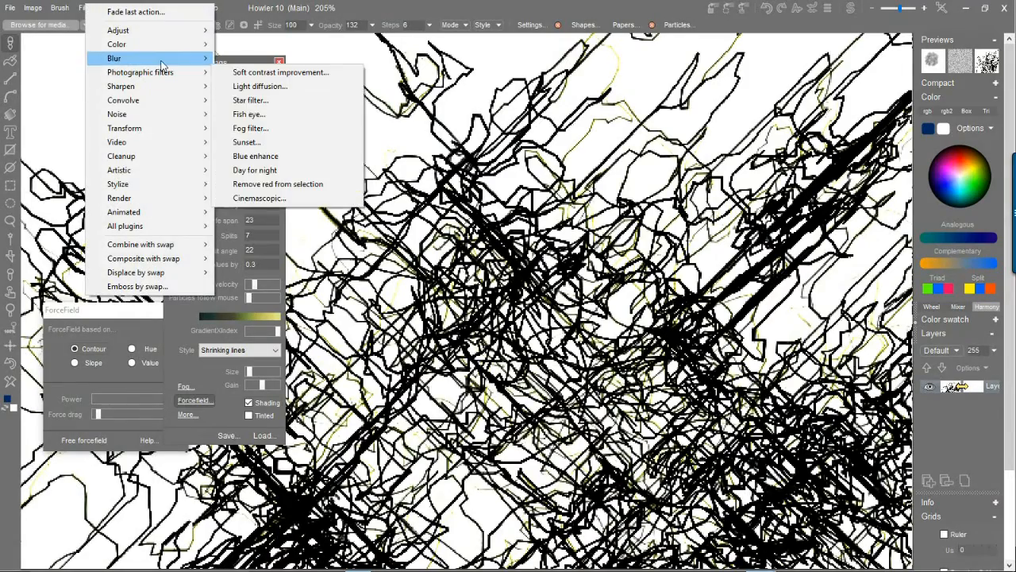
pyautogui.click(233, 60)
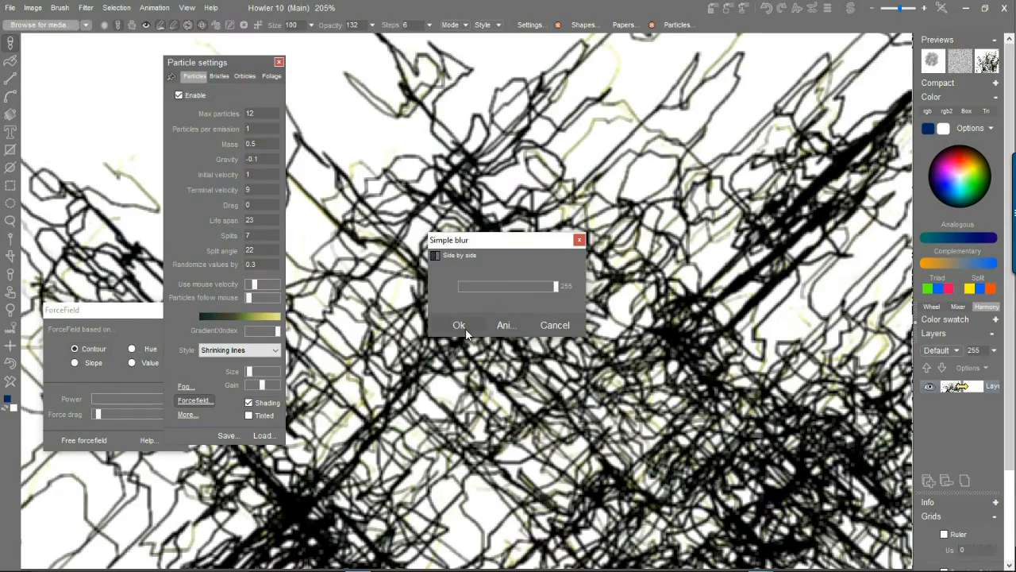
pyautogui.click(459, 325)
pyautogui.scroll(-2, 401, 228)
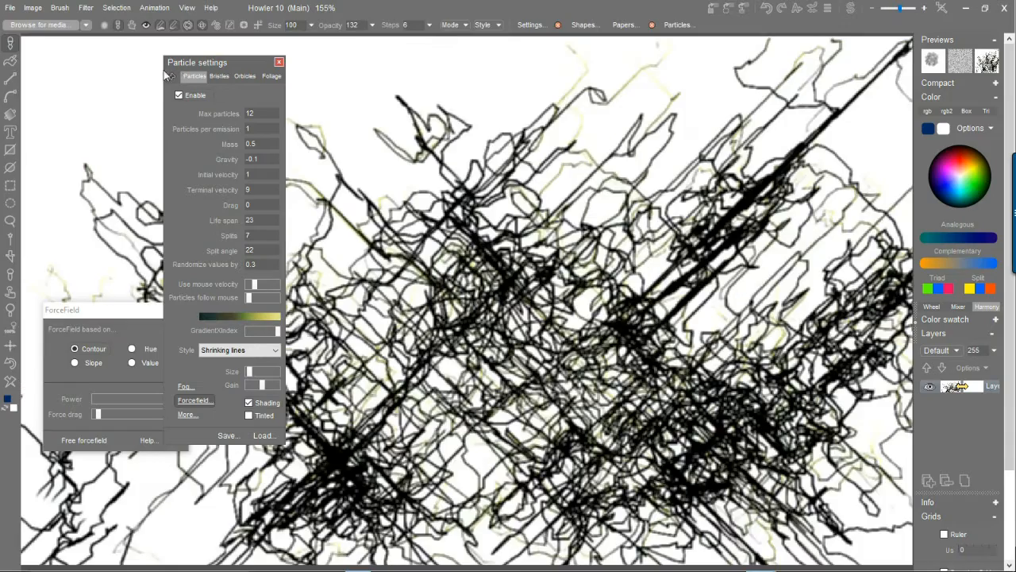
# - Start the Puppy Ray GPU transform on the blurred line image and lower the relief of the rendered terrain
pyautogui.click(85, 8)
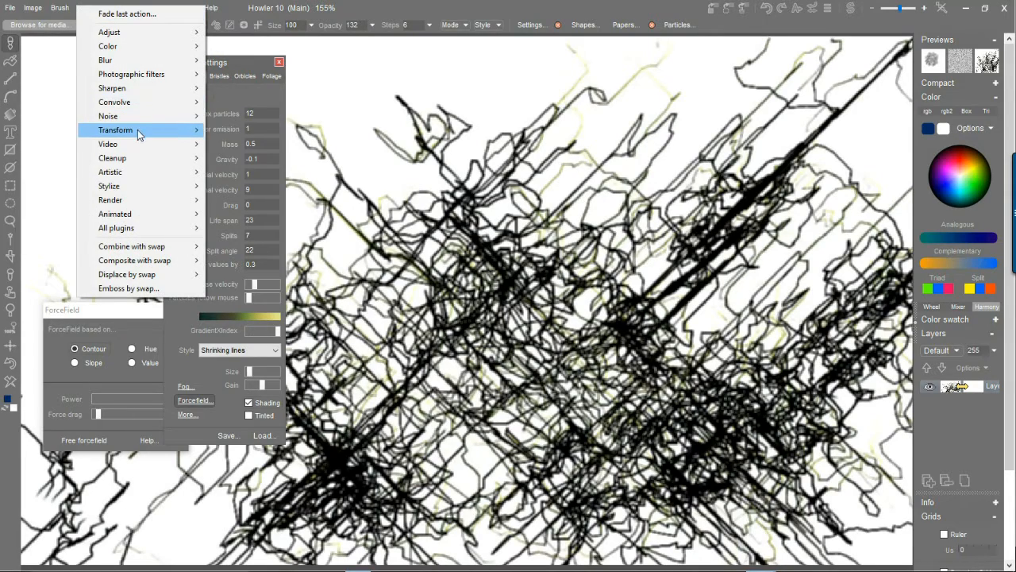
pyautogui.moveTo(140, 133)
pyautogui.moveTo(302, 202)
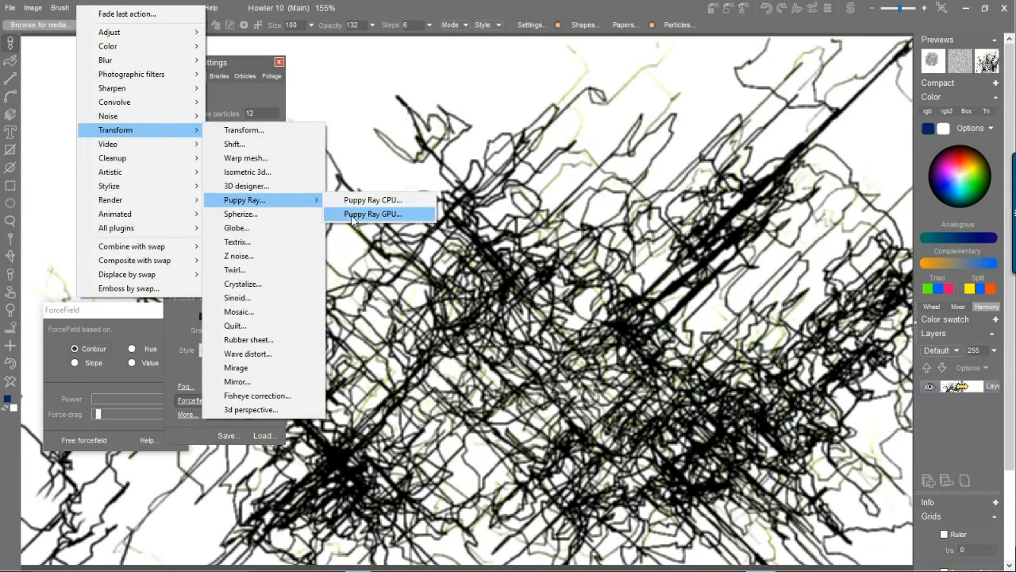
pyautogui.click(372, 215)
pyautogui.moveTo(512, 138); pyautogui.dragTo(142, 69)
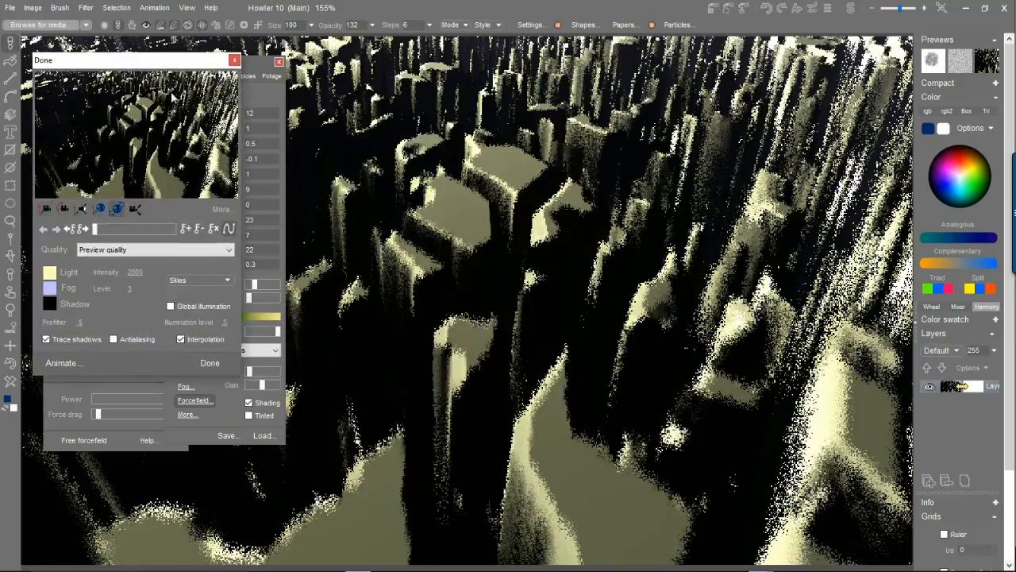
pyautogui.click(118, 209)
pyautogui.moveTo(117, 209); pyautogui.dragTo(168, 151)
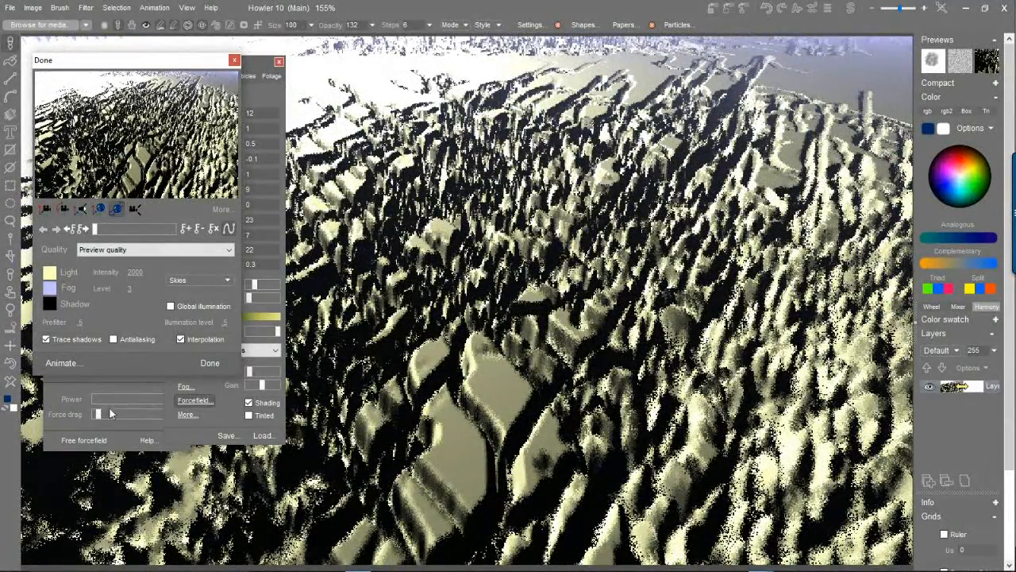
# - Disable Interpolation, choose High quality, enable Global illumination, flatten the terrain relief and accept the Puppy Ray render
pyautogui.click(190, 342)
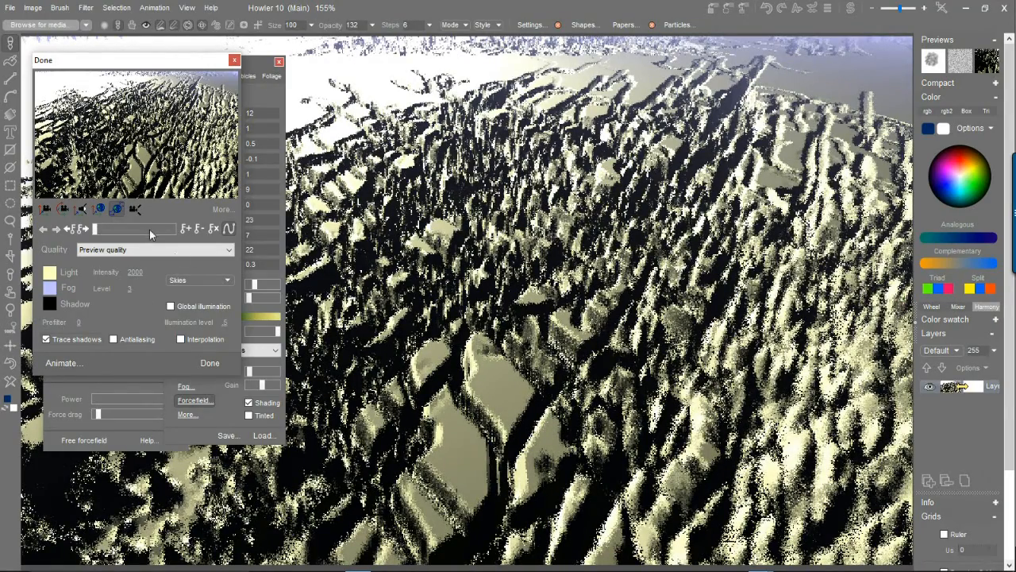
pyautogui.click(114, 249)
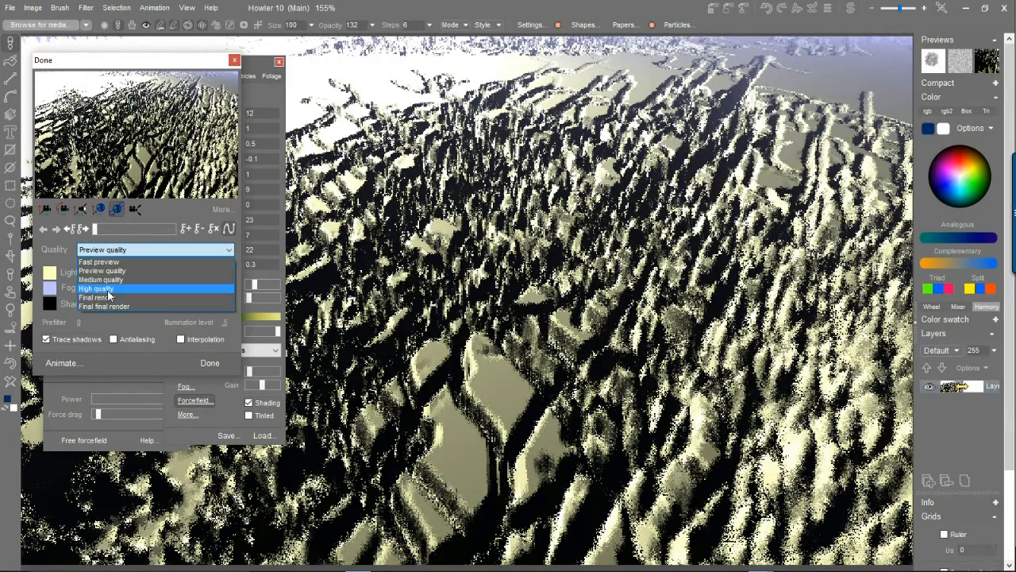
pyautogui.click(216, 286)
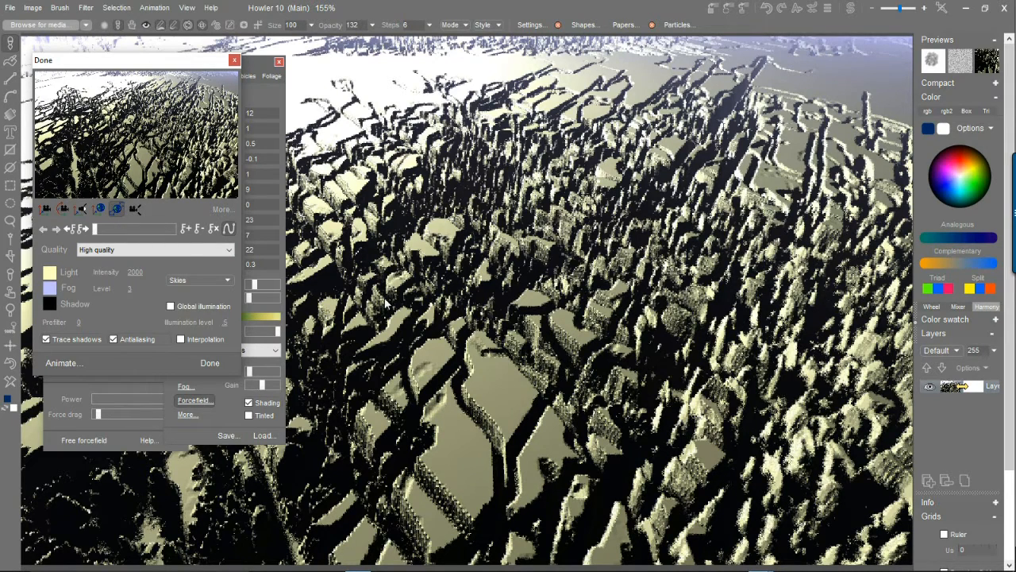
pyautogui.click(176, 307)
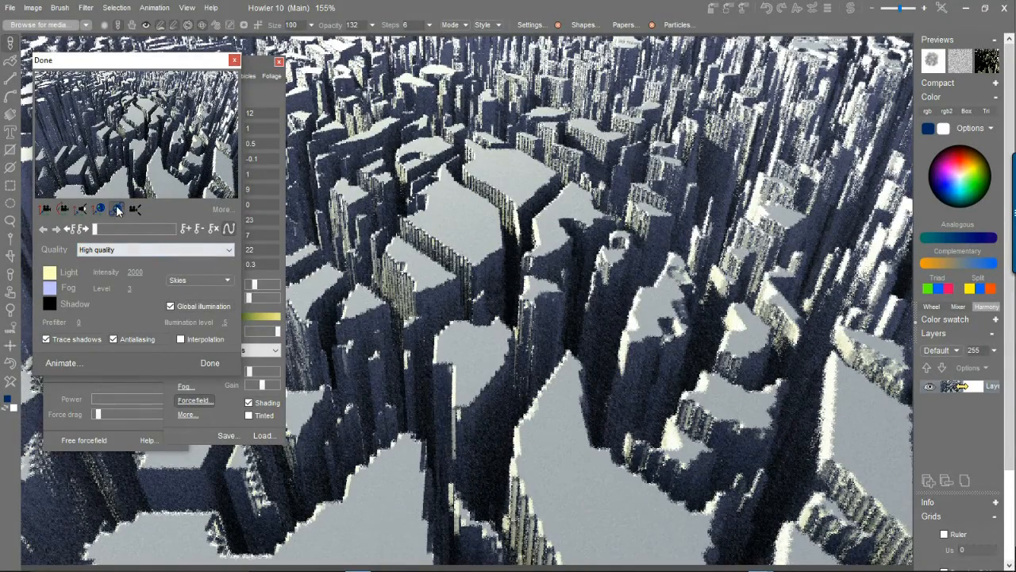
pyautogui.moveTo(166, 142); pyautogui.dragTo(166, 199)
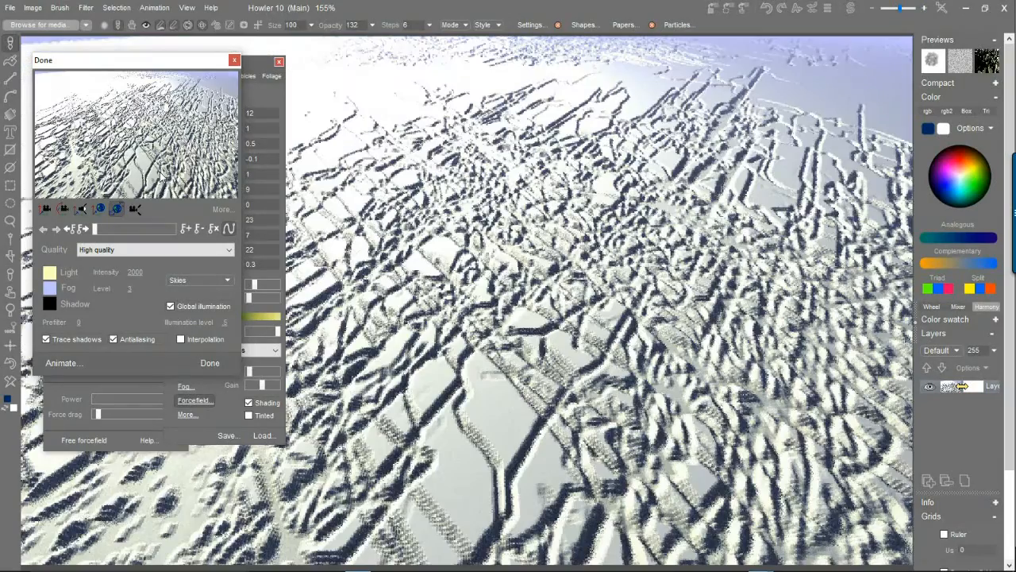
pyautogui.click(209, 364)
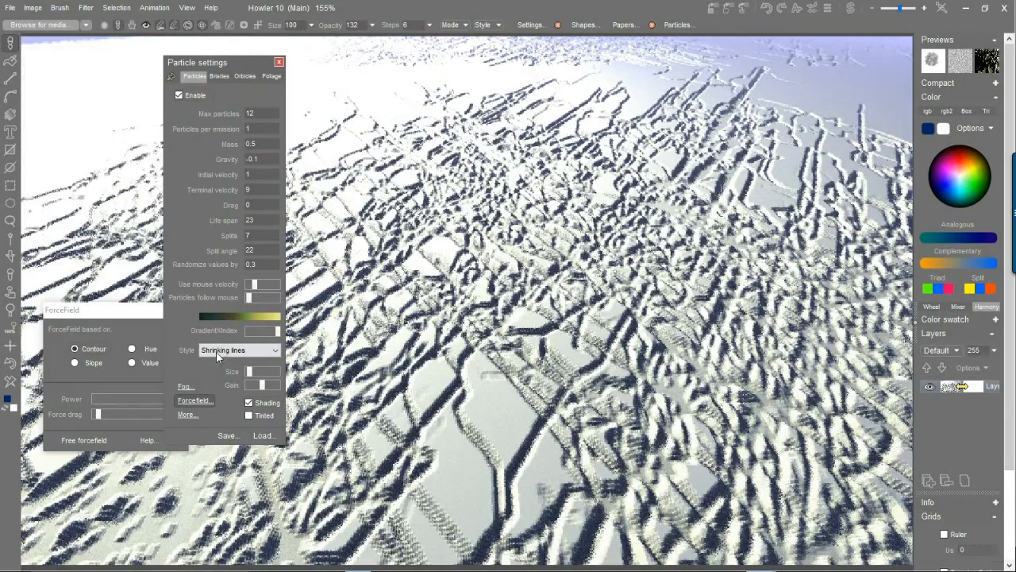
# - Close the ForceField settings and free the force field
pyautogui.click(120, 320)
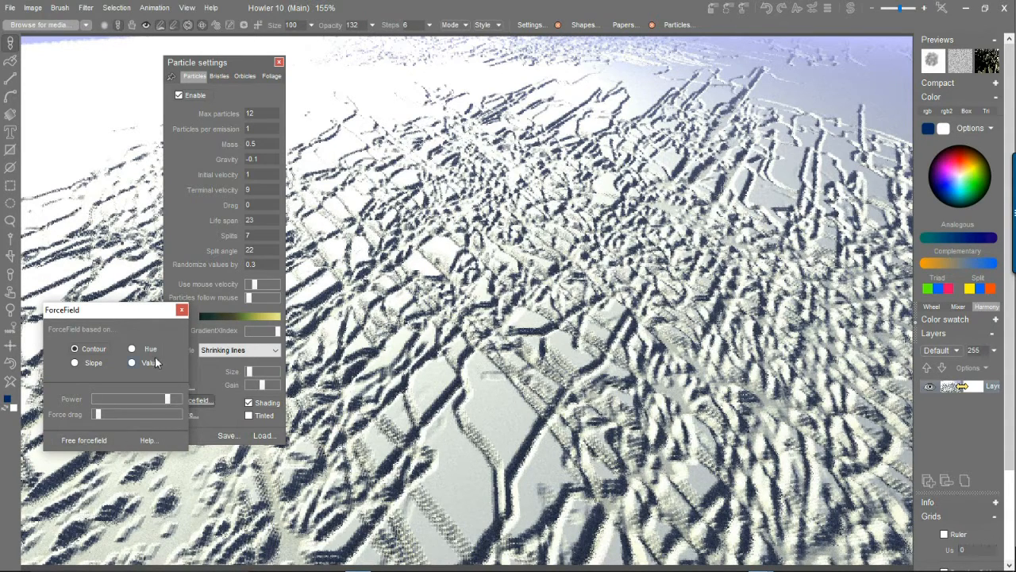
pyautogui.click(181, 309)
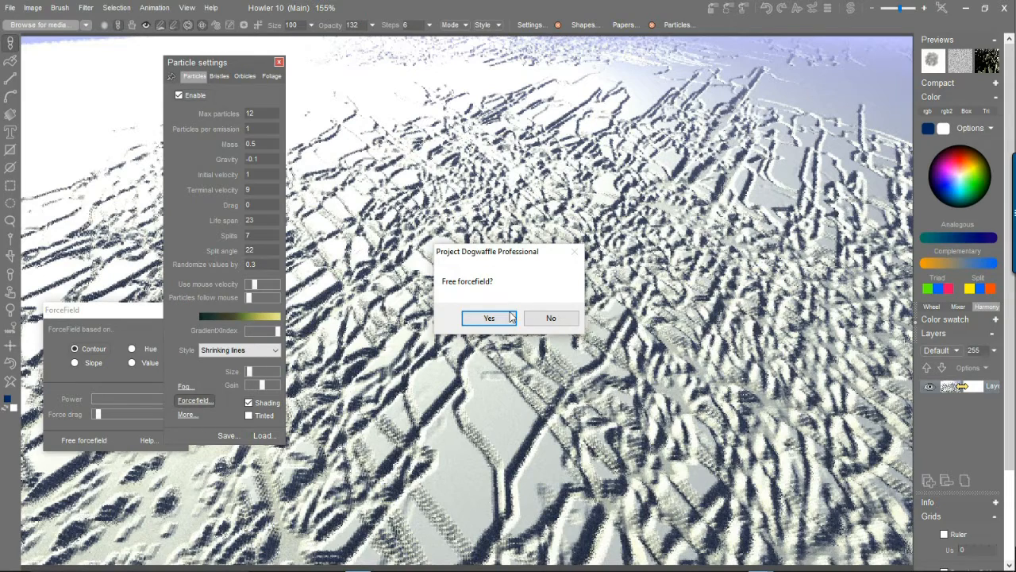
pyautogui.click(482, 318)
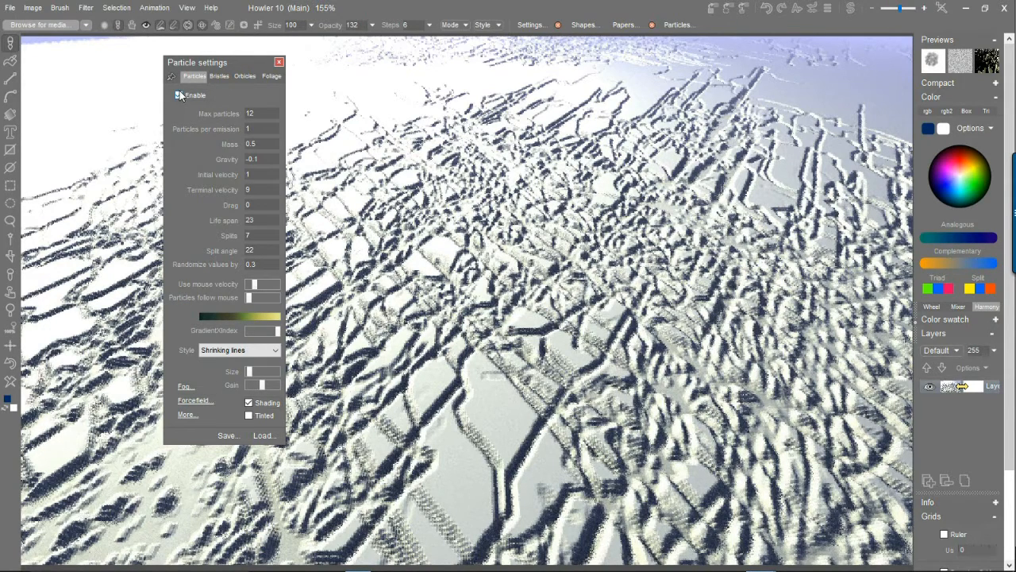
# - Disable the Particles brush, enable Foliage, and move the particle settings clear of the canvas centre
pyautogui.click(271, 76)
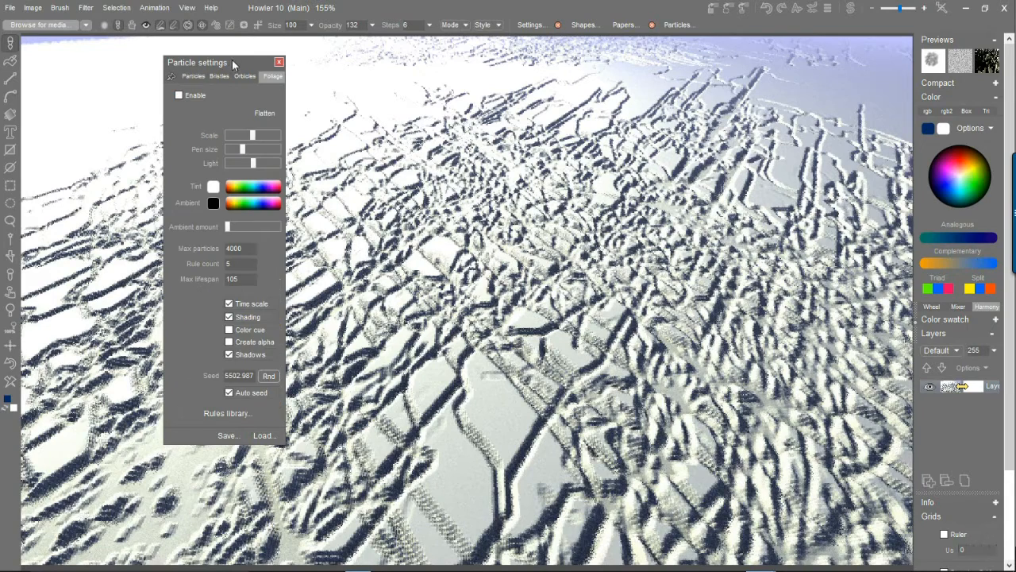
pyautogui.click(188, 99)
pyautogui.moveTo(229, 62); pyautogui.dragTo(143, 49)
pyautogui.click(109, 63)
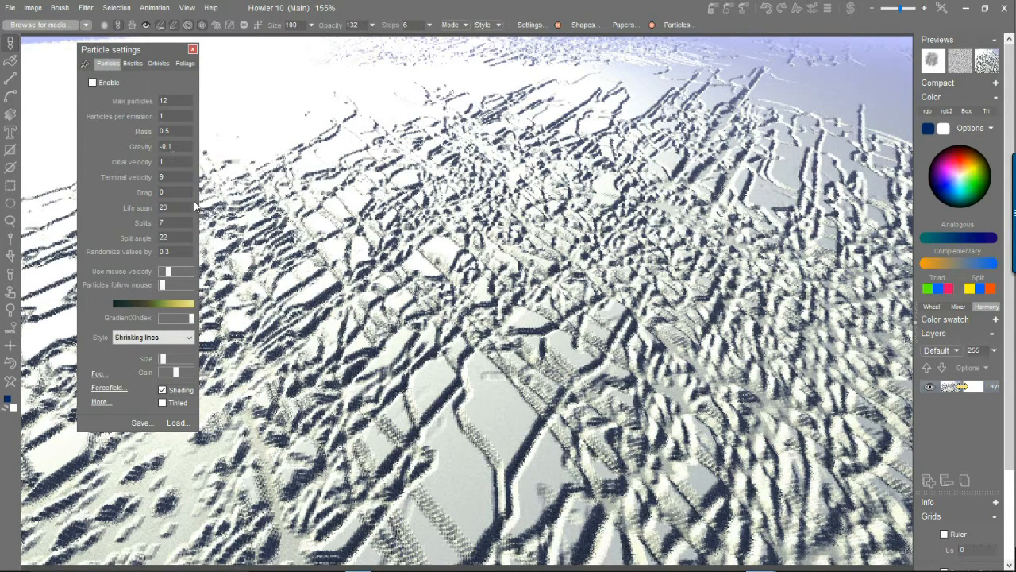
pyautogui.click(185, 64)
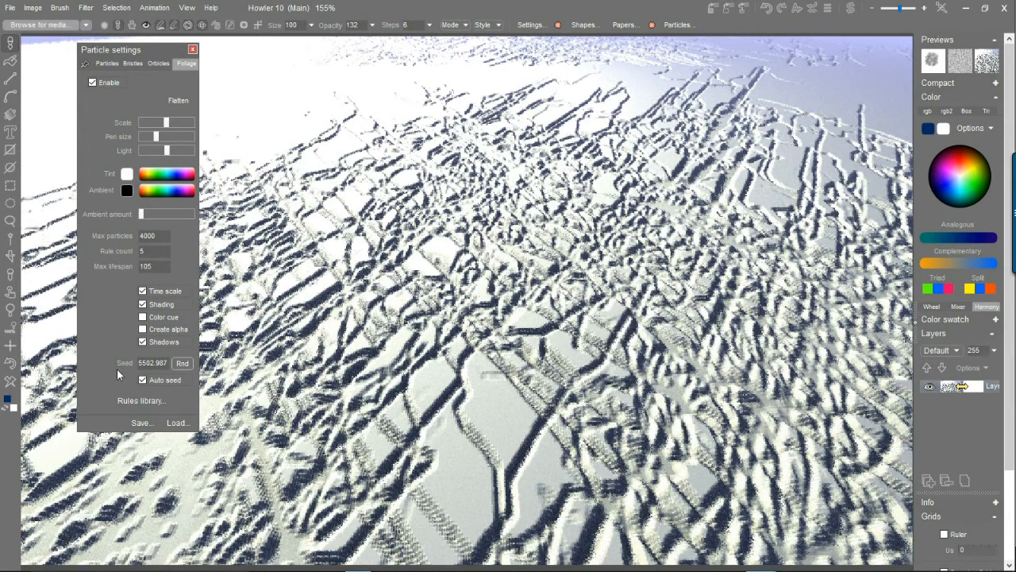
# - Load a foliage preset from the library and paint a curved leafy branch across the middle of the canvas
pyautogui.click(142, 401)
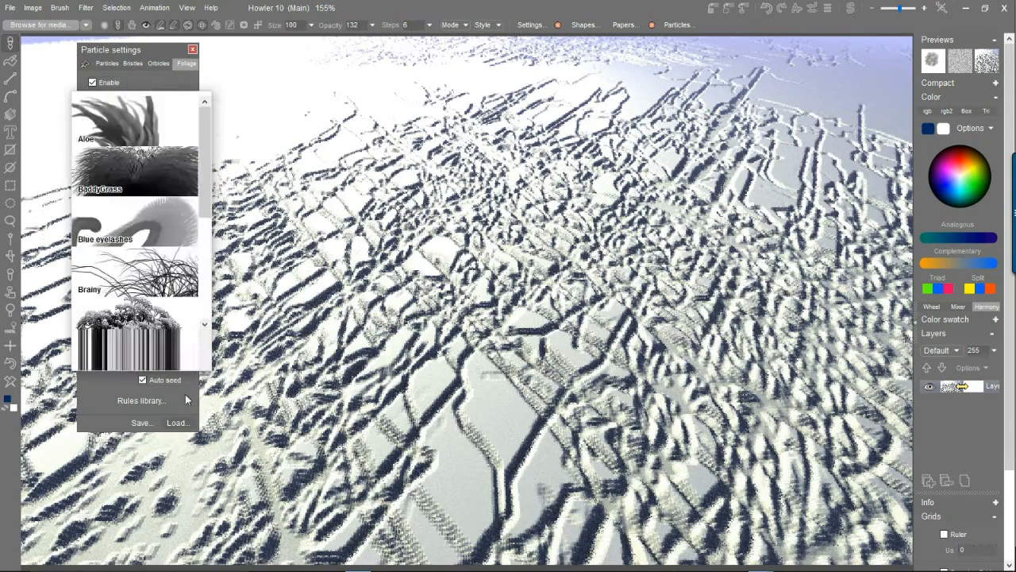
pyautogui.scroll(-5, 151, 333)
pyautogui.click(145, 337)
pyautogui.moveTo(325, 459); pyautogui.dragTo(589, 411)
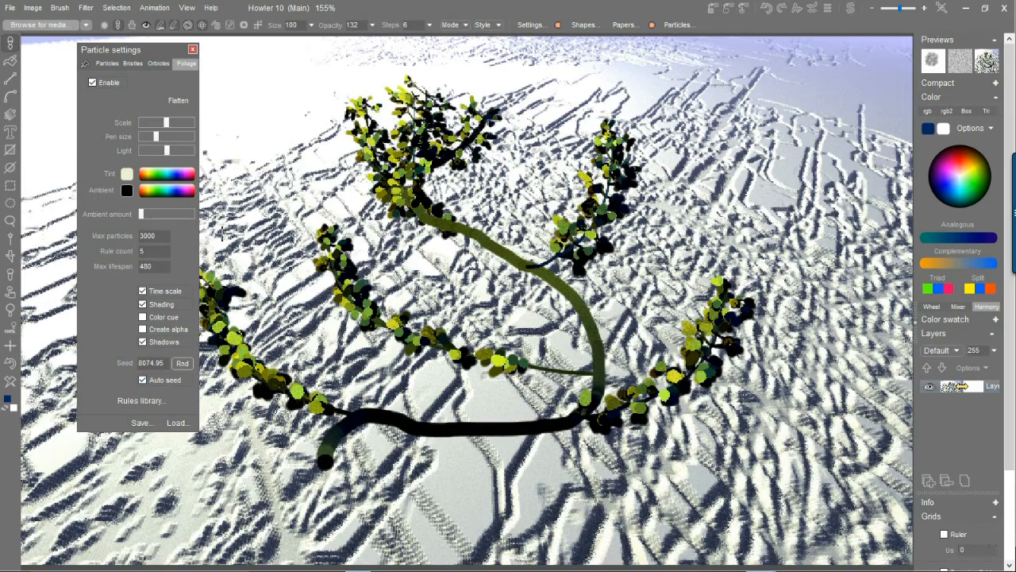
# - Look through the list of loadable foliage presets, down to the simple trees and stems
pyautogui.click(177, 423)
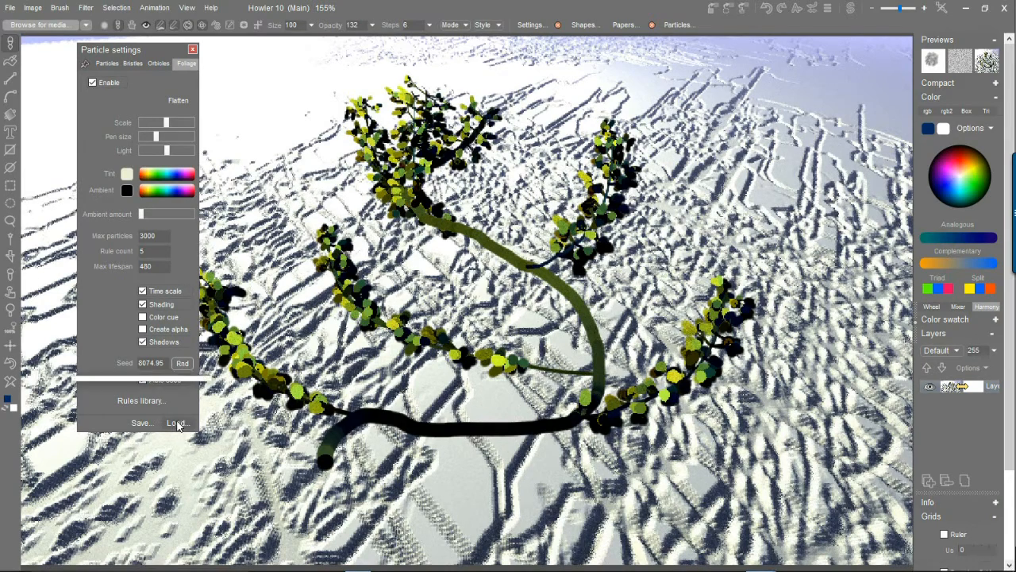
pyautogui.scroll(-5, 203, 325)
pyautogui.moveTo(204, 326)
pyautogui.mouseDown()
pyautogui.moveTo(206, 358)
pyautogui.moveTo(199, 343)
pyautogui.mouseUp()
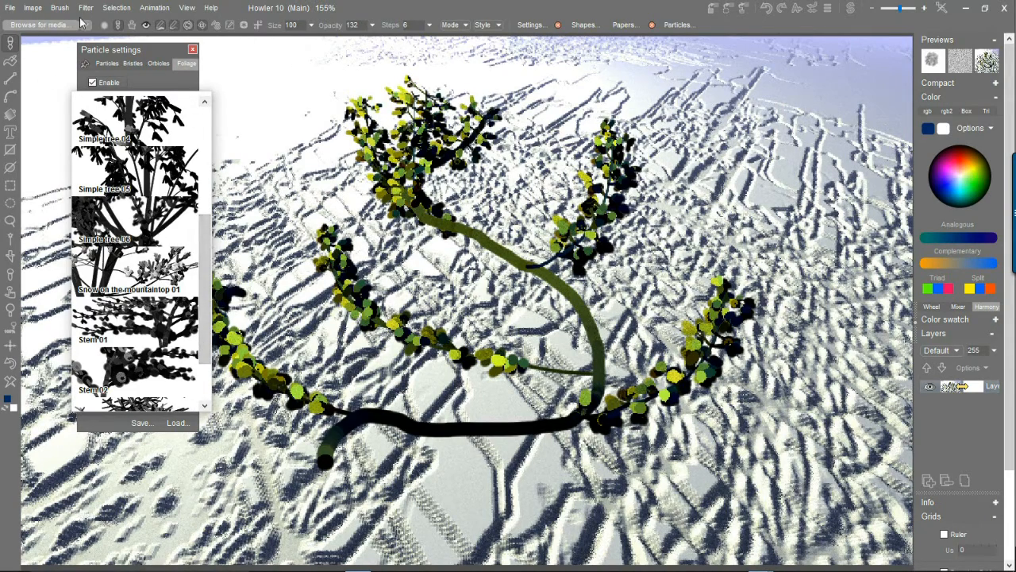
# - Open the media browser and reshape it into a wide, low strip over the lower part of the canvas
pyautogui.click(33, 24)
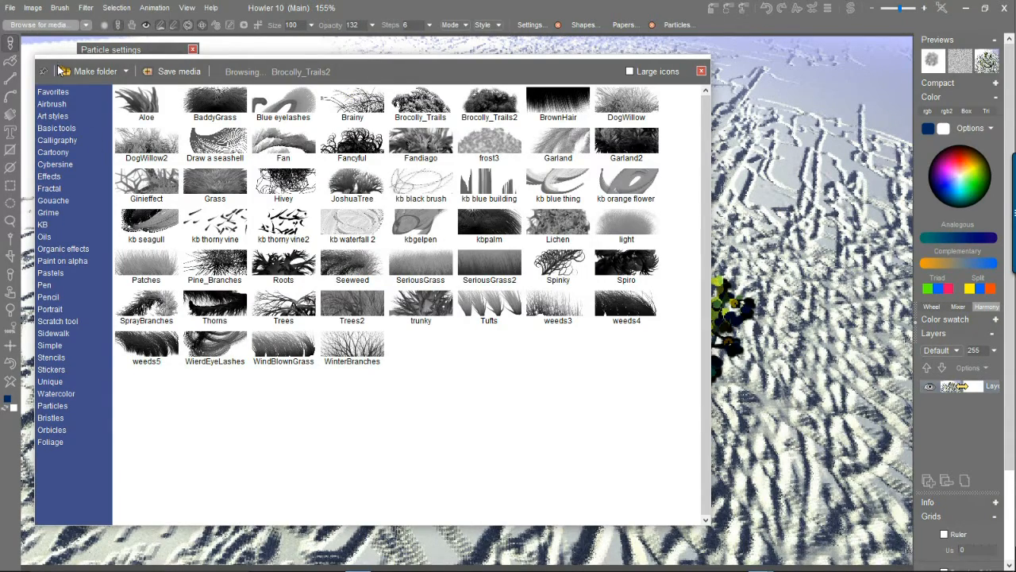
pyautogui.moveTo(61, 55); pyautogui.dragTo(61, 260)
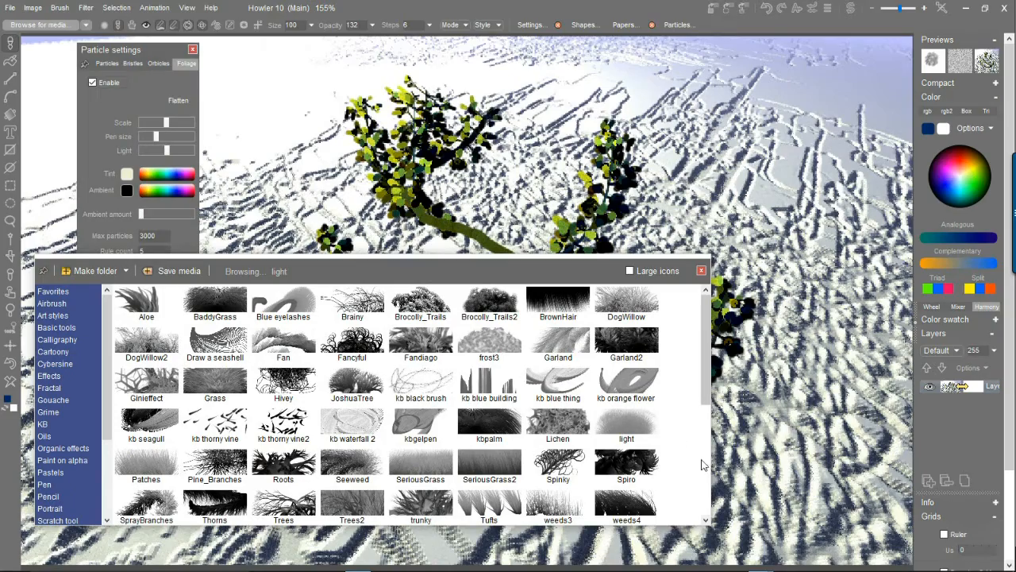
pyautogui.moveTo(708, 447); pyautogui.dragTo(893, 447)
pyautogui.moveTo(487, 266); pyautogui.dragTo(480, 298)
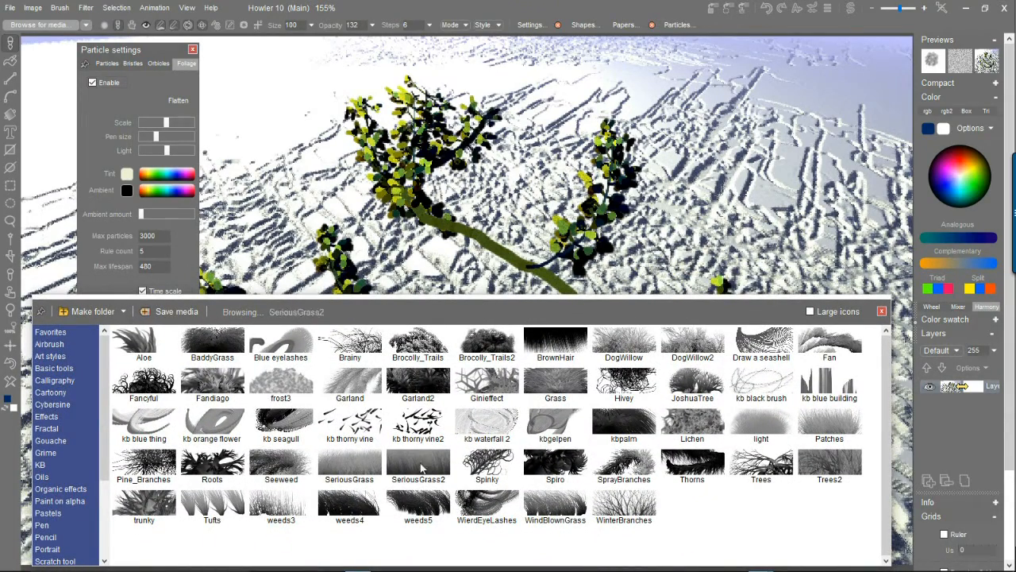
# - Look through the Particles, Bristles and Orbicles preset categories in the media browser
pyautogui.scroll(-3, 62, 485)
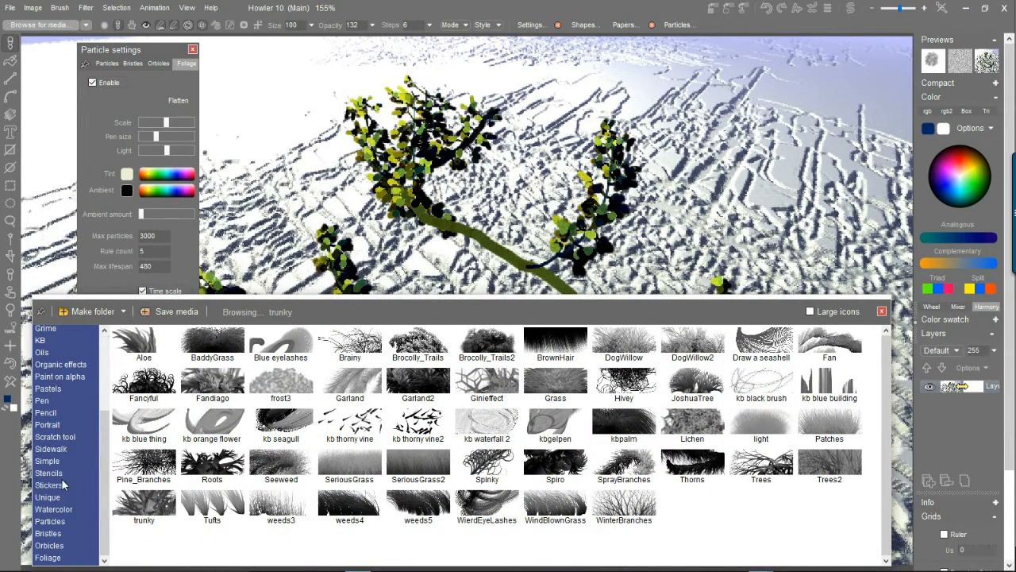
pyautogui.click(67, 523)
pyautogui.click(51, 534)
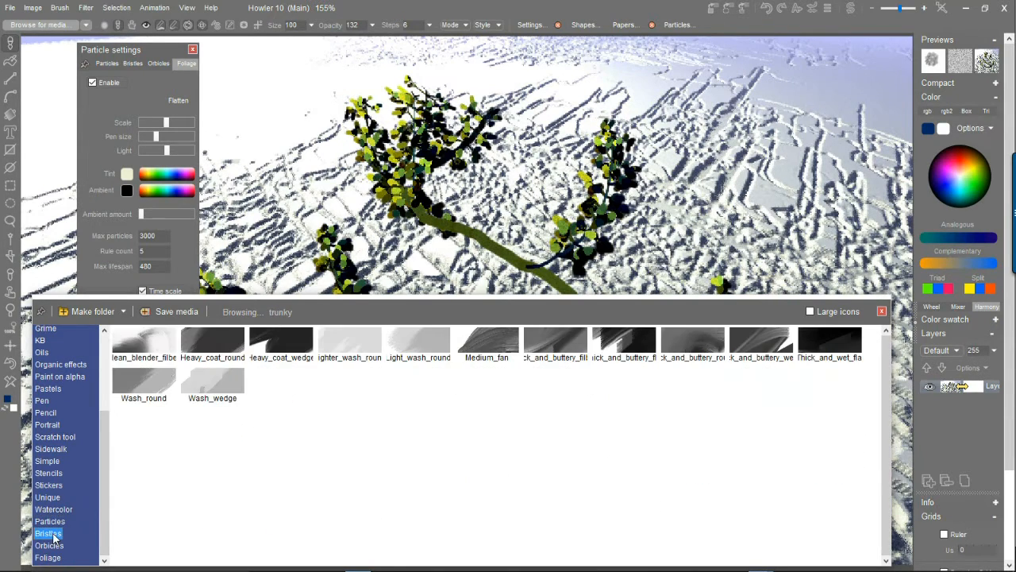
pyautogui.click(59, 546)
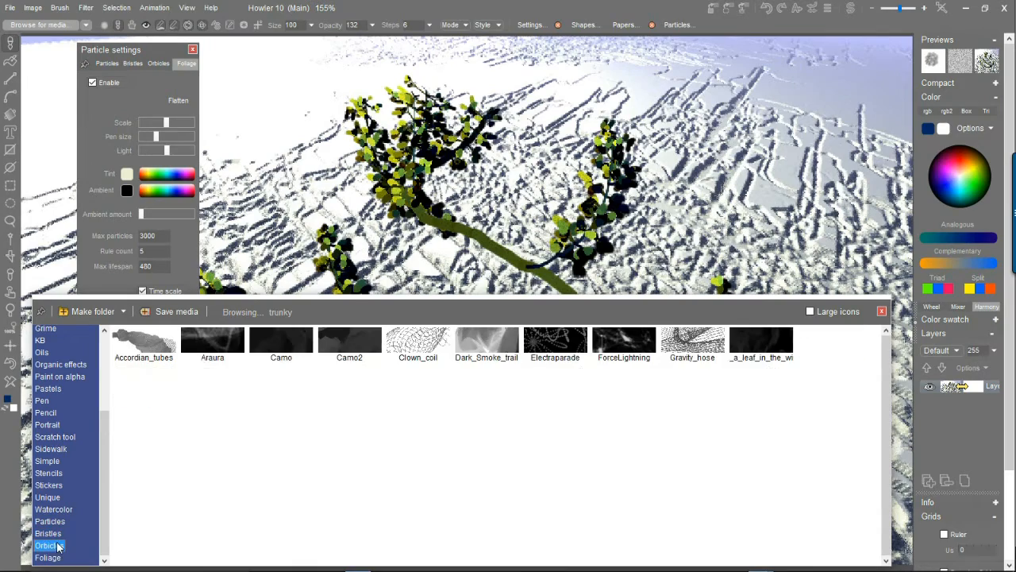
# - Show the Foliage presets, look through them, and make the media browser taller and about half as wide
pyautogui.click(47, 557)
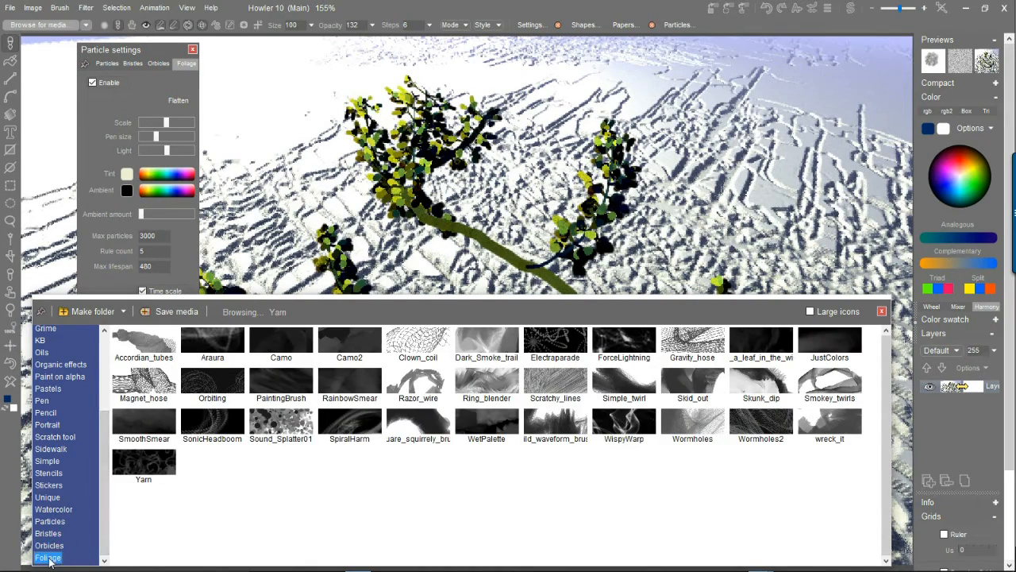
pyautogui.scroll(-1, 346, 443)
pyautogui.scroll(-10, 347, 443)
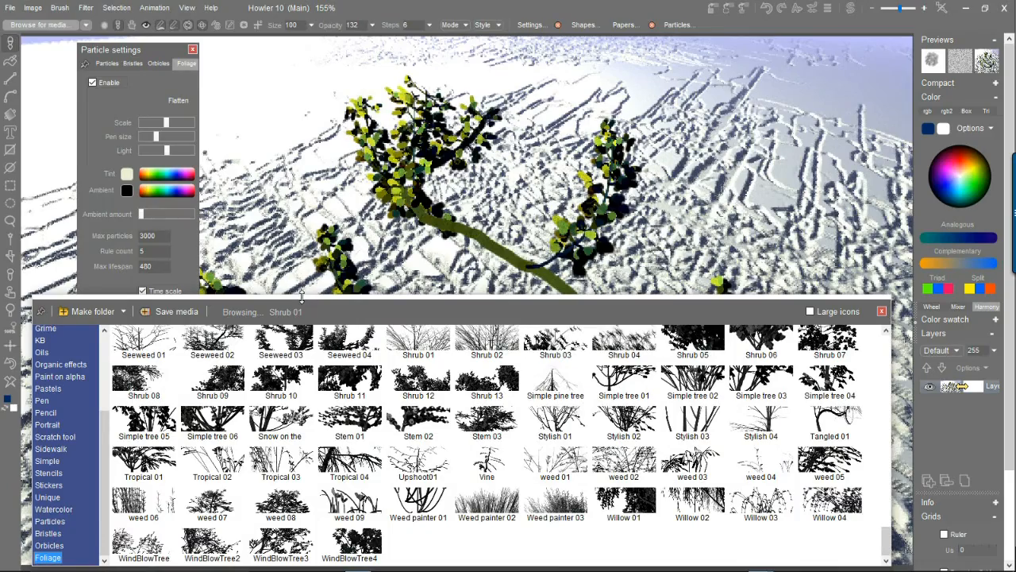
pyautogui.moveTo(301, 299); pyautogui.dragTo(301, 61)
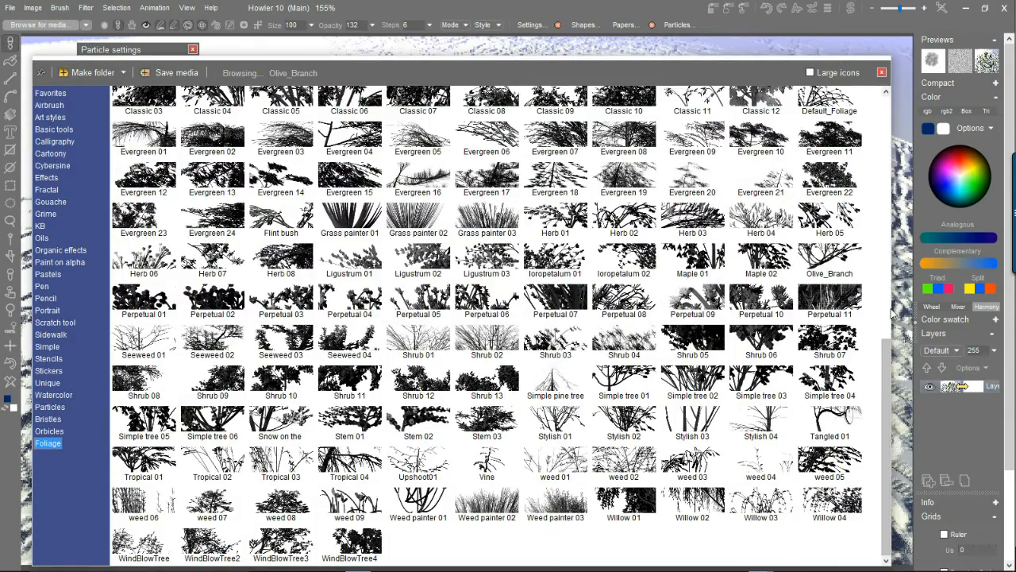
pyautogui.moveTo(892, 315); pyautogui.dragTo(512, 302)
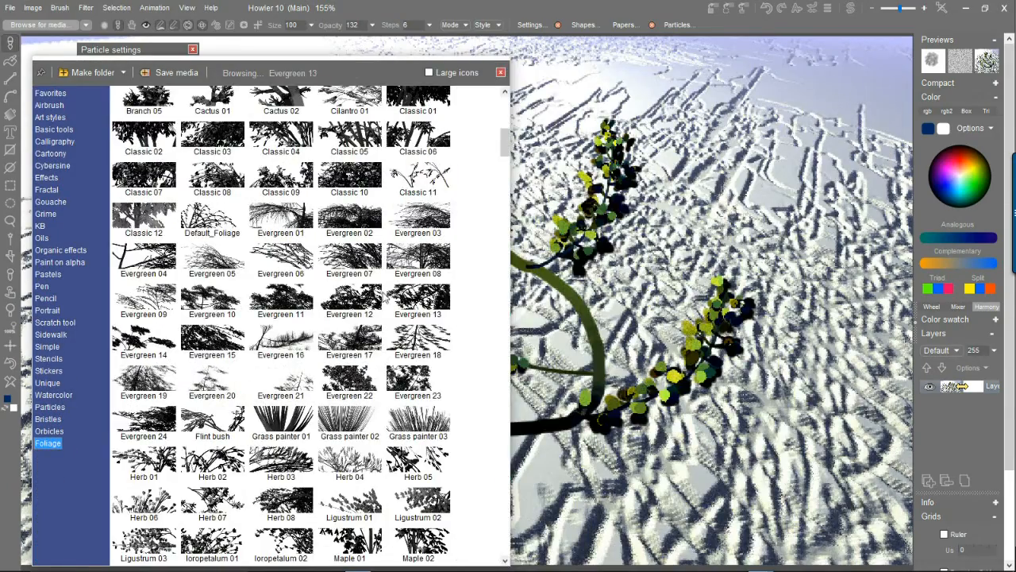
# - Load the Evergreen 01 foliage preset and paint an evergreen over the scene, plus three more on a cleared canvas
pyautogui.click(271, 211)
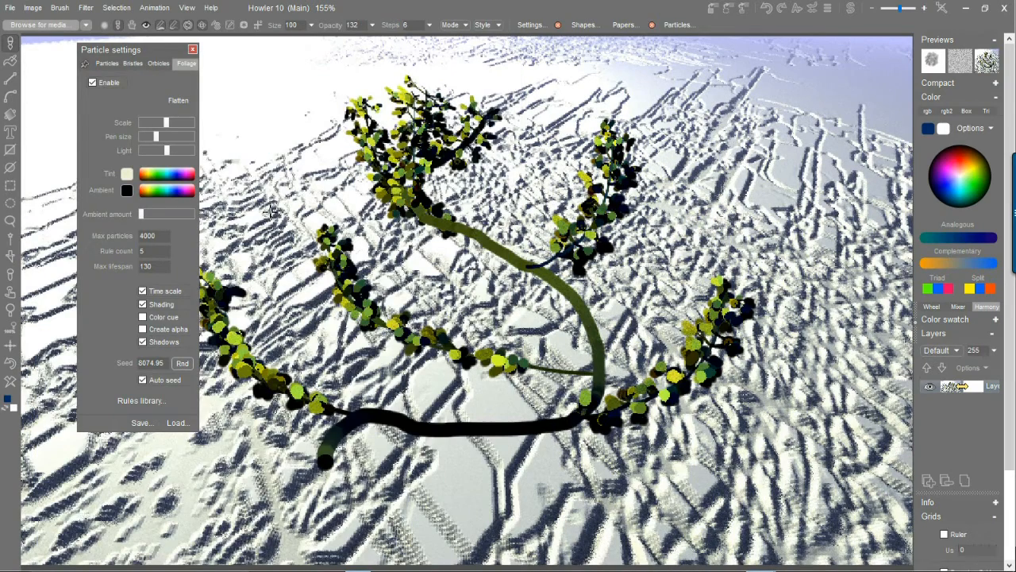
pyautogui.click(584, 416)
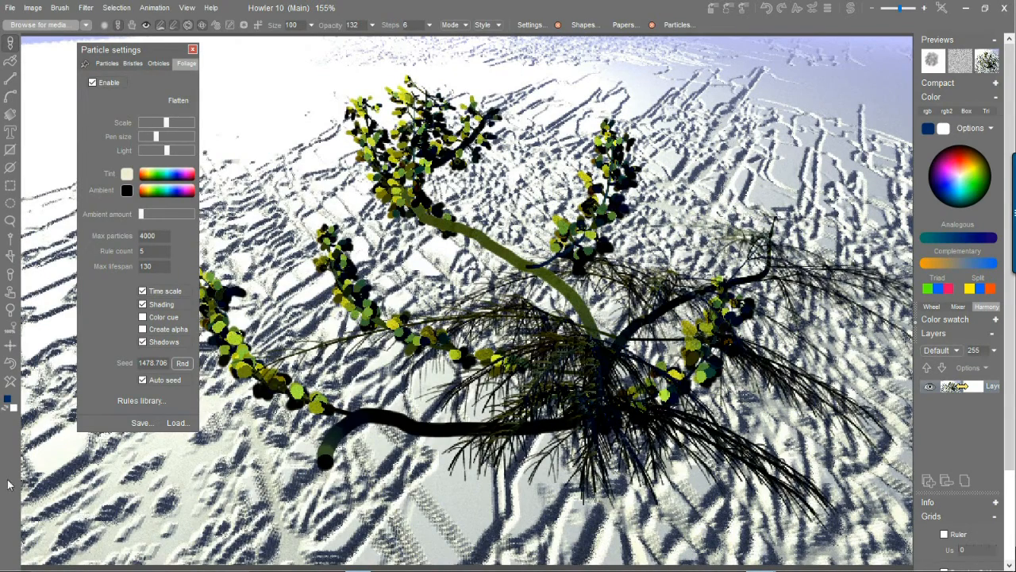
pyautogui.click(11, 384)
pyautogui.moveTo(357, 524); pyautogui.dragTo(454, 369)
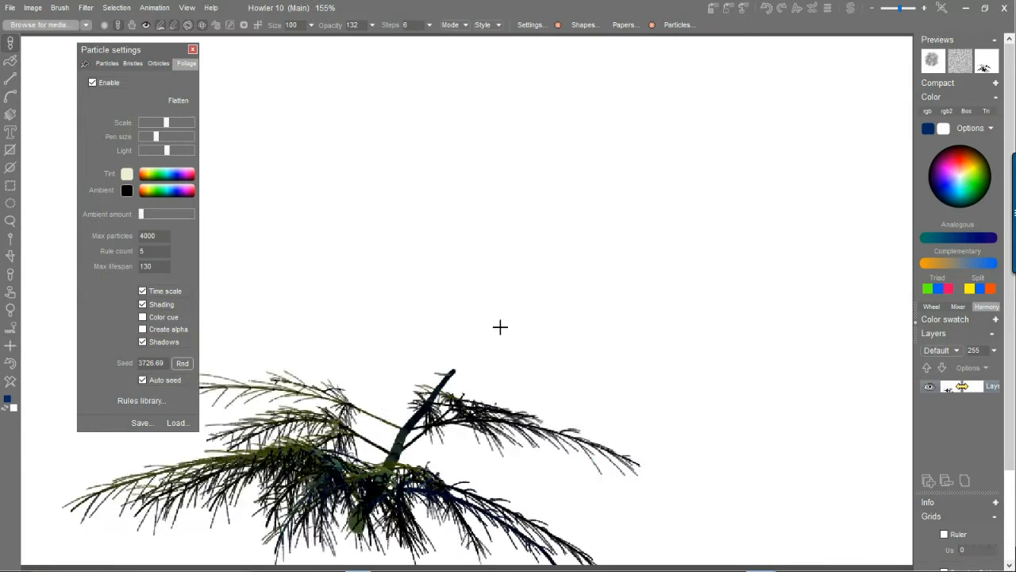
pyautogui.moveTo(731, 515); pyautogui.dragTo(627, 227)
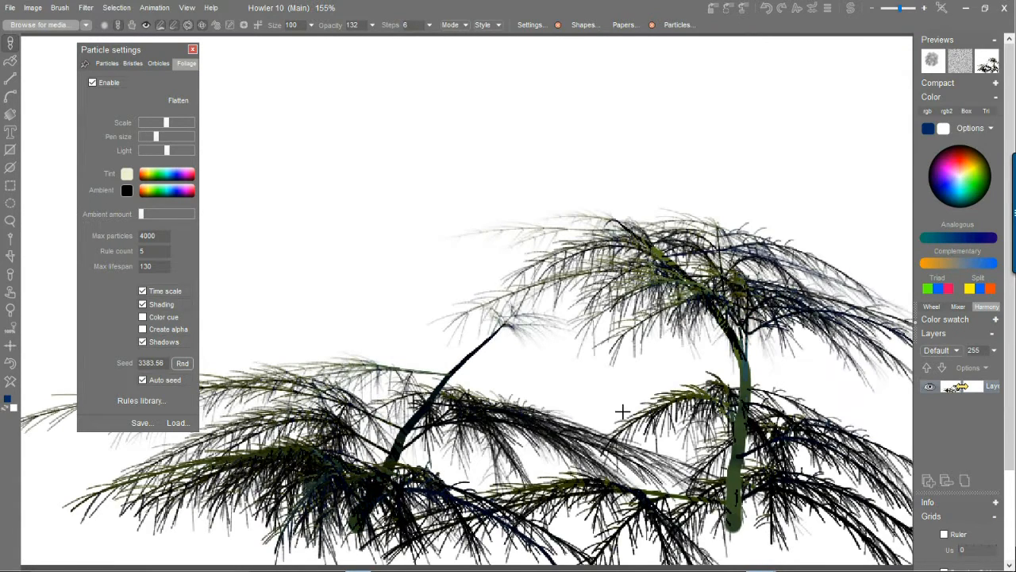
pyautogui.moveTo(573, 525); pyautogui.dragTo(374, 147)
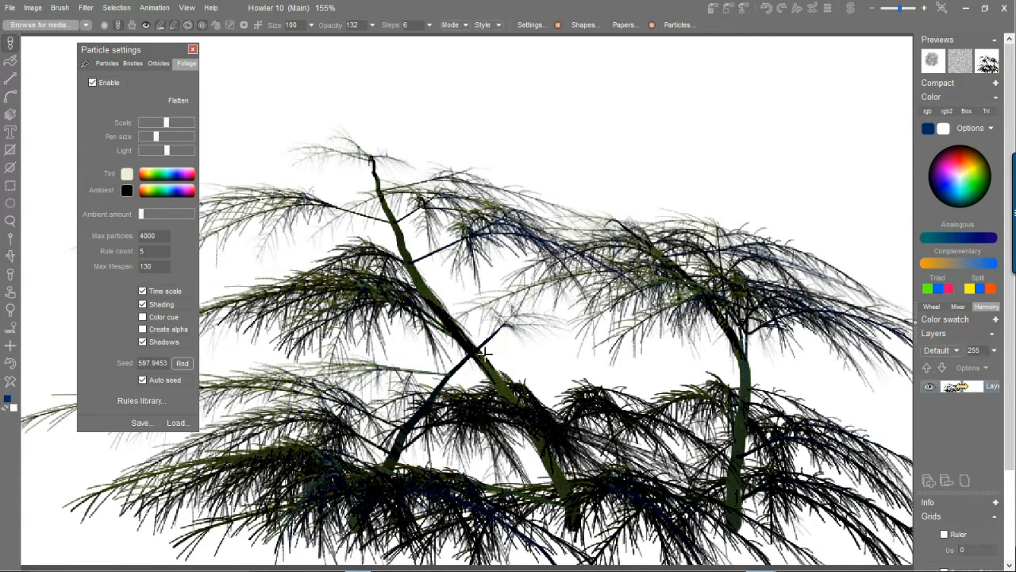
# - Clear the canvas, load the Snow on the mountaintop 01 foliage preset and paint two flowering shrubs side by side
pyautogui.click(11, 384)
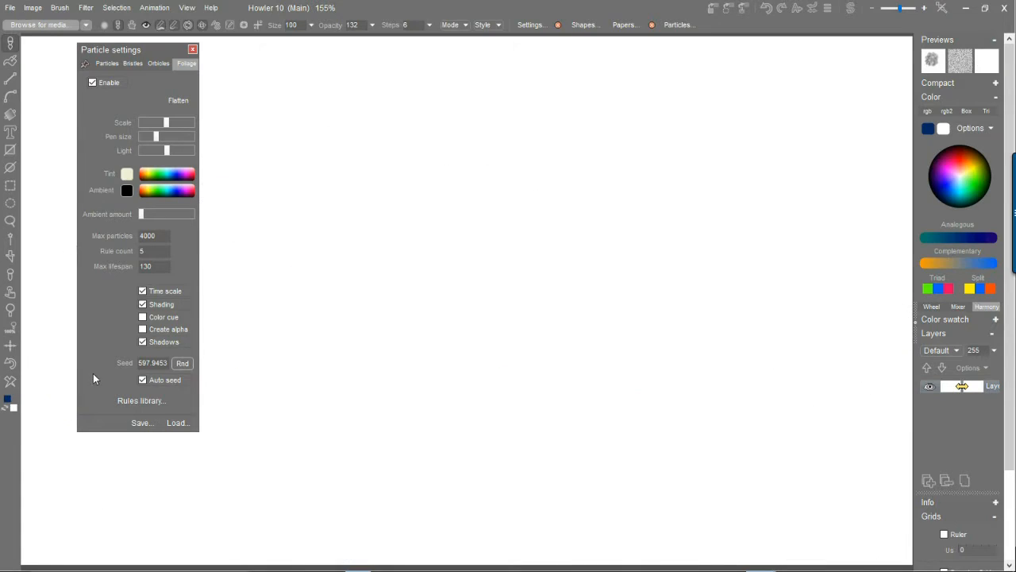
pyautogui.click(177, 423)
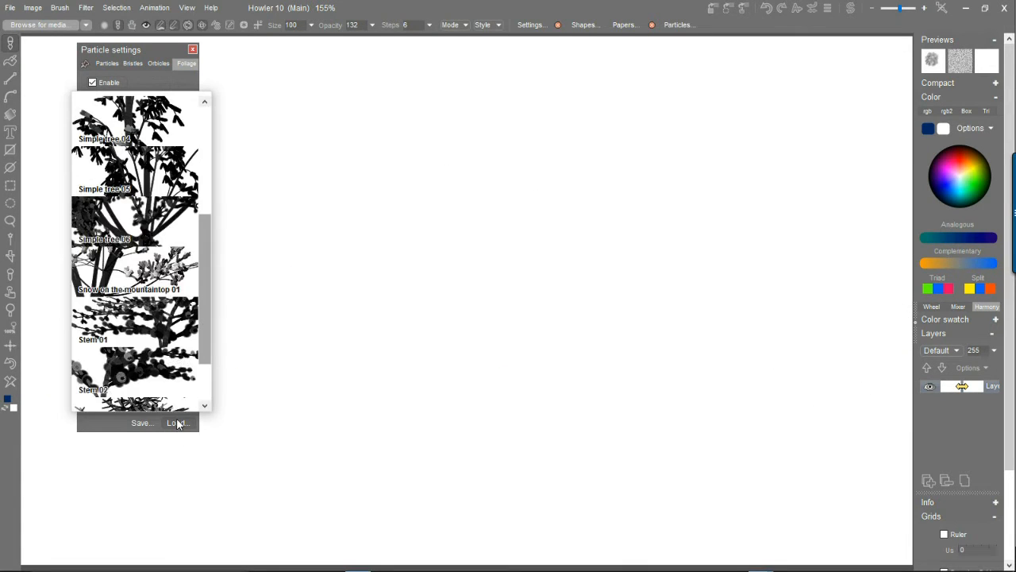
pyautogui.click(159, 267)
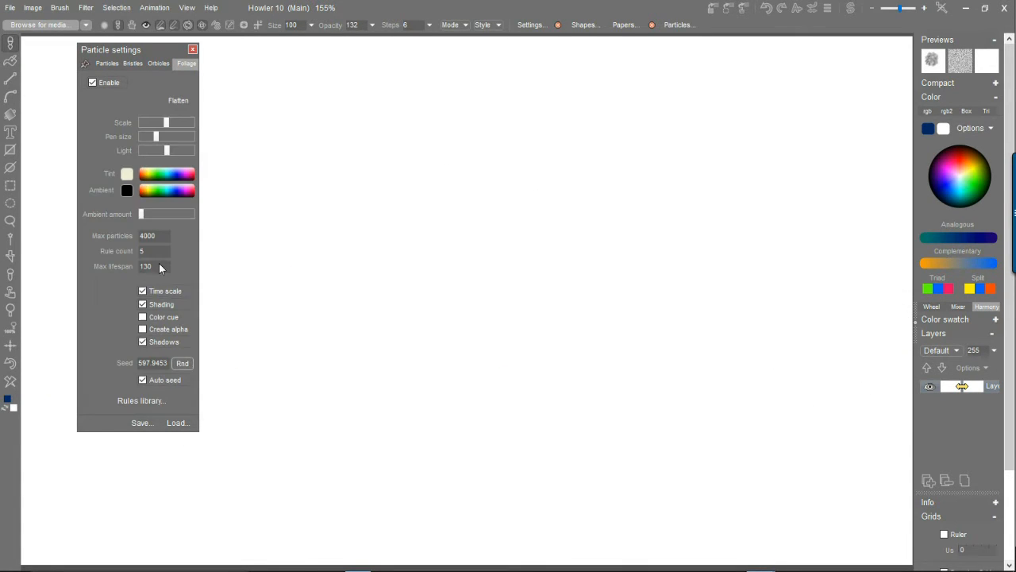
pyautogui.click(317, 462)
pyautogui.scroll(2, 385, 259)
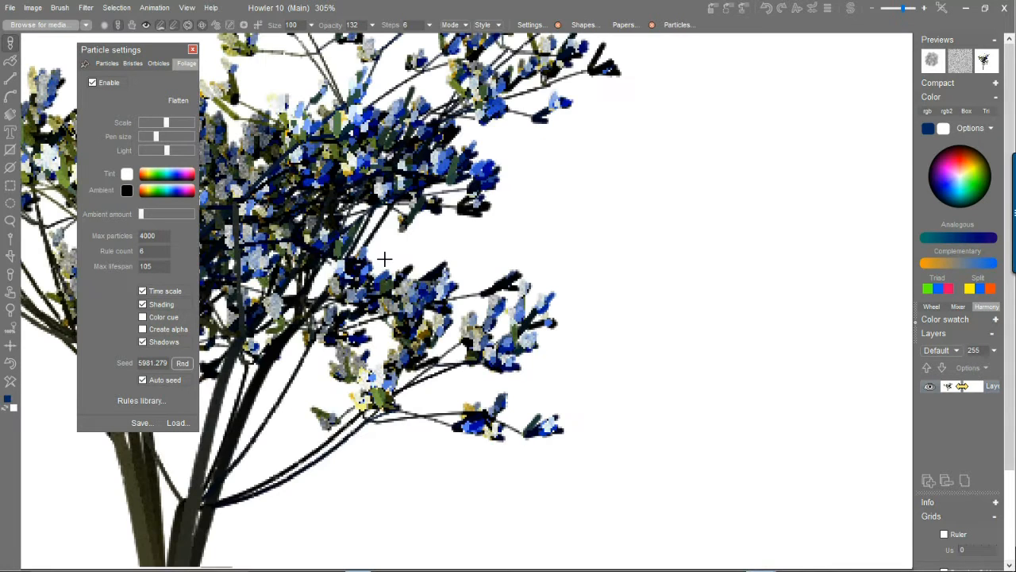
pyautogui.scroll(-2, 384, 259)
pyautogui.click(630, 468)
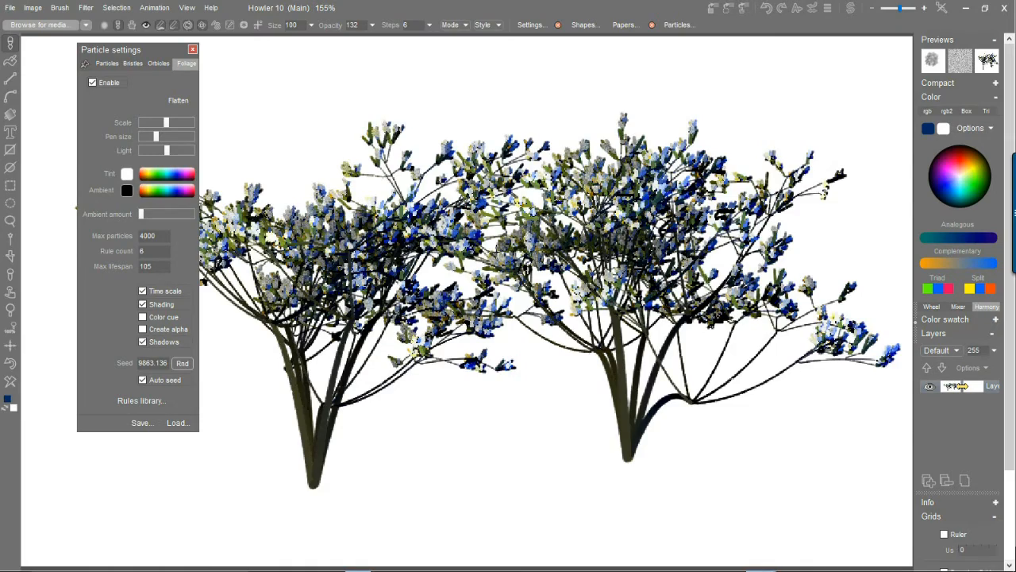
# - Paint three more flowering shrubs among the first two, and a single fresh one on a cleared canvas
pyautogui.scroll(1, 496, 252)
pyautogui.scroll(-2, 517, 296)
pyautogui.click(359, 432)
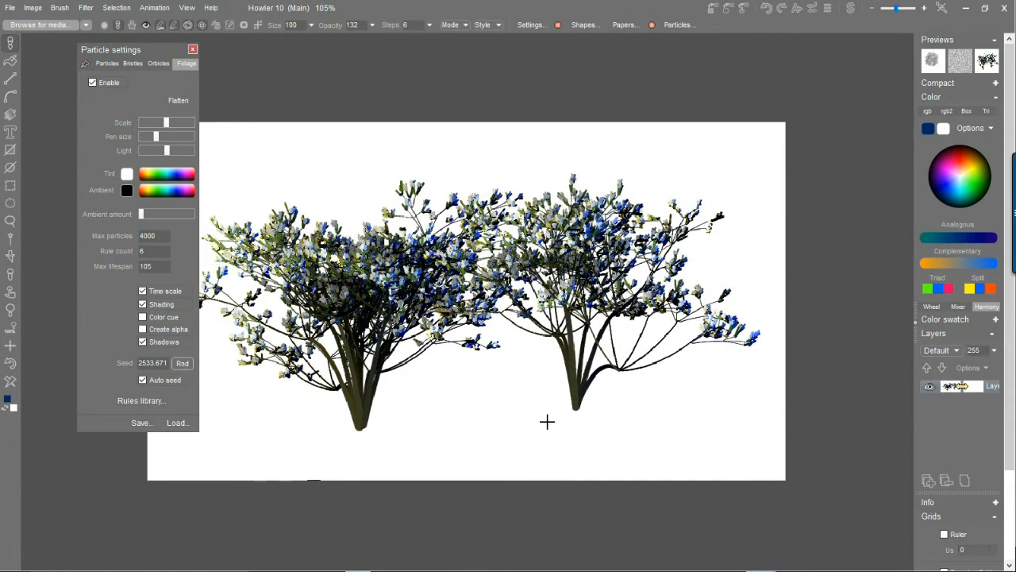
pyautogui.click(579, 428)
pyautogui.scroll(3, 614, 319)
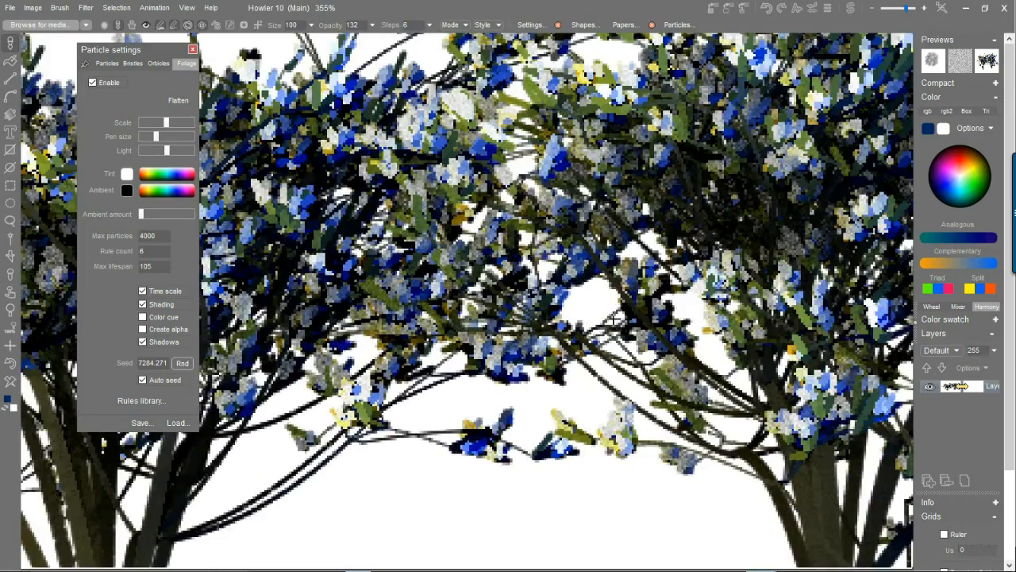
pyautogui.scroll(-2, 613, 319)
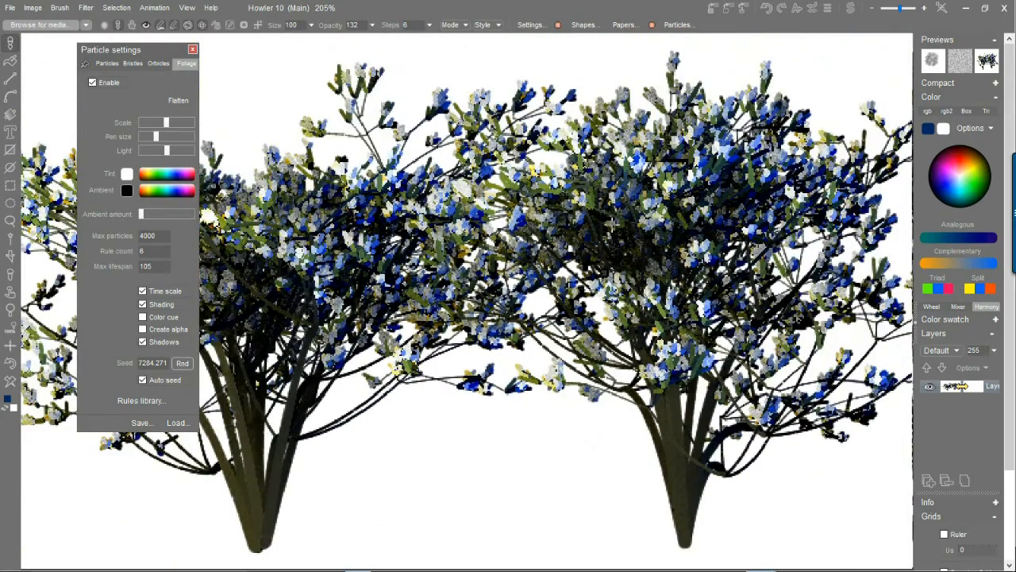
pyautogui.click(669, 535)
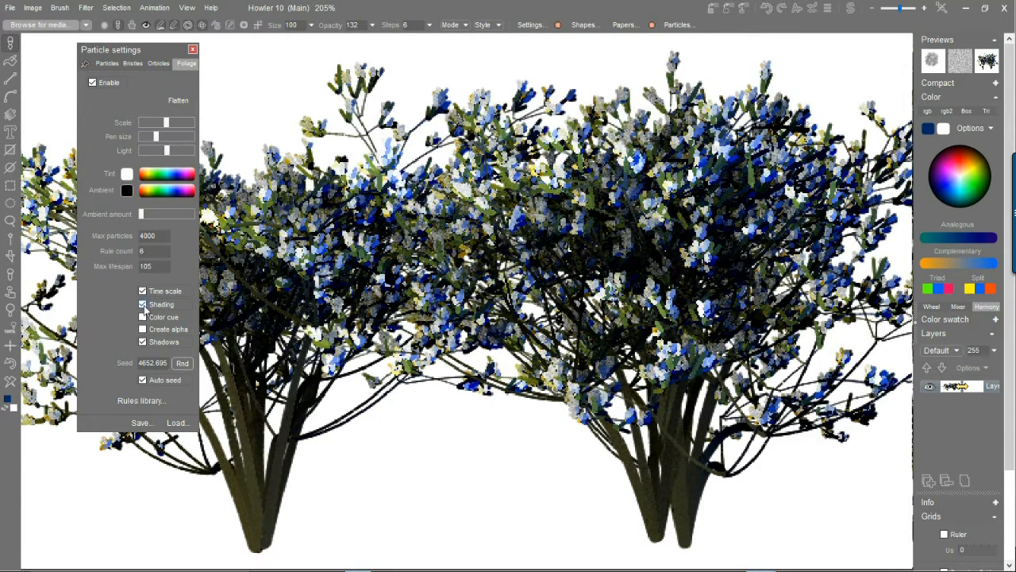
pyautogui.click(9, 382)
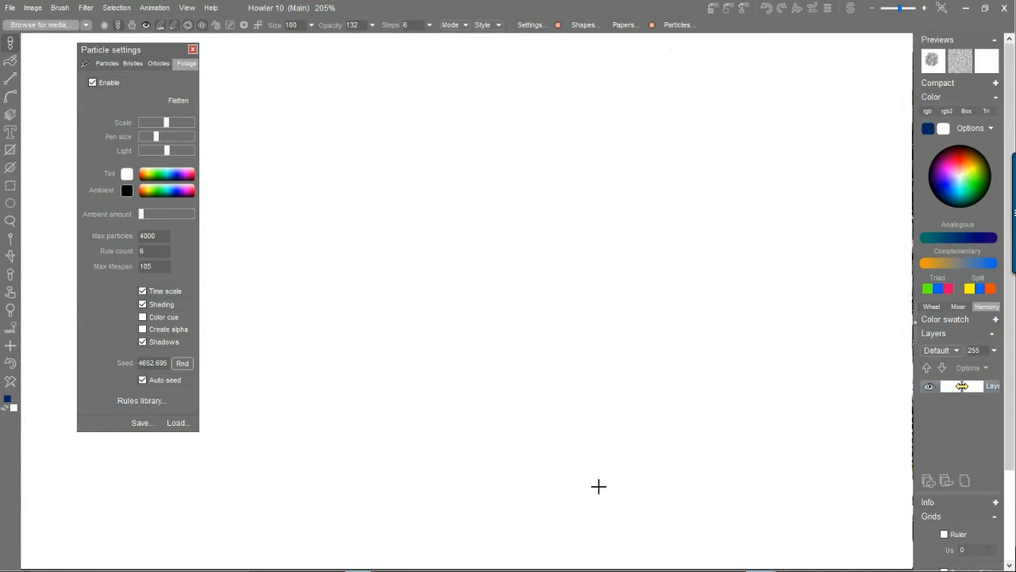
pyautogui.click(419, 535)
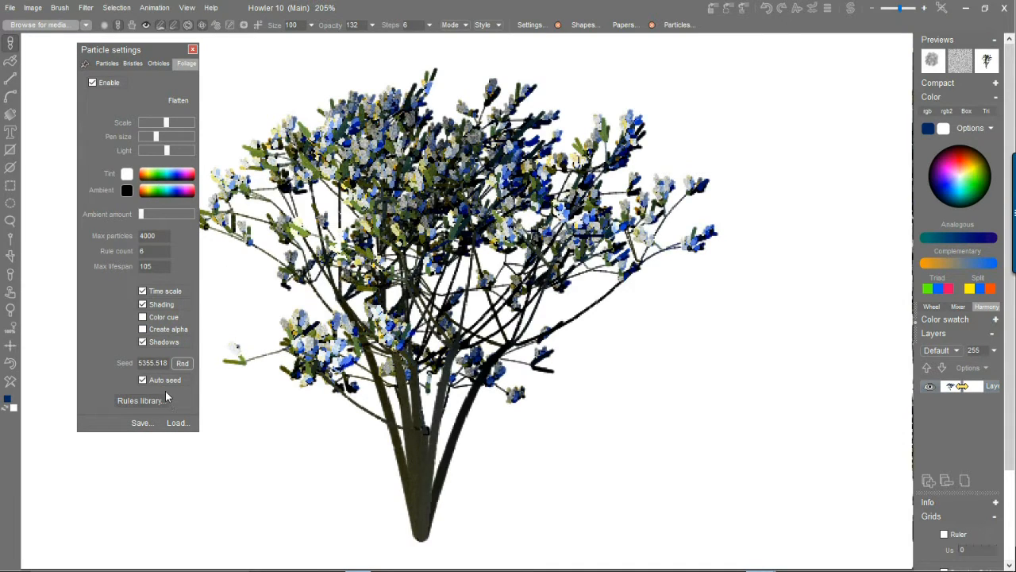
# - Open the foliage rules library, shift its window off the canvas centre and set the size of rule 6 to 6
pyautogui.click(140, 402)
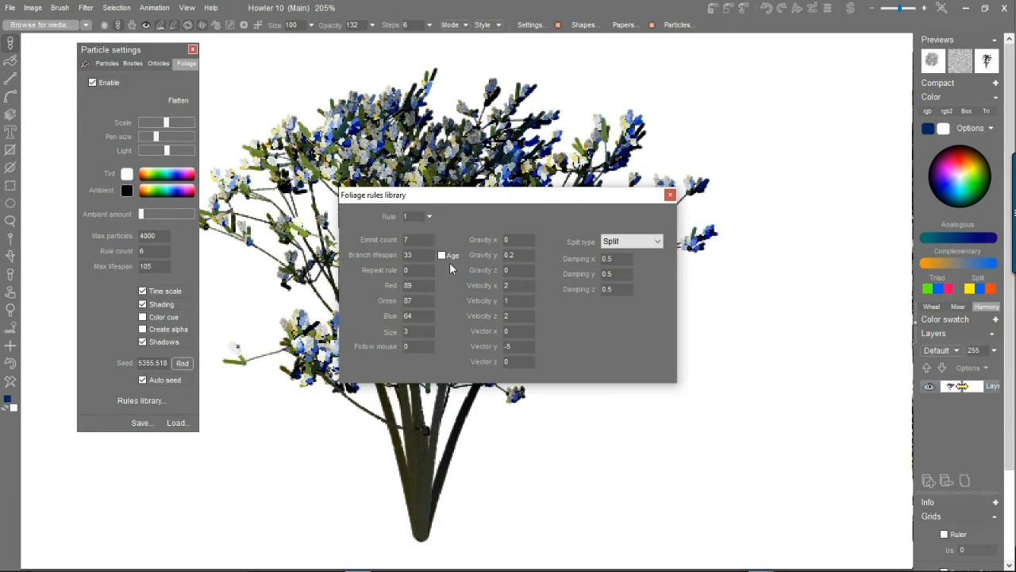
pyautogui.moveTo(412, 196); pyautogui.dragTo(308, 200)
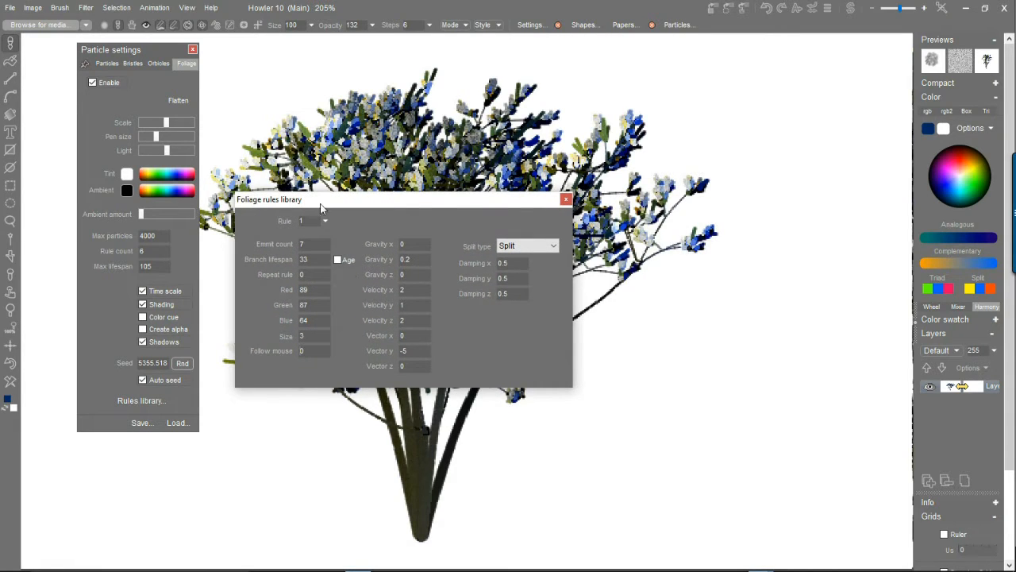
pyautogui.click(324, 222)
pyautogui.click(322, 237)
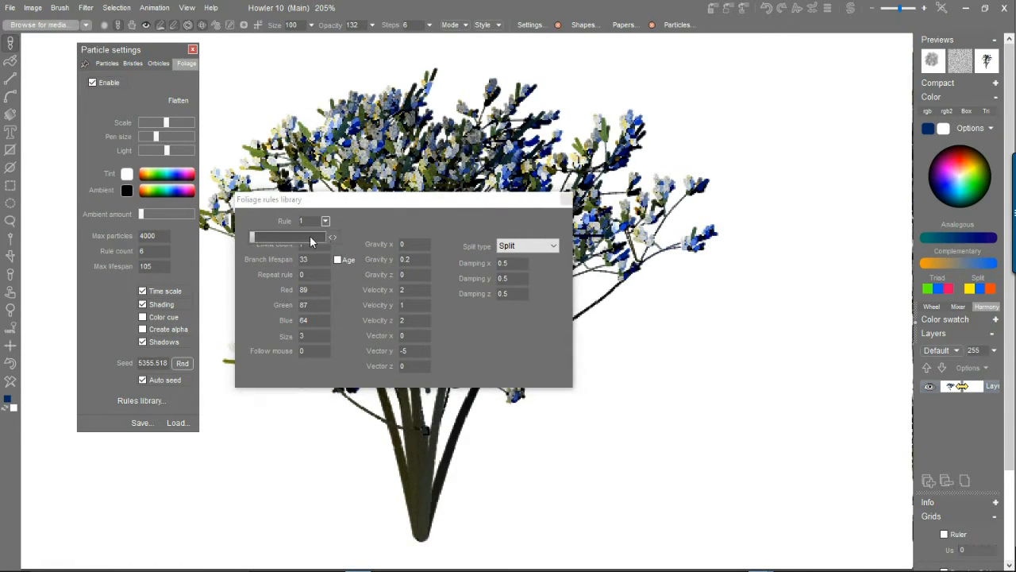
pyautogui.moveTo(325, 246); pyautogui.dragTo(300, 243)
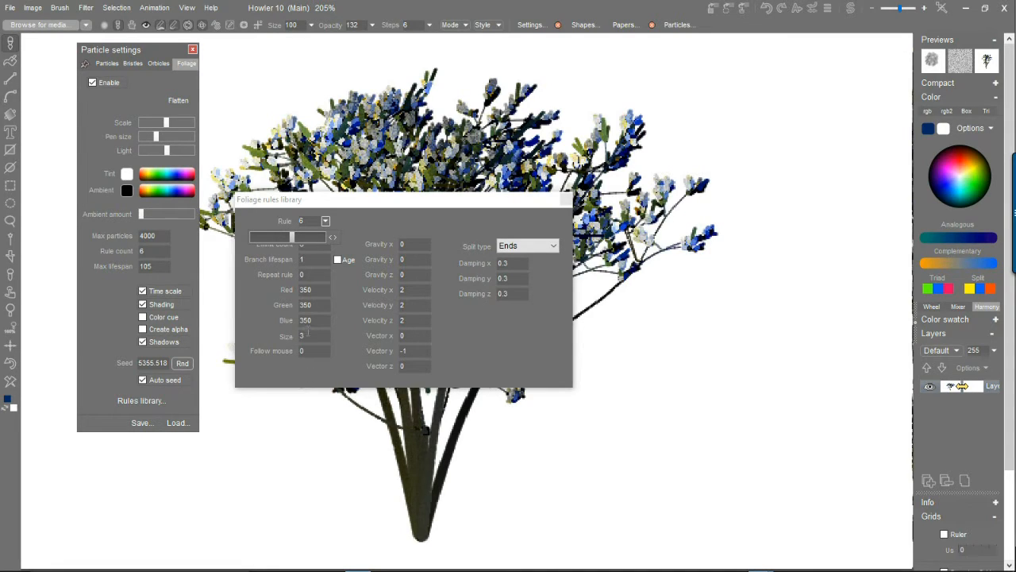
pyautogui.write('6')
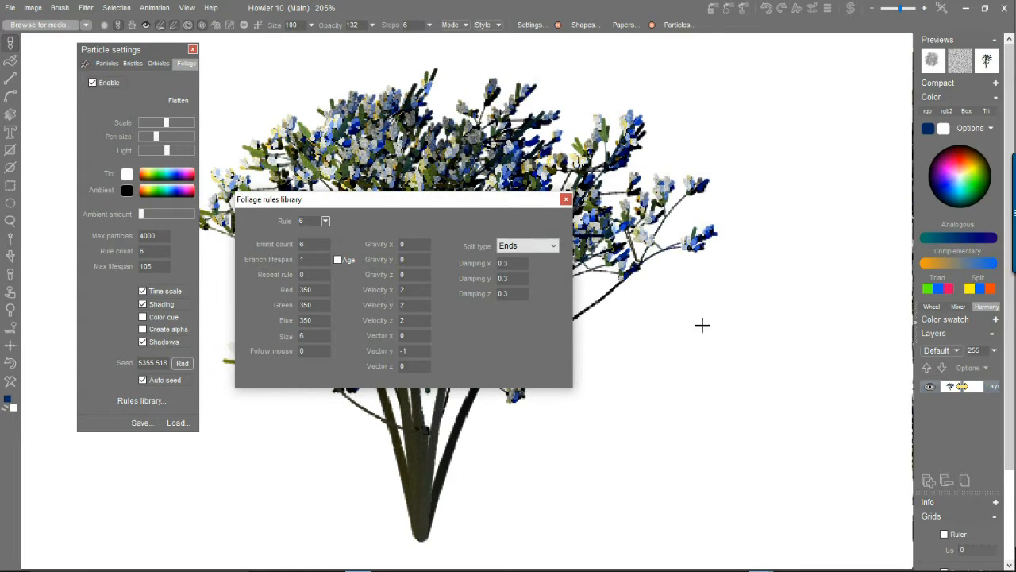
# - Paint a test shrub with the enlarged blossoms, clear the canvas and paint another one
pyautogui.click(661, 377)
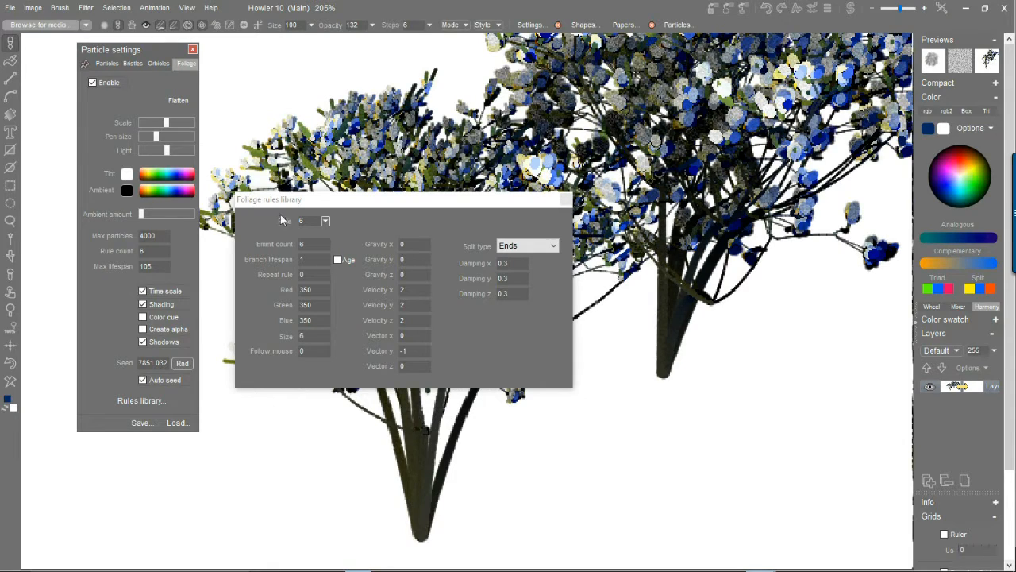
pyautogui.click(8, 383)
pyautogui.click(675, 505)
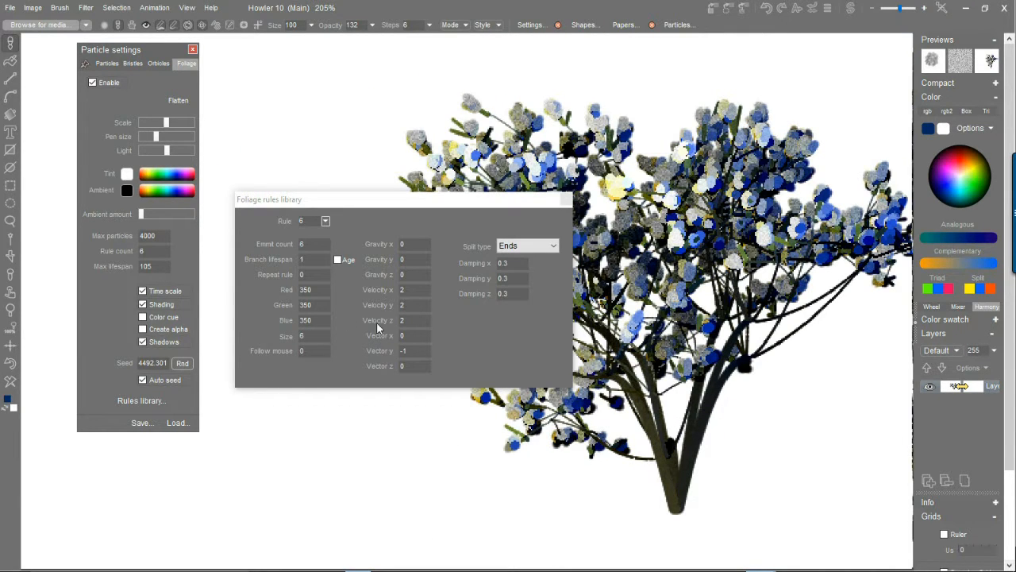
# - Set the size of foliage rule 6 to 2, and paint a test shrub on a cleared canvas
pyautogui.doubleClick(309, 336)
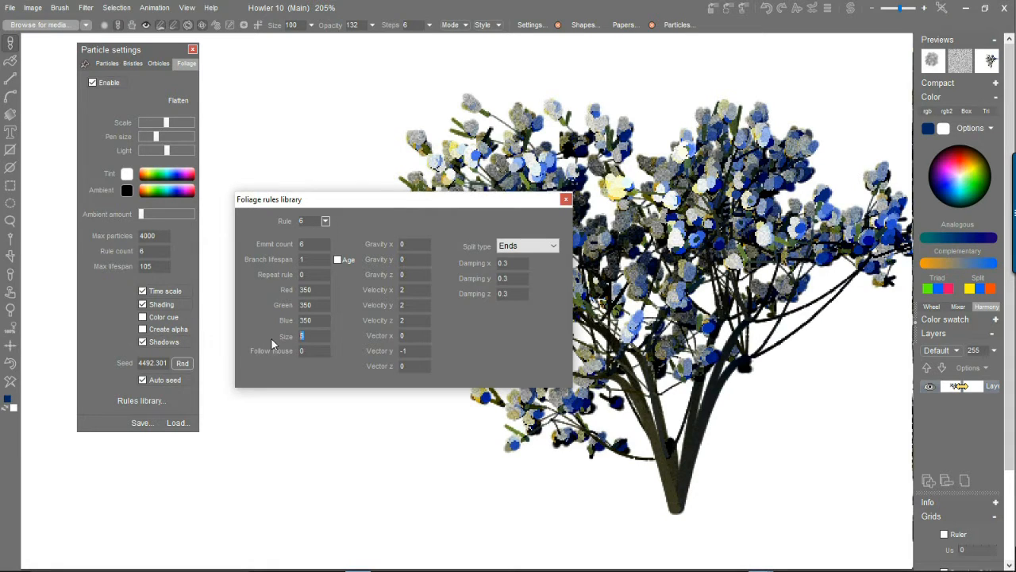
pyautogui.write('2')
pyautogui.click(8, 384)
pyautogui.click(624, 522)
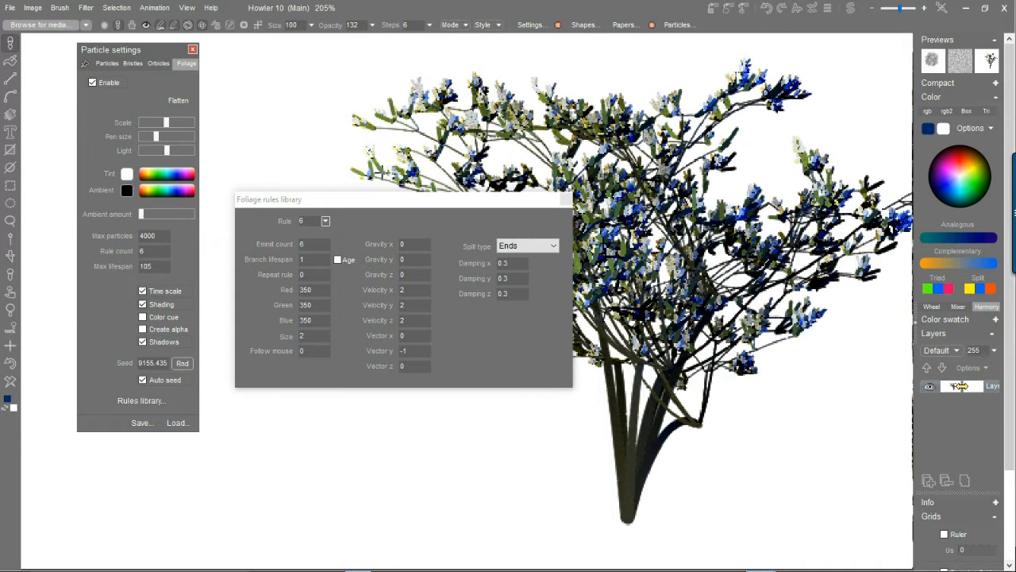
# - Show the settings of foliage rule 4
pyautogui.click(329, 223)
pyautogui.moveTo(290, 237); pyautogui.dragTo(278, 239)
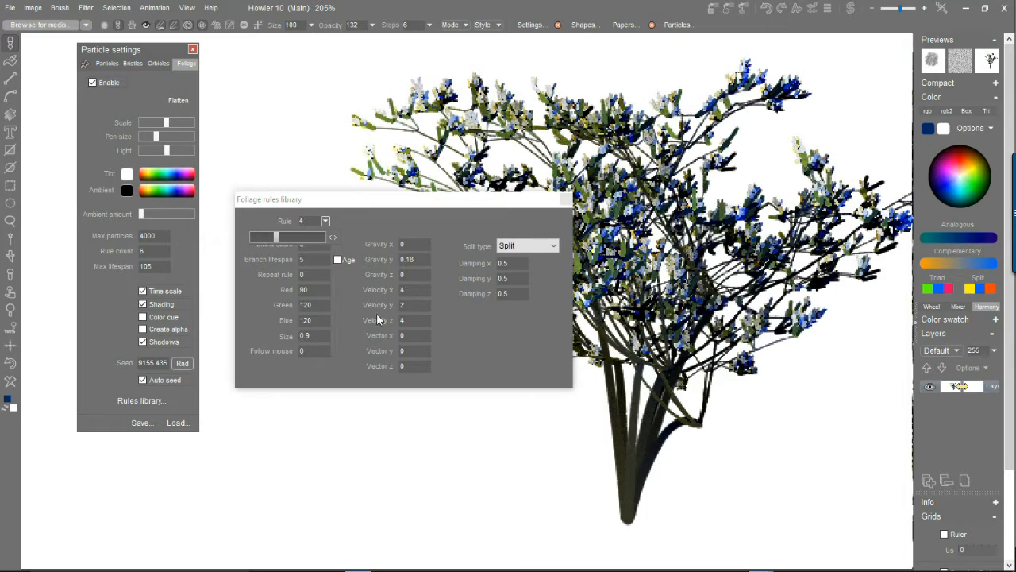
pyautogui.click(387, 213)
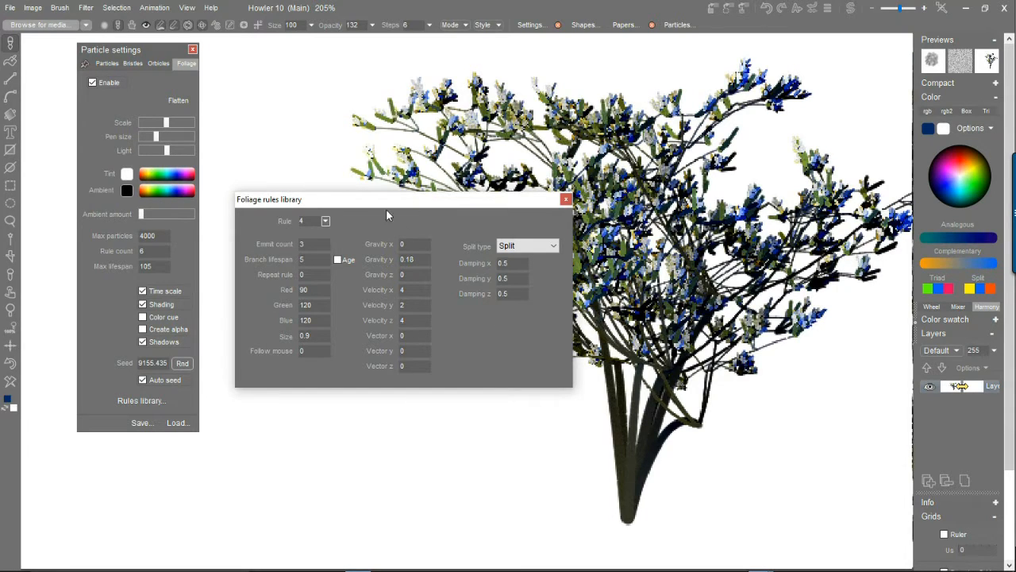
# - Set the size of foliage rule 1 to 9, and paint a thick-trunked test shrub on a cleared canvas
pyautogui.click(324, 224)
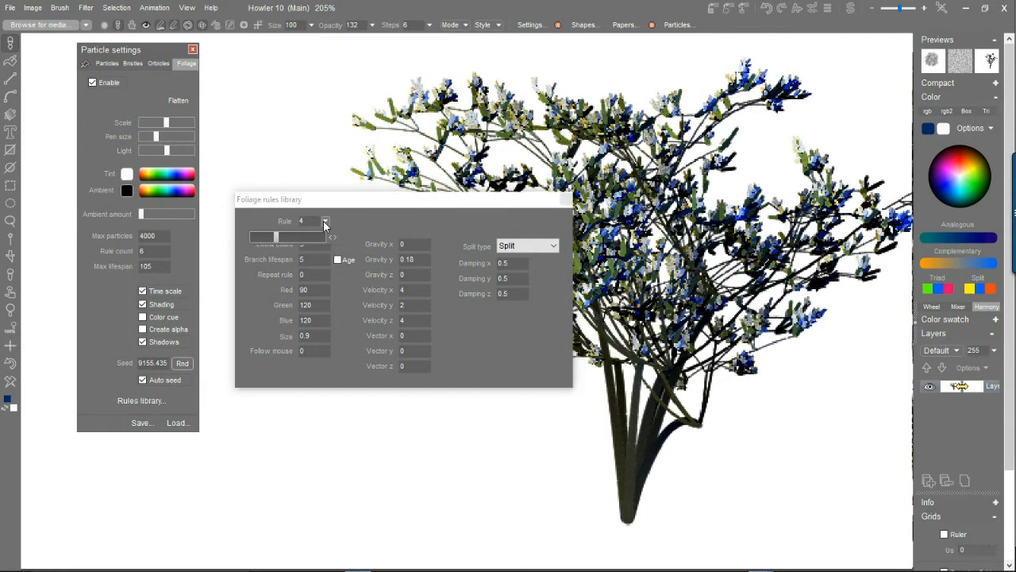
pyautogui.moveTo(288, 239); pyautogui.dragTo(263, 240)
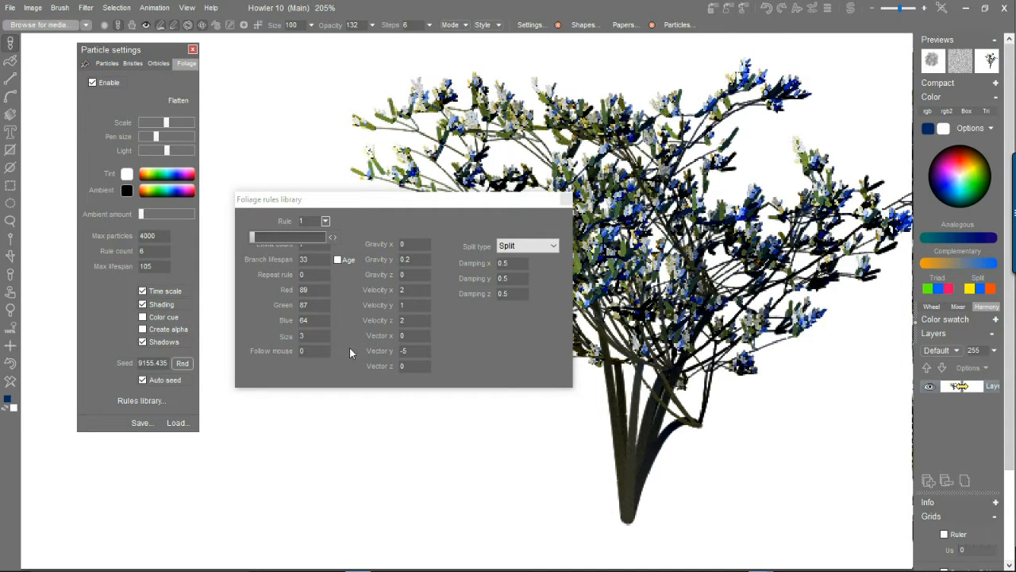
pyautogui.click(317, 336)
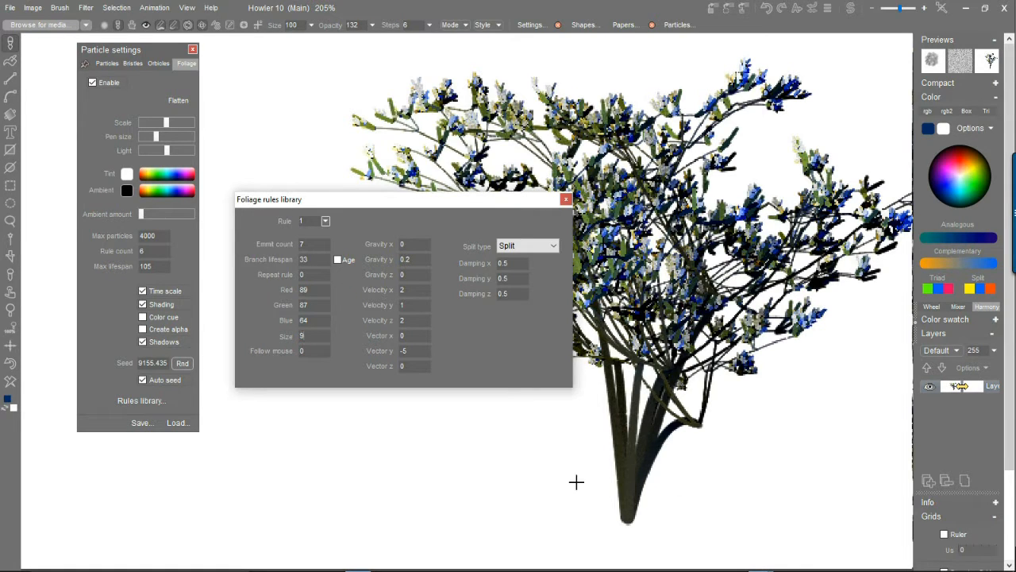
pyautogui.click(9, 381)
pyautogui.moveTo(662, 510); pyautogui.dragTo(723, 393)
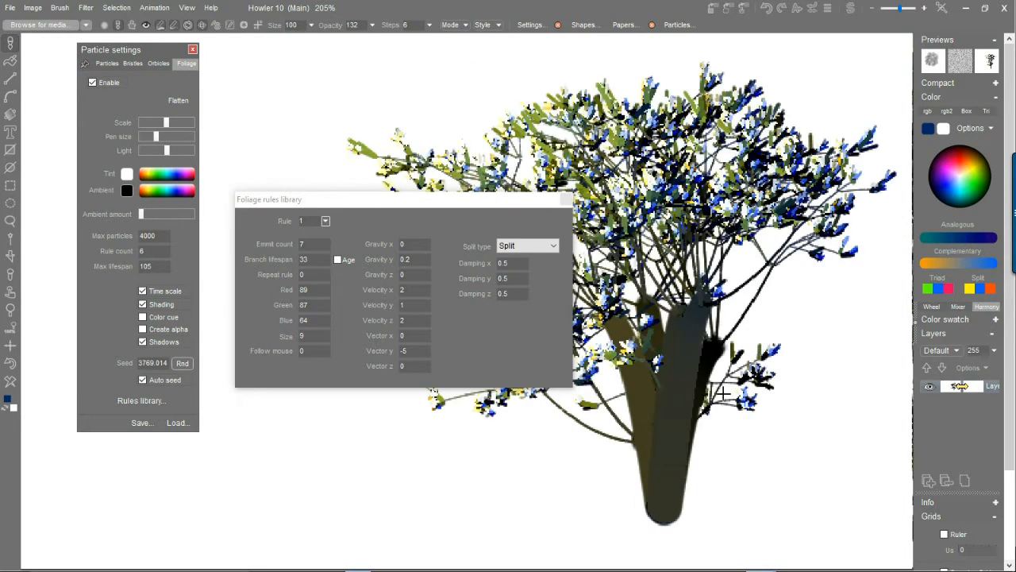
# - Set the size of foliage rule 2 to 5, paint a thick-branched test shrub on a cleared canvas and close the rules library
pyautogui.scroll(2, 687, 262)
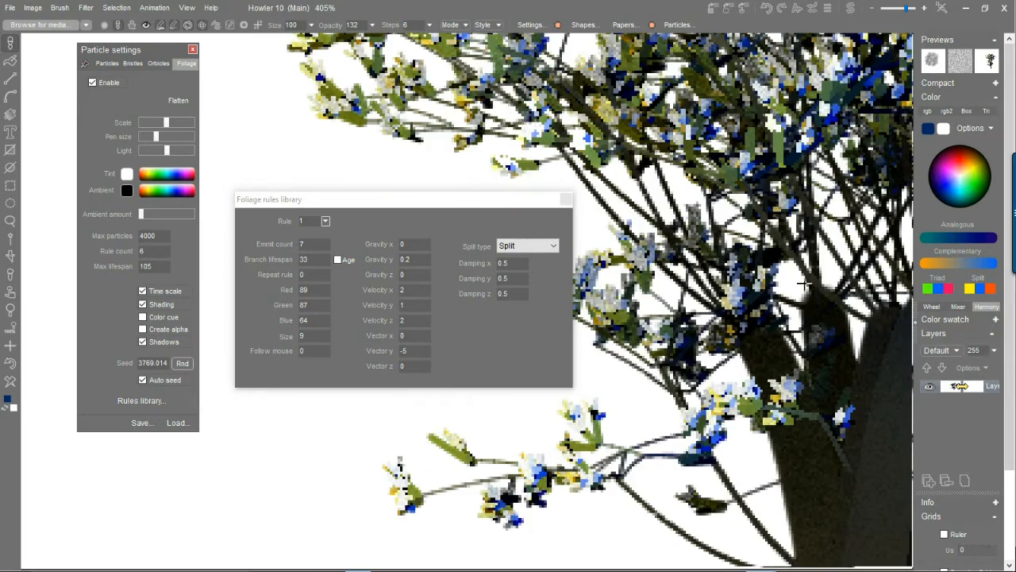
pyautogui.moveTo(799, 302); pyautogui.dragTo(545, 293)
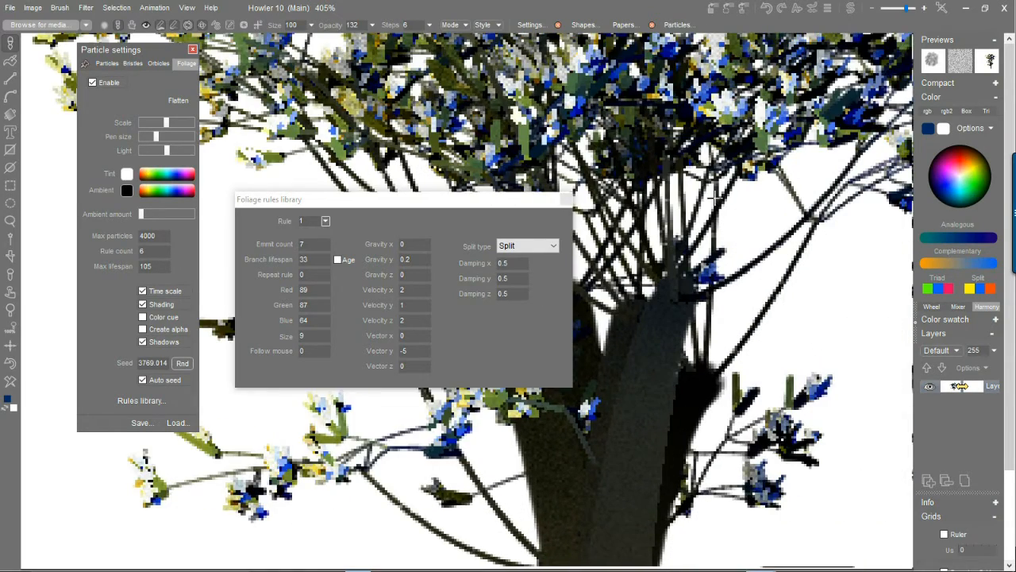
pyautogui.moveTo(686, 245); pyautogui.dragTo(752, 321)
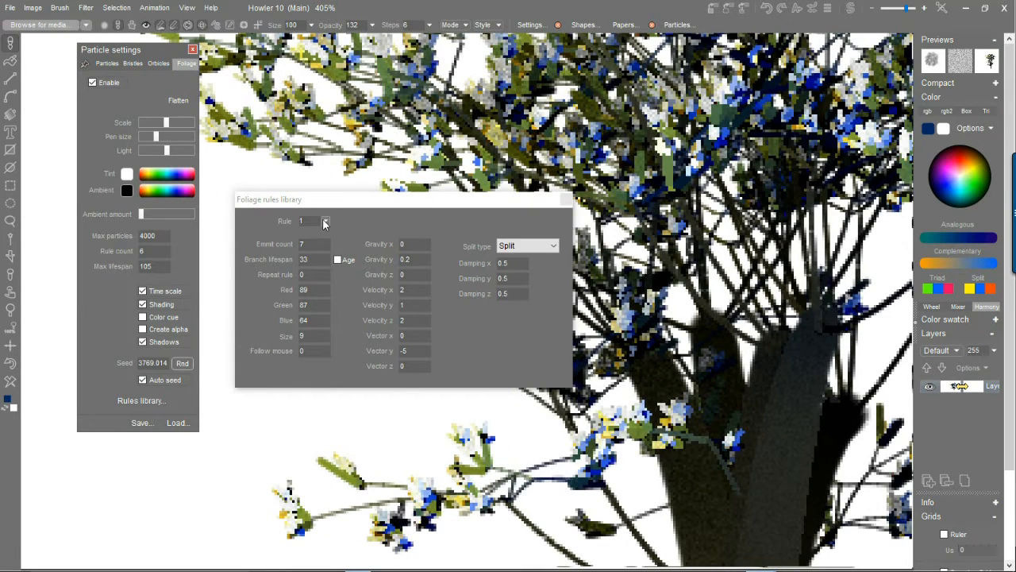
pyautogui.click(324, 221)
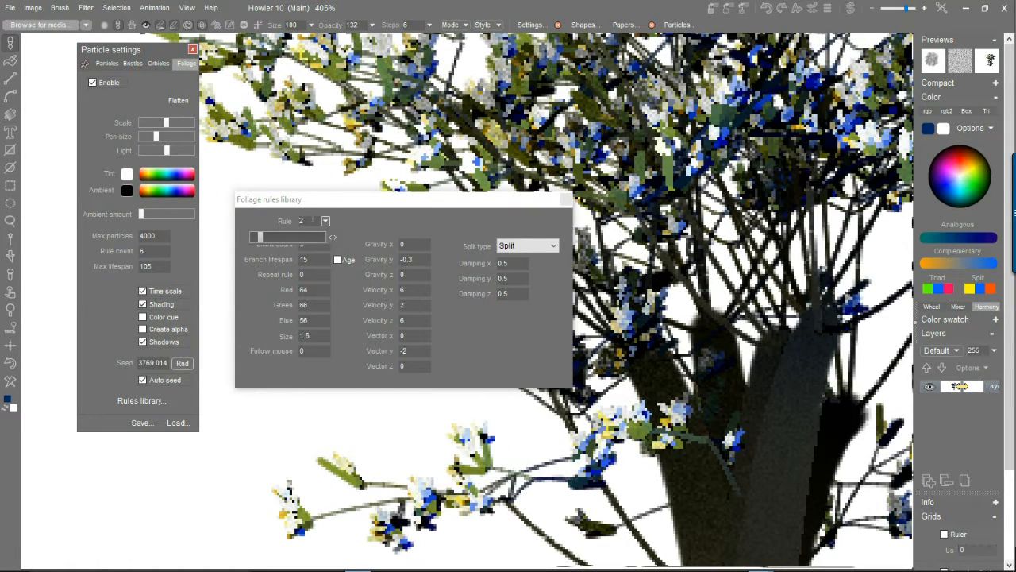
pyautogui.click(329, 238)
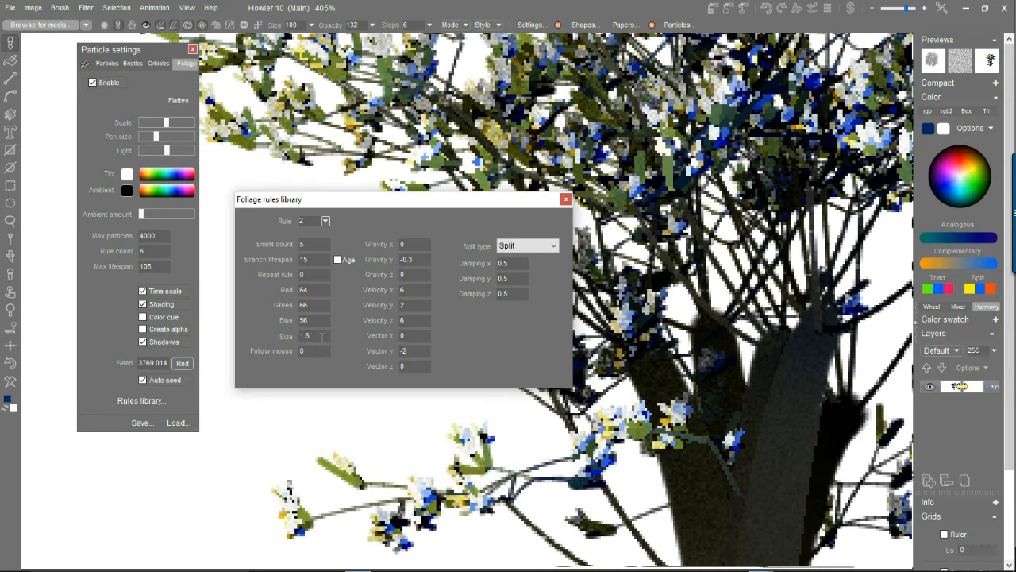
pyautogui.write('5')
pyautogui.click(11, 382)
pyautogui.click(662, 520)
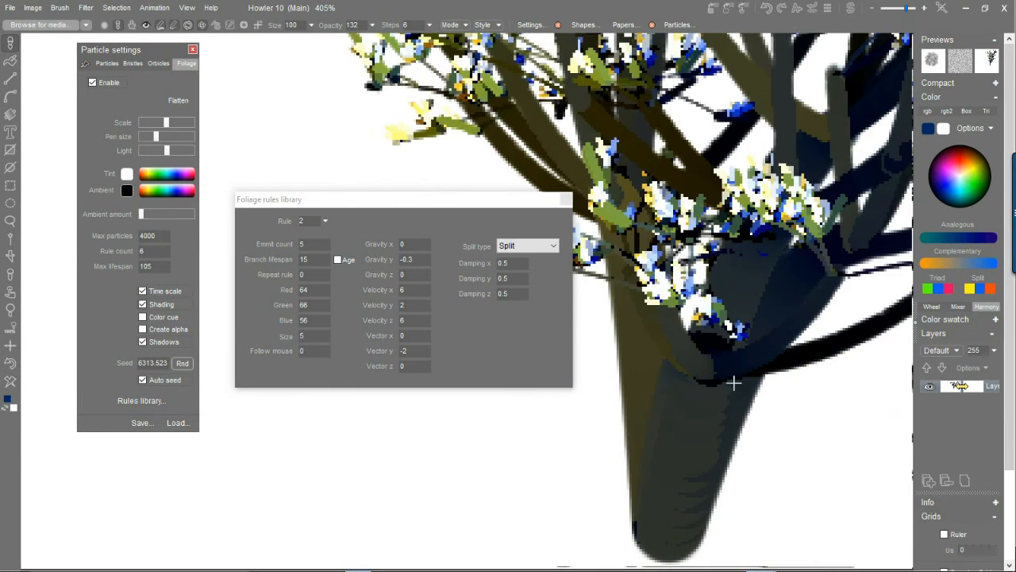
pyautogui.scroll(-3, 670, 174)
pyautogui.scroll(-1, 645, 176)
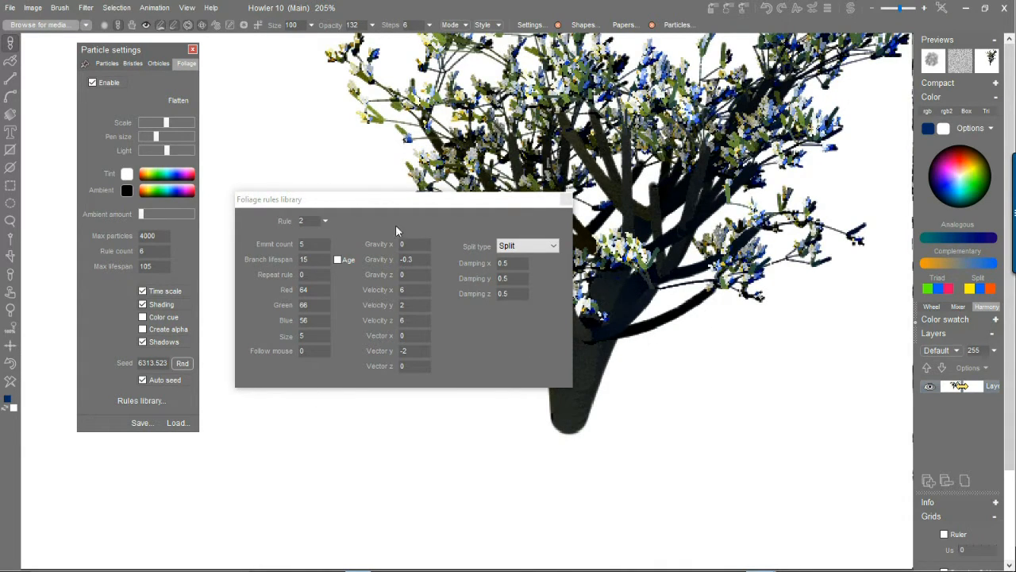
pyautogui.click(566, 199)
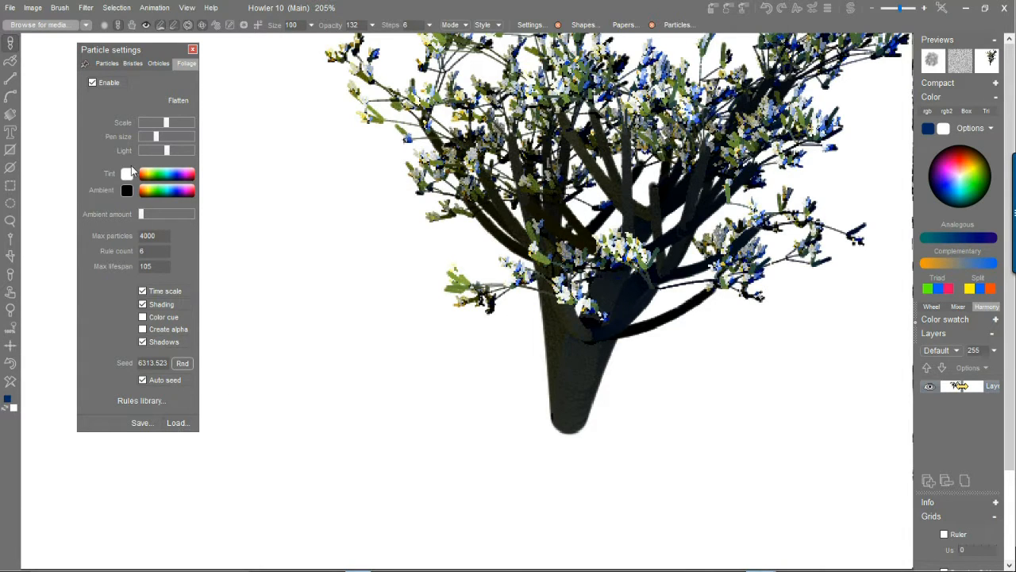
# - Load the Grass painter 01 foliage preset and paint overlapping grass clumps in front of and beside the shrub's trunk
pyautogui.click(48, 24)
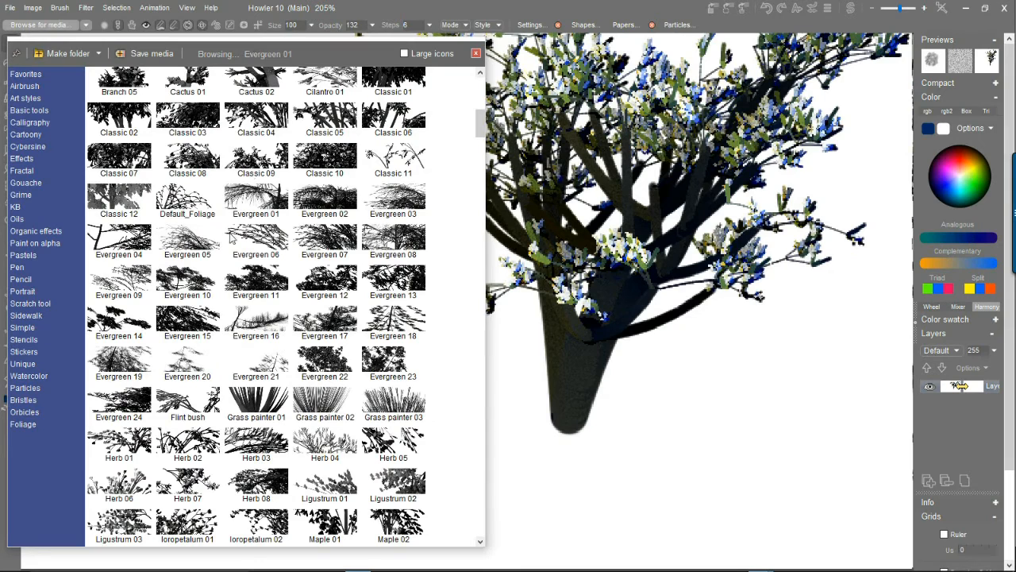
pyautogui.click(259, 406)
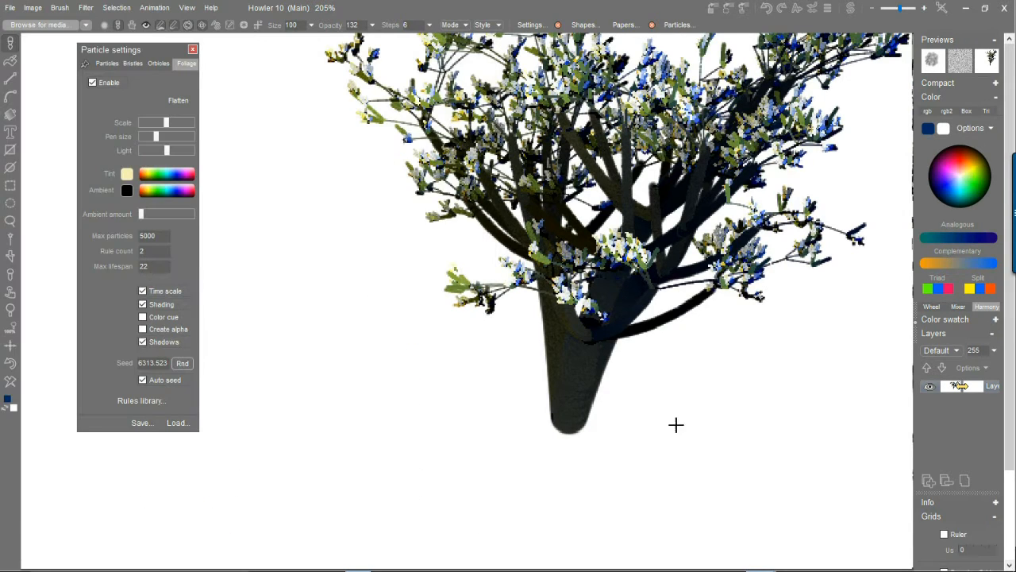
pyautogui.click(740, 441)
pyautogui.click(531, 429)
pyautogui.click(528, 476)
pyautogui.click(679, 490)
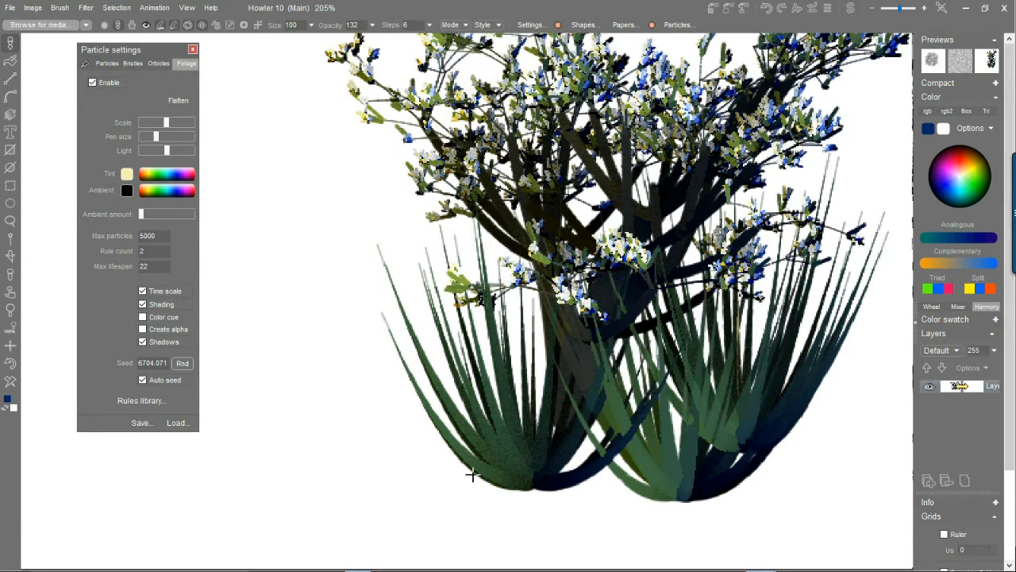
pyautogui.click(369, 510)
pyautogui.click(518, 512)
pyautogui.click(812, 508)
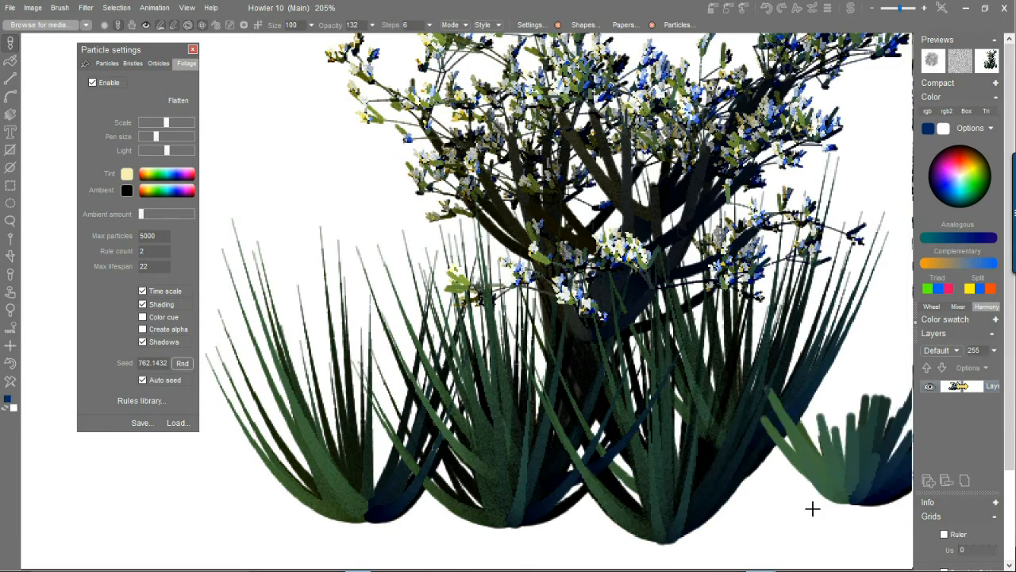
pyautogui.click(650, 533)
pyautogui.click(639, 534)
pyautogui.click(665, 537)
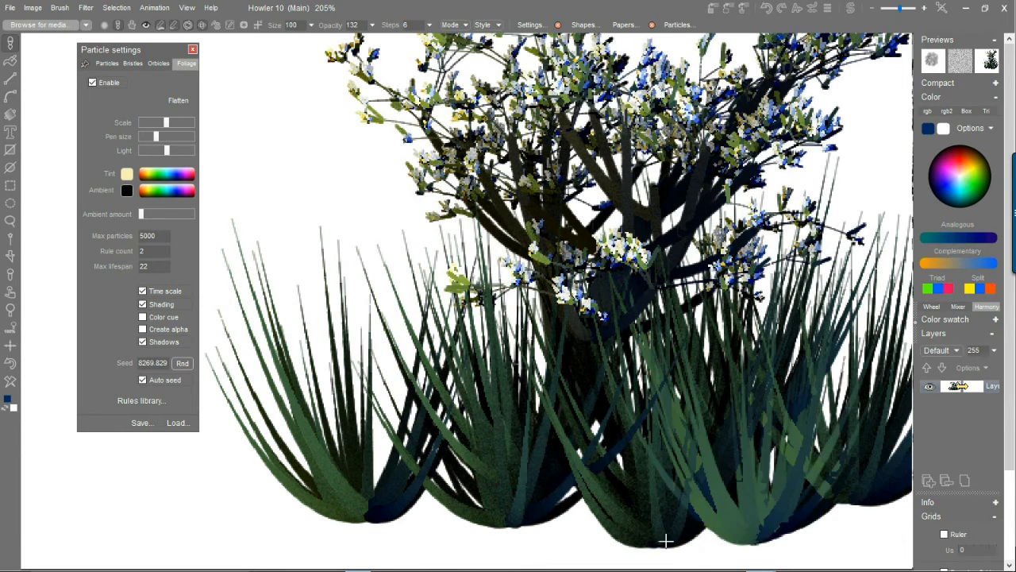
pyautogui.click(552, 538)
pyautogui.click(636, 528)
pyautogui.click(676, 543)
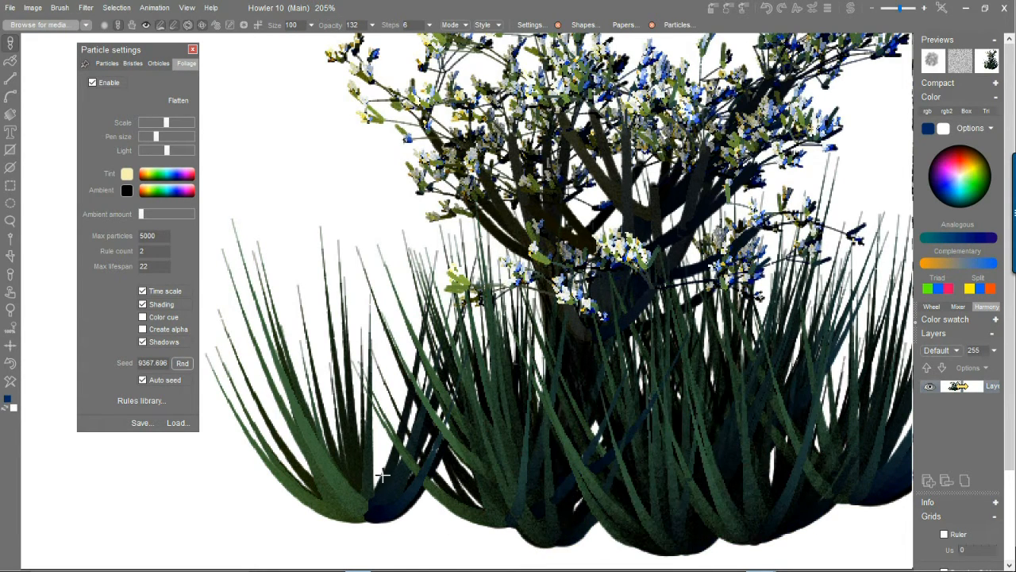
pyautogui.scroll(-3, 529, 324)
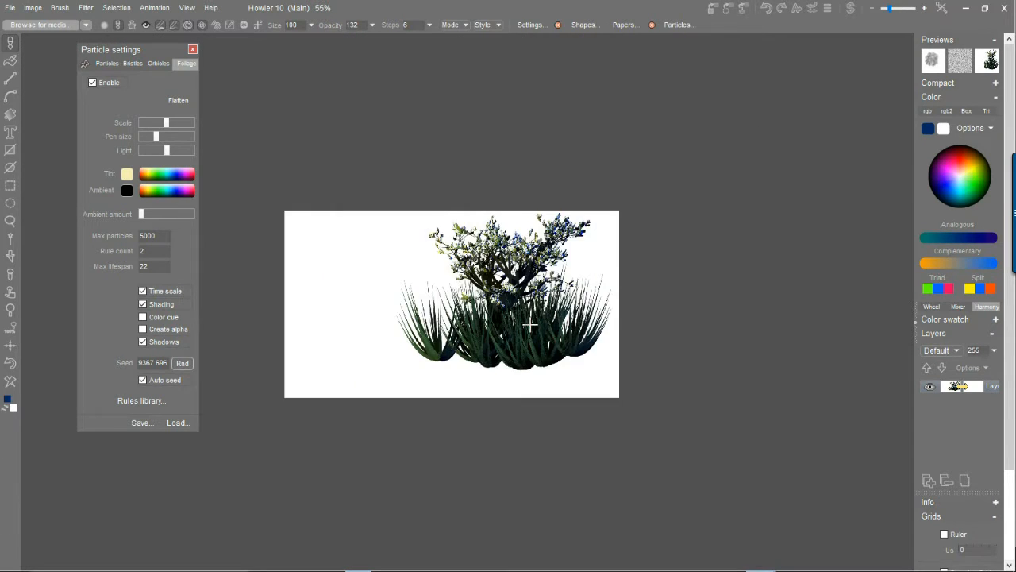
# - Load the WindBlowTree4 foliage preset and paint two windblown trees on a cleared canvas
pyautogui.click(10, 382)
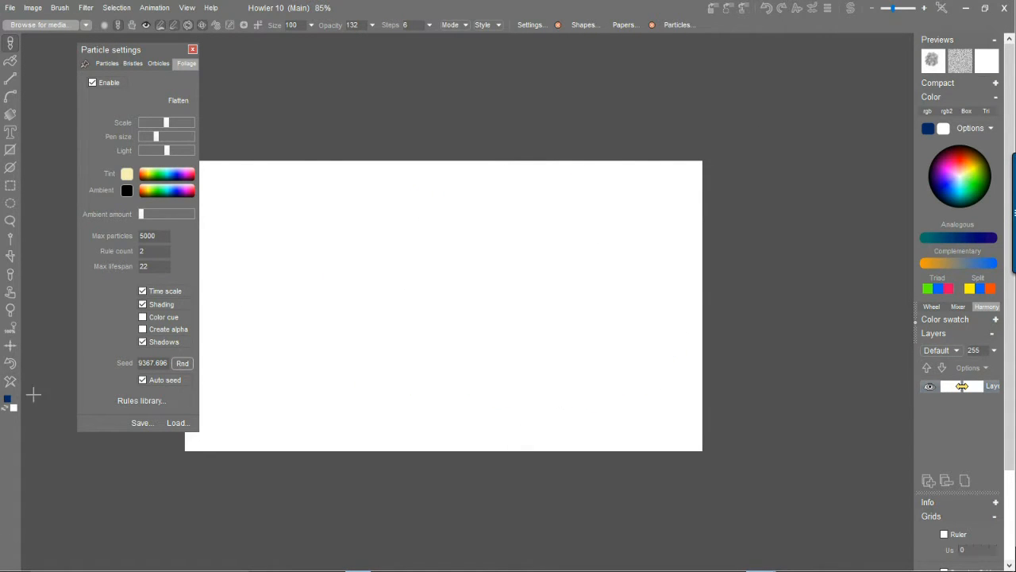
pyautogui.click(185, 423)
pyautogui.scroll(-5, 201, 370)
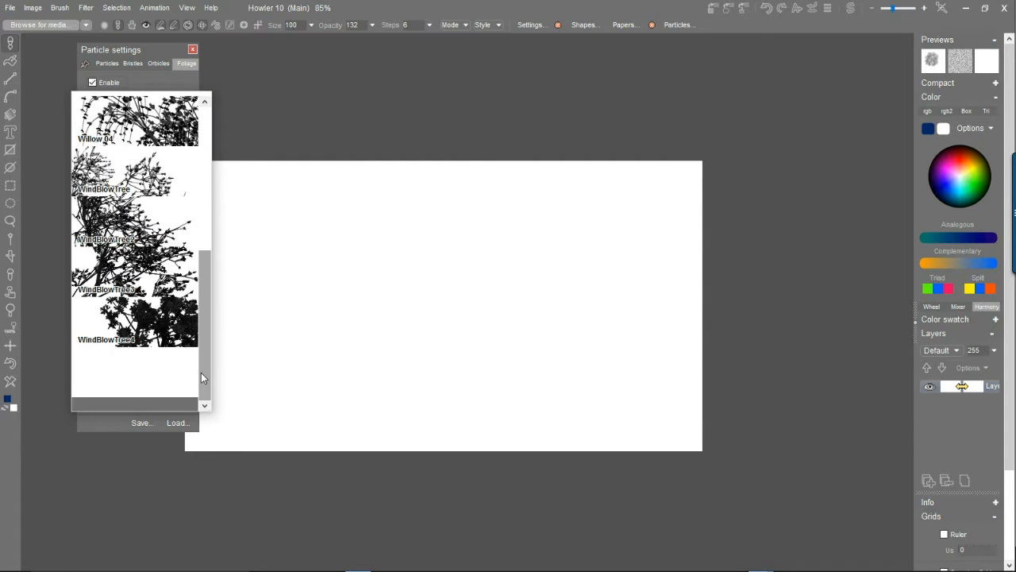
pyautogui.click(163, 322)
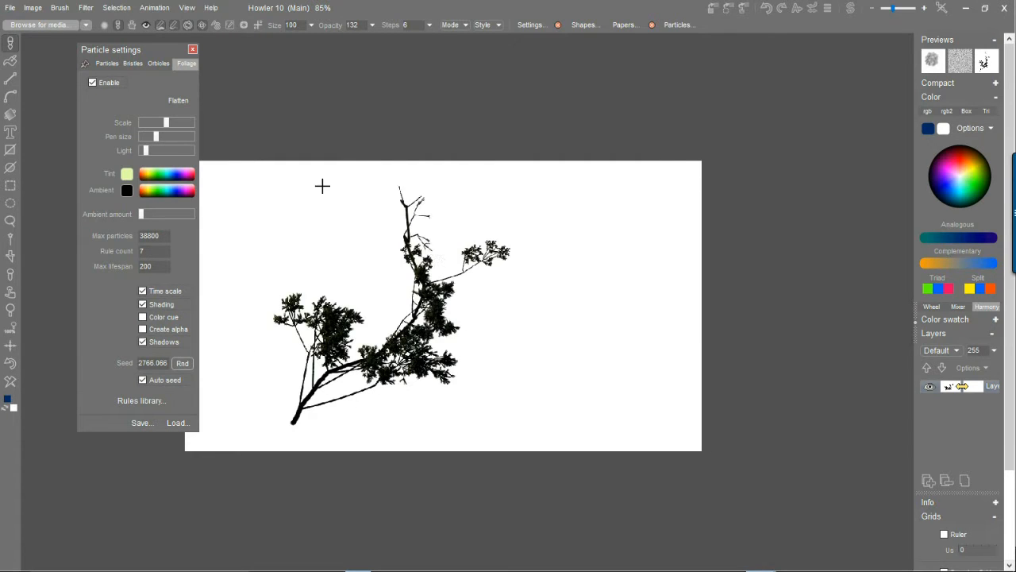
pyautogui.click(542, 419)
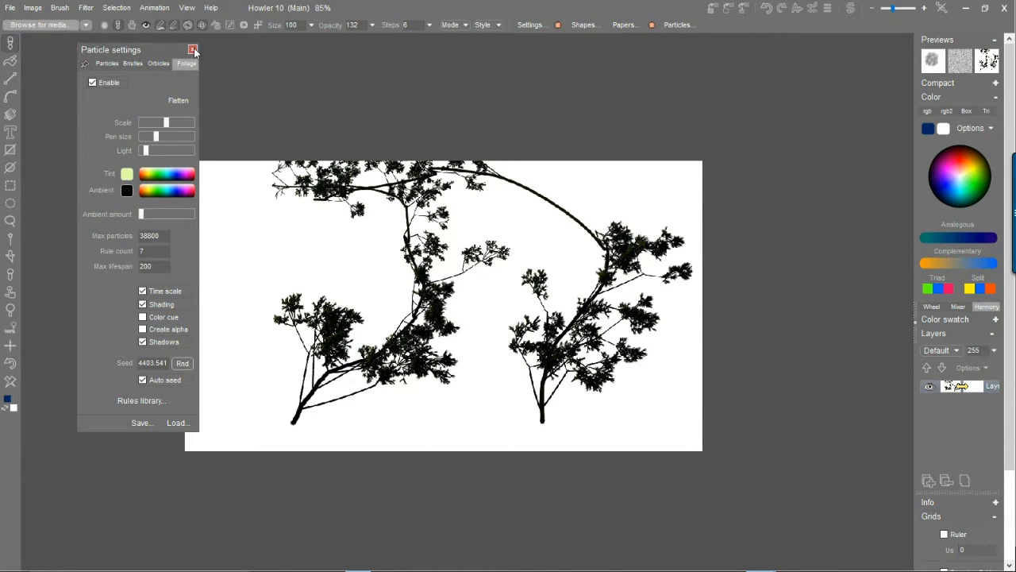
# - Disable foliage painting, close the particle settings and clear the canvas
pyautogui.click(92, 83)
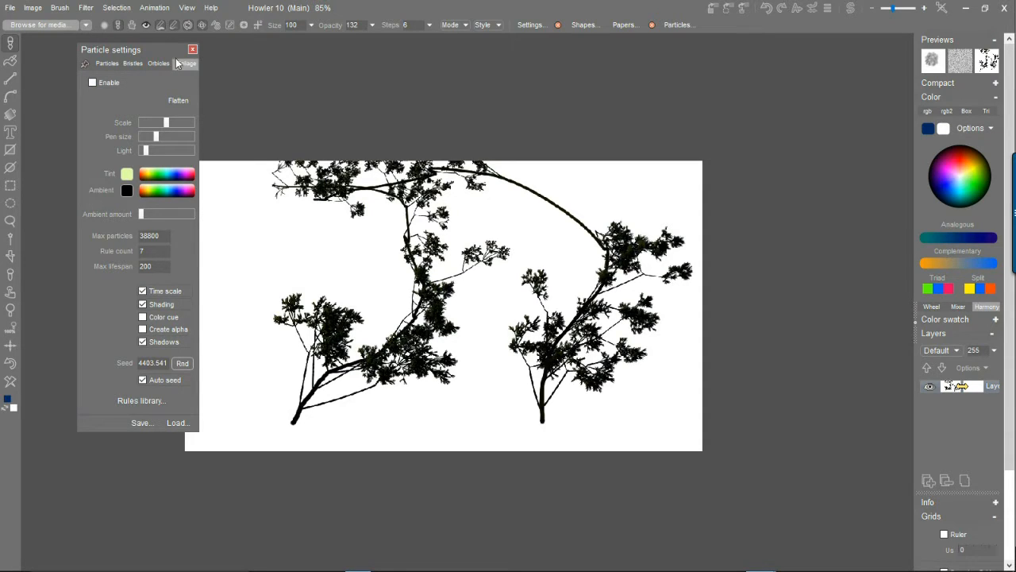
pyautogui.click(192, 51)
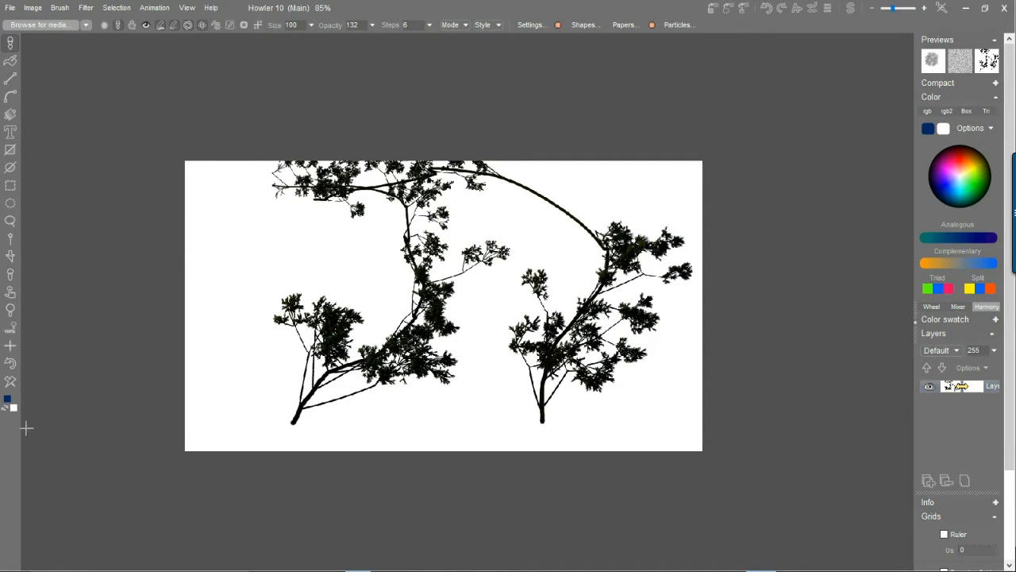
pyautogui.click(11, 382)
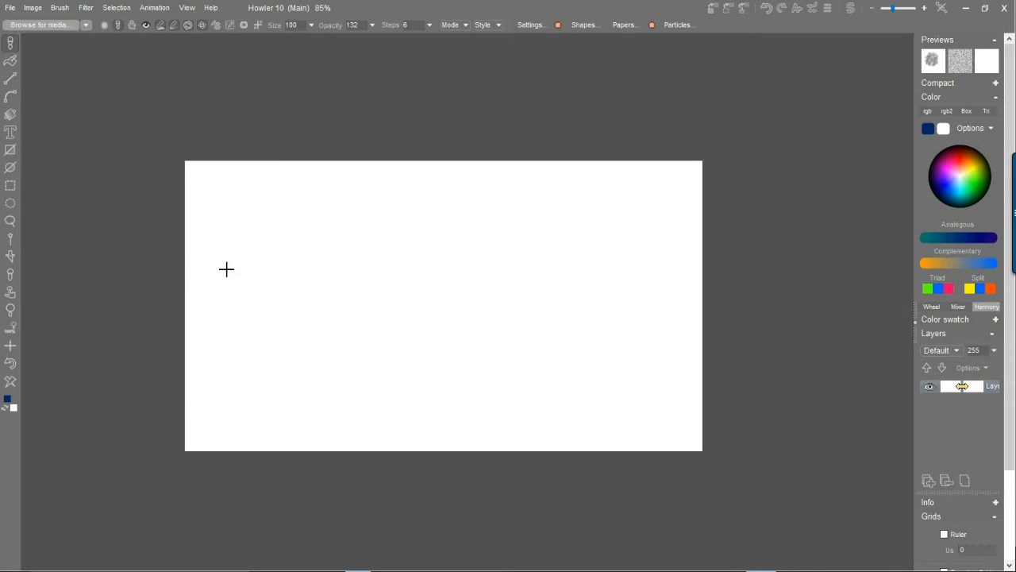
# - Choose the medium Simple brush and paint several freehand test strokes across the canvas
pyautogui.scroll(2, 227, 253)
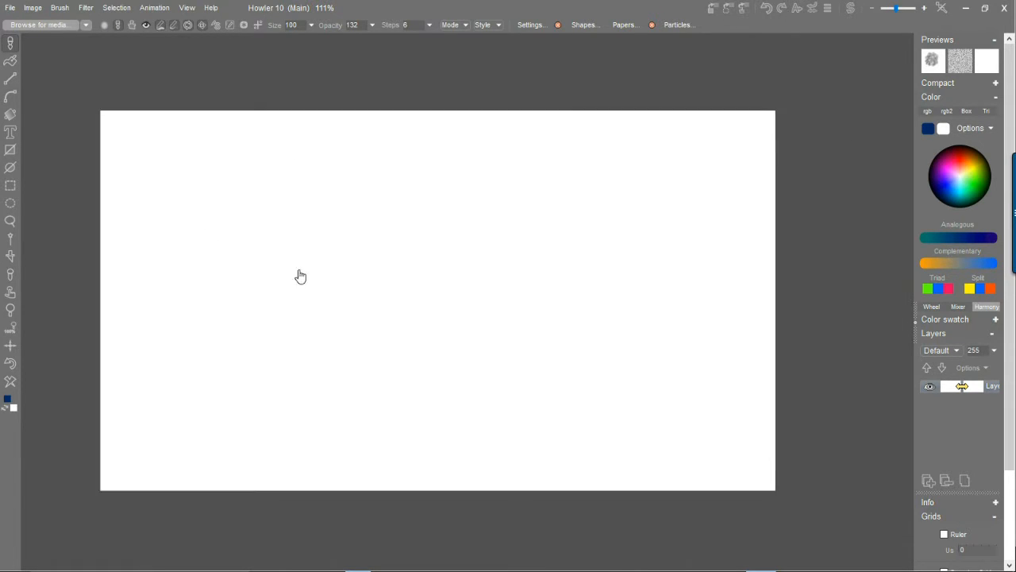
pyautogui.click(11, 46)
pyautogui.moveTo(44, 51)
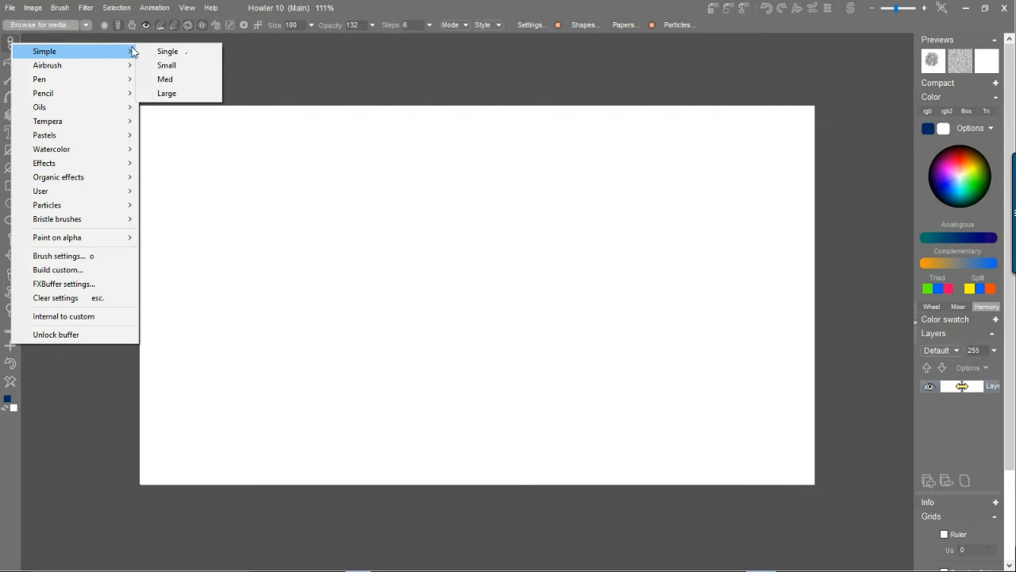
pyautogui.click(175, 81)
pyautogui.moveTo(269, 238)
pyautogui.mouseDown()
pyautogui.moveTo(413, 238)
pyautogui.moveTo(524, 220)
pyautogui.moveTo(433, 214)
pyautogui.mouseUp()
pyautogui.moveTo(330, 245)
pyautogui.mouseDown()
pyautogui.moveTo(404, 358)
pyautogui.moveTo(469, 396)
pyautogui.moveTo(601, 391)
pyautogui.mouseUp()
pyautogui.moveTo(367, 289); pyautogui.dragTo(573, 326)
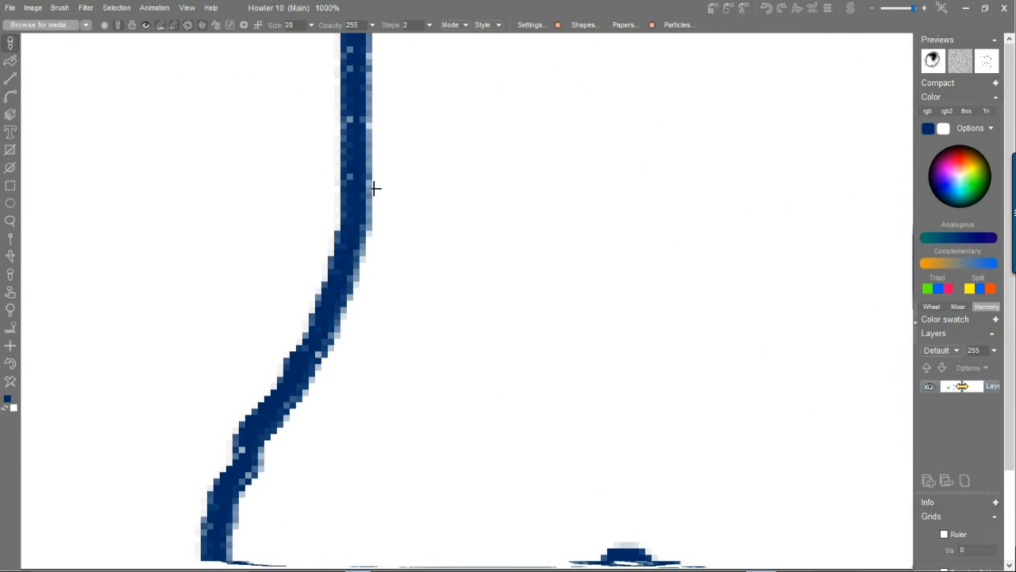
pyautogui.moveTo(348, 142); pyautogui.dragTo(652, 430)
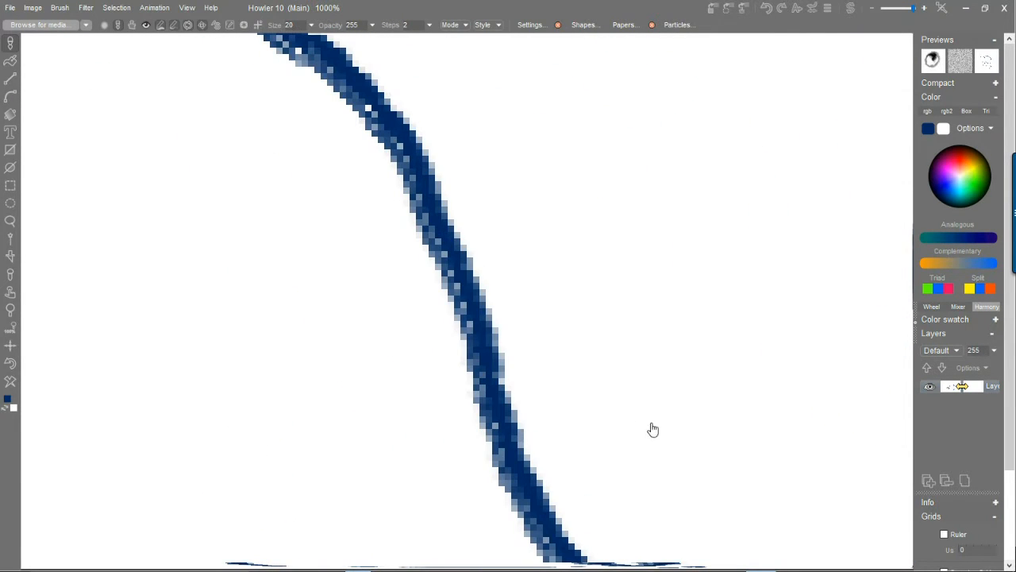
# - Choose the plus-sign brush shape, then paint two single stamps and a long wavy stroke beneath them
pyautogui.click(10, 44)
pyautogui.click(584, 25)
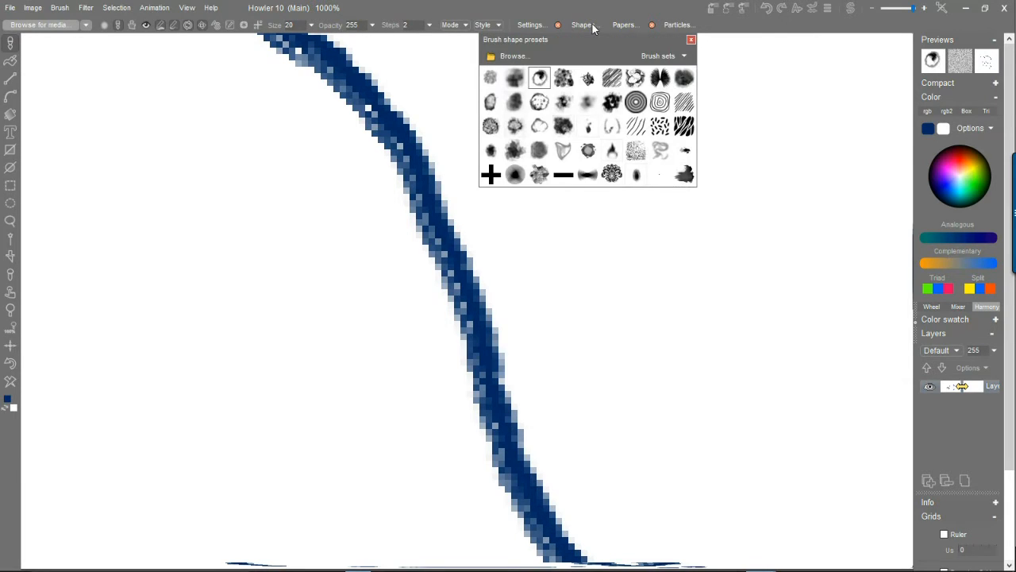
pyautogui.click(492, 181)
pyautogui.click(257, 208)
pyautogui.click(315, 251)
pyautogui.moveTo(238, 294)
pyautogui.mouseDown()
pyautogui.moveTo(443, 352)
pyautogui.moveTo(758, 340)
pyautogui.mouseUp()
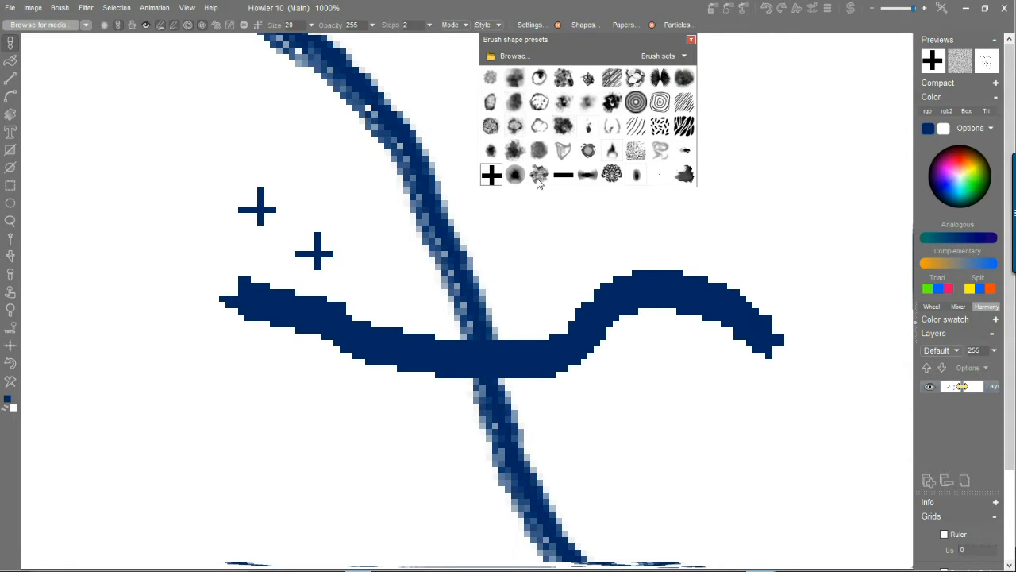
# - Switch to the soft oval blob brush shape, then paint two single stamps and a curved stroke below them
pyautogui.click(514, 99)
pyautogui.click(181, 143)
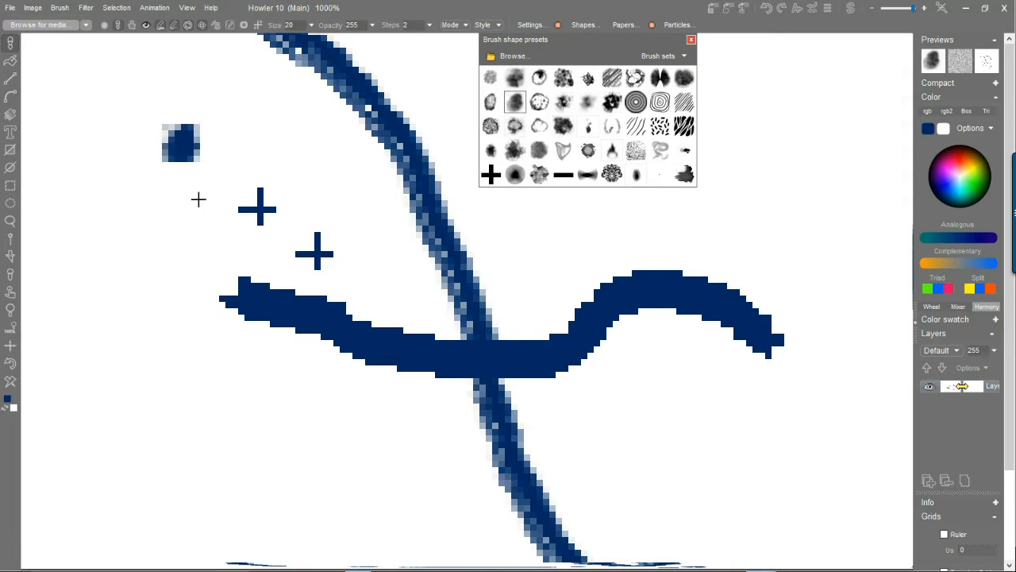
pyautogui.click(156, 207)
pyautogui.moveTo(99, 235)
pyautogui.mouseDown()
pyautogui.moveTo(119, 394)
pyautogui.moveTo(413, 531)
pyautogui.mouseUp()
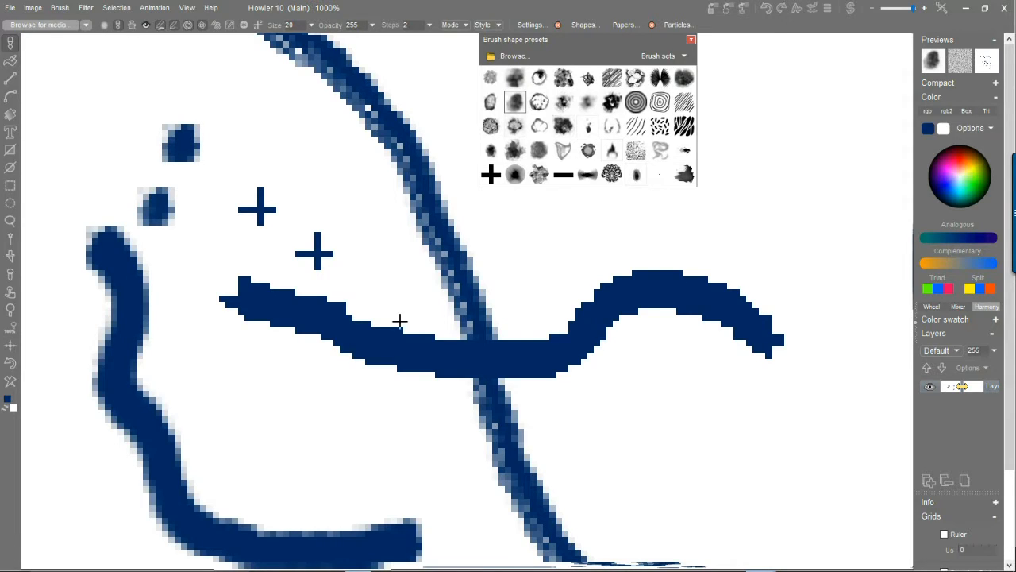
# - On a cleared canvas, paint one stroke with the oval blob shape and another with the rounded triangular outline shape
pyautogui.click(12, 381)
pyautogui.moveTo(156, 122)
pyautogui.mouseDown()
pyautogui.moveTo(251, 283)
pyautogui.moveTo(679, 500)
pyautogui.mouseUp()
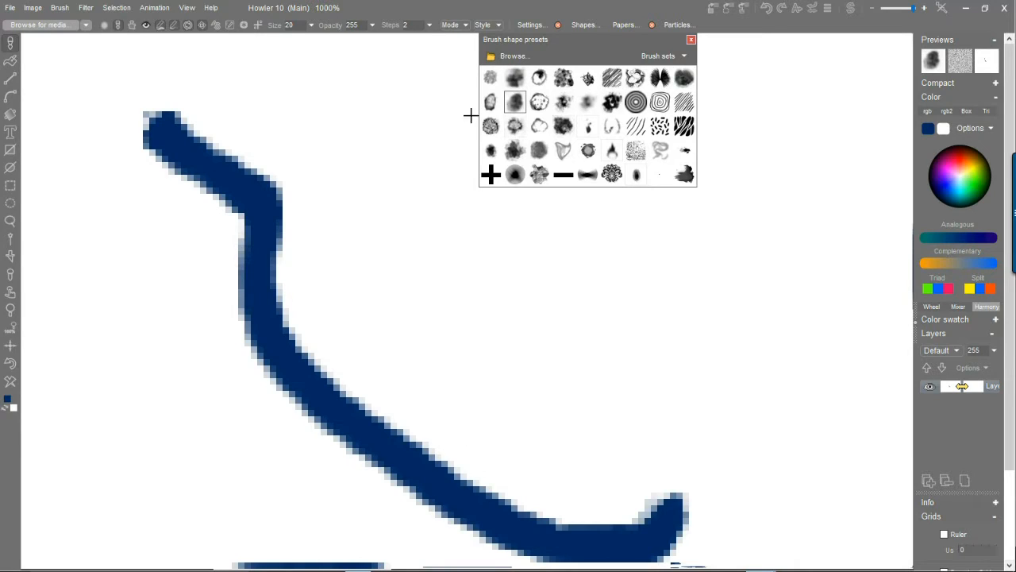
pyautogui.click(561, 151)
pyautogui.moveTo(328, 122); pyautogui.dragTo(684, 306)
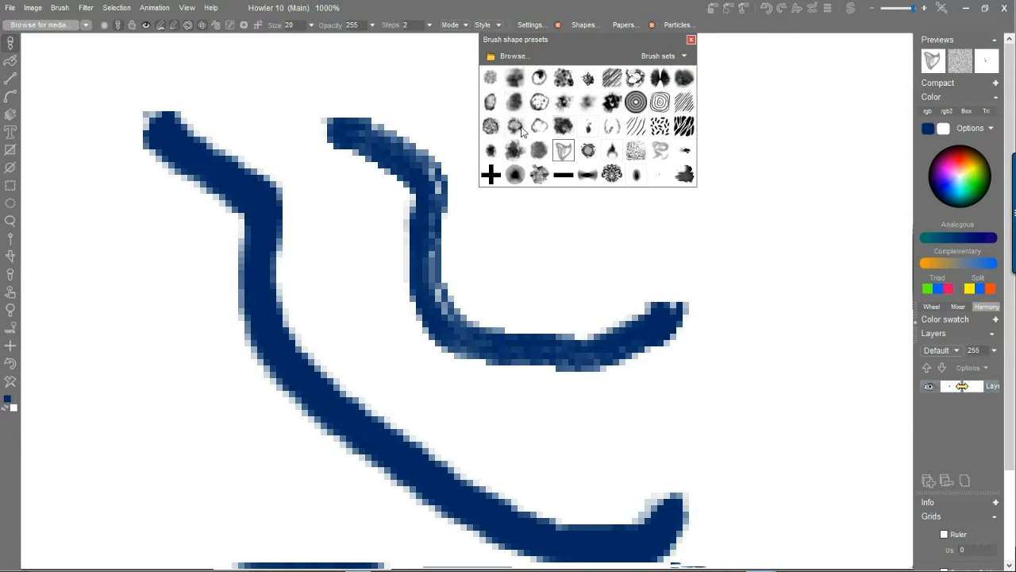
# - Choose the horizontal bar brush shape, then paint three single stamps and a long wavy calligraphic stroke across the canvas
pyautogui.click(491, 175)
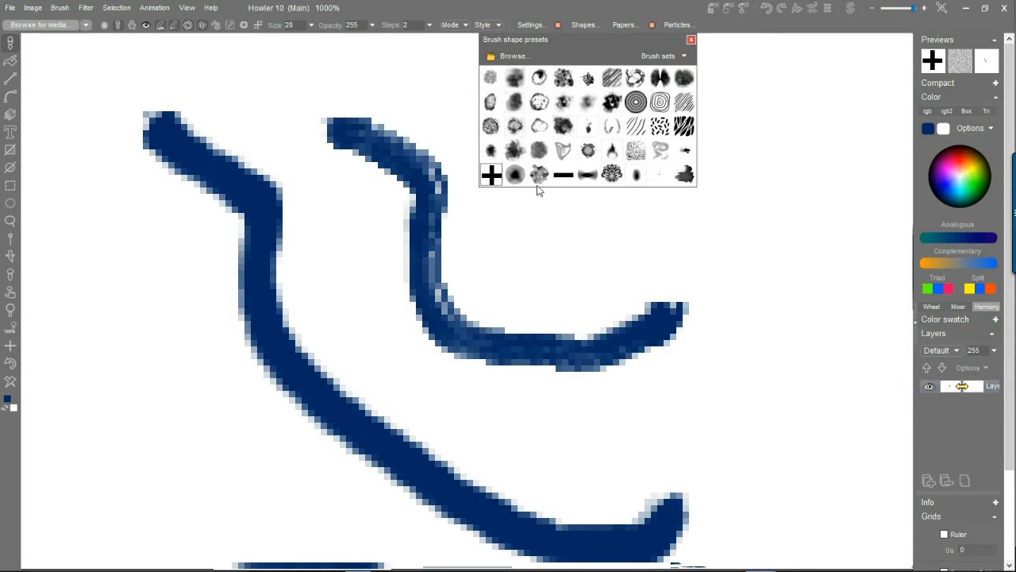
pyautogui.click(562, 176)
pyautogui.click(682, 241)
pyautogui.click(752, 209)
pyautogui.click(781, 267)
pyautogui.moveTo(107, 232)
pyautogui.mouseDown()
pyautogui.moveTo(323, 424)
pyautogui.moveTo(905, 357)
pyautogui.mouseUp()
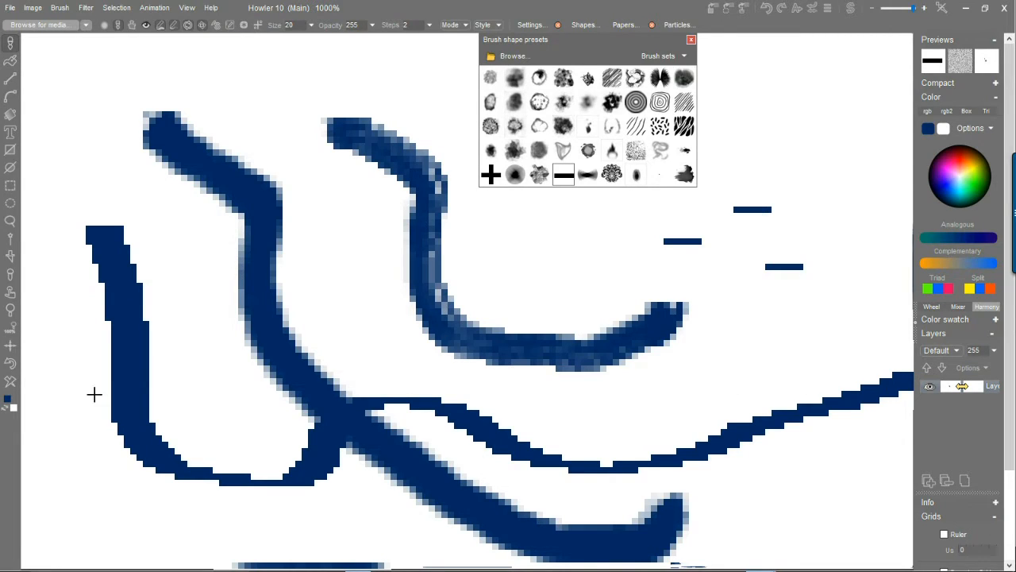
# - Clear the canvas and paint curved and short test strokes with the horizontal bar brush shape
pyautogui.click(11, 386)
pyautogui.moveTo(208, 191)
pyautogui.mouseDown()
pyautogui.moveTo(301, 204)
pyautogui.moveTo(644, 320)
pyautogui.moveTo(334, 437)
pyautogui.moveTo(204, 307)
pyautogui.moveTo(295, 317)
pyautogui.mouseUp()
pyautogui.moveTo(327, 372); pyautogui.dragTo(390, 387)
pyautogui.moveTo(517, 405)
pyautogui.mouseDown()
pyautogui.moveTo(556, 406)
pyautogui.moveTo(619, 381)
pyautogui.mouseUp()
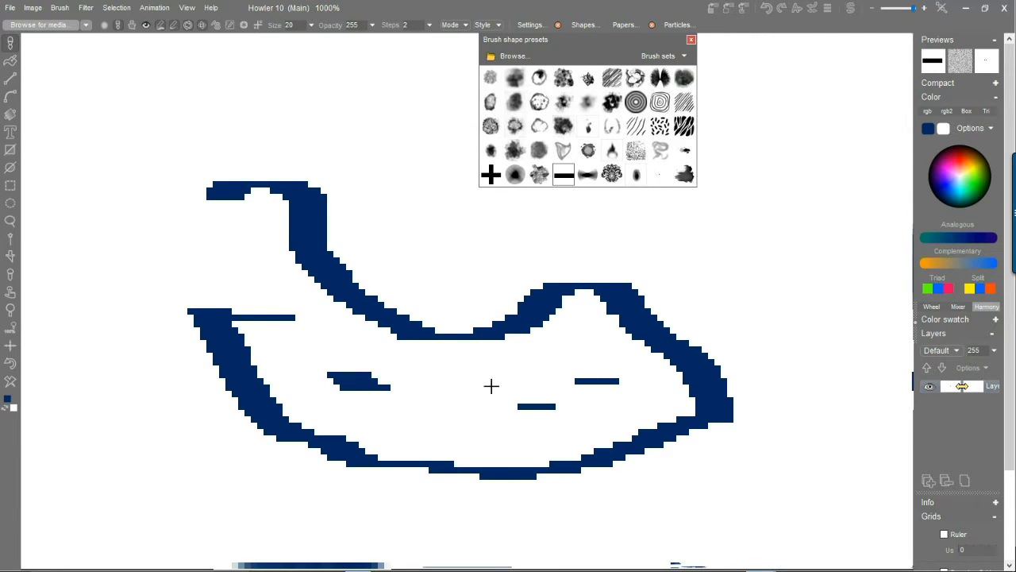
# - Paint more short dashes and one long straight horizontal line with the horizontal bar brush shape
pyautogui.moveTo(491, 386); pyautogui.dragTo(441, 350)
pyautogui.moveTo(397, 254); pyautogui.dragTo(435, 254)
pyautogui.moveTo(480, 250); pyautogui.dragTo(524, 250)
pyautogui.moveTo(594, 248); pyautogui.dragTo(645, 248)
pyautogui.moveTo(683, 286); pyautogui.dragTo(720, 286)
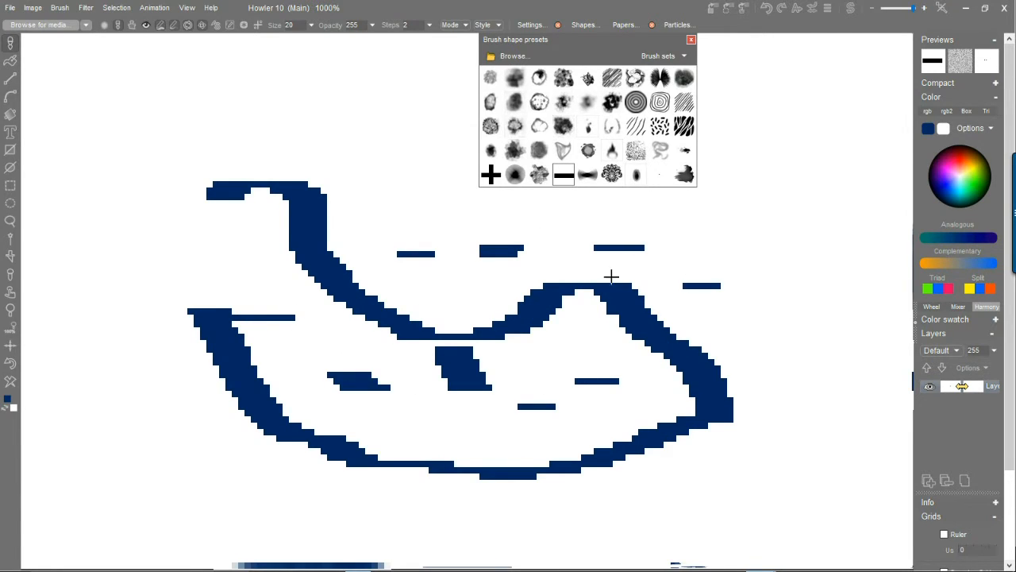
pyautogui.moveTo(508, 294); pyautogui.dragTo(465, 292)
pyautogui.moveTo(433, 232); pyautogui.dragTo(411, 229)
pyautogui.moveTo(477, 219); pyautogui.dragTo(746, 216)
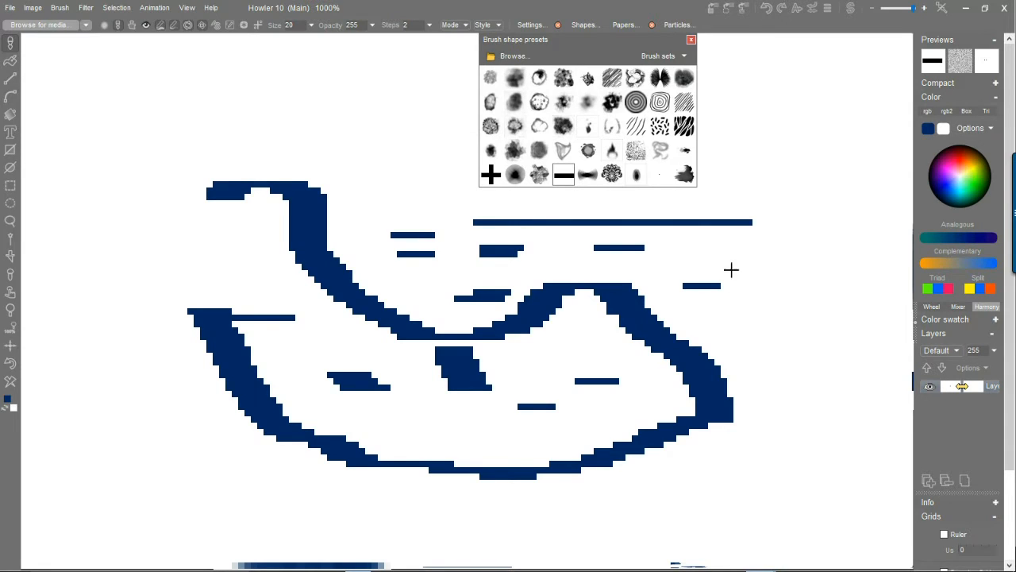
# - Load the Alternates brush set, choose the soft round starburst shape, and paint two single stamps and a long angular stroke
pyautogui.scroll(-2, 392, 161)
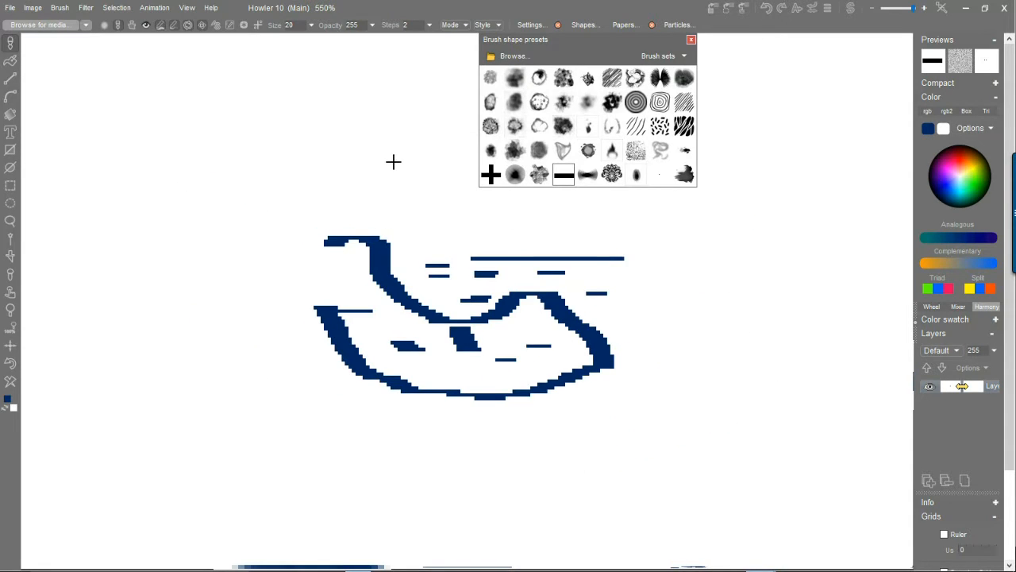
pyautogui.click(679, 58)
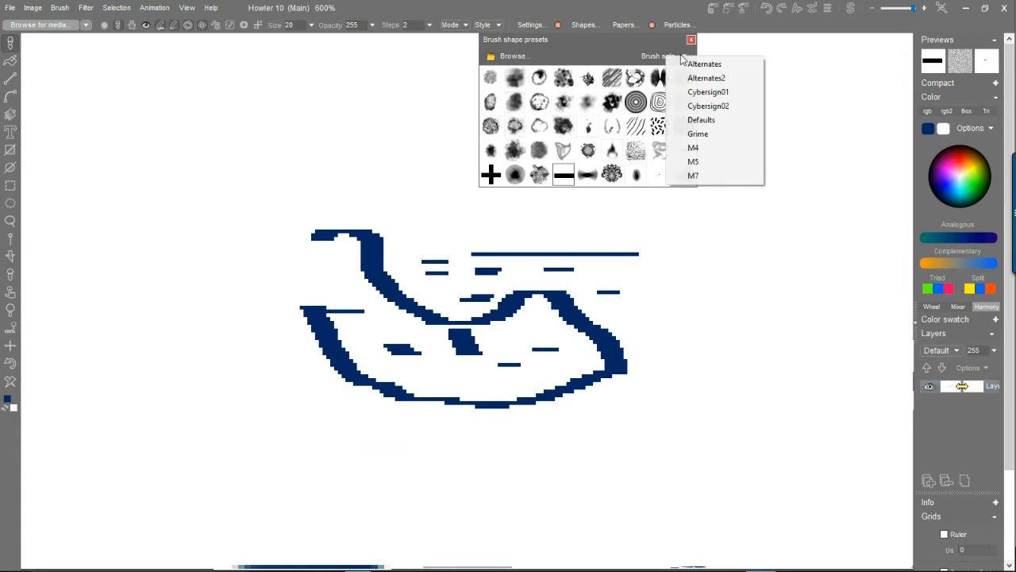
pyautogui.click(722, 65)
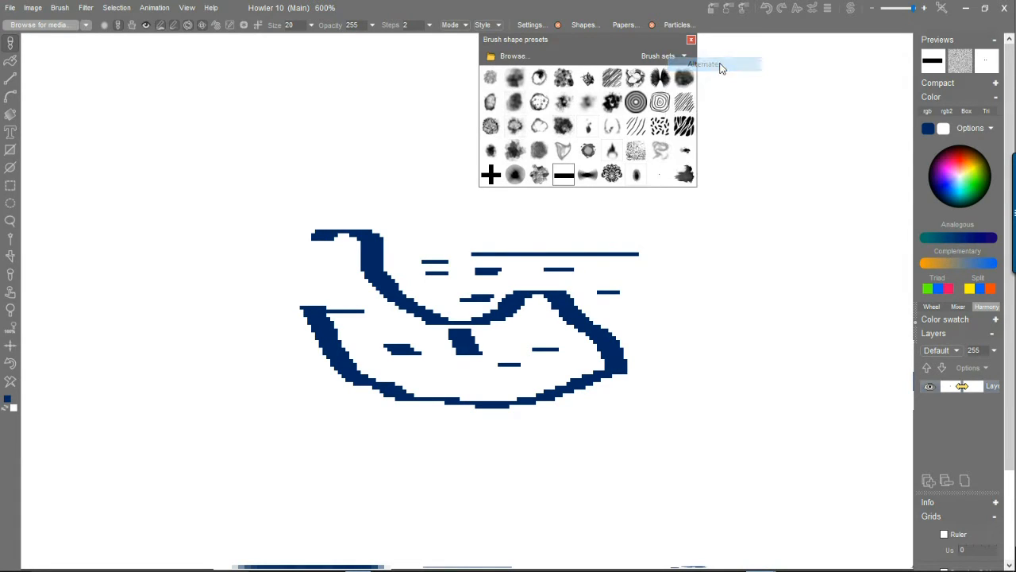
pyautogui.click(686, 151)
pyautogui.click(243, 145)
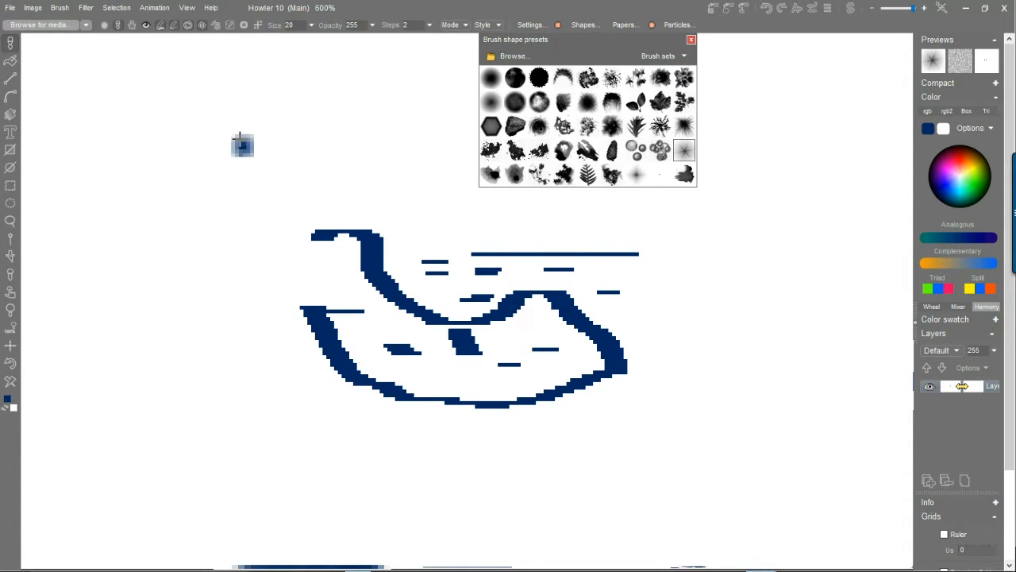
pyautogui.click(337, 173)
pyautogui.moveTo(238, 216)
pyautogui.mouseDown()
pyautogui.moveTo(220, 447)
pyautogui.moveTo(353, 380)
pyautogui.mouseUp()
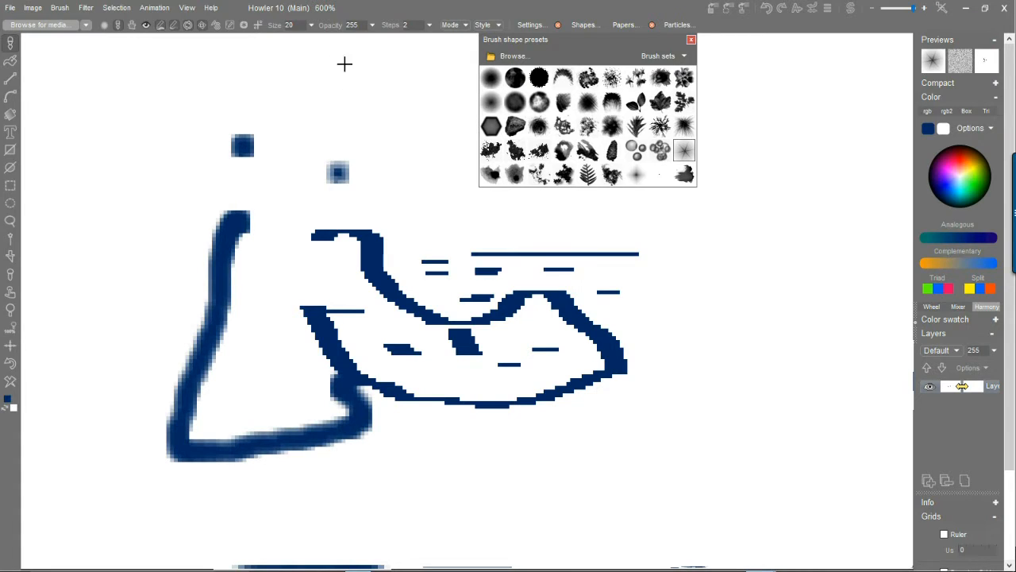
# - Set the brush size to 100, then paint single starburst stamps and a thick stroke across the canvas
pyautogui.click(311, 24)
pyautogui.moveTo(252, 41); pyautogui.dragTo(284, 41)
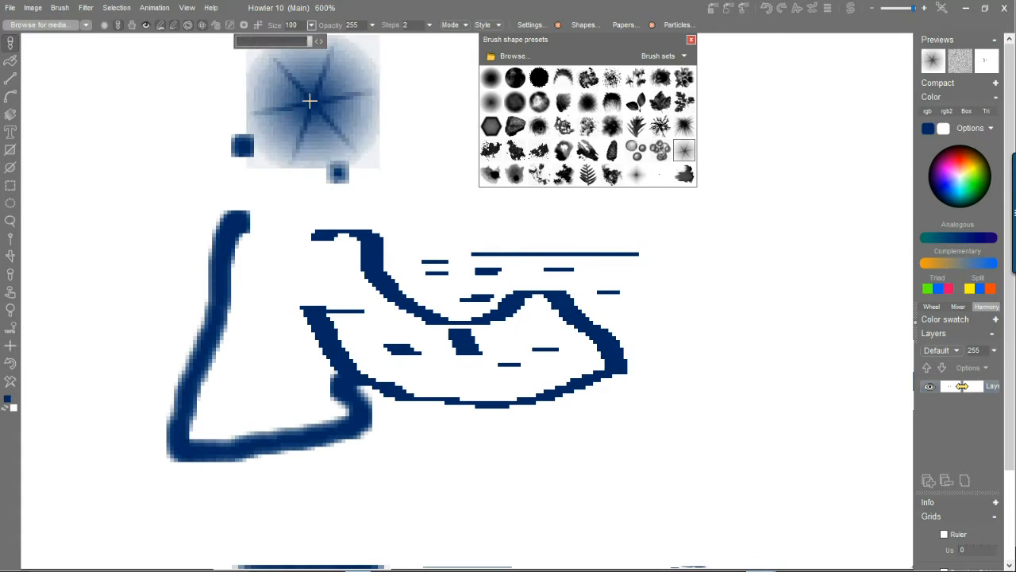
pyautogui.click(431, 247)
pyautogui.click(714, 335)
pyautogui.moveTo(561, 438)
pyautogui.mouseDown()
pyautogui.moveTo(340, 386)
pyautogui.moveTo(185, 224)
pyautogui.mouseUp()
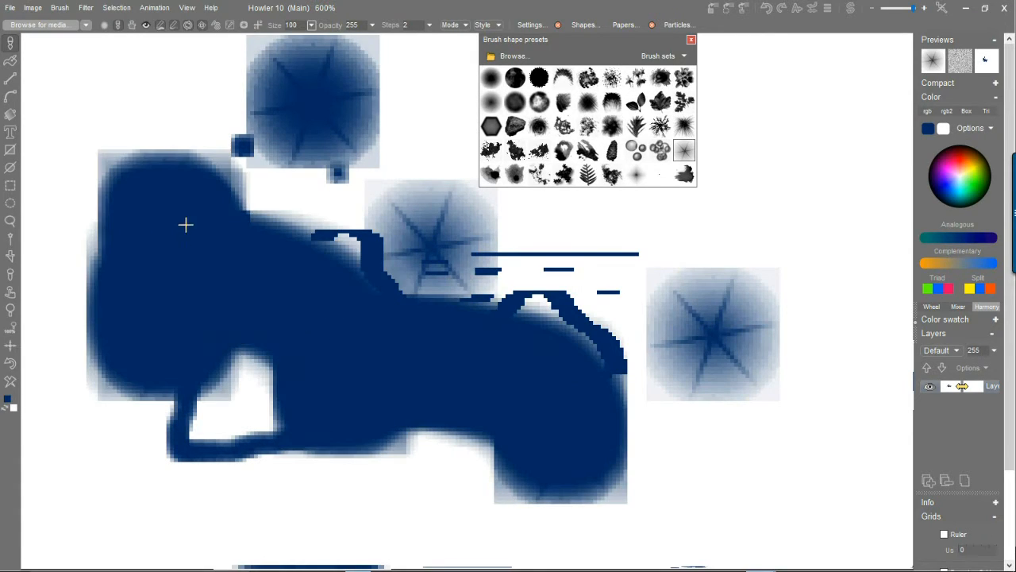
pyautogui.moveTo(204, 126); pyautogui.dragTo(194, 119)
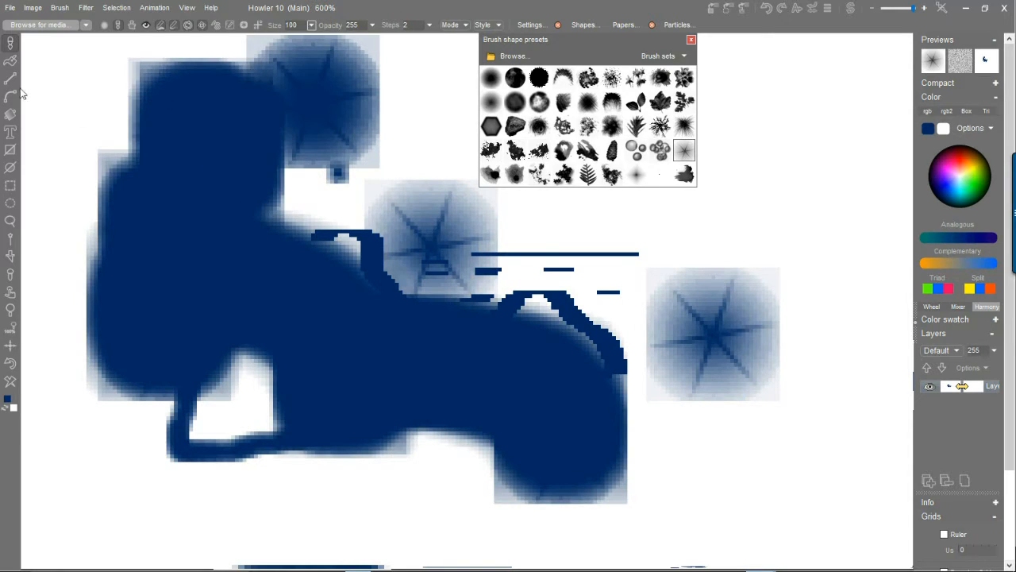
# - Switch to the Flowery preset from Organic effects and paint several multicoloured blue flower strokes around the existing shapes
pyautogui.click(11, 43)
pyautogui.moveTo(70, 76)
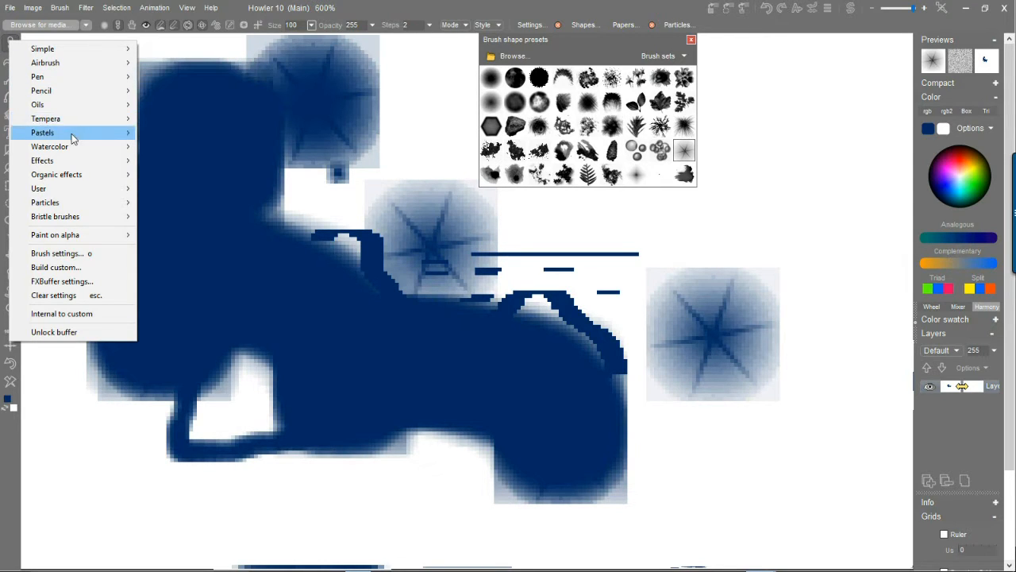
pyautogui.moveTo(74, 164)
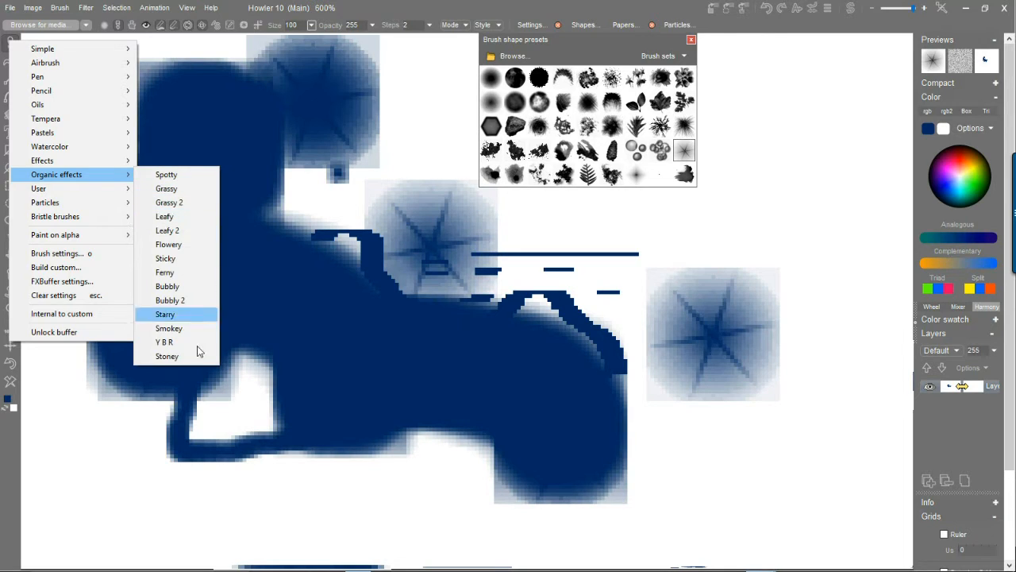
pyautogui.click(187, 245)
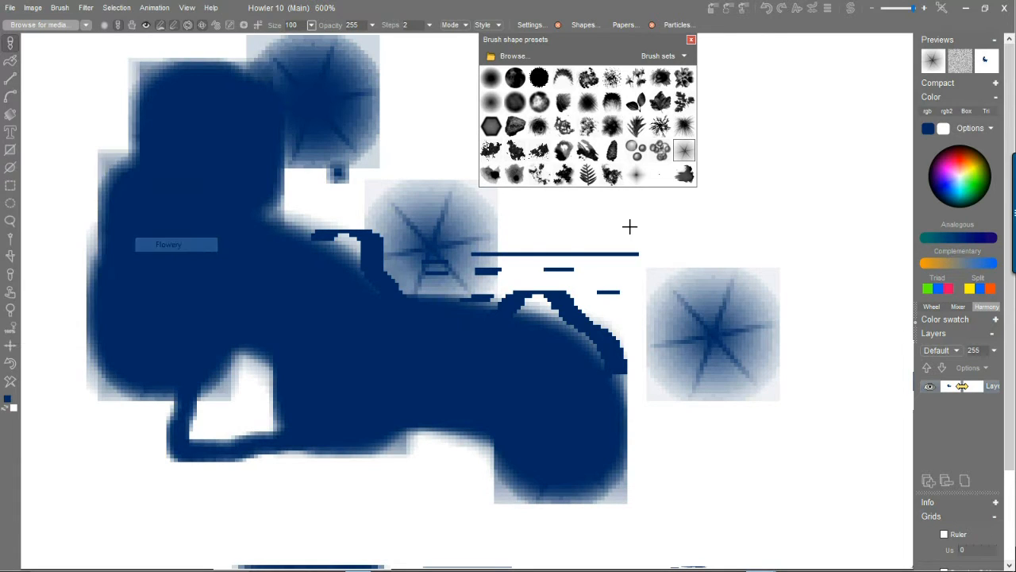
pyautogui.moveTo(628, 227)
pyautogui.mouseDown()
pyautogui.moveTo(664, 225)
pyautogui.moveTo(805, 172)
pyautogui.moveTo(699, 256)
pyautogui.mouseUp()
pyautogui.scroll(-3, 698, 256)
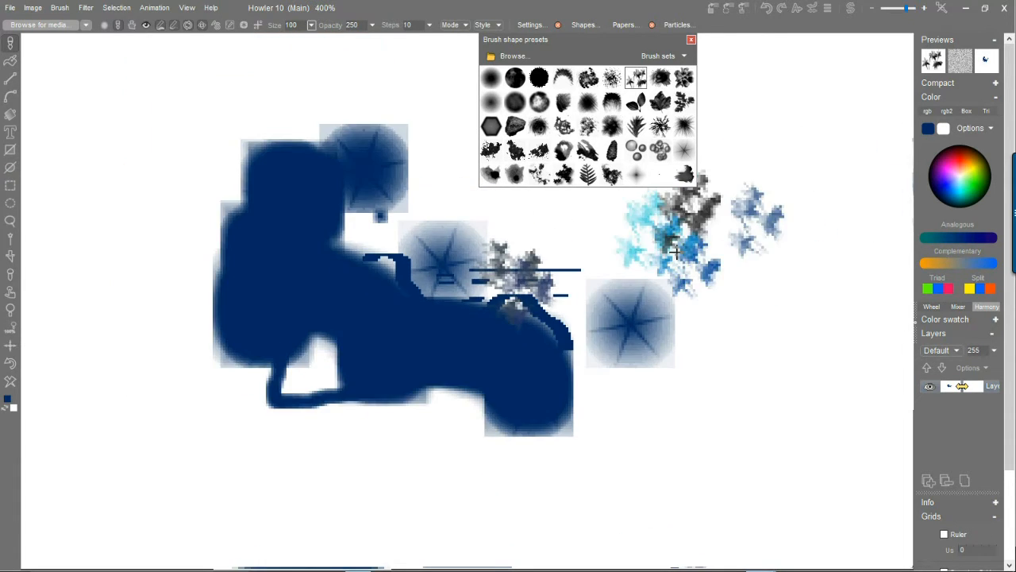
pyautogui.moveTo(182, 151)
pyautogui.mouseDown()
pyautogui.moveTo(214, 281)
pyautogui.moveTo(322, 425)
pyautogui.mouseUp()
pyautogui.moveTo(271, 180)
pyautogui.mouseDown()
pyautogui.moveTo(293, 262)
pyautogui.moveTo(347, 87)
pyautogui.moveTo(354, 234)
pyautogui.moveTo(395, 327)
pyautogui.mouseUp()
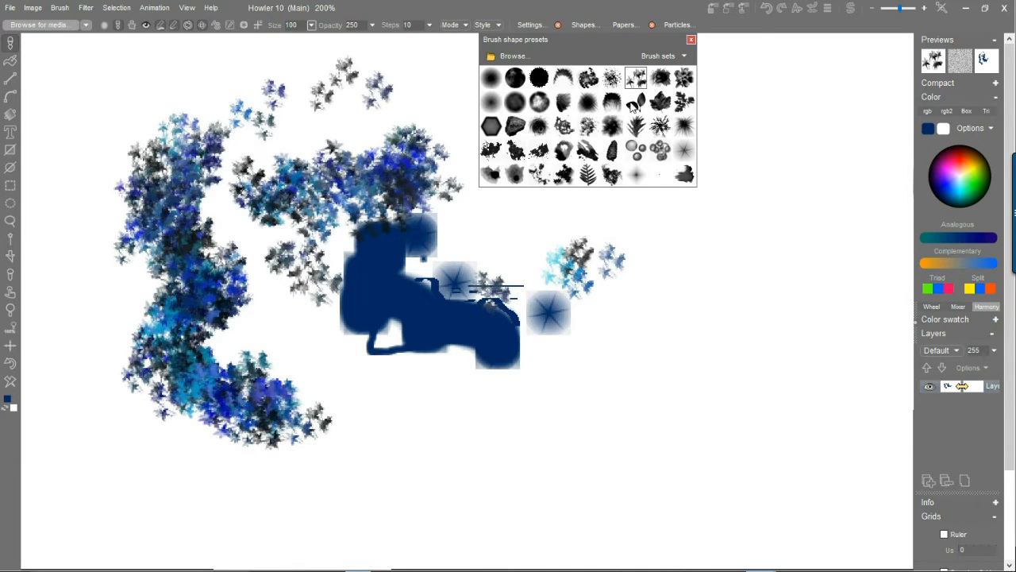
# - Load the Defaults brush set, choose the five-petal flower shape, and paint a few scattered flowers on blank canvas
pyautogui.click(685, 58)
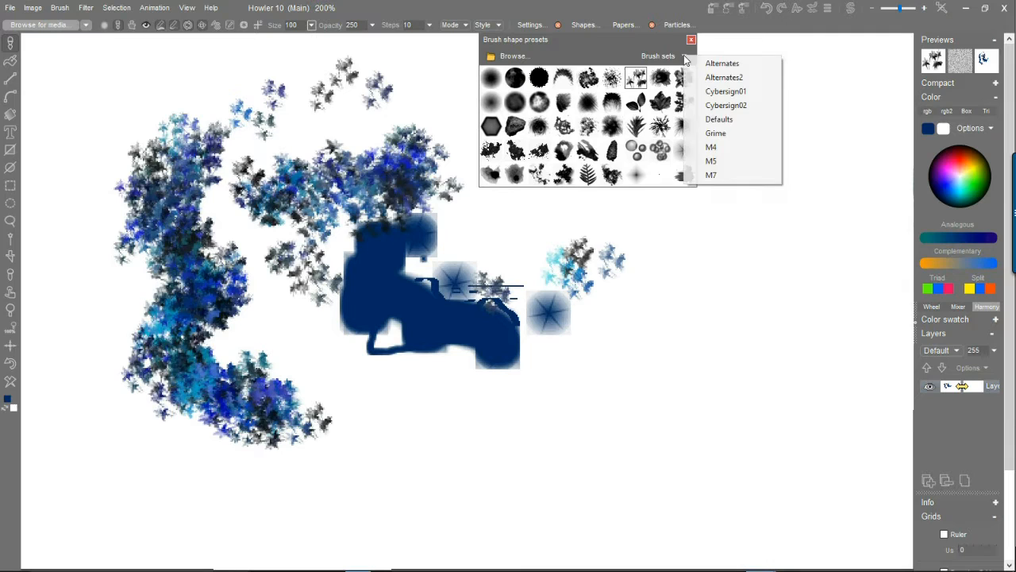
pyautogui.click(731, 119)
pyautogui.click(636, 78)
pyautogui.click(723, 238)
pyautogui.click(805, 213)
pyautogui.moveTo(805, 213); pyautogui.dragTo(778, 295)
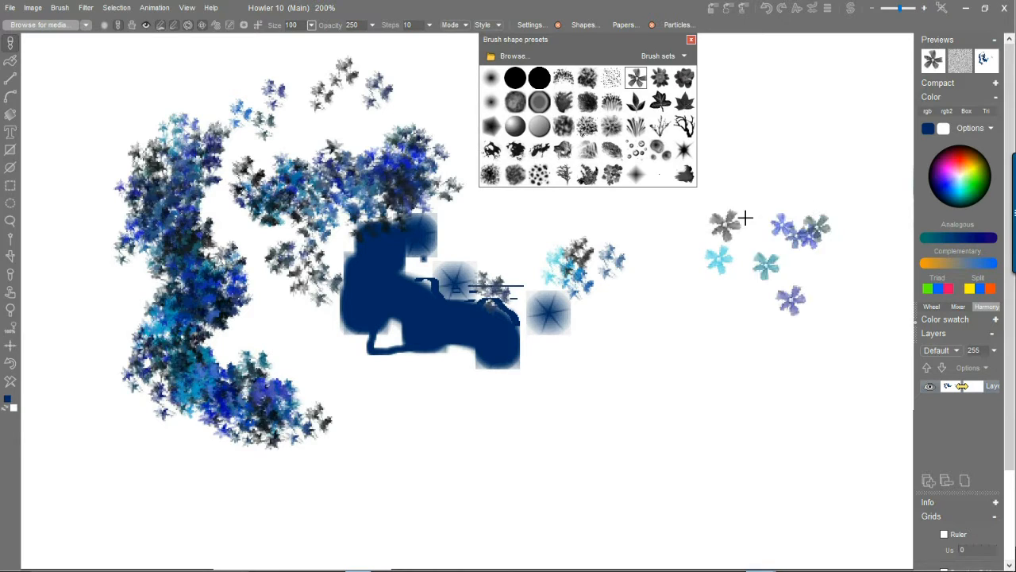
# - Paint scattered flowers with the daisy-like brush shape, then several more with the full, rounded blossom shape
pyautogui.click(661, 79)
pyautogui.moveTo(794, 76)
pyautogui.mouseDown()
pyautogui.moveTo(819, 100)
pyautogui.moveTo(841, 179)
pyautogui.mouseUp()
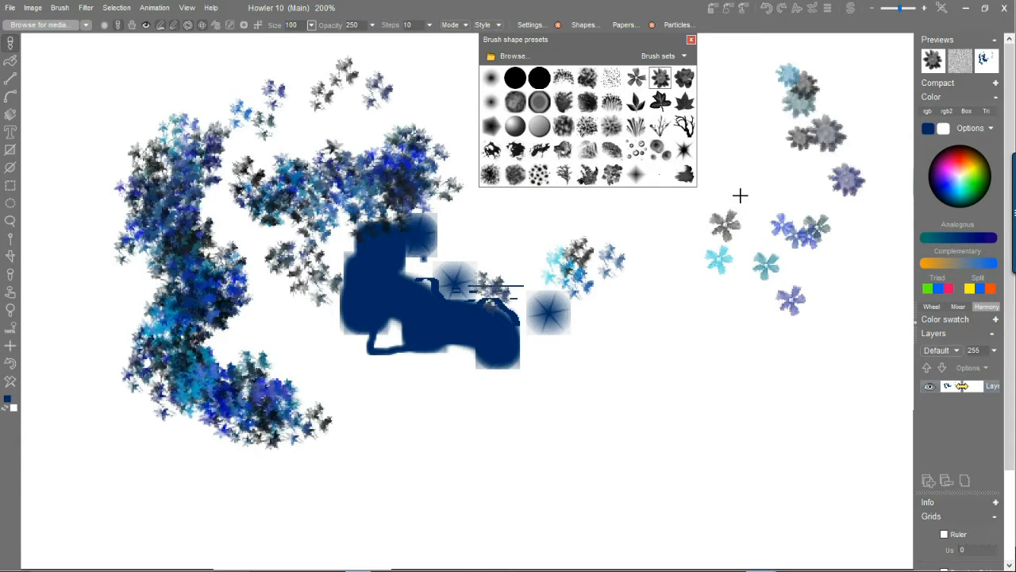
pyautogui.click(702, 173)
pyautogui.click(684, 78)
pyautogui.moveTo(675, 281); pyautogui.dragTo(647, 294)
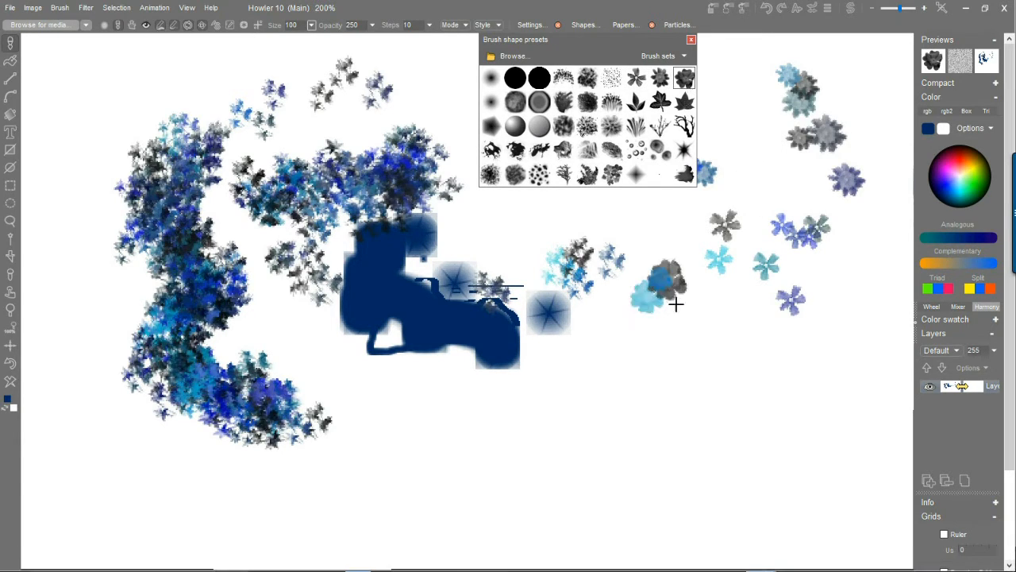
pyautogui.click(706, 340)
pyautogui.click(706, 392)
# - Paint a stroke with the lobed leaf cluster shape, then several broad strokes with the maple leaf shape
pyautogui.click(660, 102)
pyautogui.moveTo(865, 313)
pyautogui.mouseDown()
pyautogui.moveTo(897, 349)
pyautogui.moveTo(758, 386)
pyautogui.mouseUp()
pyautogui.click(684, 102)
pyautogui.moveTo(683, 389)
pyautogui.mouseDown()
pyautogui.moveTo(572, 444)
pyautogui.moveTo(318, 420)
pyautogui.mouseUp()
pyautogui.click(739, 278)
pyautogui.moveTo(740, 293); pyautogui.dragTo(611, 337)
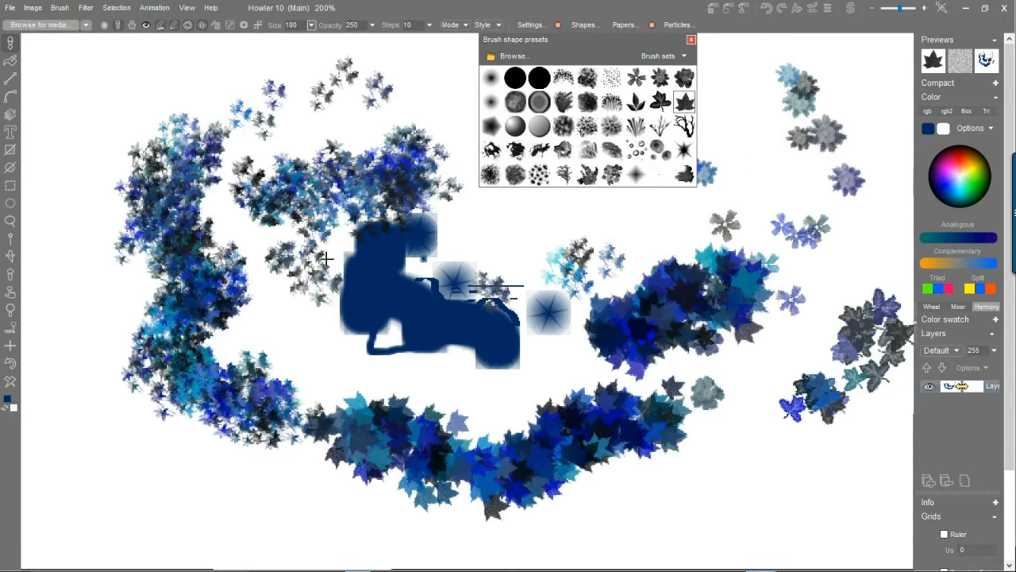
pyautogui.moveTo(86, 111); pyautogui.dragTo(79, 238)
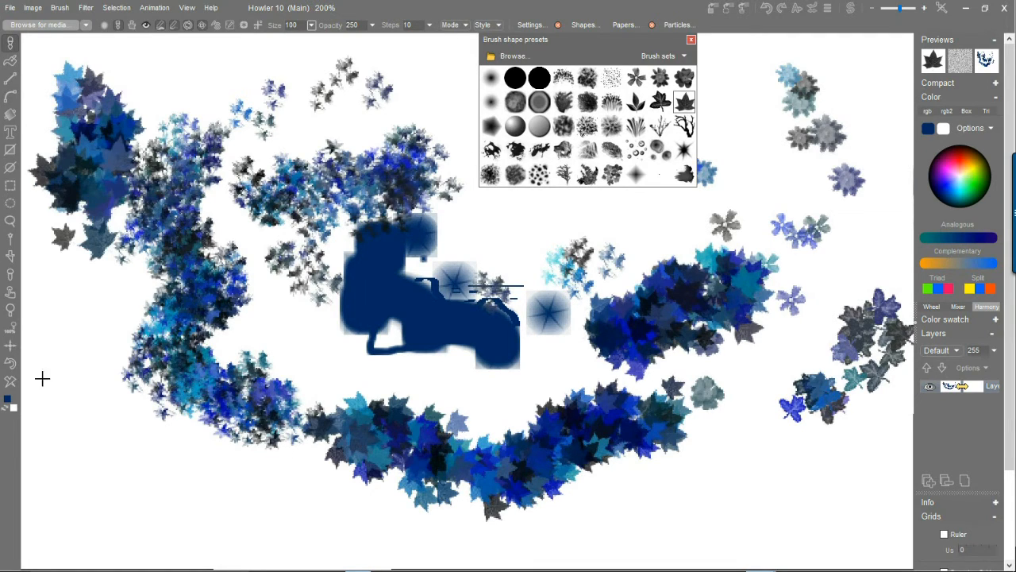
# - Paint a maple leaf stroke in green, then change the colour to orange and paint long autumn-leaf strokes
pyautogui.click(986, 173)
pyautogui.moveTo(726, 298)
pyautogui.mouseDown()
pyautogui.moveTo(445, 317)
pyautogui.moveTo(202, 266)
pyautogui.moveTo(152, 276)
pyautogui.mouseUp()
pyautogui.click(968, 155)
pyautogui.moveTo(479, 433)
pyautogui.mouseDown()
pyautogui.moveTo(227, 433)
pyautogui.moveTo(116, 176)
pyautogui.mouseUp()
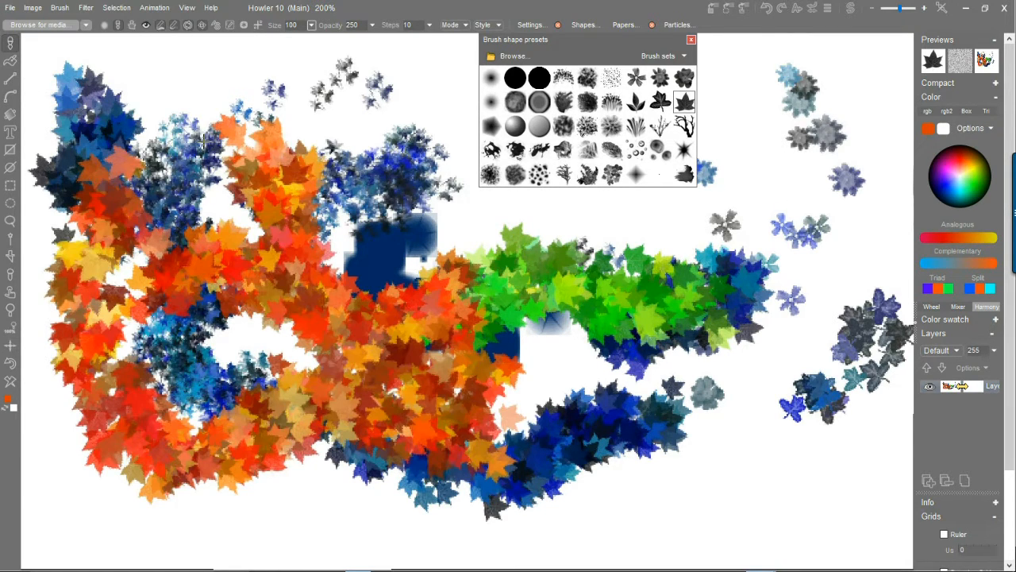
pyautogui.click(11, 44)
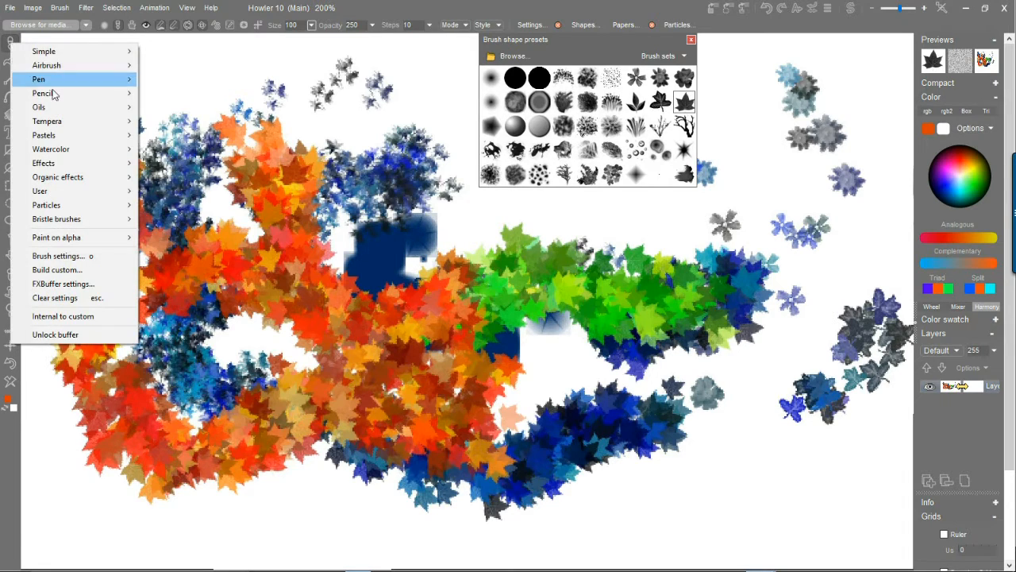
pyautogui.moveTo(68, 66)
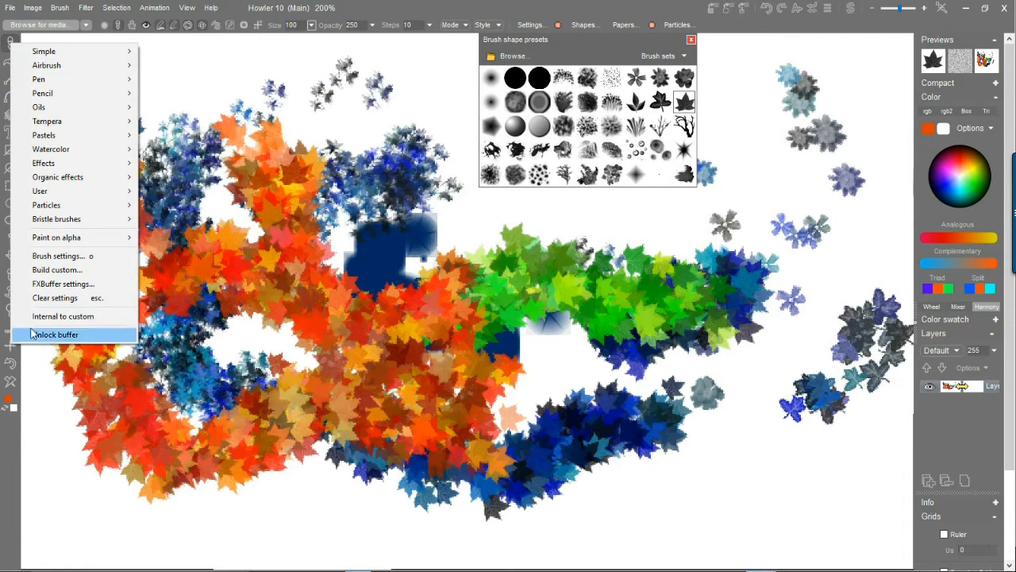
# - Clear the painted canvas and paint a dense cluster of orange maple leaves with a few loose leaves around it
pyautogui.moveTo(251, 42); pyautogui.dragTo(245, 75)
pyautogui.moveTo(346, 123)
pyautogui.mouseDown()
pyautogui.moveTo(433, 344)
pyautogui.moveTo(524, 425)
pyautogui.mouseUp()
pyautogui.click(9, 382)
pyautogui.moveTo(317, 289)
pyautogui.mouseDown()
pyautogui.moveTo(286, 305)
pyautogui.moveTo(271, 397)
pyautogui.mouseUp()
pyautogui.moveTo(344, 348)
pyautogui.mouseDown()
pyautogui.moveTo(370, 402)
pyautogui.moveTo(387, 307)
pyautogui.moveTo(318, 301)
pyautogui.moveTo(342, 461)
pyautogui.mouseUp()
pyautogui.moveTo(196, 290)
pyautogui.mouseDown()
pyautogui.moveTo(234, 455)
pyautogui.moveTo(305, 458)
pyautogui.mouseUp()
pyautogui.moveTo(407, 472); pyautogui.dragTo(411, 466)
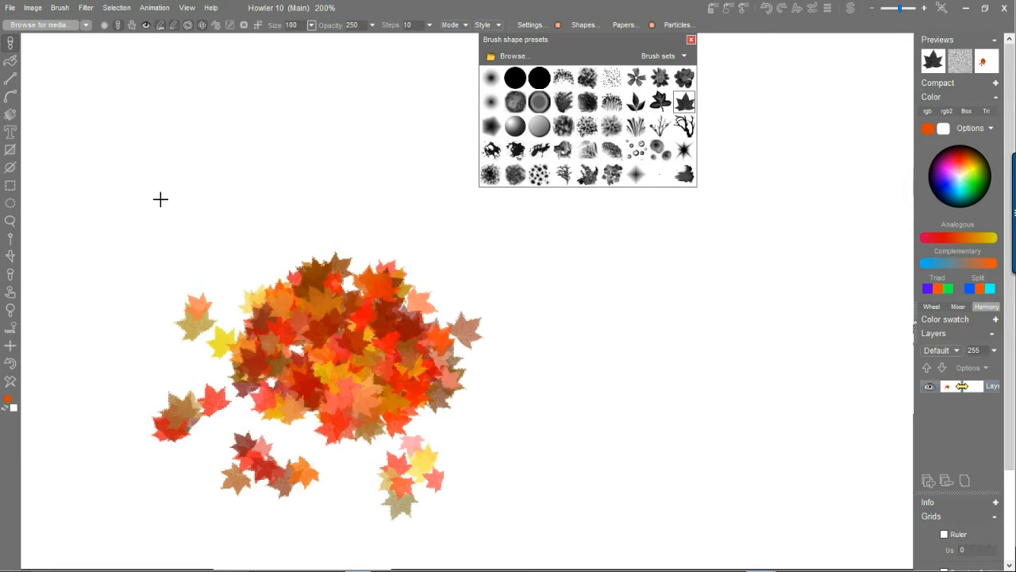
# - Capture the maple leaf cluster as a custom brush with the brush selector and paint overlapping leaf clusters across the canvas
pyautogui.click(10, 257)
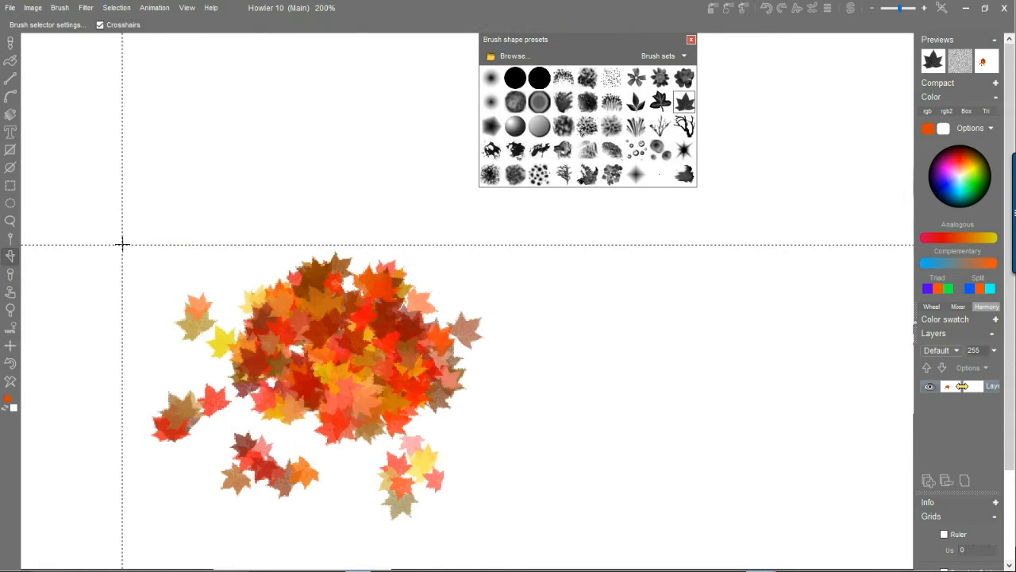
pyautogui.moveTo(501, 544); pyautogui.dragTo(512, 543)
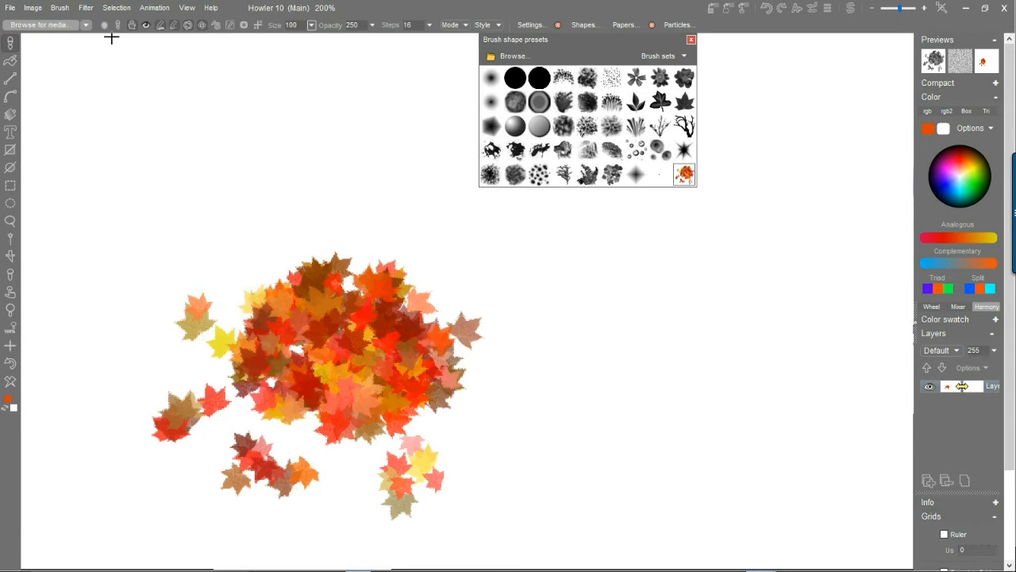
pyautogui.click(59, 7)
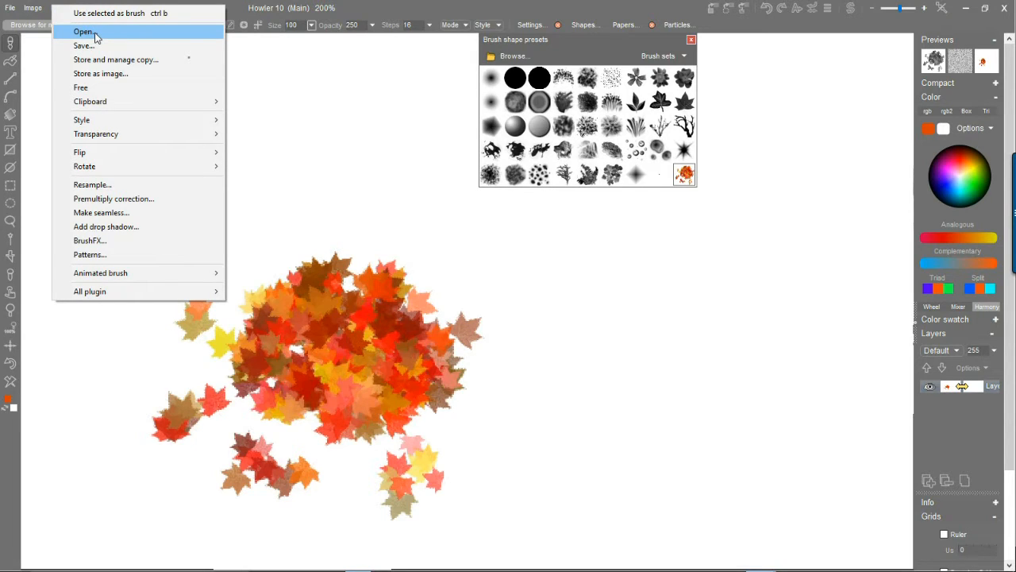
pyautogui.moveTo(577, 304)
pyautogui.mouseDown()
pyautogui.moveTo(508, 333)
pyautogui.moveTo(333, 222)
pyautogui.moveTo(206, 206)
pyautogui.moveTo(347, 347)
pyautogui.moveTo(712, 390)
pyautogui.moveTo(775, 336)
pyautogui.moveTo(499, 370)
pyautogui.mouseUp()
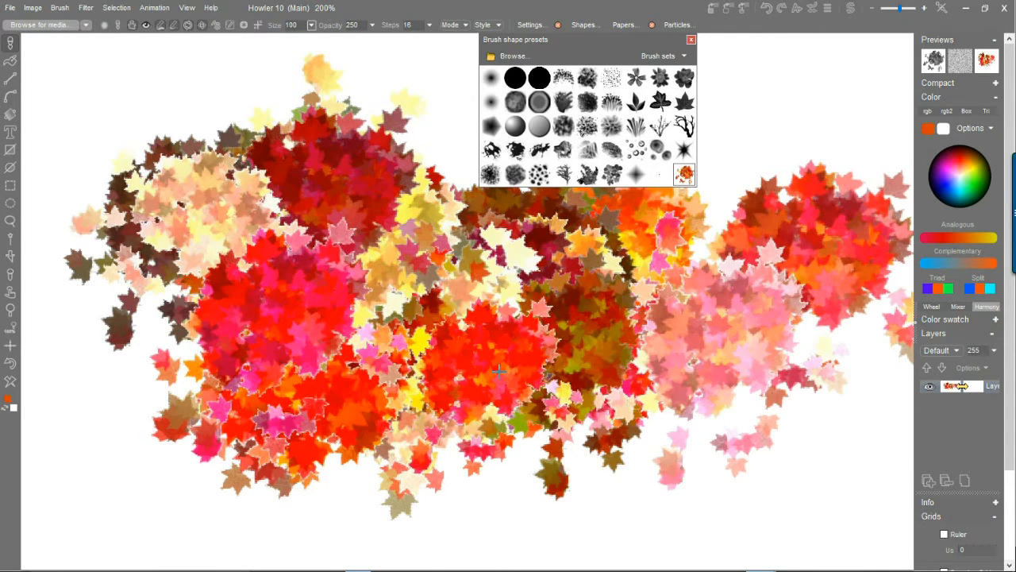
pyautogui.moveTo(200, 131); pyautogui.dragTo(270, 179)
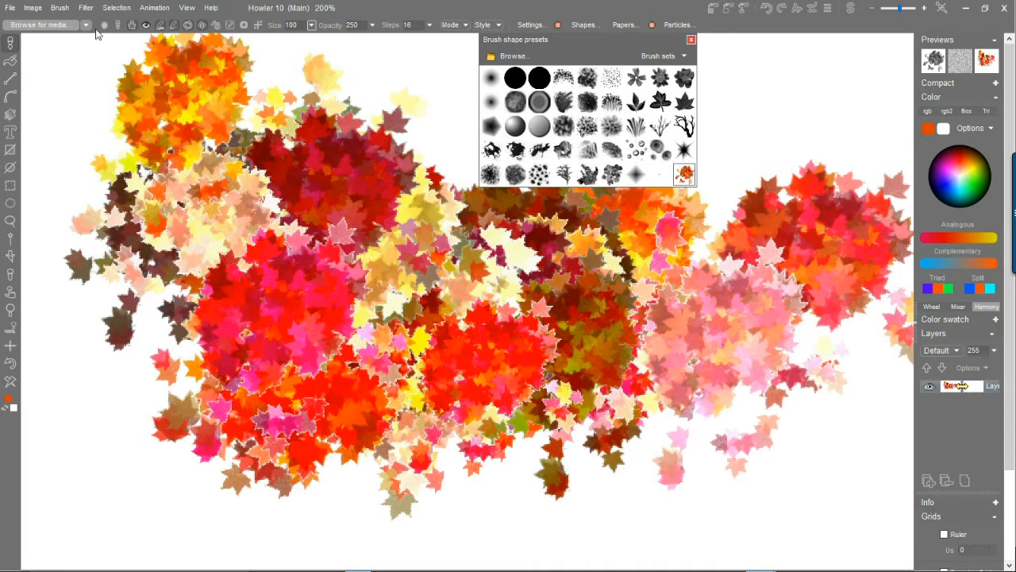
# - Open the Store and manage copy window for the custom leaf brush
pyautogui.click(59, 7)
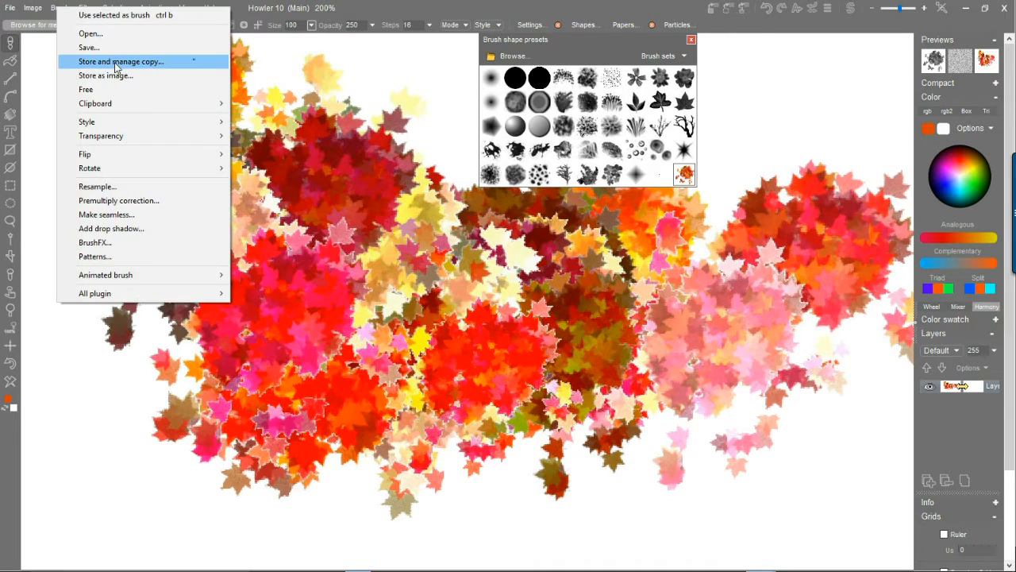
pyautogui.click(101, 63)
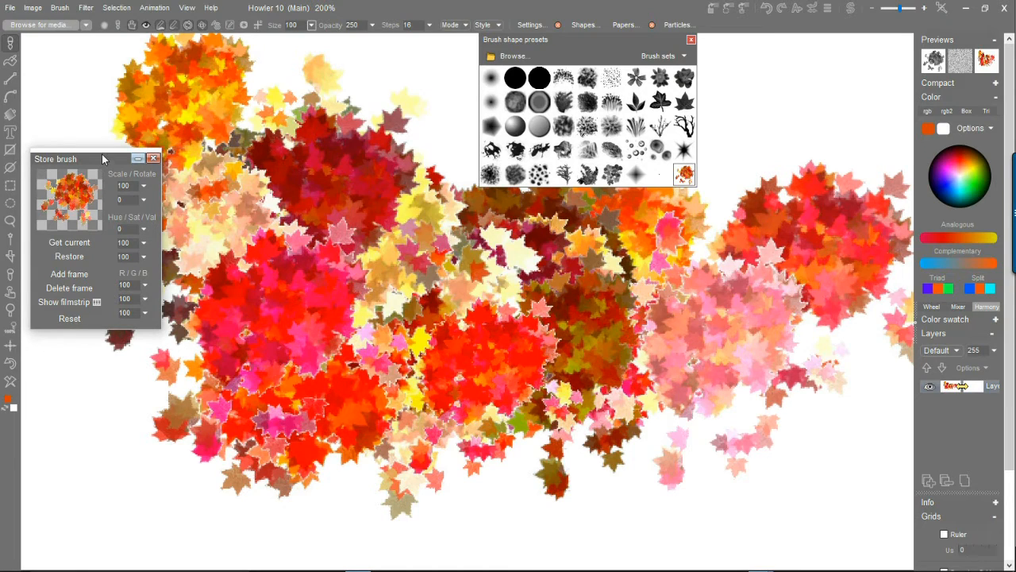
# - In the brush selector key settings, sample orange from the brush preview as the transparent colour, then set it back to white
pyautogui.click(11, 258)
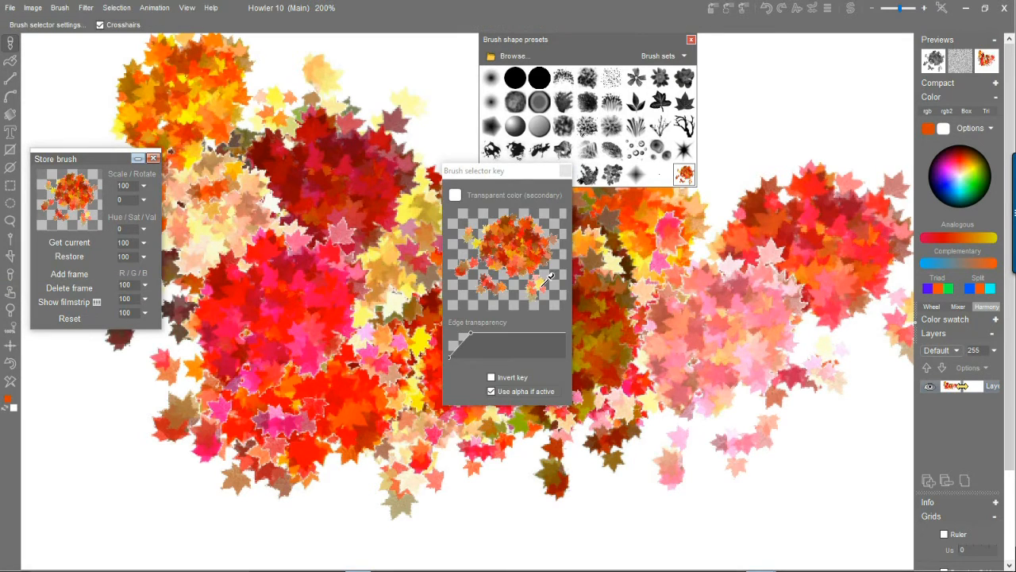
pyautogui.click(500, 218)
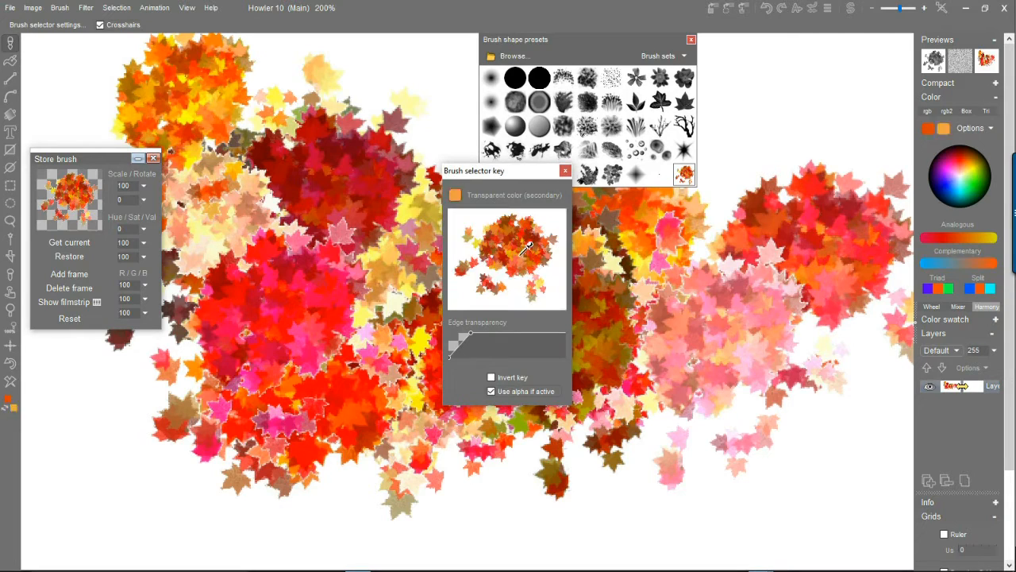
pyautogui.click(502, 214)
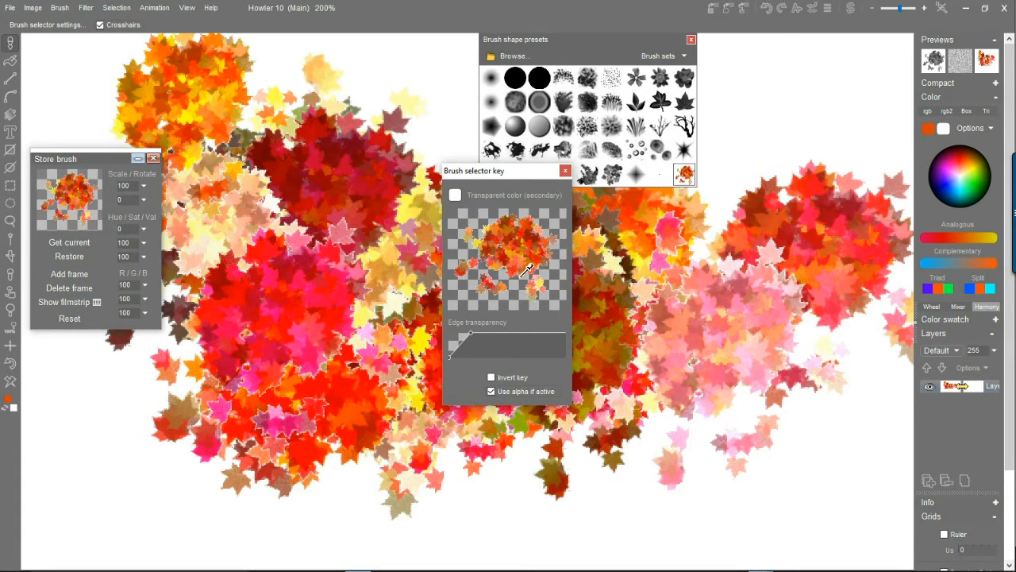
# - Shift both points of the brush key's edge transparency curve inward to form a steep ramp near the middle, and close the key settings
pyautogui.moveTo(470, 332); pyautogui.dragTo(525, 334)
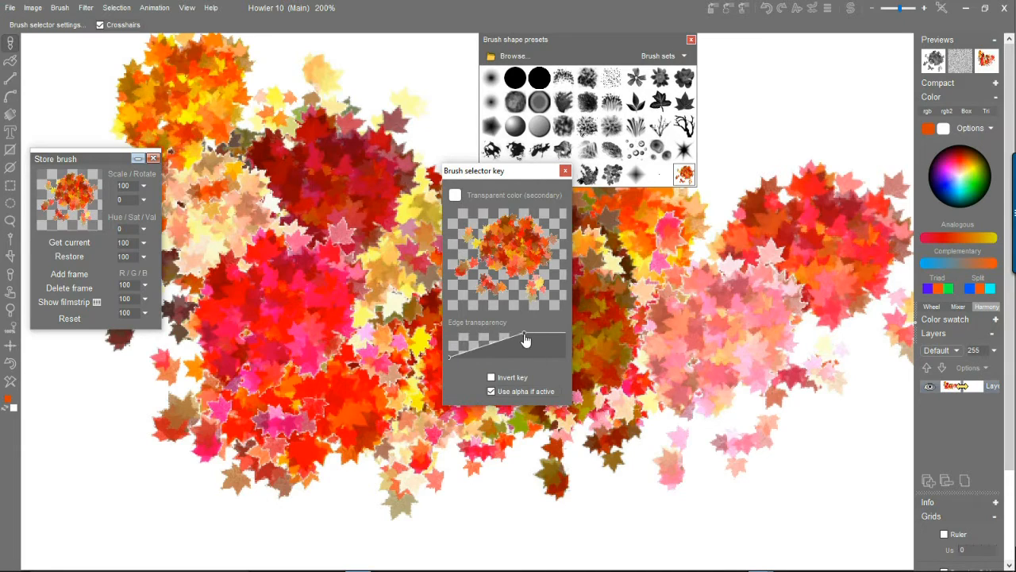
pyautogui.moveTo(446, 359); pyautogui.dragTo(509, 364)
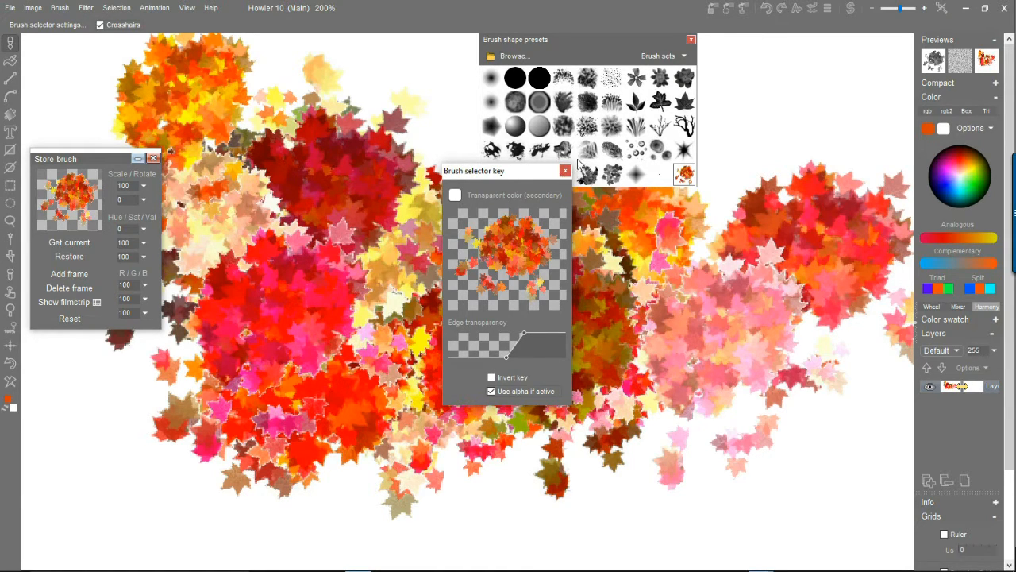
pyautogui.click(564, 170)
# - Paint test marks across the canvas with the picked-up leaf-cluster brush
pyautogui.moveTo(556, 262)
pyautogui.mouseDown()
pyautogui.moveTo(262, 206)
pyautogui.moveTo(637, 334)
pyautogui.moveTo(754, 397)
pyautogui.moveTo(492, 444)
pyautogui.moveTo(364, 222)
pyautogui.mouseUp()
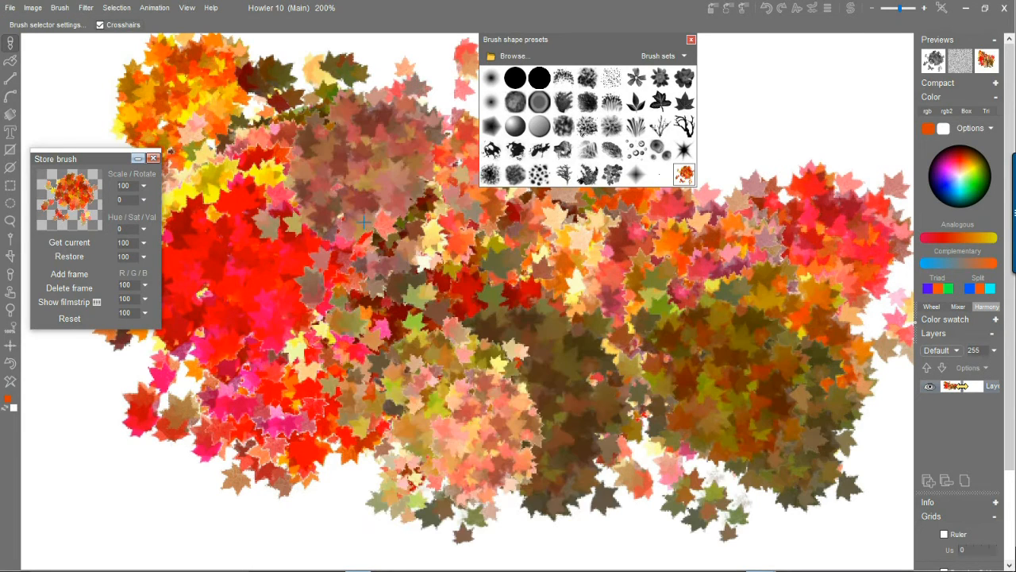
pyautogui.moveTo(184, 116)
pyautogui.mouseDown()
pyautogui.moveTo(270, 107)
pyautogui.moveTo(562, 370)
pyautogui.moveTo(712, 371)
pyautogui.moveTo(576, 331)
pyautogui.mouseUp()
pyautogui.moveTo(799, 156); pyautogui.dragTo(777, 230)
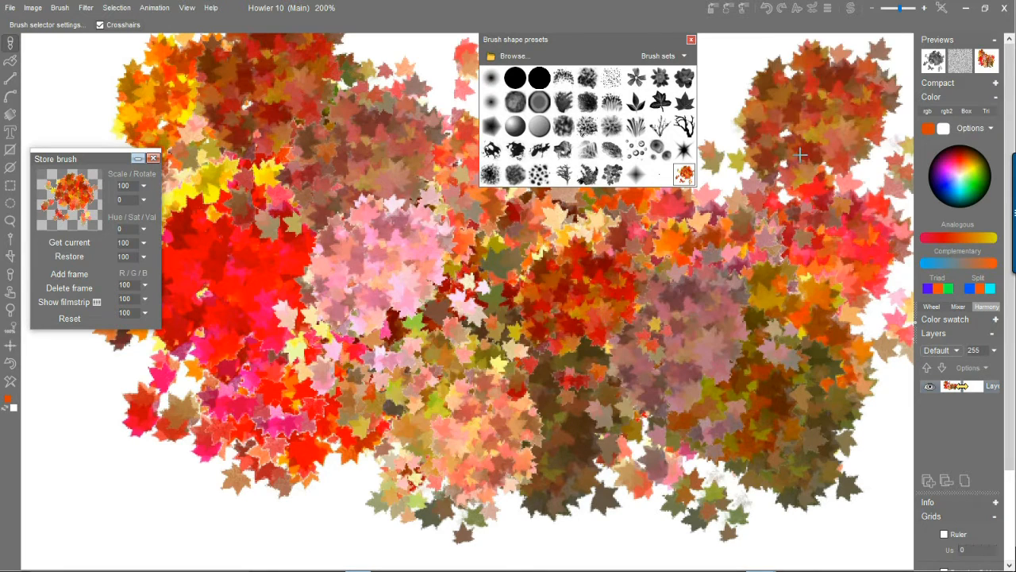
pyautogui.moveTo(793, 387); pyautogui.dragTo(778, 350)
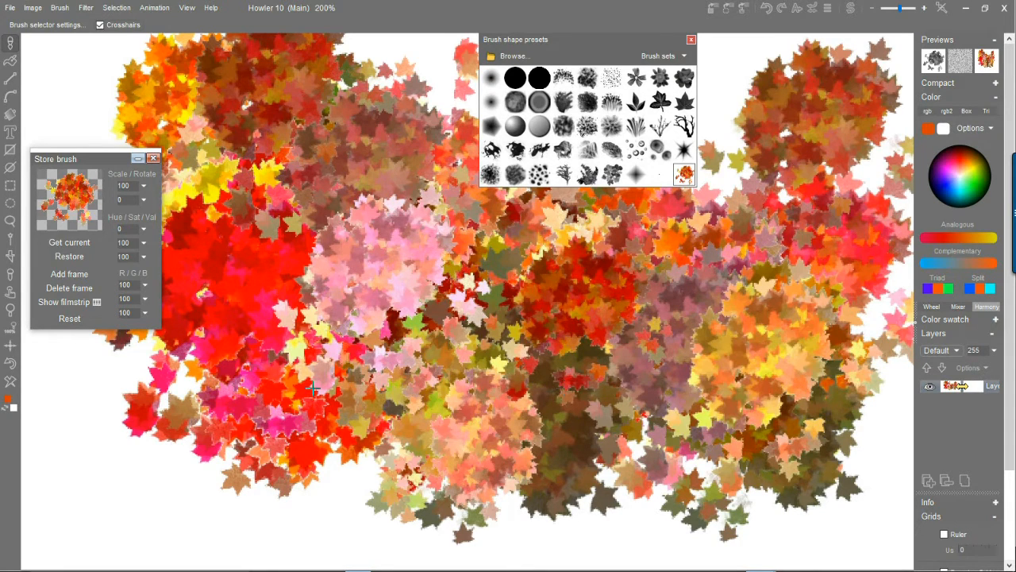
pyautogui.scroll(-3, 375, 356)
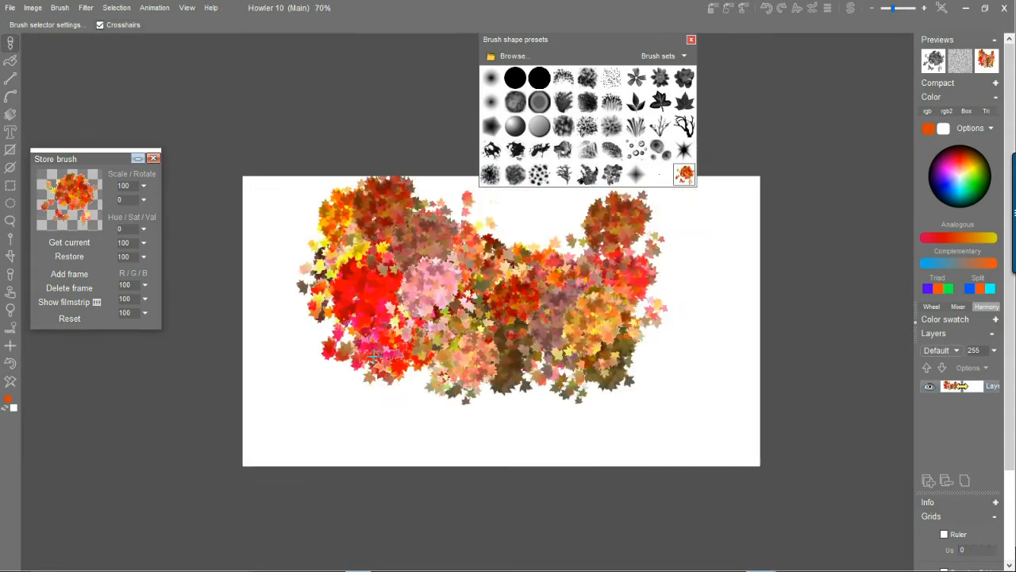
pyautogui.scroll(1, 374, 356)
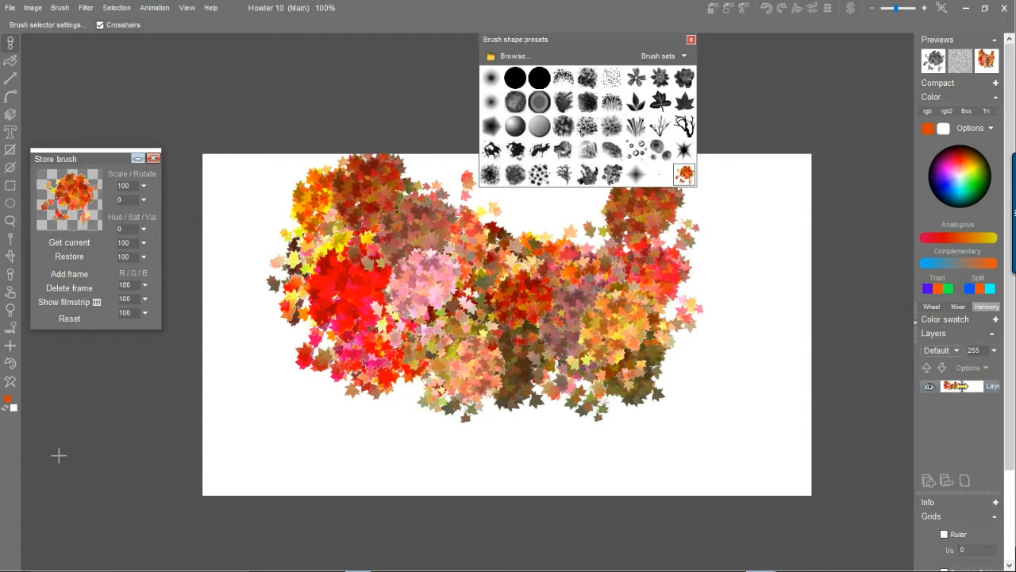
# - Clear the canvas and stamp leaf clusters at several spots, mostly across its upper half, using the brush tool
pyautogui.click(10, 384)
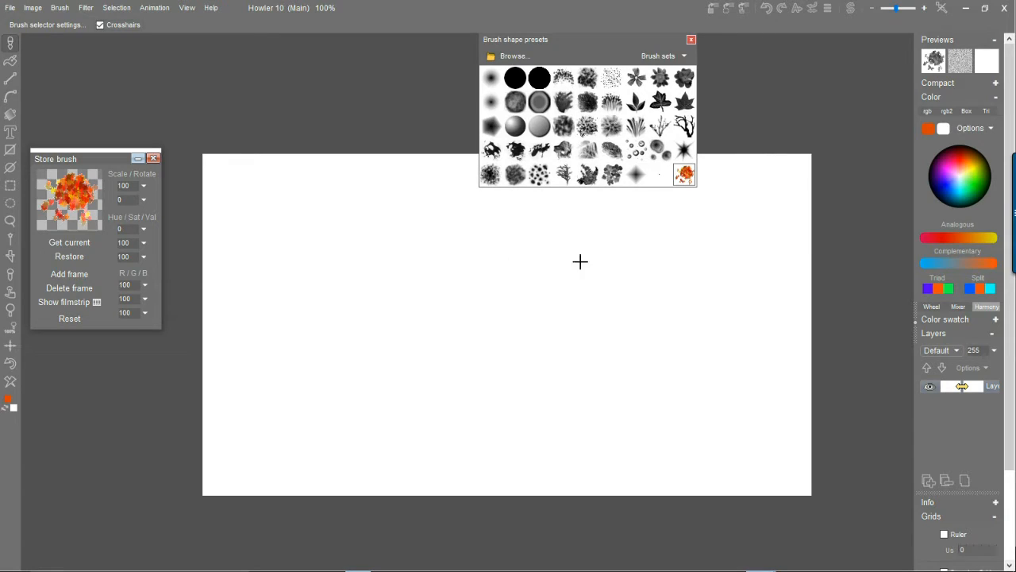
pyautogui.scroll(1, 432, 308)
pyautogui.scroll(-2, 432, 308)
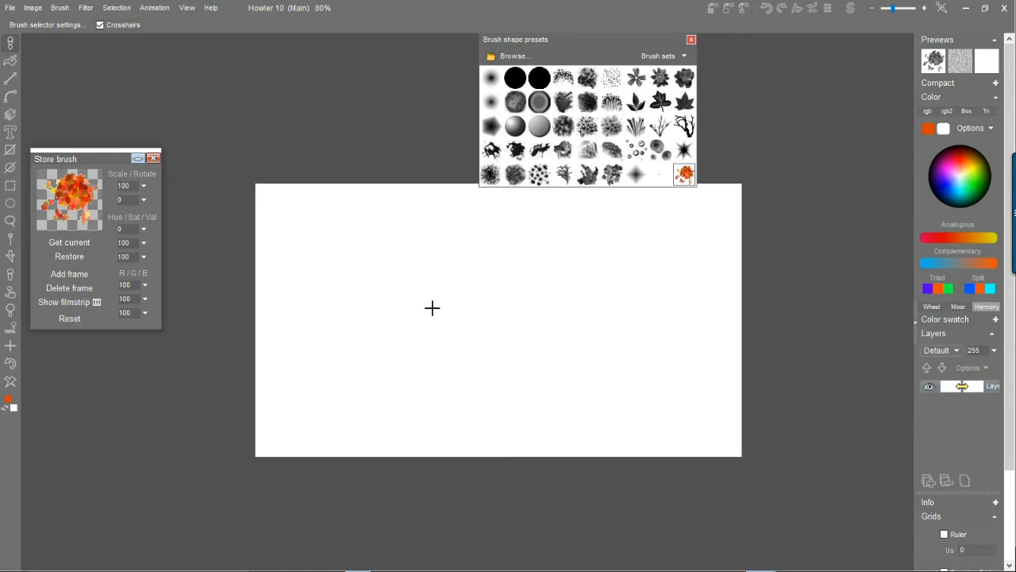
pyautogui.click(355, 245)
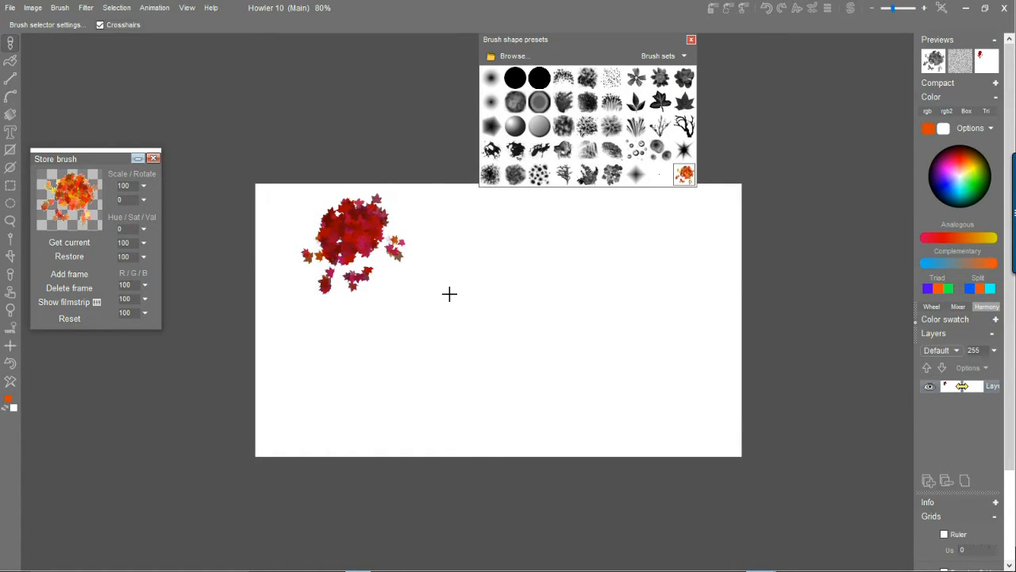
pyautogui.click(9, 43)
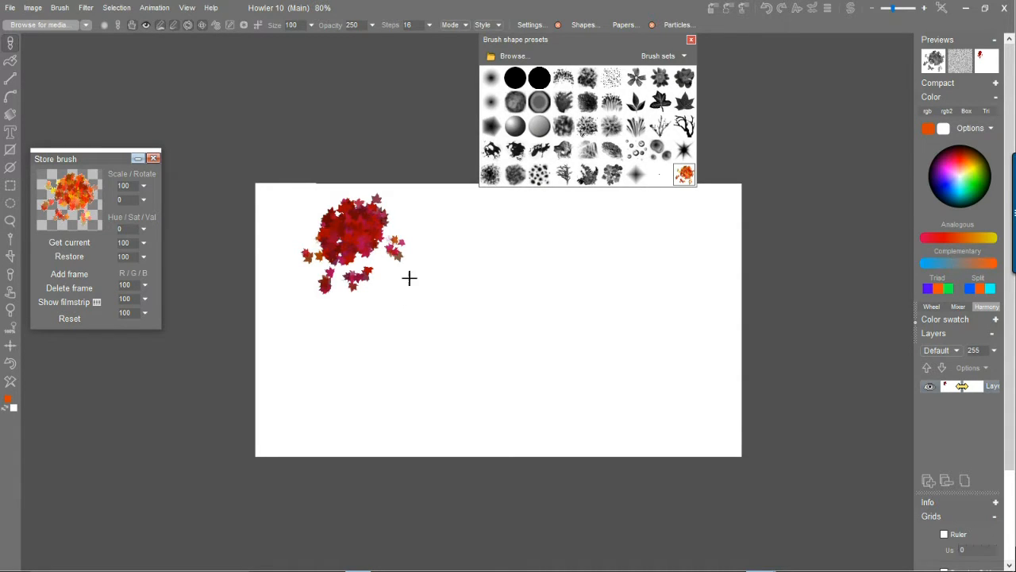
pyautogui.moveTo(411, 304); pyautogui.dragTo(373, 254)
pyautogui.click(470, 306)
pyautogui.click(618, 293)
pyautogui.click(558, 235)
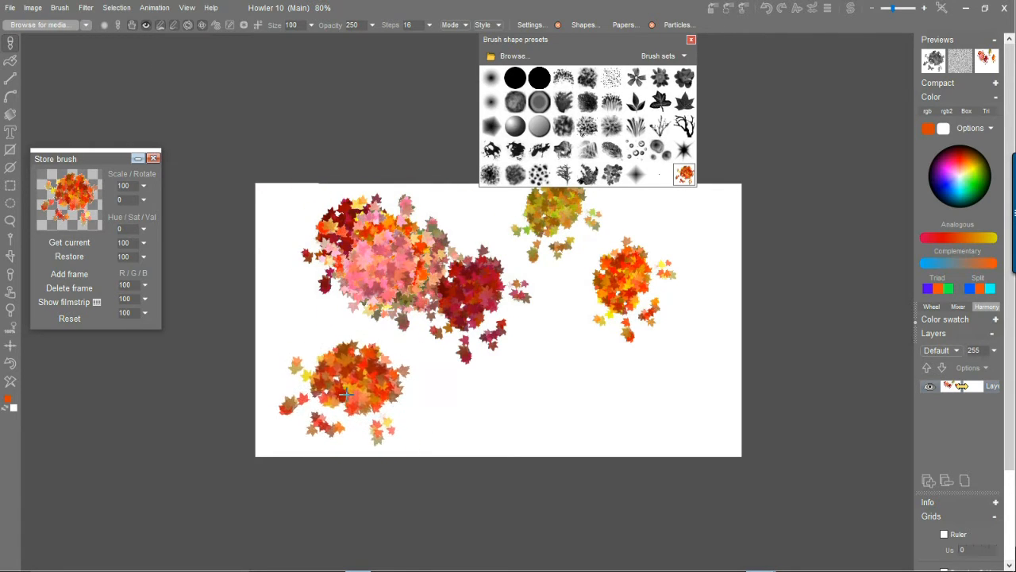
# - Stamp more leaf clusters across the lower half of the canvas
pyautogui.scroll(5, 350, 378)
pyautogui.scroll(-6, 565, 388)
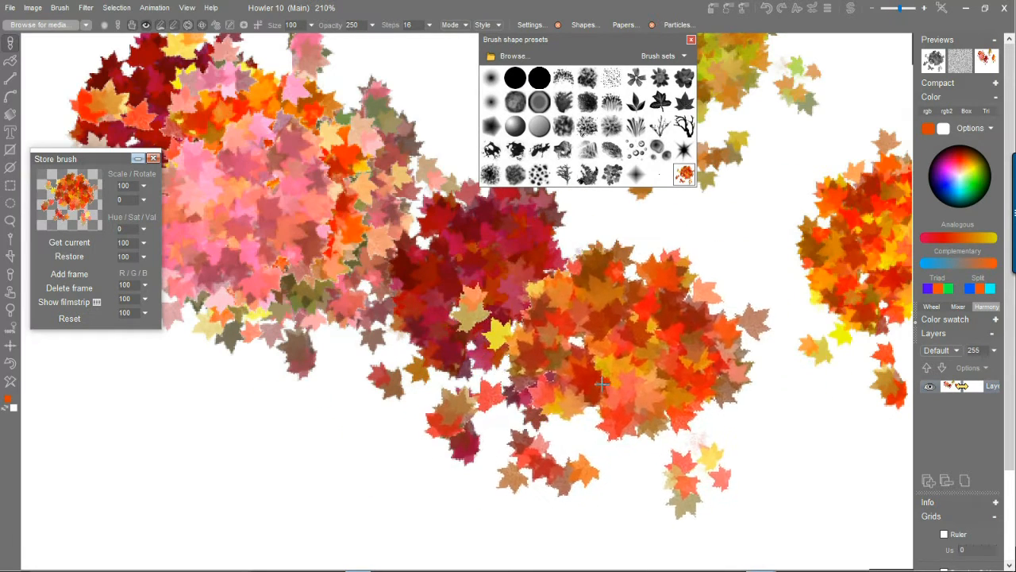
pyautogui.scroll(-5, 550, 383)
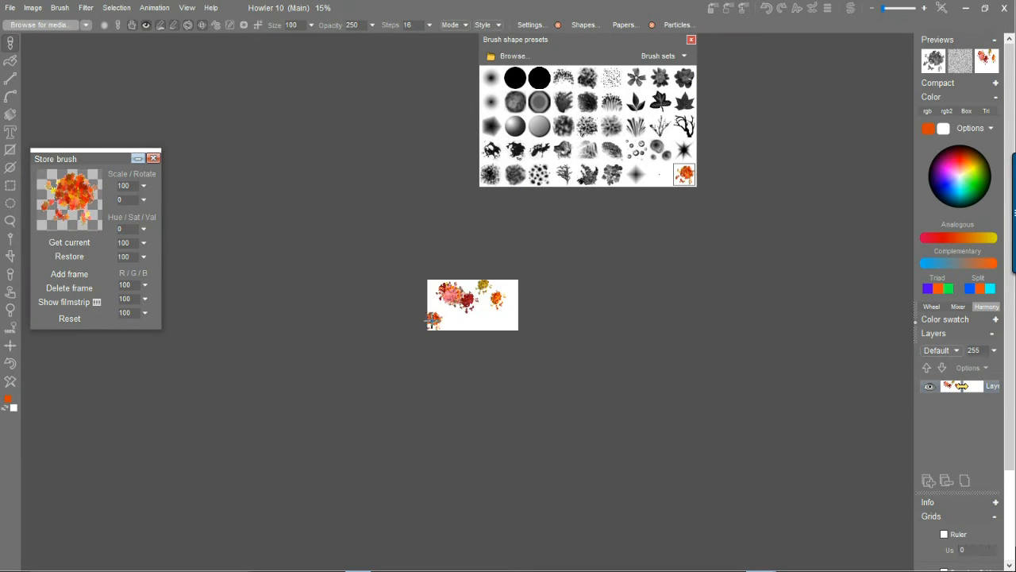
pyautogui.scroll(10, 450, 327)
pyautogui.scroll(-4, 603, 363)
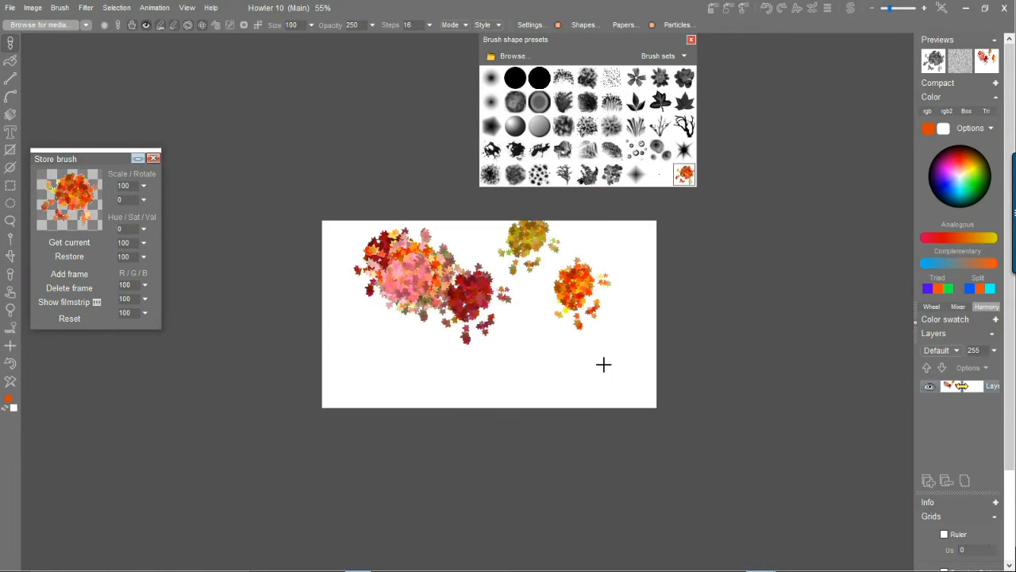
pyautogui.click(551, 367)
pyautogui.click(440, 370)
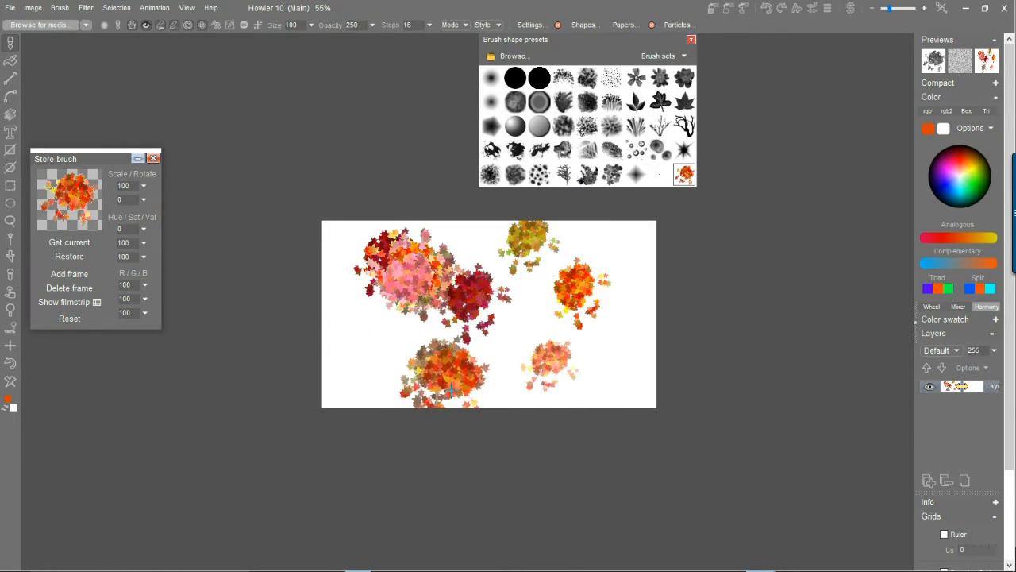
pyautogui.click(372, 340)
pyautogui.scroll(3, 511, 336)
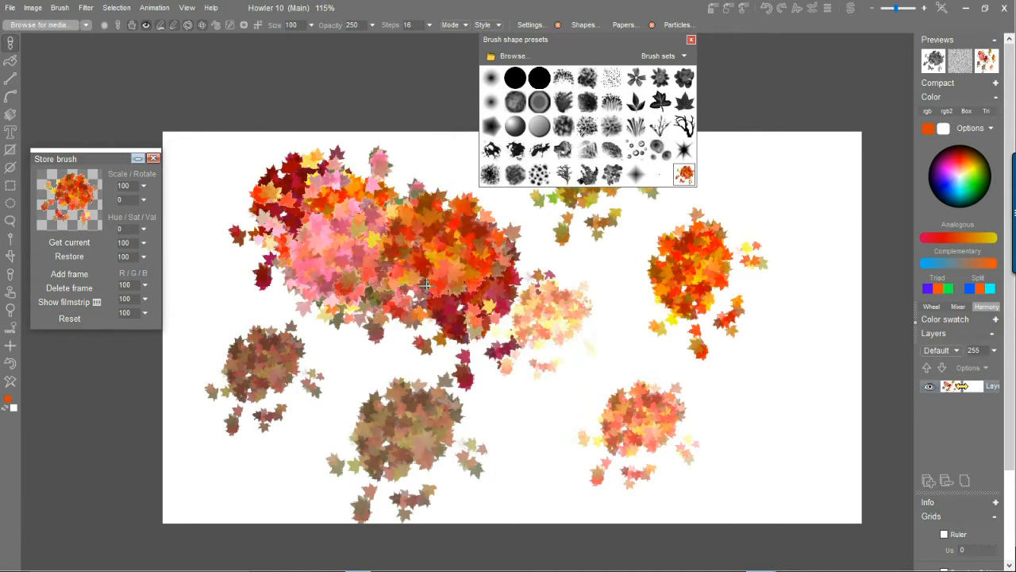
pyautogui.scroll(-3, 587, 302)
pyautogui.scroll(2, 588, 303)
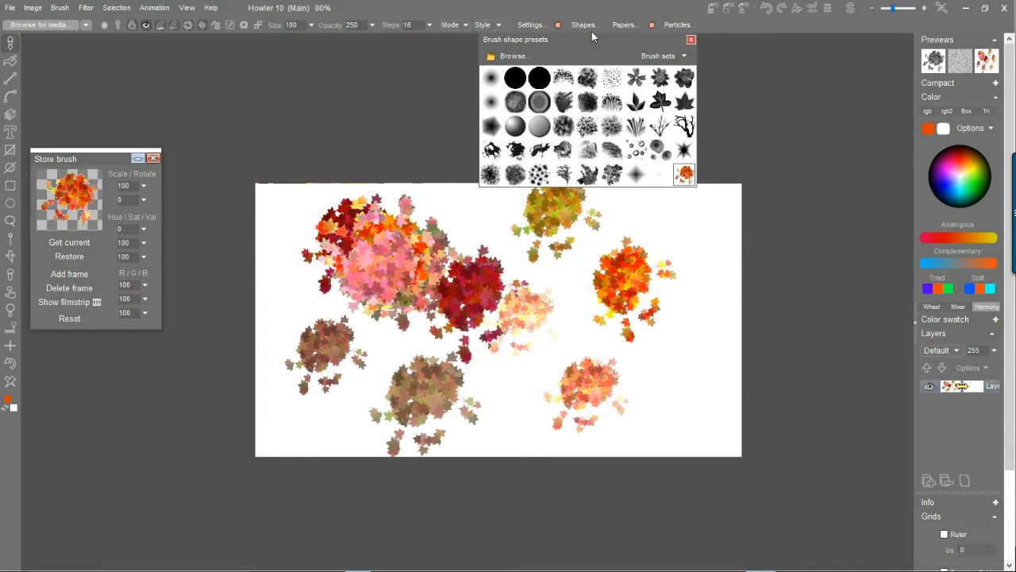
# - Close the brush shape presets and open the brush settings, placing them clear of the stored brush window
pyautogui.click(691, 40)
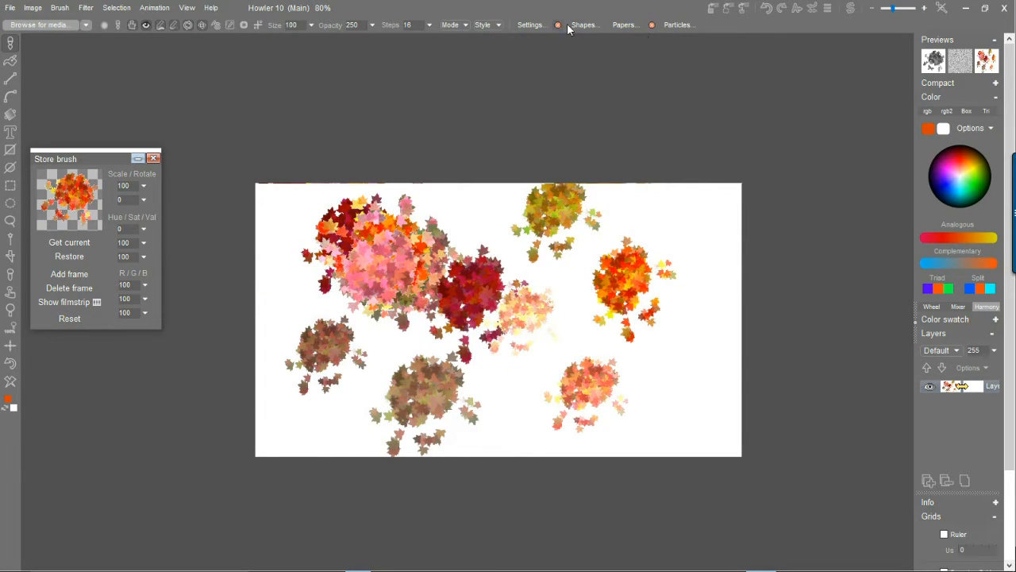
pyautogui.click(528, 25)
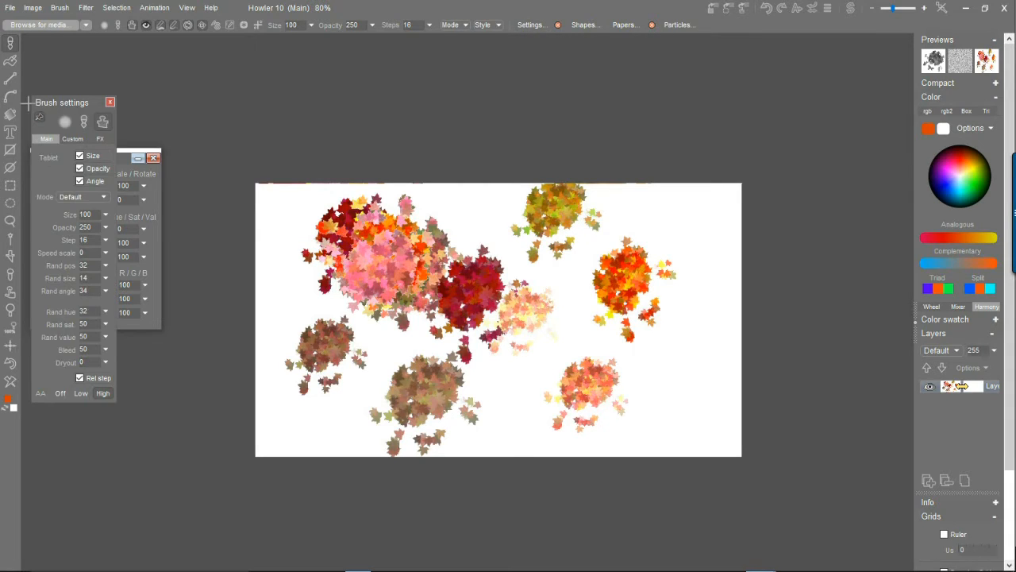
pyautogui.moveTo(46, 108); pyautogui.dragTo(210, 67)
pyautogui.click(287, 365)
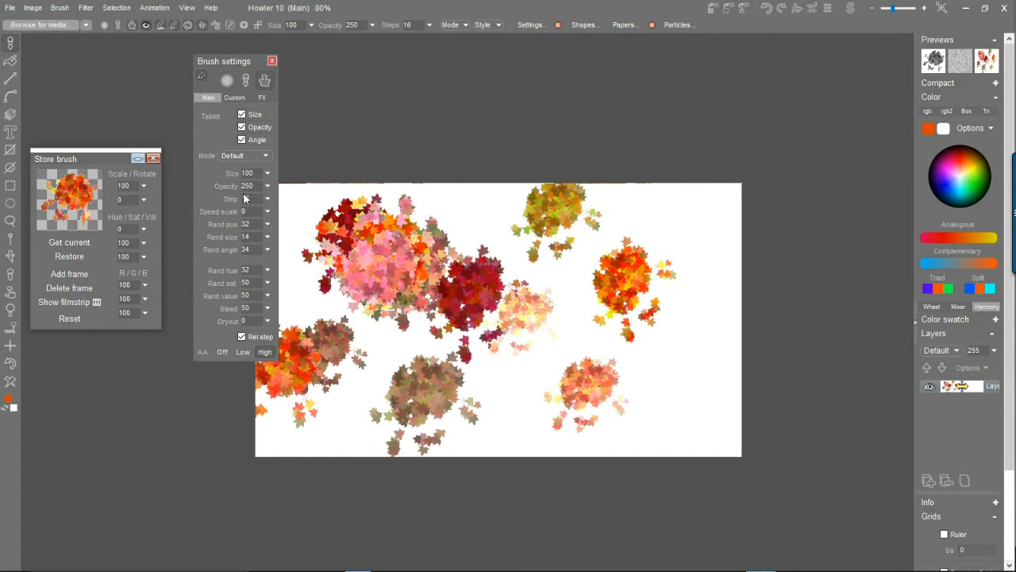
# - Set the brush's random position, random size and random angle to 0, undoing the last test marks
pyautogui.moveTo(269, 227); pyautogui.dragTo(184, 253)
pyautogui.hotkey('ctrl', 'z')
pyautogui.hotkey('ctrl', 'z')
pyautogui.click(269, 238)
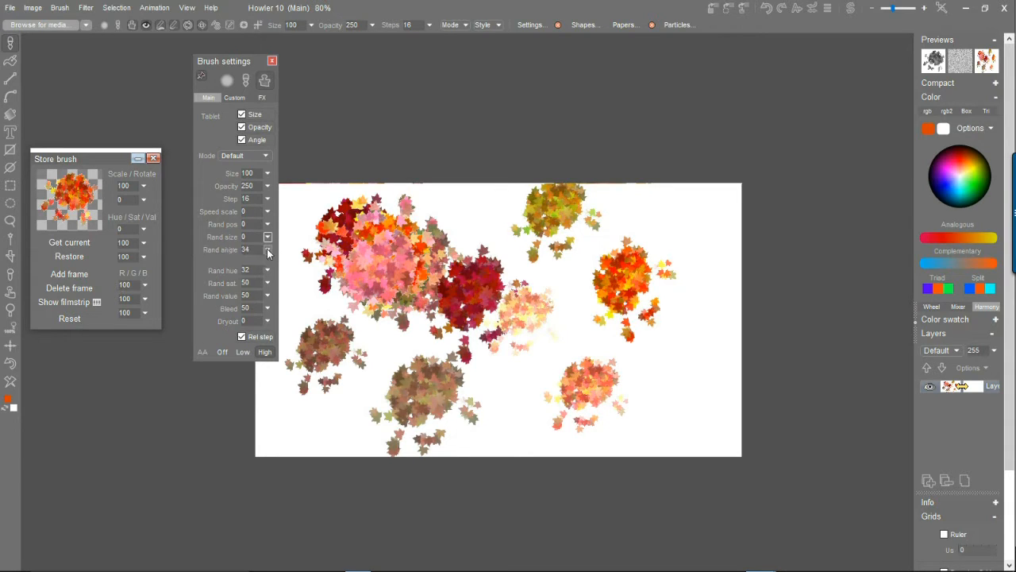
pyautogui.click(268, 250)
pyautogui.click(194, 270)
# - Set the brush's random hue, saturation and value to 0, testing the brush on the canvas between changes
pyautogui.moveTo(528, 302)
pyautogui.mouseDown()
pyautogui.moveTo(541, 297)
pyautogui.moveTo(646, 362)
pyautogui.moveTo(666, 232)
pyautogui.mouseUp()
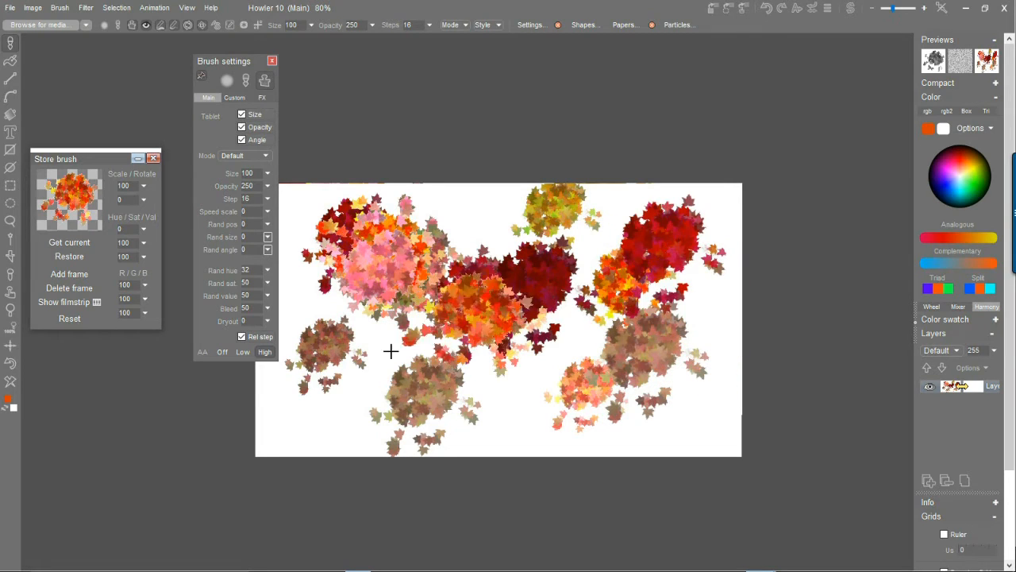
pyautogui.moveTo(325, 239); pyautogui.dragTo(283, 270)
pyautogui.click(268, 269)
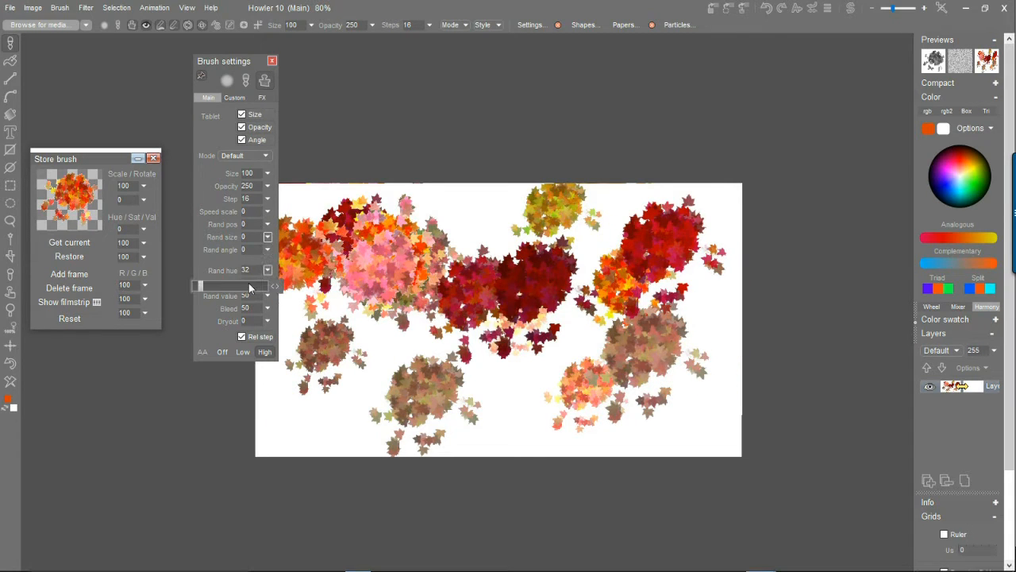
pyautogui.hotkey('ctrl', 'z')
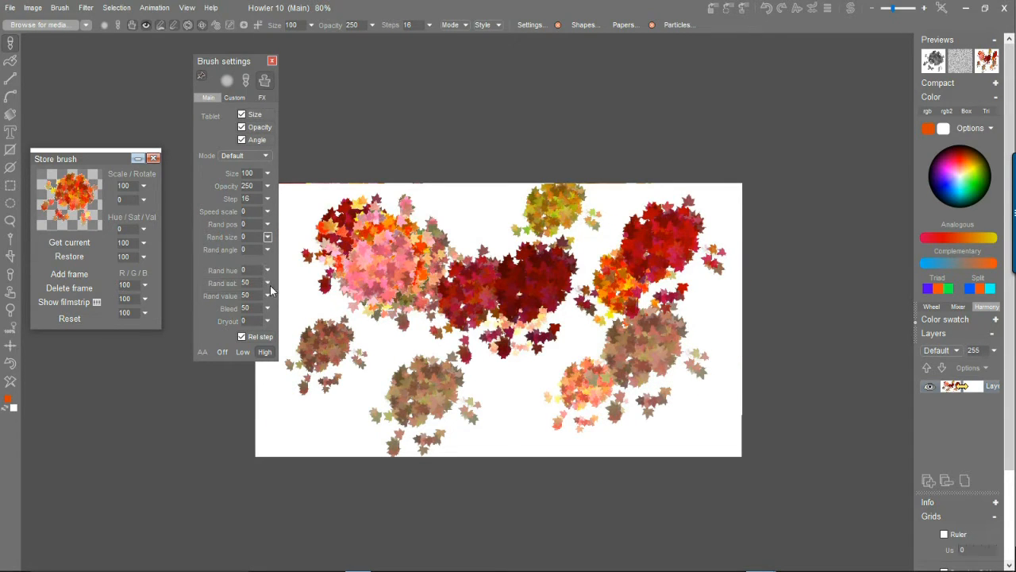
pyautogui.click(267, 284)
pyautogui.moveTo(214, 300); pyautogui.dragTo(195, 300)
pyautogui.moveTo(333, 333)
pyautogui.mouseDown()
pyautogui.moveTo(302, 373)
pyautogui.moveTo(492, 407)
pyautogui.moveTo(492, 429)
pyautogui.moveTo(605, 383)
pyautogui.mouseUp()
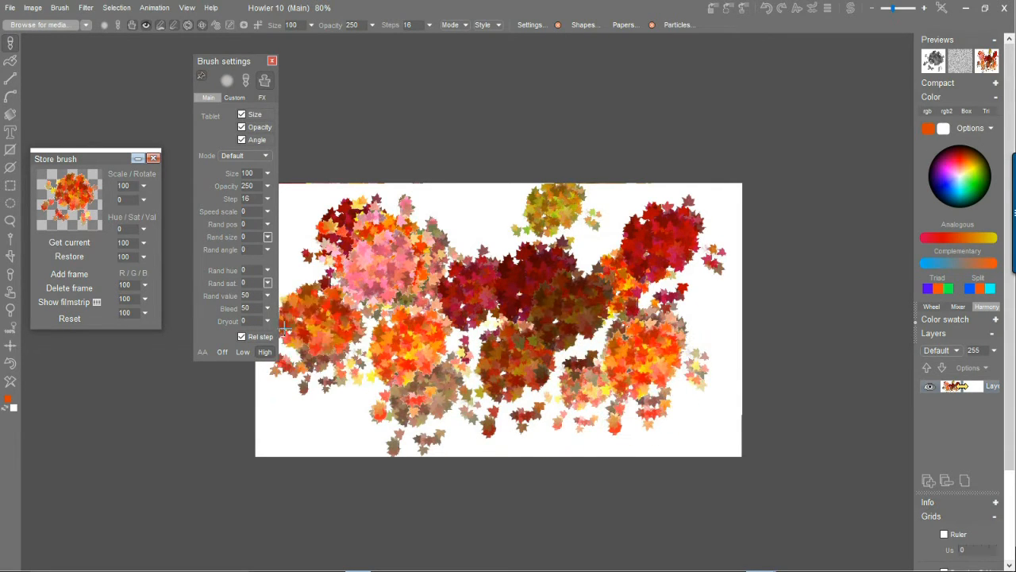
pyautogui.click(267, 295)
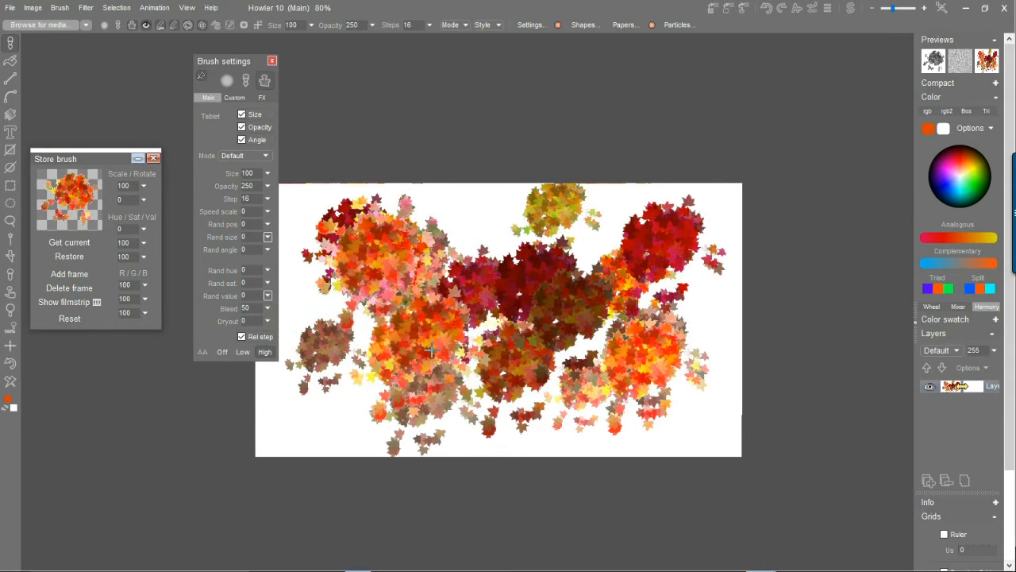
# - Clear the canvas and cover most of it with single stamps and long sweeping strokes of the leaf-cluster brush
pyautogui.click(10, 381)
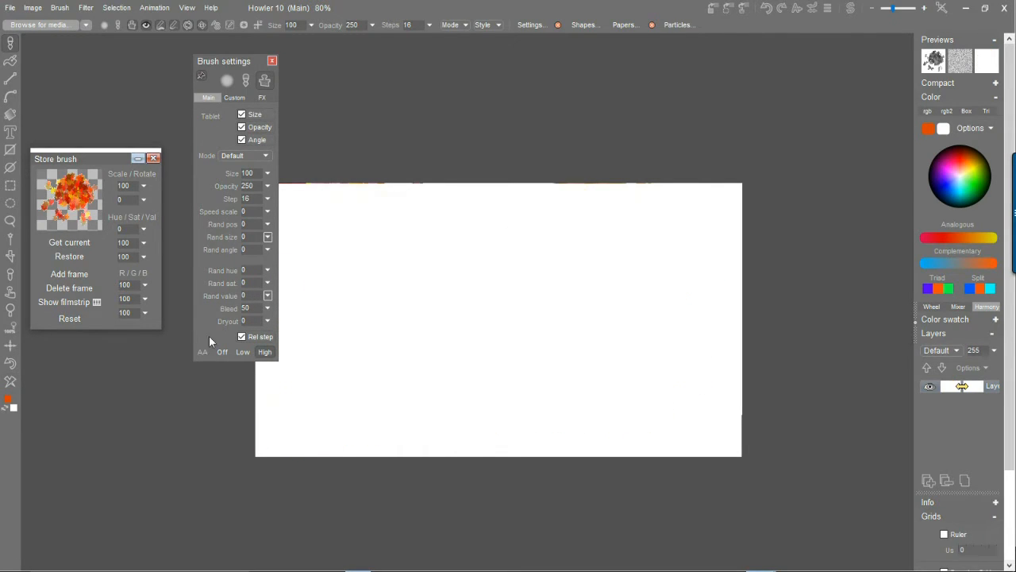
pyautogui.click(363, 266)
pyautogui.click(520, 266)
pyautogui.click(603, 285)
pyautogui.click(566, 360)
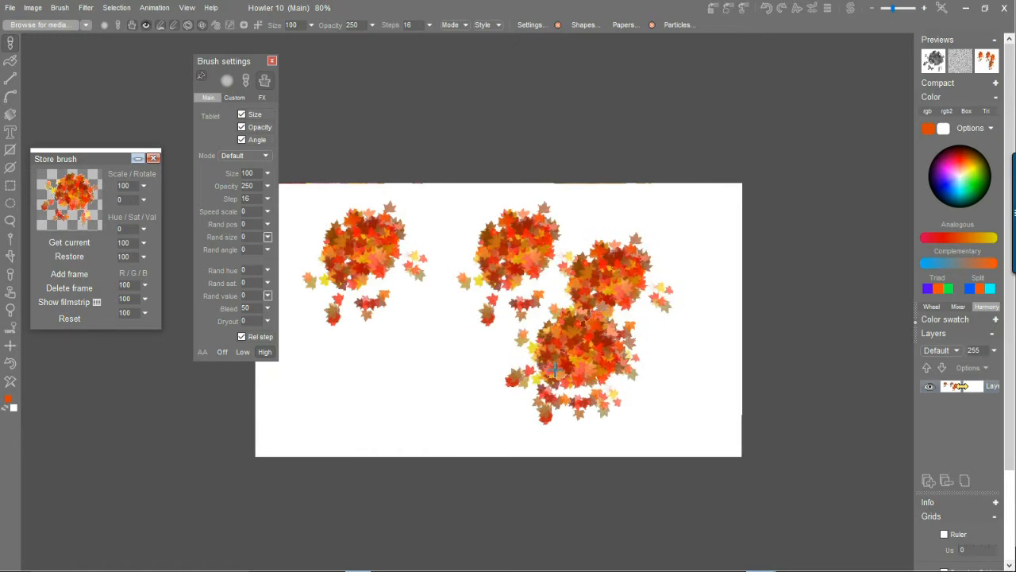
pyautogui.click(470, 359)
pyautogui.click(408, 284)
pyautogui.moveTo(404, 286)
pyautogui.mouseDown()
pyautogui.moveTo(369, 373)
pyautogui.moveTo(540, 254)
pyautogui.moveTo(670, 356)
pyautogui.moveTo(572, 207)
pyautogui.moveTo(357, 381)
pyautogui.moveTo(277, 373)
pyautogui.mouseUp()
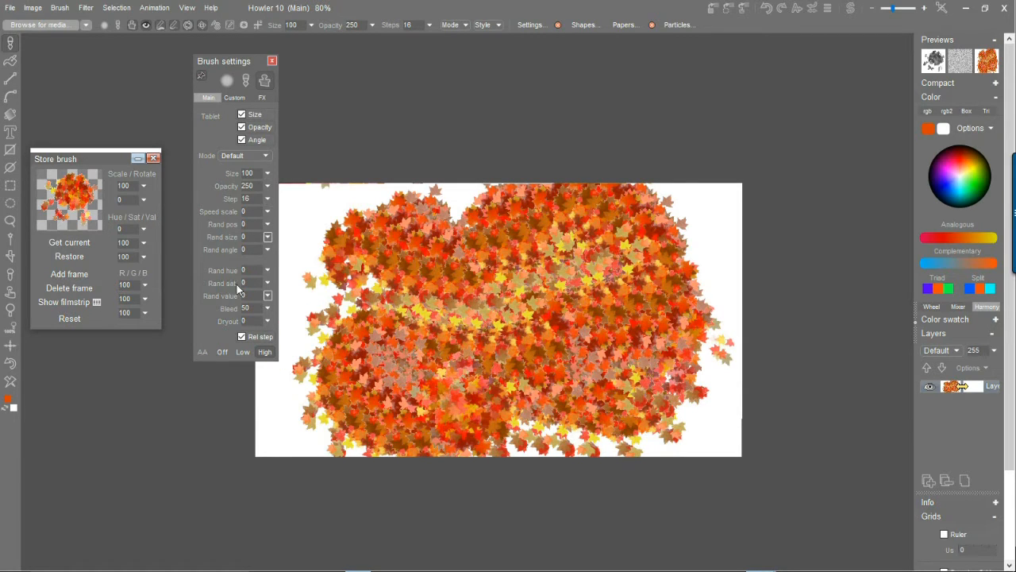
pyautogui.moveTo(381, 222)
pyautogui.mouseDown()
pyautogui.moveTo(464, 306)
pyautogui.moveTo(703, 381)
pyautogui.moveTo(691, 421)
pyautogui.moveTo(302, 311)
pyautogui.mouseUp()
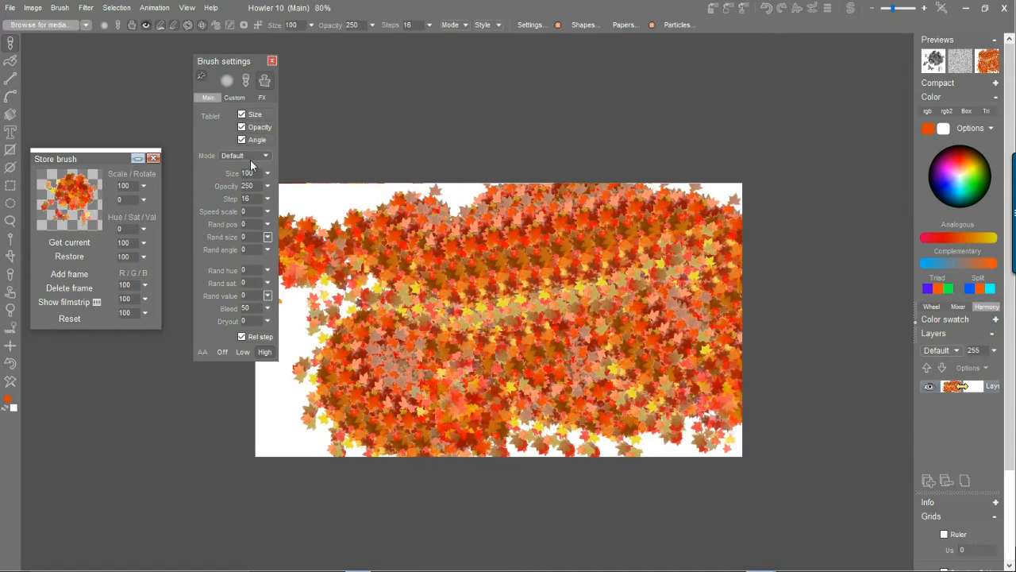
# - Show the custom brush styles and stamp leaf clusters along the canvas's upper part with the color brush style
pyautogui.click(233, 95)
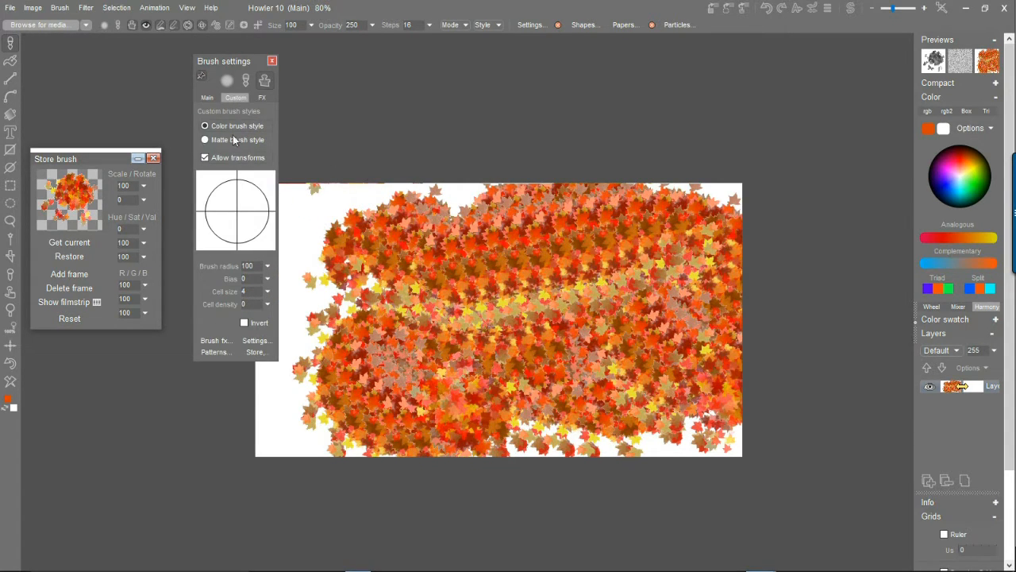
pyautogui.click(346, 219)
pyautogui.click(474, 193)
pyautogui.click(543, 240)
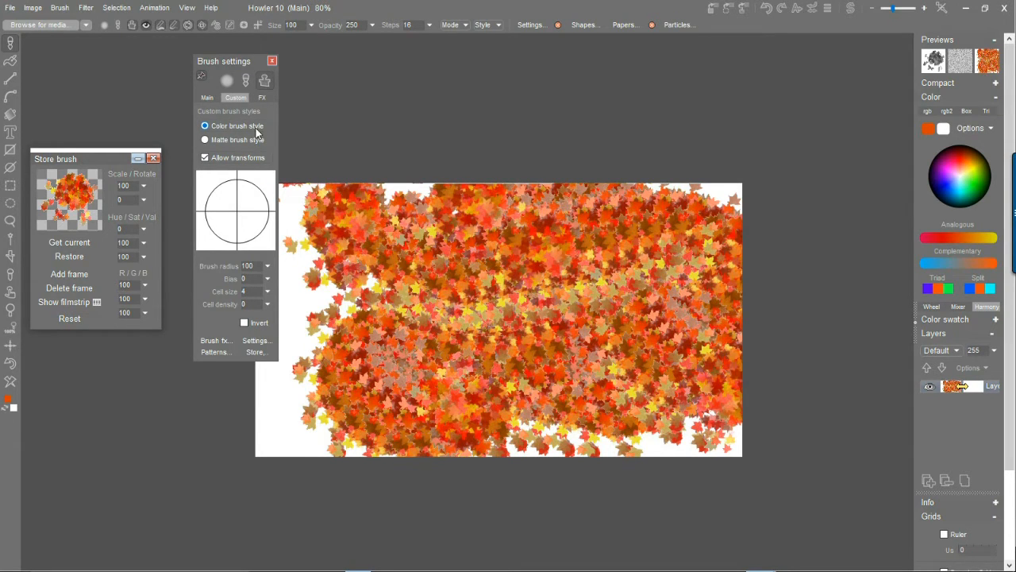
# - Switch the custom brush to the matte brush style and stamp solid orange clusters over the painted leaves
pyautogui.click(213, 143)
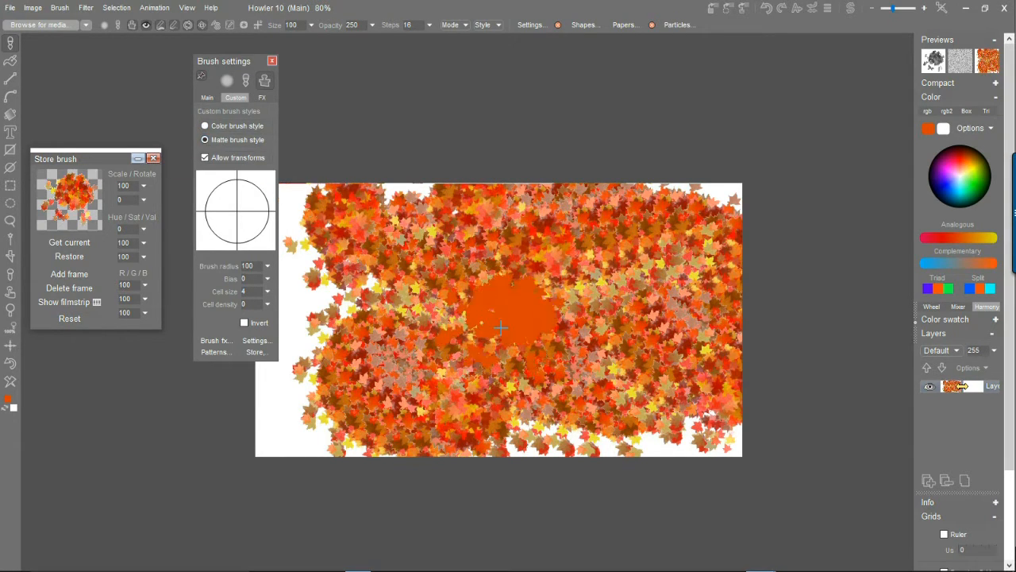
pyautogui.click(407, 274)
pyautogui.click(624, 271)
pyautogui.click(553, 357)
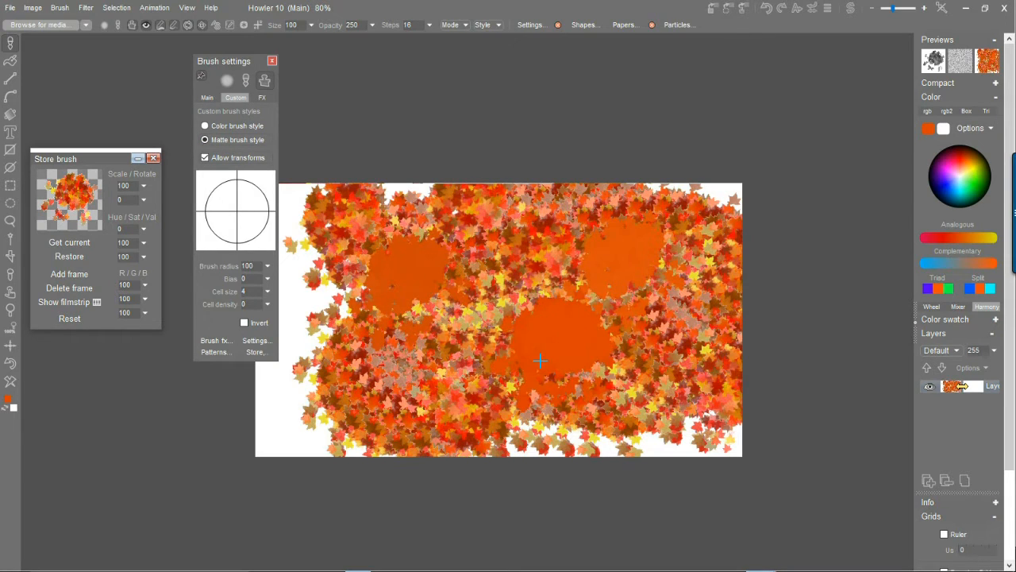
# - Stamp another solid orange cluster on the painted leaves, and paint over the whole canvas with the white secondary color
pyautogui.click(401, 385)
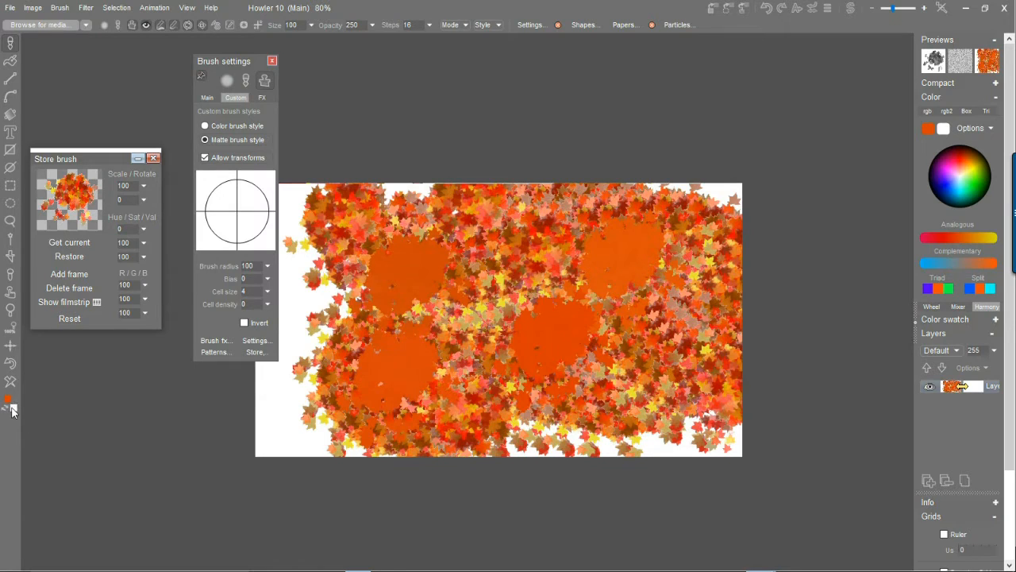
pyautogui.rightClick(369, 284)
pyautogui.rightClick(483, 295)
pyautogui.rightClick(569, 384)
pyautogui.moveTo(700, 260)
pyautogui.mouseDown()
pyautogui.moveTo(590, 335)
pyautogui.moveTo(828, 286)
pyautogui.mouseUp()
pyautogui.moveTo(717, 235)
pyautogui.mouseDown()
pyautogui.moveTo(635, 204)
pyautogui.moveTo(608, 452)
pyautogui.moveTo(453, 235)
pyautogui.moveTo(551, 336)
pyautogui.moveTo(358, 388)
pyautogui.moveTo(543, 255)
pyautogui.moveTo(580, 318)
pyautogui.moveTo(425, 374)
pyautogui.mouseUp()
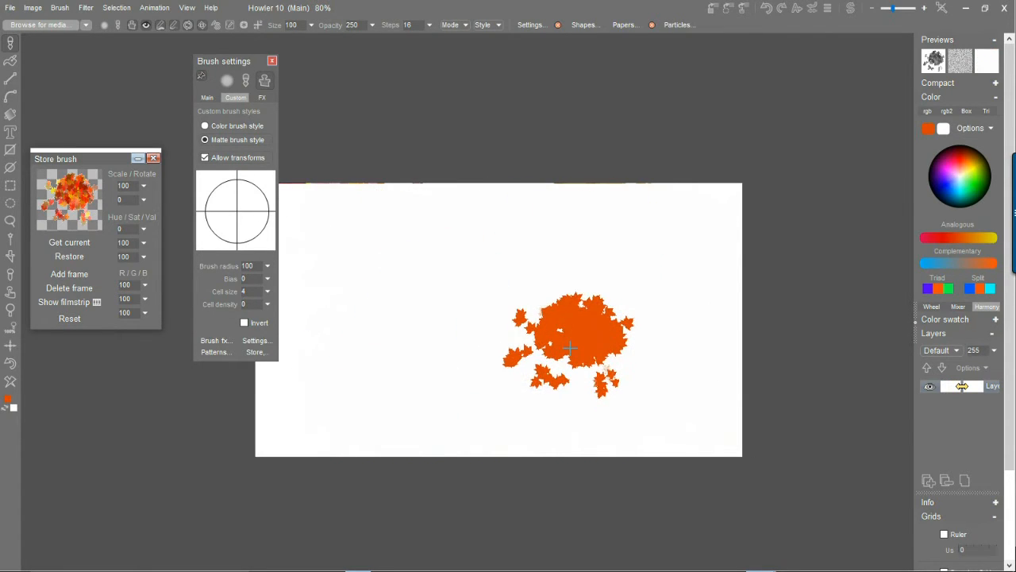
# - Stamp and stroke overlapping orange matte leaf clusters across the middle of the white canvas
pyautogui.click(387, 268)
pyautogui.moveTo(516, 335)
pyautogui.mouseDown()
pyautogui.moveTo(464, 345)
pyautogui.moveTo(577, 361)
pyautogui.moveTo(550, 277)
pyautogui.moveTo(590, 366)
pyautogui.moveTo(508, 388)
pyautogui.moveTo(406, 385)
pyautogui.moveTo(453, 313)
pyautogui.moveTo(492, 397)
pyautogui.moveTo(524, 334)
pyautogui.moveTo(467, 352)
pyautogui.mouseUp()
pyautogui.click(468, 356)
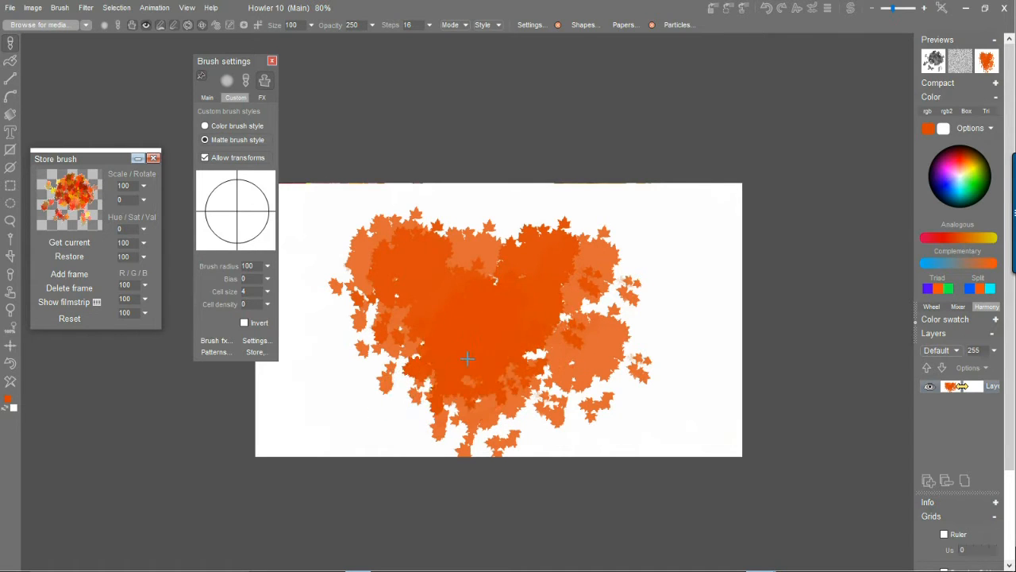
pyautogui.scroll(1, 448, 325)
pyautogui.scroll(-2, 595, 259)
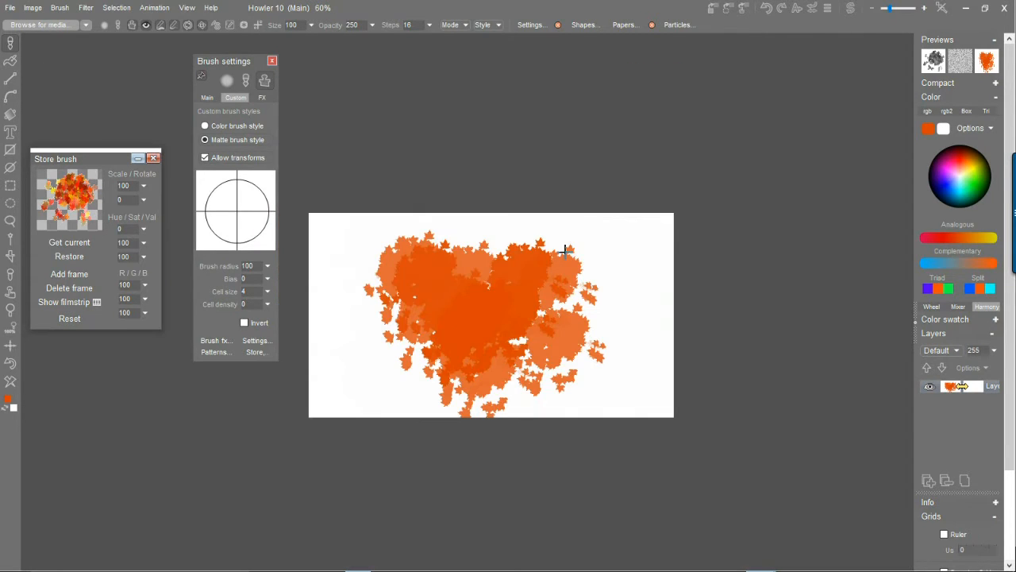
# - Set the brush opacity to 36 and stamp faint leaf clusters around the edges of the orange shapes
pyautogui.click(373, 24)
pyautogui.moveTo(372, 43); pyautogui.dragTo(308, 43)
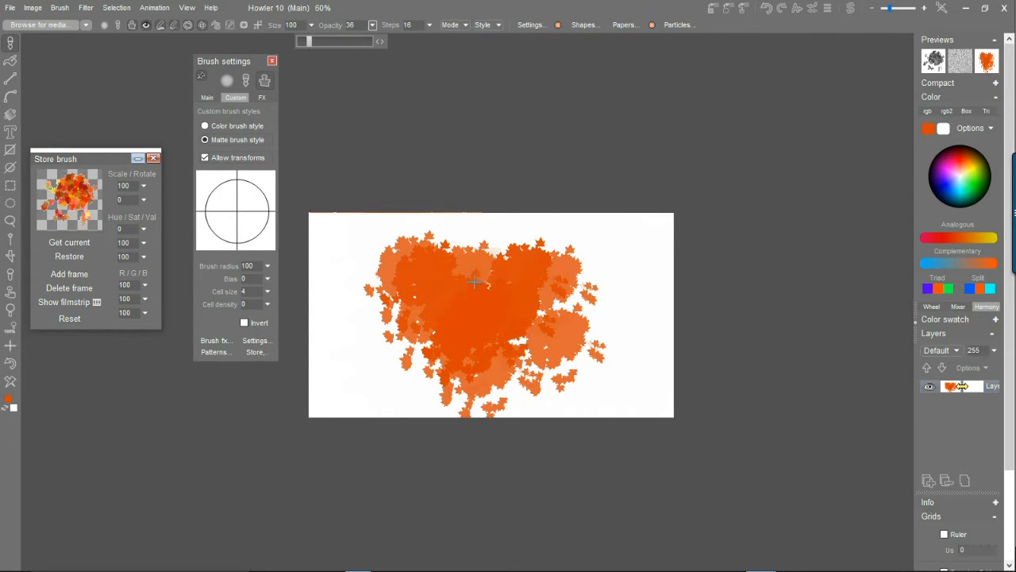
pyautogui.click(473, 232)
pyautogui.click(569, 234)
pyautogui.click(609, 280)
# - Clear the canvas and build up pale overlapping leaf clusters with low-opacity stamps and a stroke
pyautogui.scroll(2, 469, 301)
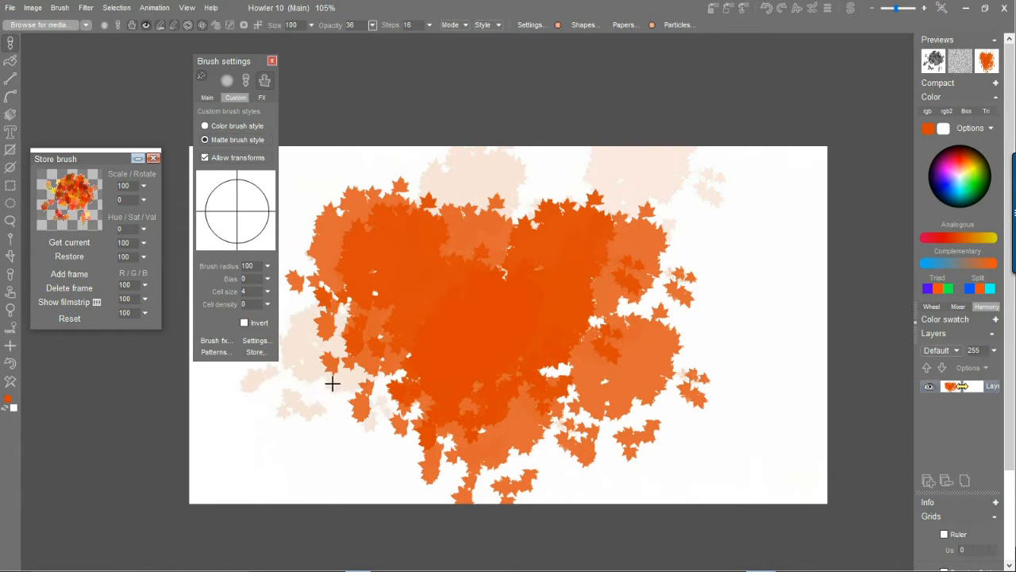
pyautogui.click(11, 381)
pyautogui.click(407, 324)
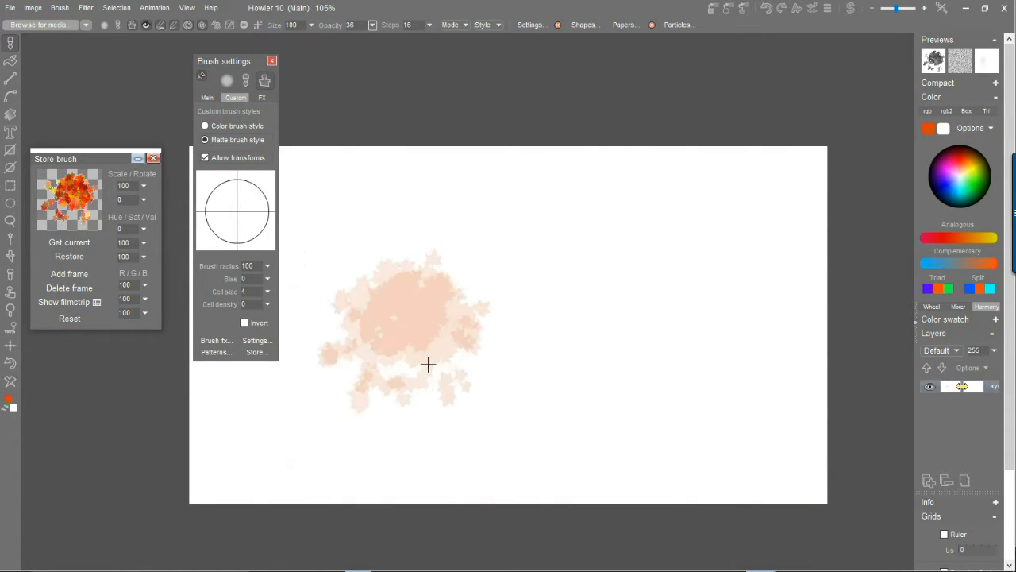
pyautogui.click(470, 297)
pyautogui.moveTo(475, 317)
pyautogui.mouseDown()
pyautogui.moveTo(519, 357)
pyautogui.moveTo(537, 401)
pyautogui.moveTo(537, 347)
pyautogui.moveTo(560, 365)
pyautogui.moveTo(540, 358)
pyautogui.moveTo(539, 328)
pyautogui.moveTo(569, 317)
pyautogui.moveTo(560, 336)
pyautogui.moveTo(698, 283)
pyautogui.moveTo(665, 338)
pyautogui.moveTo(579, 295)
pyautogui.moveTo(658, 358)
pyautogui.moveTo(478, 444)
pyautogui.moveTo(600, 366)
pyautogui.moveTo(100, 437)
pyautogui.mouseUp()
# - Clear the canvas again and paint long low-opacity strokes that build a cloudy orange gradient, densest at the upper-right corner
pyautogui.click(10, 381)
pyautogui.moveTo(548, 334)
pyautogui.mouseDown()
pyautogui.moveTo(651, 378)
pyautogui.moveTo(712, 170)
pyautogui.moveTo(708, 254)
pyautogui.moveTo(737, 170)
pyautogui.moveTo(522, 137)
pyautogui.moveTo(778, 193)
pyautogui.moveTo(791, 381)
pyautogui.moveTo(810, 458)
pyautogui.moveTo(556, 155)
pyautogui.moveTo(615, 254)
pyautogui.moveTo(665, 390)
pyautogui.moveTo(707, 416)
pyautogui.moveTo(756, 163)
pyautogui.moveTo(785, 134)
pyautogui.moveTo(887, 268)
pyautogui.moveTo(827, 130)
pyautogui.mouseUp()
pyautogui.moveTo(793, 188)
pyautogui.mouseDown()
pyautogui.moveTo(631, 268)
pyautogui.moveTo(360, 252)
pyautogui.moveTo(433, 313)
pyautogui.moveTo(686, 476)
pyautogui.moveTo(444, 408)
pyautogui.moveTo(583, 469)
pyautogui.moveTo(376, 304)
pyautogui.mouseUp()
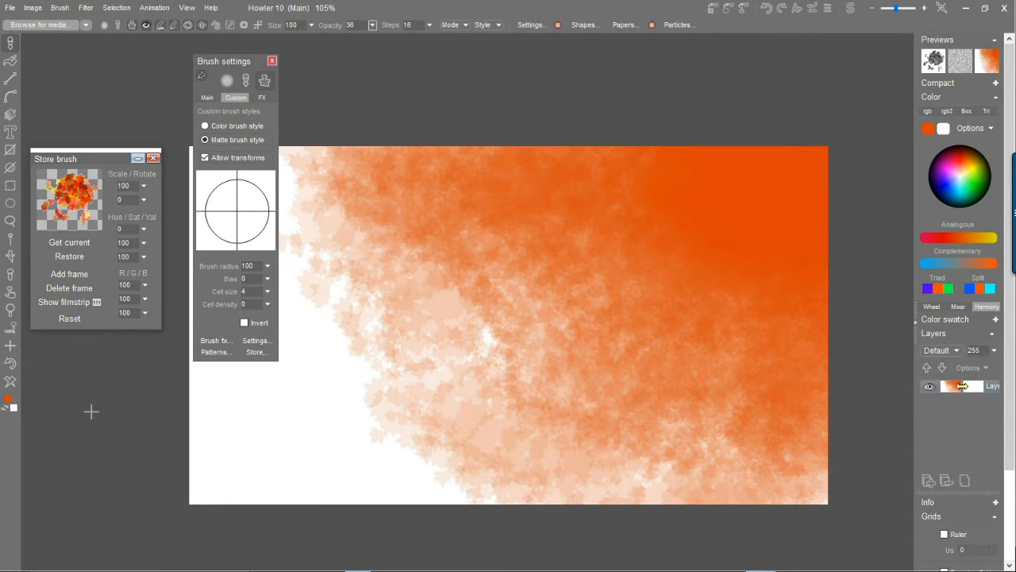
# - Invert the image and convert it to greyscale with Expose through lens, adjusting the lens color
pyautogui.click(32, 9)
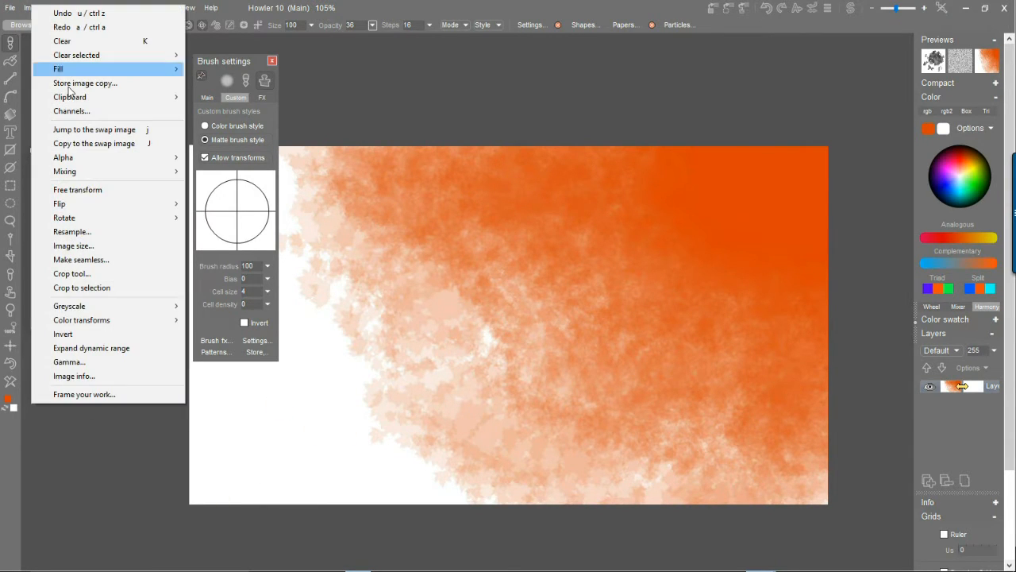
pyautogui.click(80, 334)
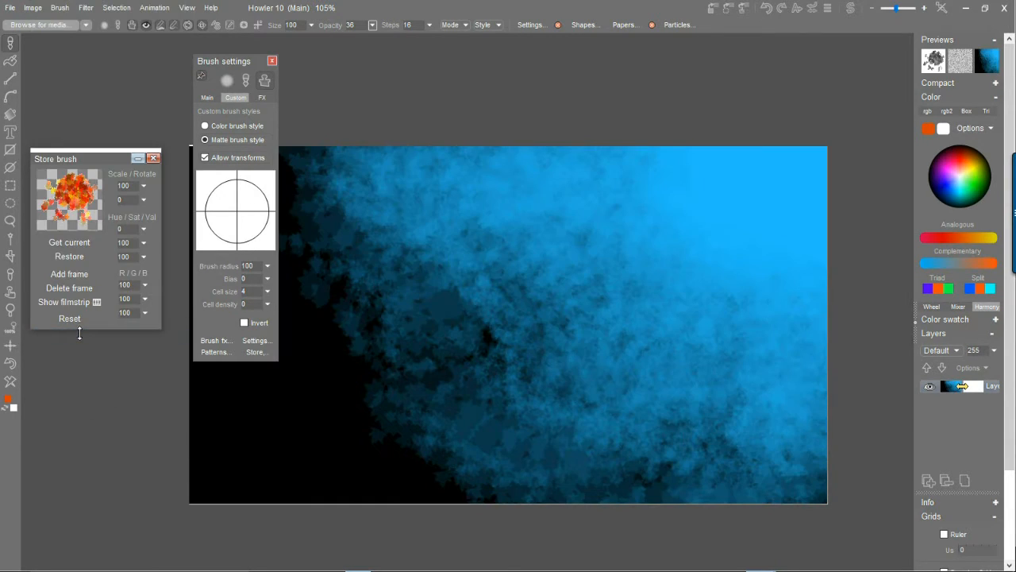
pyautogui.click(36, 9)
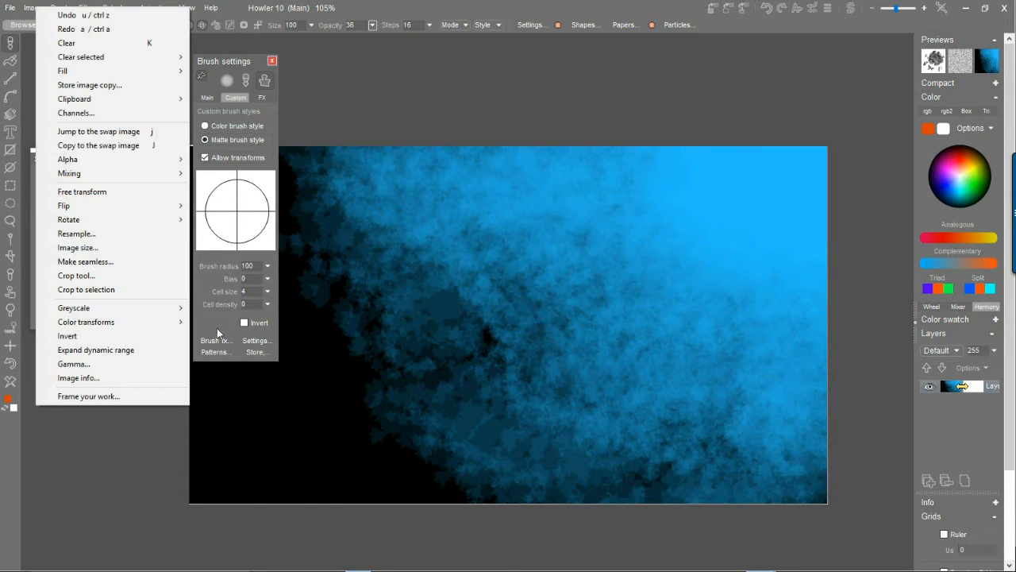
pyautogui.moveTo(112, 308)
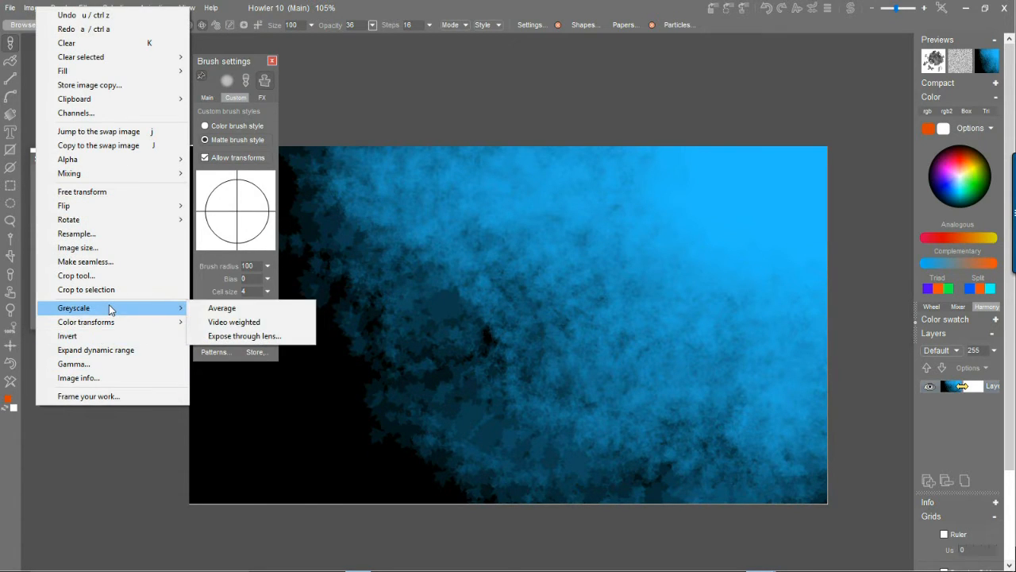
pyautogui.click(236, 335)
pyautogui.click(525, 293)
pyautogui.moveTo(526, 296)
pyautogui.mouseDown()
pyautogui.moveTo(481, 323)
pyautogui.moveTo(522, 316)
pyautogui.moveTo(474, 322)
pyautogui.moveTo(478, 339)
pyautogui.moveTo(477, 306)
pyautogui.mouseUp()
pyautogui.click(480, 384)
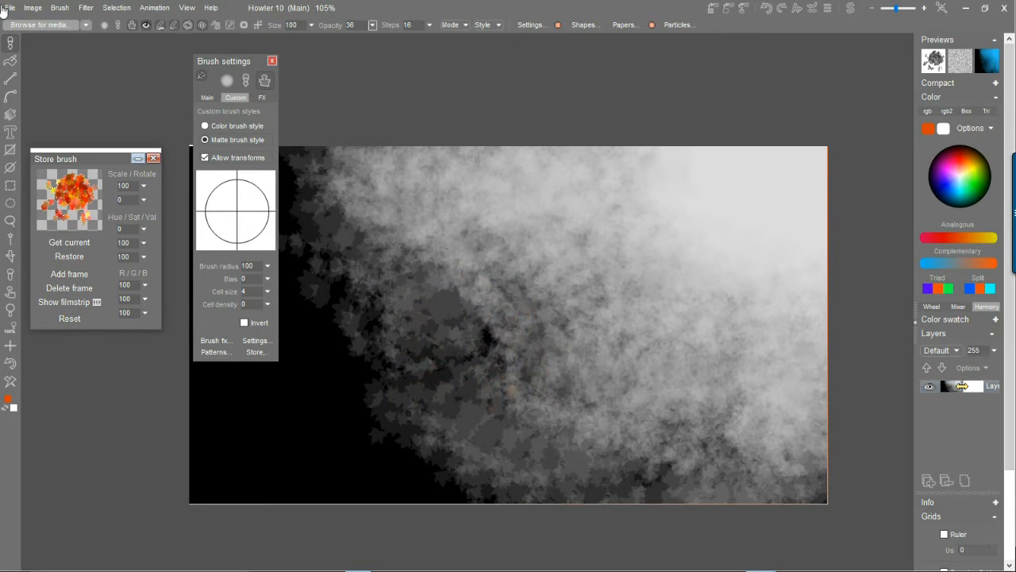
# - Expand the dynamic range of the greyscale cloud image
pyautogui.click(32, 8)
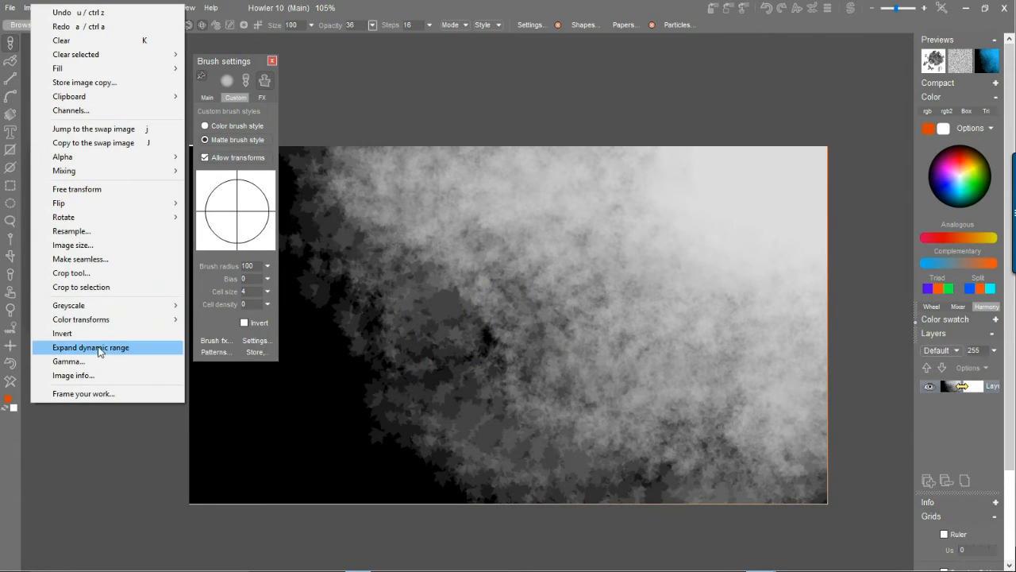
pyautogui.click(127, 347)
pyautogui.click(757, 158)
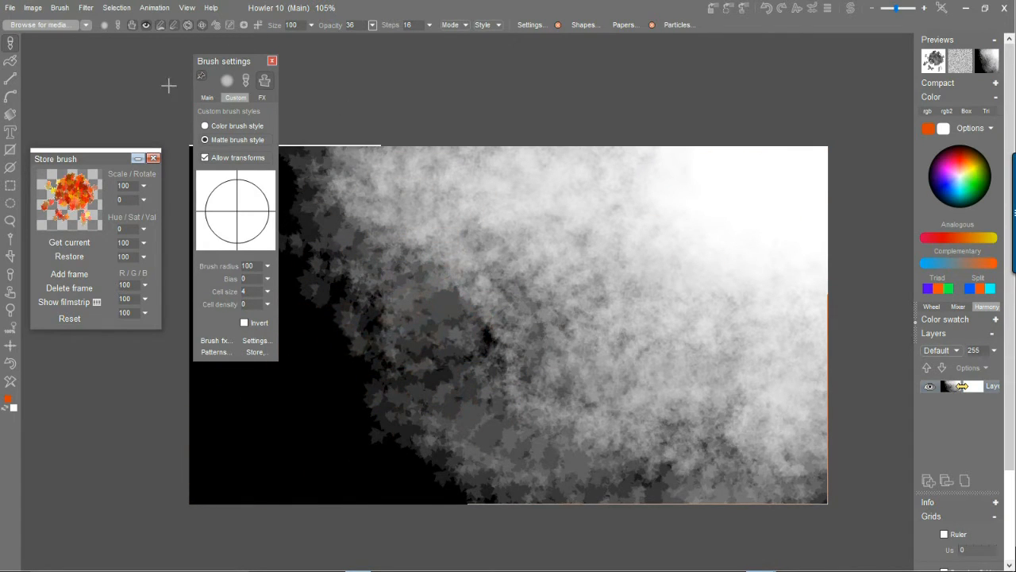
# - Soften the cloud texture with a low-level Gaussian blur using the Approximate algorithm
pyautogui.click(84, 8)
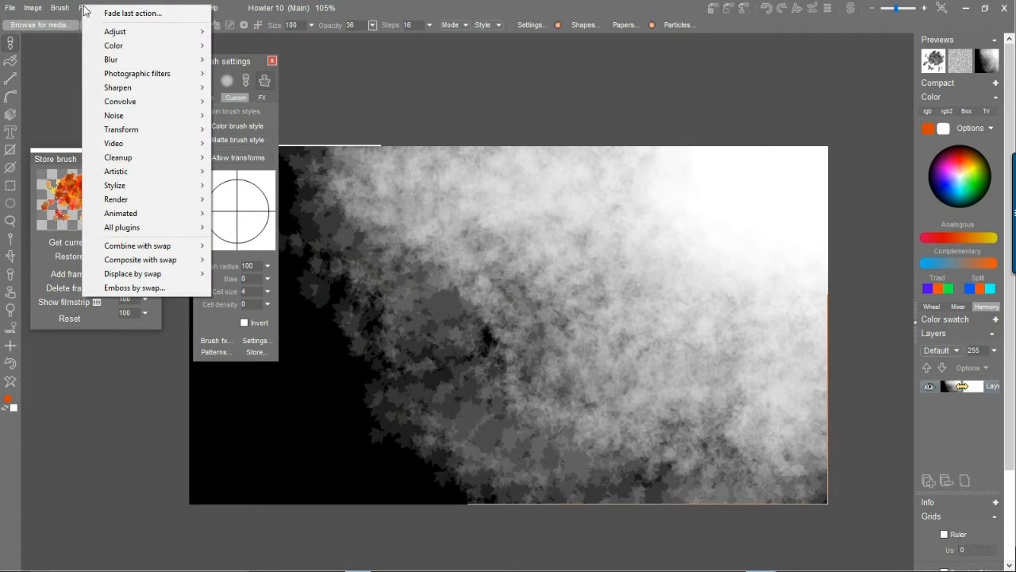
pyautogui.moveTo(181, 74)
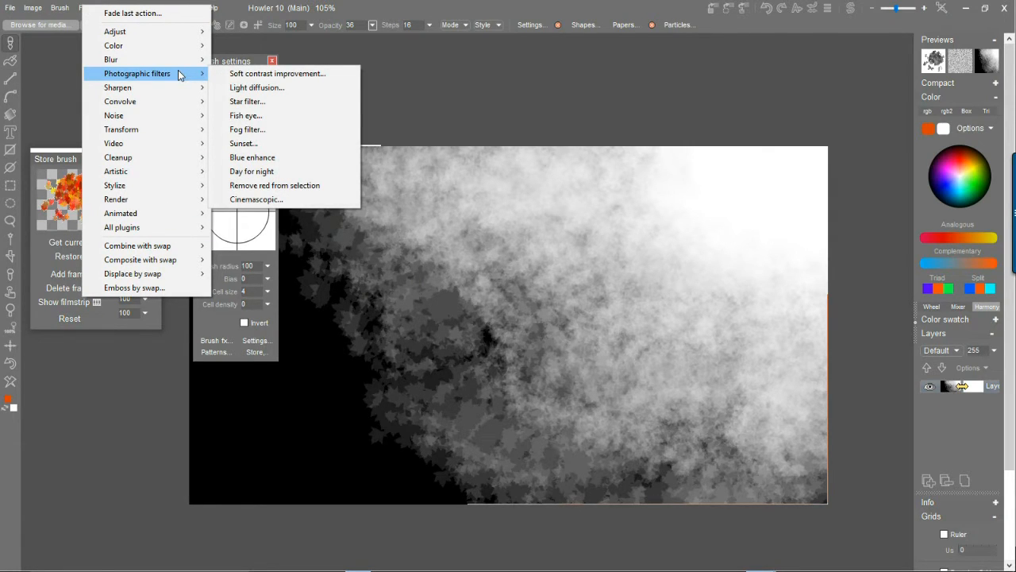
pyautogui.moveTo(137, 46)
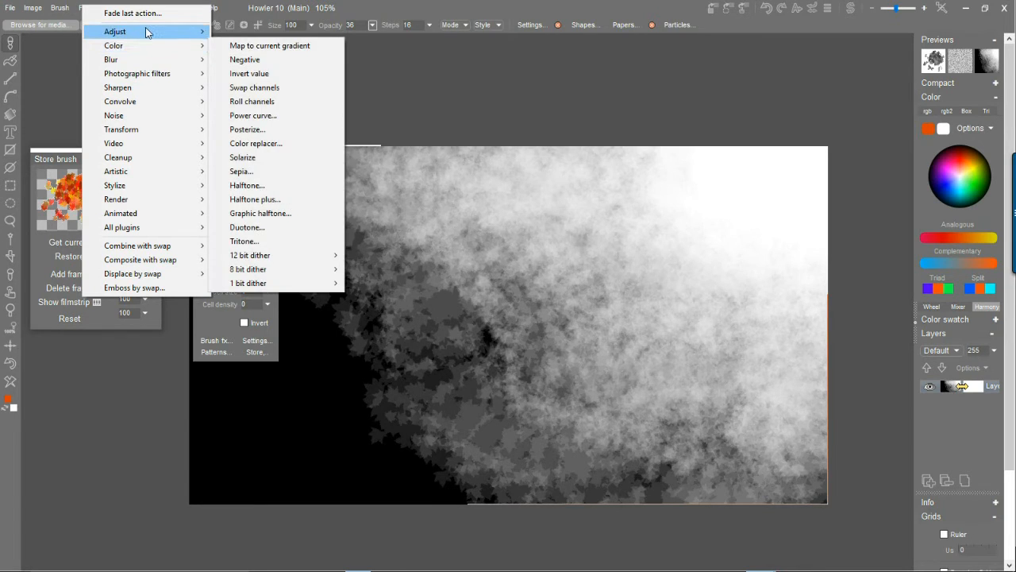
pyautogui.moveTo(142, 66)
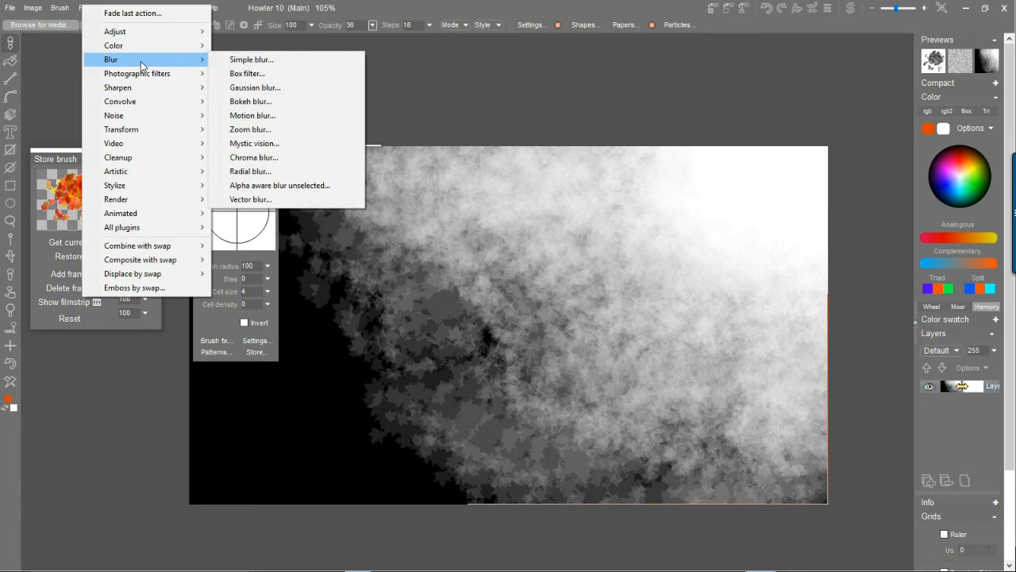
pyautogui.click(274, 87)
pyautogui.moveTo(470, 261); pyautogui.dragTo(476, 262)
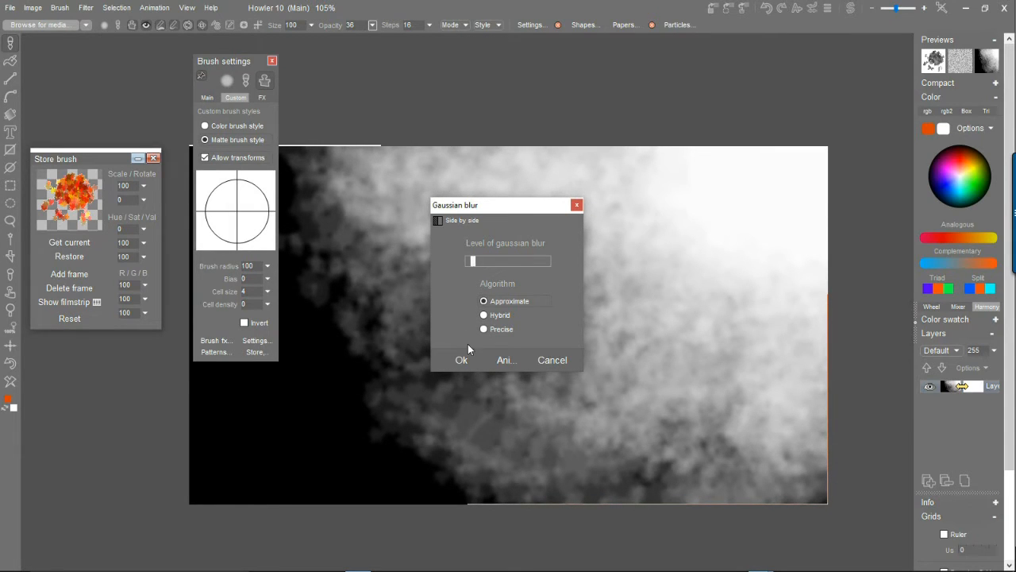
pyautogui.click(462, 364)
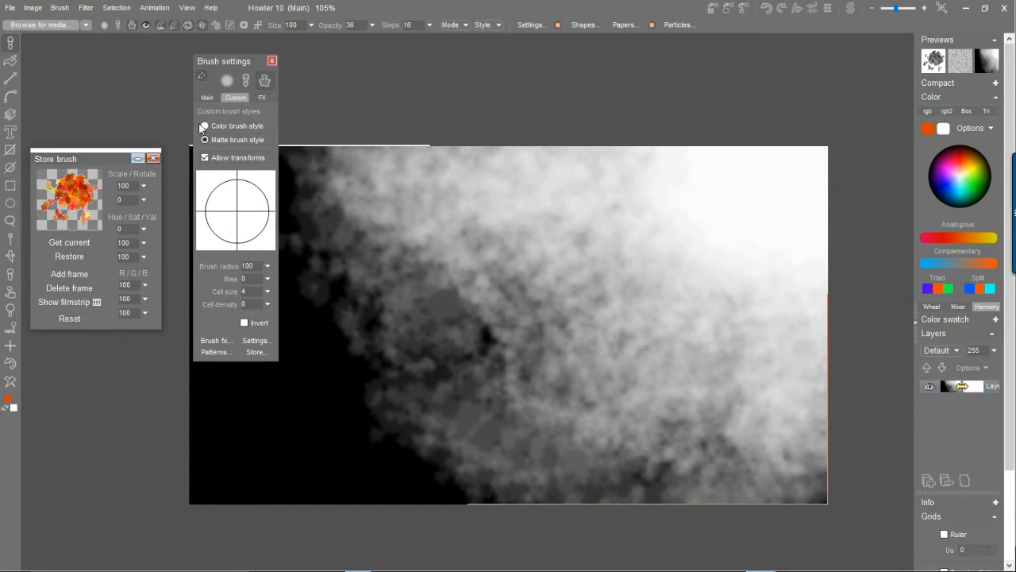
# - Close the brush settings and apply a zoom blur with a low factor and raised quality to streak the clouds into light rays
pyautogui.click(208, 97)
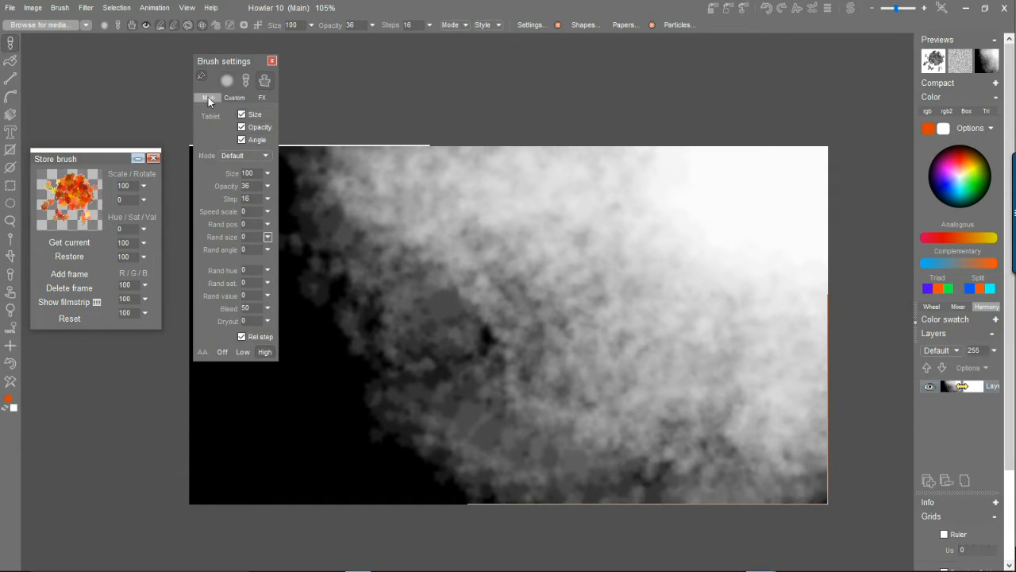
pyautogui.click(271, 61)
pyautogui.click(82, 8)
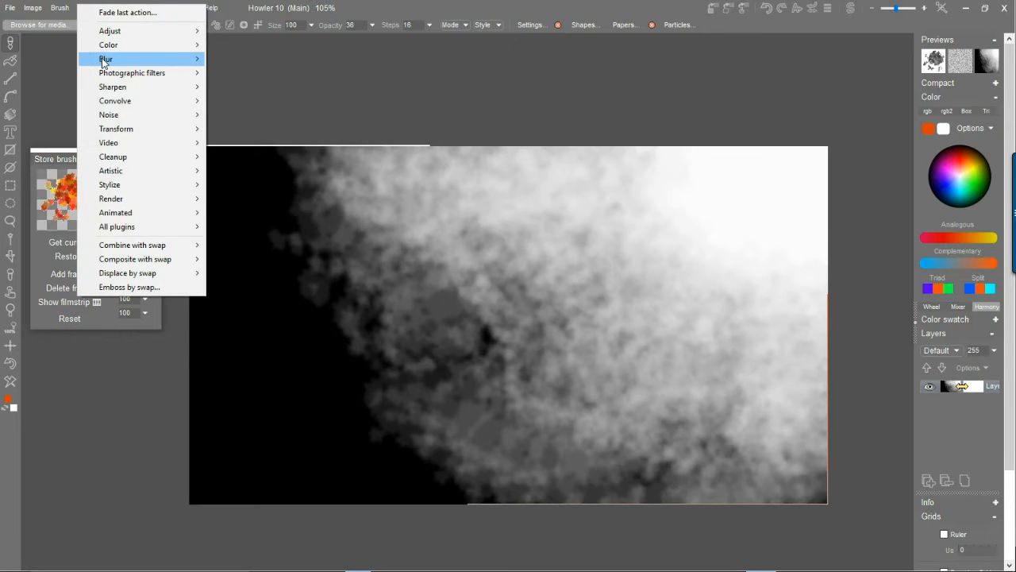
pyautogui.moveTo(135, 59)
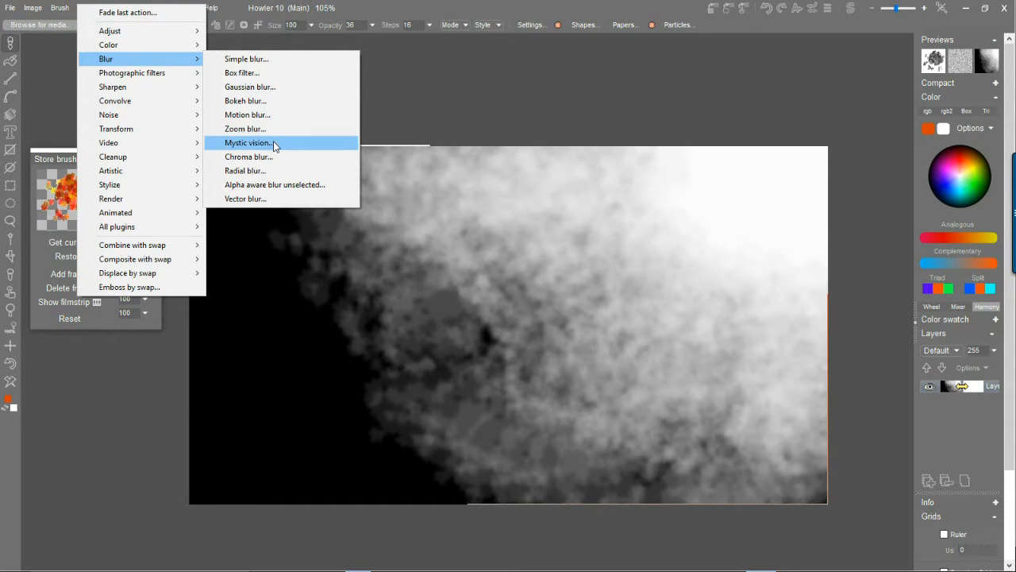
pyautogui.click(253, 128)
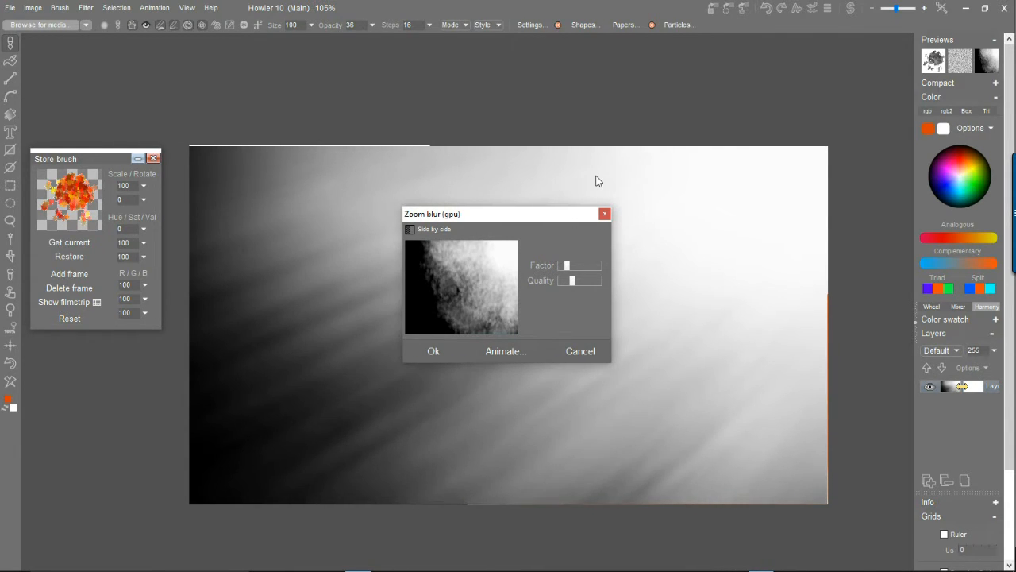
pyautogui.moveTo(566, 280); pyautogui.dragTo(560, 280)
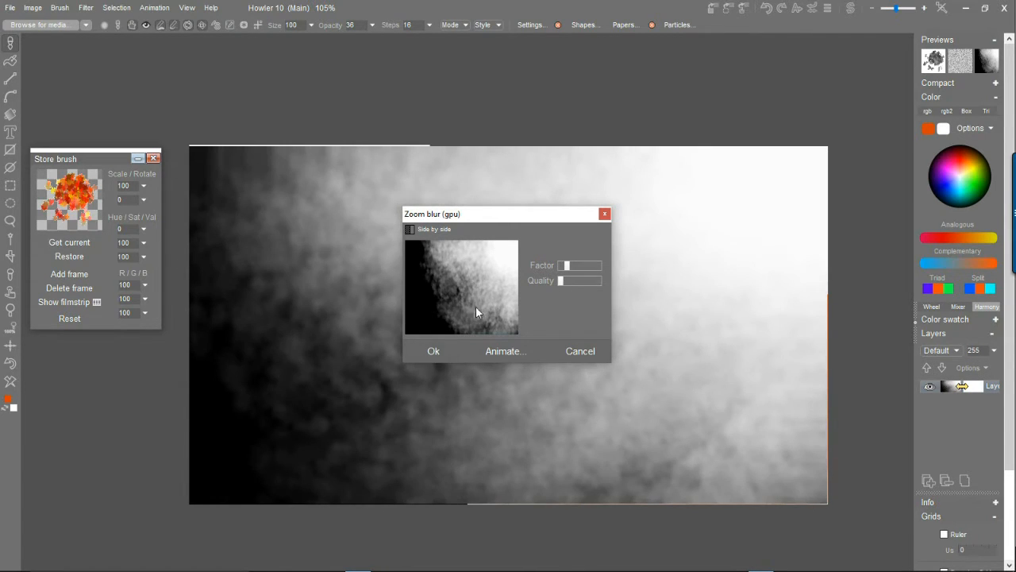
pyautogui.click(573, 265)
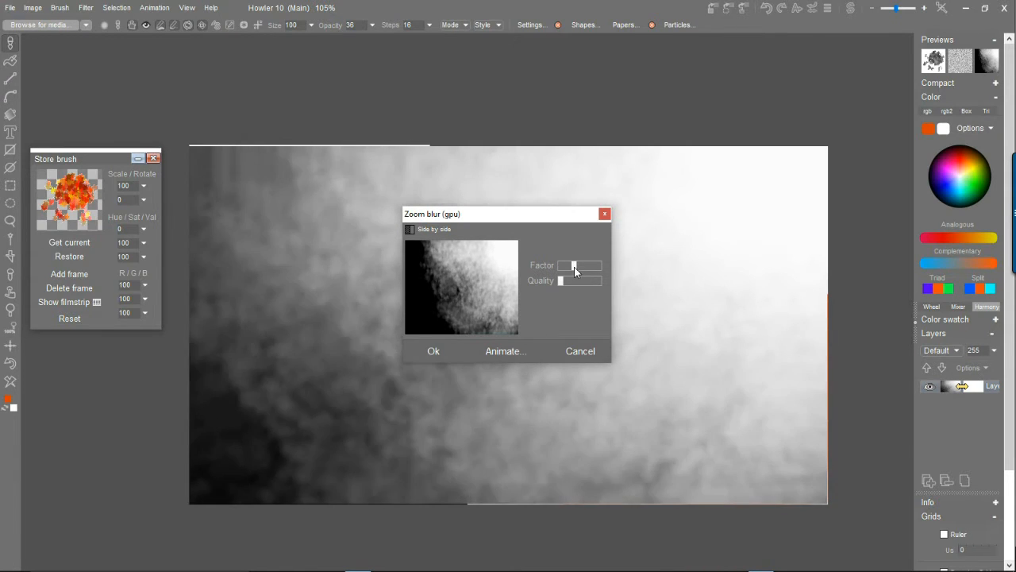
pyautogui.moveTo(562, 281)
pyautogui.mouseDown()
pyautogui.moveTo(587, 281)
pyautogui.moveTo(568, 267)
pyautogui.mouseUp()
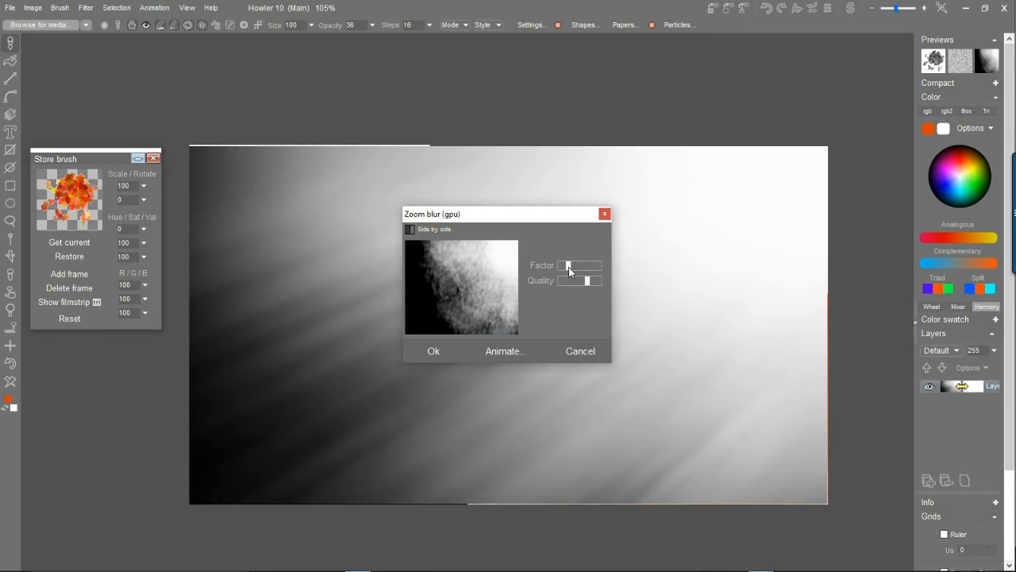
pyautogui.click(429, 350)
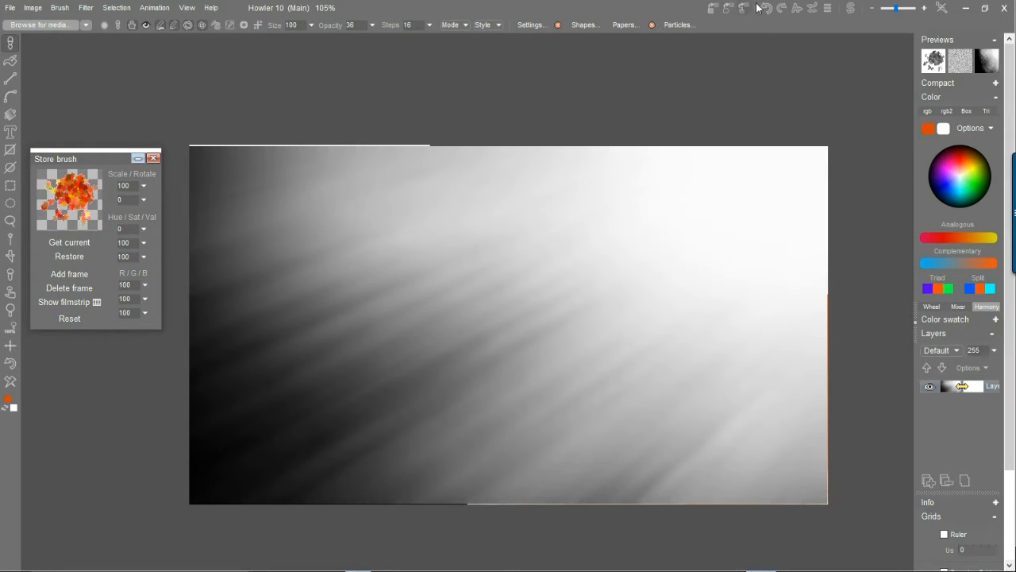
# - Use Interactive undo to blend the zoom blur partway back toward the unstreaked clouds
pyautogui.click(86, 10)
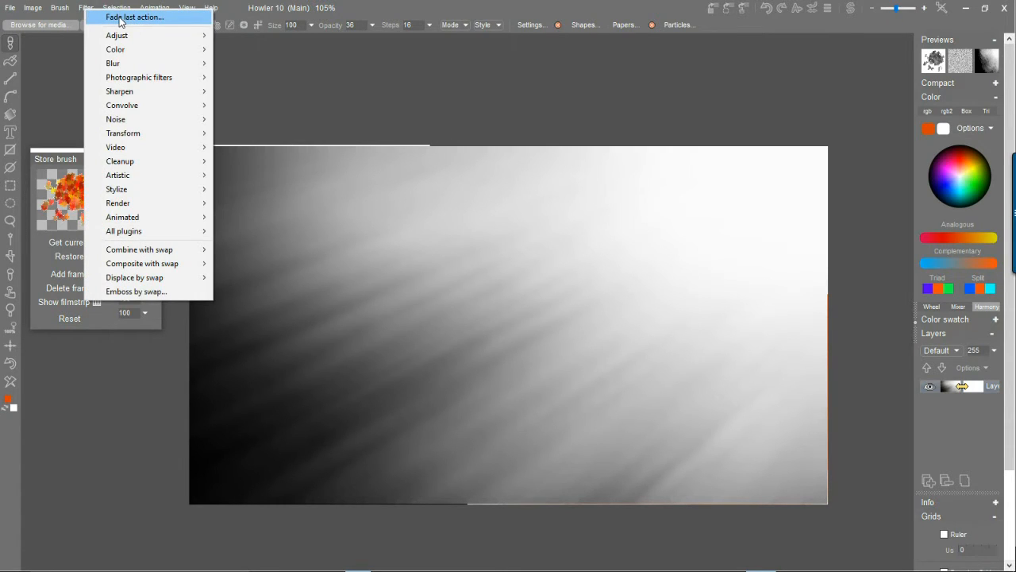
pyautogui.click(546, 5)
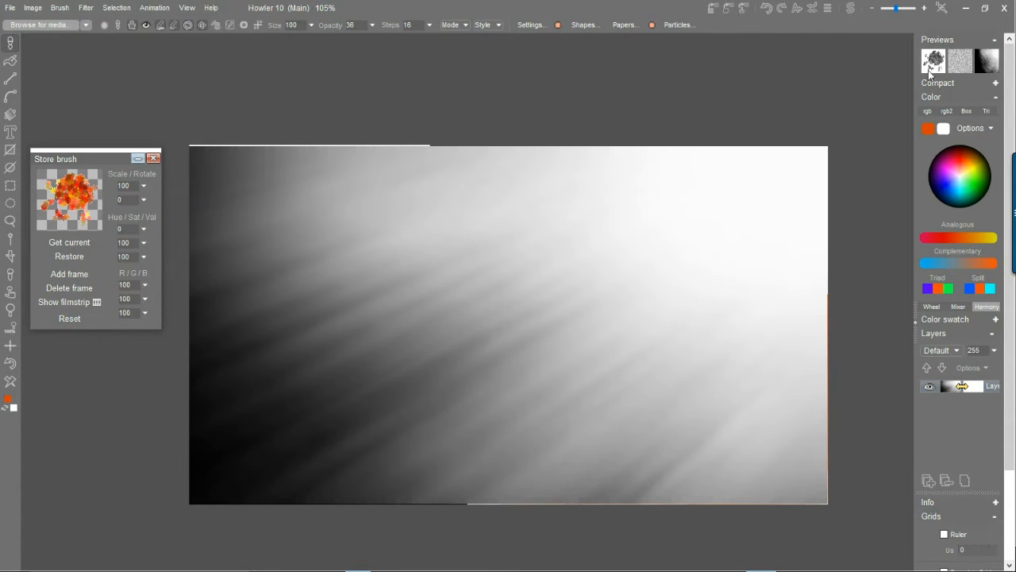
pyautogui.click(814, 12)
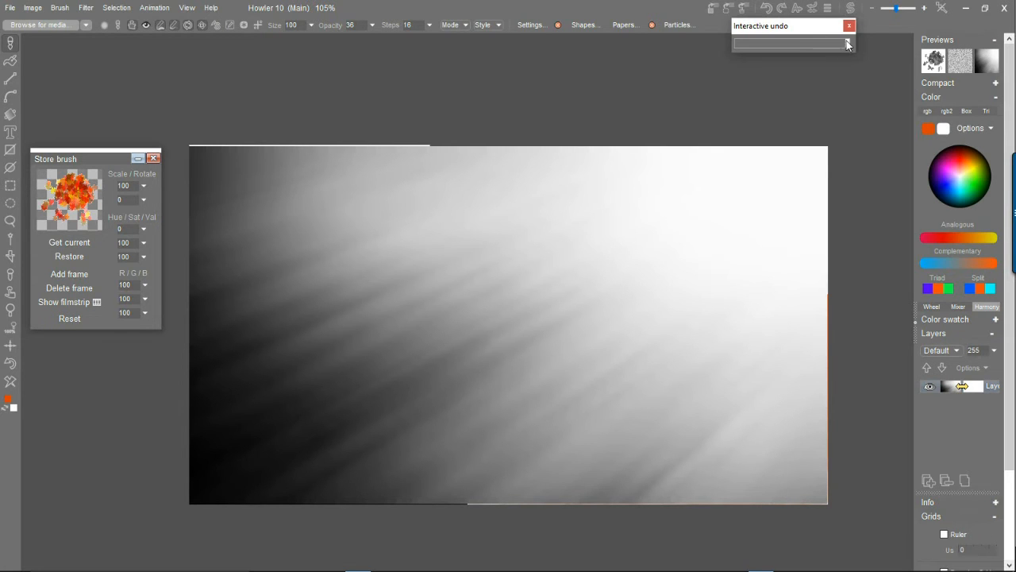
pyautogui.moveTo(847, 45)
pyautogui.mouseDown()
pyautogui.moveTo(728, 39)
pyautogui.moveTo(834, 41)
pyautogui.moveTo(742, 43)
pyautogui.moveTo(796, 42)
pyautogui.moveTo(785, 43)
pyautogui.mouseUp()
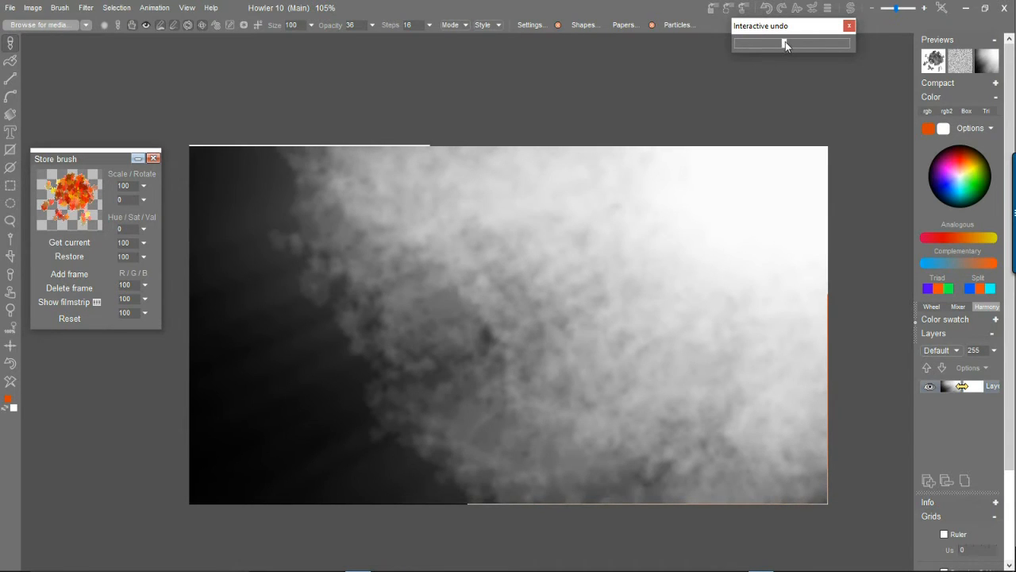
pyautogui.press('Escape')
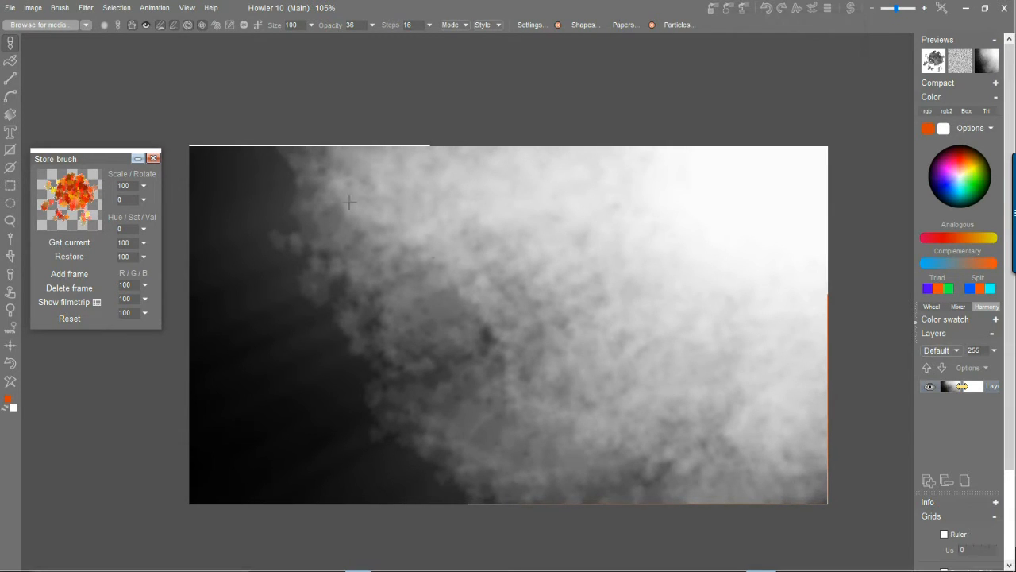
# - Start the 3D Designer transform on the cloud image and lower its amplitude to flatten the relief
pyautogui.click(87, 8)
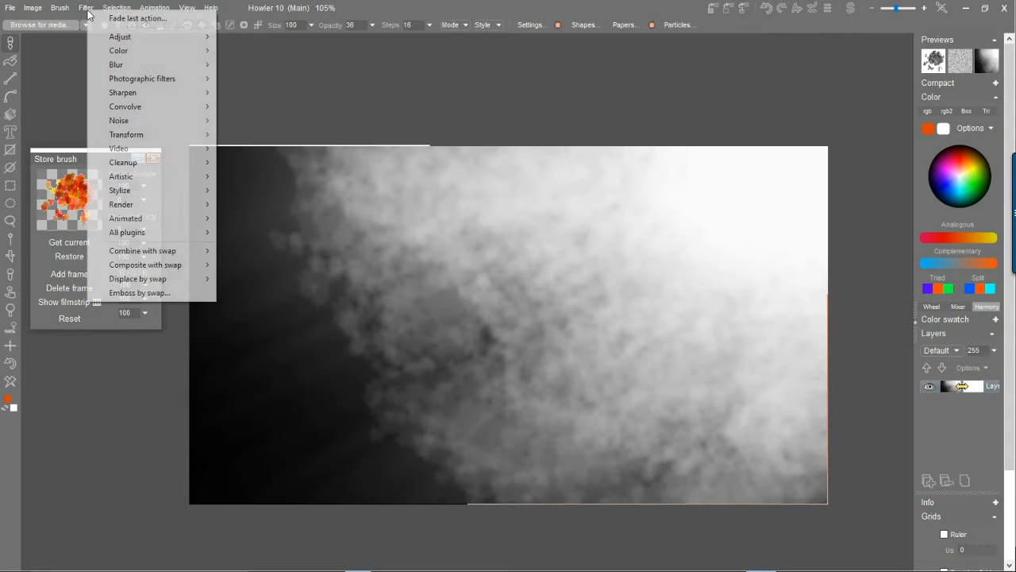
pyautogui.moveTo(154, 137)
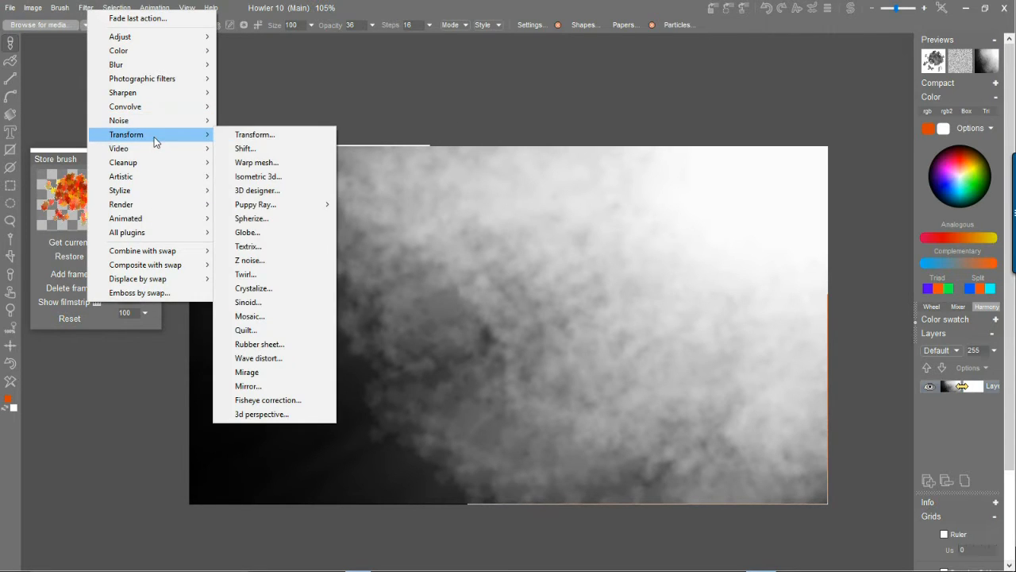
pyautogui.click(270, 193)
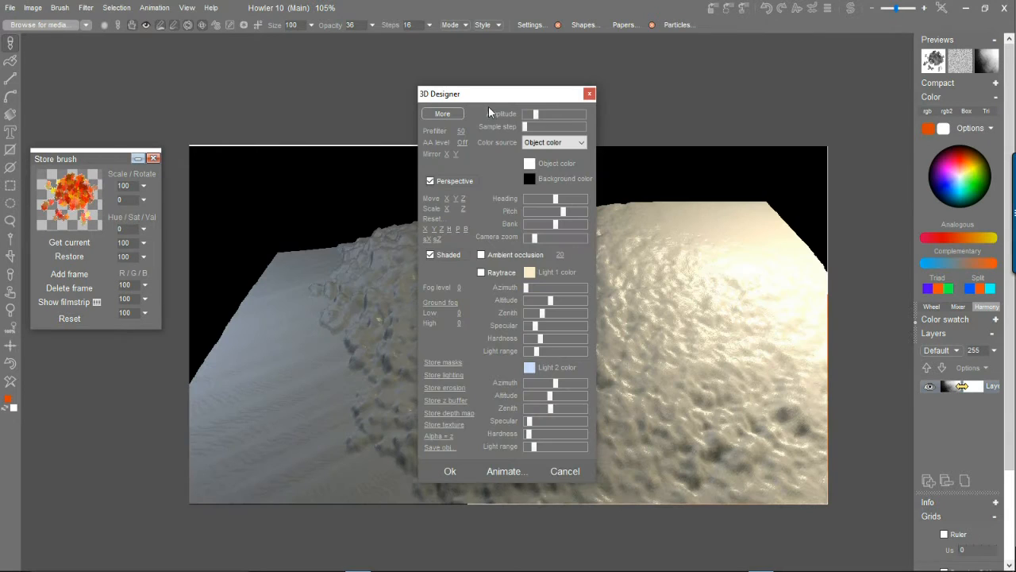
pyautogui.moveTo(488, 96); pyautogui.dragTo(181, 81)
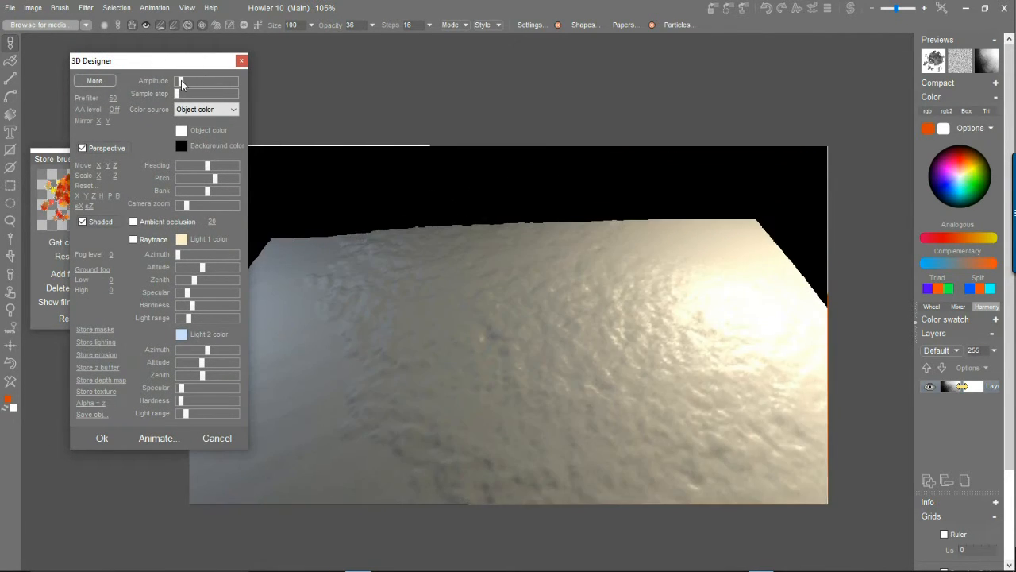
# - Set the terrain's color source to From image, reduce the pitch slightly, and raise the amplitude for stronger relief
pyautogui.click(206, 109)
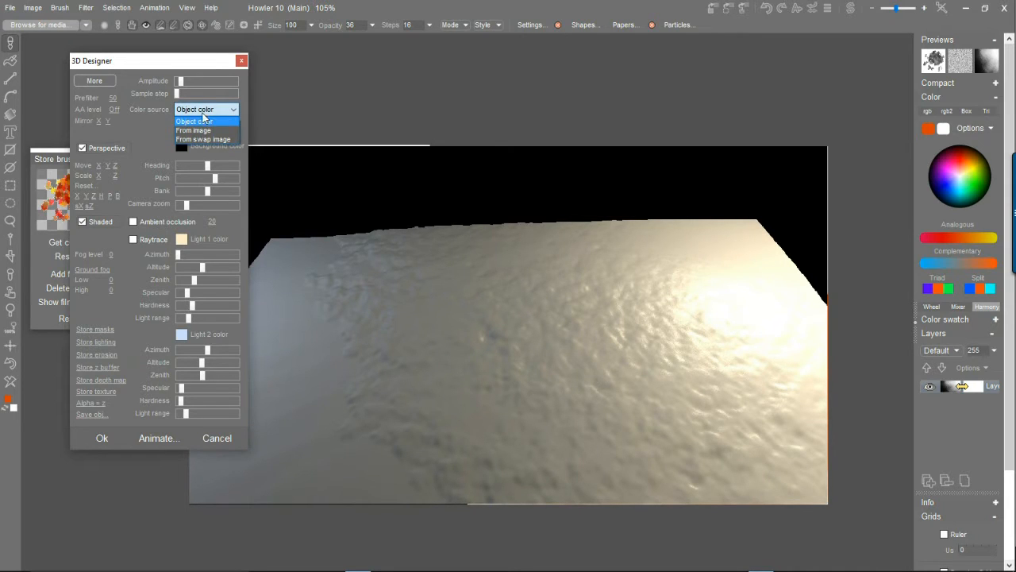
pyautogui.click(193, 129)
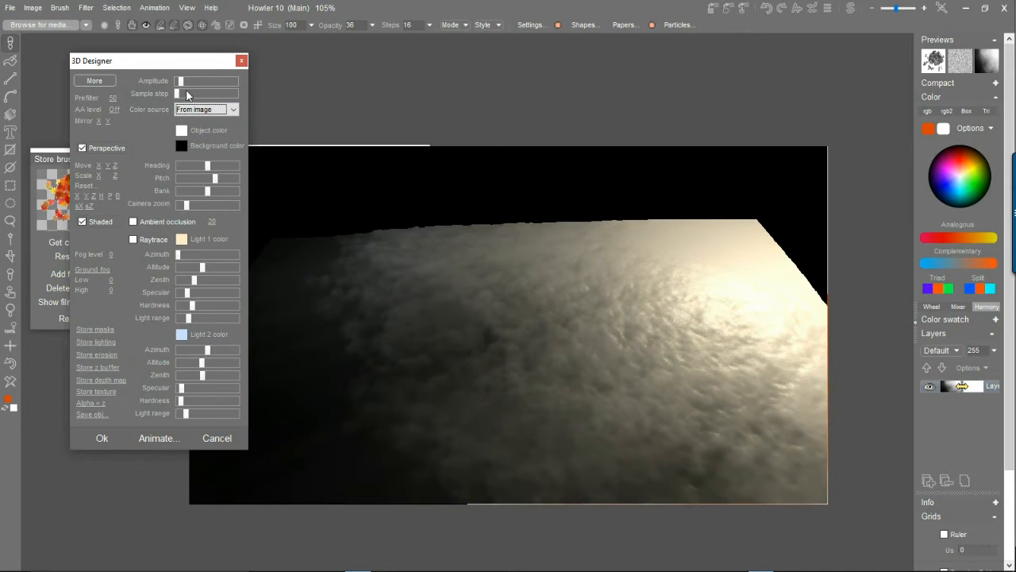
pyautogui.moveTo(181, 81); pyautogui.dragTo(169, 82)
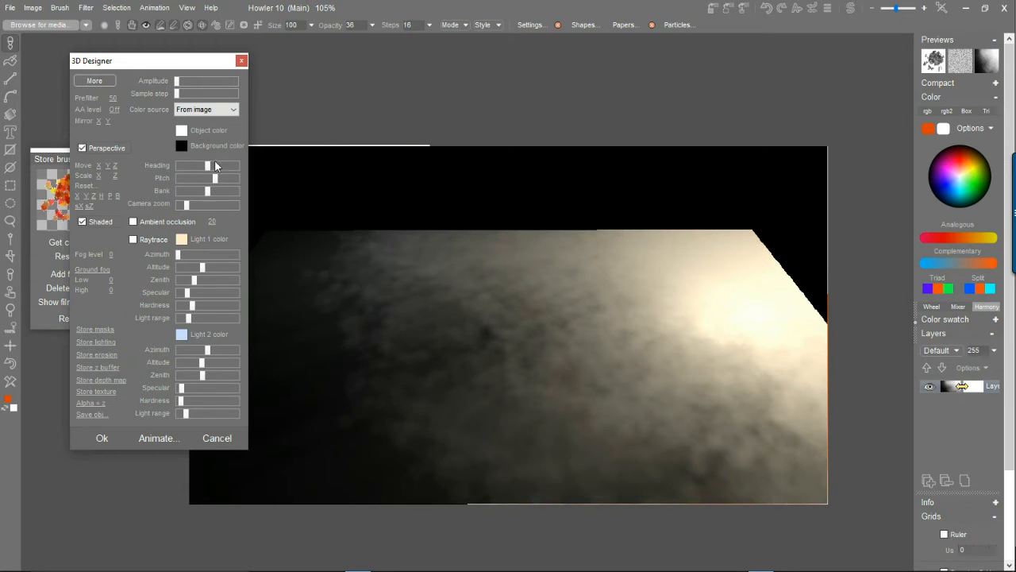
pyautogui.moveTo(214, 178)
pyautogui.mouseDown()
pyautogui.moveTo(226, 176)
pyautogui.moveTo(213, 179)
pyautogui.mouseUp()
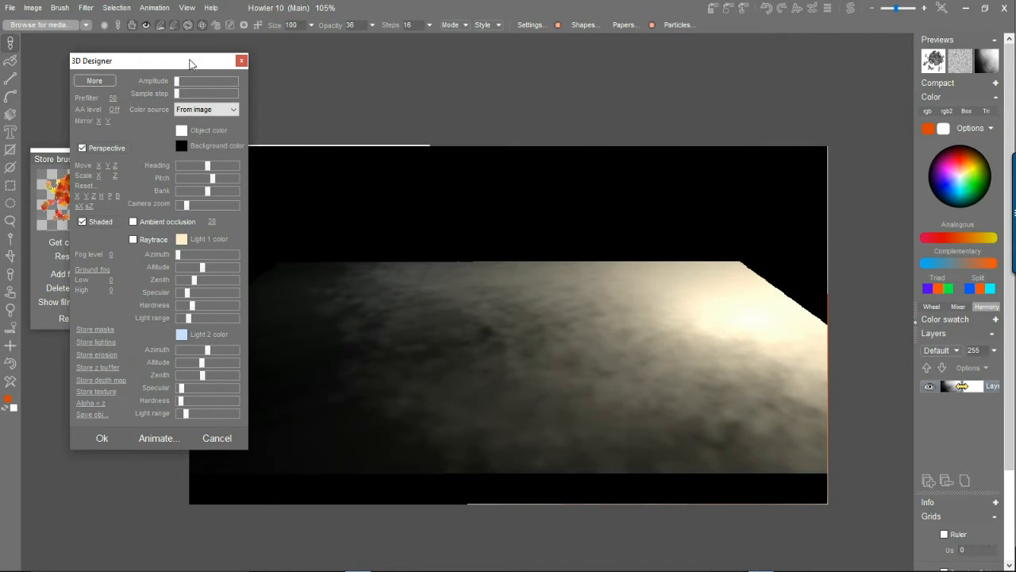
pyautogui.moveTo(178, 83); pyautogui.dragTo(196, 97)
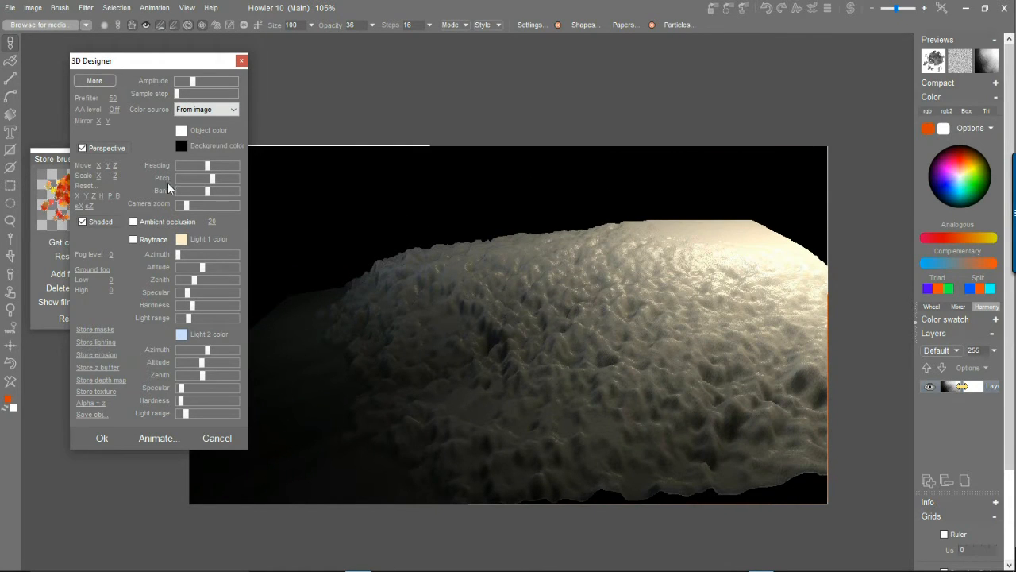
# - Expand the 3D Designer options and strongly erode the terrain, with mid-range sediment and a flatness threshold of 22
pyautogui.click(96, 82)
pyautogui.moveTo(139, 65); pyautogui.dragTo(91, 48)
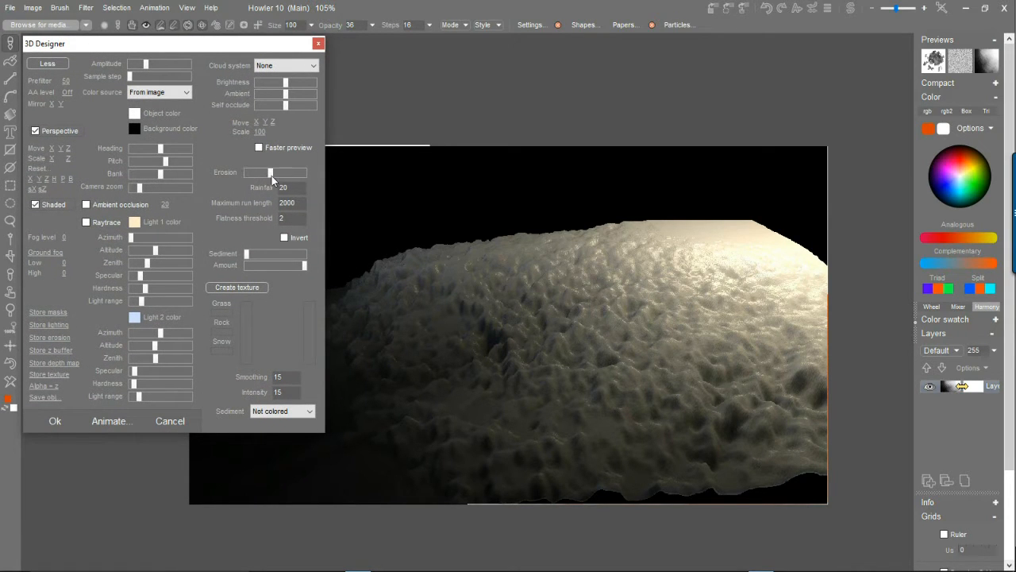
pyautogui.moveTo(271, 175); pyautogui.dragTo(272, 176)
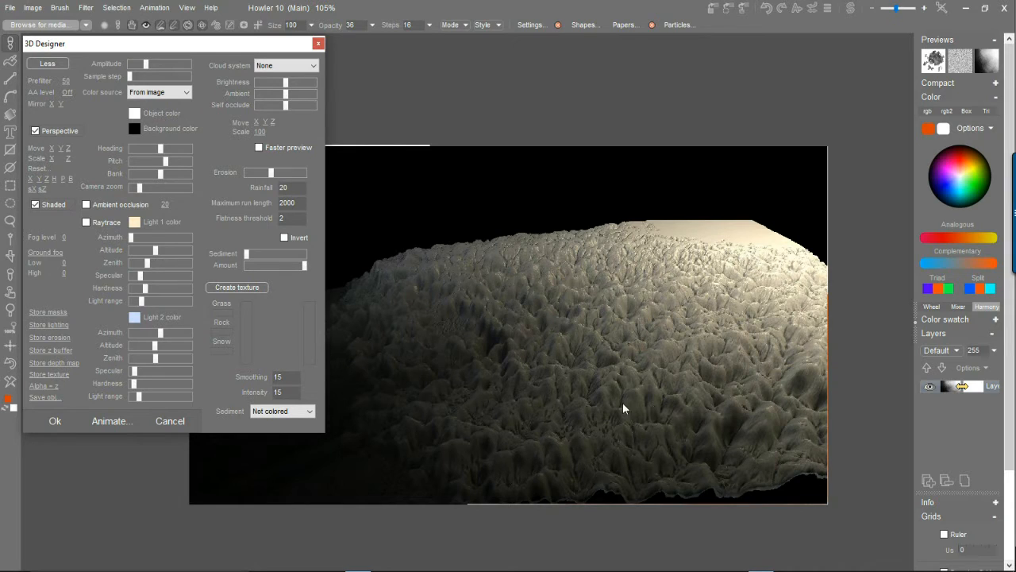
pyautogui.click(292, 173)
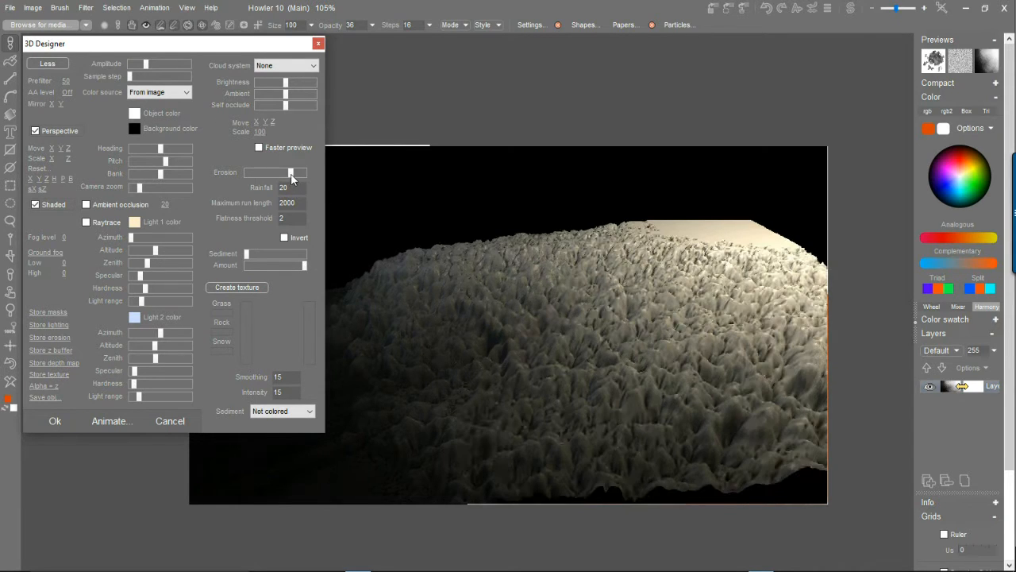
pyautogui.click(287, 174)
pyautogui.click(295, 174)
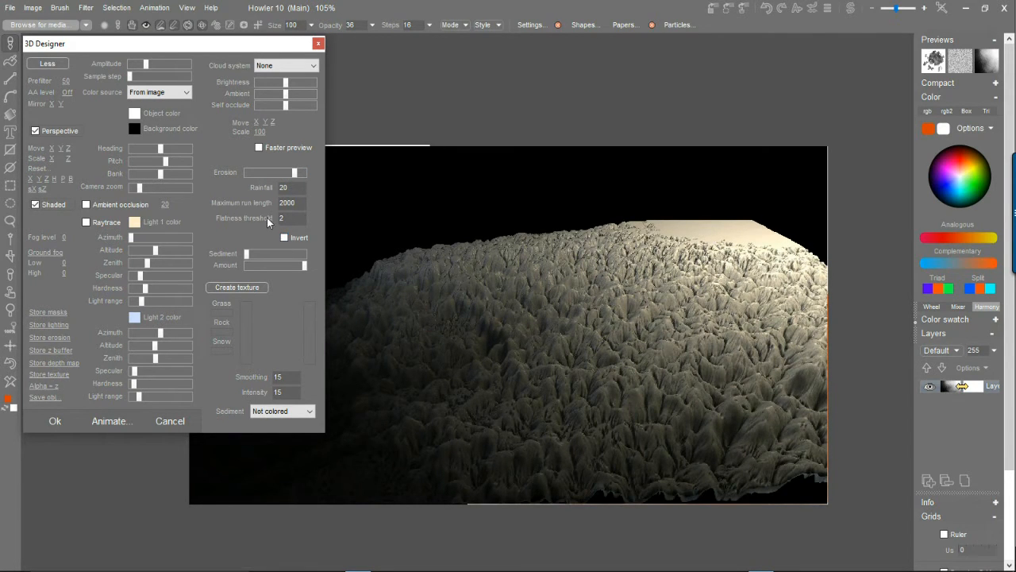
pyautogui.moveTo(247, 254); pyautogui.dragTo(281, 254)
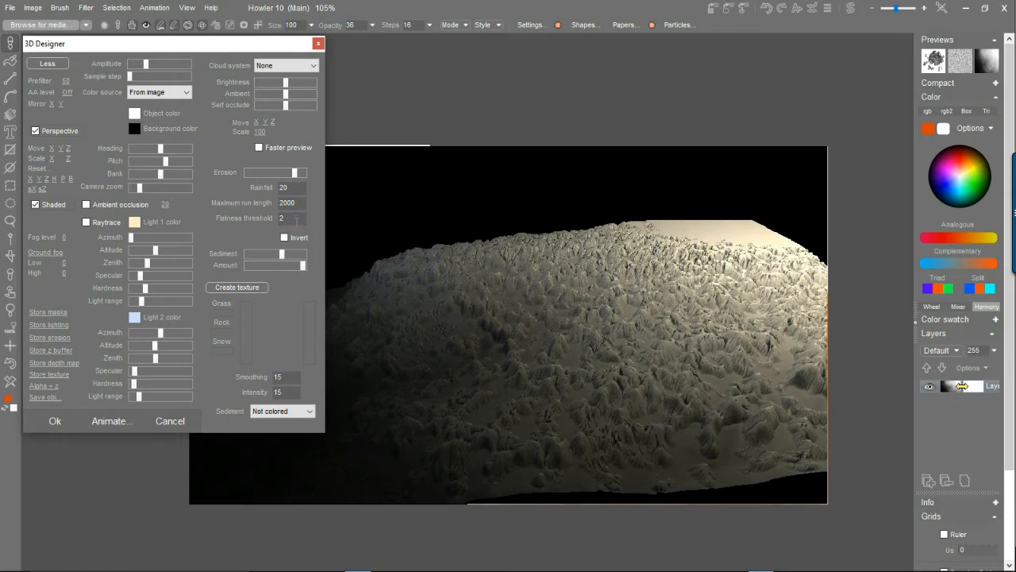
pyautogui.write('22')
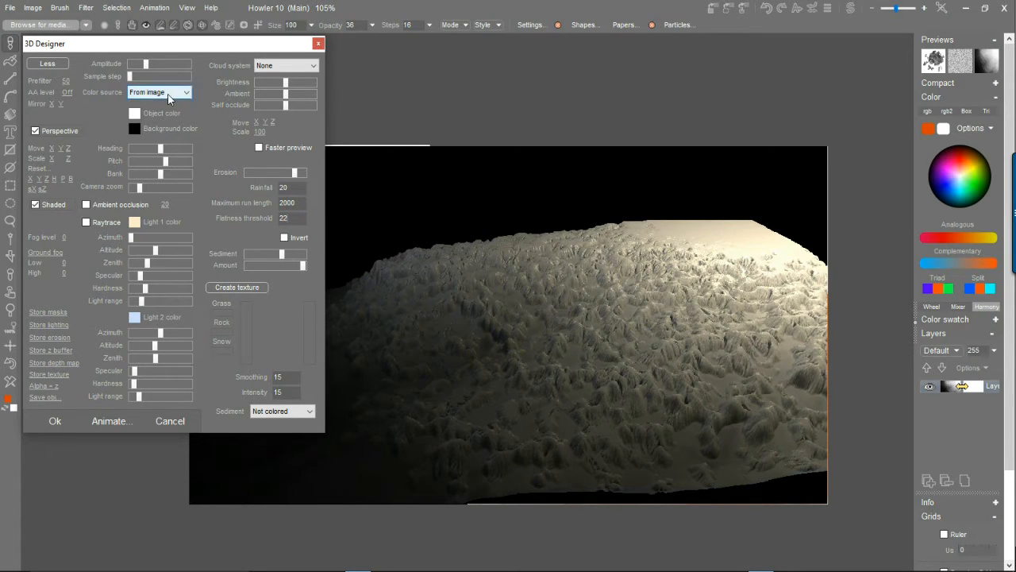
# - Set the color source to From swap image and create a grass, rock and snow texture for the terrain
pyautogui.click(172, 93)
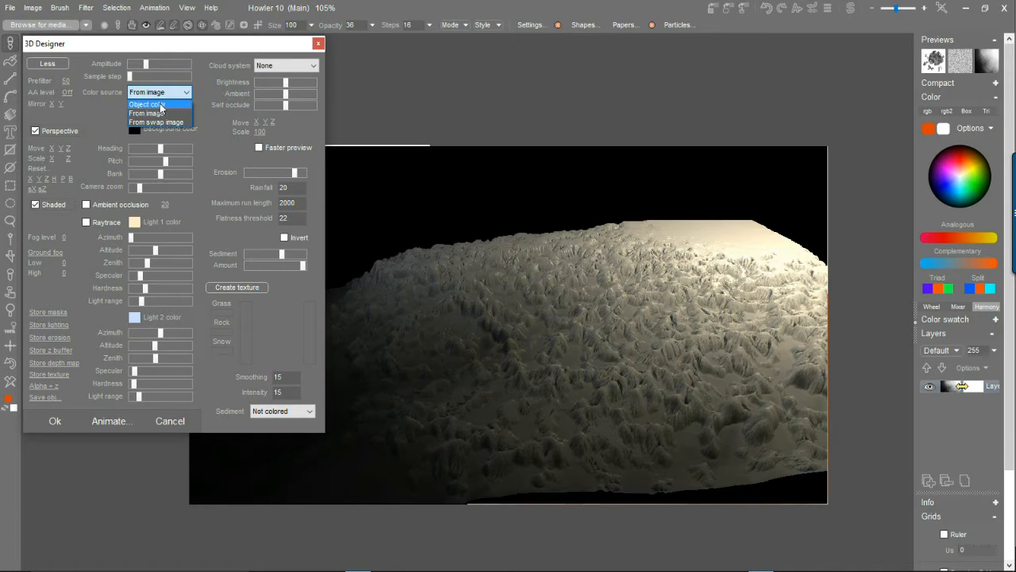
pyautogui.click(159, 104)
pyautogui.click(169, 95)
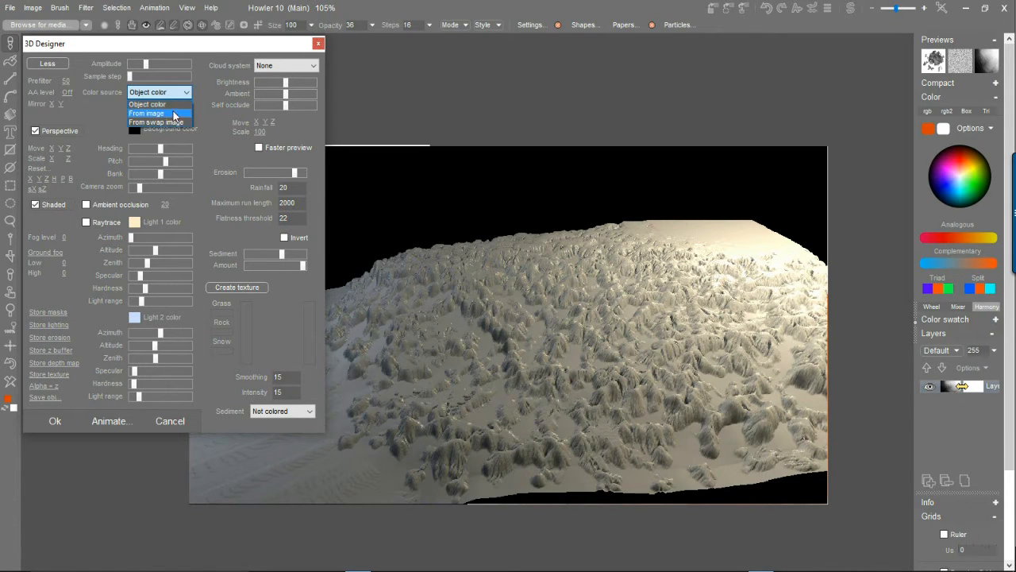
pyautogui.click(167, 123)
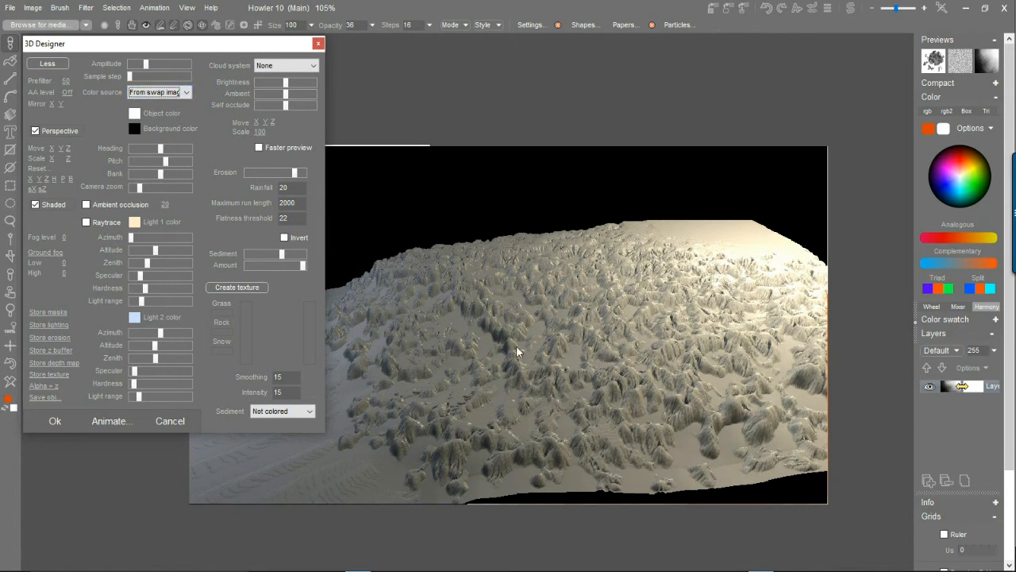
pyautogui.click(245, 287)
pyautogui.click(573, 323)
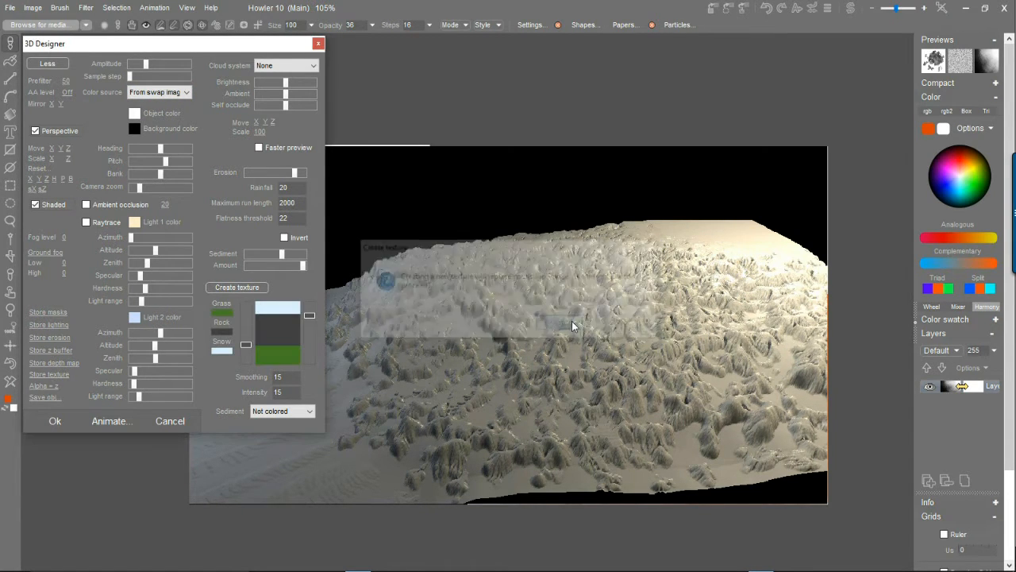
# - Lower the snow line to narrow the rock band, and raise the terrain's amplitude slightly
pyautogui.moveTo(311, 315); pyautogui.dragTo(313, 337)
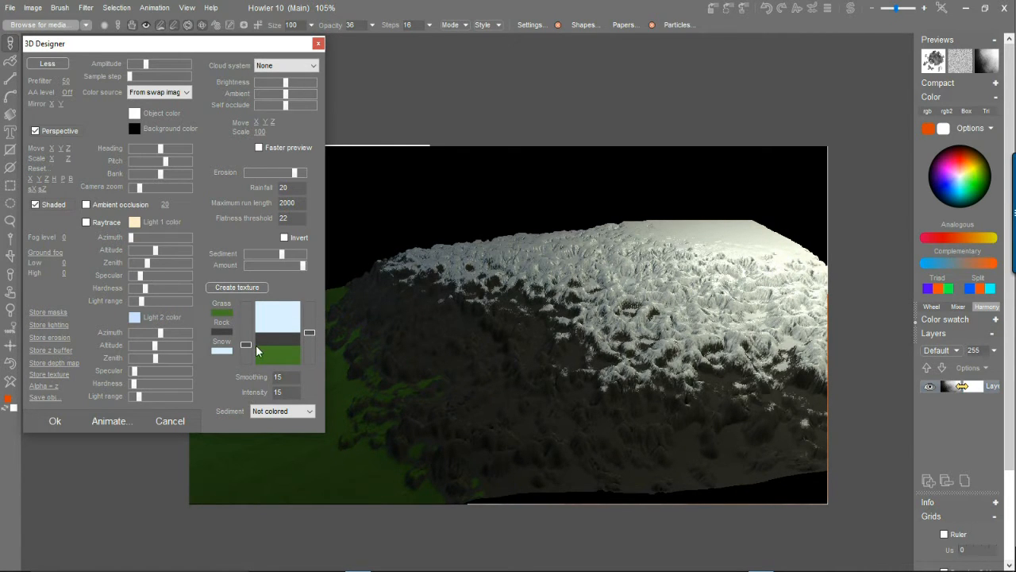
pyautogui.moveTo(243, 343)
pyautogui.mouseDown()
pyautogui.moveTo(243, 362)
pyautogui.moveTo(250, 325)
pyautogui.moveTo(250, 343)
pyautogui.mouseUp()
pyautogui.moveTo(149, 64); pyautogui.dragTo(158, 63)
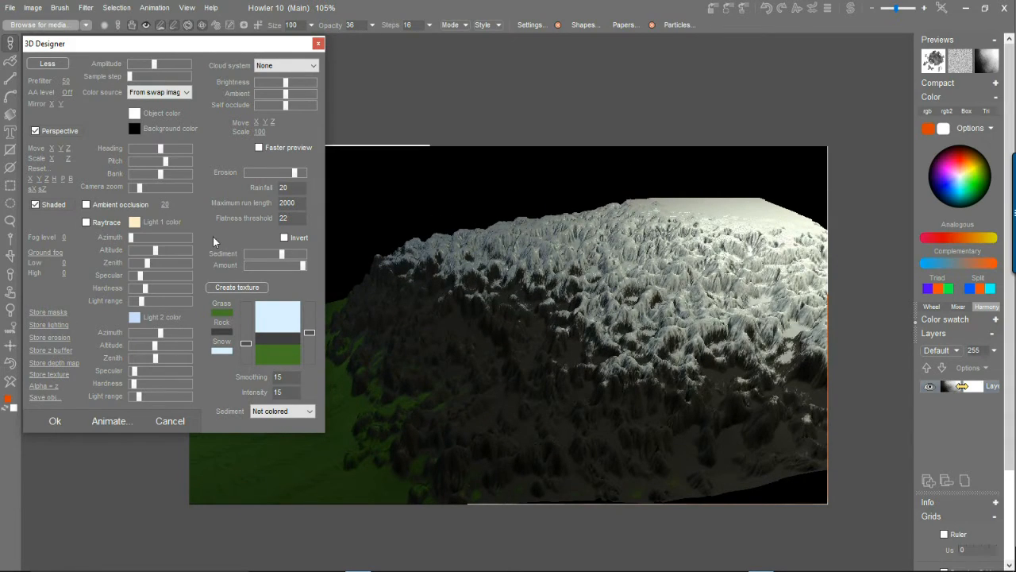
# - Rotate light 1's azimuth to about mid-range and enable raytracing with the Fine option
pyautogui.moveTo(133, 238); pyautogui.dragTo(158, 237)
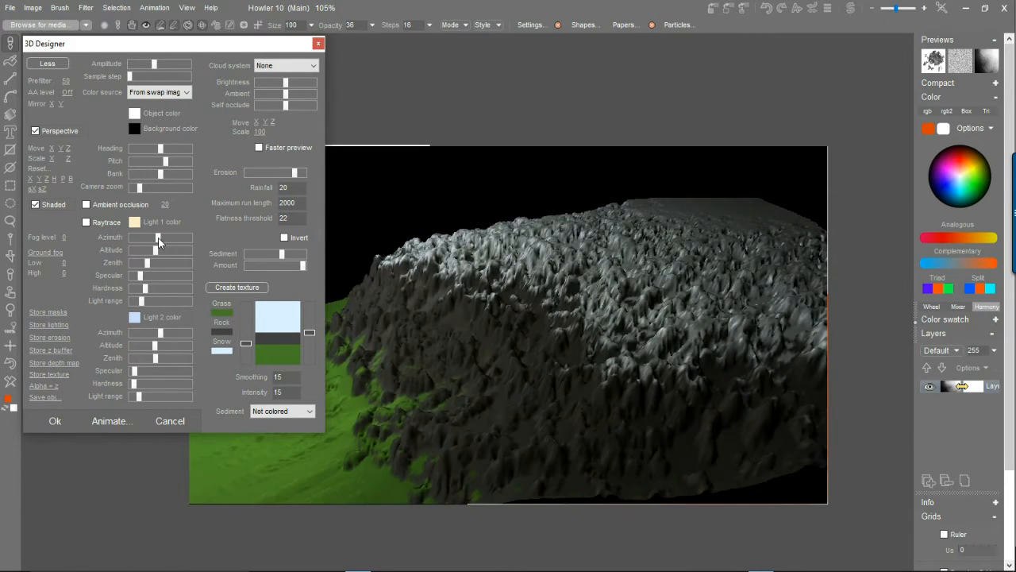
pyautogui.click(103, 225)
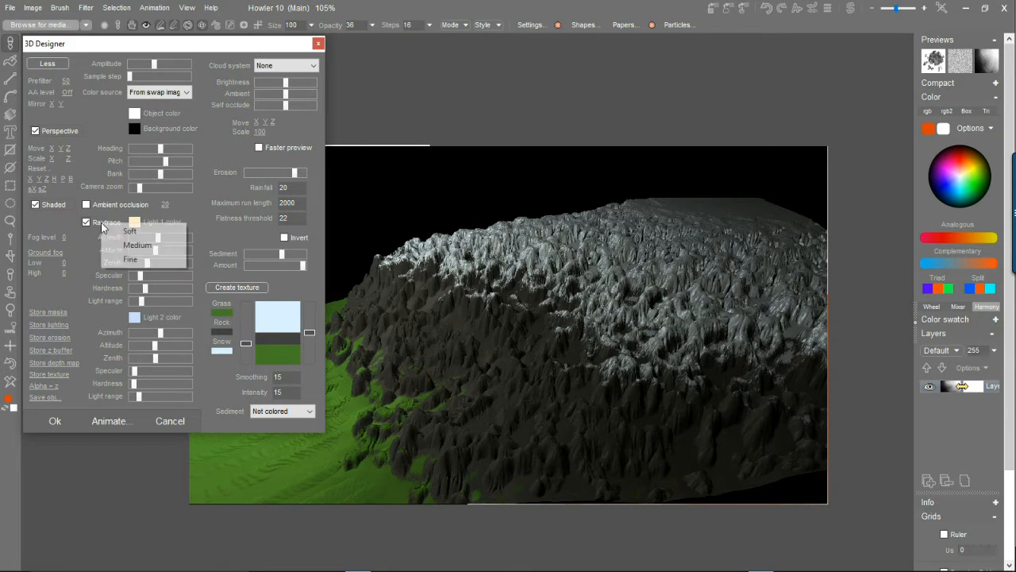
pyautogui.click(135, 260)
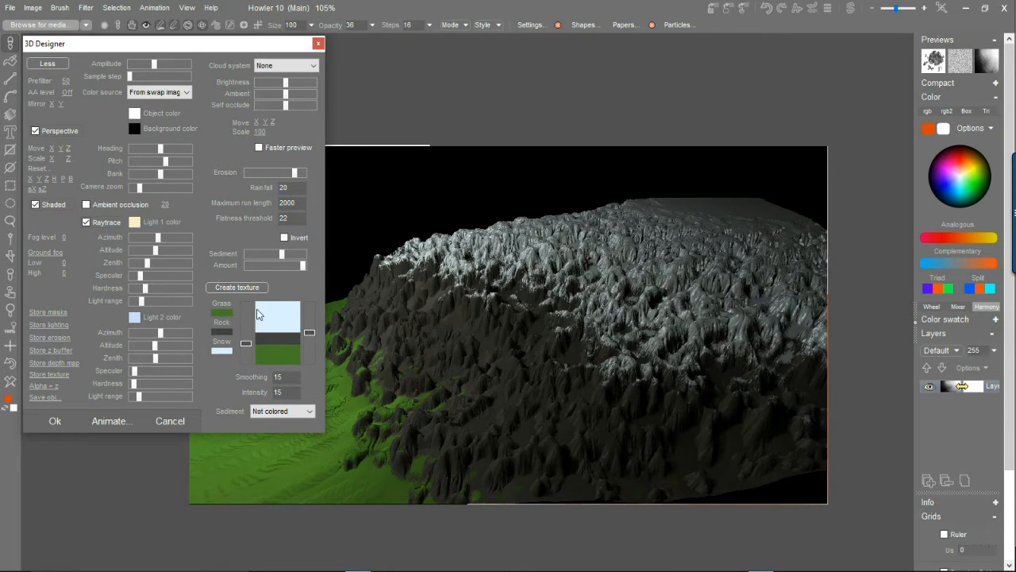
# - Give light 1 a low altitude, maximum zenith and wide light range, and set the prefilter to 100
pyautogui.moveTo(143, 251); pyautogui.dragTo(188, 263)
pyautogui.moveTo(157, 304); pyautogui.dragTo(185, 303)
pyautogui.moveTo(151, 241)
pyautogui.mouseDown()
pyautogui.moveTo(138, 238)
pyautogui.moveTo(174, 238)
pyautogui.moveTo(162, 238)
pyautogui.mouseUp()
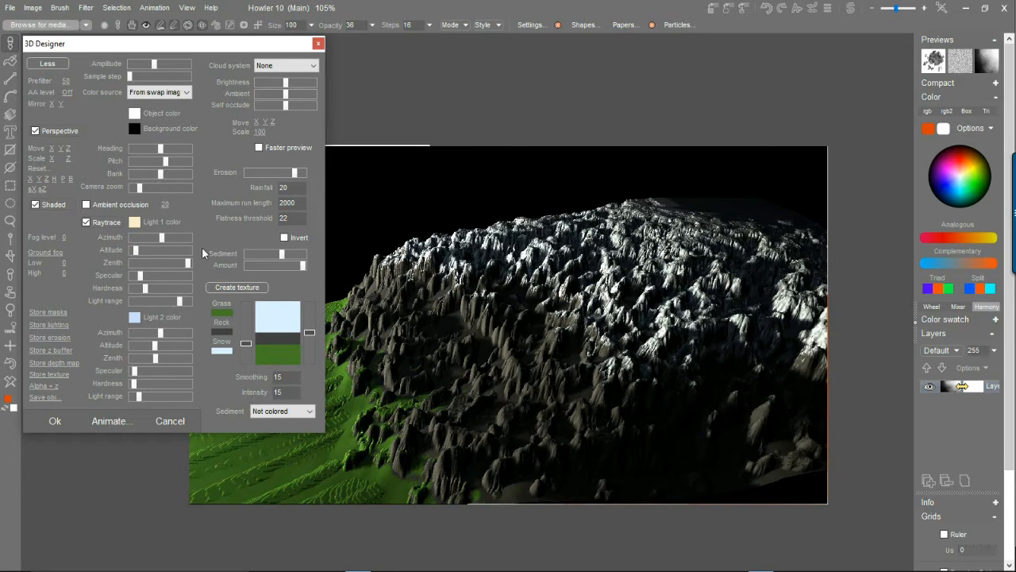
pyautogui.moveTo(70, 78); pyautogui.dragTo(307, 78)
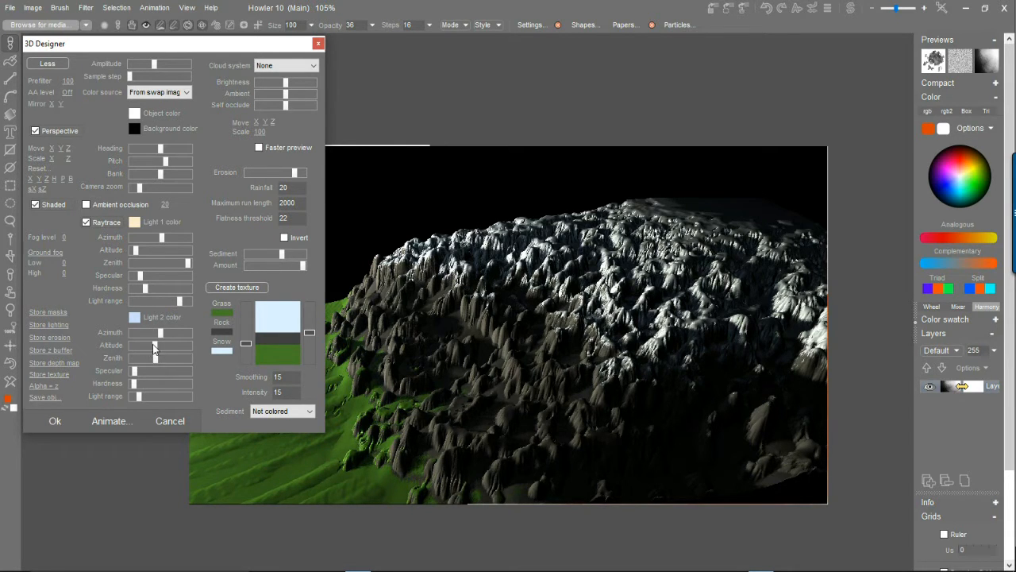
# - Raise light 2's altitude to the maximum, lower its zenith, and increase its light range slightly
pyautogui.click(176, 345)
pyautogui.moveTo(156, 357); pyautogui.dragTo(140, 361)
pyautogui.moveTo(139, 396); pyautogui.dragTo(147, 401)
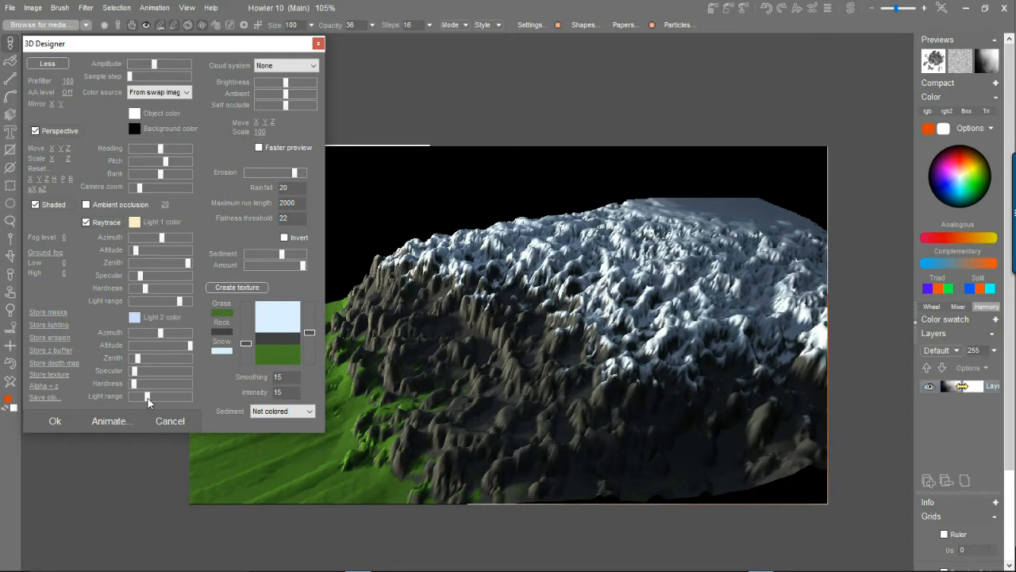
# - Turn on ambient occlusion and apply the 3D Designer terrain render to the canvas
pyautogui.click(106, 206)
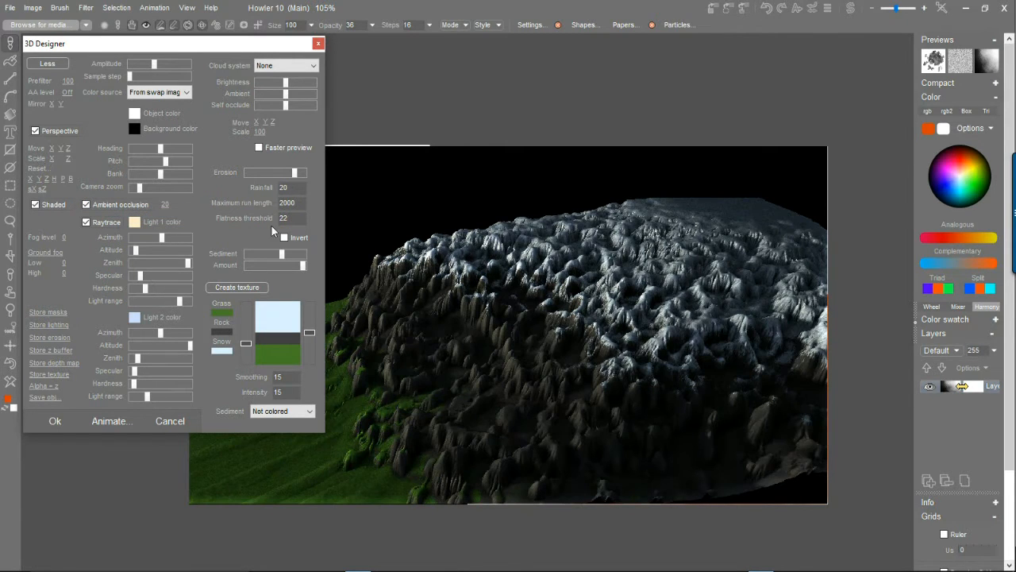
pyautogui.click(73, 90)
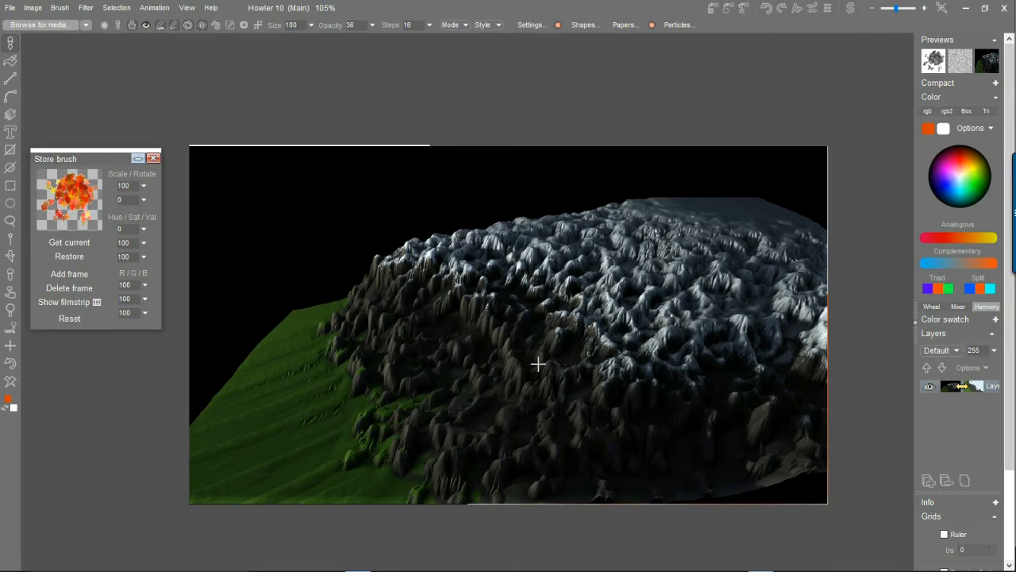
# - Paint an orange cloud over the snowy peak of the terrain with the leaf-cluster brush
pyautogui.scroll(8, 537, 364)
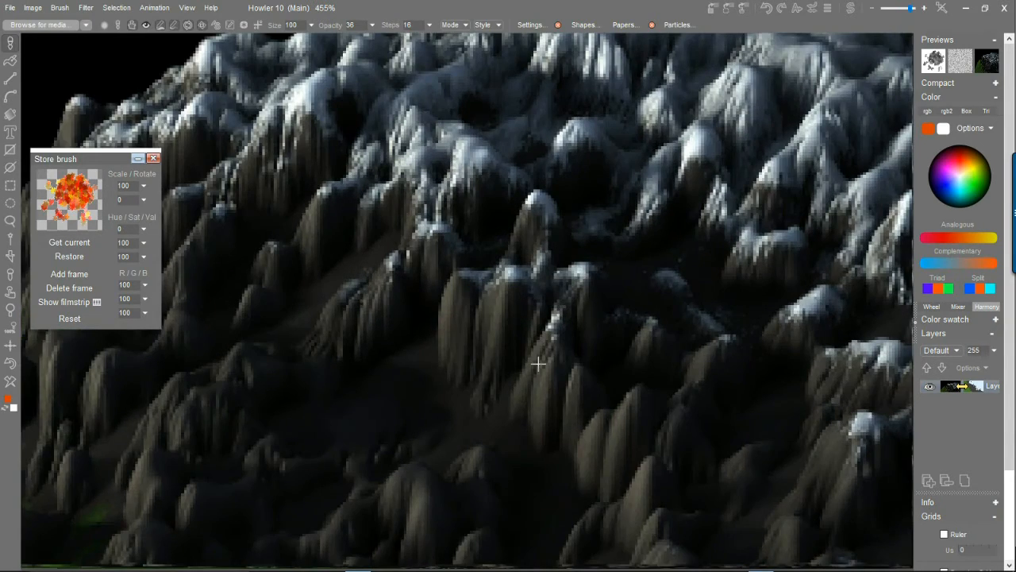
pyautogui.scroll(-6, 537, 363)
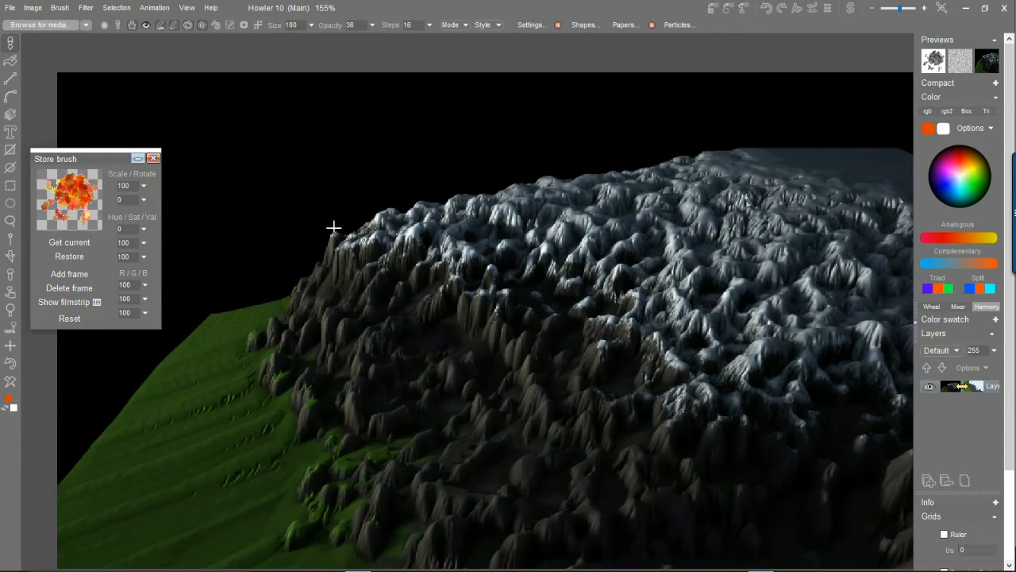
pyautogui.moveTo(712, 185)
pyautogui.mouseDown()
pyautogui.moveTo(714, 135)
pyautogui.moveTo(870, 104)
pyautogui.moveTo(979, 334)
pyautogui.mouseUp()
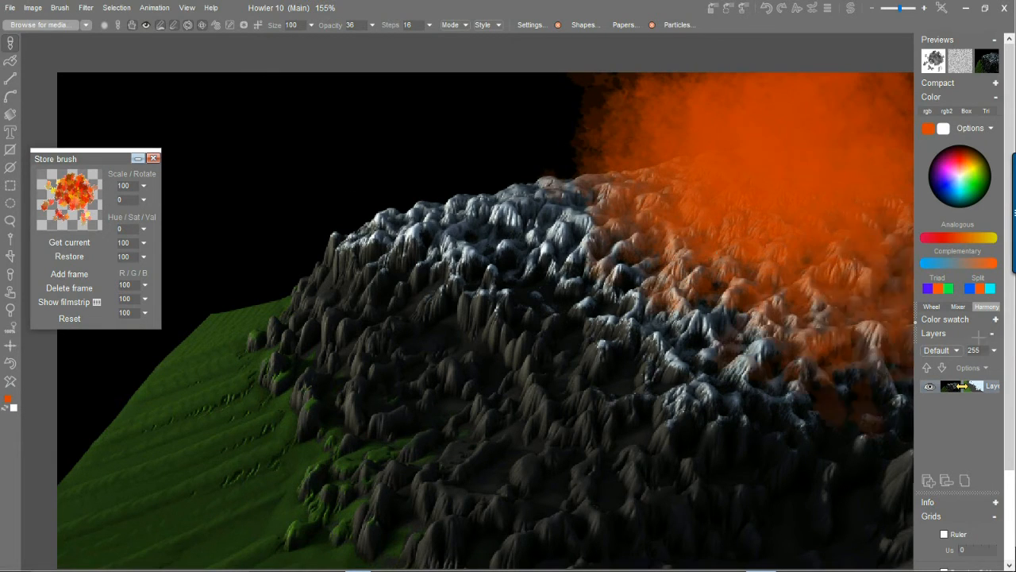
pyautogui.scroll(-3, 411, 124)
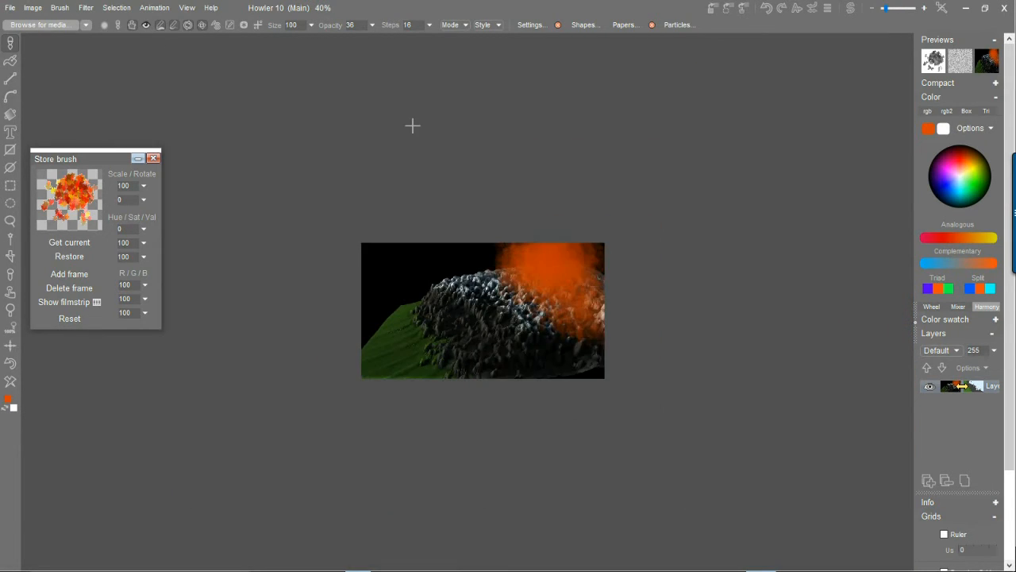
# - Clear the canvas to white and stamp two faint orange leaf clusters side by side
pyautogui.press('Delete')
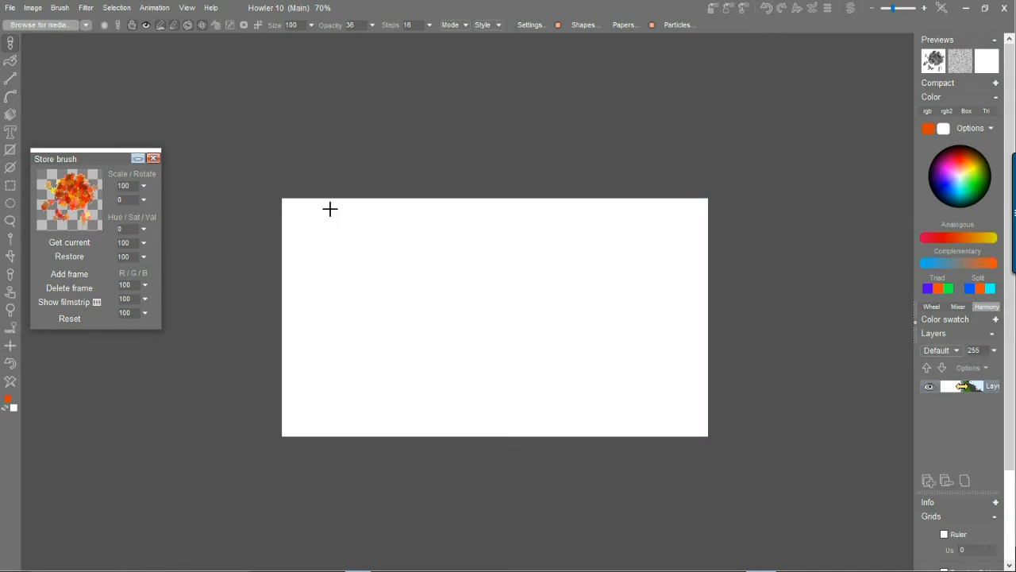
pyautogui.scroll(1, 398, 304)
pyautogui.click(358, 309)
pyautogui.click(513, 281)
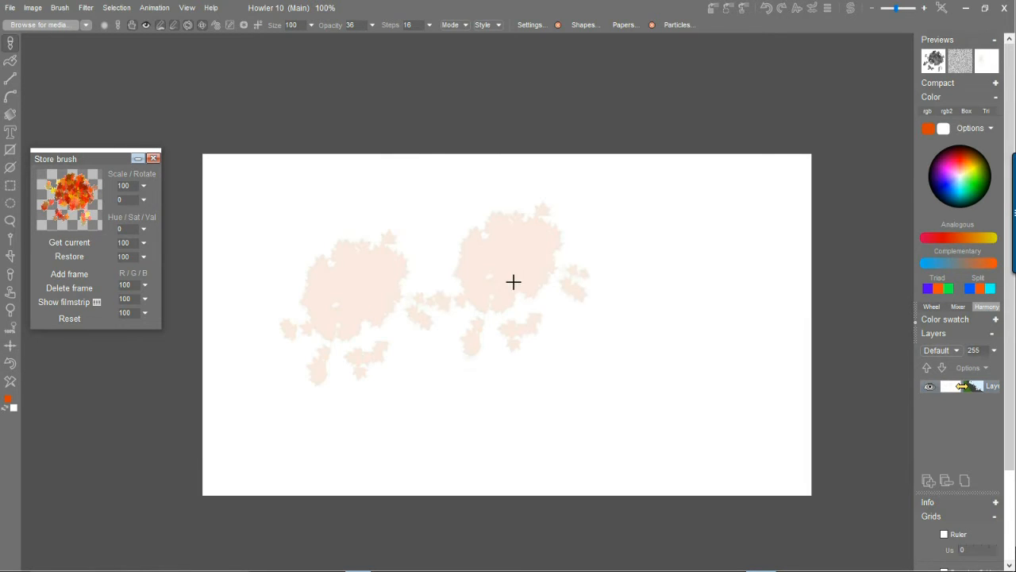
# - Stamp two more faint orange leaf clusters just below the first pair
pyautogui.click(544, 372)
pyautogui.click(397, 397)
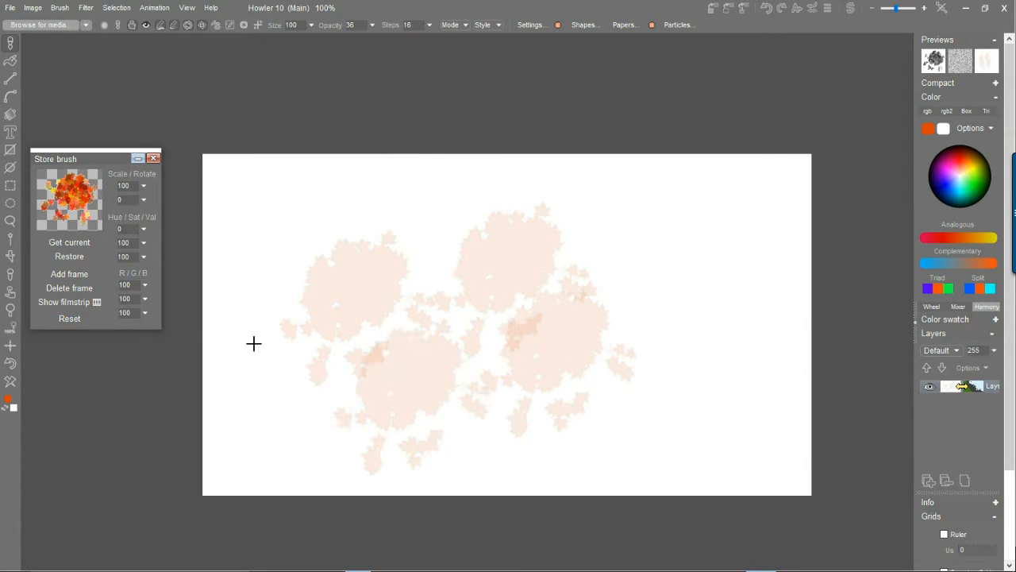
# - Browse the media library's Favorites, Gouache and Airbrush presets and move the browser away from the Store brush panel
pyautogui.click(46, 24)
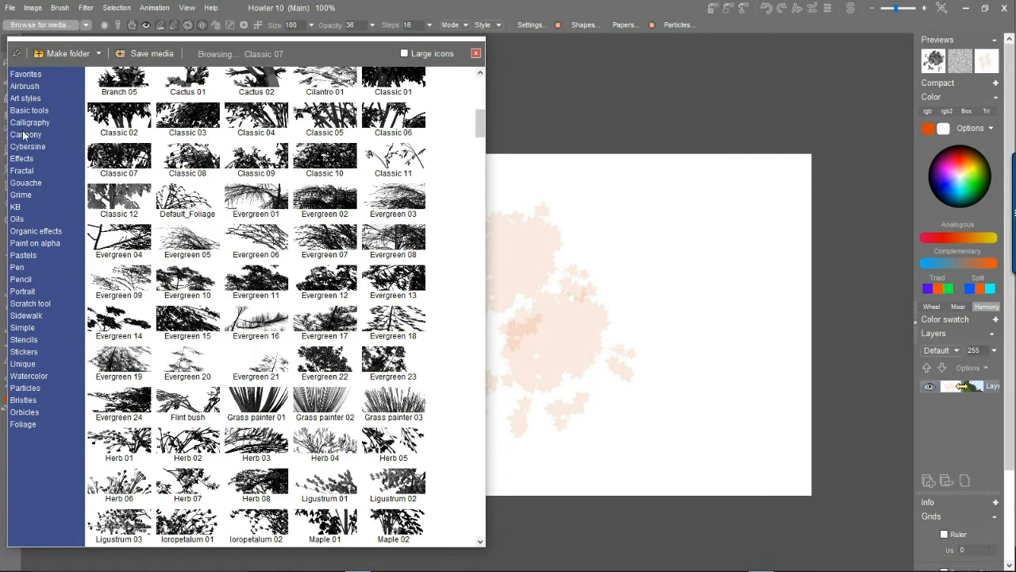
pyautogui.click(25, 75)
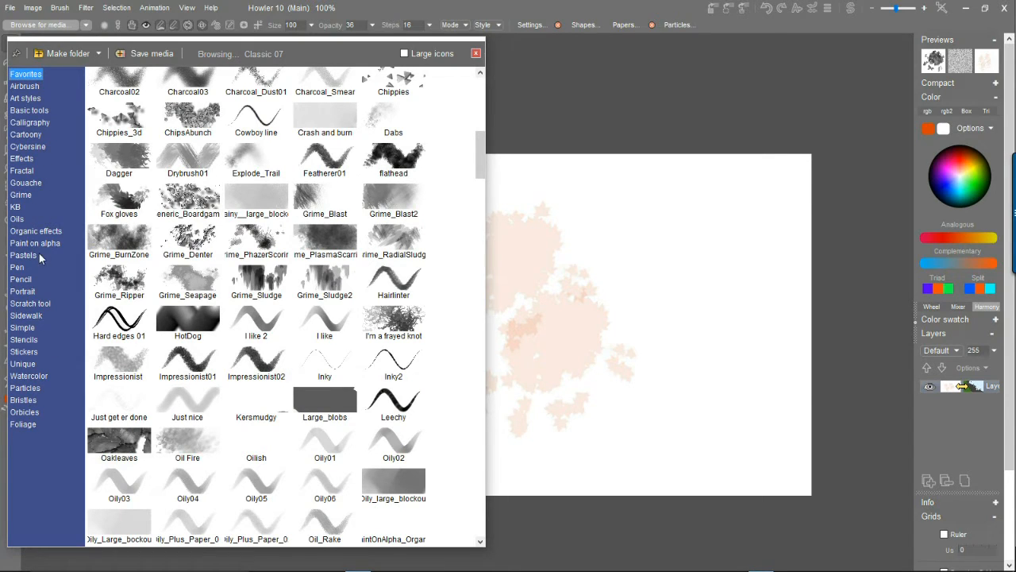
pyautogui.click(25, 183)
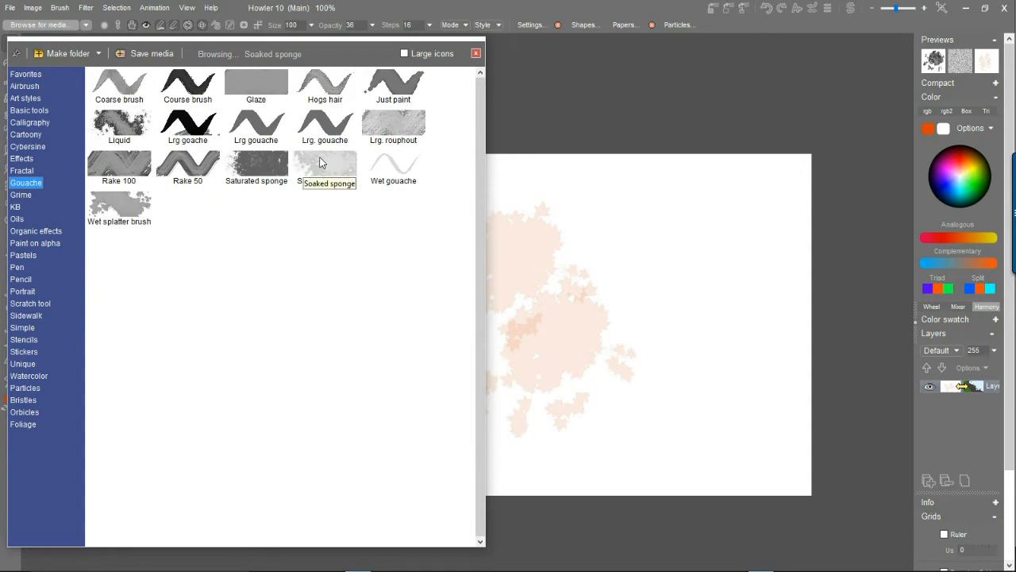
pyautogui.click(31, 87)
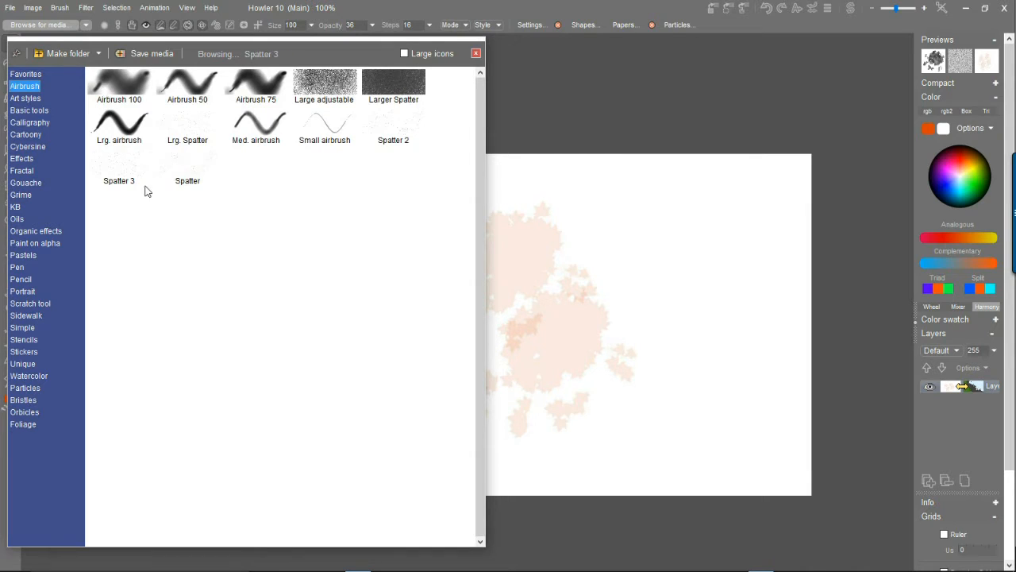
pyautogui.moveTo(71, 43); pyautogui.dragTo(245, 50)
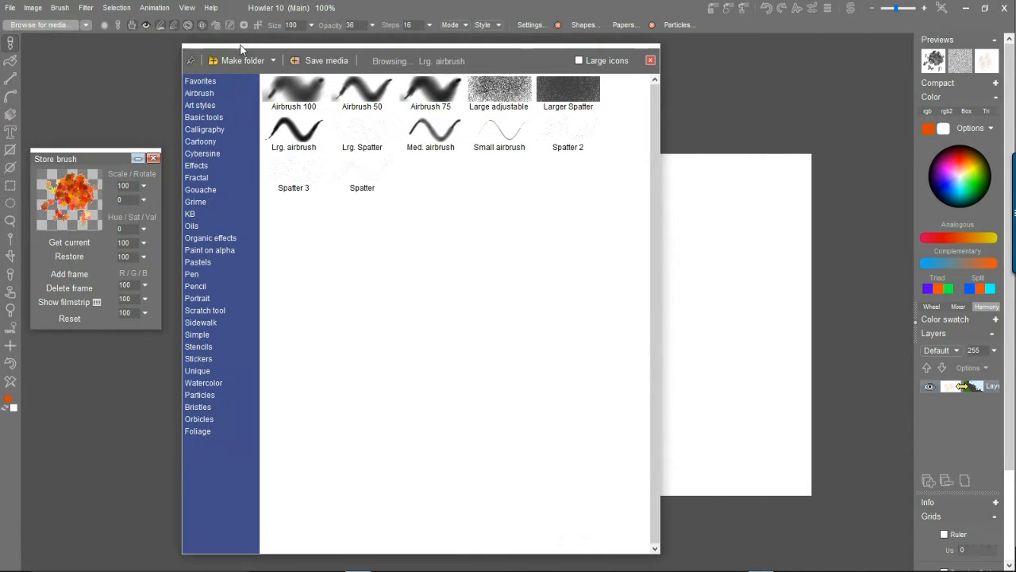
# - Paint several wavy orange strokes on the right part of the canvas with the Large airbrush
pyautogui.click(8, 44)
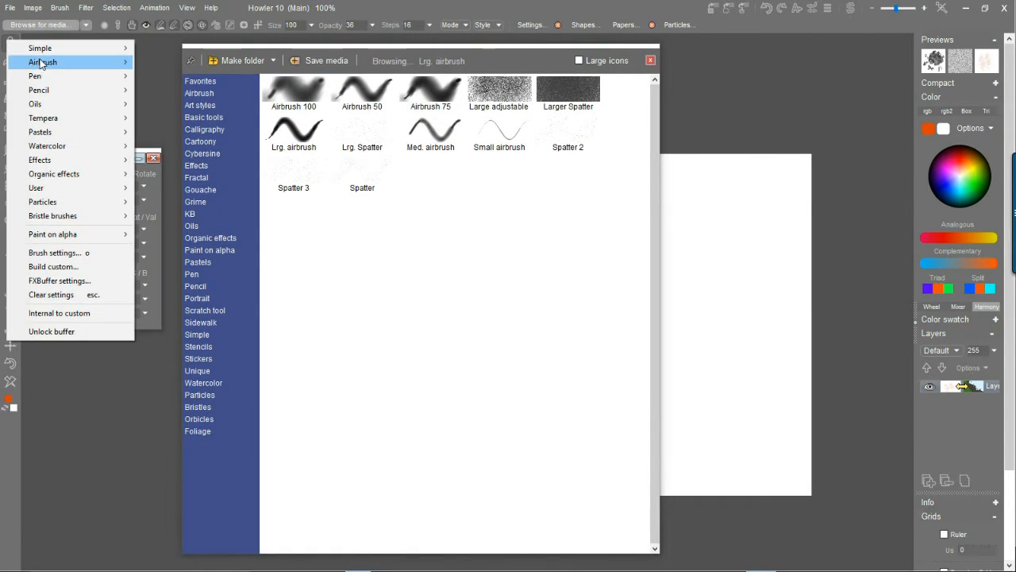
pyautogui.moveTo(59, 67)
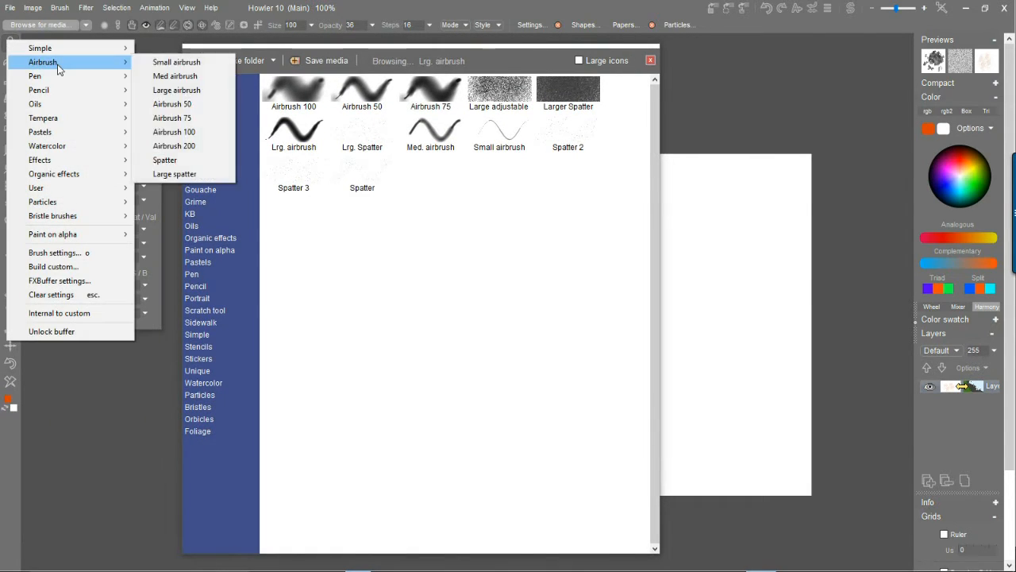
pyautogui.click(194, 90)
pyautogui.moveTo(690, 230)
pyautogui.mouseDown()
pyautogui.moveTo(724, 230)
pyautogui.moveTo(770, 302)
pyautogui.mouseUp()
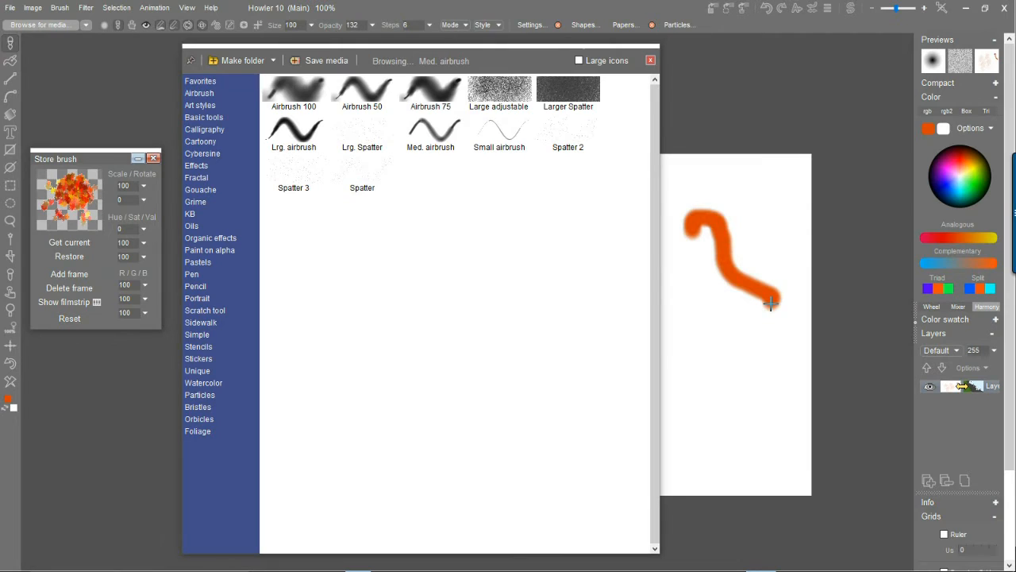
pyautogui.moveTo(785, 193)
pyautogui.mouseDown()
pyautogui.moveTo(759, 374)
pyautogui.moveTo(713, 259)
pyautogui.mouseUp()
pyautogui.scroll(3, 758, 211)
pyautogui.moveTo(755, 165)
pyautogui.mouseDown()
pyautogui.moveTo(792, 283)
pyautogui.moveTo(816, 425)
pyautogui.mouseUp()
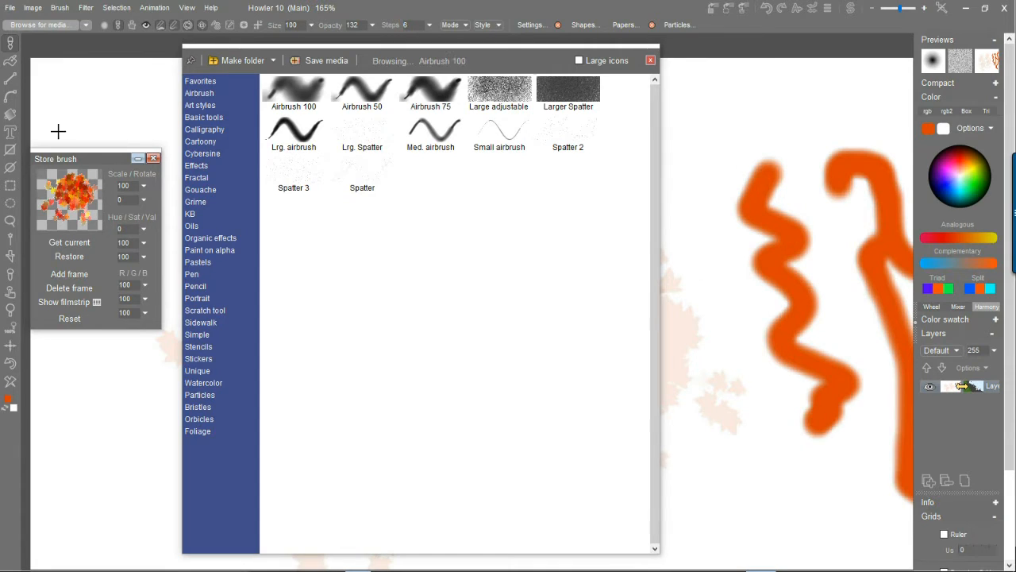
# - Paint broad soft orange strokes over the canvas with Airbrush 200 and close the media browser
pyautogui.click(9, 46)
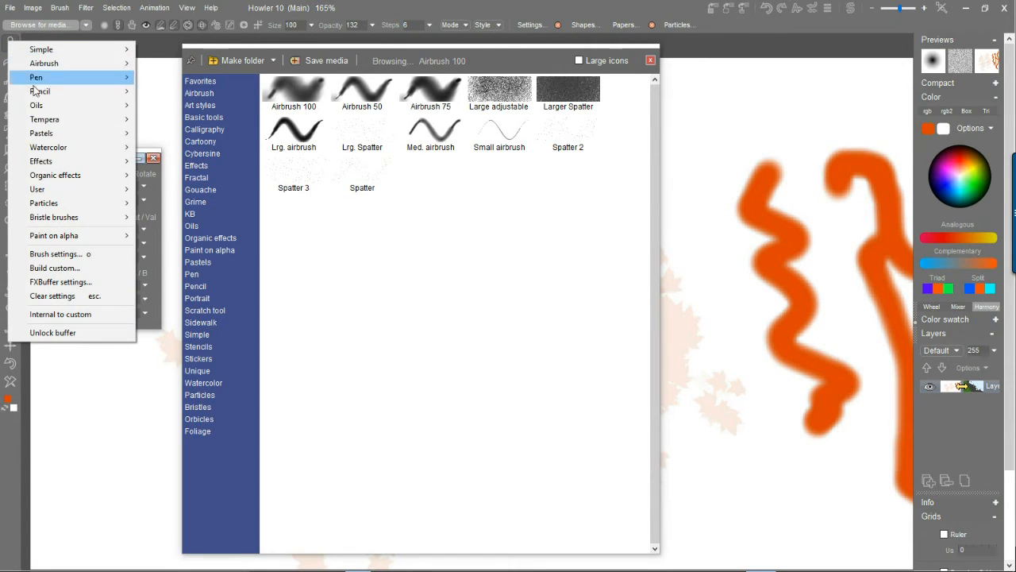
pyautogui.moveTo(74, 65)
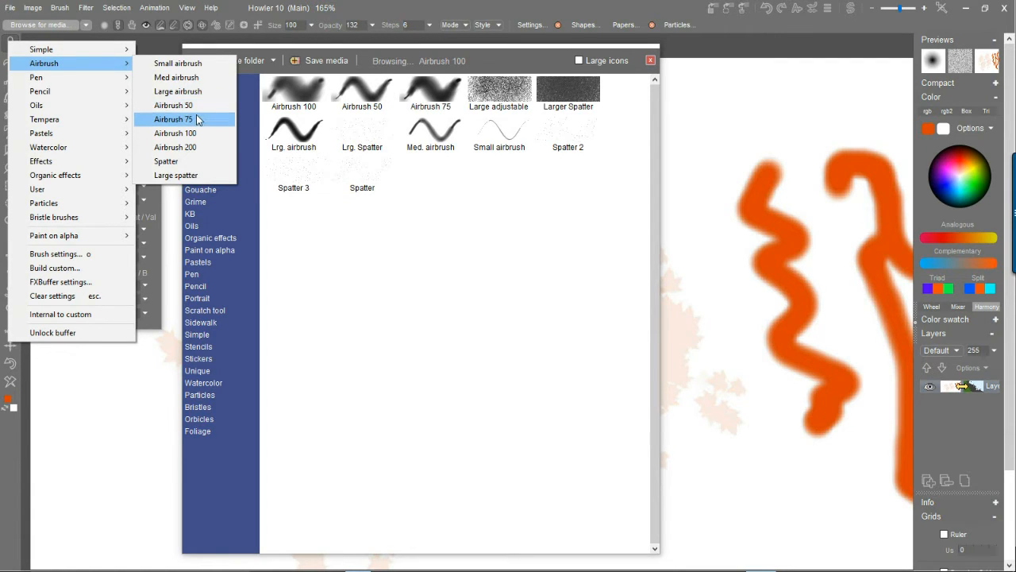
pyautogui.click(176, 147)
pyautogui.moveTo(762, 118); pyautogui.dragTo(781, 276)
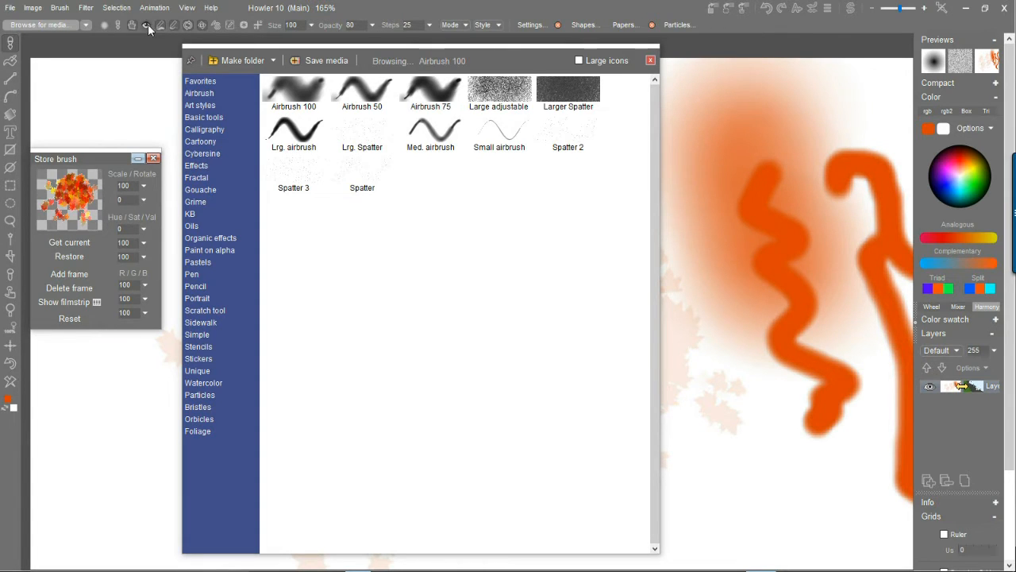
pyautogui.click(650, 61)
pyautogui.moveTo(461, 170)
pyautogui.mouseDown()
pyautogui.moveTo(658, 376)
pyautogui.moveTo(508, 372)
pyautogui.moveTo(365, 254)
pyautogui.mouseUp()
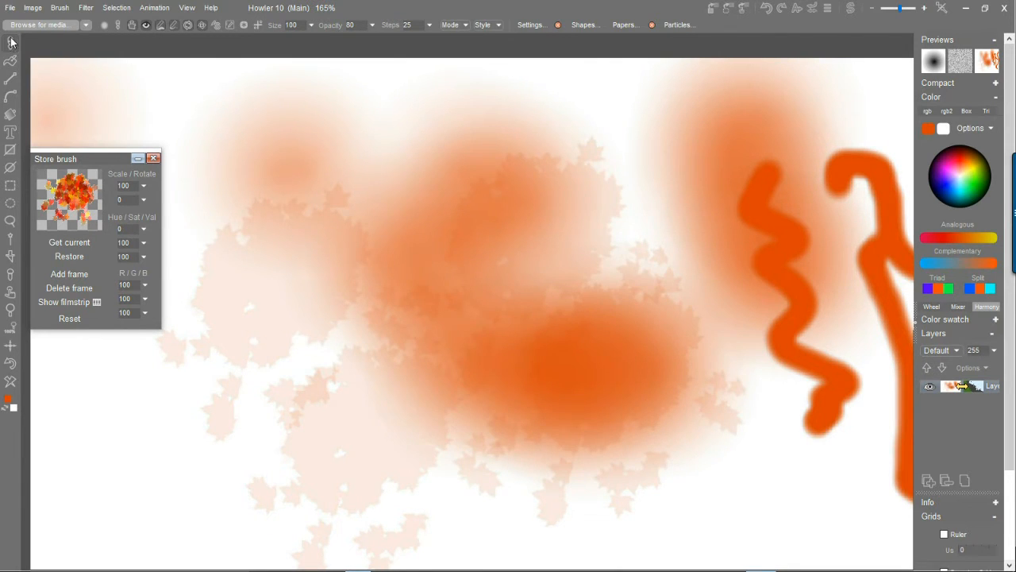
# - Choose the Large spatter airbrush, enlarge it to size 64 and try orange spatter strokes at both sizes
pyautogui.click(11, 40)
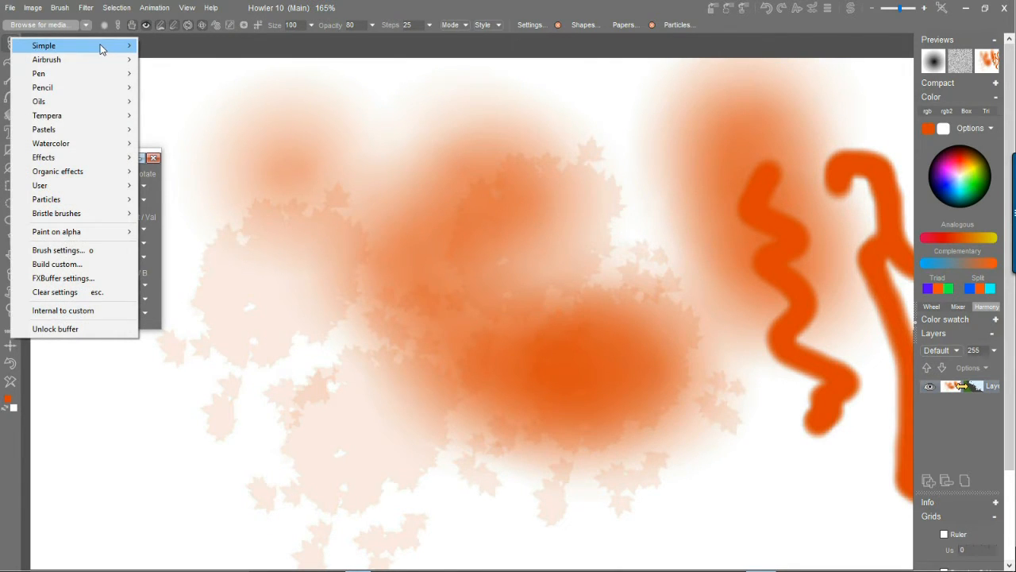
pyautogui.moveTo(112, 48)
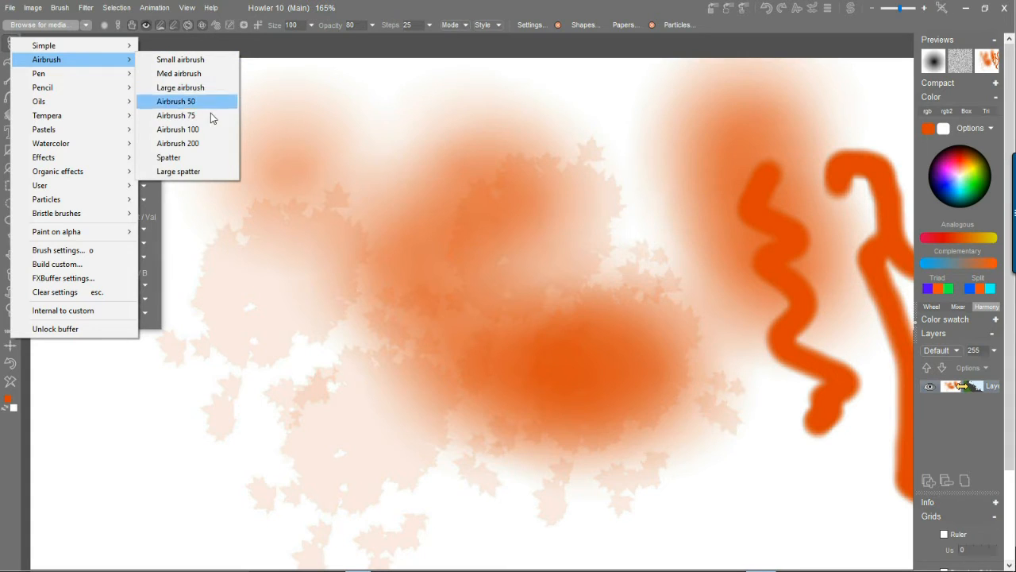
pyautogui.click(190, 174)
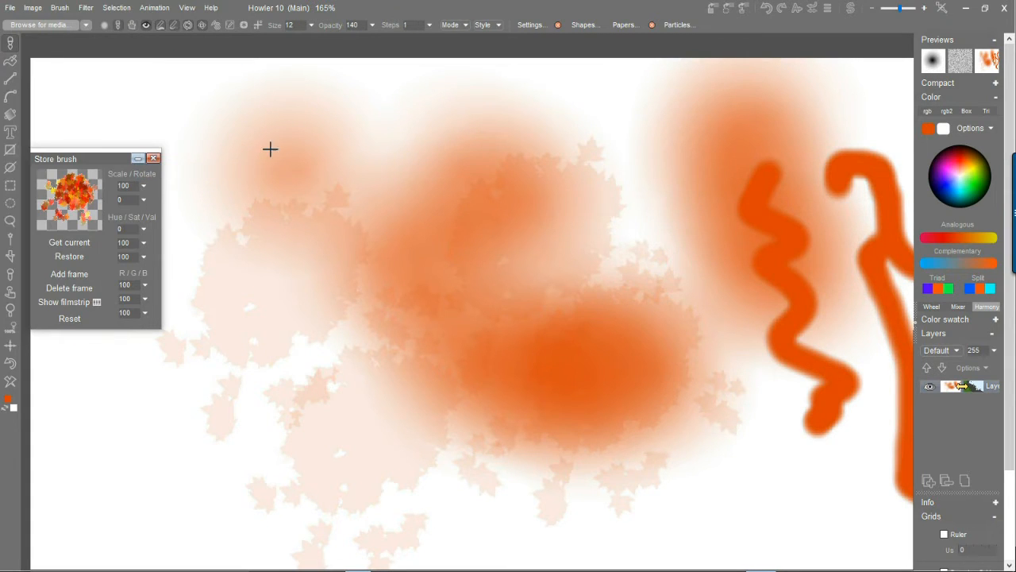
pyautogui.moveTo(426, 216)
pyautogui.mouseDown()
pyautogui.moveTo(322, 159)
pyautogui.moveTo(310, 97)
pyautogui.mouseUp()
pyautogui.click(311, 24)
pyautogui.click(268, 41)
pyautogui.moveTo(416, 157)
pyautogui.mouseDown()
pyautogui.moveTo(476, 401)
pyautogui.moveTo(451, 212)
pyautogui.mouseUp()
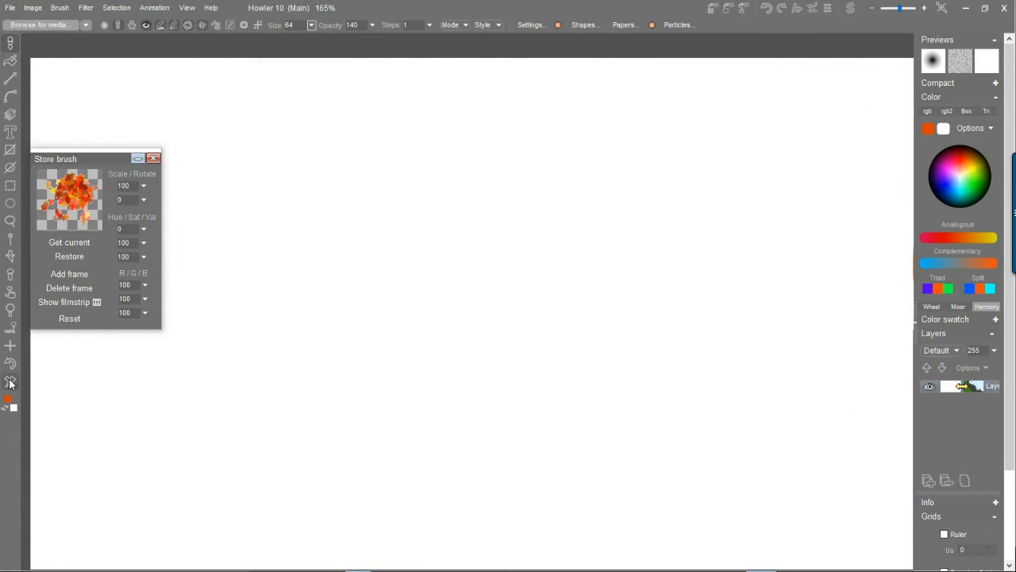
# - Clear the canvas to black, choose blue as the primary color and paint blue spatter across it
pyautogui.click(10, 381)
pyautogui.rightClick(11, 384)
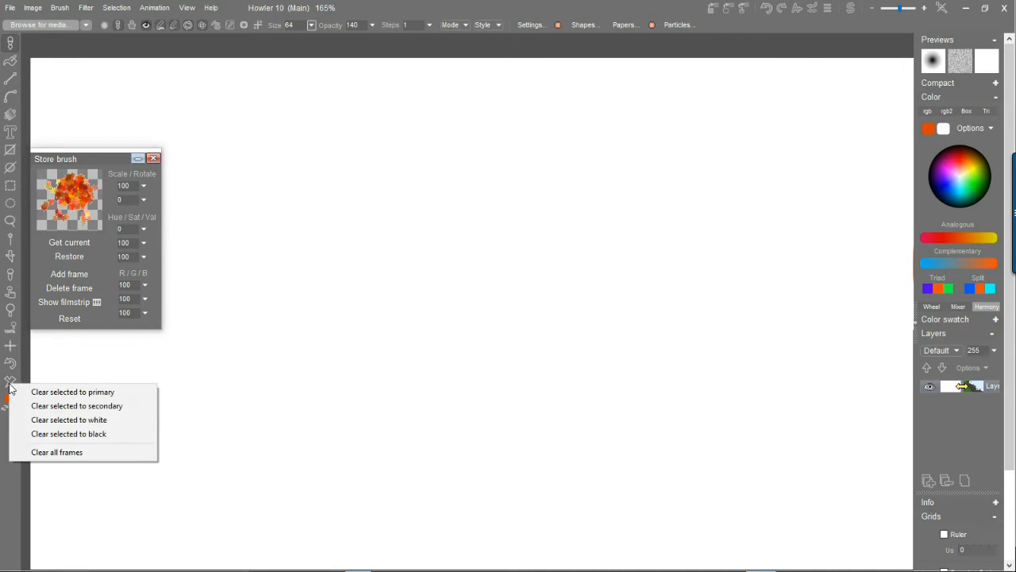
pyautogui.click(102, 433)
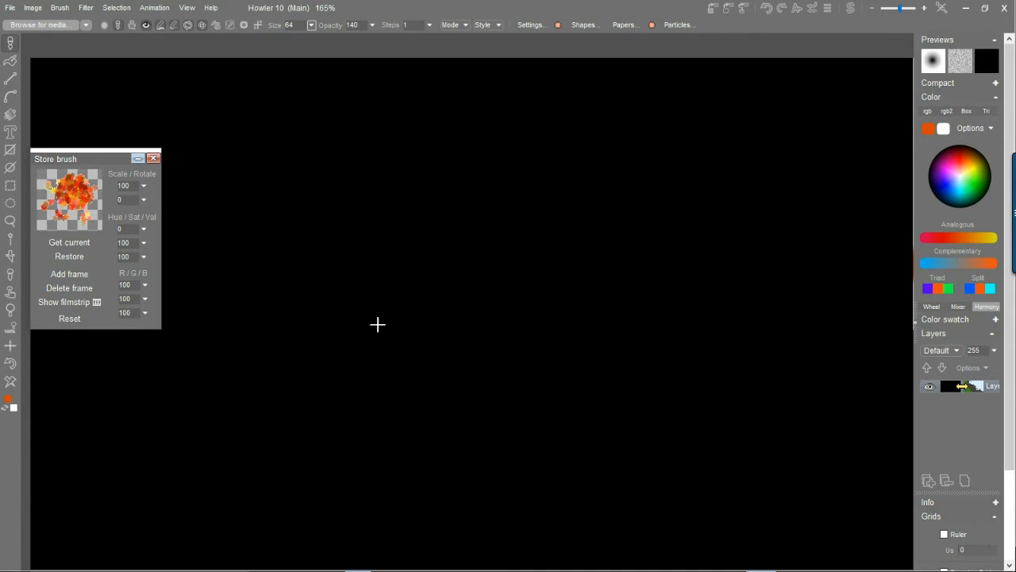
pyautogui.click(958, 185)
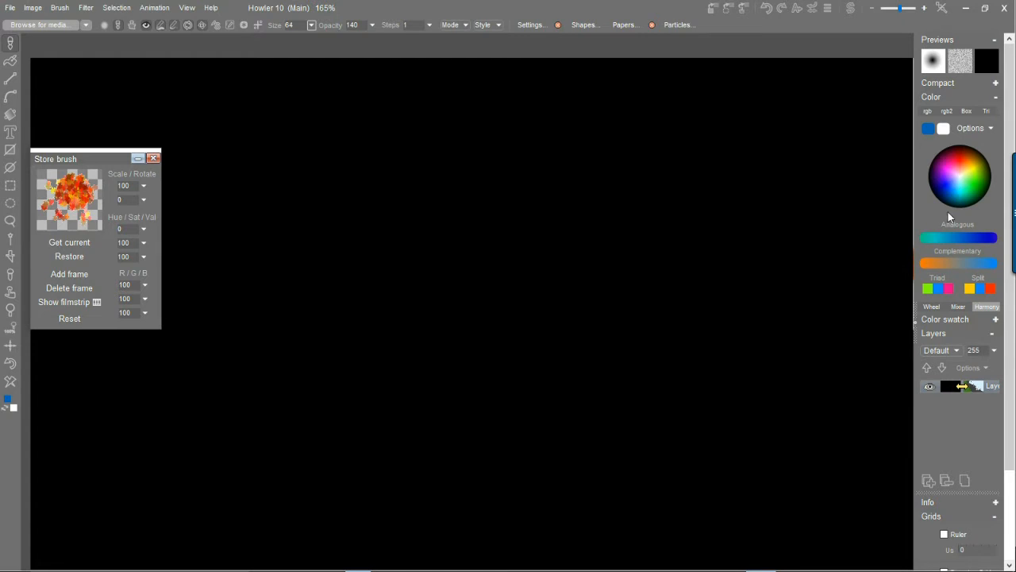
pyautogui.moveTo(645, 235)
pyautogui.mouseDown()
pyautogui.moveTo(426, 207)
pyautogui.moveTo(217, 397)
pyautogui.moveTo(596, 342)
pyautogui.moveTo(642, 388)
pyautogui.mouseUp()
# - Raise the brush steps to 27, clear the canvas to black and repaint the blue spatter
pyautogui.click(429, 25)
pyautogui.click(362, 39)
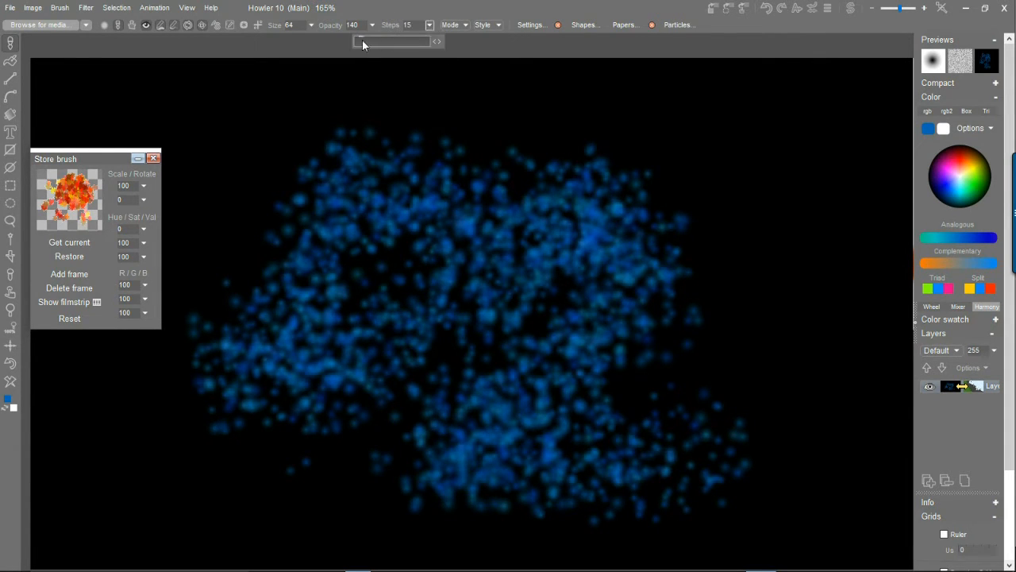
pyautogui.click(11, 381)
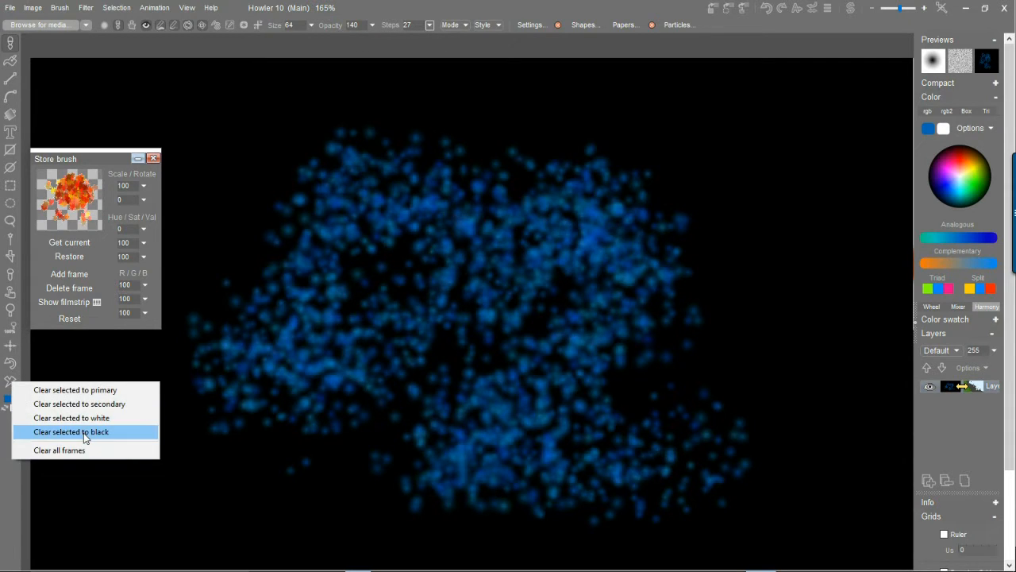
pyautogui.click(70, 431)
pyautogui.moveTo(485, 281)
pyautogui.mouseDown()
pyautogui.moveTo(230, 275)
pyautogui.moveTo(213, 342)
pyautogui.moveTo(279, 495)
pyautogui.moveTo(733, 236)
pyautogui.moveTo(744, 431)
pyautogui.moveTo(284, 383)
pyautogui.moveTo(342, 356)
pyautogui.moveTo(622, 347)
pyautogui.moveTo(433, 340)
pyautogui.mouseUp()
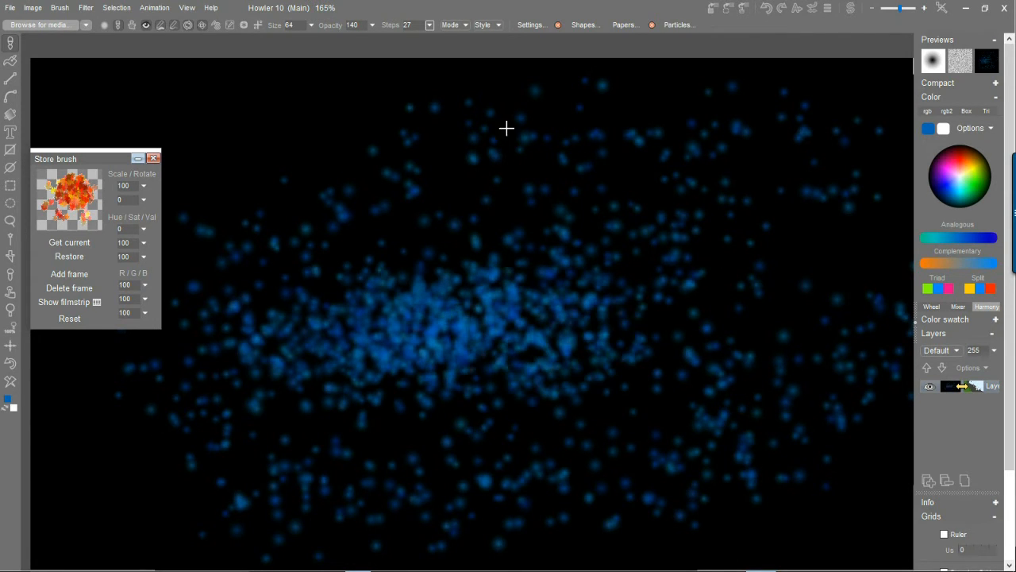
# - Smear the blue spatter in the middle of the canvas into swirls with the Smear 50 effects brush
pyautogui.click(43, 23)
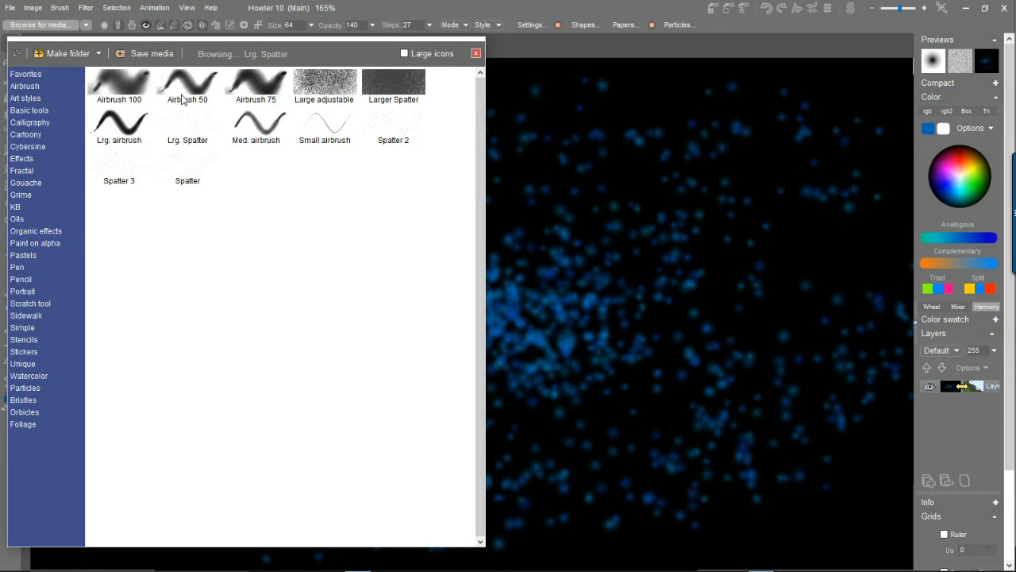
pyautogui.click(23, 160)
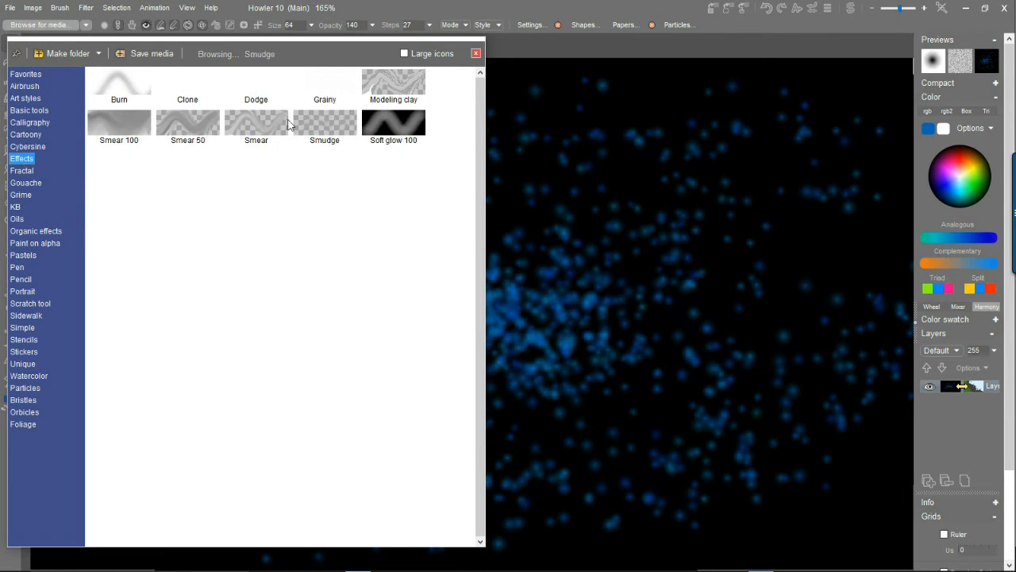
pyautogui.click(191, 116)
pyautogui.moveTo(463, 297)
pyautogui.mouseDown()
pyautogui.moveTo(667, 367)
pyautogui.moveTo(653, 357)
pyautogui.moveTo(417, 338)
pyautogui.mouseUp()
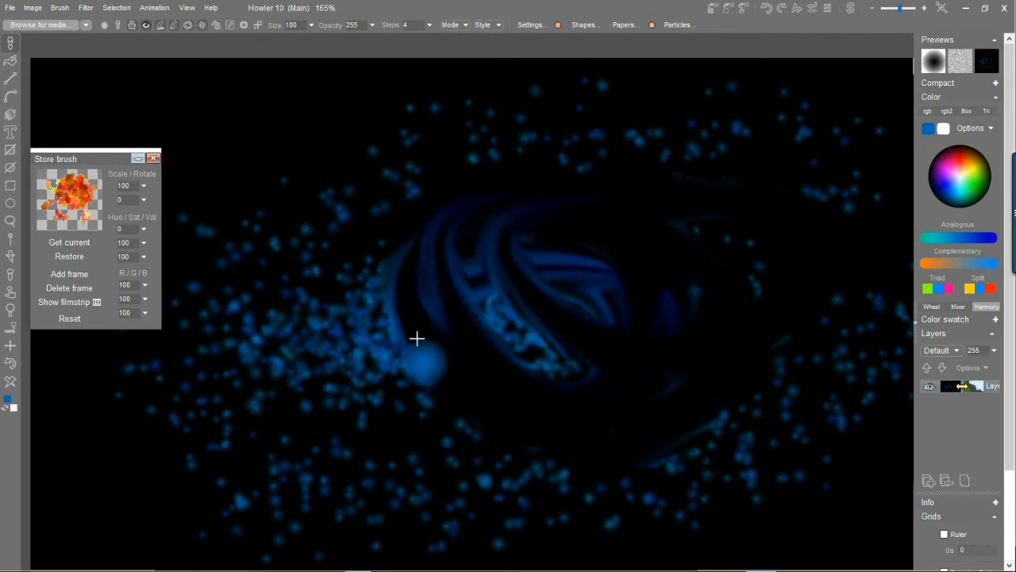
# - Pin the media browser open on the Effects presets, choose the Smudge brush and narrow the browser to one column
pyautogui.click(50, 24)
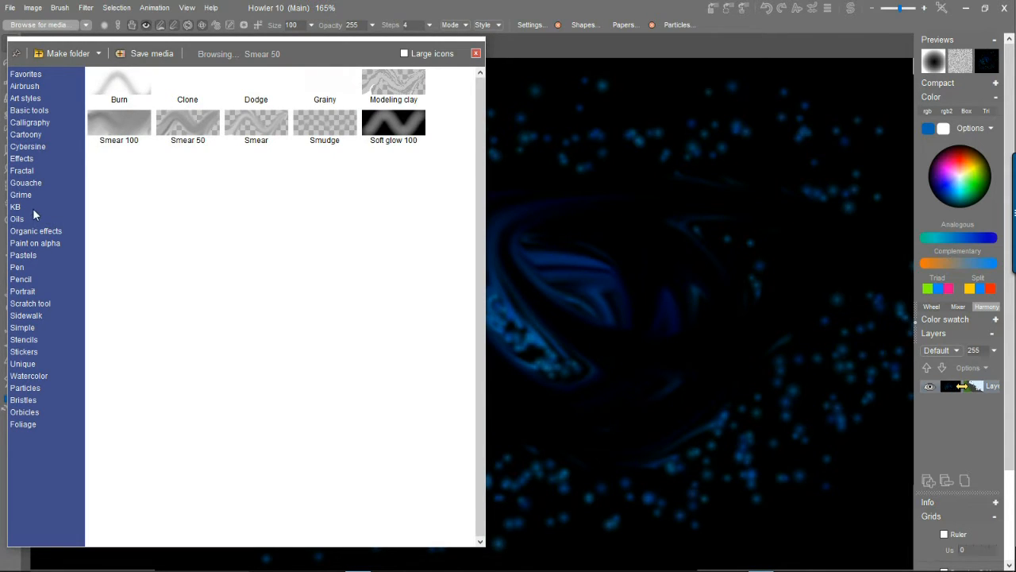
pyautogui.doubleClick(27, 159)
pyautogui.click(15, 55)
pyautogui.click(326, 127)
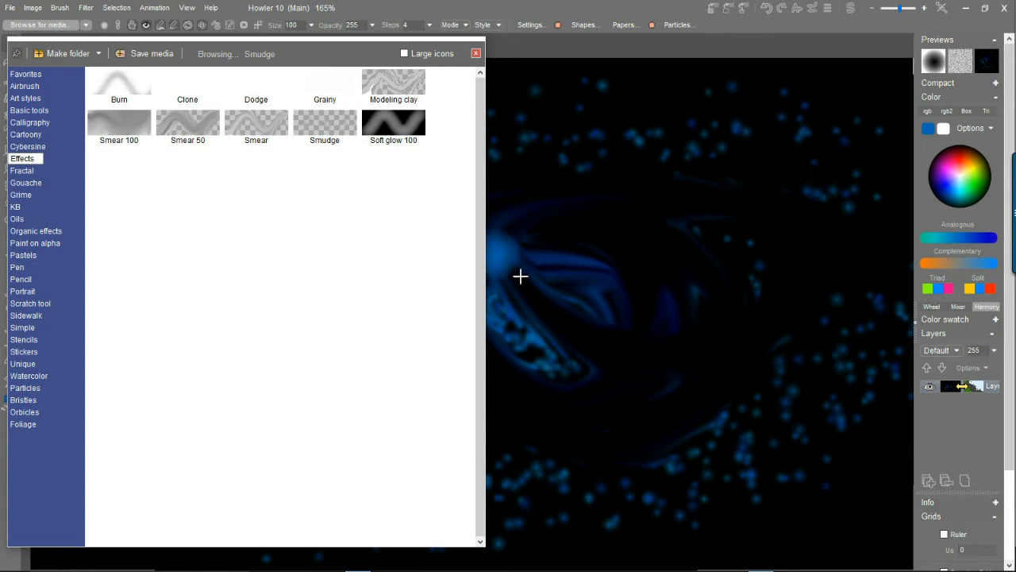
pyautogui.moveTo(485, 287); pyautogui.dragTo(208, 280)
# - Paint thick blue Modeling clay strokes through the smeared center of the canvas
pyautogui.click(123, 251)
pyautogui.moveTo(492, 262)
pyautogui.mouseDown()
pyautogui.moveTo(504, 218)
pyautogui.moveTo(551, 365)
pyautogui.moveTo(469, 273)
pyautogui.moveTo(576, 219)
pyautogui.moveTo(465, 163)
pyautogui.moveTo(422, 288)
pyautogui.moveTo(334, 286)
pyautogui.mouseUp()
pyautogui.moveTo(450, 386)
pyautogui.mouseDown()
pyautogui.moveTo(512, 535)
pyautogui.moveTo(517, 394)
pyautogui.moveTo(484, 350)
pyautogui.mouseUp()
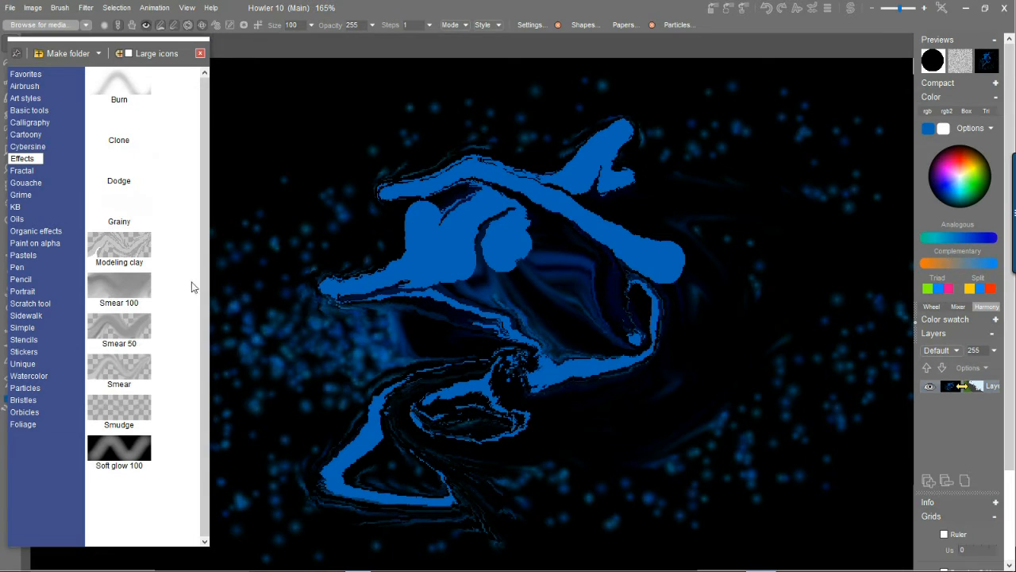
# - Blend the blue clay strokes into soft swirls with Smear 100, and pull finer wisps out of them with Smear
pyautogui.click(109, 292)
pyautogui.moveTo(595, 420)
pyautogui.mouseDown()
pyautogui.moveTo(608, 388)
pyautogui.moveTo(422, 222)
pyautogui.moveTo(657, 254)
pyautogui.moveTo(764, 190)
pyautogui.moveTo(585, 136)
pyautogui.moveTo(421, 107)
pyautogui.mouseUp()
pyautogui.click(132, 377)
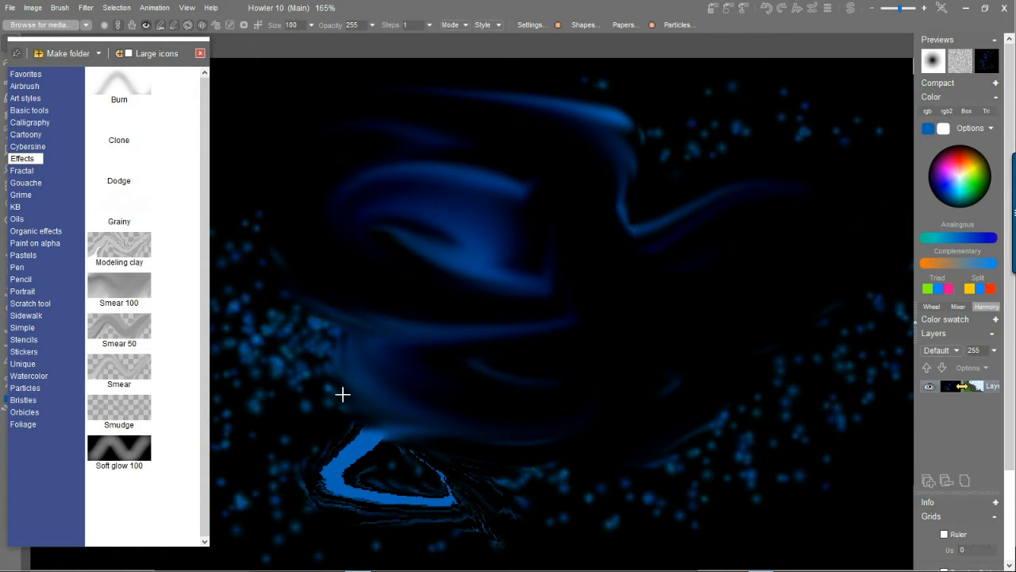
pyautogui.moveTo(342, 392)
pyautogui.mouseDown()
pyautogui.moveTo(517, 270)
pyautogui.moveTo(368, 188)
pyautogui.mouseUp()
pyautogui.moveTo(497, 247)
pyautogui.mouseDown()
pyautogui.moveTo(715, 166)
pyautogui.moveTo(638, 230)
pyautogui.moveTo(529, 288)
pyautogui.moveTo(465, 351)
pyautogui.mouseUp()
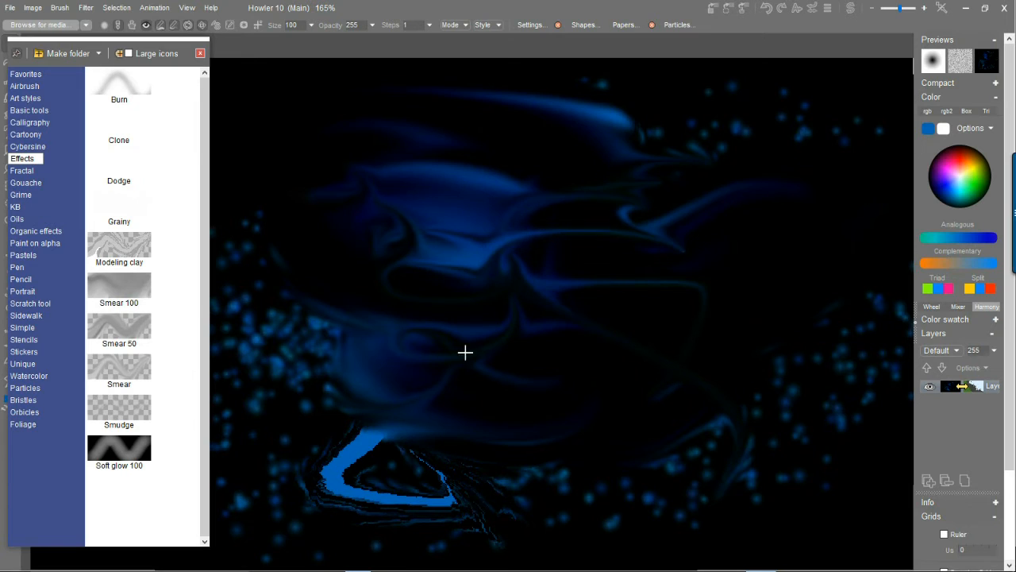
# - Paint a bright winding glow over the blue swirls with Soft glow 100, then close the media browser and lower the Store brush panel
pyautogui.click(119, 452)
pyautogui.moveTo(341, 405)
pyautogui.mouseDown()
pyautogui.moveTo(479, 336)
pyautogui.moveTo(687, 261)
pyautogui.moveTo(802, 295)
pyautogui.mouseUp()
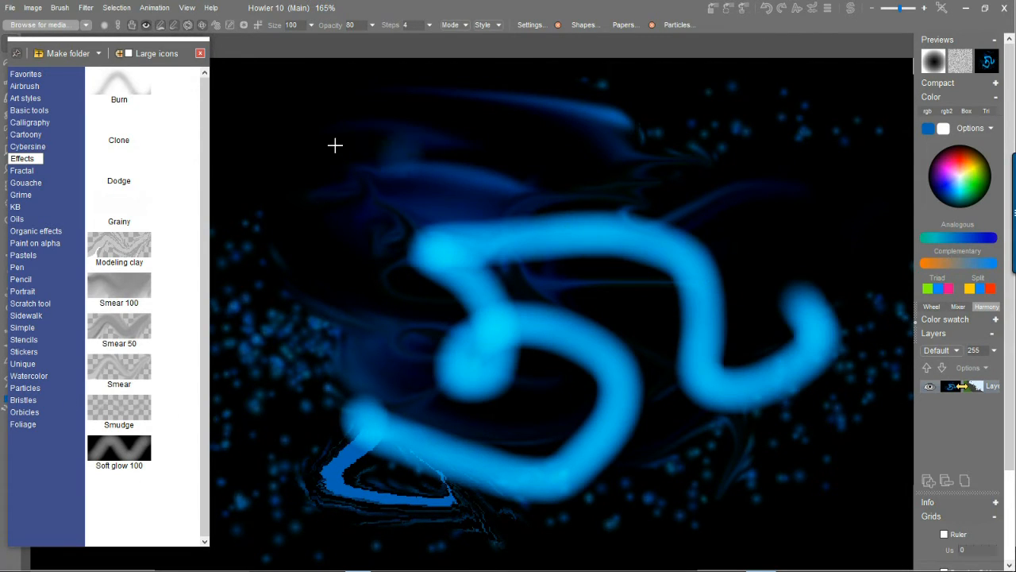
pyautogui.click(200, 53)
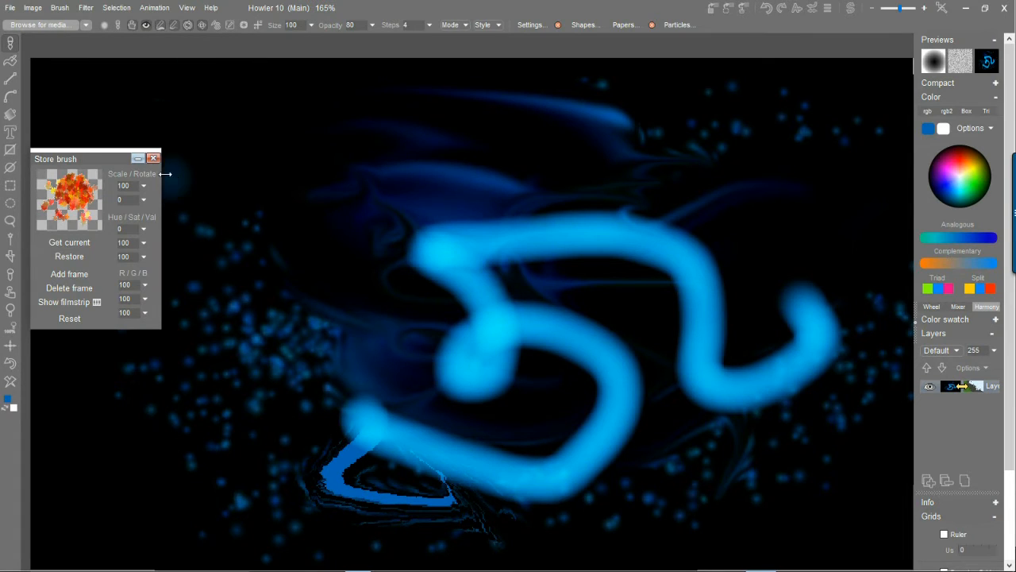
pyautogui.moveTo(89, 152); pyautogui.dragTo(113, 264)
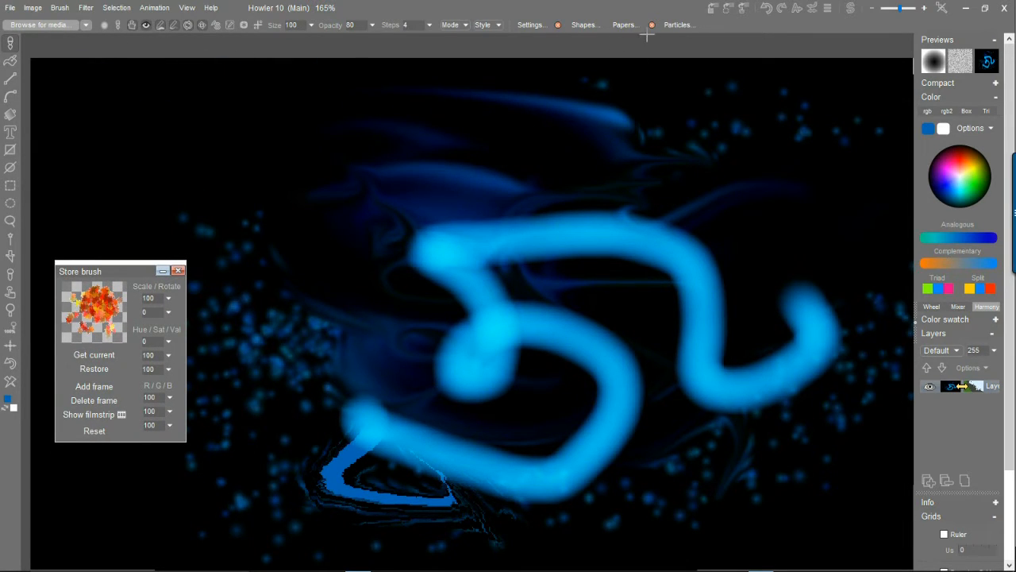
# - Open the brush settings, switch to the antialiased pen and paint soft blue blobs over the center and upper part of the canvas
pyautogui.click(527, 25)
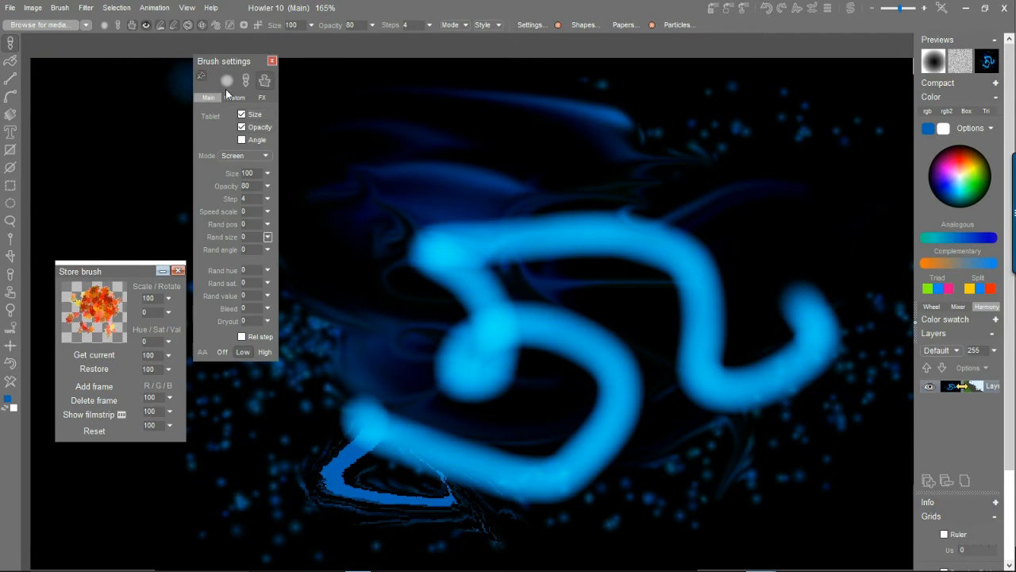
pyautogui.moveTo(232, 59); pyautogui.dragTo(246, 90)
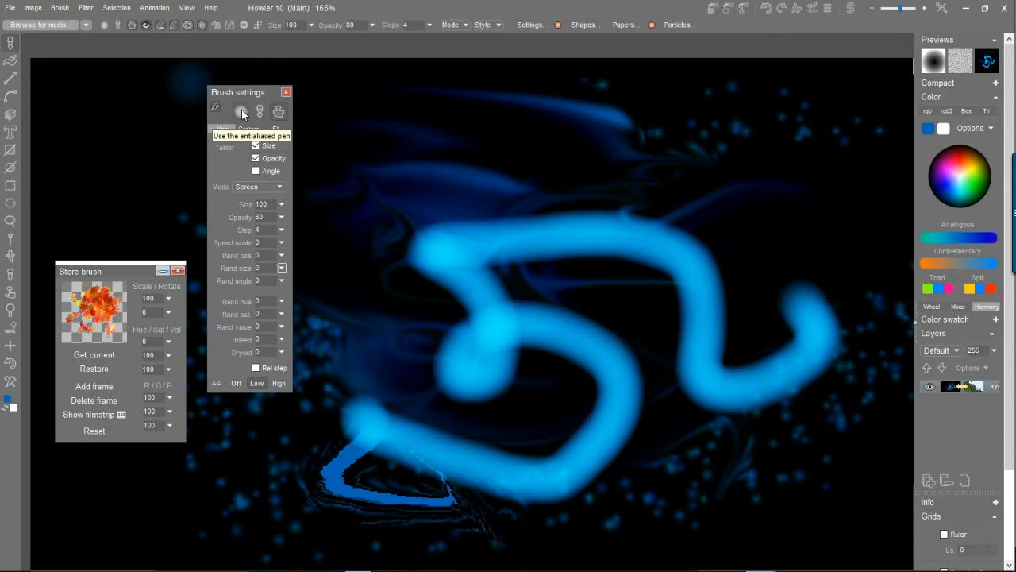
pyautogui.moveTo(510, 167)
pyautogui.mouseDown()
pyautogui.moveTo(585, 150)
pyautogui.moveTo(739, 207)
pyautogui.moveTo(830, 179)
pyautogui.moveTo(787, 204)
pyautogui.moveTo(747, 252)
pyautogui.mouseUp()
pyautogui.moveTo(380, 297); pyautogui.dragTo(695, 310)
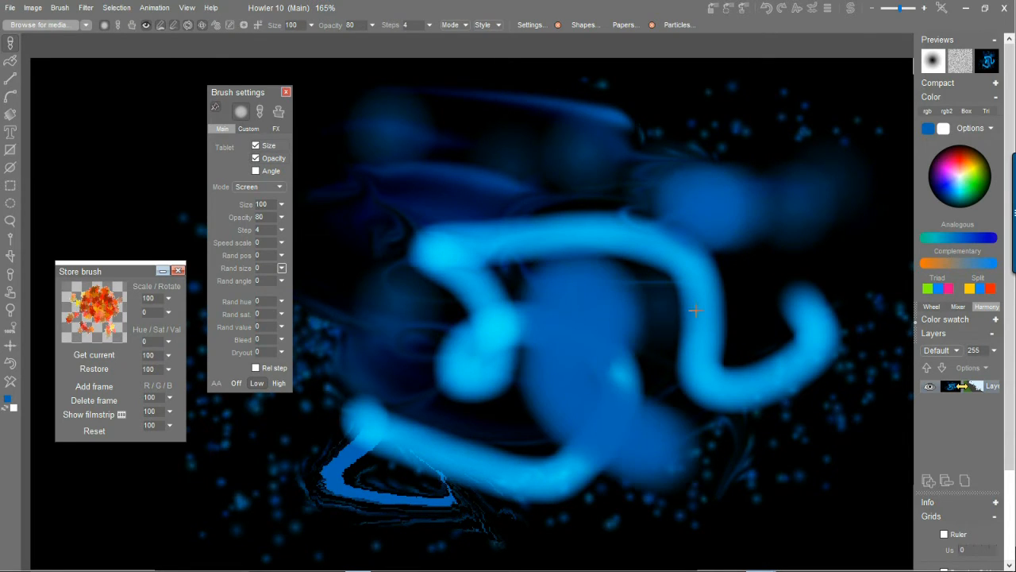
# - Switch back to the custom brush and paint glowing blue spots and an S-shaped stroke, moving the Brush settings panel off the painting
pyautogui.click(279, 112)
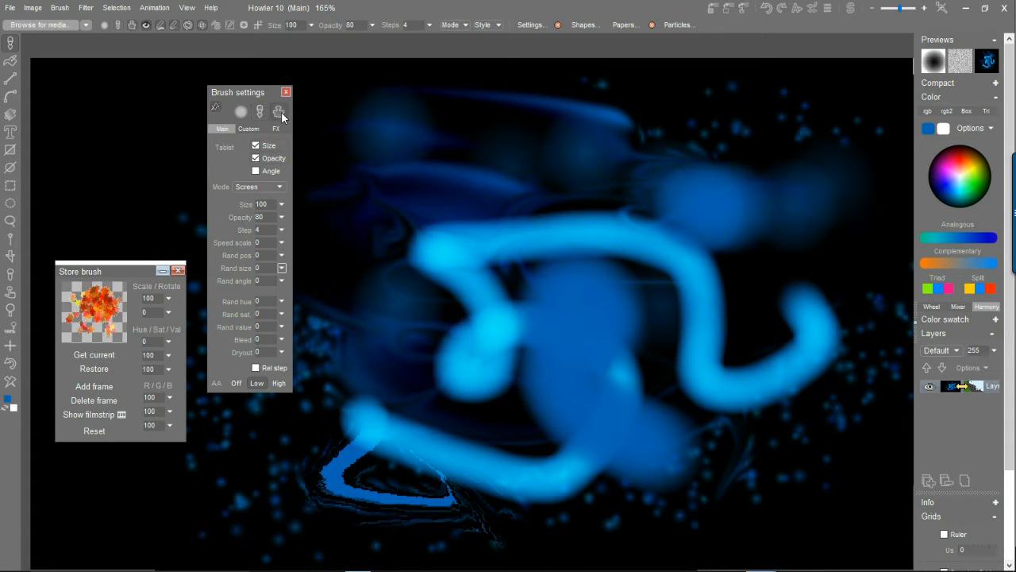
pyautogui.moveTo(370, 96)
pyautogui.mouseDown()
pyautogui.moveTo(456, 151)
pyautogui.moveTo(630, 163)
pyautogui.mouseUp()
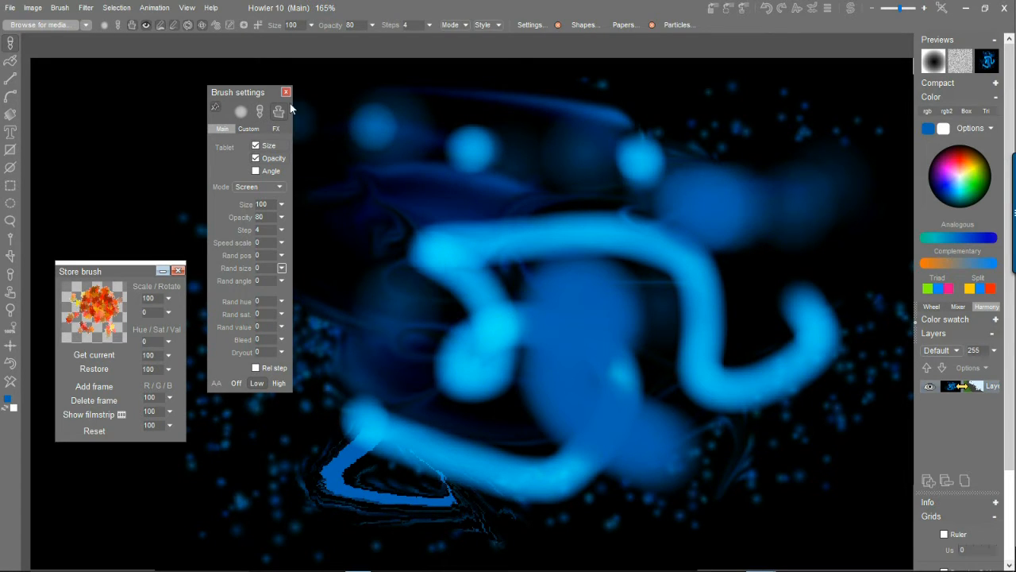
pyautogui.moveTo(243, 89); pyautogui.dragTo(850, 148)
pyautogui.moveTo(195, 119)
pyautogui.mouseDown()
pyautogui.moveTo(352, 240)
pyautogui.moveTo(314, 253)
pyautogui.moveTo(484, 334)
pyautogui.mouseUp()
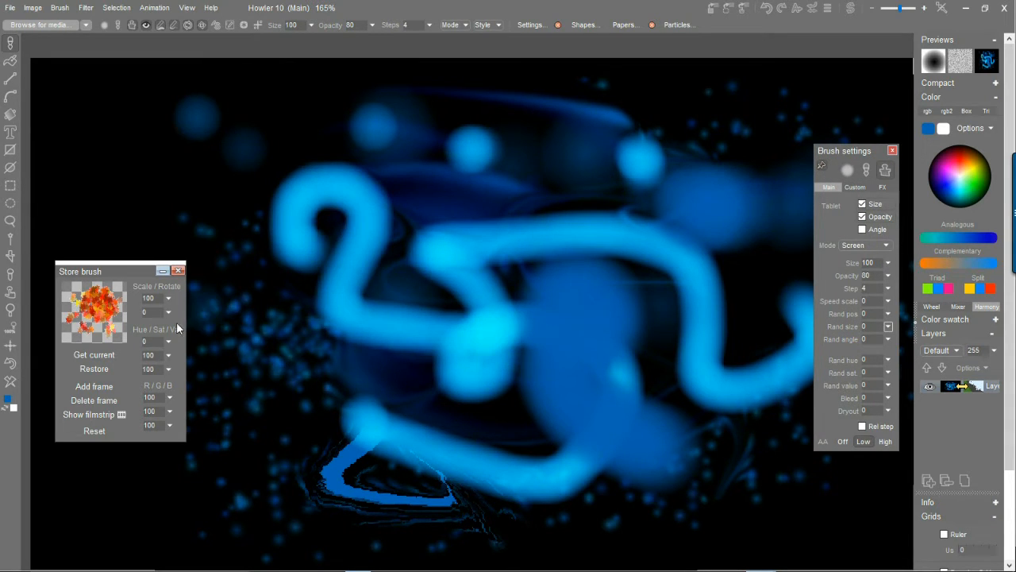
# - Show the filmstrip of the stored leaf-cluster brush and reposition the Store brush panel
pyautogui.moveTo(129, 263)
pyautogui.mouseDown()
pyautogui.moveTo(152, 415)
pyautogui.moveTo(164, 286)
pyautogui.moveTo(119, 377)
pyautogui.mouseUp()
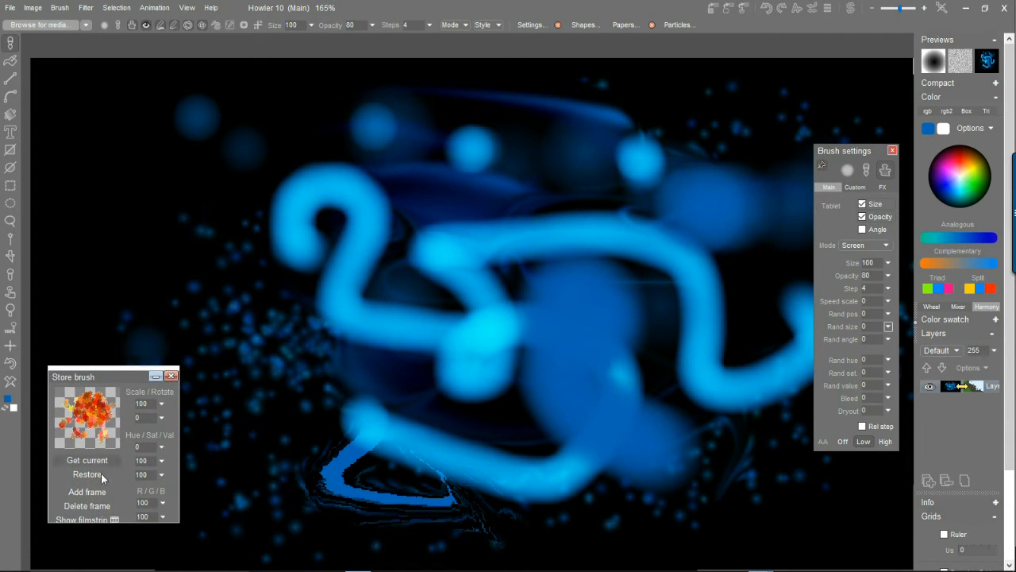
pyautogui.moveTo(98, 366)
pyautogui.mouseDown()
pyautogui.moveTo(170, 183)
pyautogui.moveTo(119, 134)
pyautogui.mouseUp()
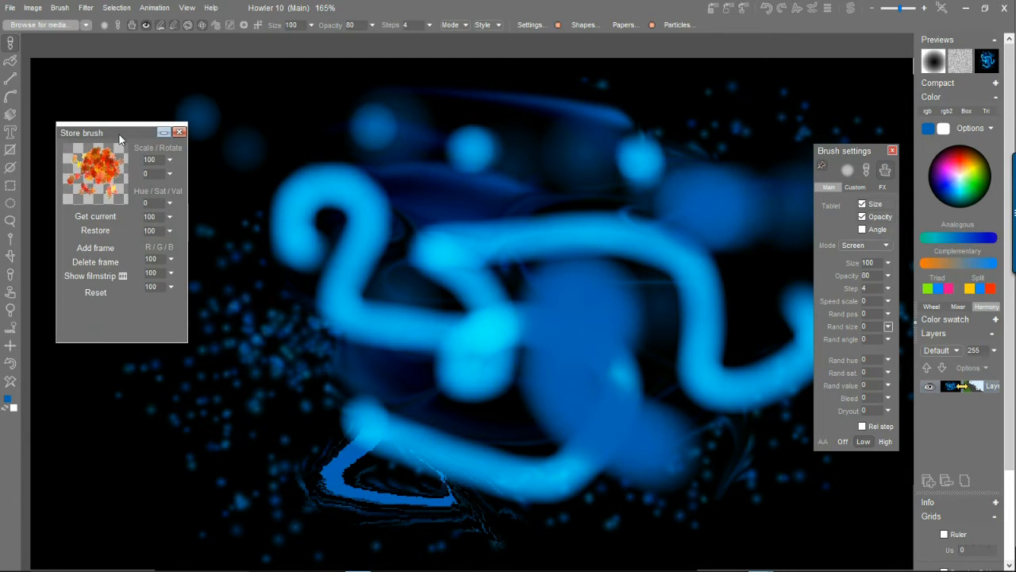
pyautogui.click(92, 275)
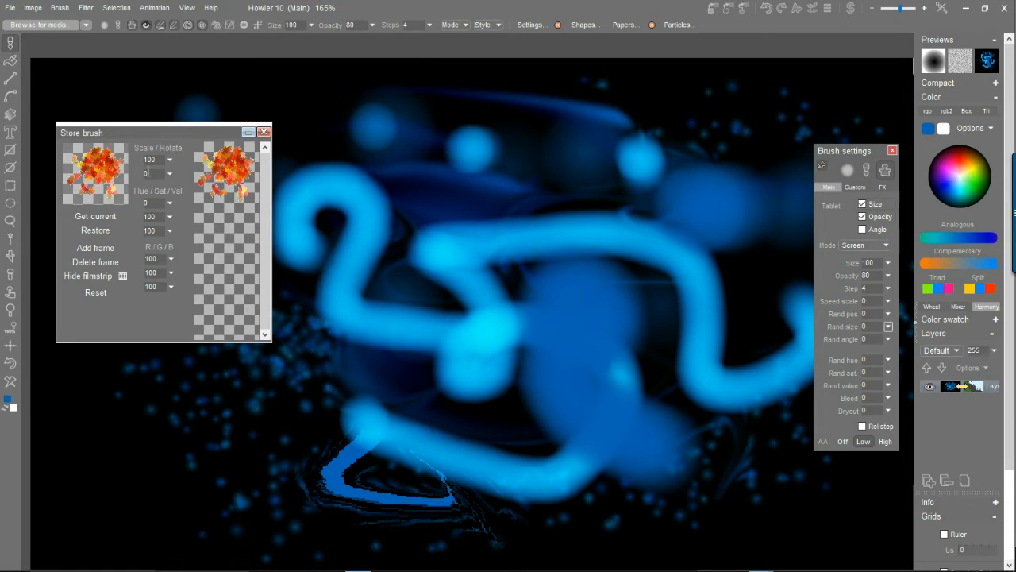
pyautogui.moveTo(139, 132)
pyautogui.mouseDown()
pyautogui.moveTo(165, 135)
pyautogui.moveTo(152, 160)
pyautogui.moveTo(151, 146)
pyautogui.moveTo(492, 144)
pyautogui.moveTo(297, 88)
pyautogui.moveTo(253, 114)
pyautogui.moveTo(206, 113)
pyautogui.mouseUp()
# - Activate the stored leaf-cluster brush and paint thick swirling leaf strokes over the blue glow at the canvas center
pyautogui.click(164, 145)
pyautogui.moveTo(389, 167)
pyautogui.mouseDown()
pyautogui.moveTo(484, 215)
pyautogui.moveTo(669, 277)
pyautogui.moveTo(445, 357)
pyautogui.moveTo(674, 411)
pyautogui.moveTo(635, 159)
pyautogui.moveTo(539, 232)
pyautogui.moveTo(658, 390)
pyautogui.moveTo(714, 278)
pyautogui.moveTo(701, 367)
pyautogui.moveTo(639, 399)
pyautogui.moveTo(635, 349)
pyautogui.mouseUp()
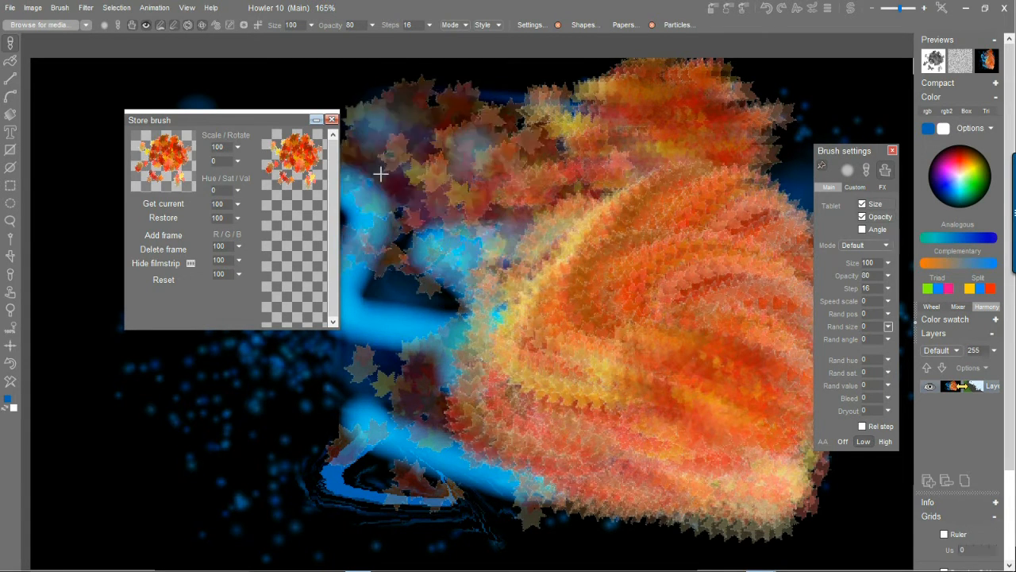
pyautogui.click(160, 156)
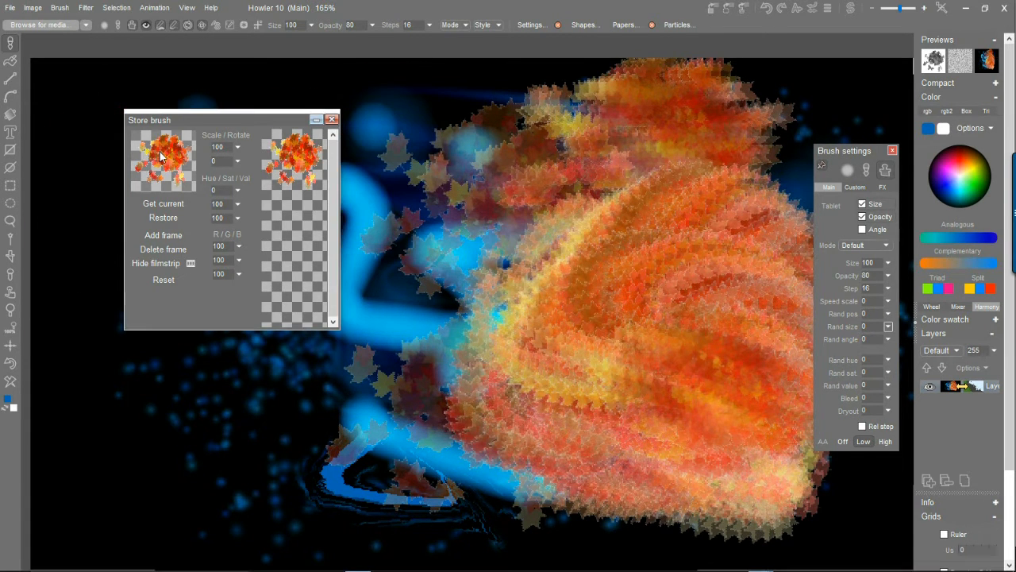
# - Add several copies of the leaf cluster as frames to the stored brush and lengthen the Store brush panel to show them
pyautogui.click(176, 235)
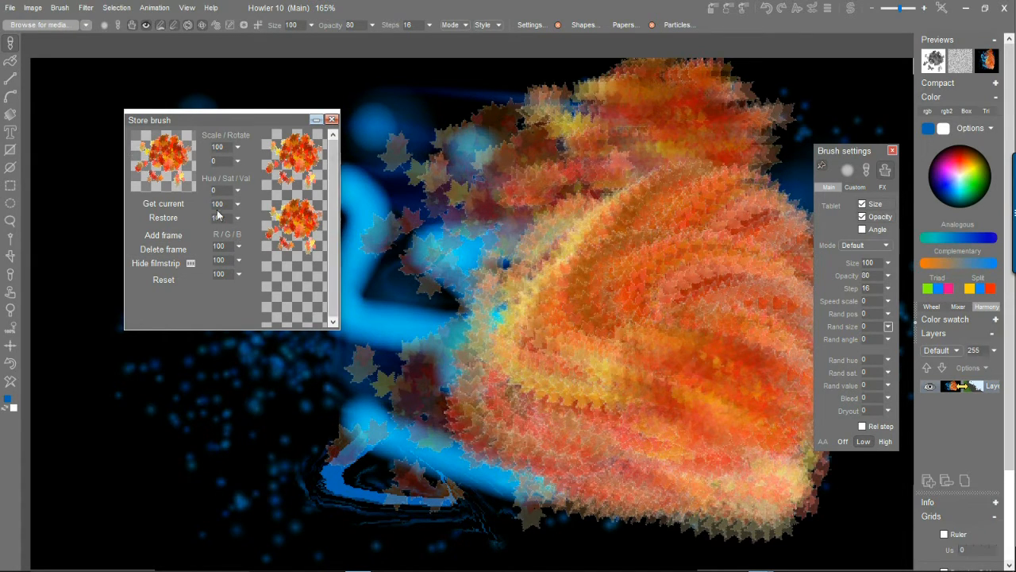
pyautogui.moveTo(225, 119); pyautogui.dragTo(197, 87)
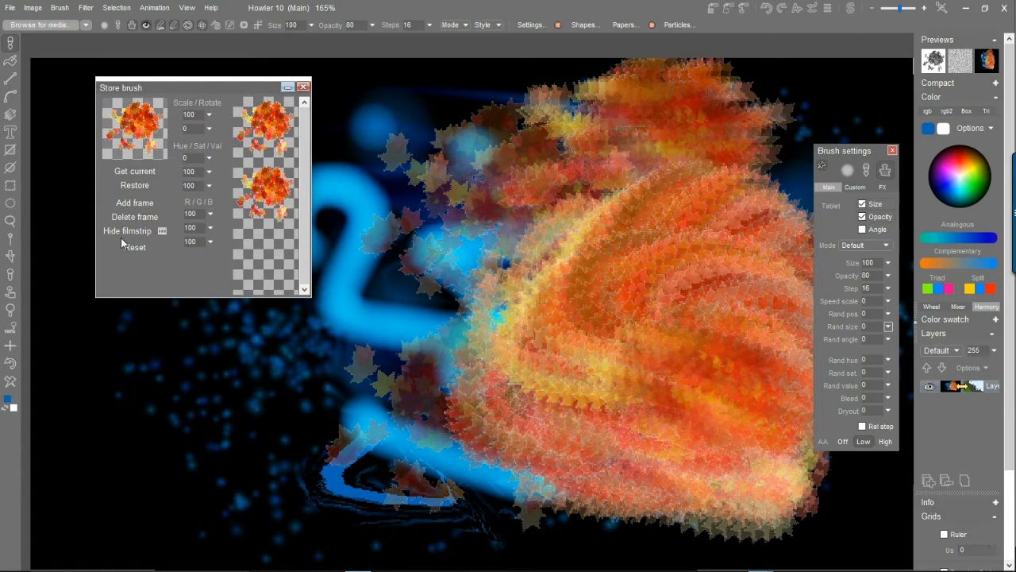
pyautogui.click(135, 203)
pyautogui.click(135, 203)
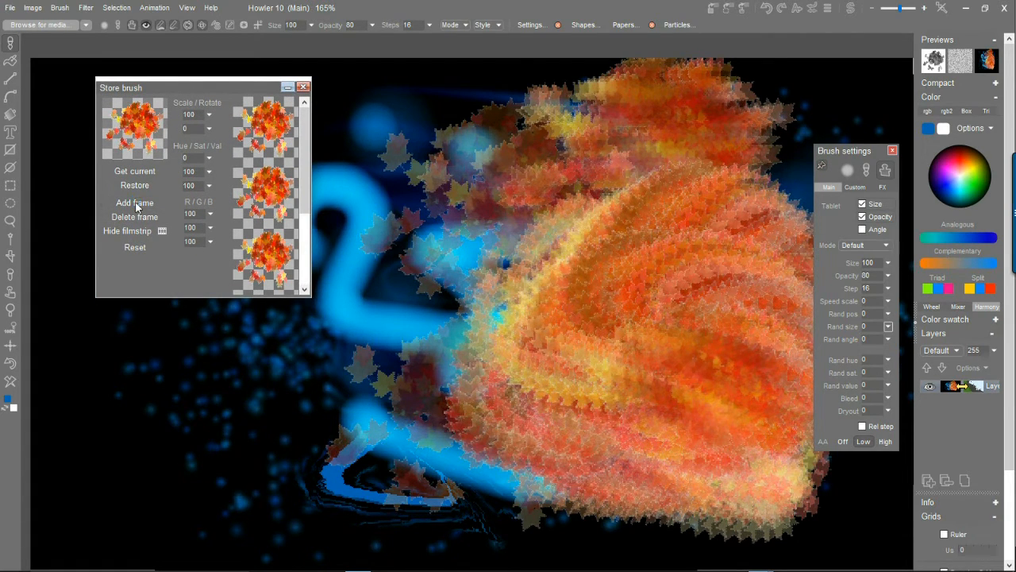
pyautogui.click(135, 203)
pyautogui.click(135, 203)
pyautogui.click(136, 204)
pyautogui.moveTo(183, 298); pyautogui.dragTo(183, 549)
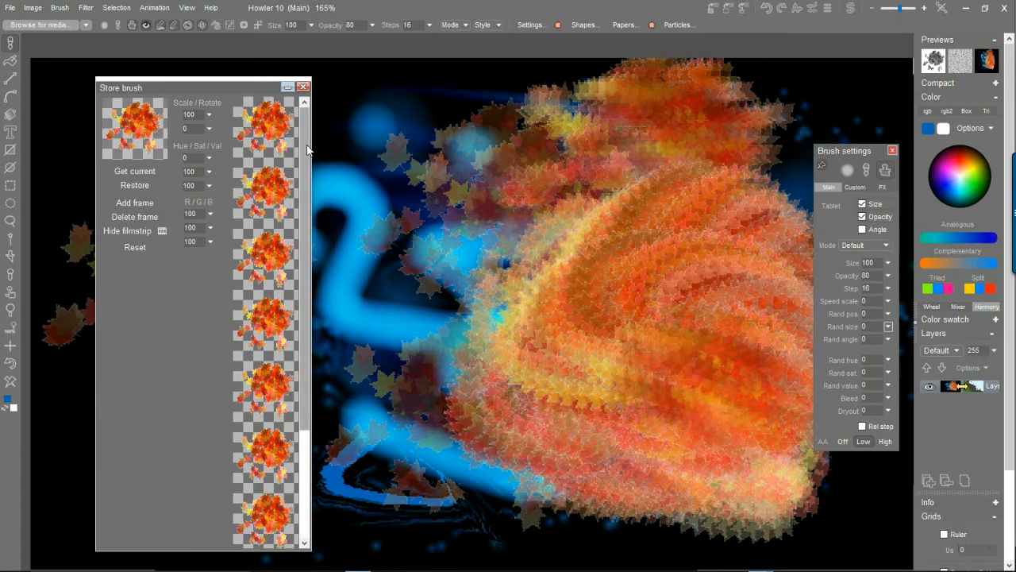
pyautogui.moveTo(309, 254)
pyautogui.mouseDown()
pyautogui.moveTo(310, 144)
pyautogui.moveTo(299, 364)
pyautogui.moveTo(307, 93)
pyautogui.mouseUp()
# - Paint another leaf swirl over the canvas center, and extend the stored brush's filmstrip to 13 frames
pyautogui.moveTo(350, 262)
pyautogui.mouseDown()
pyautogui.moveTo(411, 281)
pyautogui.moveTo(603, 143)
pyautogui.moveTo(720, 271)
pyautogui.moveTo(653, 465)
pyautogui.moveTo(376, 288)
pyautogui.moveTo(513, 274)
pyautogui.moveTo(555, 222)
pyautogui.mouseUp()
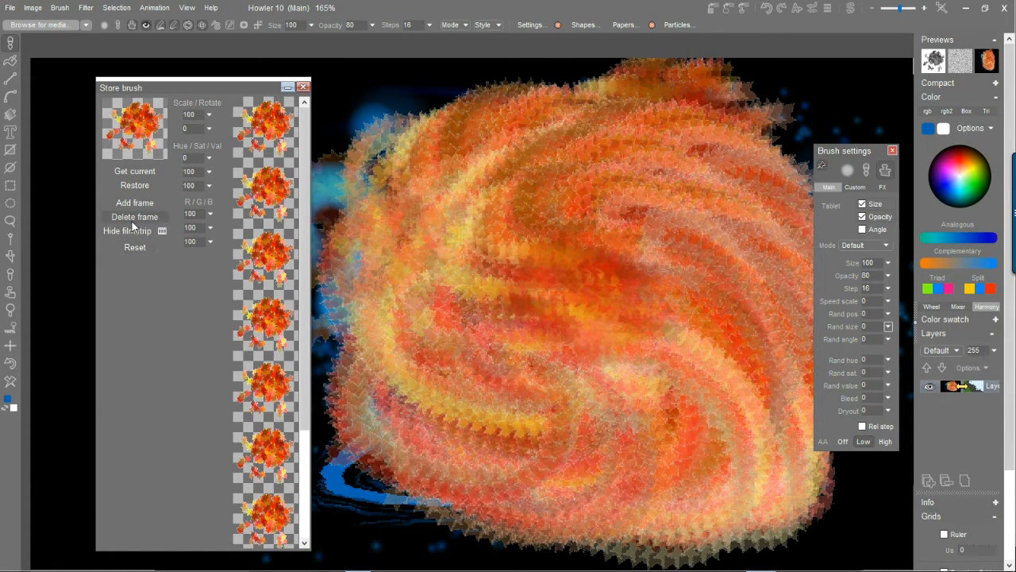
pyautogui.click(146, 204)
pyautogui.click(148, 205)
pyautogui.click(149, 205)
pyautogui.click(148, 205)
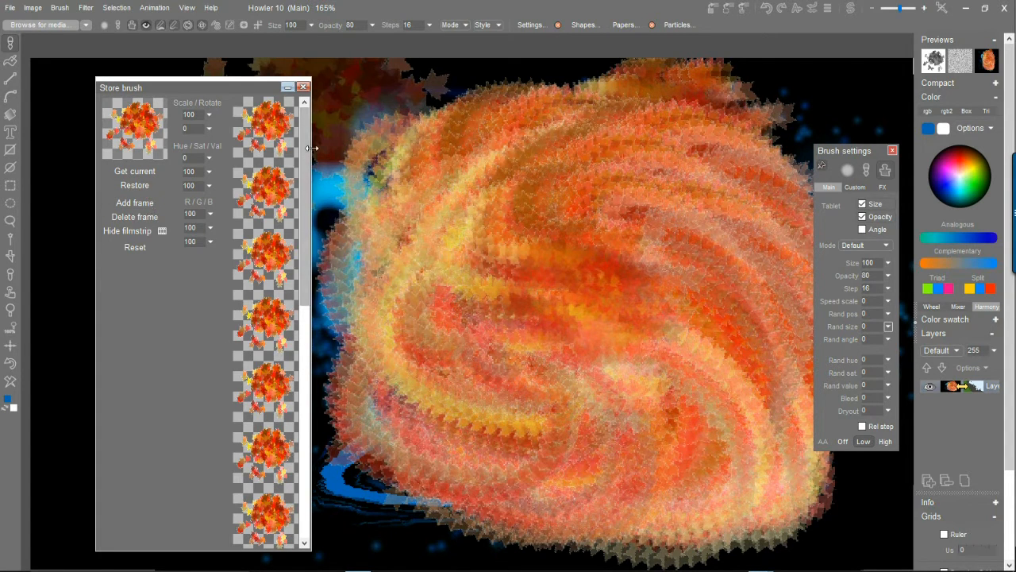
pyautogui.scroll(-3, 290, 293)
pyautogui.scroll(3, 291, 292)
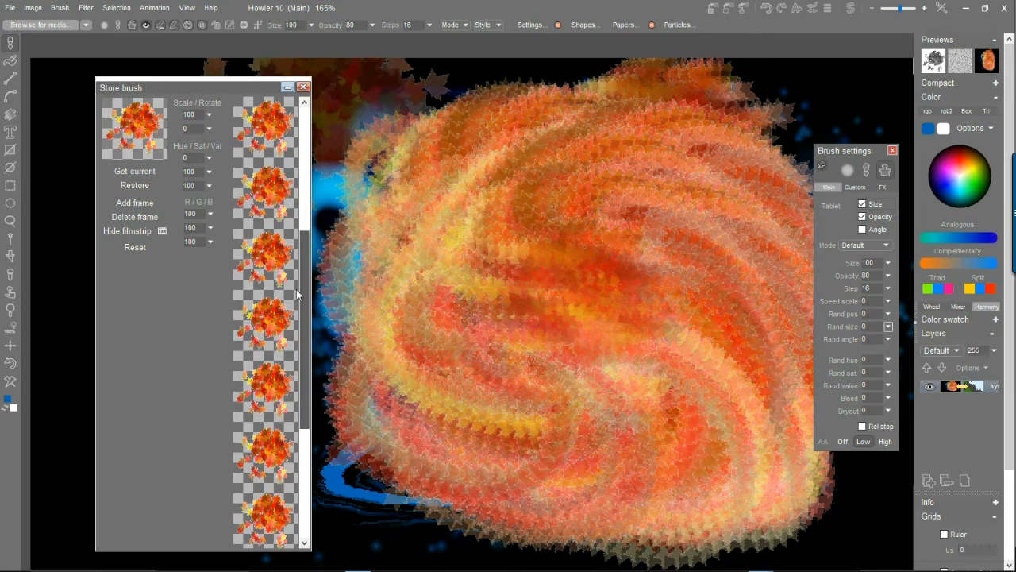
pyautogui.scroll(-4, 300, 344)
pyautogui.scroll(-3, 300, 344)
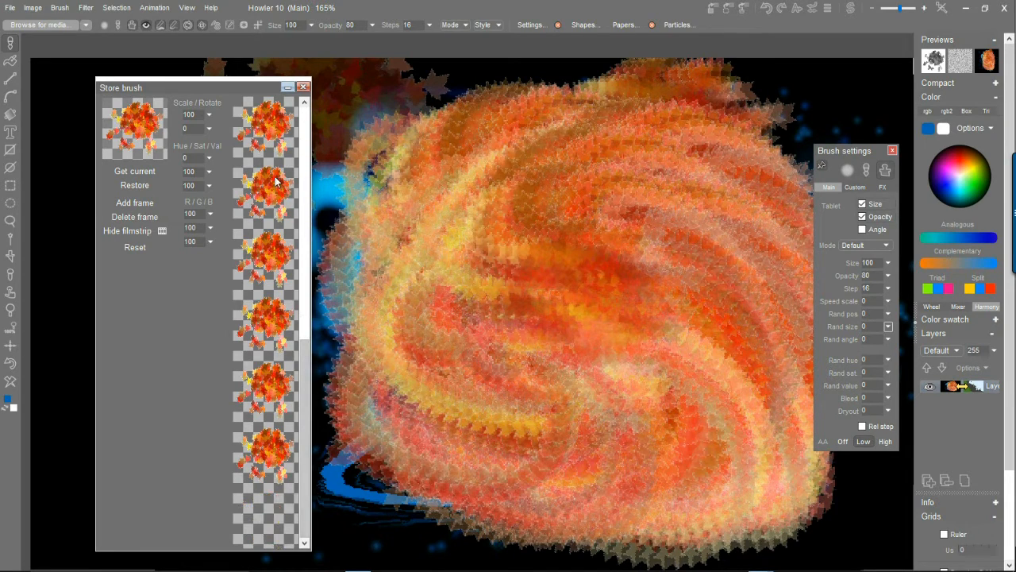
# - Paint broad leaf strokes with the multi-frame brush across the upper part of the canvas, moving the Store brush panel clear
pyautogui.moveTo(618, 311)
pyautogui.mouseDown()
pyautogui.moveTo(494, 243)
pyautogui.moveTo(445, 104)
pyautogui.moveTo(229, 116)
pyautogui.mouseUp()
pyautogui.moveTo(169, 79)
pyautogui.mouseDown()
pyautogui.moveTo(168, 323)
pyautogui.moveTo(129, 322)
pyautogui.mouseUp()
pyautogui.hotkey('ctrl', 'z')
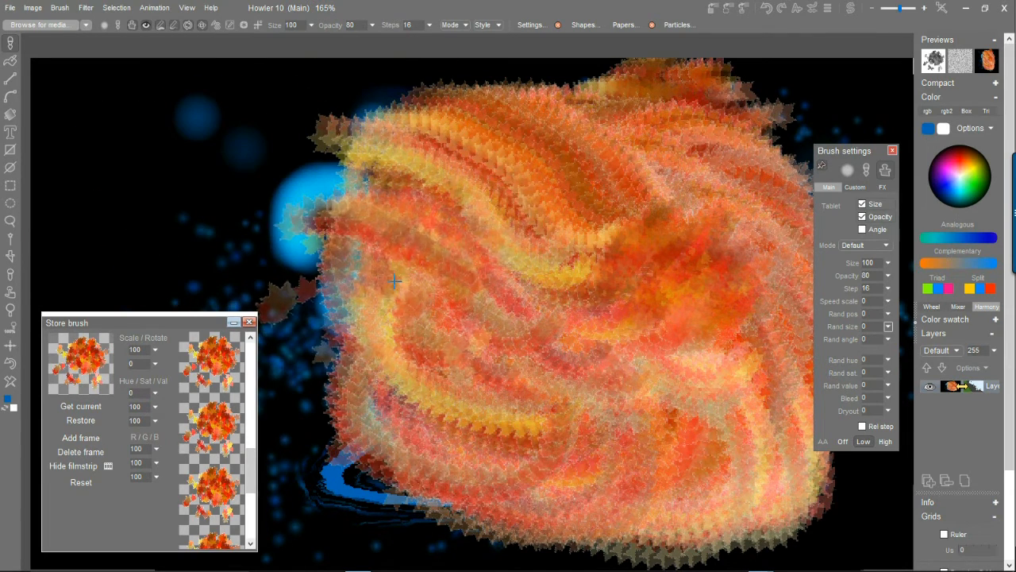
pyautogui.click(233, 185)
pyautogui.moveTo(232, 186)
pyautogui.mouseDown()
pyautogui.moveTo(263, 211)
pyautogui.moveTo(227, 204)
pyautogui.moveTo(220, 193)
pyautogui.moveTo(401, 238)
pyautogui.moveTo(427, 270)
pyautogui.moveTo(397, 206)
pyautogui.moveTo(317, 151)
pyautogui.moveTo(516, 231)
pyautogui.moveTo(478, 251)
pyautogui.mouseUp()
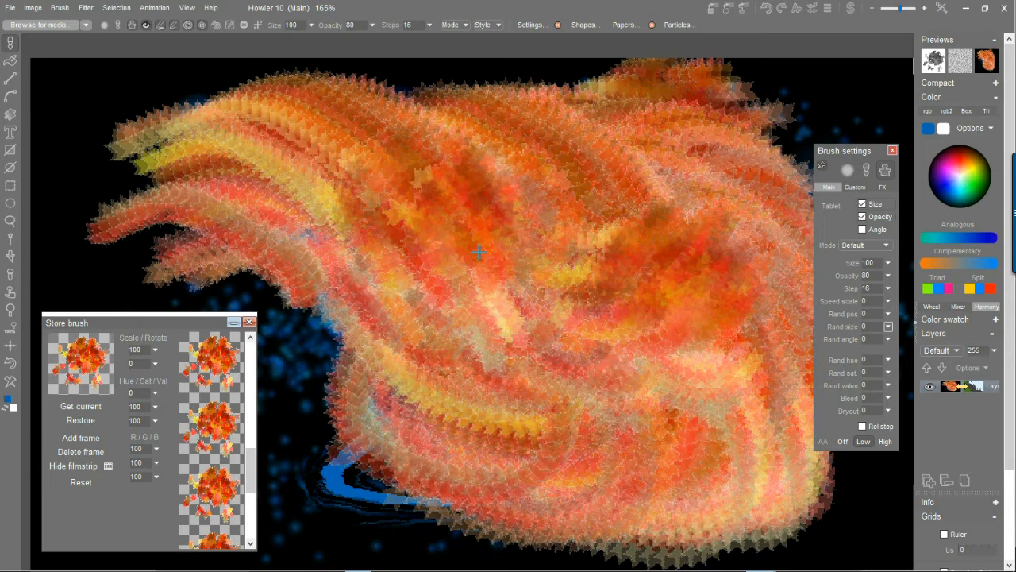
pyautogui.moveTo(479, 252); pyautogui.dragTo(258, 38)
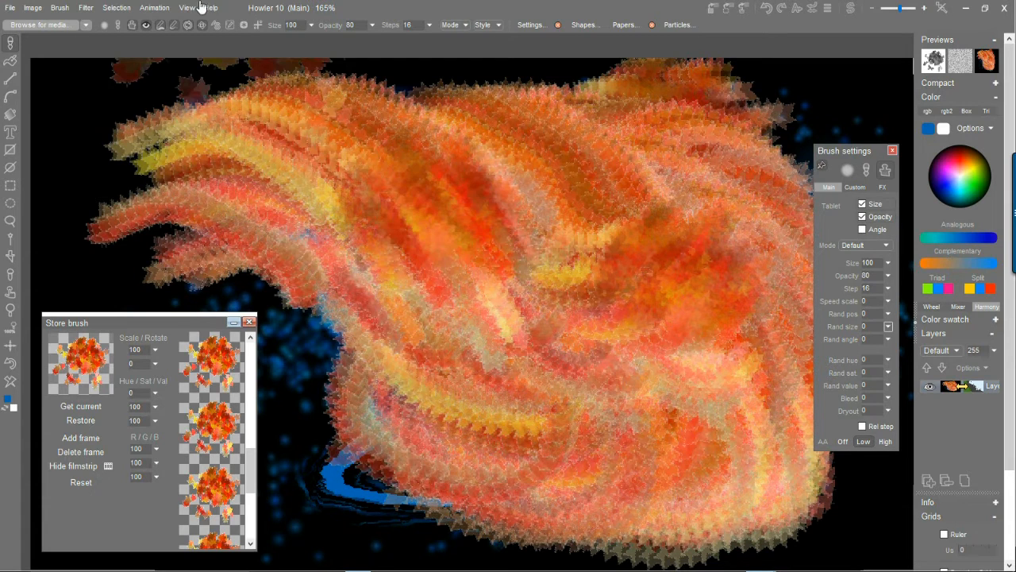
# - Open the Animated brush Timeline editor and enlarge its window in width and height
pyautogui.click(59, 8)
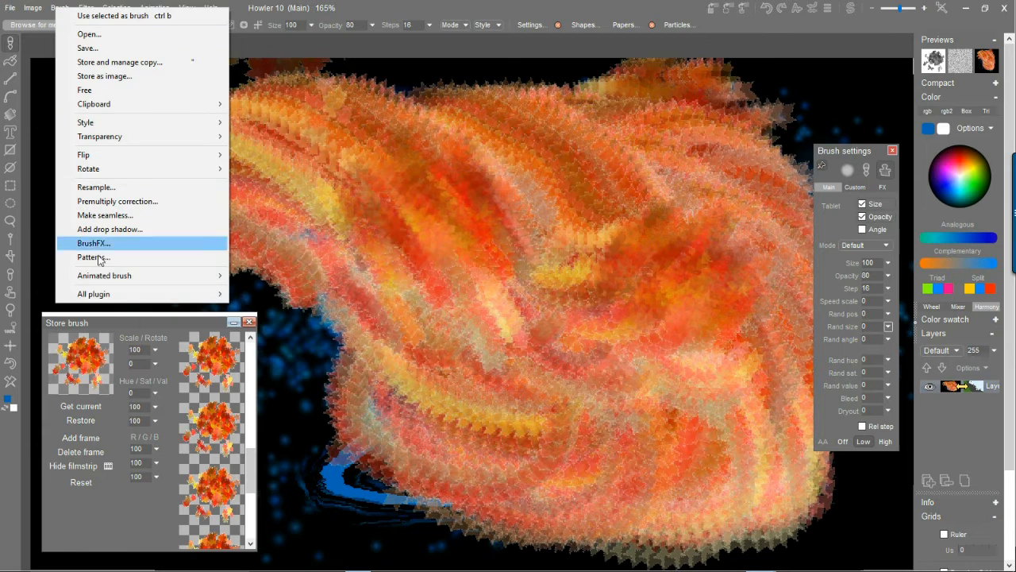
pyautogui.moveTo(119, 280)
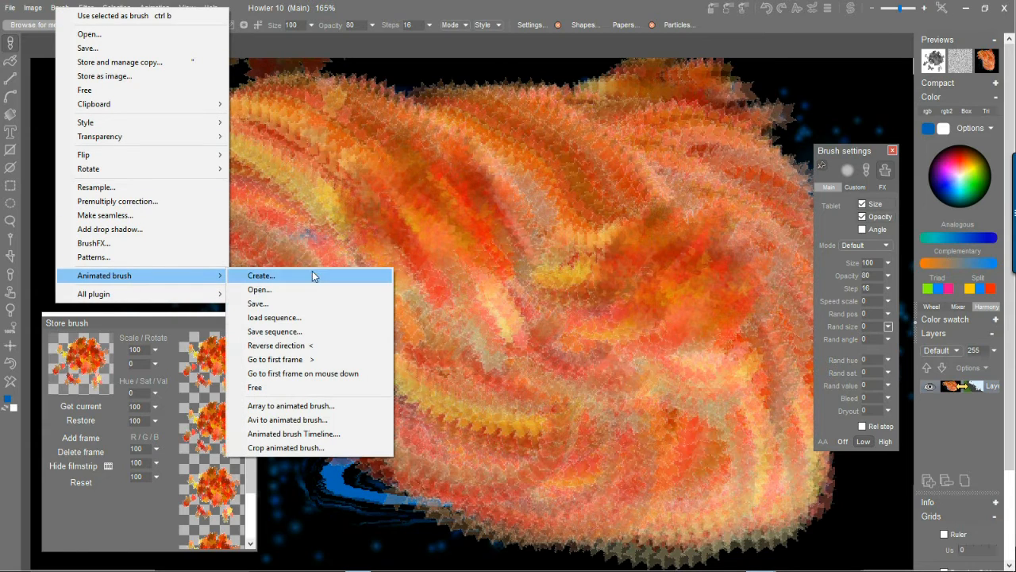
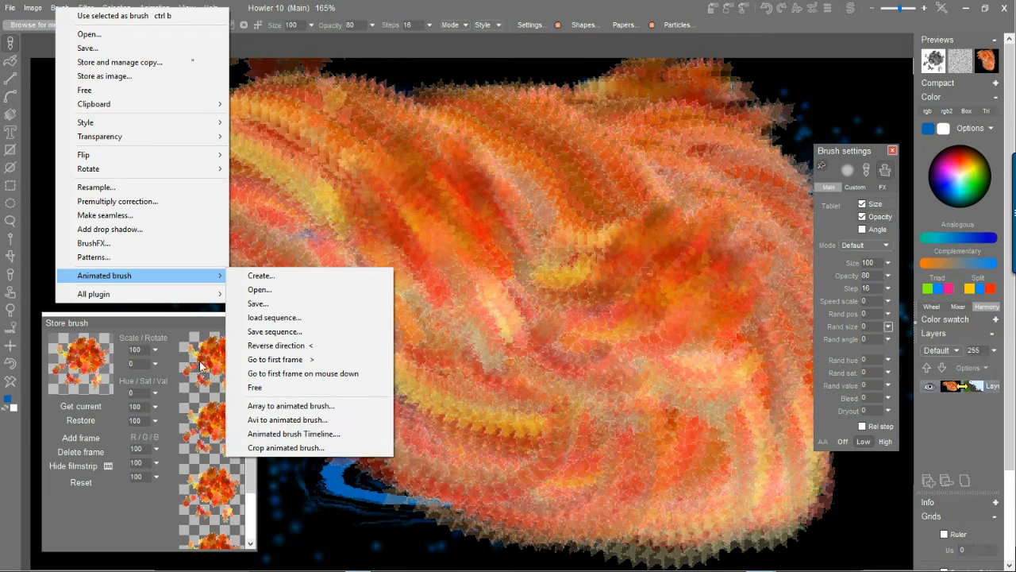
pyautogui.click(308, 439)
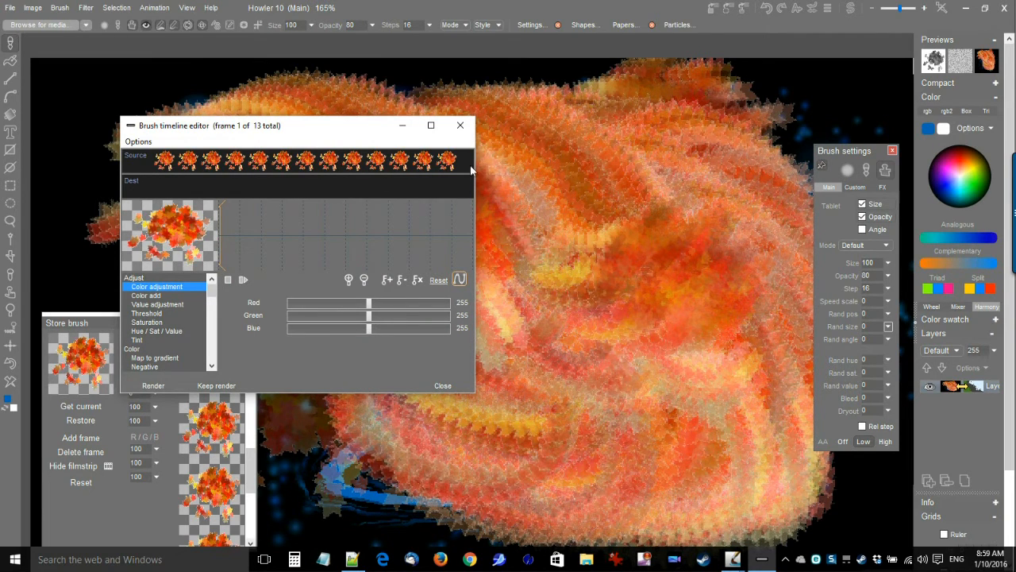
pyautogui.moveTo(477, 156); pyautogui.dragTo(735, 144)
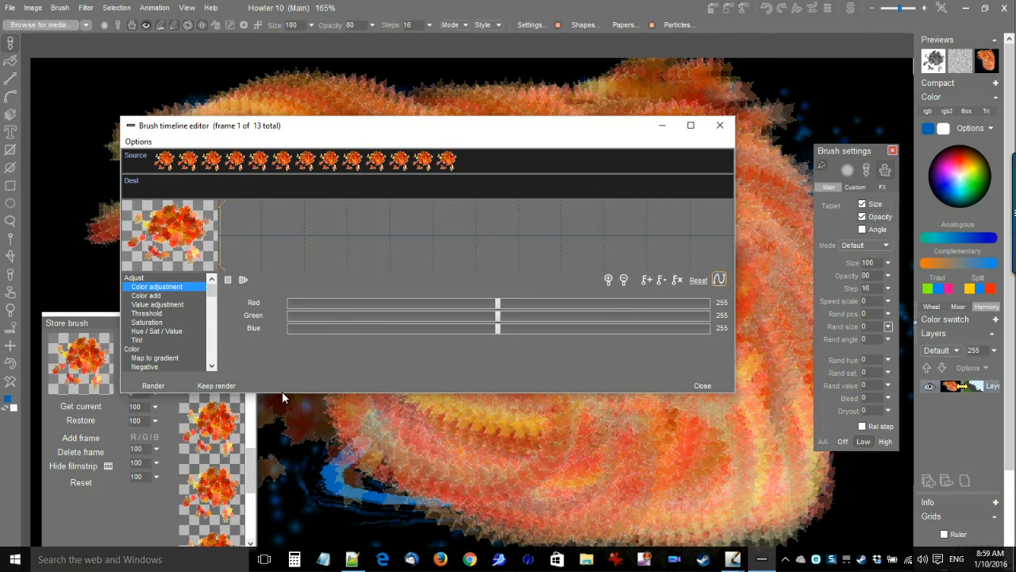
pyautogui.moveTo(281, 394); pyautogui.dragTo(278, 517)
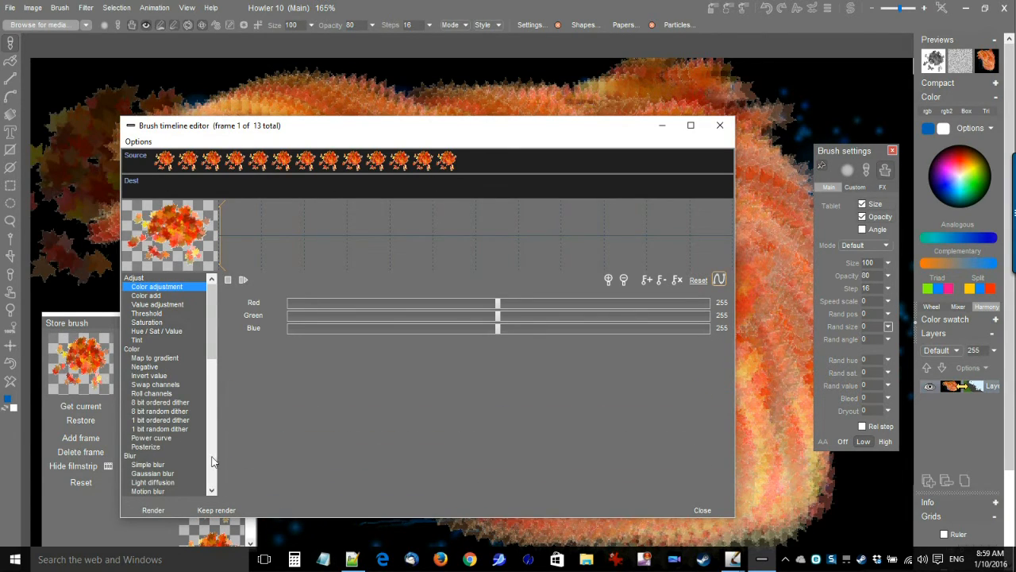
# - Add a Color adjustment keyframe on frame 13 with red 431, green 133 and blue 417
pyautogui.moveTo(212, 302); pyautogui.dragTo(206, 426)
pyautogui.scroll(10, 198, 384)
pyautogui.moveTo(222, 230); pyautogui.dragTo(398, 232)
pyautogui.moveTo(498, 231)
pyautogui.mouseDown()
pyautogui.moveTo(709, 223)
pyautogui.moveTo(228, 232)
pyautogui.mouseUp()
pyautogui.click(402, 237)
pyautogui.moveTo(737, 234); pyautogui.dragTo(737, 235)
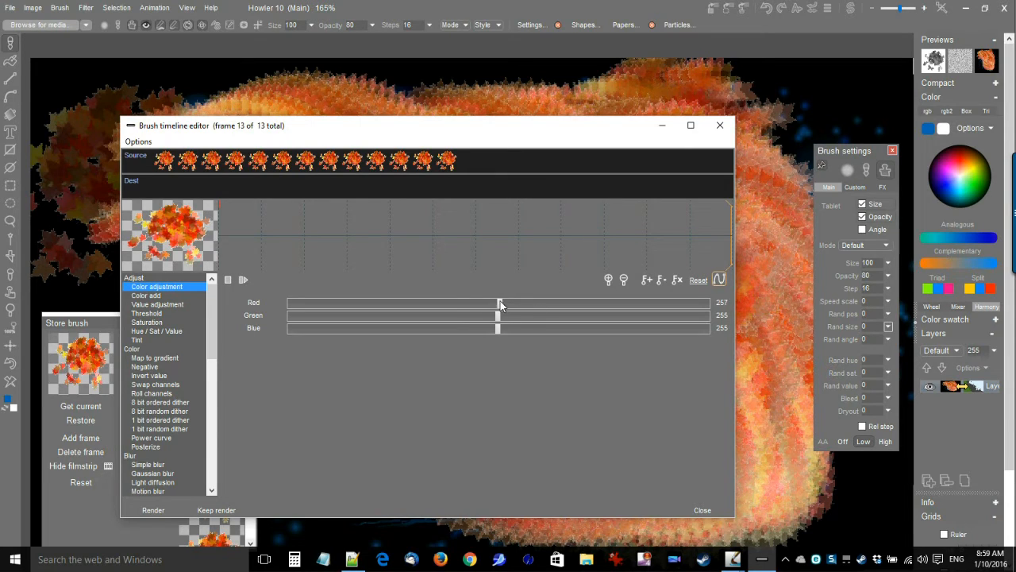
pyautogui.moveTo(500, 302); pyautogui.dragTo(643, 304)
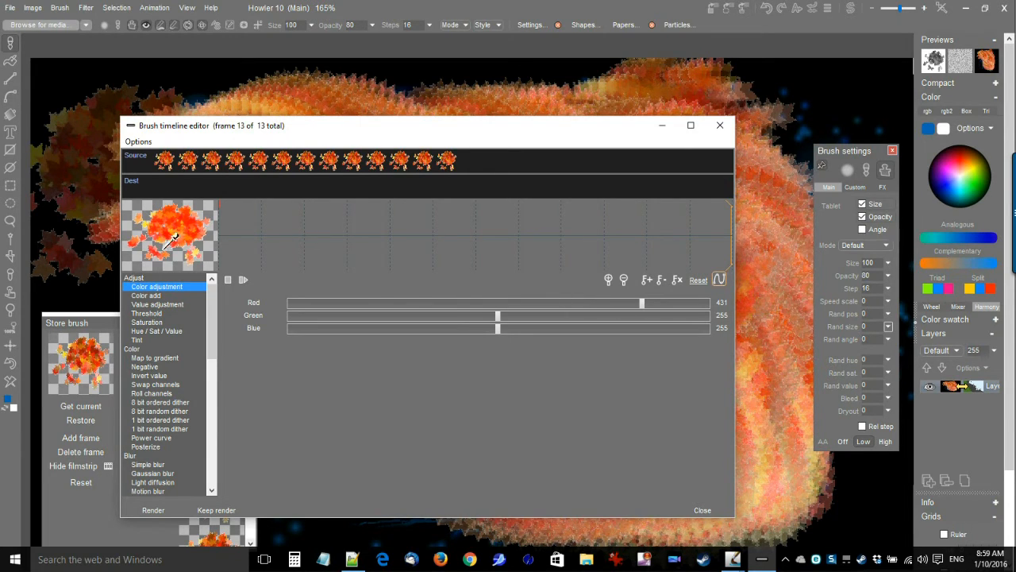
pyautogui.moveTo(400, 318); pyautogui.dragTo(394, 318)
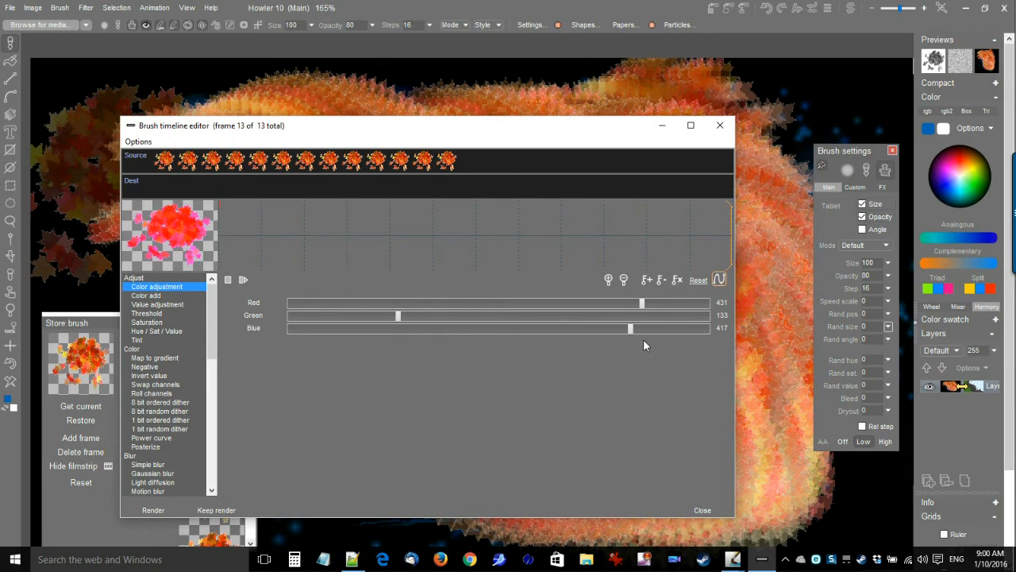
pyautogui.click(647, 281)
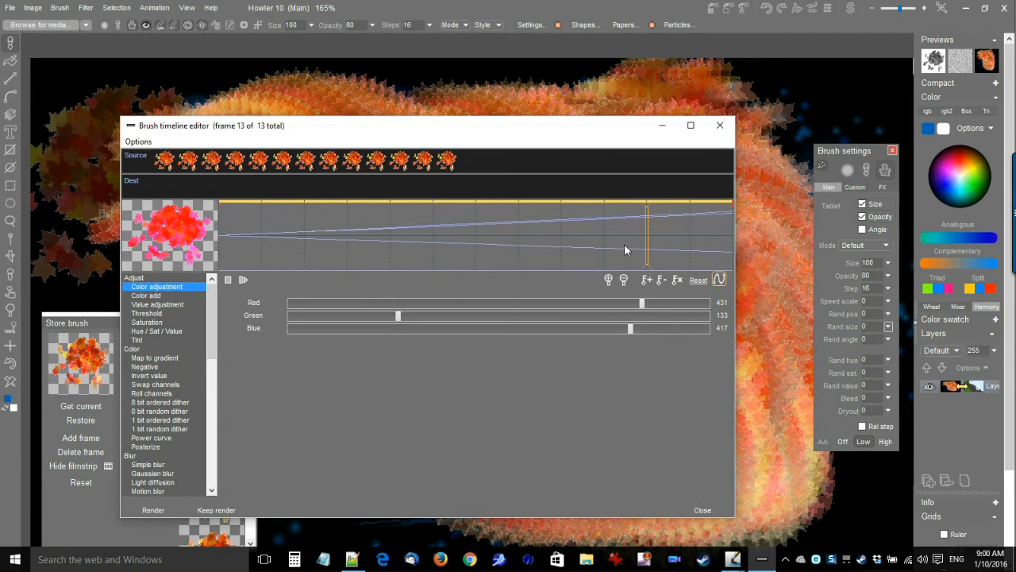
# - Add a Color adjustment keyframe on frame 7 with red 10, green 382 and blue 254
pyautogui.click(460, 227)
pyautogui.moveTo(391, 305); pyautogui.dragTo(297, 306)
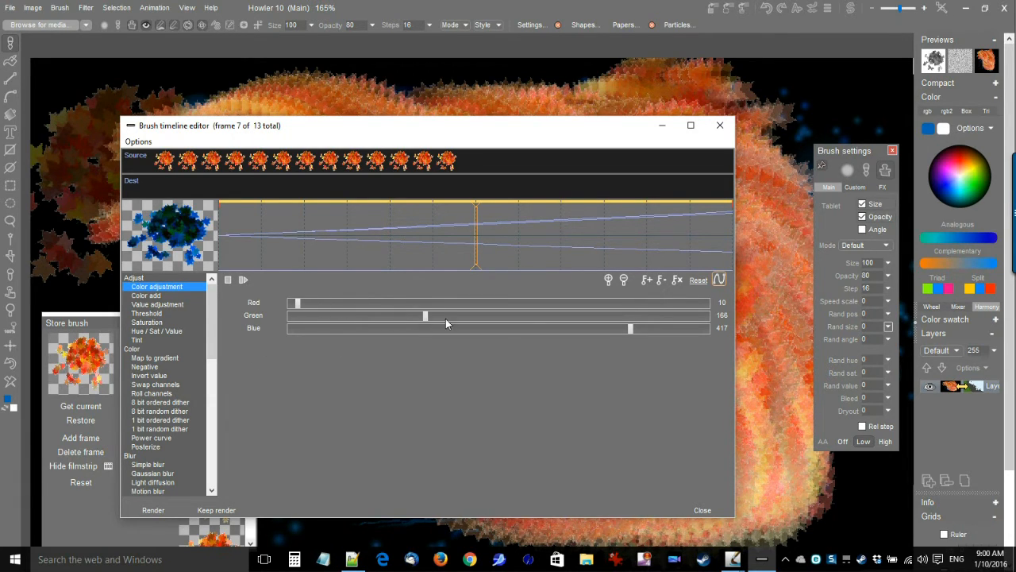
pyautogui.moveTo(445, 320); pyautogui.dragTo(613, 337)
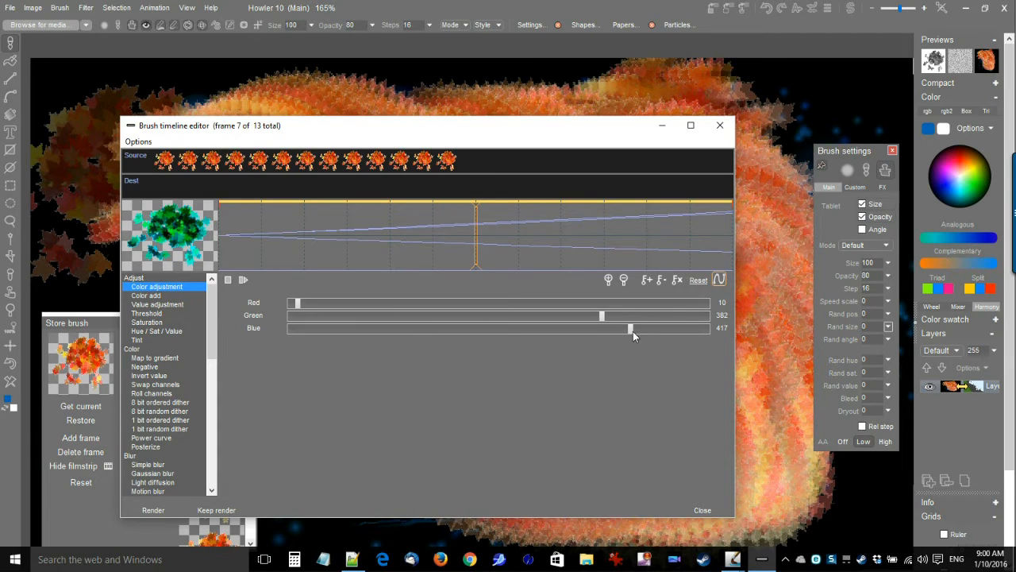
pyautogui.click(647, 281)
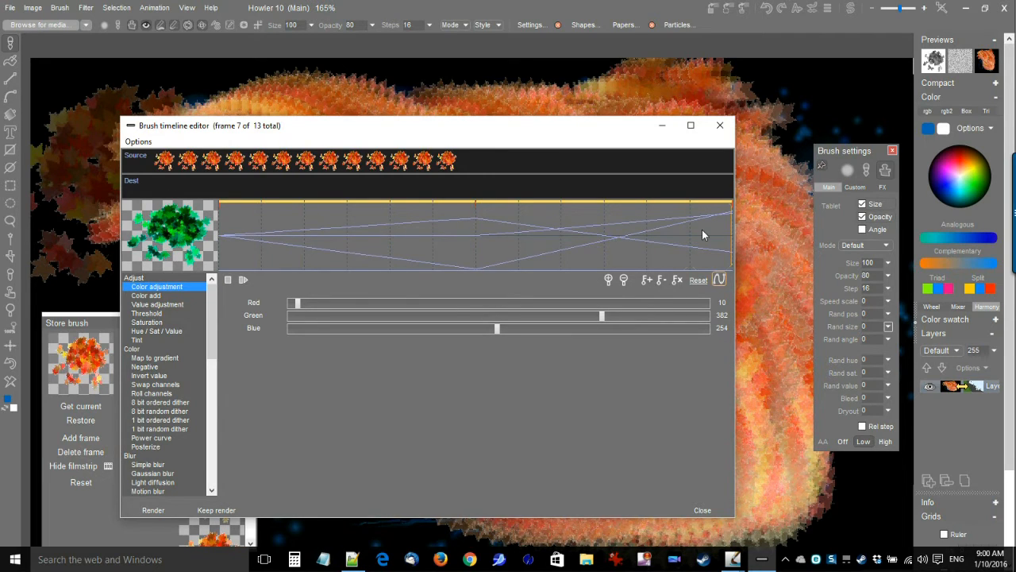
# - Render the keyframed color adjustment and keep the render as the new source frames
pyautogui.click(159, 510)
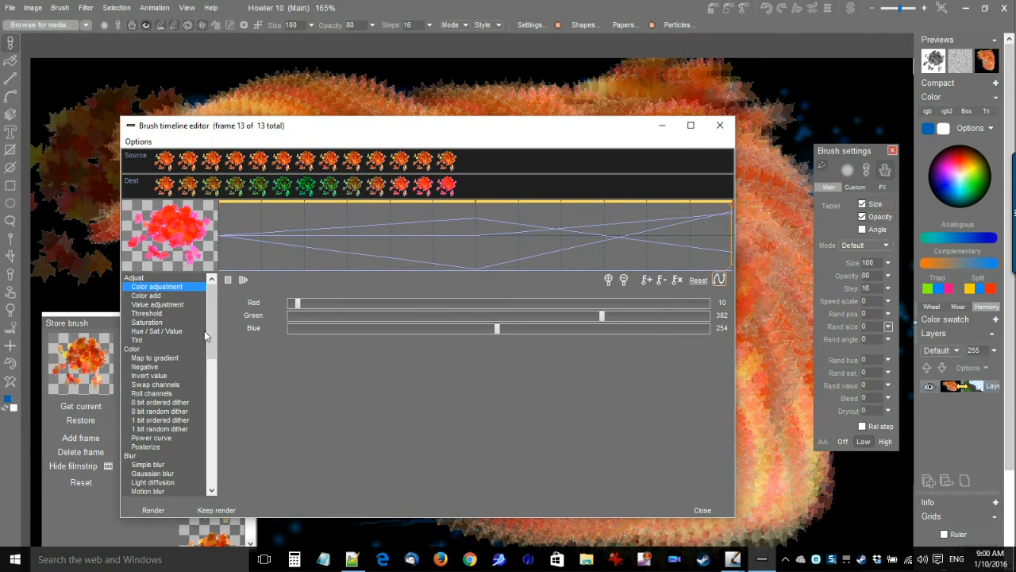
pyautogui.click(218, 510)
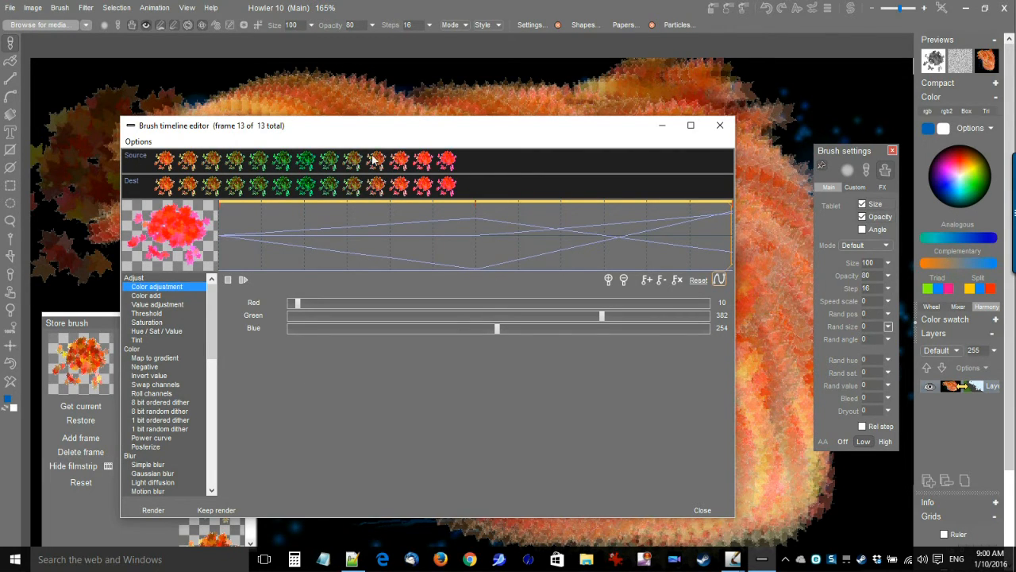
# - Add a Gaussian blur keyframe on frame 1 with blur 2 and dissolve 255
pyautogui.click(163, 330)
pyautogui.moveTo(214, 333); pyautogui.dragTo(221, 374)
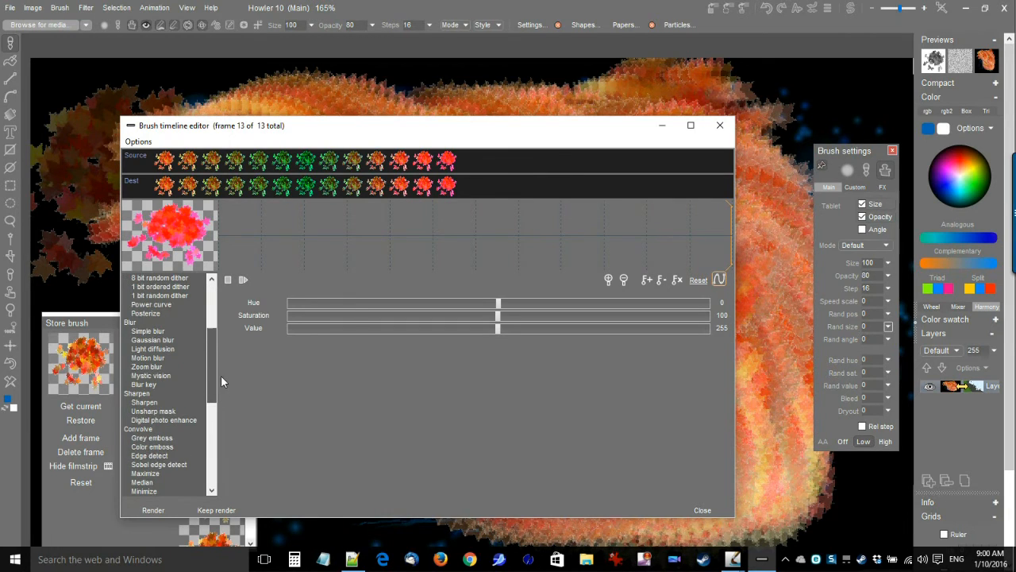
pyautogui.click(149, 340)
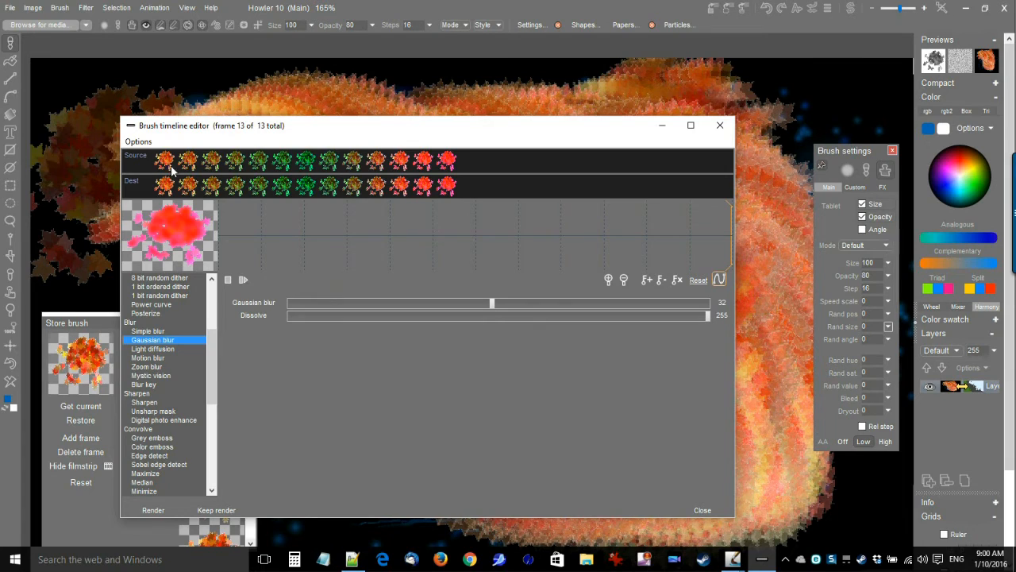
pyautogui.click(225, 234)
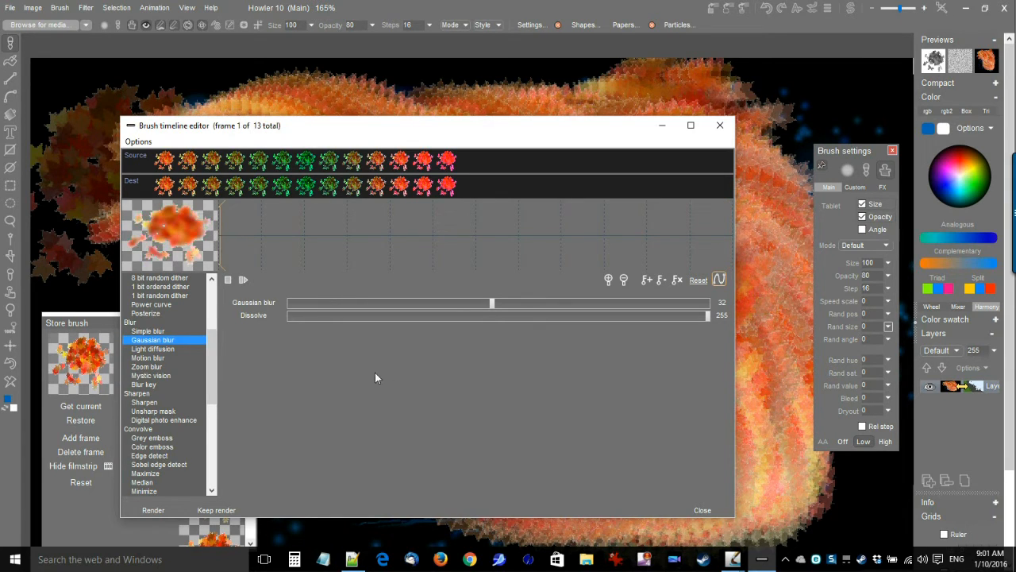
pyautogui.moveTo(363, 305); pyautogui.dragTo(289, 305)
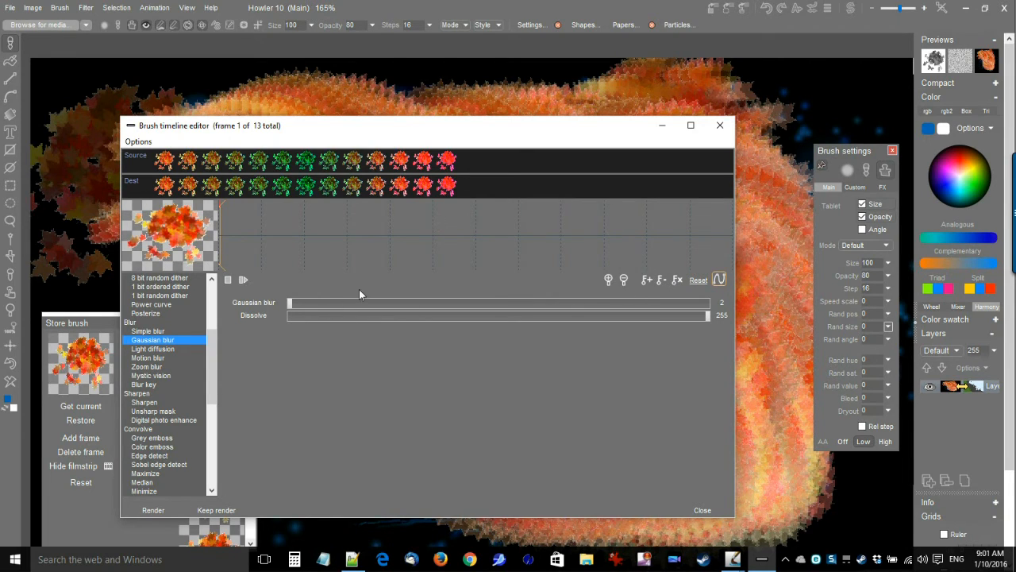
# - Add a Gaussian blur keyframe of 64 on frame 13, and keep the rendered blur as the source frames
pyautogui.click(555, 236)
pyautogui.moveTo(608, 302); pyautogui.dragTo(717, 309)
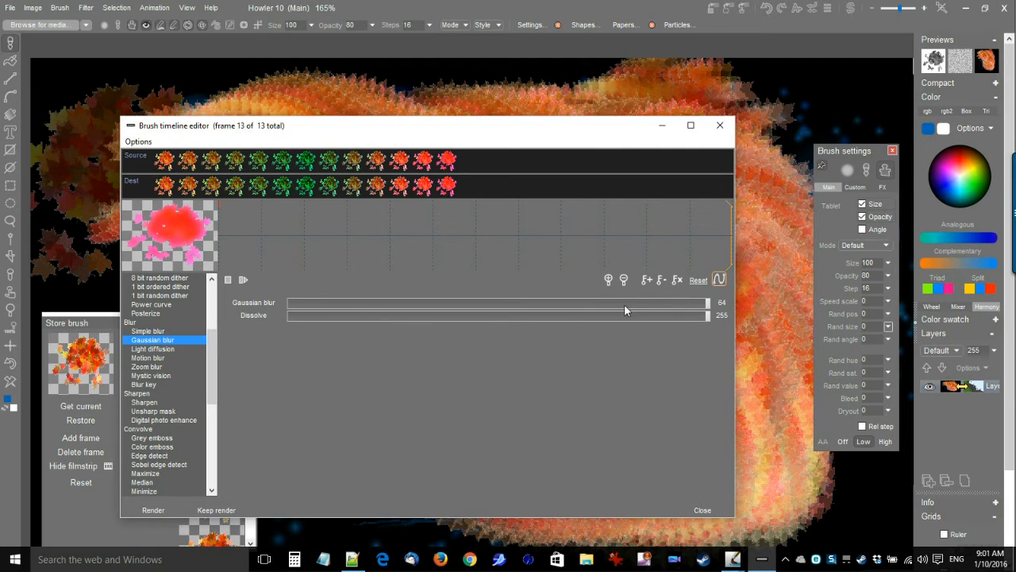
pyautogui.click(649, 280)
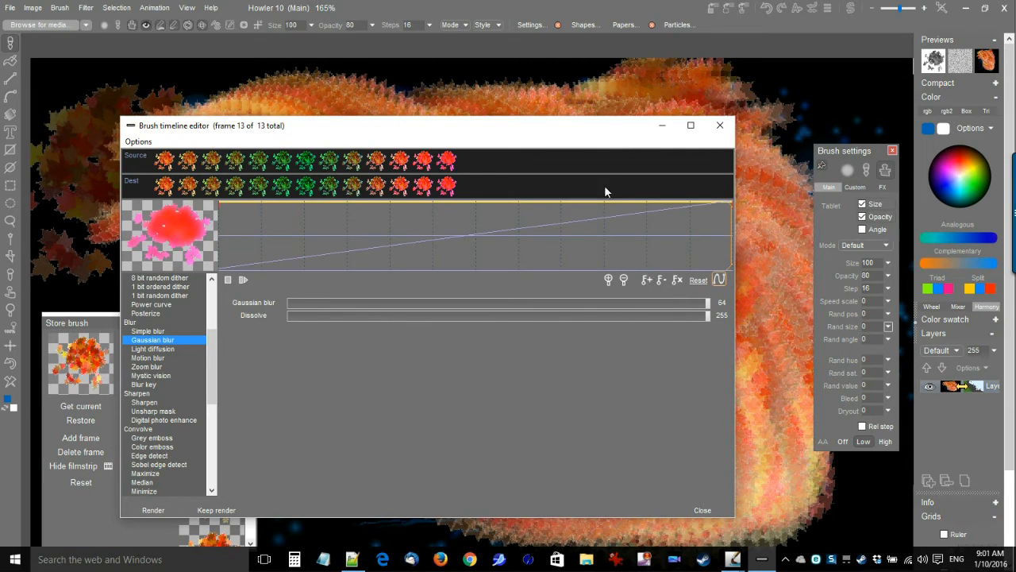
pyautogui.click(153, 510)
pyautogui.click(225, 509)
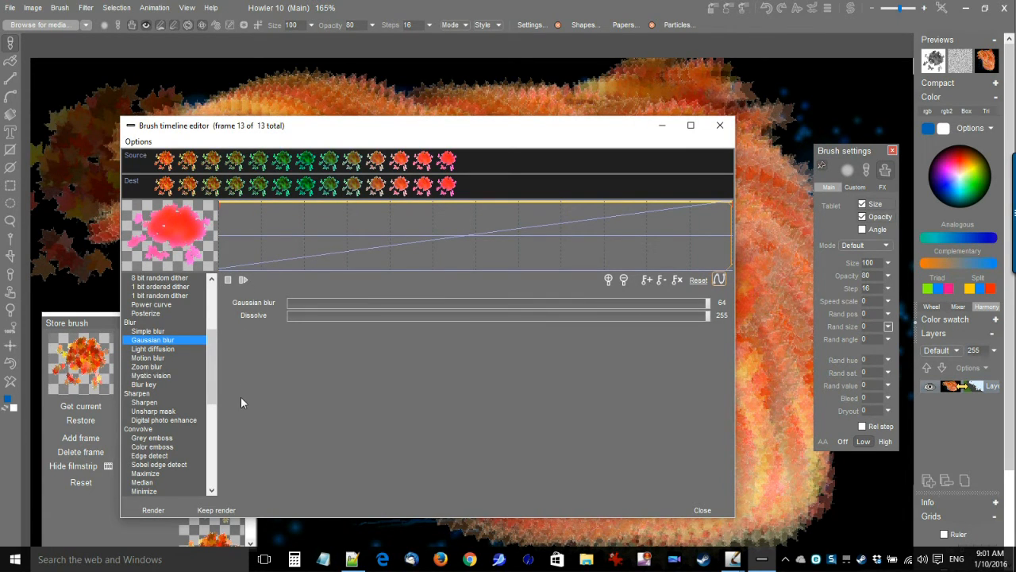
# - Add a Transform keyframe on frame 1 with scale 129 and rotate 0
pyautogui.moveTo(211, 389); pyautogui.dragTo(208, 417)
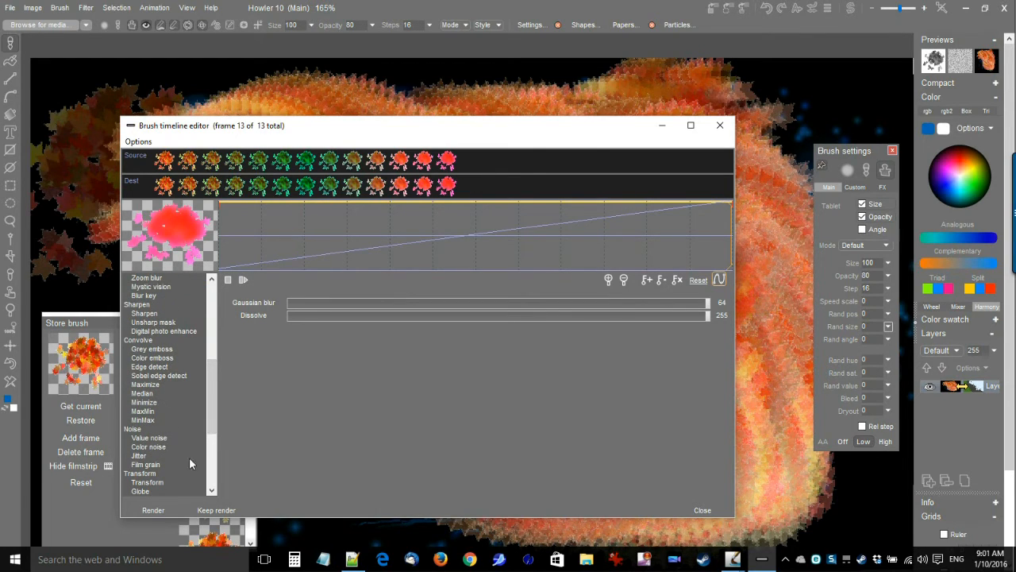
pyautogui.moveTo(215, 418); pyautogui.dragTo(215, 463)
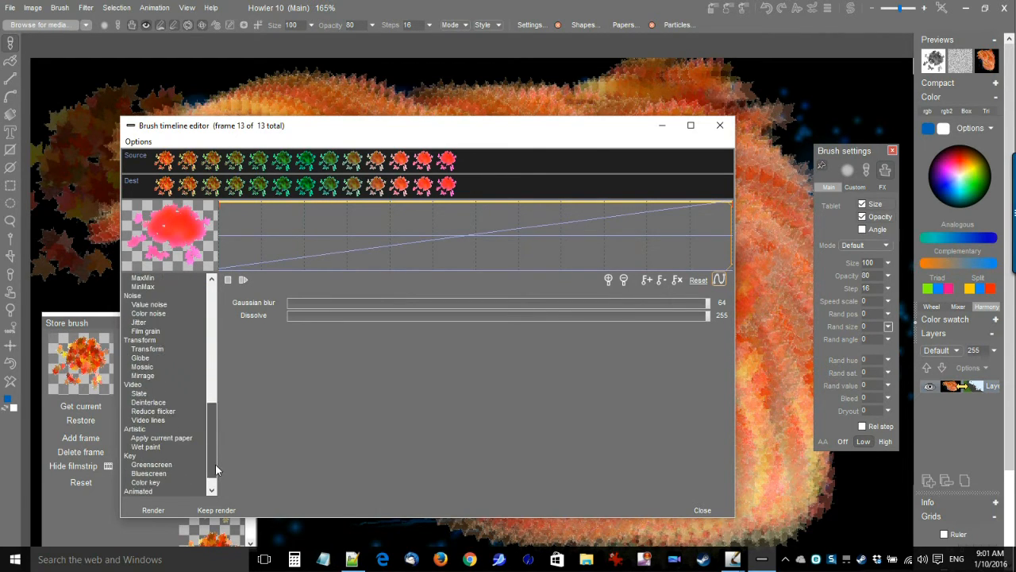
pyautogui.click(154, 349)
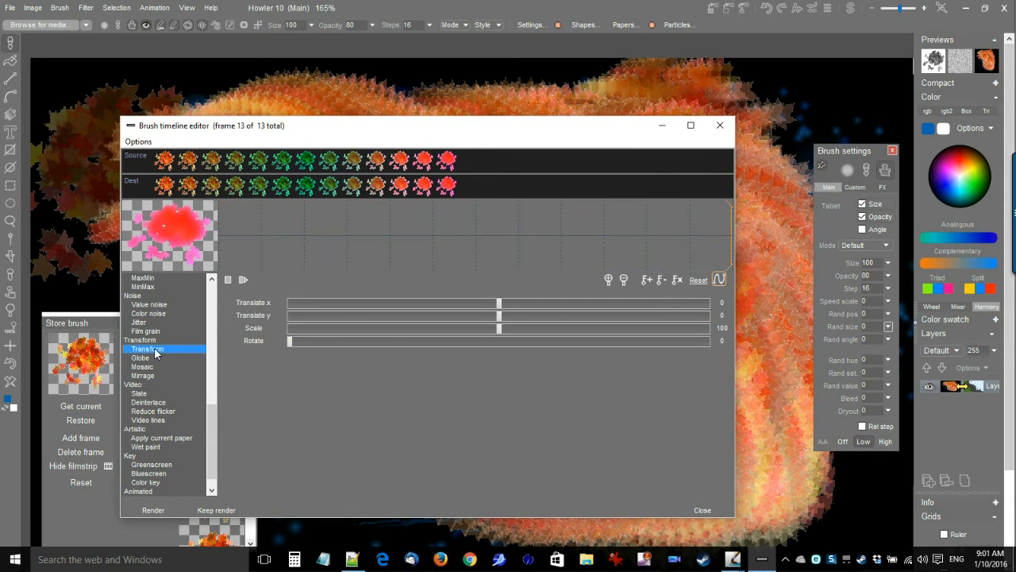
pyautogui.click(244, 245)
pyautogui.click(218, 247)
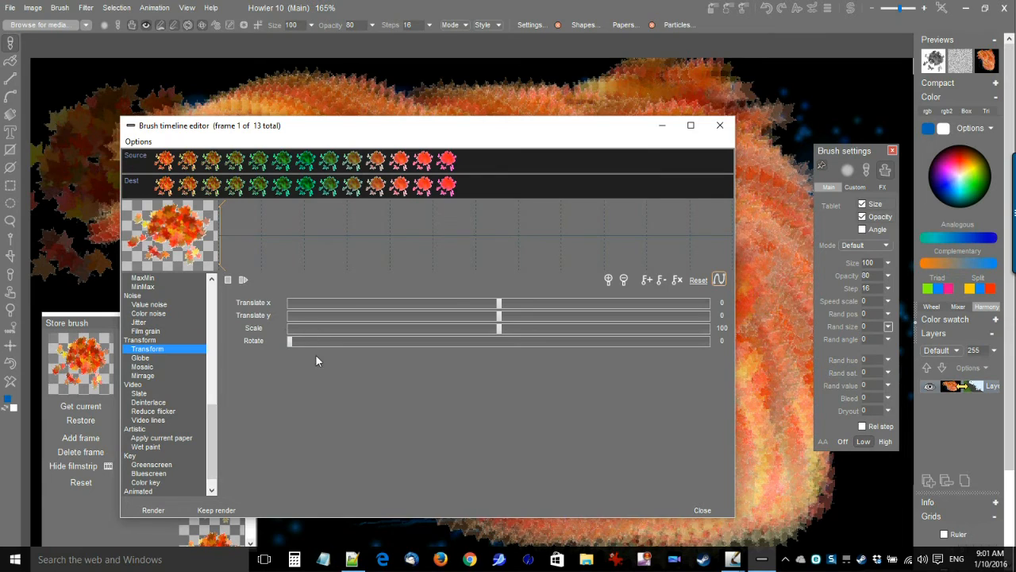
pyautogui.moveTo(499, 332); pyautogui.dragTo(457, 334)
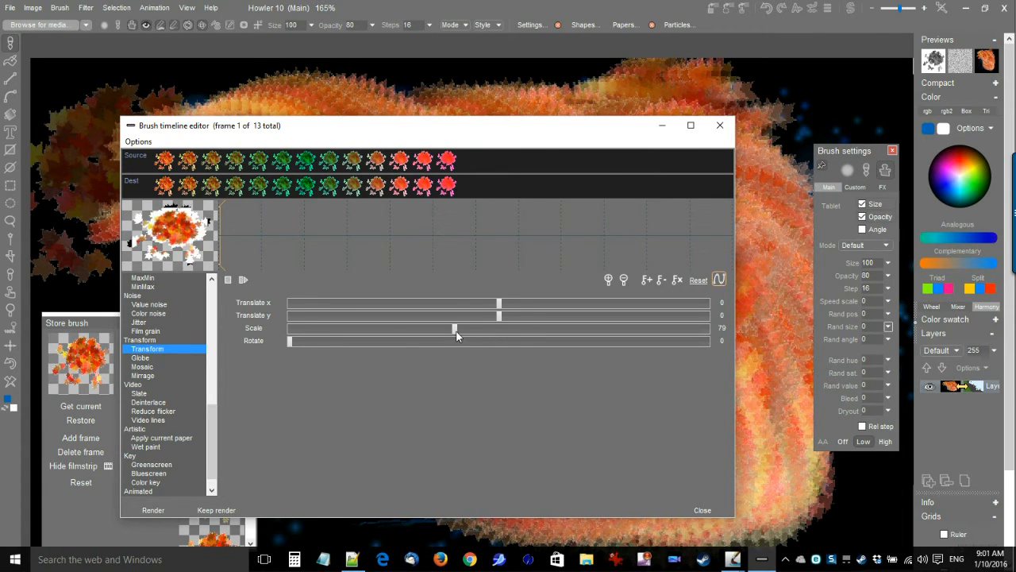
pyautogui.moveTo(479, 329); pyautogui.dragTo(561, 331)
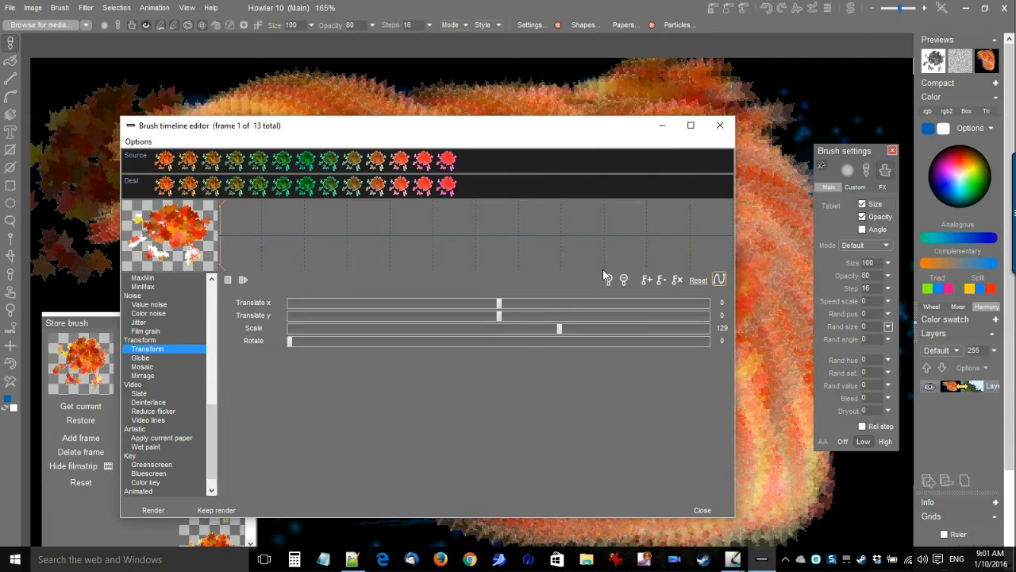
# - Add a Transform keyframe on frame 13 with scale 76 and rotate 101
pyautogui.moveTo(466, 267); pyautogui.dragTo(731, 230)
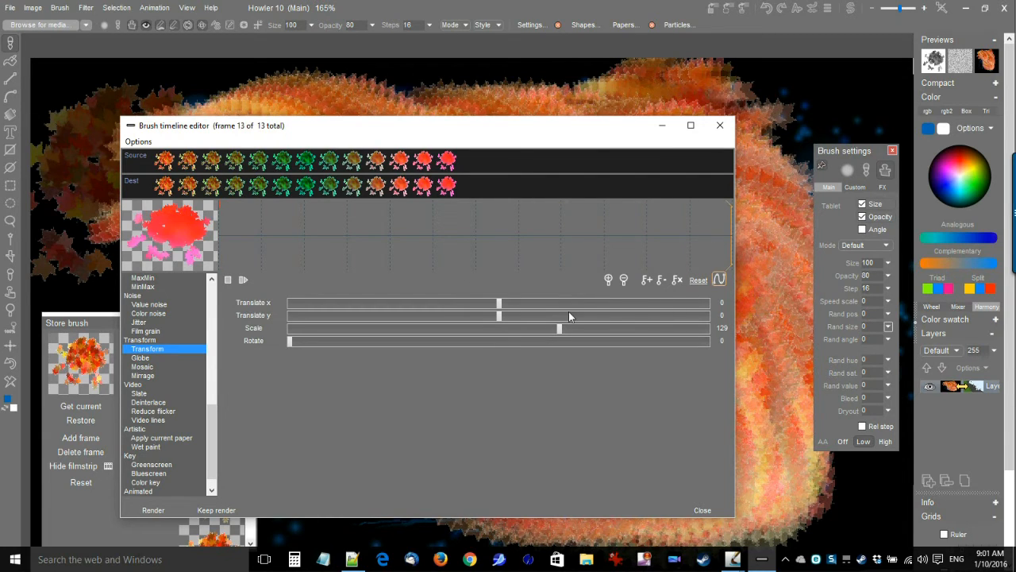
pyautogui.click(459, 329)
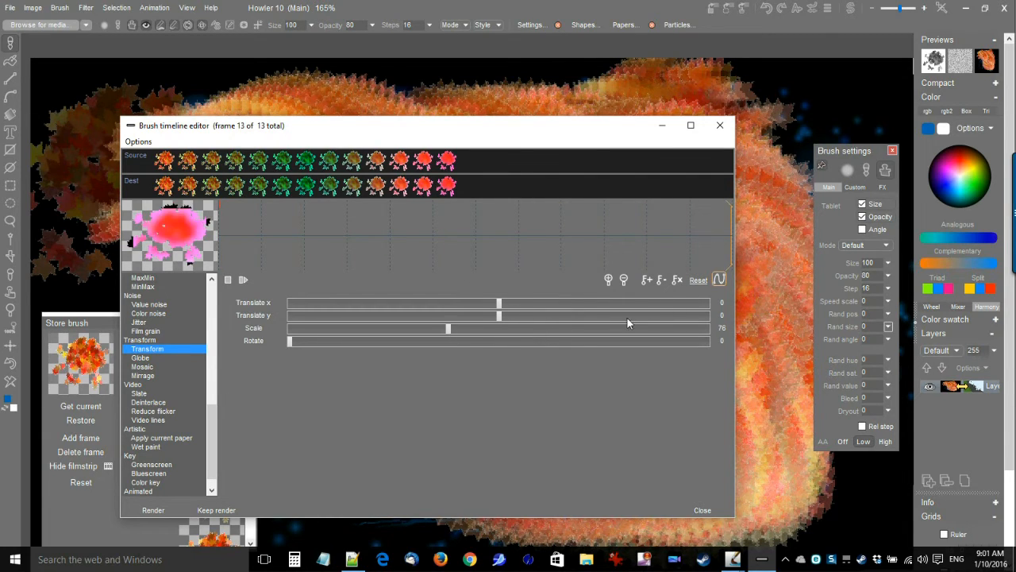
pyautogui.click(646, 280)
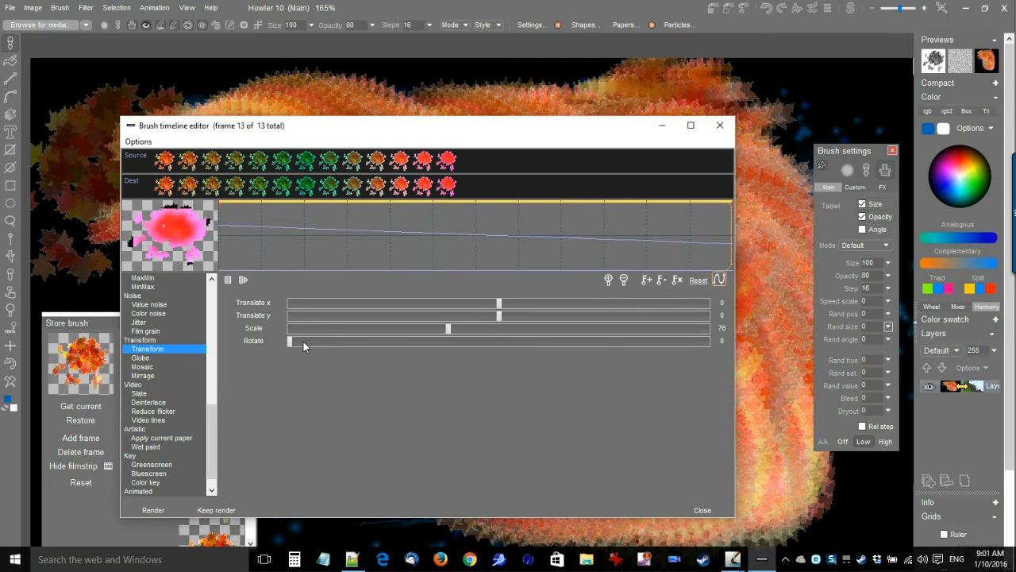
pyautogui.moveTo(387, 340); pyautogui.dragTo(409, 341)
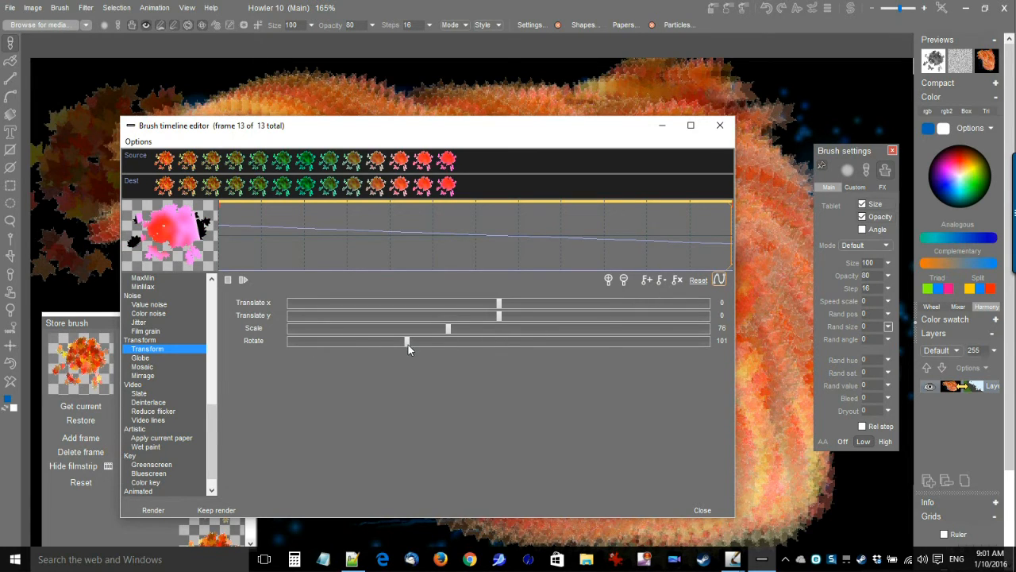
pyautogui.click(647, 280)
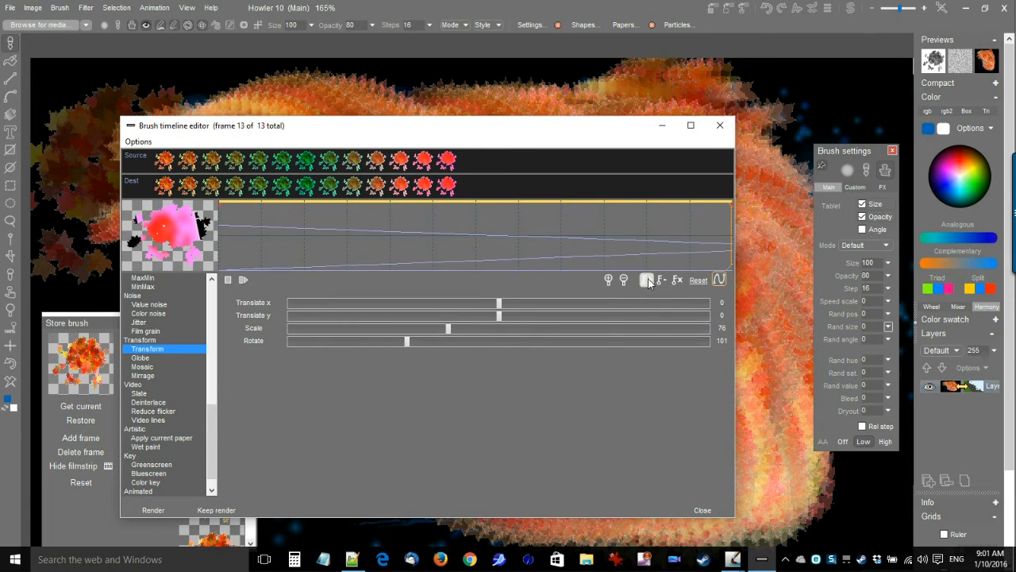
# - Preview the Transform on frames 7 and 2, and render all the brush frames
pyautogui.click(476, 234)
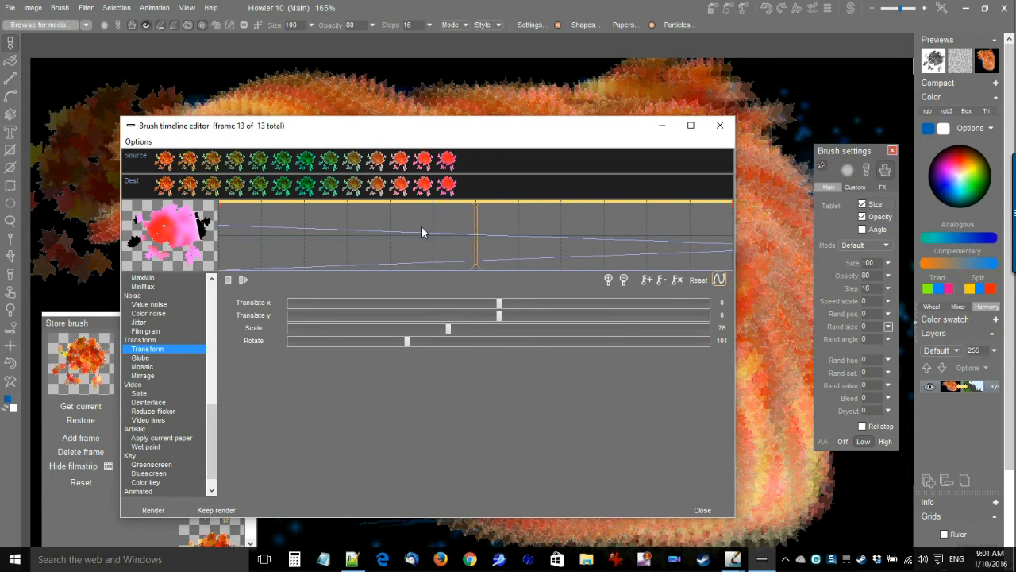
pyautogui.click(261, 238)
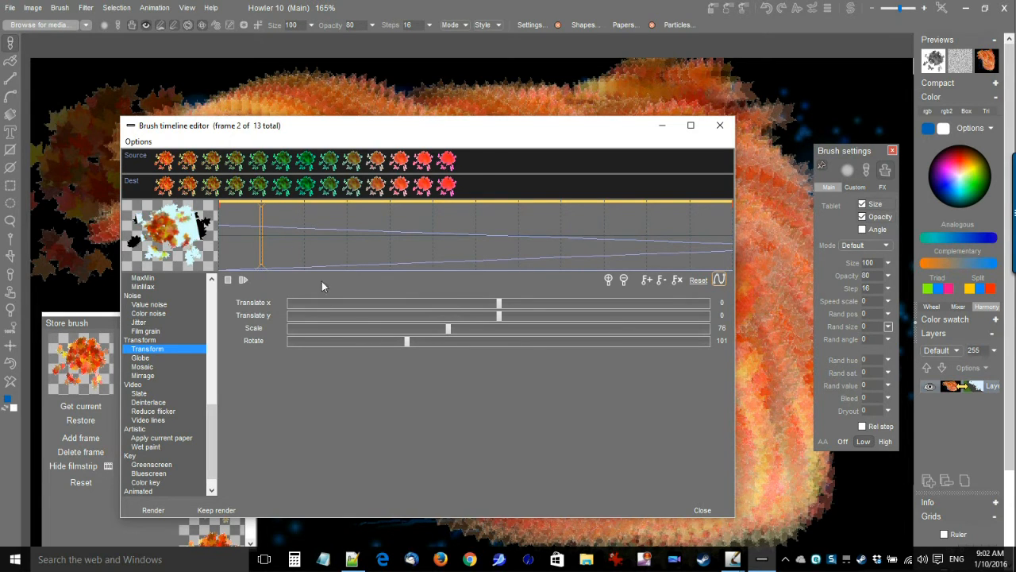
pyautogui.click(153, 509)
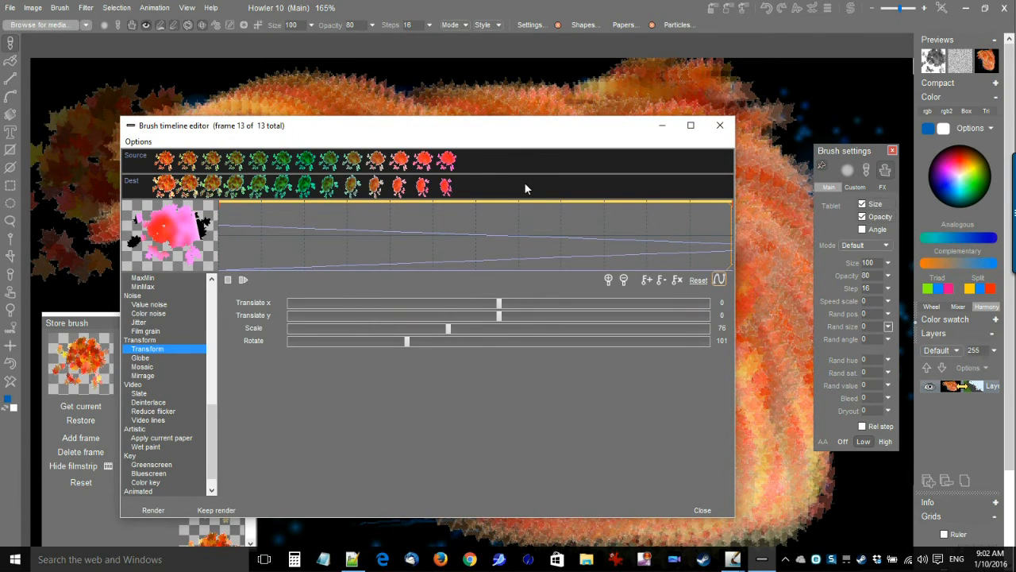
# - Use the rendered destination frames as the current brush and paint broad swirling strokes across the canvas
pyautogui.click(140, 142)
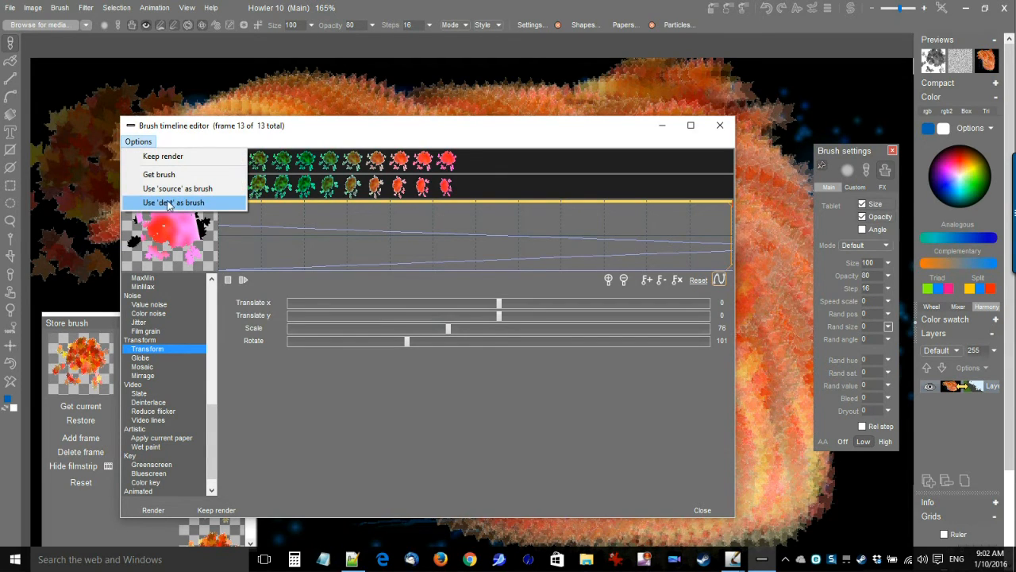
pyautogui.click(202, 203)
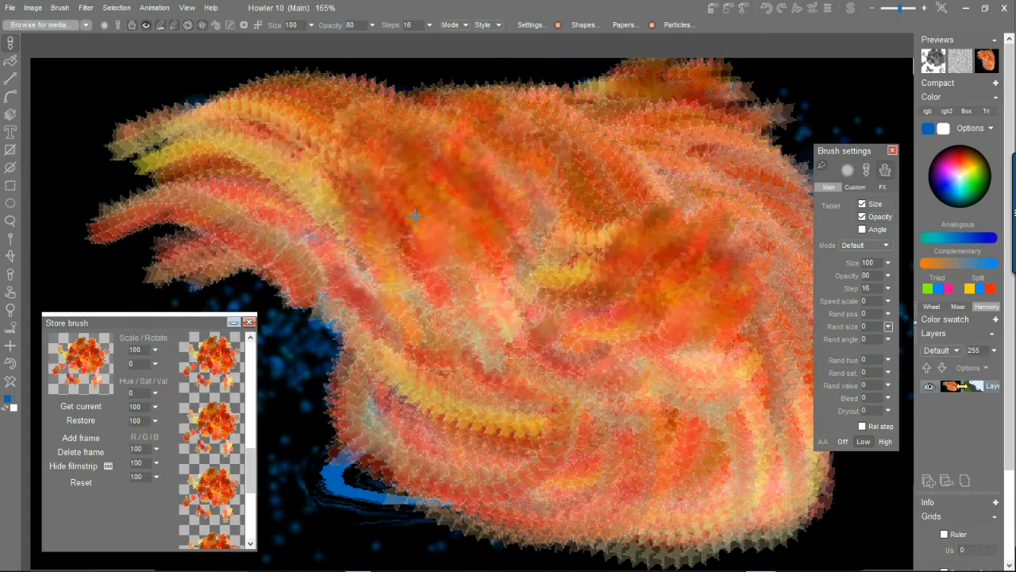
pyautogui.moveTo(334, 199)
pyautogui.mouseDown()
pyautogui.moveTo(389, 284)
pyautogui.moveTo(642, 402)
pyautogui.moveTo(584, 317)
pyautogui.moveTo(231, 151)
pyautogui.moveTo(378, 253)
pyautogui.moveTo(545, 409)
pyautogui.moveTo(609, 209)
pyautogui.moveTo(373, 190)
pyautogui.moveTo(604, 339)
pyautogui.moveTo(533, 175)
pyautogui.moveTo(169, 223)
pyautogui.moveTo(476, 341)
pyautogui.moveTo(325, 191)
pyautogui.moveTo(111, 127)
pyautogui.moveTo(262, 175)
pyautogui.moveTo(71, 135)
pyautogui.moveTo(80, 68)
pyautogui.mouseUp()
# - Store and manage a copy of the new animated brush, moving its Store brush panel over the middle of the canvas
pyautogui.click(62, 8)
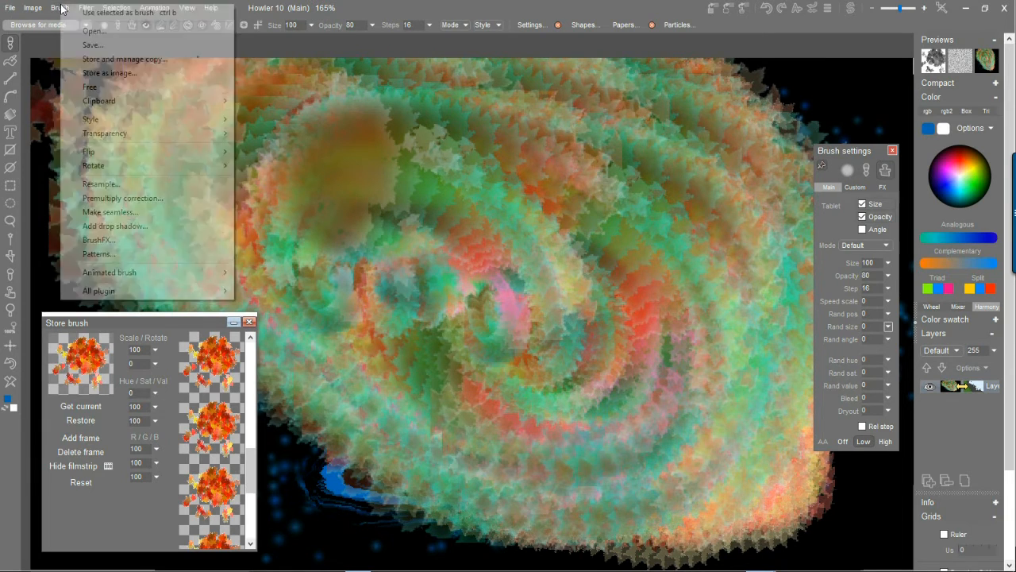
pyautogui.click(102, 63)
pyautogui.moveTo(101, 159); pyautogui.dragTo(425, 179)
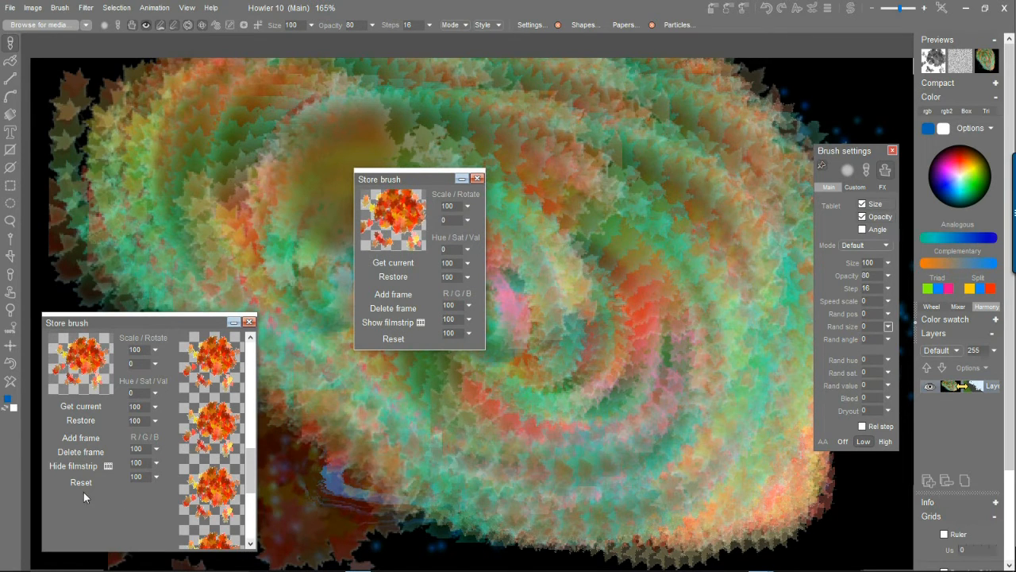
# - Hide the filmstrip of the first stored brush and arrange the two Store brush panels side by side
pyautogui.click(73, 465)
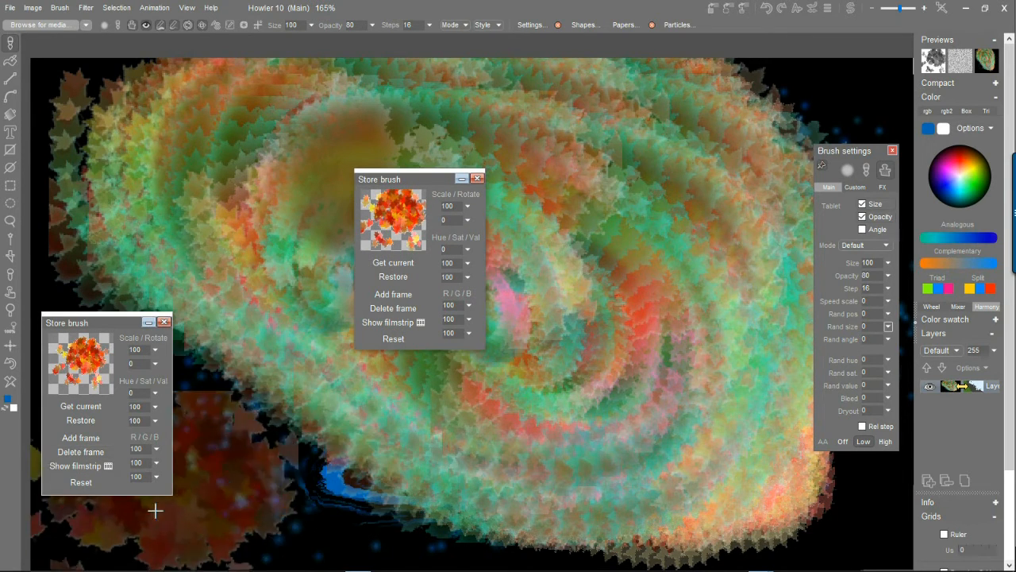
pyautogui.moveTo(109, 319)
pyautogui.mouseDown()
pyautogui.moveTo(265, 199)
pyautogui.moveTo(278, 176)
pyautogui.moveTo(115, 179)
pyautogui.mouseUp()
pyautogui.moveTo(422, 176); pyautogui.dragTo(314, 171)
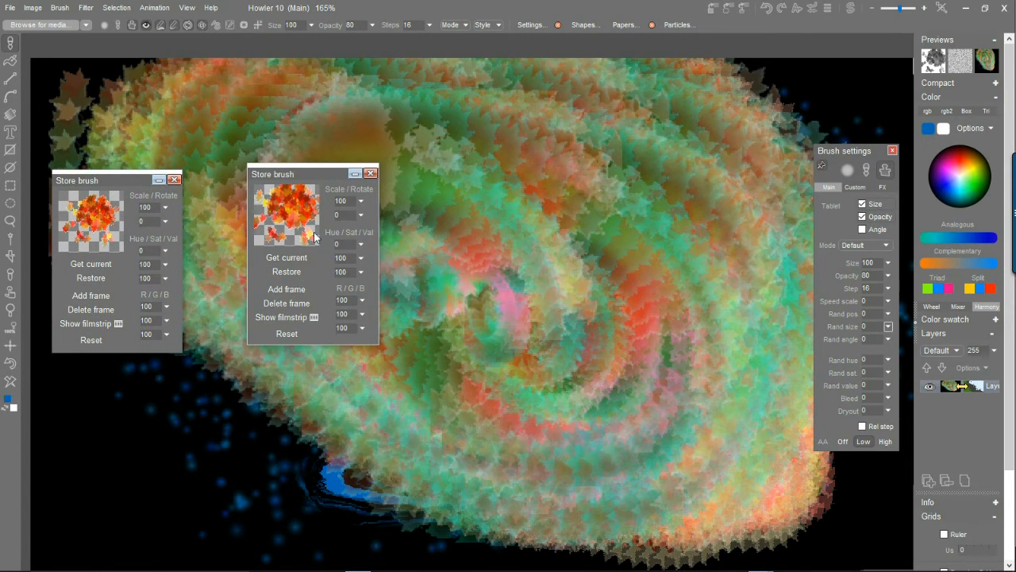
pyautogui.moveTo(314, 171); pyautogui.dragTo(269, 180)
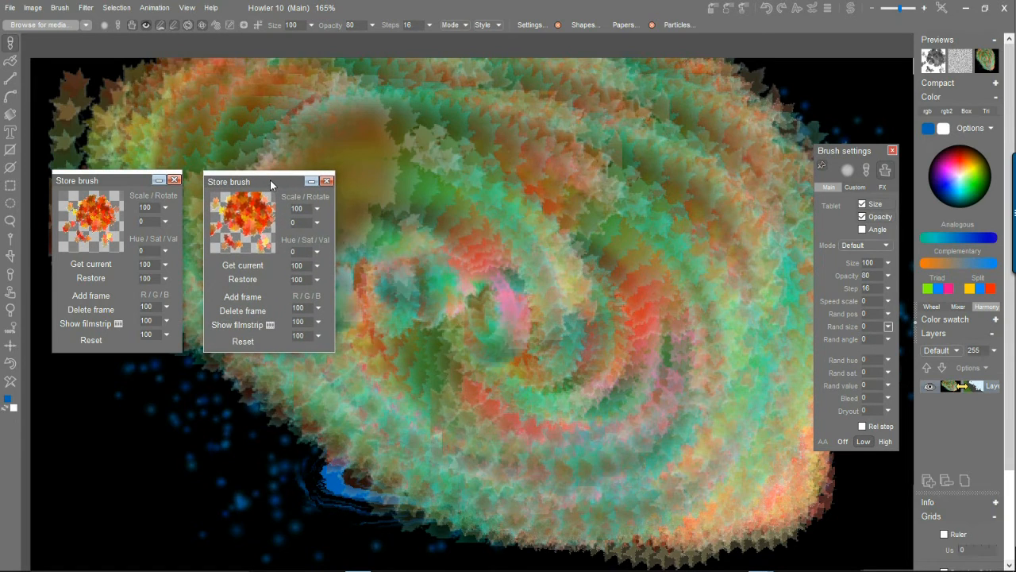
# - Show the new stored brush's filmstrip, hide it again and move its panel so it overlaps the first Store brush panel
pyautogui.click(256, 327)
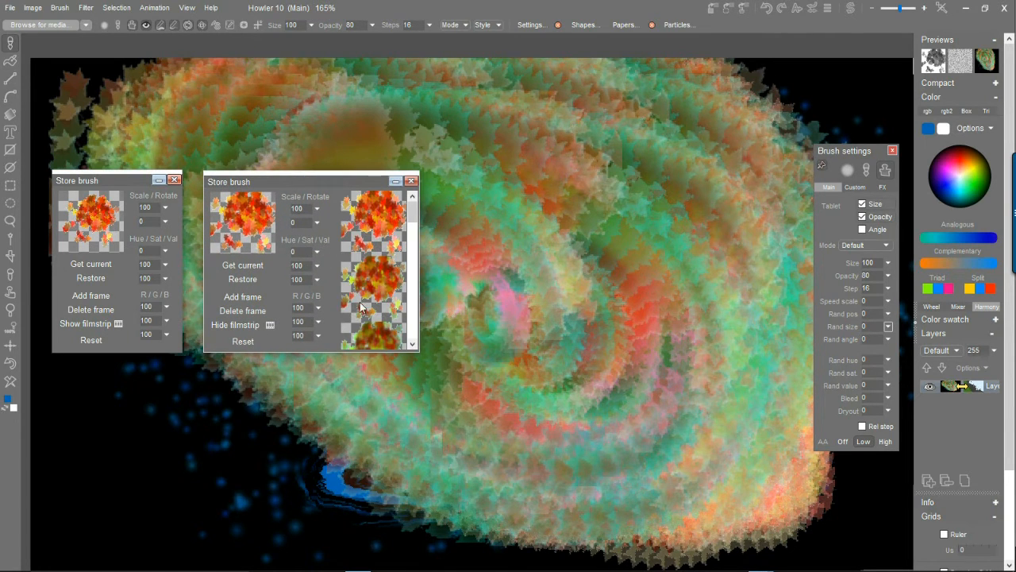
pyautogui.moveTo(415, 211); pyautogui.dragTo(424, 182)
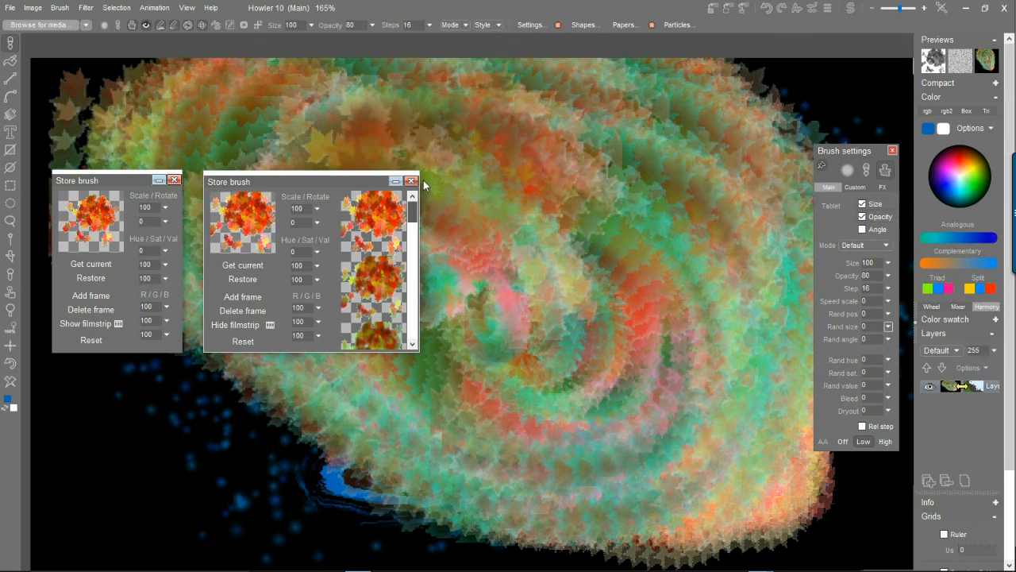
pyautogui.click(235, 325)
pyautogui.moveTo(240, 180)
pyautogui.mouseDown()
pyautogui.moveTo(240, 170)
pyautogui.moveTo(151, 283)
pyautogui.mouseUp()
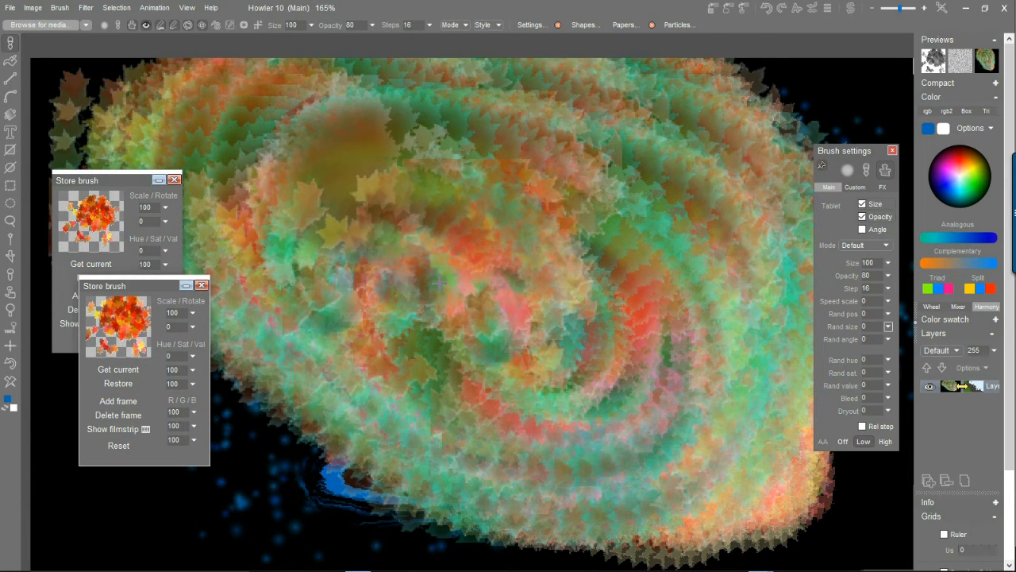
# - Paint more swirling strokes with the animated leaf brush over the whole canvas
pyautogui.moveTo(440, 282)
pyautogui.mouseDown()
pyautogui.moveTo(307, 159)
pyautogui.moveTo(355, 191)
pyautogui.moveTo(587, 159)
pyautogui.moveTo(404, 411)
pyautogui.moveTo(709, 345)
pyautogui.moveTo(262, 349)
pyautogui.moveTo(524, 333)
pyautogui.moveTo(482, 395)
pyautogui.moveTo(707, 386)
pyautogui.moveTo(707, 370)
pyautogui.mouseUp()
pyautogui.scroll(-4, 448, 208)
pyautogui.scroll(2, 449, 208)
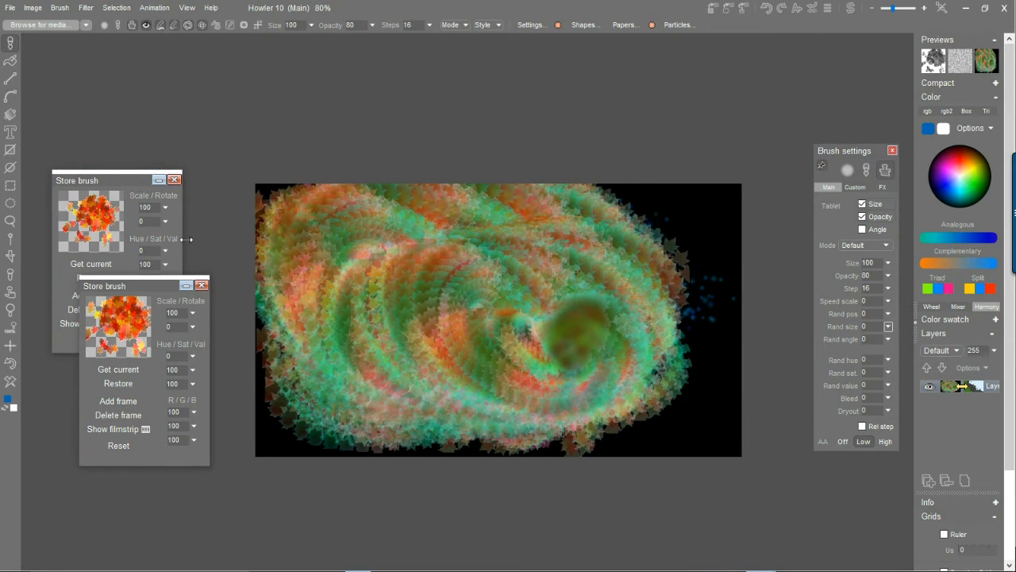
# - Set the second stored brush's scale to 30, clear the canvas and paint a long winding stroke with the smaller leaf brush
pyautogui.click(193, 313)
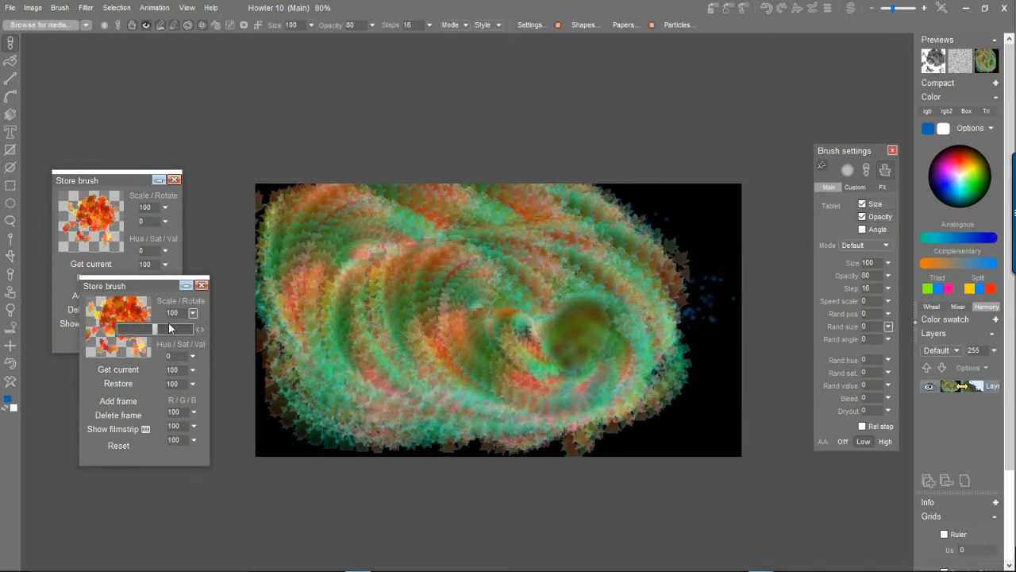
pyautogui.click(128, 329)
pyautogui.moveTo(435, 247)
pyautogui.mouseDown()
pyautogui.moveTo(687, 209)
pyautogui.moveTo(587, 373)
pyautogui.mouseUp()
pyautogui.press('Delete')
pyautogui.moveTo(366, 227)
pyautogui.mouseDown()
pyautogui.moveTo(358, 270)
pyautogui.moveTo(558, 378)
pyautogui.moveTo(608, 235)
pyautogui.moveTo(356, 294)
pyautogui.moveTo(623, 341)
pyautogui.moveTo(470, 437)
pyautogui.moveTo(357, 295)
pyautogui.mouseUp()
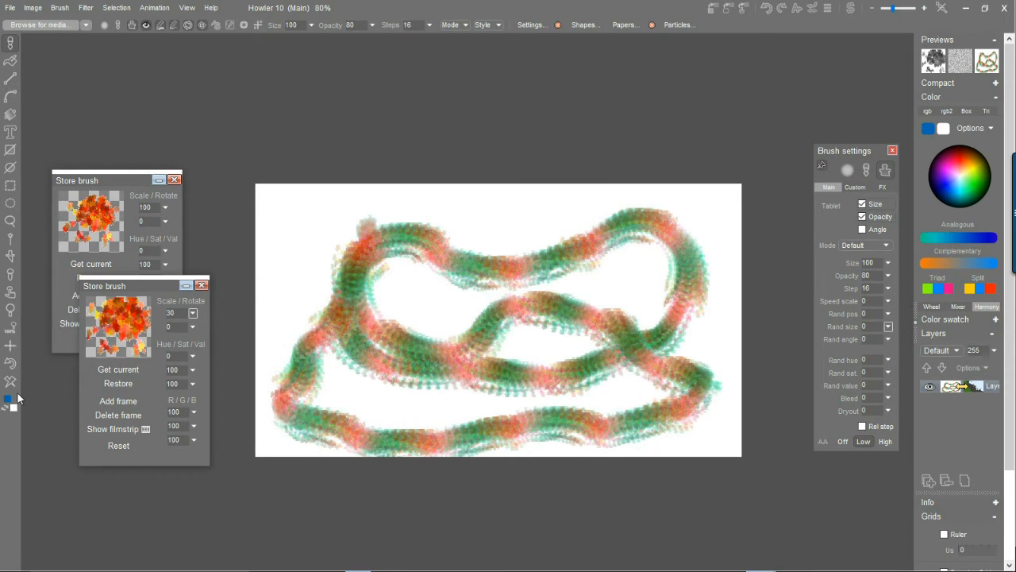
# - Clear the canvas and paint three horizontal comparison strokes with the brush steps at 16, 38 and 4
pyautogui.press('Delete')
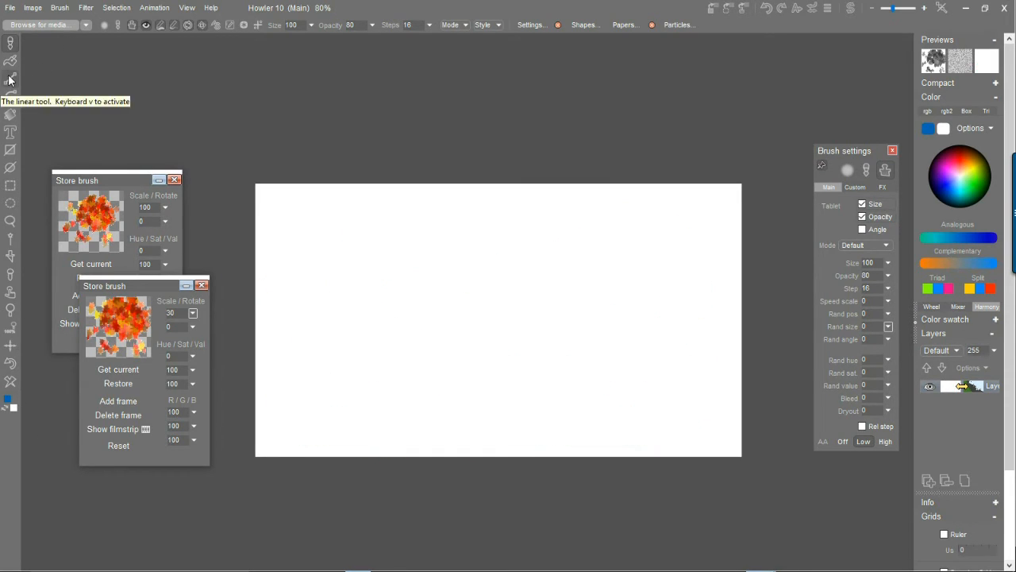
pyautogui.moveTo(295, 232)
pyautogui.mouseDown()
pyautogui.moveTo(370, 208)
pyautogui.moveTo(584, 208)
pyautogui.mouseUp()
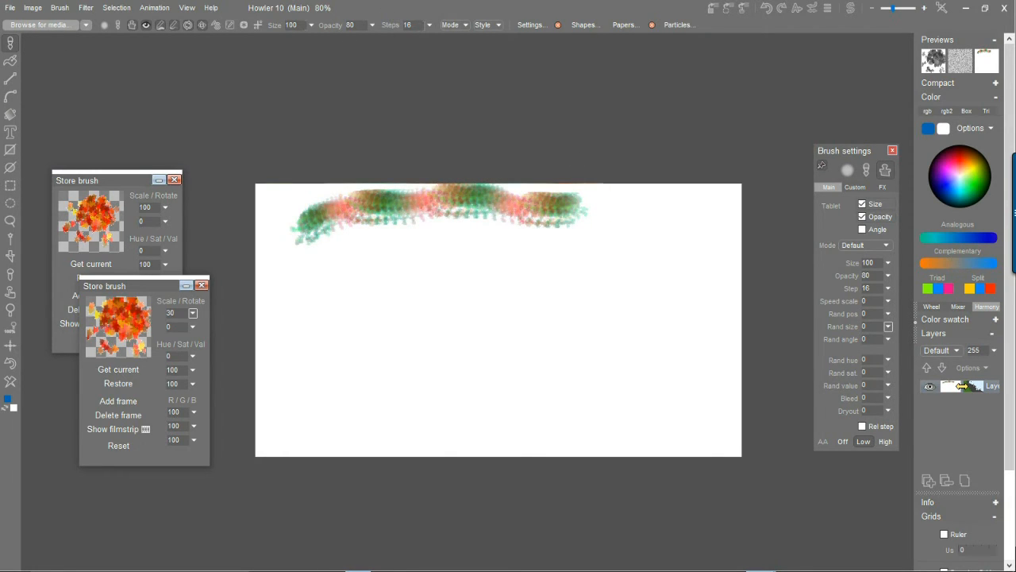
pyautogui.click(430, 25)
pyautogui.click(367, 42)
pyautogui.moveTo(308, 286)
pyautogui.mouseDown()
pyautogui.moveTo(572, 267)
pyautogui.moveTo(585, 295)
pyautogui.mouseUp()
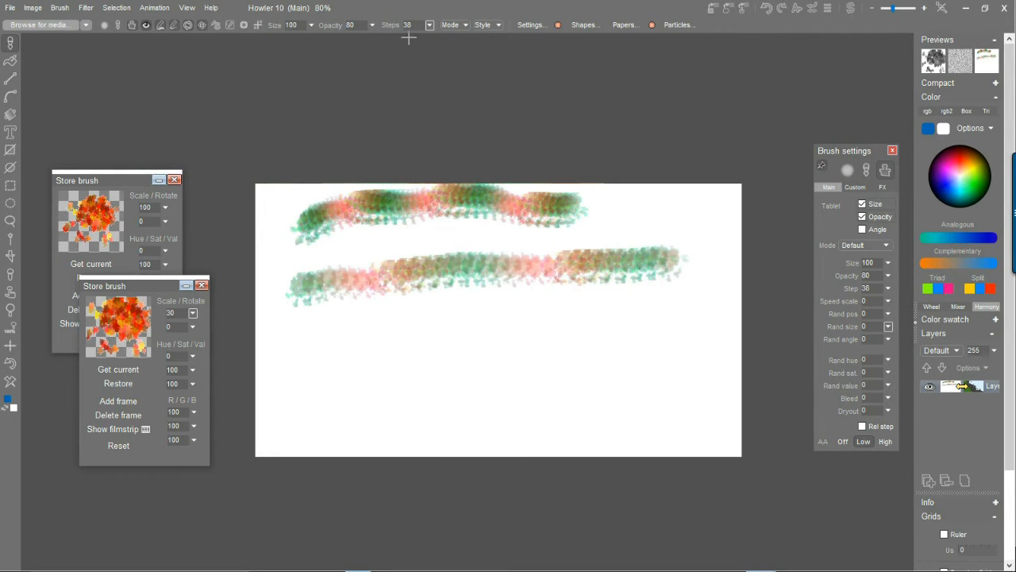
pyautogui.click(429, 25)
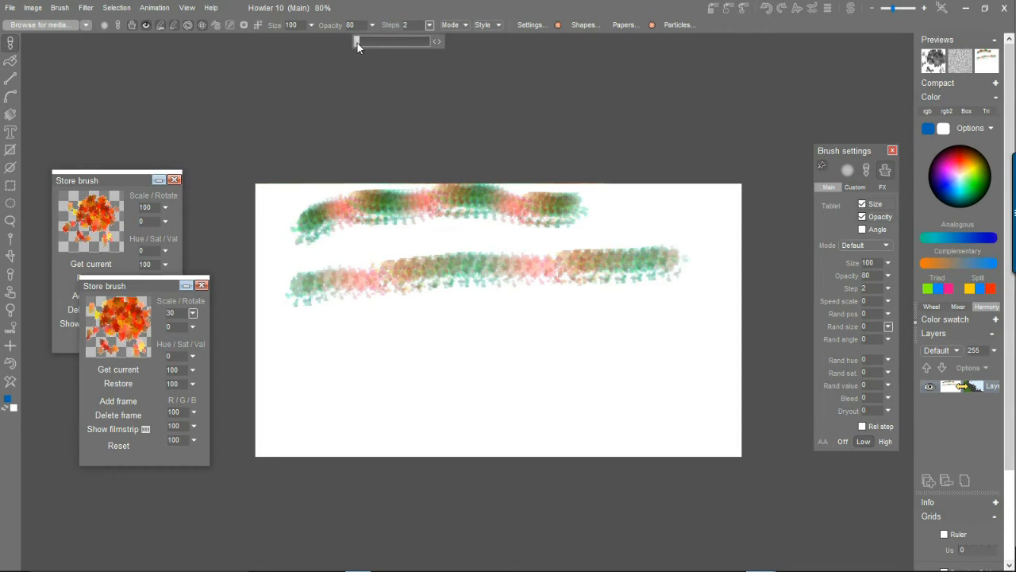
pyautogui.click(358, 42)
pyautogui.moveTo(298, 342); pyautogui.dragTo(572, 328)
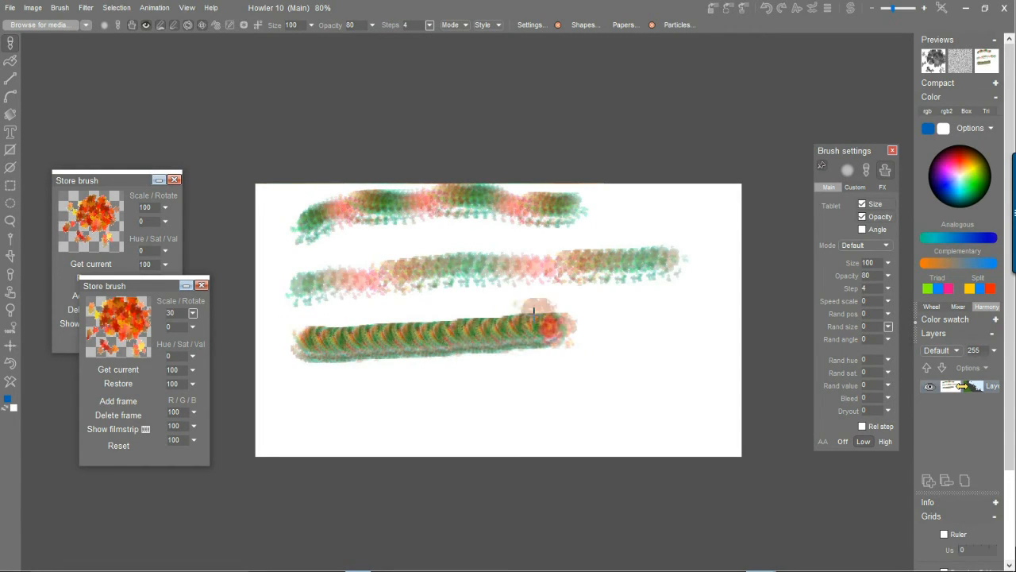
# - Set the brush opacity to 200 and the steps to 18, and paint a winding stroke across the earlier ones
pyautogui.click(373, 24)
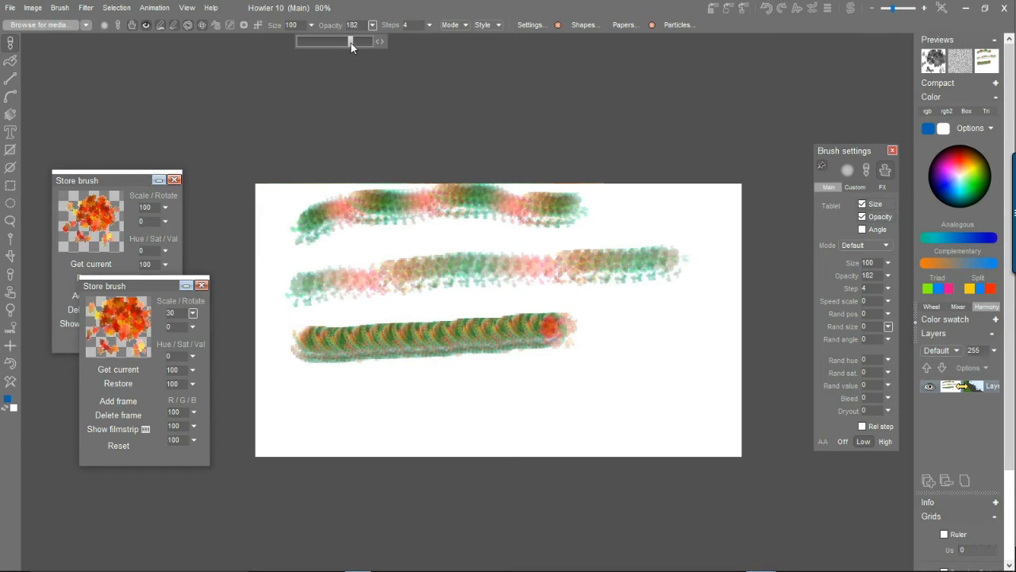
pyautogui.click(430, 26)
pyautogui.click(430, 25)
pyautogui.click(360, 40)
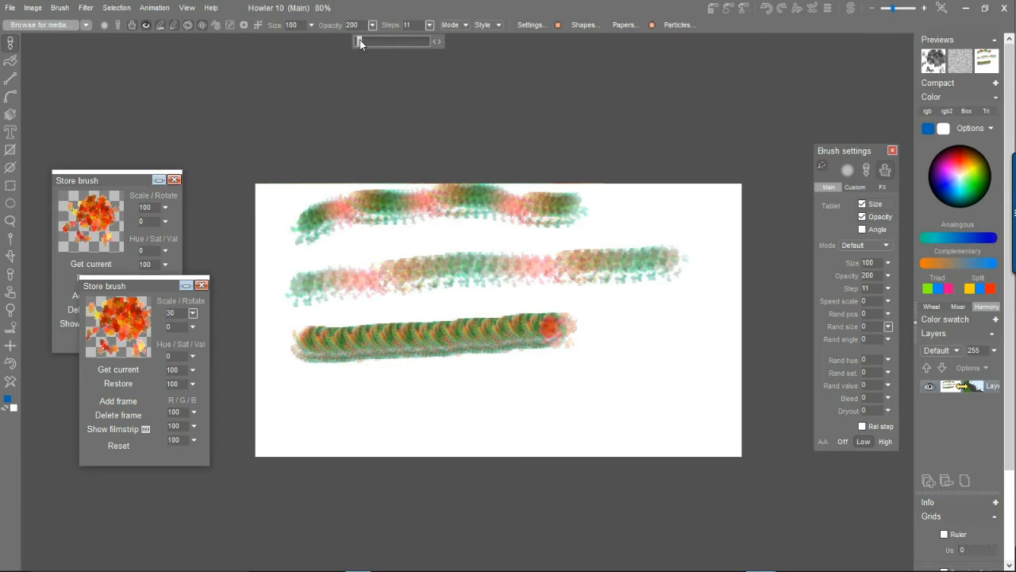
pyautogui.moveTo(301, 226)
pyautogui.mouseDown()
pyautogui.moveTo(432, 305)
pyautogui.moveTo(703, 317)
pyautogui.mouseUp()
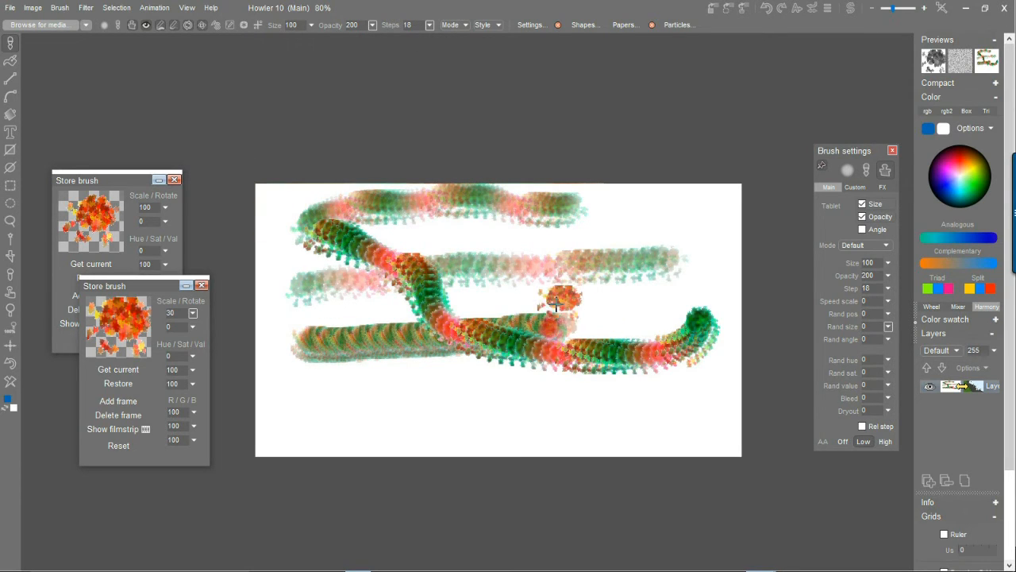
# - Clear the canvas and paint a straight diagonal natural media line across it with the linear tool
pyautogui.click(11, 381)
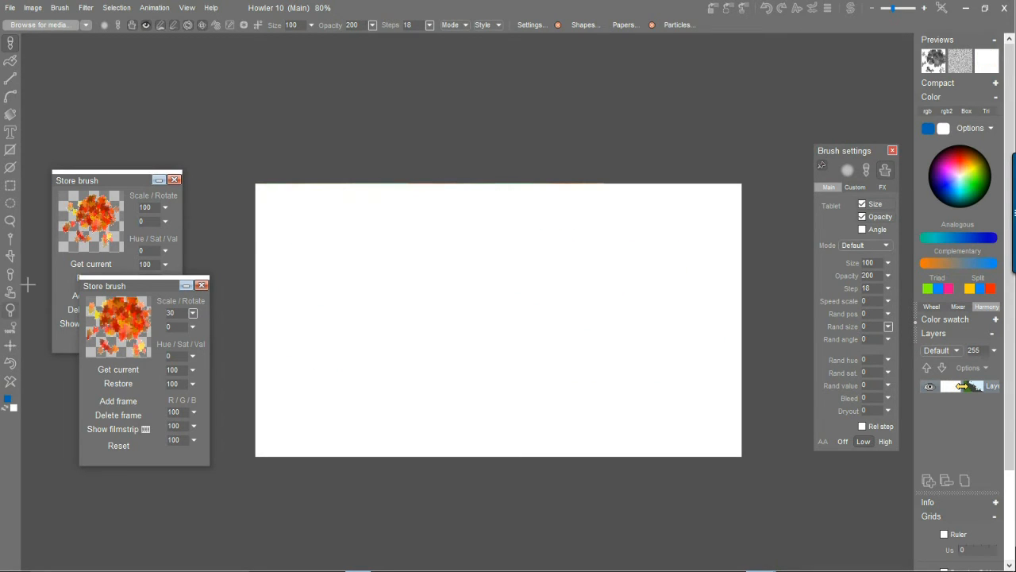
pyautogui.click(11, 80)
pyautogui.moveTo(309, 238)
pyautogui.mouseDown()
pyautogui.moveTo(601, 358)
pyautogui.moveTo(742, 444)
pyautogui.mouseUp()
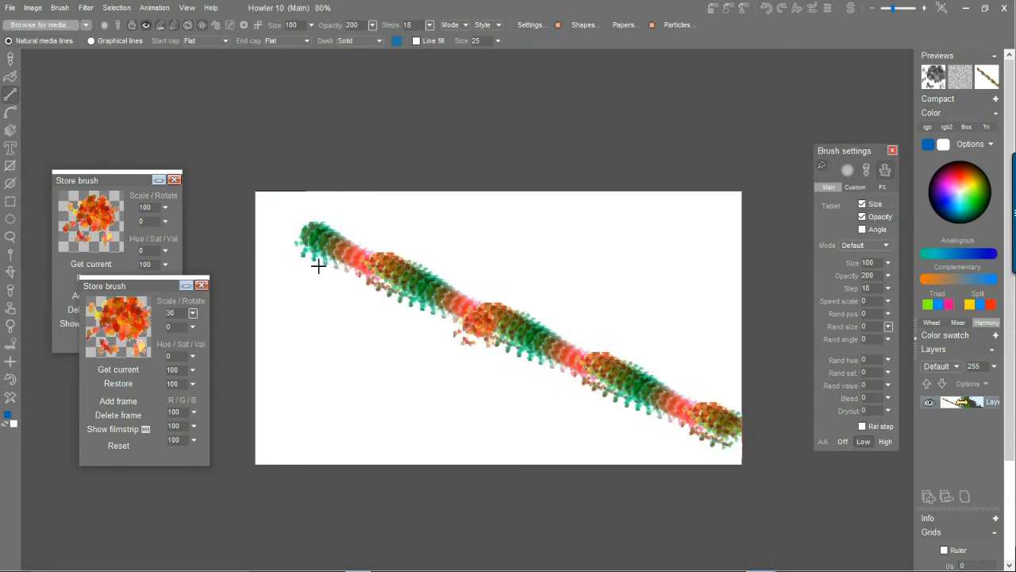
# - Draw a freehand curve with the curve tool, clear the canvas and paint a long looping freehand curve with the leaf brush
pyautogui.click(11, 114)
pyautogui.click(320, 436)
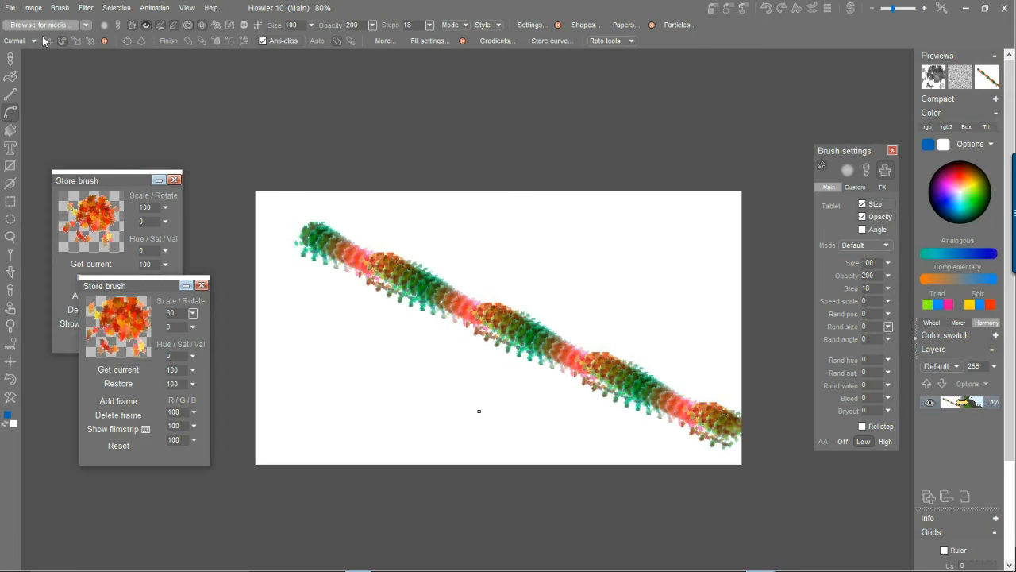
pyautogui.moveTo(666, 250)
pyautogui.mouseDown()
pyautogui.moveTo(466, 241)
pyautogui.moveTo(545, 442)
pyautogui.mouseUp()
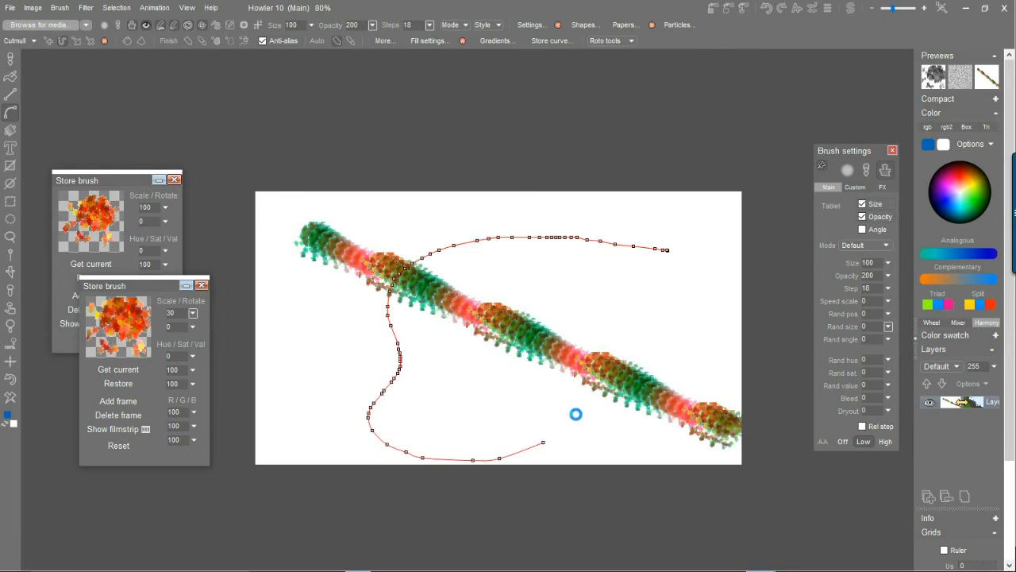
pyautogui.click(11, 397)
pyautogui.moveTo(290, 232)
pyautogui.mouseDown()
pyautogui.moveTo(563, 347)
pyautogui.moveTo(310, 352)
pyautogui.moveTo(679, 407)
pyautogui.mouseUp()
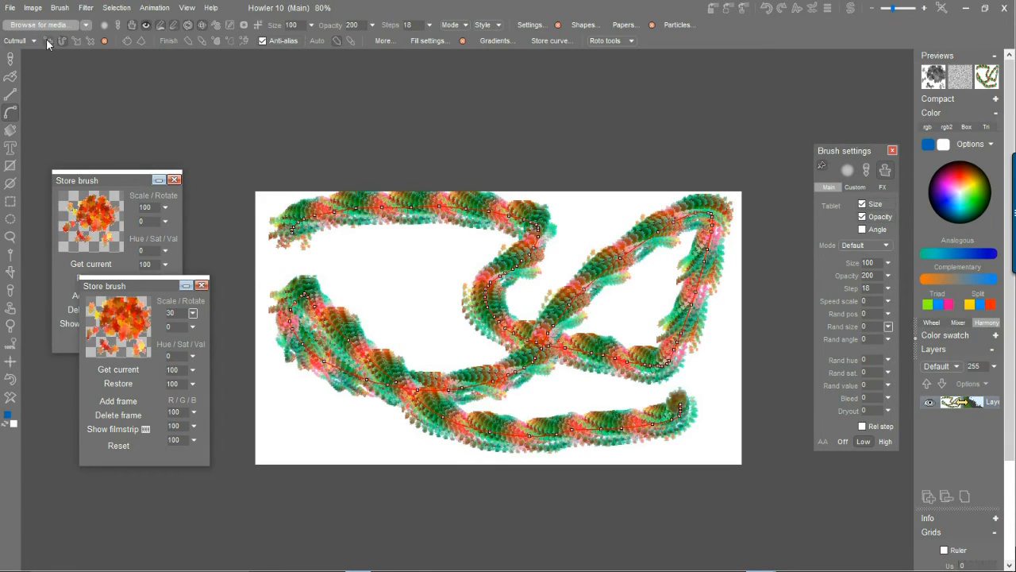
# - Clear the canvas, plot a seven-point spline curve, render it with the leaf brush tapering at both ends and return to freehand brush painting
pyautogui.click(10, 398)
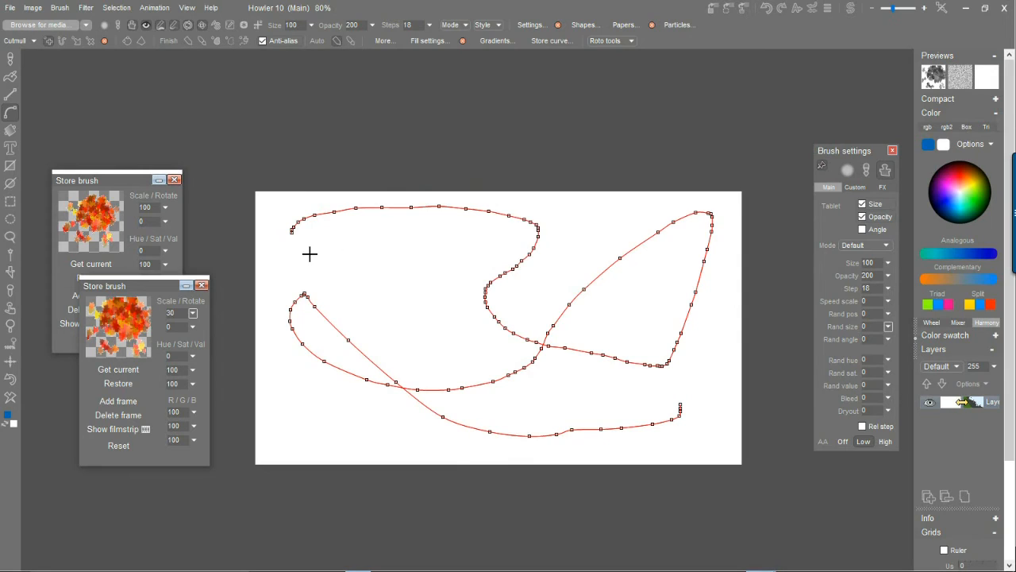
pyautogui.click(107, 39)
pyautogui.click(501, 221)
pyautogui.click(569, 317)
pyautogui.click(378, 358)
pyautogui.click(471, 442)
pyautogui.click(713, 442)
pyautogui.click(659, 232)
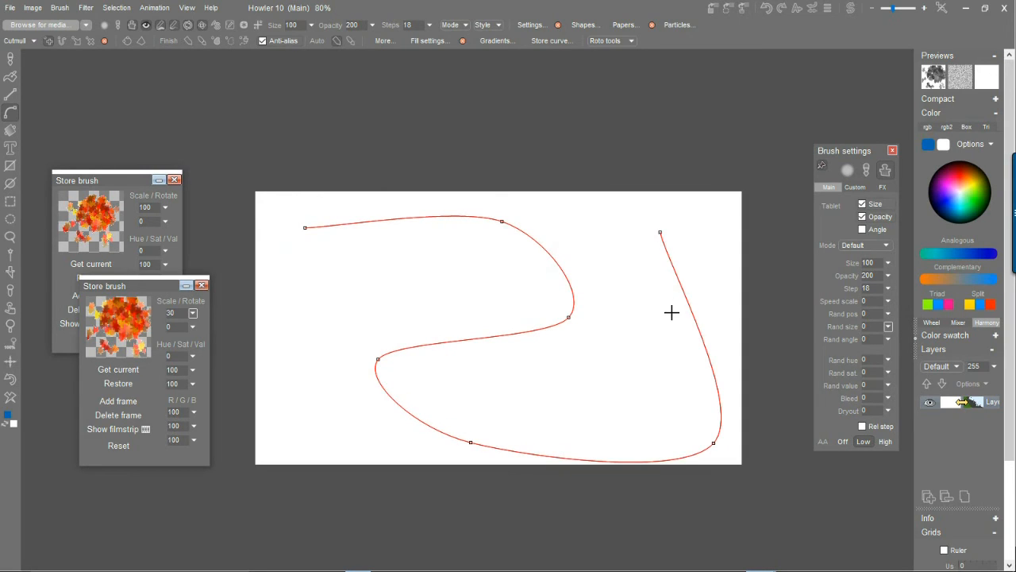
pyautogui.click(201, 40)
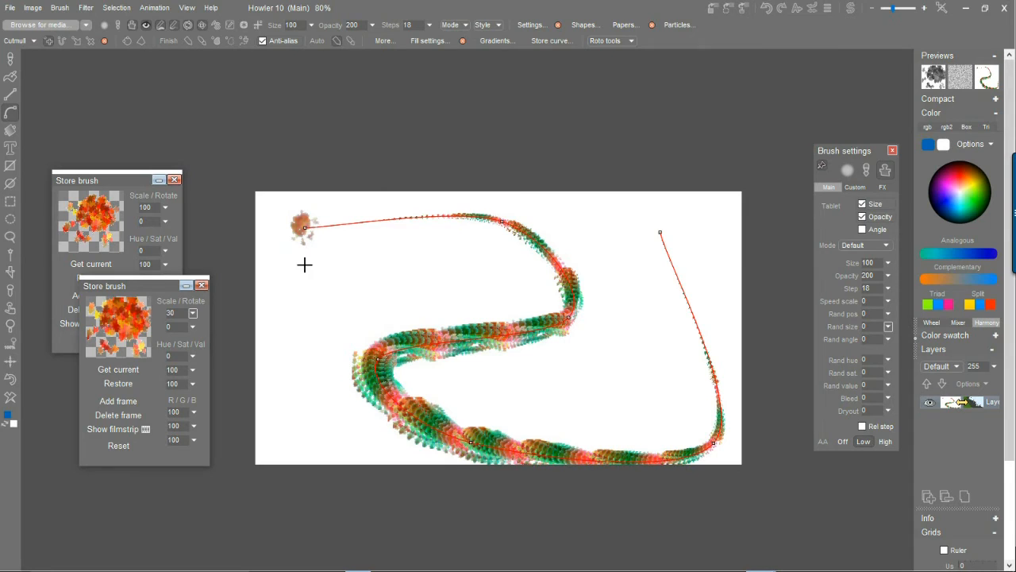
pyautogui.click(9, 58)
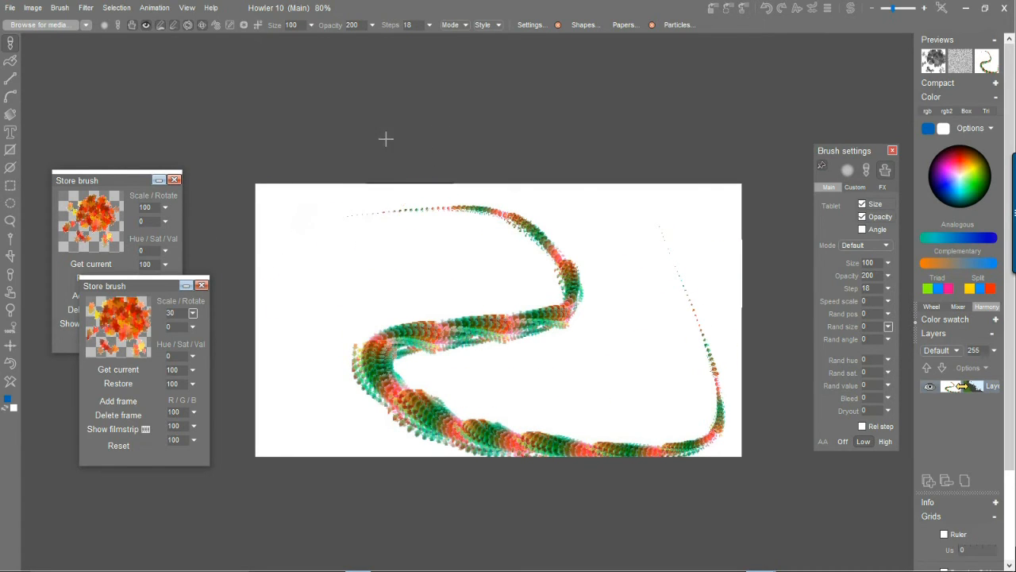
# - Show the custom brush options in Brush settings with the custom brush active, and move the panel beside the Store brush panels
pyautogui.moveTo(843, 146); pyautogui.dragTo(833, 84)
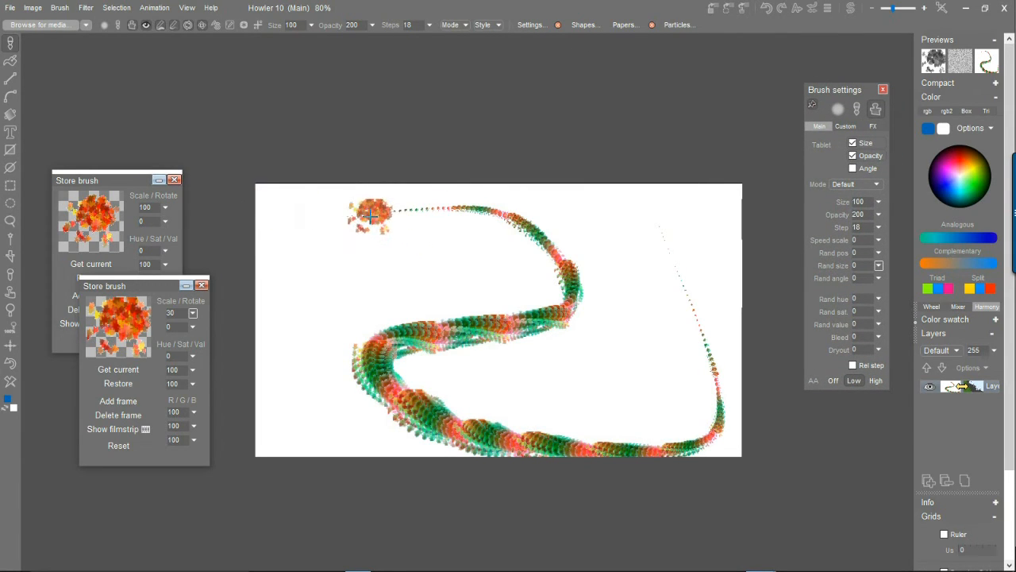
pyautogui.click(838, 107)
pyautogui.moveTo(846, 89)
pyautogui.mouseDown()
pyautogui.moveTo(718, 28)
pyautogui.moveTo(800, 50)
pyautogui.mouseUp()
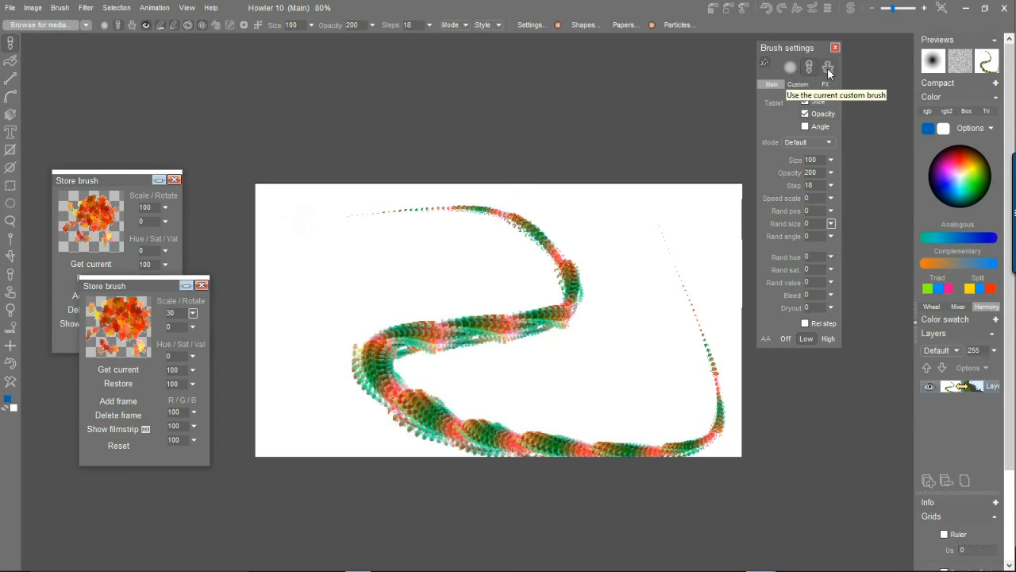
pyautogui.click(827, 70)
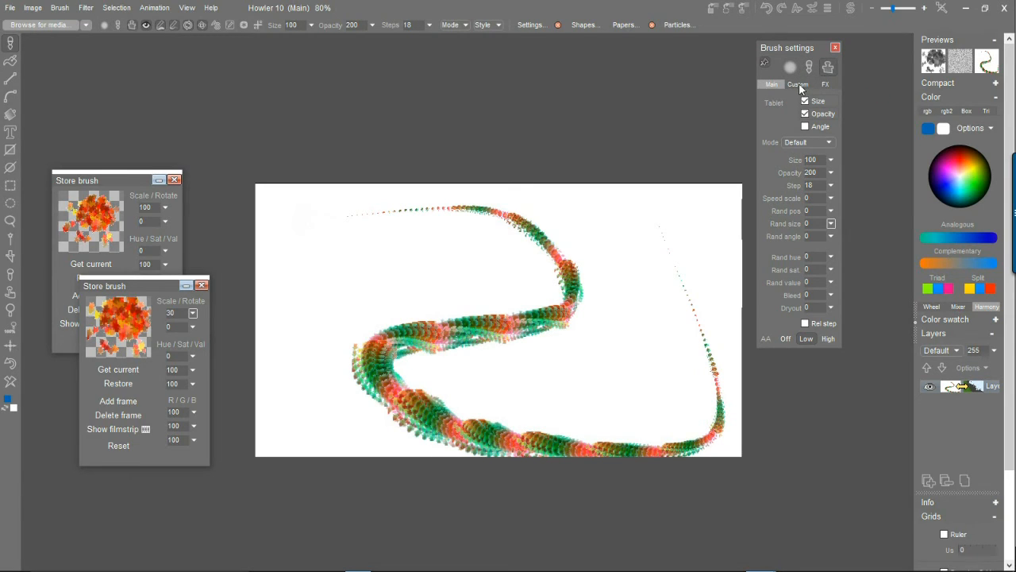
pyautogui.click(799, 84)
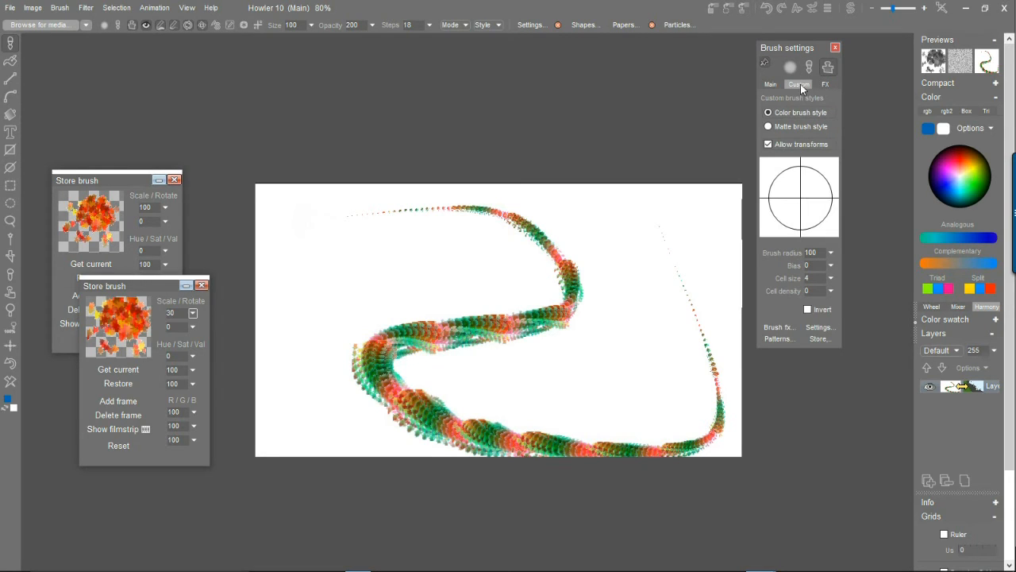
pyautogui.click(826, 84)
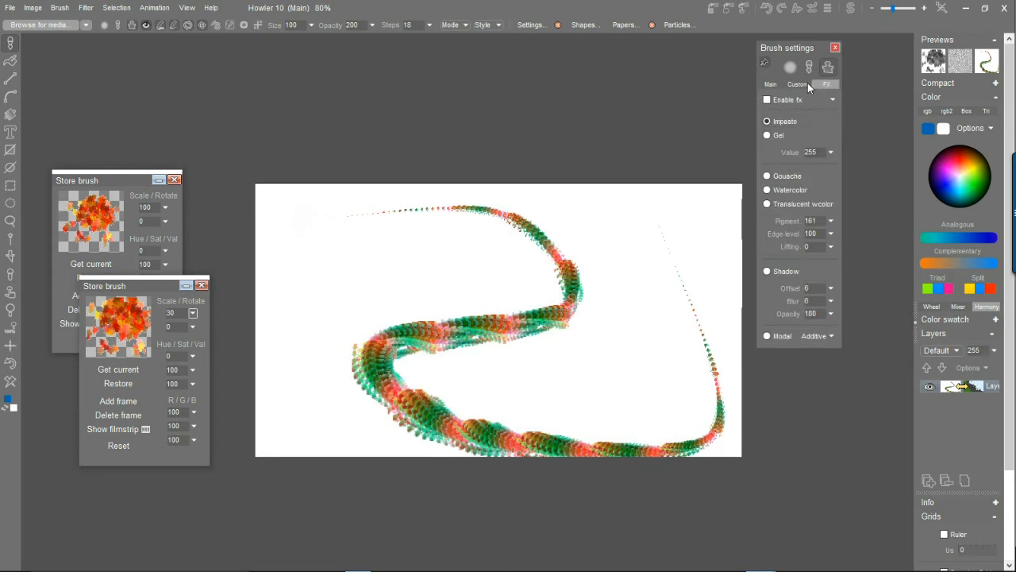
pyautogui.click(798, 85)
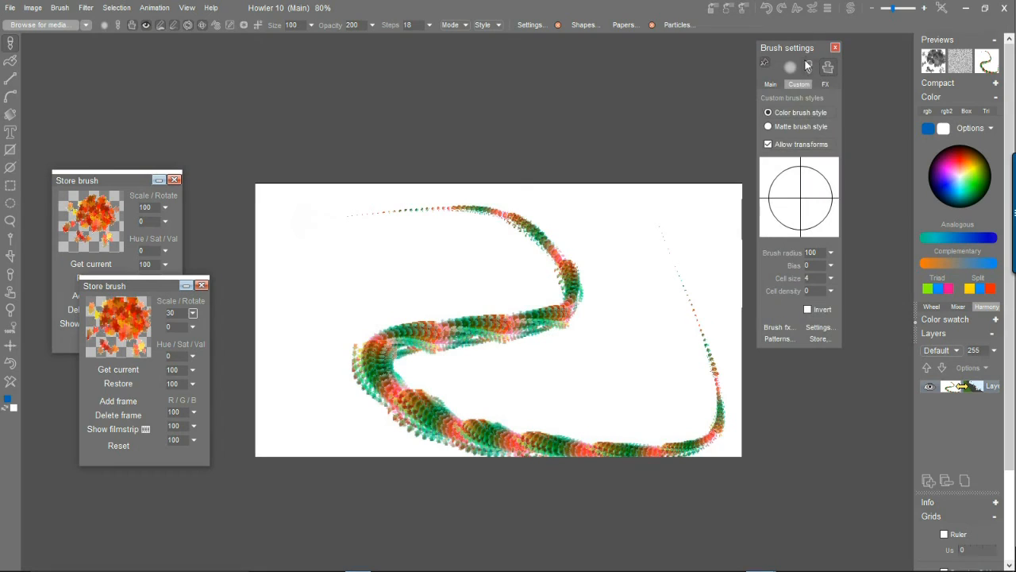
pyautogui.moveTo(803, 47)
pyautogui.mouseDown()
pyautogui.moveTo(338, 92)
pyautogui.moveTo(277, 70)
pyautogui.mouseUp()
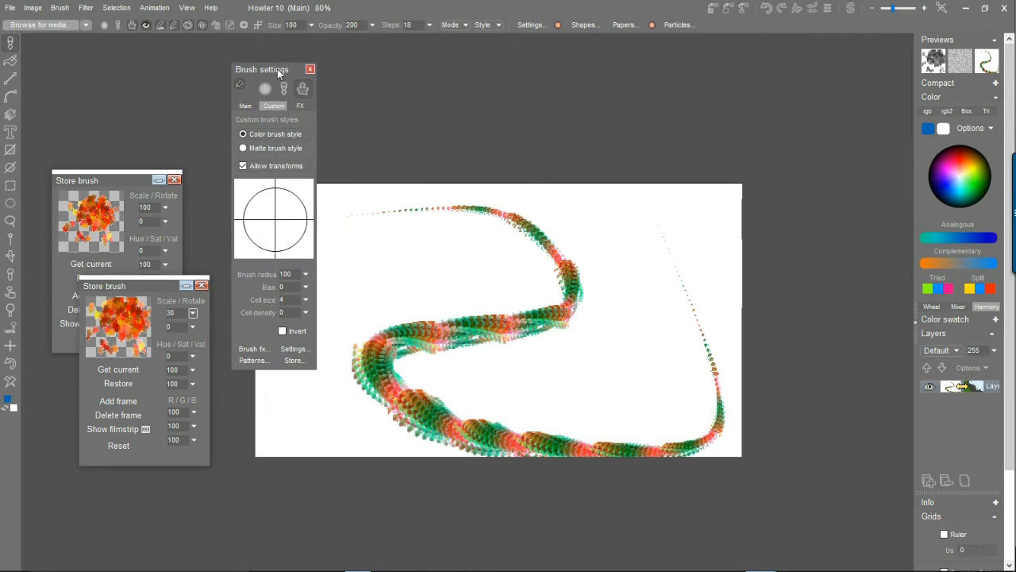
# - Shape a soft matte custom brush with a radius of 210 and paint blue test strokes over the canvas
pyautogui.moveTo(277, 222)
pyautogui.mouseDown()
pyautogui.moveTo(298, 193)
pyautogui.moveTo(316, 186)
pyautogui.moveTo(306, 193)
pyautogui.mouseUp()
pyautogui.moveTo(531, 232)
pyautogui.mouseDown()
pyautogui.moveTo(574, 288)
pyautogui.moveTo(612, 373)
pyautogui.mouseUp()
pyautogui.moveTo(282, 231); pyautogui.dragTo(276, 224)
pyautogui.moveTo(411, 281)
pyautogui.mouseDown()
pyautogui.moveTo(626, 229)
pyautogui.moveTo(646, 320)
pyautogui.mouseUp()
pyautogui.moveTo(266, 230)
pyautogui.mouseDown()
pyautogui.moveTo(217, 281)
pyautogui.moveTo(229, 267)
pyautogui.mouseUp()
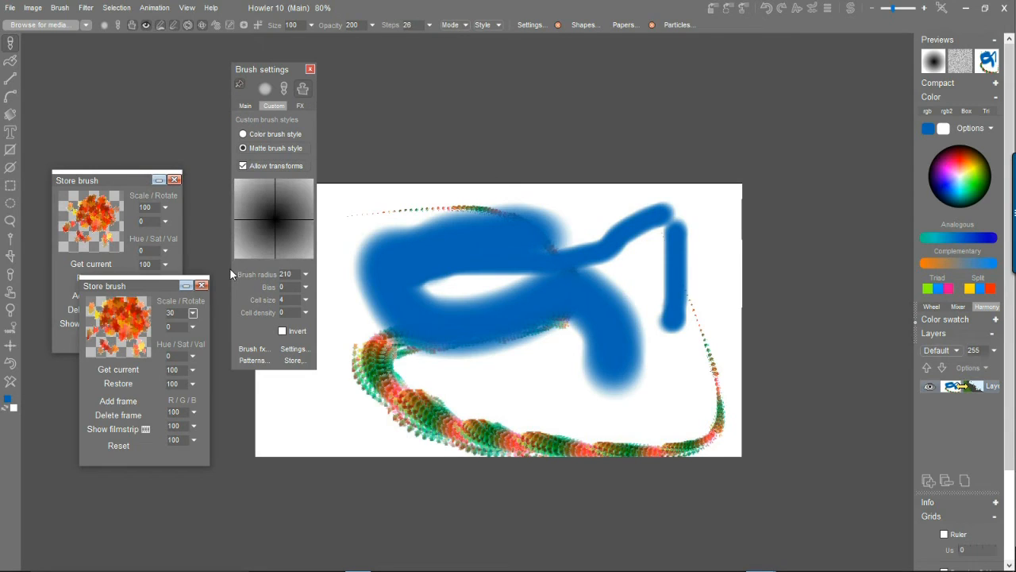
# - Set the custom brush's cell density to 35 and paint broad blue bristle strokes on a cleaned canvas
pyautogui.click(306, 314)
pyautogui.moveTo(232, 328); pyautogui.dragTo(257, 328)
pyautogui.moveTo(516, 329)
pyautogui.mouseDown()
pyautogui.moveTo(588, 347)
pyautogui.moveTo(390, 320)
pyautogui.moveTo(342, 373)
pyautogui.mouseUp()
pyautogui.click(10, 364)
pyautogui.moveTo(452, 228)
pyautogui.mouseDown()
pyautogui.moveTo(674, 235)
pyautogui.moveTo(438, 356)
pyautogui.moveTo(444, 412)
pyautogui.moveTo(533, 363)
pyautogui.mouseUp()
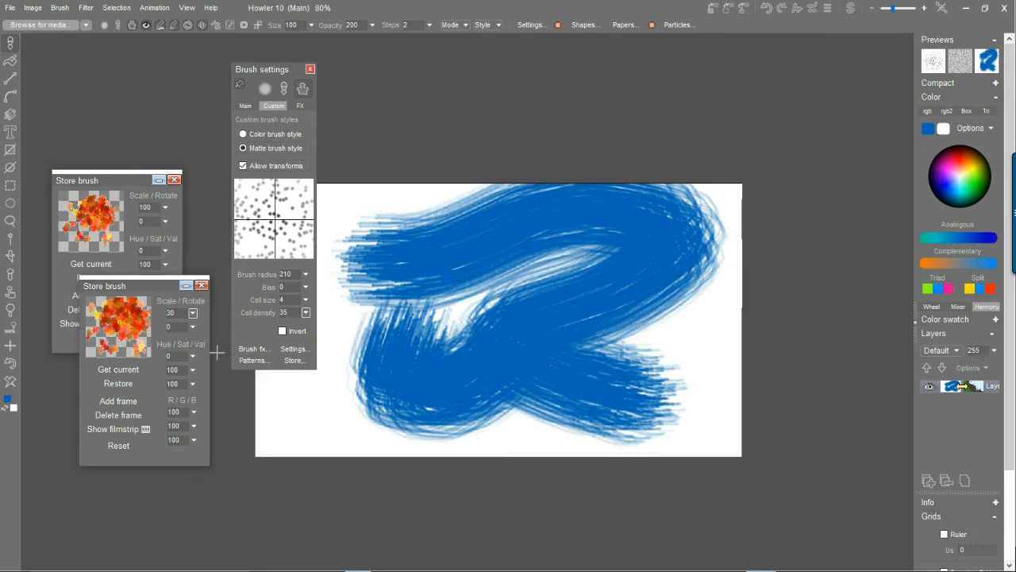
# - Load the patterns Pat_DinoSkin.bmp, pat_Cells.bmp and Pat_Flowers.bmp as brushes in turn and paint strokes with each
pyautogui.click(252, 361)
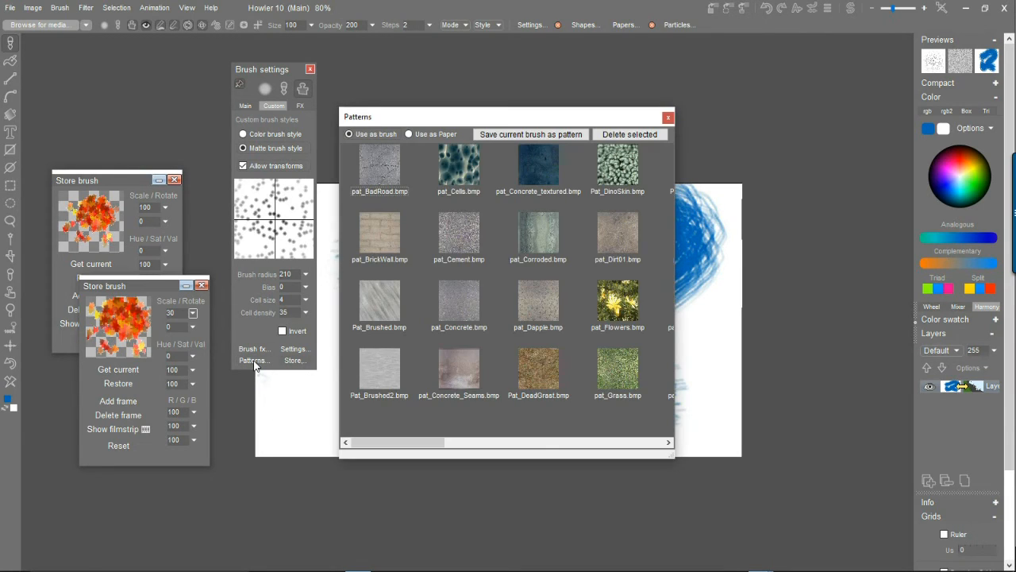
pyautogui.click(623, 170)
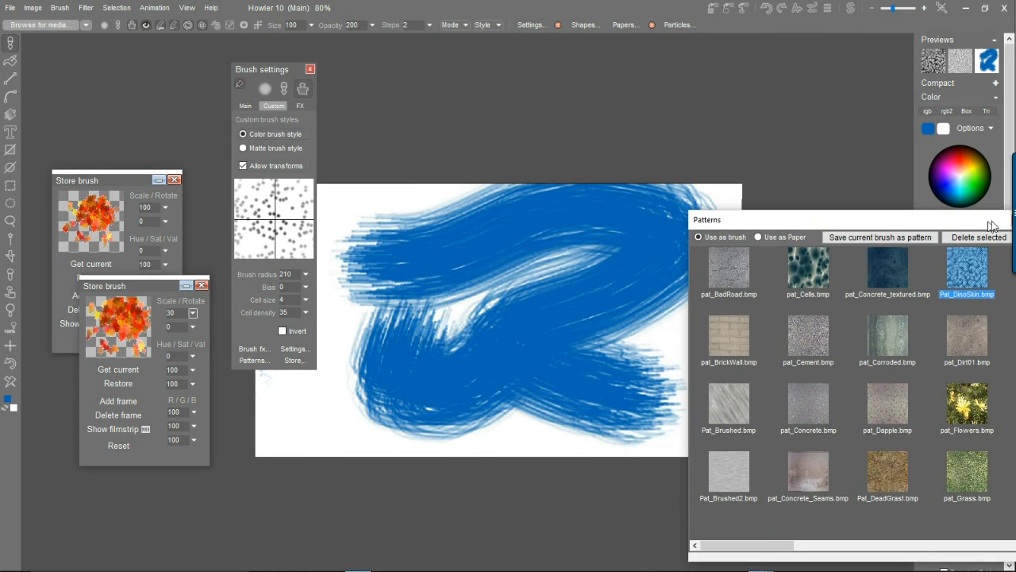
pyautogui.moveTo(421, 254)
pyautogui.mouseDown()
pyautogui.moveTo(555, 310)
pyautogui.moveTo(676, 397)
pyautogui.moveTo(683, 301)
pyautogui.mouseUp()
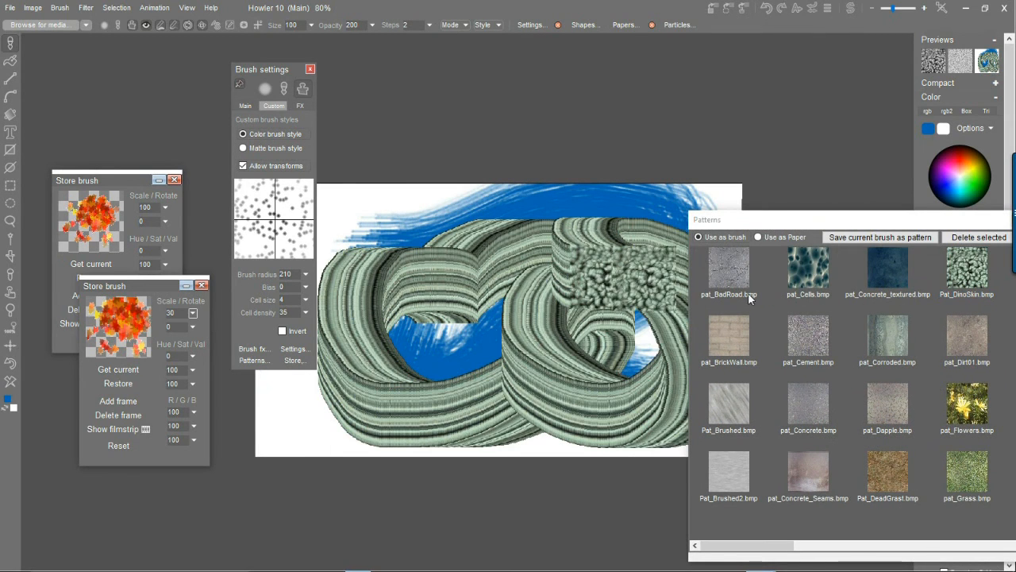
pyautogui.click(808, 267)
pyautogui.moveTo(529, 324)
pyautogui.mouseDown()
pyautogui.moveTo(413, 334)
pyautogui.moveTo(472, 324)
pyautogui.moveTo(452, 357)
pyautogui.moveTo(496, 249)
pyautogui.mouseUp()
pyautogui.click(967, 405)
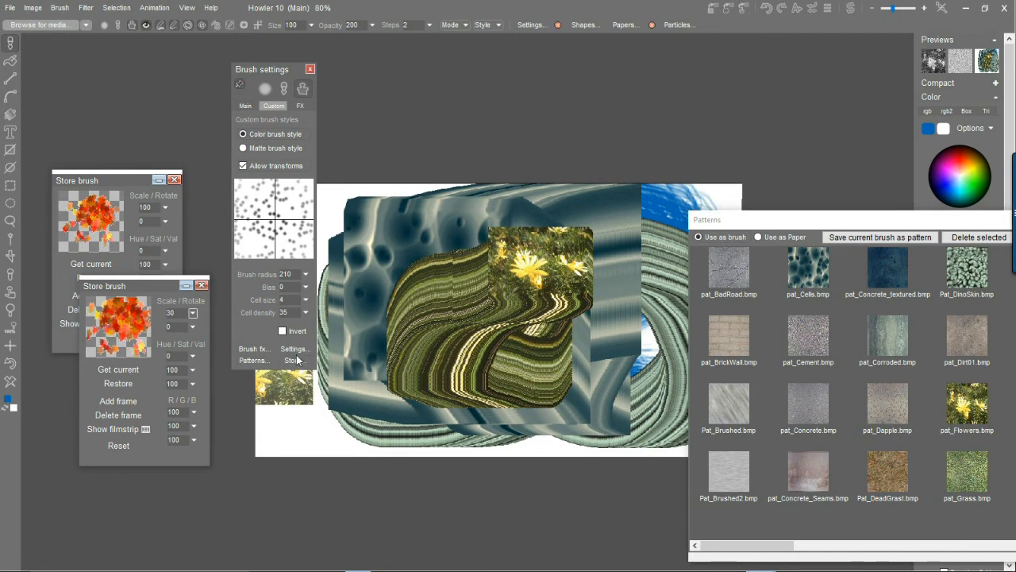
# - Open the fx brush creator, move it clear of the pattern strokes and create a brush from the Explode.lfs preset
pyautogui.click(254, 349)
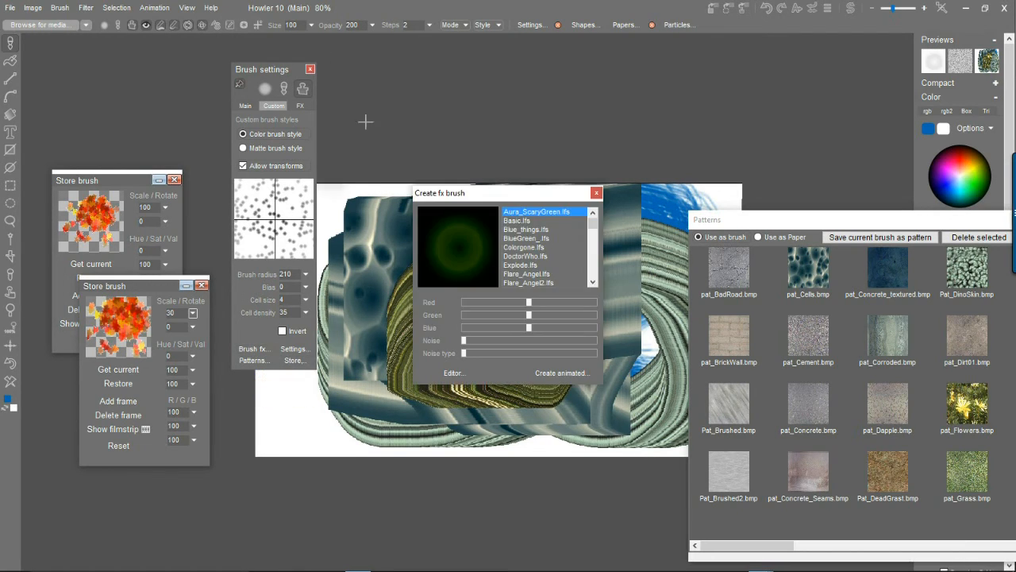
pyautogui.moveTo(529, 189)
pyautogui.mouseDown()
pyautogui.moveTo(435, 91)
pyautogui.moveTo(463, 73)
pyautogui.mouseUp()
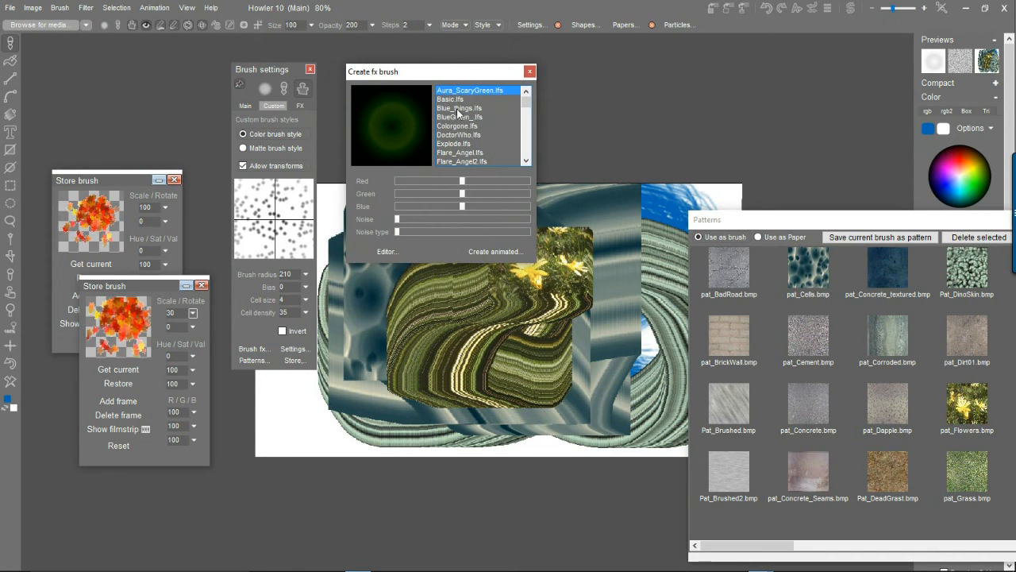
pyautogui.click(457, 109)
pyautogui.click(454, 146)
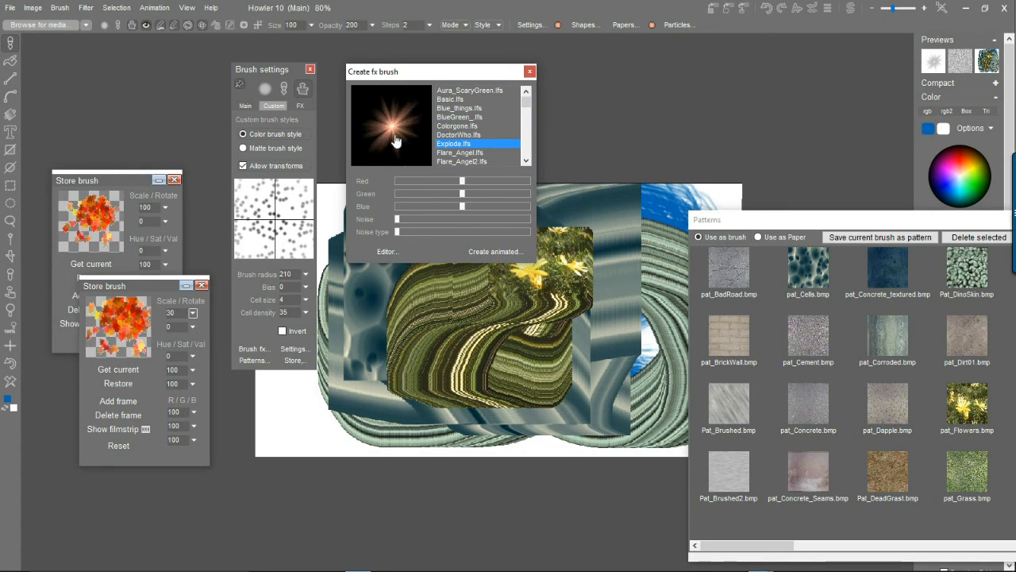
# - Stamp two Explode flares over the pattern strokes and clear the canvas to white
pyautogui.click(627, 242)
pyautogui.click(657, 278)
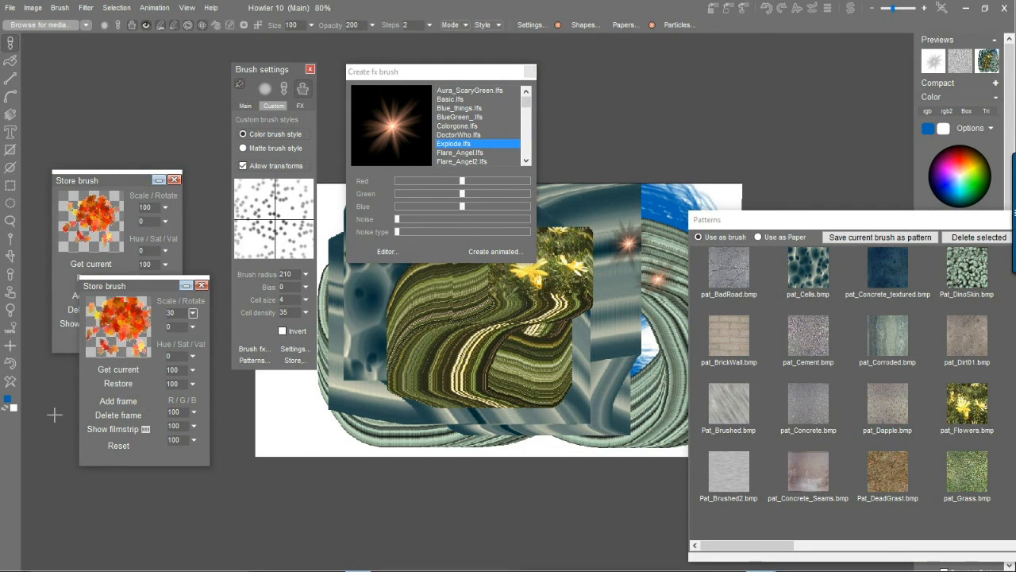
pyautogui.click(10, 381)
# - Stamp Explode flares around the blank canvas and paint several long, winding strokes between them
pyautogui.click(460, 329)
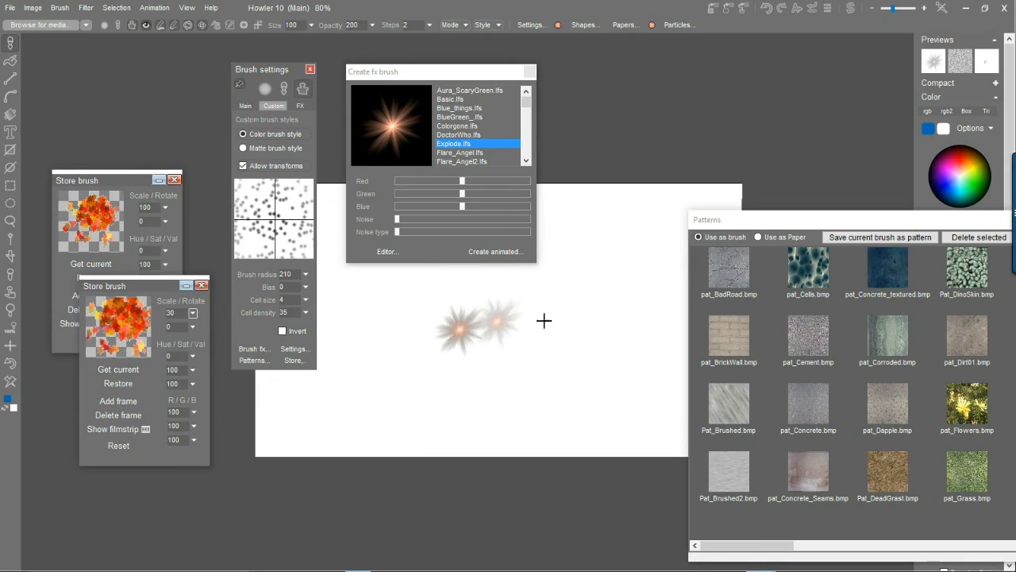
pyautogui.click(579, 313)
pyautogui.click(603, 237)
pyautogui.moveTo(649, 327); pyautogui.dragTo(655, 278)
pyautogui.click(606, 392)
pyautogui.click(548, 383)
pyautogui.click(529, 365)
pyautogui.moveTo(492, 368); pyautogui.dragTo(409, 408)
pyautogui.click(382, 334)
pyautogui.moveTo(541, 320); pyautogui.dragTo(517, 316)
pyautogui.click(643, 348)
pyautogui.moveTo(445, 274)
pyautogui.mouseDown()
pyautogui.moveTo(420, 397)
pyautogui.moveTo(675, 437)
pyautogui.mouseUp()
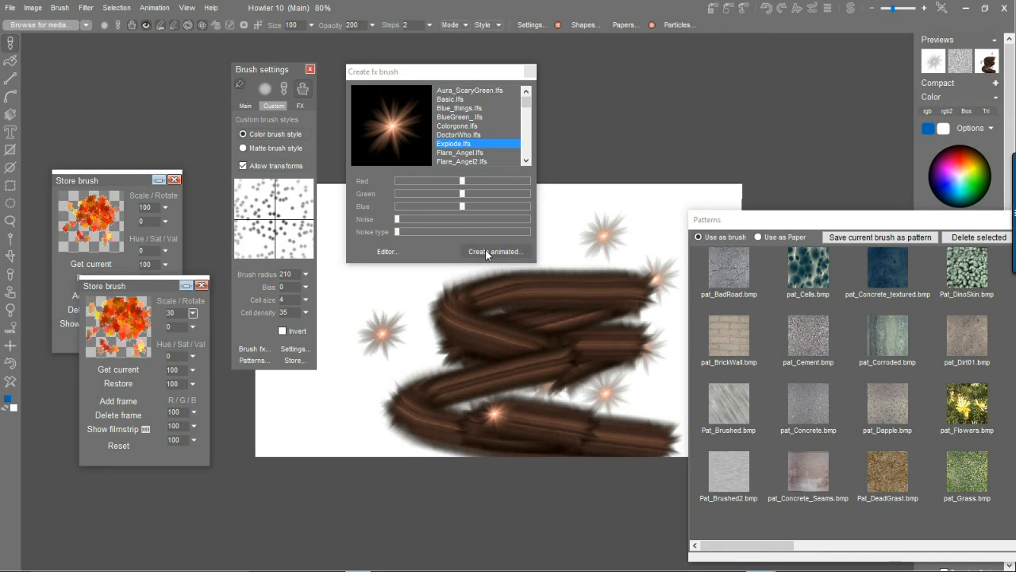
# - Close the fx brush creator and enable the Impasto fx in the brush settings
pyautogui.click(529, 72)
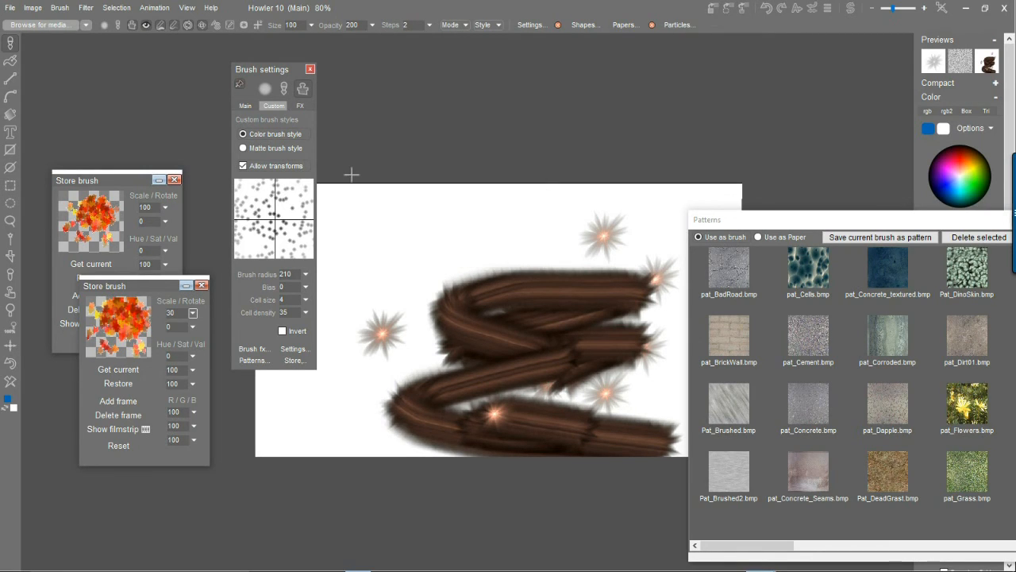
pyautogui.click(300, 105)
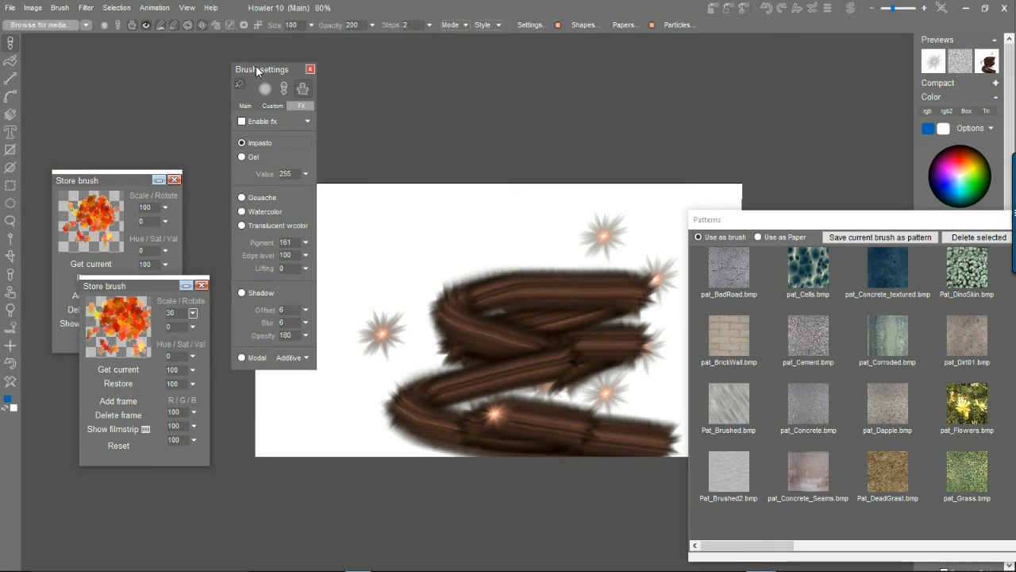
pyautogui.moveTo(259, 67)
pyautogui.mouseDown()
pyautogui.moveTo(234, 44)
pyautogui.moveTo(247, 52)
pyautogui.mouseUp()
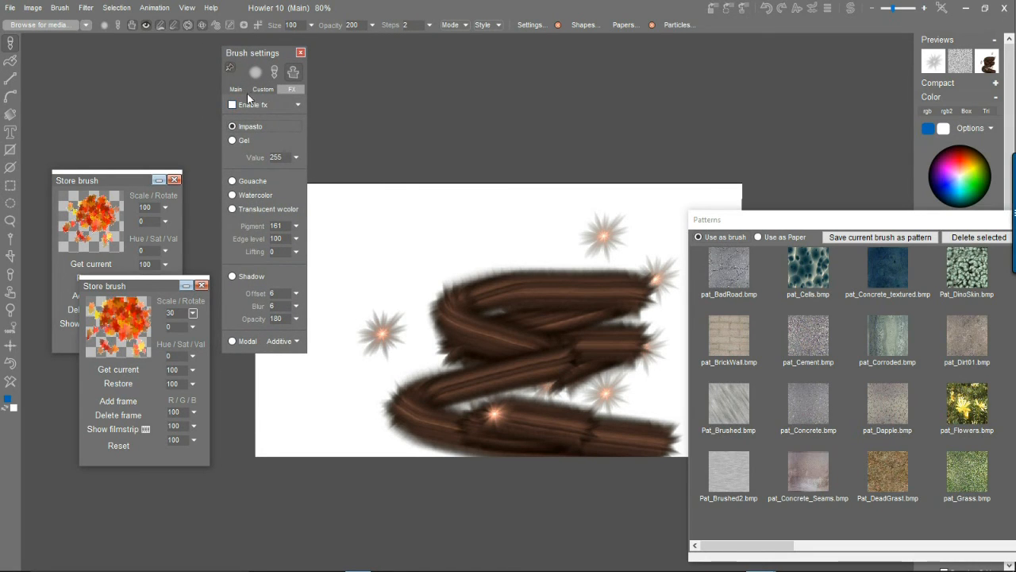
pyautogui.click(231, 106)
pyautogui.click(258, 125)
# - Paint many overlapping, curving Impasto strokes across the whole canvas with the Explode brush
pyautogui.moveTo(319, 231); pyautogui.dragTo(579, 256)
pyautogui.moveTo(373, 419)
pyautogui.mouseDown()
pyautogui.moveTo(573, 272)
pyautogui.moveTo(368, 232)
pyautogui.mouseUp()
pyautogui.moveTo(539, 396)
pyautogui.mouseDown()
pyautogui.moveTo(429, 259)
pyautogui.moveTo(493, 277)
pyautogui.moveTo(461, 313)
pyautogui.mouseUp()
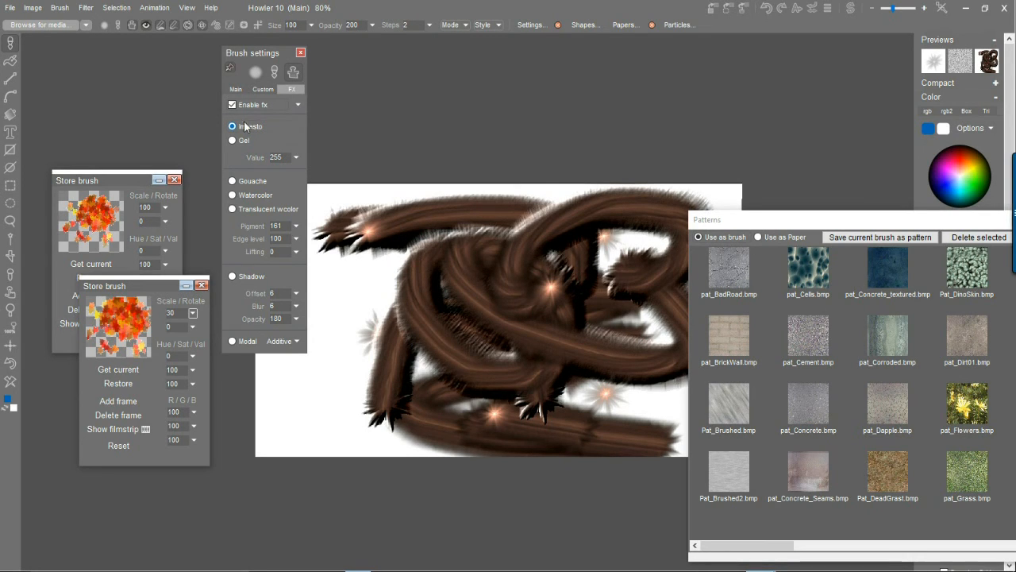
pyautogui.moveTo(545, 389)
pyautogui.mouseDown()
pyautogui.moveTo(383, 360)
pyautogui.moveTo(519, 425)
pyautogui.mouseUp()
pyautogui.moveTo(565, 300)
pyautogui.mouseDown()
pyautogui.moveTo(492, 347)
pyautogui.moveTo(635, 389)
pyautogui.mouseUp()
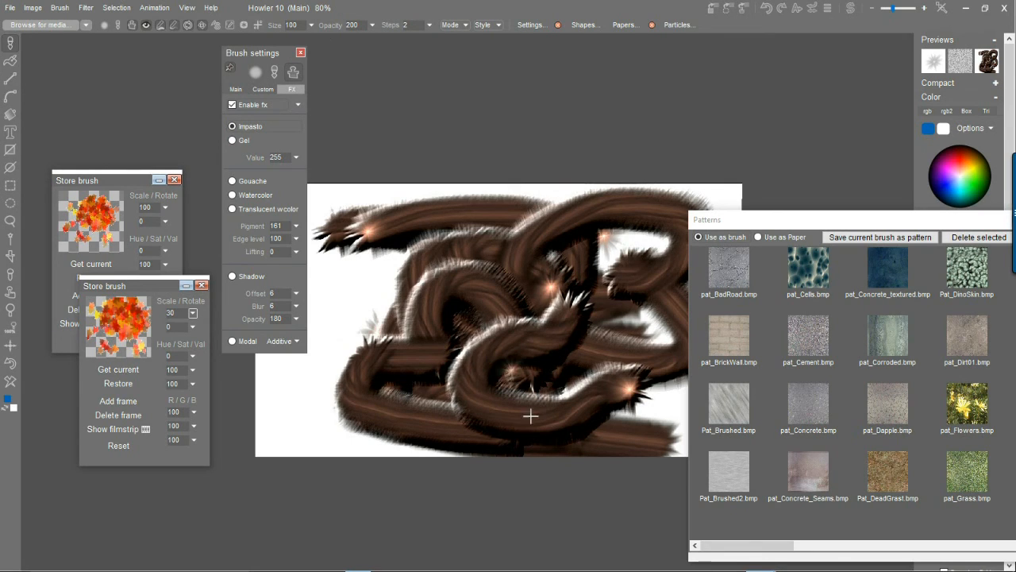
pyautogui.moveTo(532, 240); pyautogui.dragTo(389, 338)
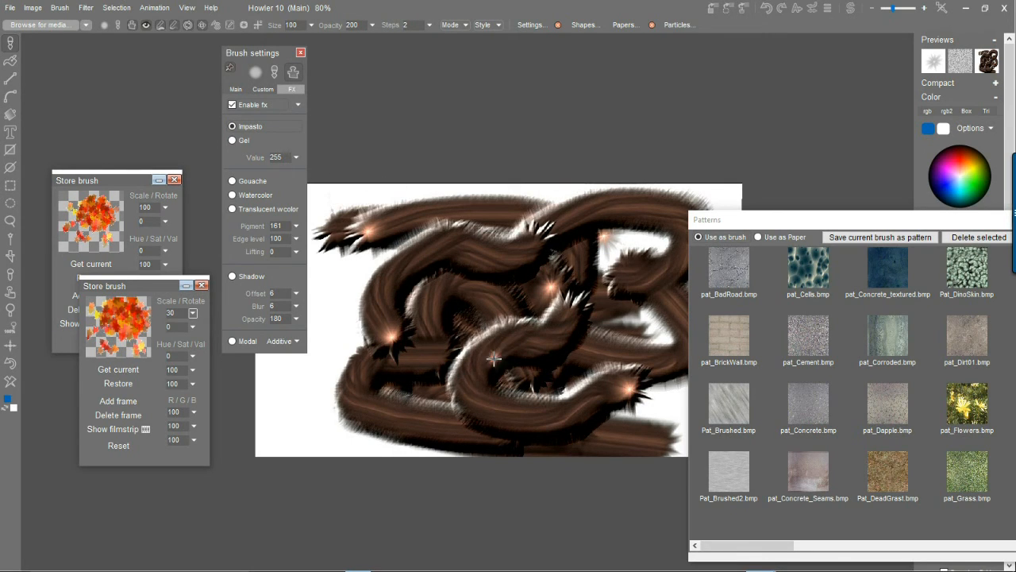
pyautogui.moveTo(616, 239)
pyautogui.mouseDown()
pyautogui.moveTo(537, 267)
pyautogui.moveTo(479, 338)
pyautogui.mouseUp()
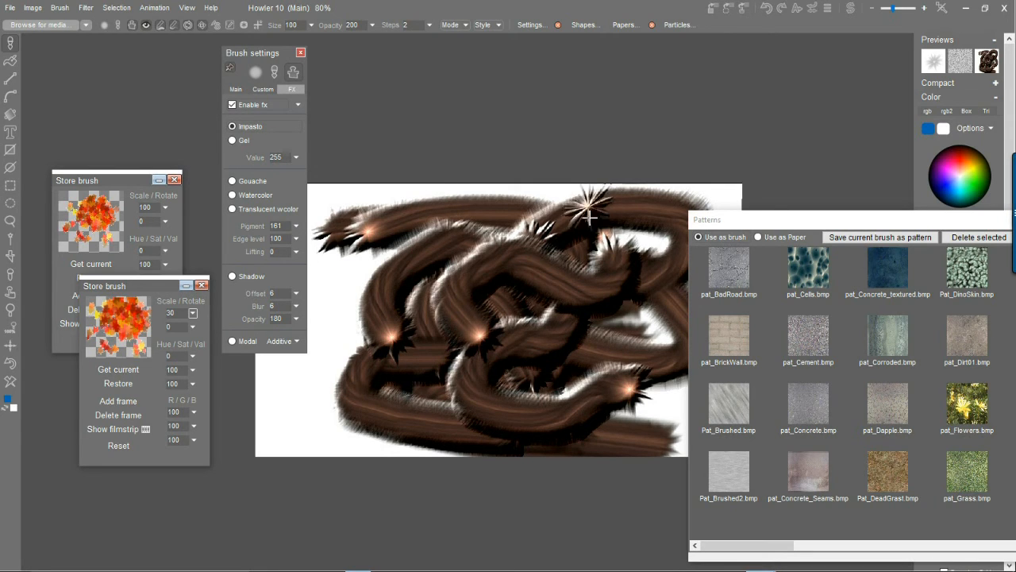
pyautogui.moveTo(593, 206); pyautogui.dragTo(546, 394)
pyautogui.moveTo(625, 354); pyautogui.dragTo(500, 408)
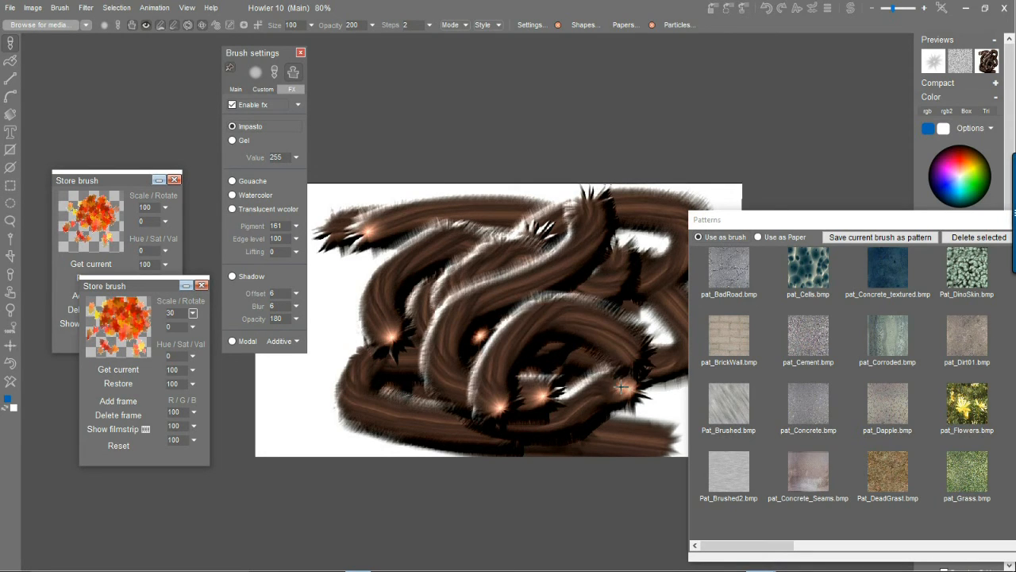
pyautogui.moveTo(610, 395); pyautogui.dragTo(465, 347)
pyautogui.moveTo(400, 320)
pyautogui.mouseDown()
pyautogui.moveTo(615, 412)
pyautogui.moveTo(684, 262)
pyautogui.mouseUp()
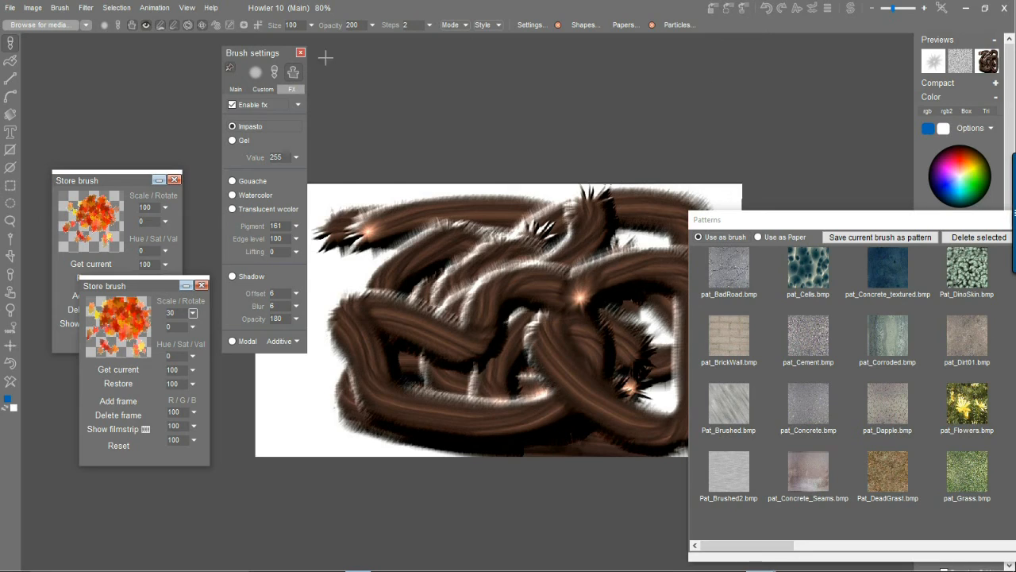
# - Set the brush steps to 40, paint a trail of spaced Impasto flares and inspect it up close
pyautogui.click(429, 25)
pyautogui.click(362, 42)
pyautogui.moveTo(372, 208)
pyautogui.mouseDown()
pyautogui.moveTo(492, 343)
pyautogui.moveTo(568, 349)
pyautogui.moveTo(364, 387)
pyautogui.mouseUp()
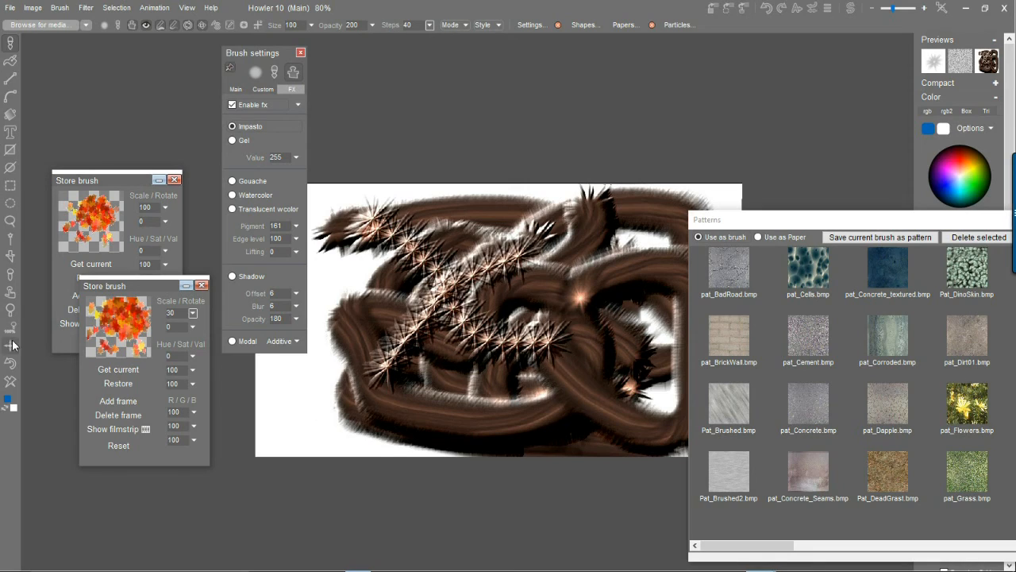
pyautogui.scroll(4, 553, 341)
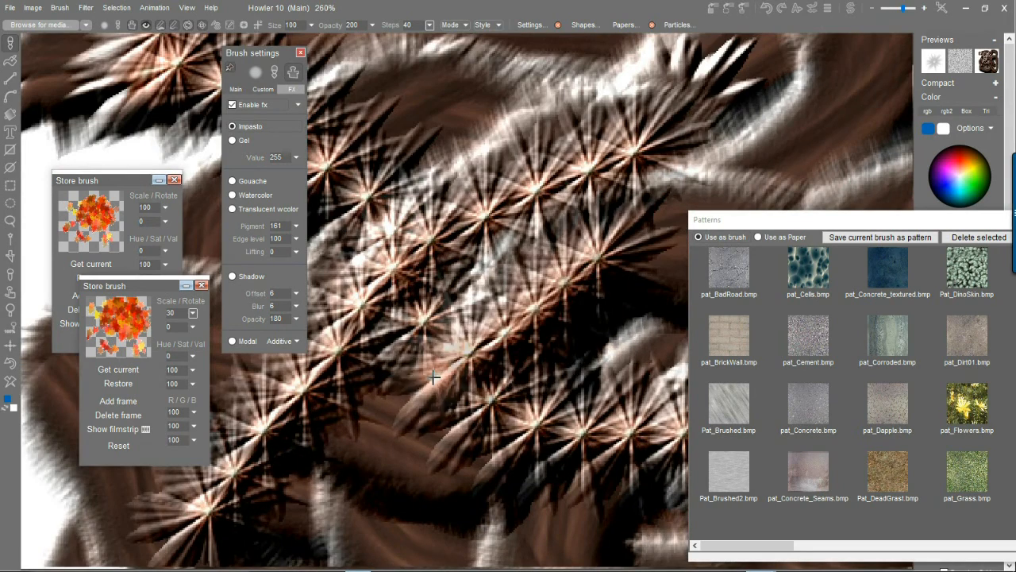
pyautogui.scroll(-3, 553, 342)
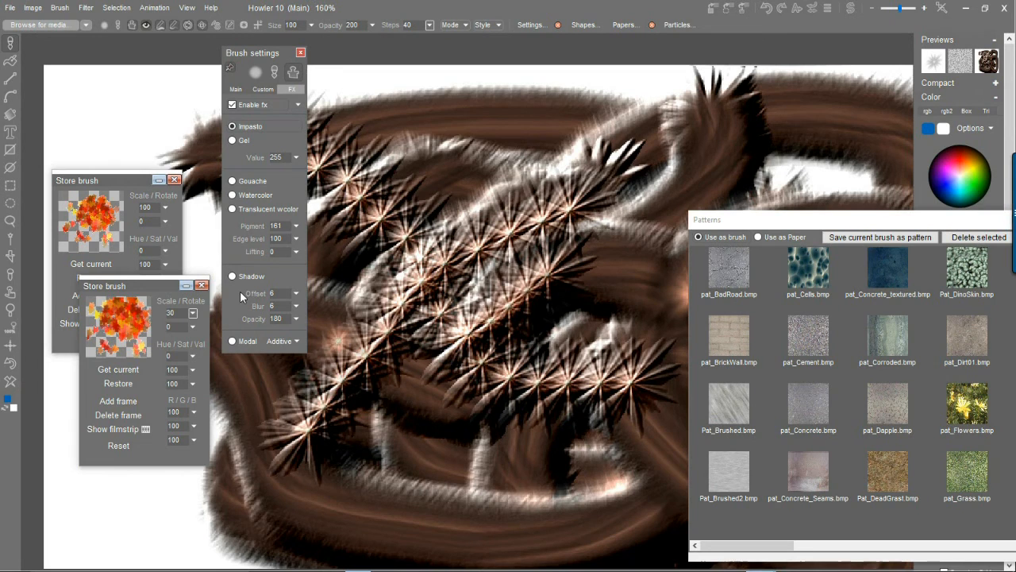
# - Switch the brush fx to Gel and paint blue strokes, first spaced at 40 steps and then smooth at 2 steps
pyautogui.click(246, 142)
pyautogui.moveTo(405, 127)
pyautogui.mouseDown()
pyautogui.moveTo(476, 238)
pyautogui.moveTo(643, 187)
pyautogui.mouseUp()
pyautogui.moveTo(565, 467)
pyautogui.mouseDown()
pyautogui.moveTo(277, 429)
pyautogui.moveTo(595, 548)
pyautogui.mouseUp()
pyautogui.scroll(-2, 595, 548)
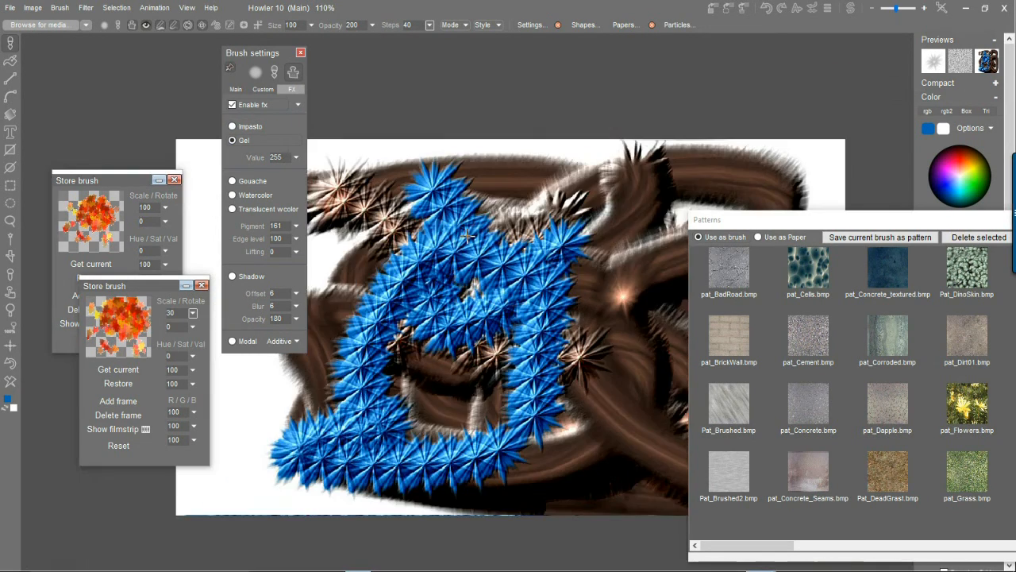
pyautogui.click(430, 25)
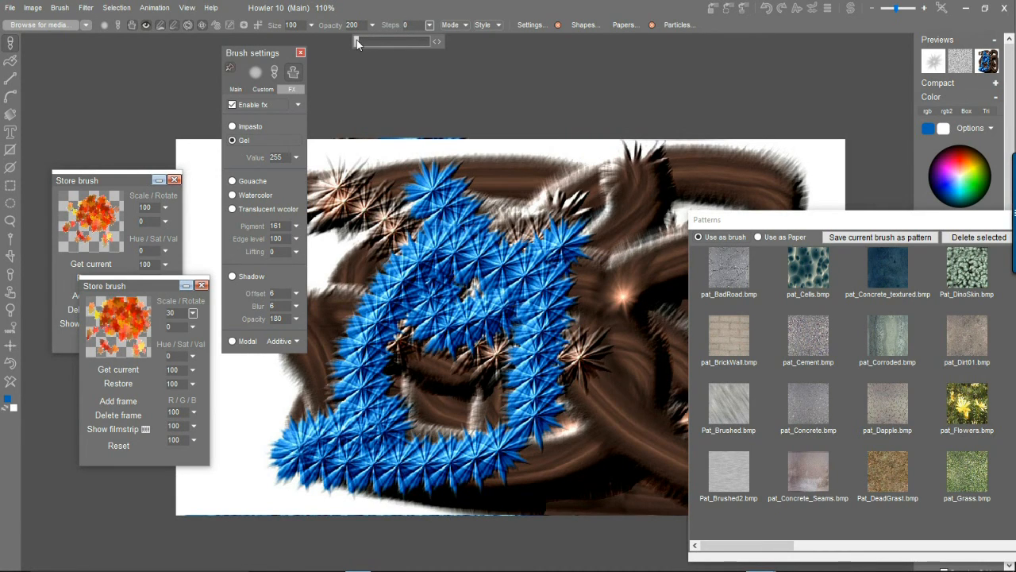
pyautogui.click(358, 39)
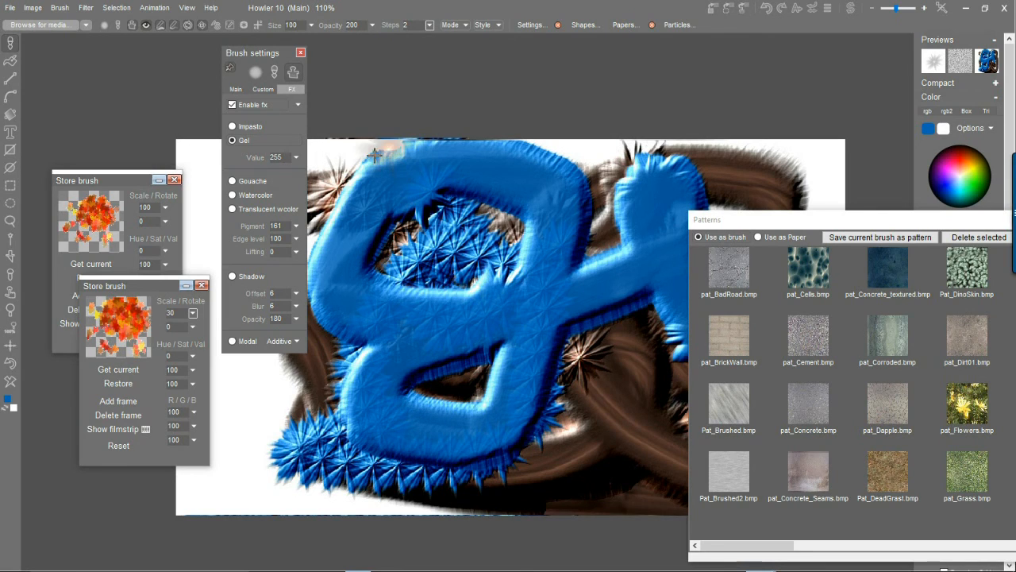
# - Switch the brush fx to Translucent wcolor, paint over the gel strokes and repeat with Lifting set to 58
pyautogui.click(249, 184)
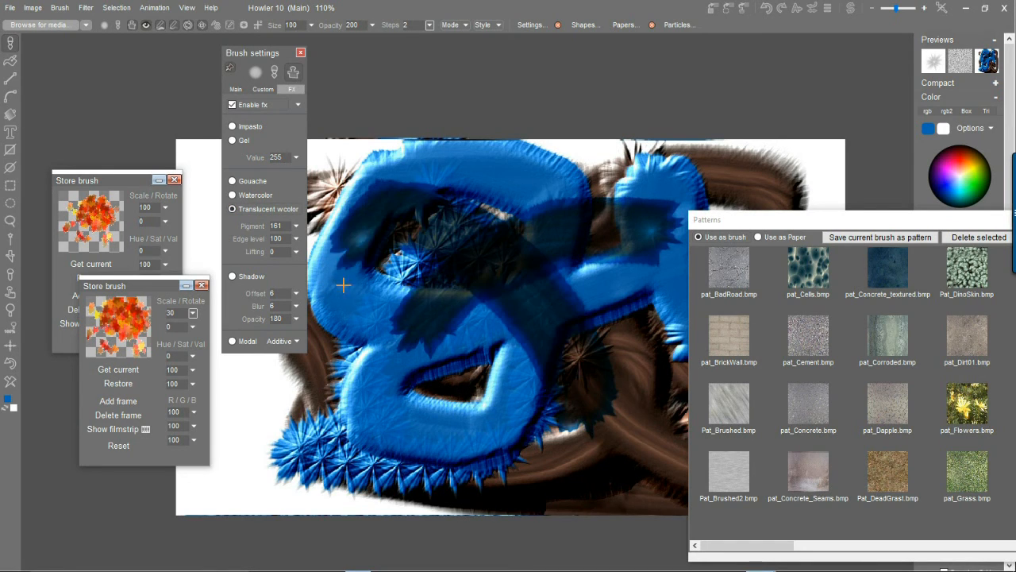
pyautogui.click(297, 252)
pyautogui.moveTo(225, 270); pyautogui.dragTo(234, 270)
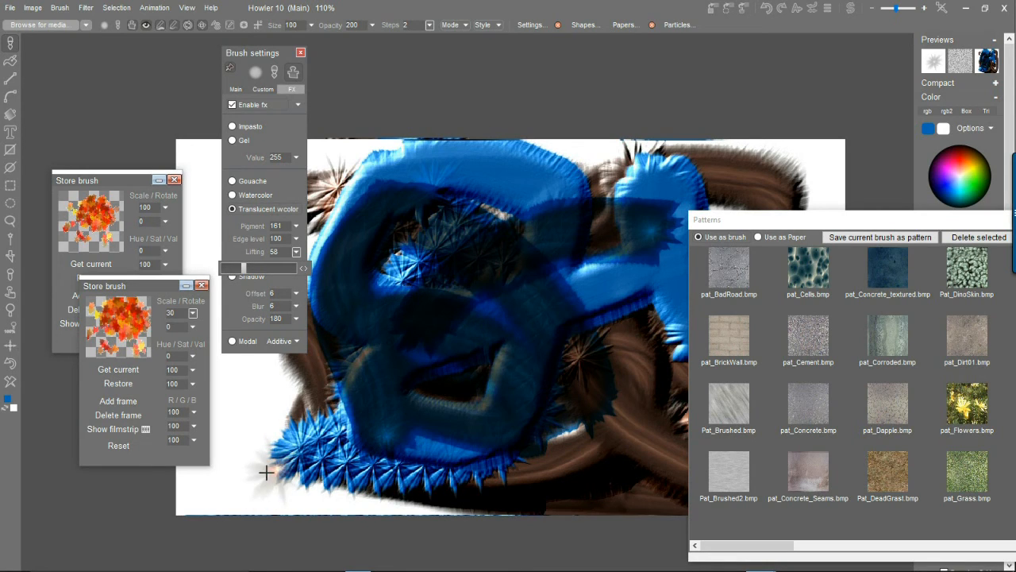
pyautogui.moveTo(268, 469); pyautogui.dragTo(208, 486)
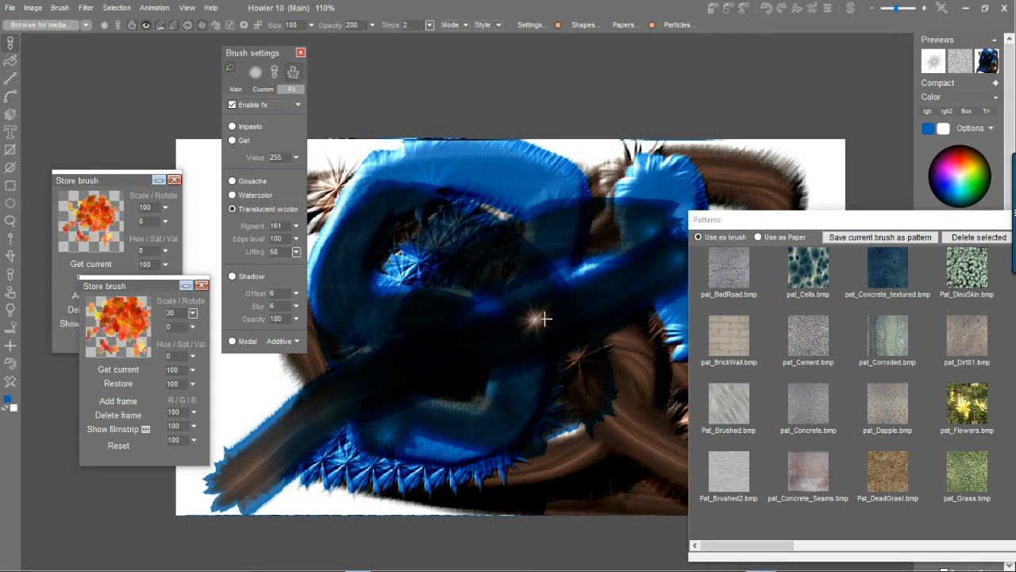
# - Close the Patterns window and replace the custom brush with an Airbrush preset
pyautogui.moveTo(758, 224); pyautogui.dragTo(491, 195)
pyautogui.click(750, 191)
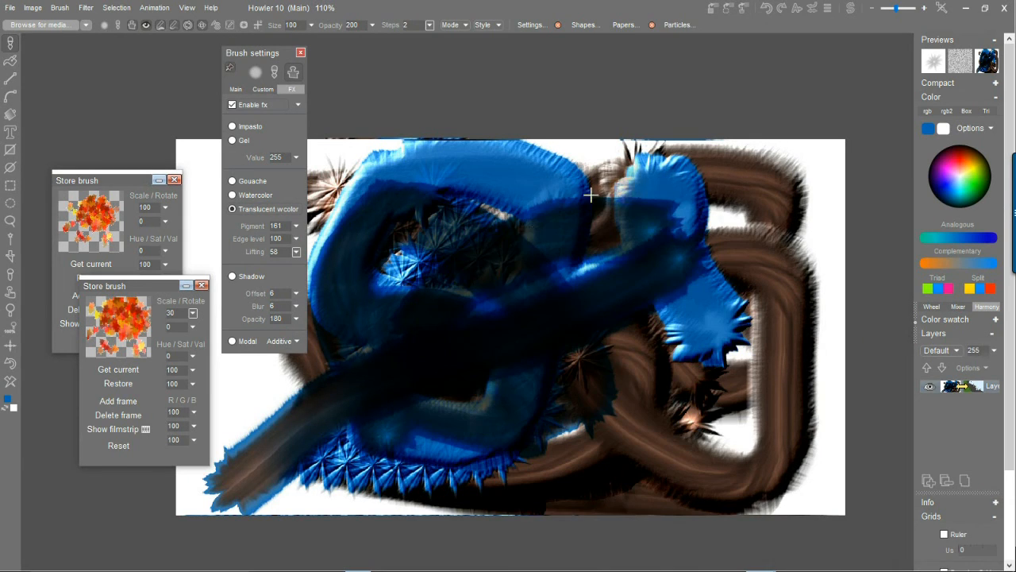
pyautogui.click(9, 44)
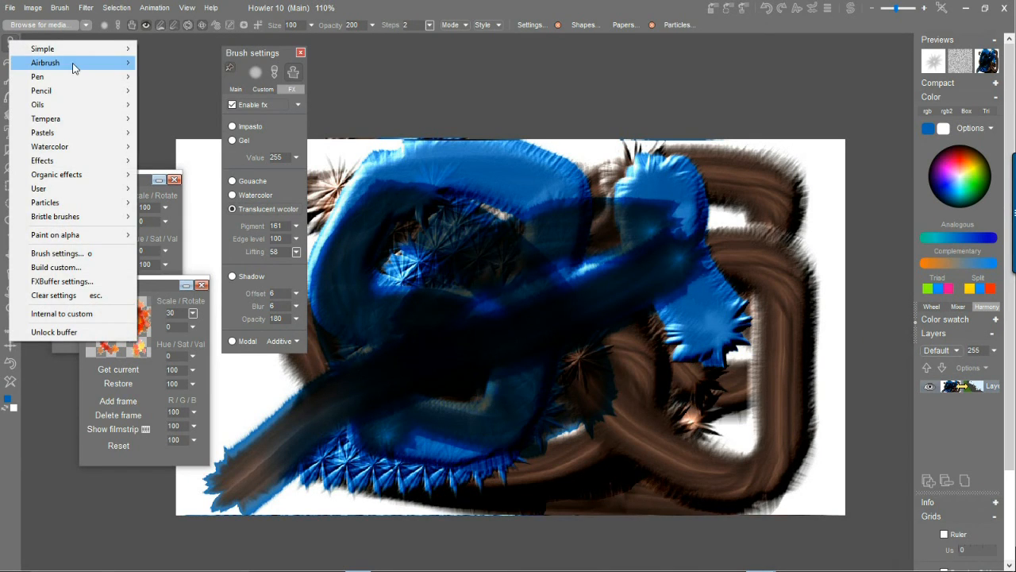
pyautogui.moveTo(74, 64)
pyautogui.click(181, 106)
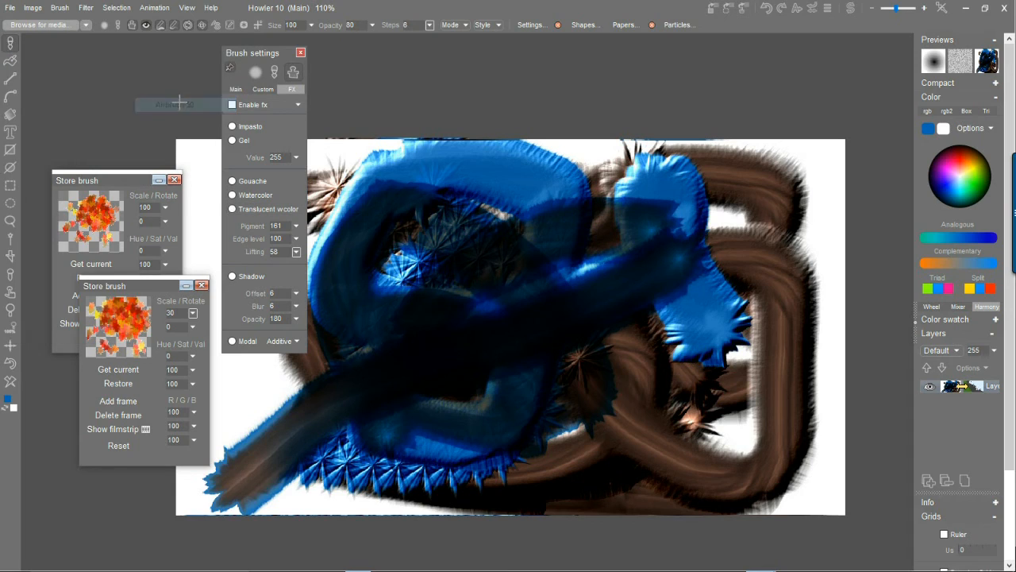
# - Clear the canvas and paint three long, crossing blue airbrush strokes
pyautogui.click(11, 364)
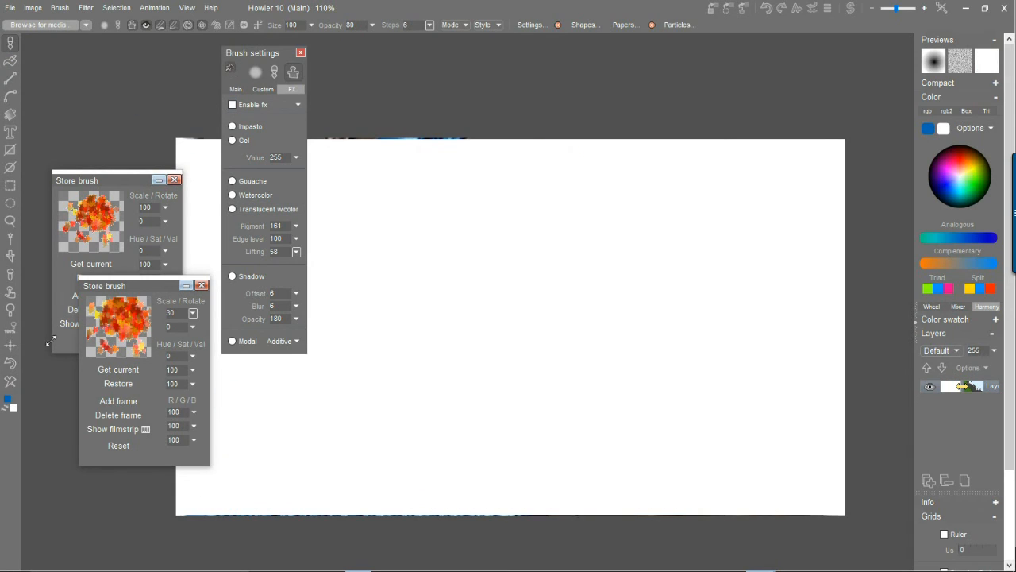
pyautogui.moveTo(689, 189); pyautogui.dragTo(373, 393)
pyautogui.moveTo(672, 365); pyautogui.dragTo(311, 181)
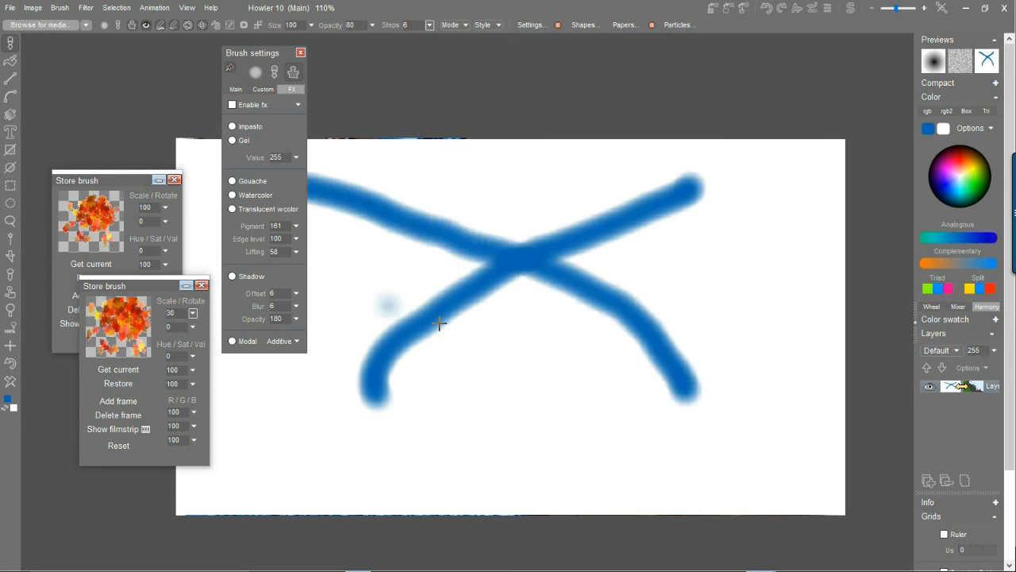
pyautogui.moveTo(486, 164); pyautogui.dragTo(737, 322)
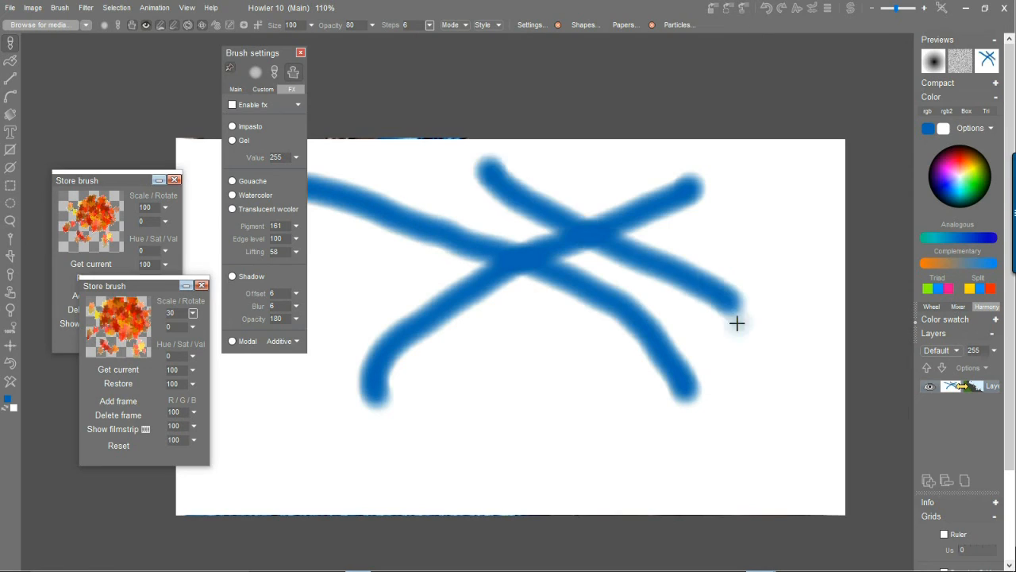
# - Clear the canvas again and place a large text box reading "Pigment Lifting"
pyautogui.click(11, 364)
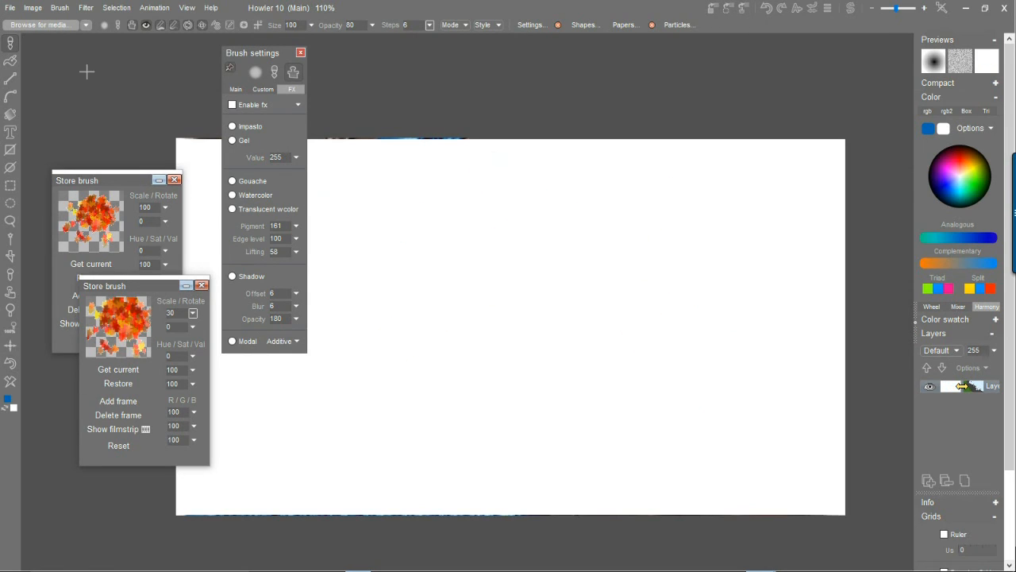
pyautogui.click(10, 133)
pyautogui.click(397, 236)
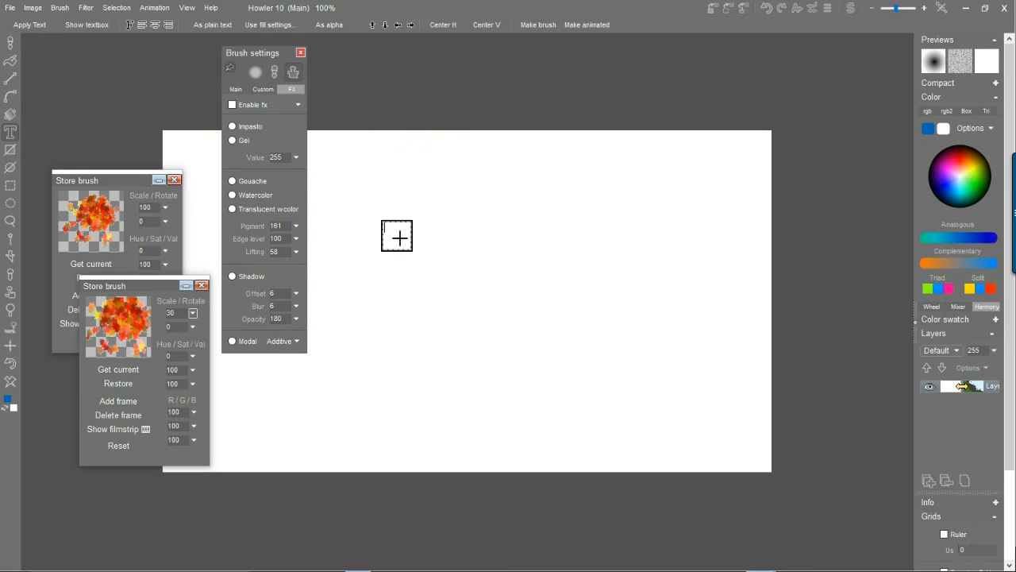
pyautogui.moveTo(411, 250); pyautogui.dragTo(764, 430)
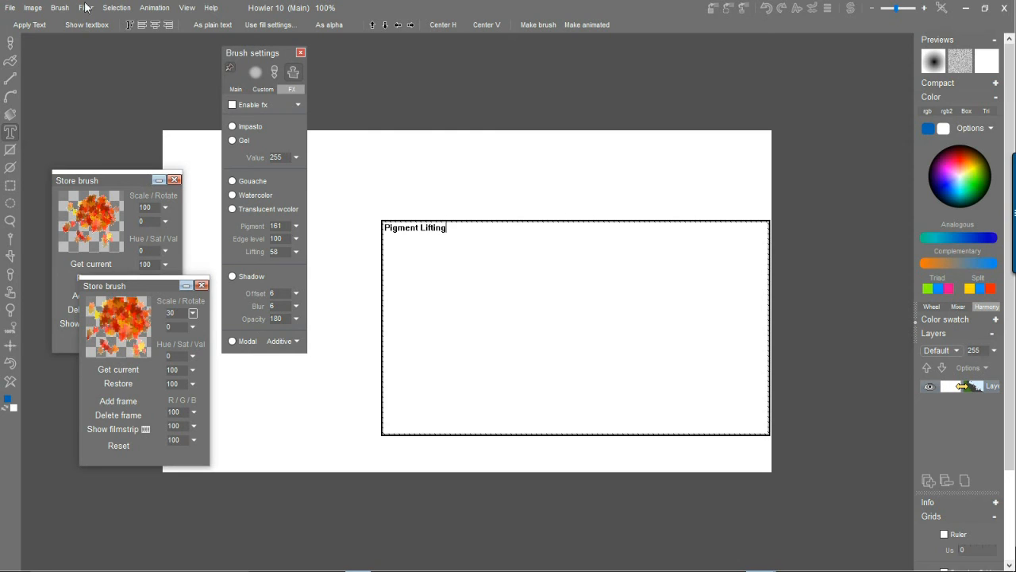
# - Format the "Pigment Lifting" text as bold Arial at size 56
pyautogui.click(128, 26)
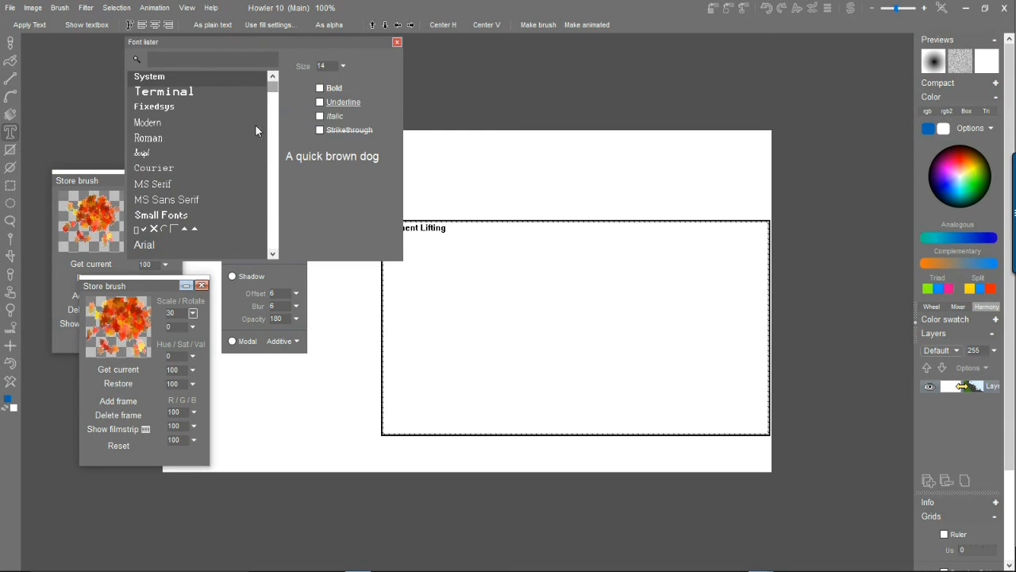
pyautogui.click(343, 67)
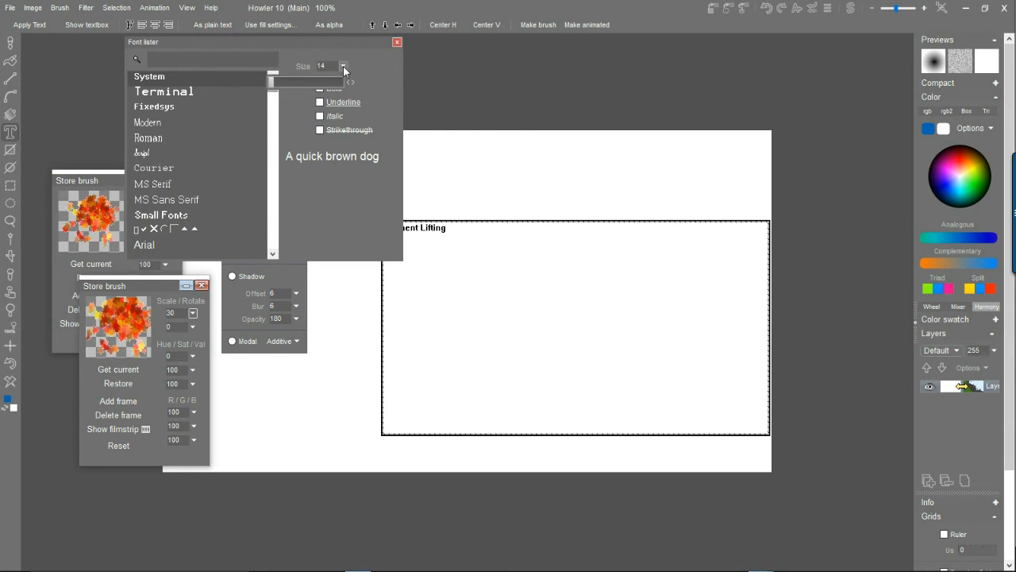
pyautogui.click(276, 82)
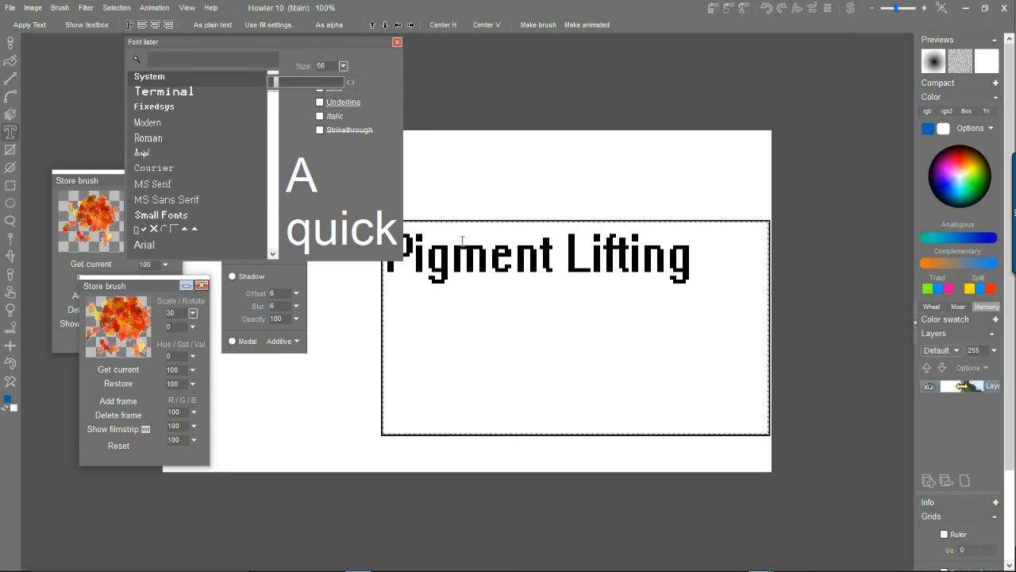
pyautogui.click(341, 89)
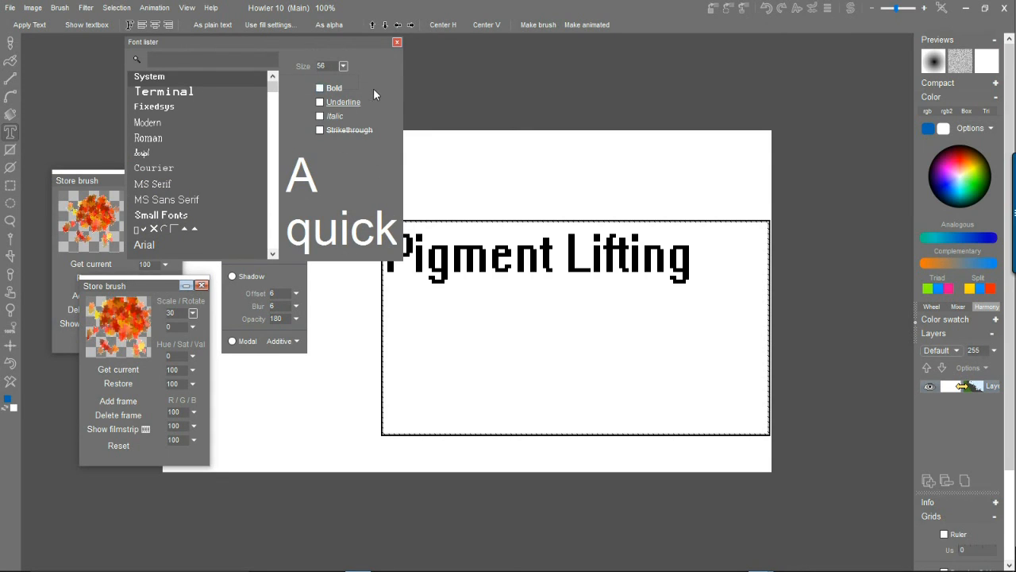
pyautogui.click(335, 89)
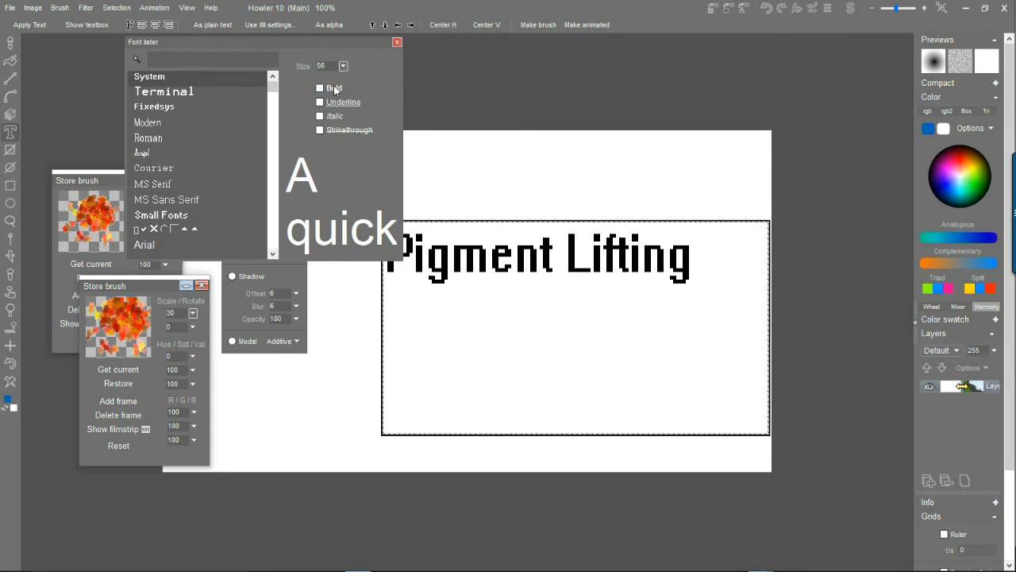
pyautogui.click(154, 247)
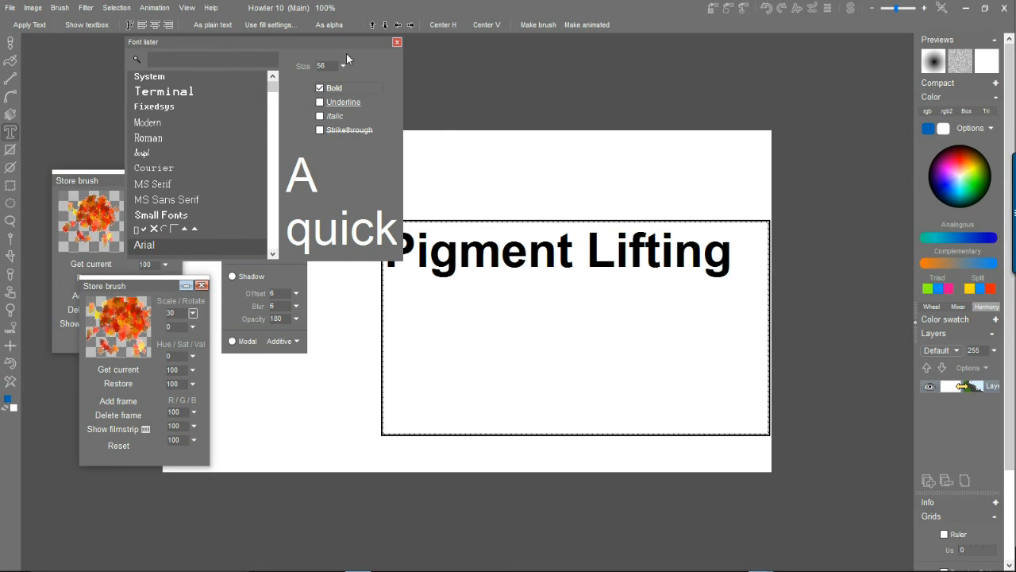
pyautogui.click(341, 118)
pyautogui.click(341, 118)
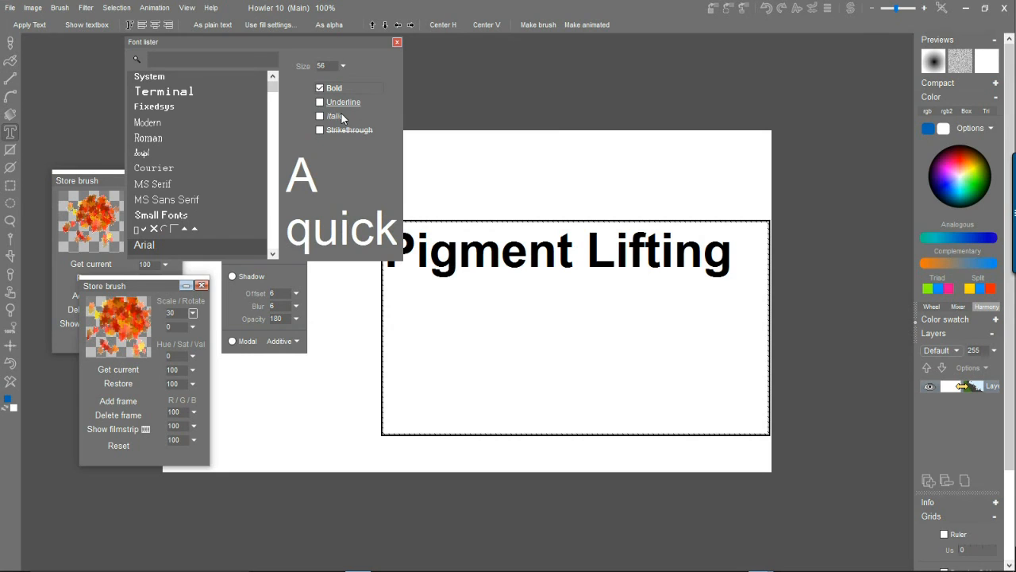
# - Close the font list, fit the text box closely around "Pigment Lifting", centre it on the canvas and apply the text
pyautogui.click(397, 43)
pyautogui.moveTo(535, 204)
pyautogui.mouseDown()
pyautogui.moveTo(595, 347)
pyautogui.moveTo(543, 351)
pyautogui.mouseUp()
pyautogui.moveTo(734, 455); pyautogui.dragTo(713, 309)
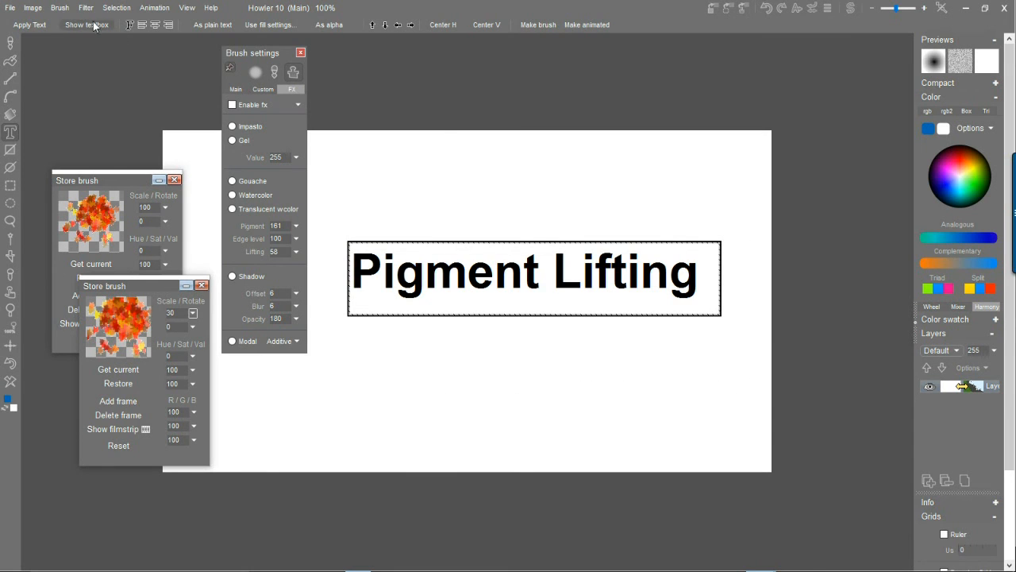
pyautogui.click(32, 25)
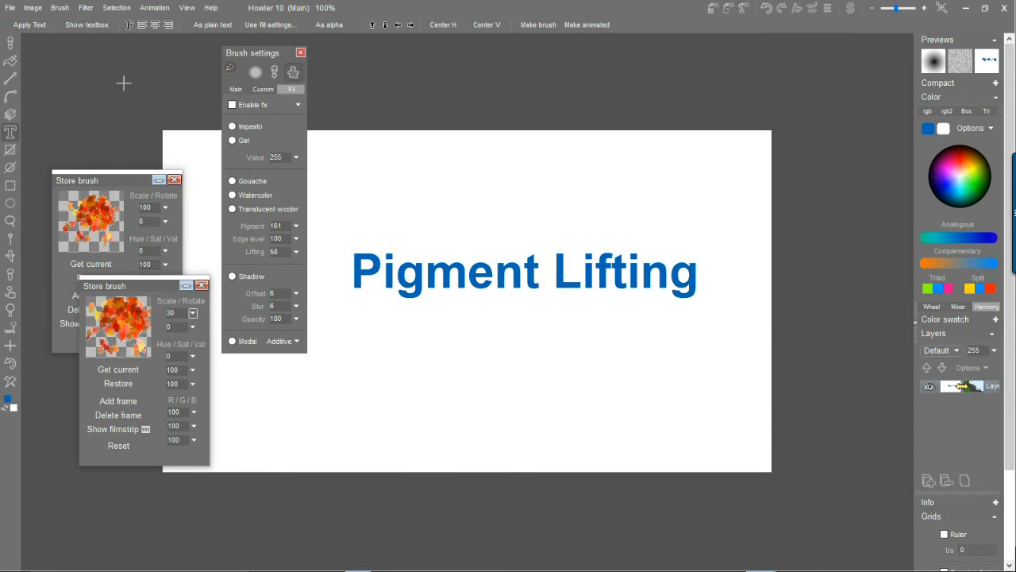
# - Store a copy of the titled image and move its small window clear of the canvas
pyautogui.click(36, 7)
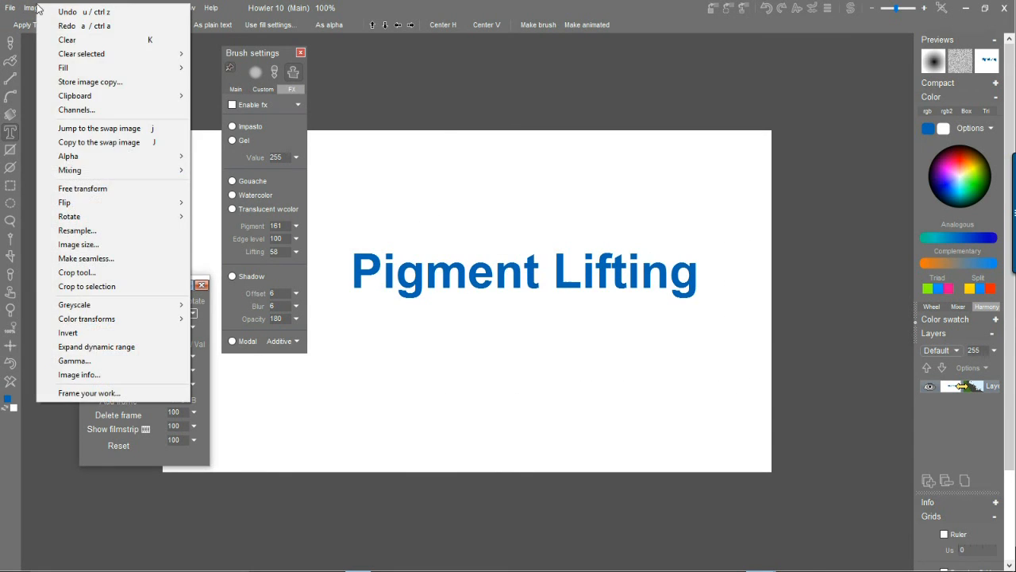
pyautogui.click(101, 83)
pyautogui.moveTo(263, 424); pyautogui.dragTo(818, 484)
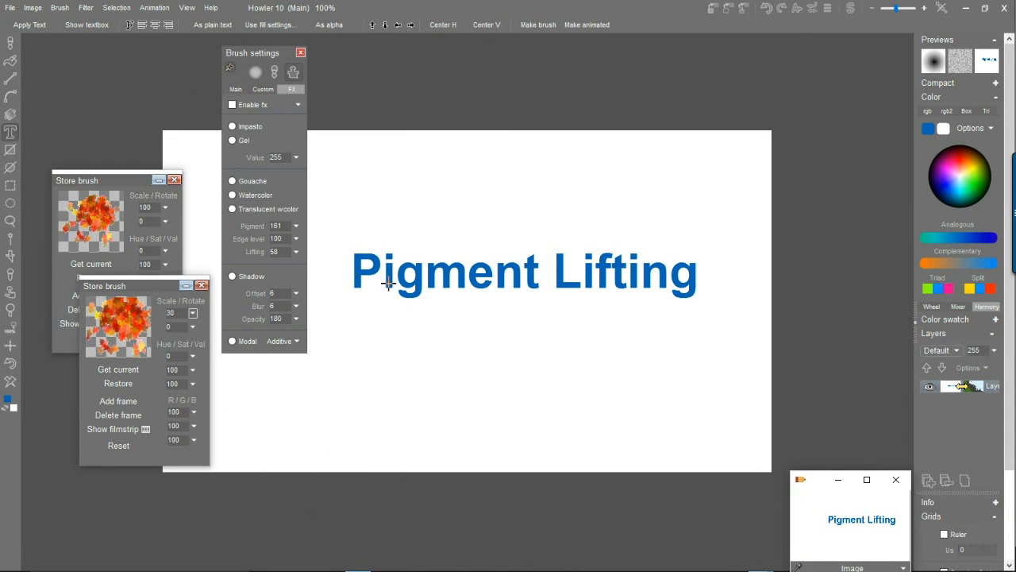
# - Enable the Translucent wcolor brush fx with Lifting at 0 and paint a blue stroke across the start of the title
pyautogui.click(9, 43)
pyautogui.click(316, 191)
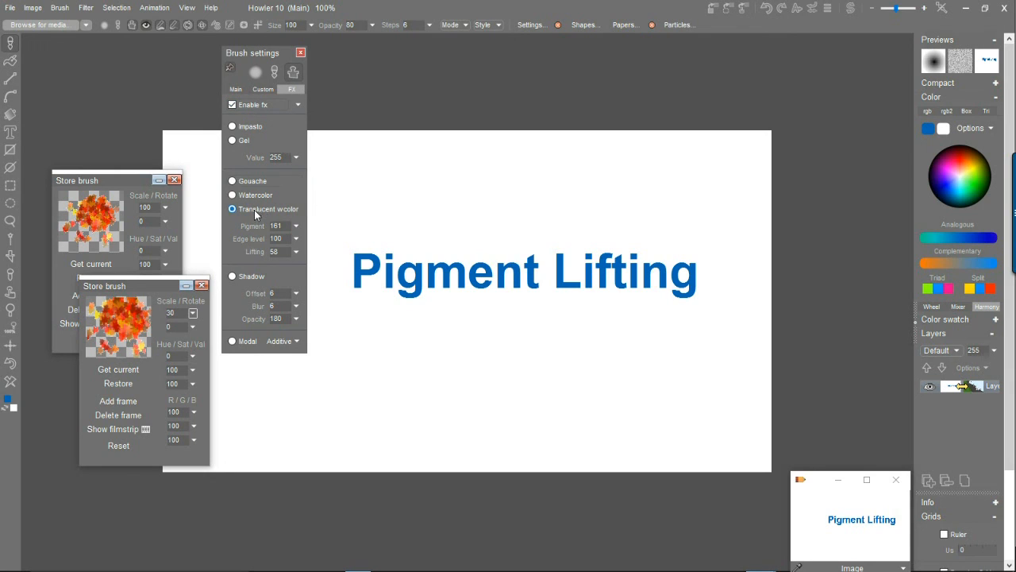
pyautogui.click(296, 251)
pyautogui.moveTo(247, 271); pyautogui.dragTo(230, 276)
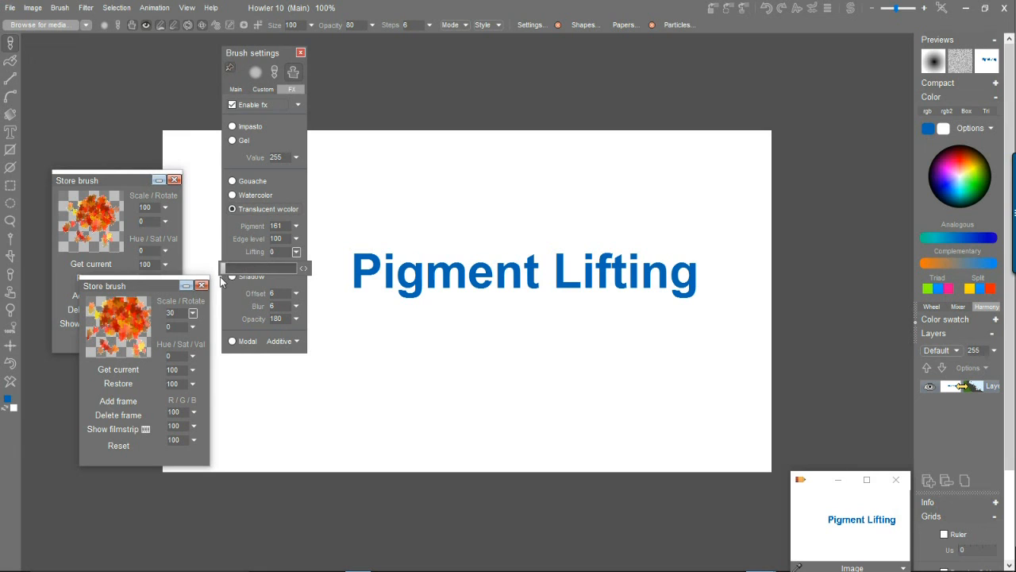
pyautogui.moveTo(379, 363)
pyautogui.mouseDown()
pyautogui.moveTo(463, 193)
pyautogui.moveTo(493, 167)
pyautogui.mouseUp()
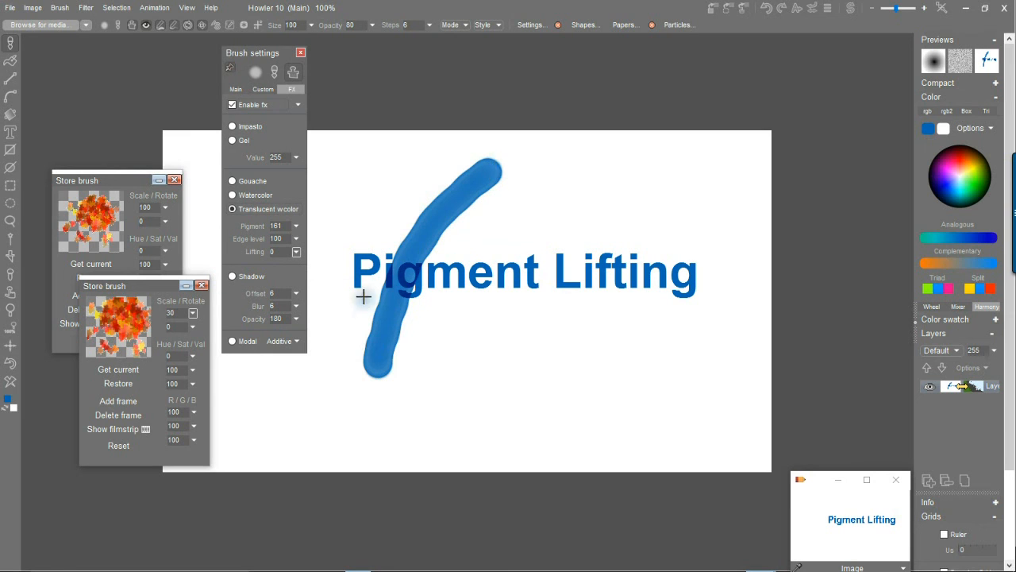
# - Undo the blue stroke, switch to yellow-green and paint a diagonal stroke across the "ig" of "Pigment"
pyautogui.scroll(3, 364, 300)
pyautogui.scroll(1, 465, 265)
pyautogui.click(480, 170)
pyautogui.moveTo(979, 169); pyautogui.dragTo(963, 179)
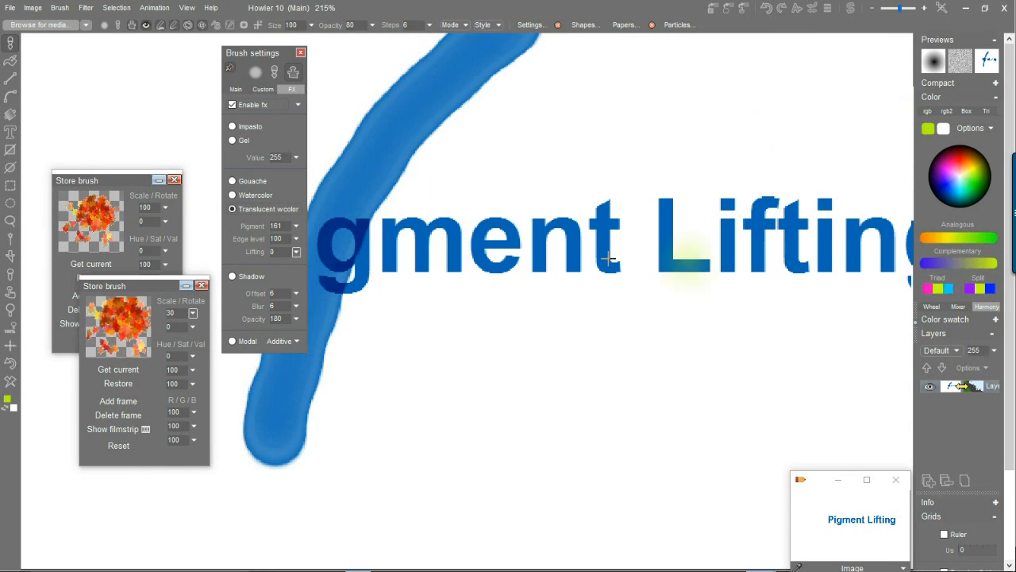
pyautogui.click(9, 364)
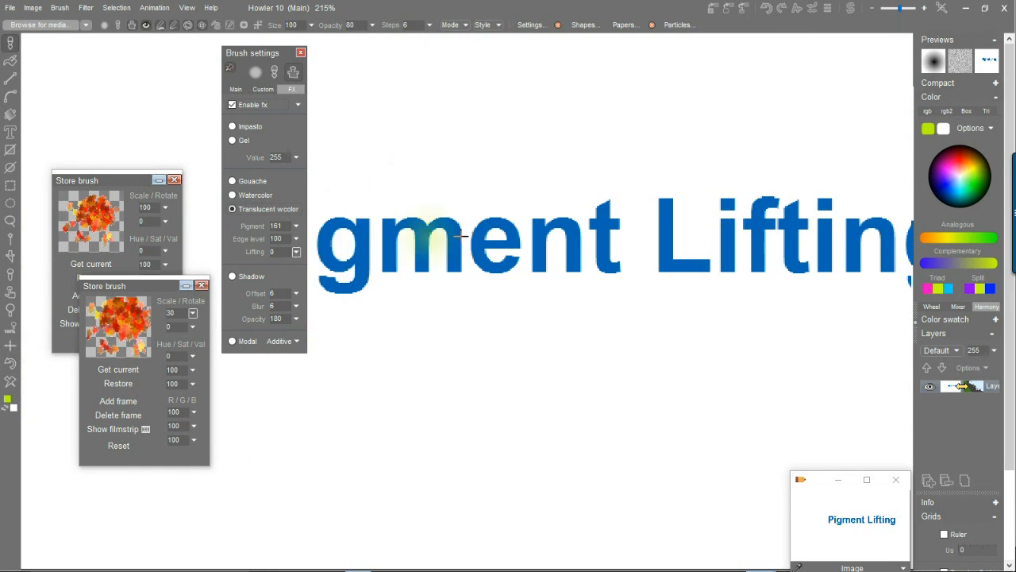
pyautogui.moveTo(442, 279)
pyautogui.mouseDown()
pyautogui.moveTo(503, 396)
pyautogui.moveTo(556, 242)
pyautogui.mouseUp()
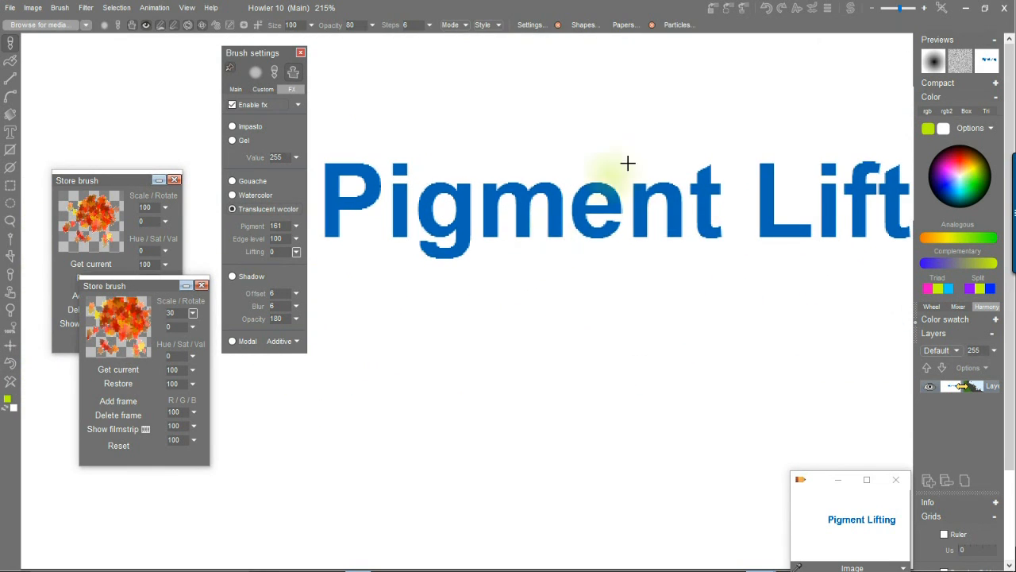
pyautogui.moveTo(468, 79); pyautogui.dragTo(347, 429)
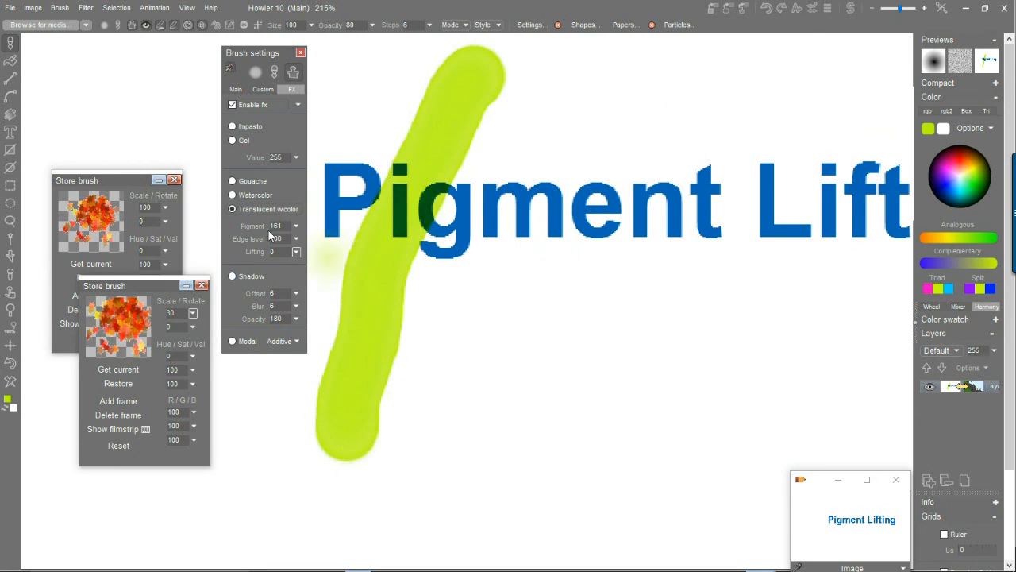
# - Set Lifting to 8 and paint a second yellow-green stroke across the "gm" of "Pigment"
pyautogui.click(295, 252)
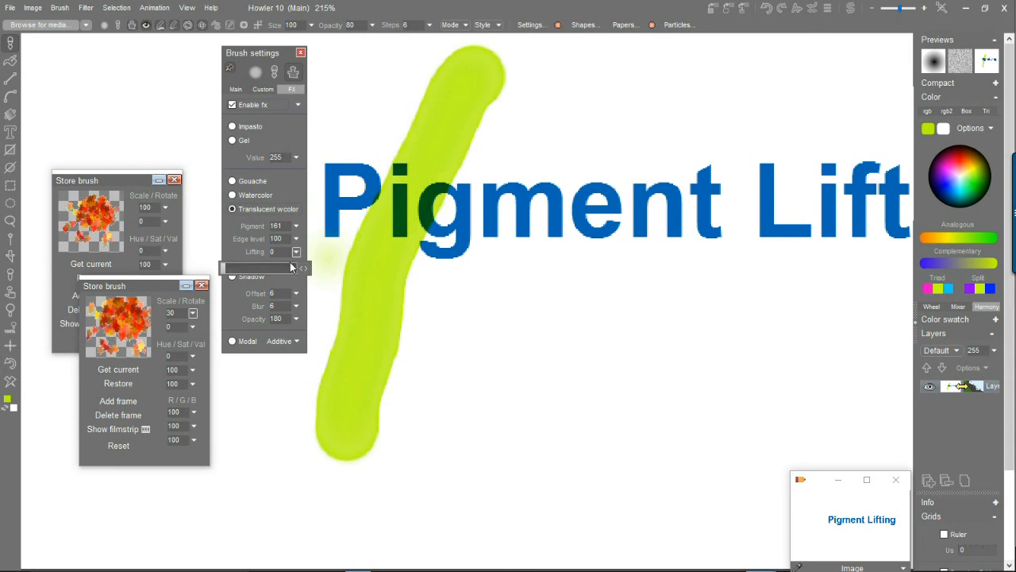
pyautogui.click(225, 269)
pyautogui.moveTo(587, 91)
pyautogui.mouseDown()
pyautogui.moveTo(524, 136)
pyautogui.moveTo(454, 401)
pyautogui.mouseUp()
pyautogui.scroll(2, 456, 165)
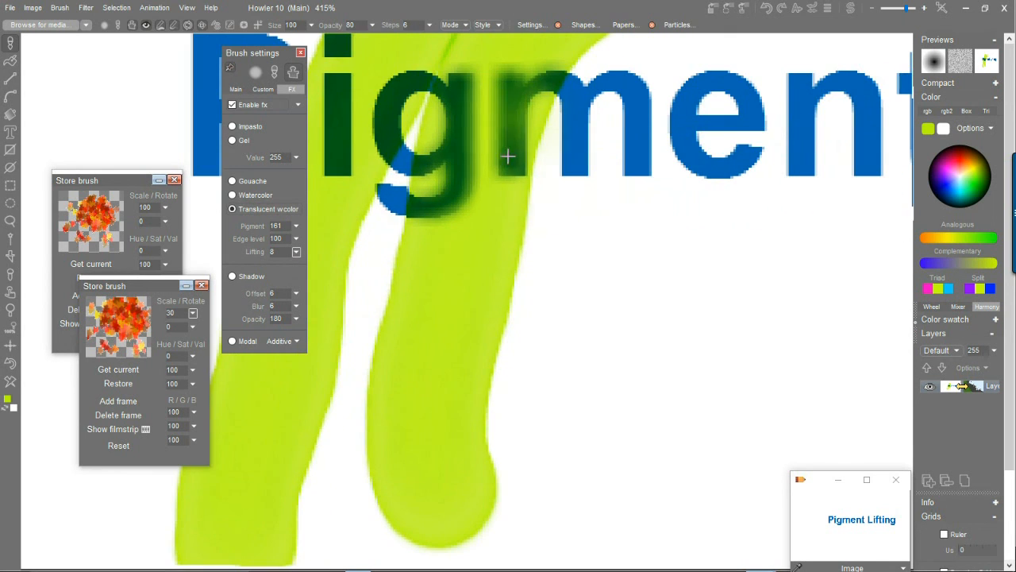
pyautogui.scroll(-1, 590, 229)
pyautogui.scroll(-1, 470, 251)
# - Set Lifting to 37 and paint several overlapping yellow-green strokes across the "ent" of "Pigment"
pyautogui.click(296, 251)
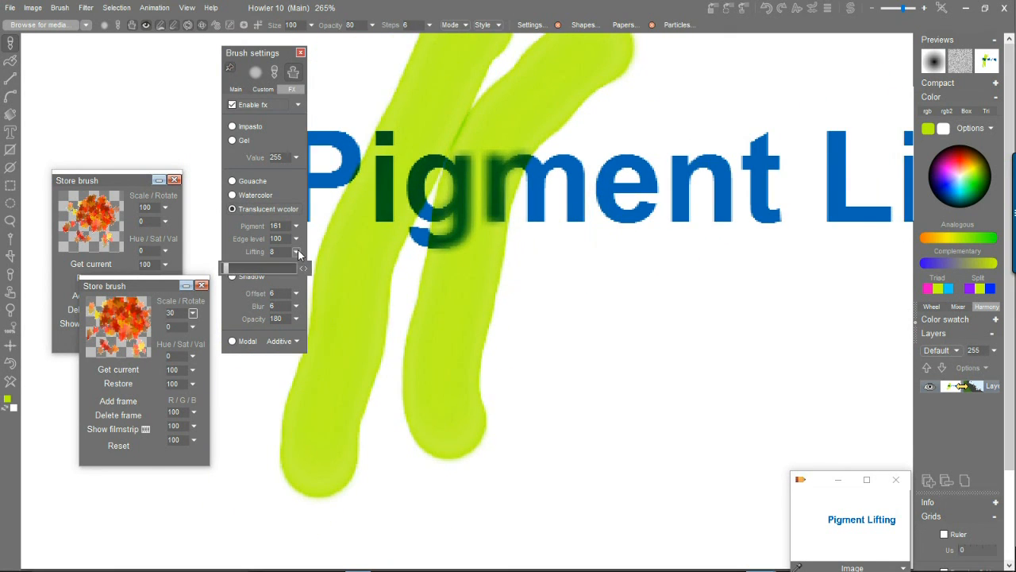
pyautogui.moveTo(592, 315); pyautogui.dragTo(719, 95)
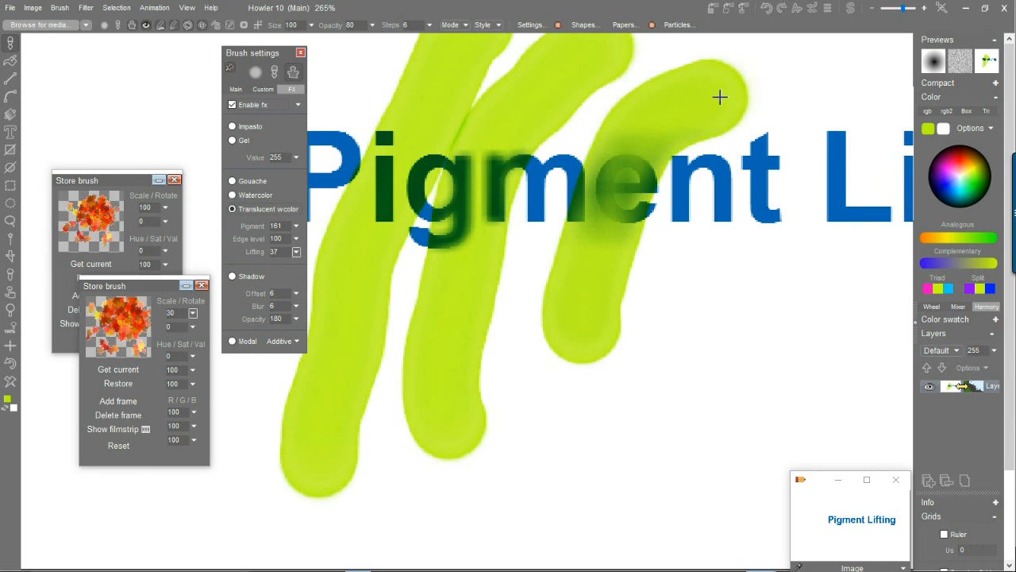
pyautogui.moveTo(595, 305)
pyautogui.mouseDown()
pyautogui.moveTo(656, 152)
pyautogui.moveTo(885, 238)
pyautogui.moveTo(594, 254)
pyautogui.mouseUp()
pyautogui.moveTo(698, 169); pyautogui.dragTo(436, 192)
pyautogui.hotkey('ctrl', 'z')
pyautogui.hotkey('ctrl', 'z')
pyautogui.hotkey('ctrl', 'z')
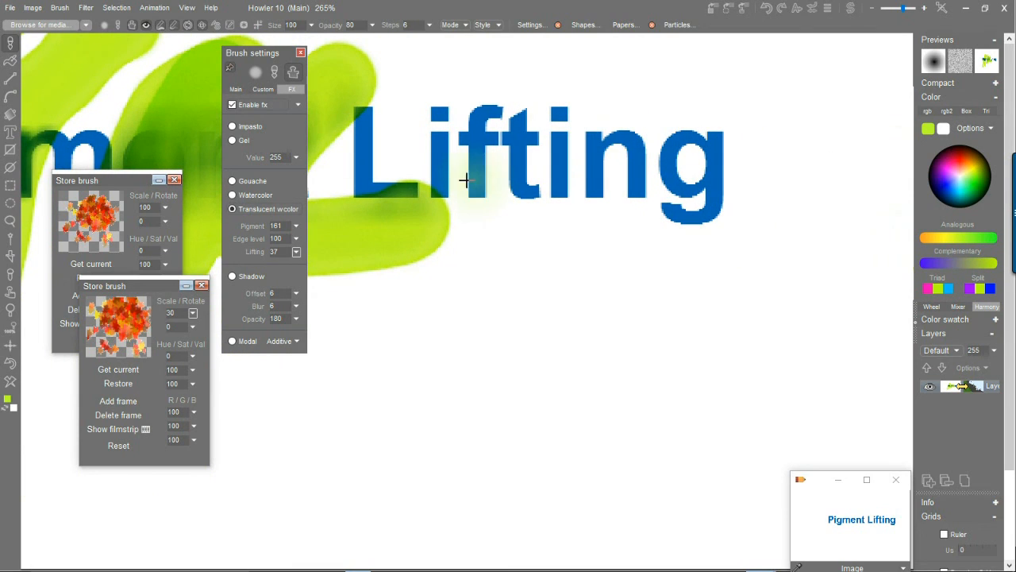
# - Set Pigment to 1 with Lifting kept at 37 and smear the last letters of "Lifting" with repeated strokes
pyautogui.click(297, 226)
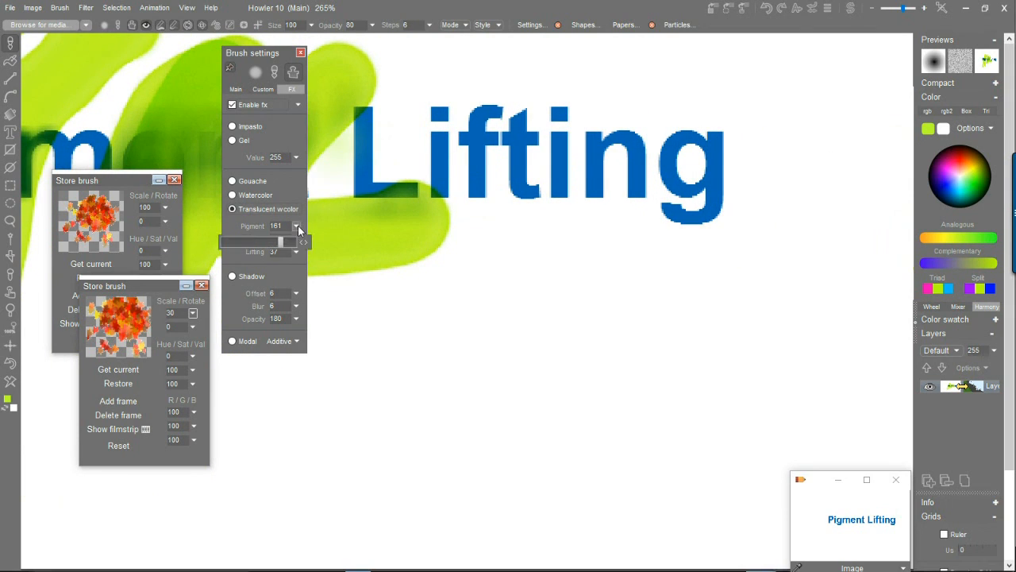
pyautogui.moveTo(273, 240); pyautogui.dragTo(200, 240)
pyautogui.moveTo(569, 270); pyautogui.dragTo(728, 111)
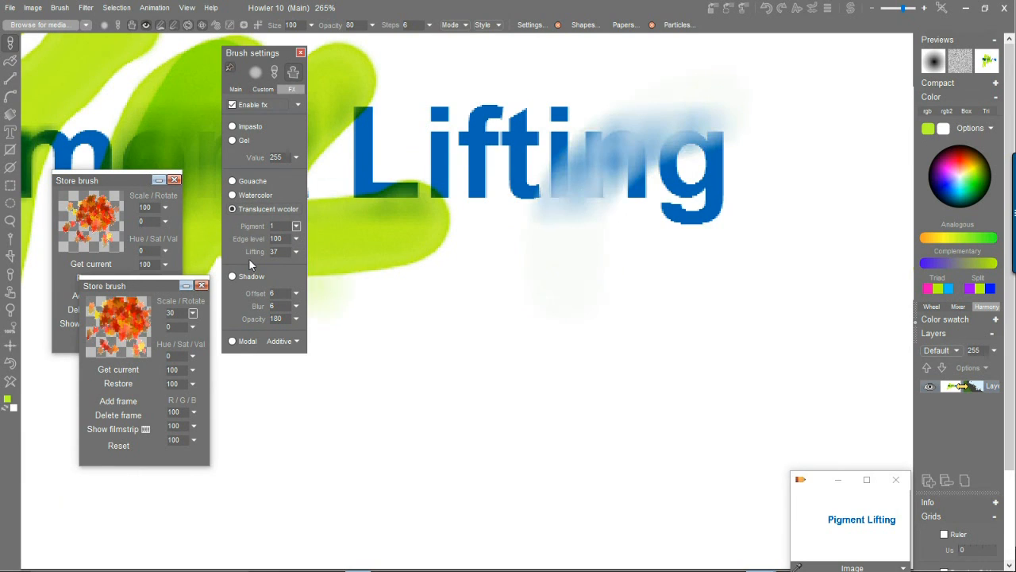
pyautogui.moveTo(514, 74); pyautogui.dragTo(826, 304)
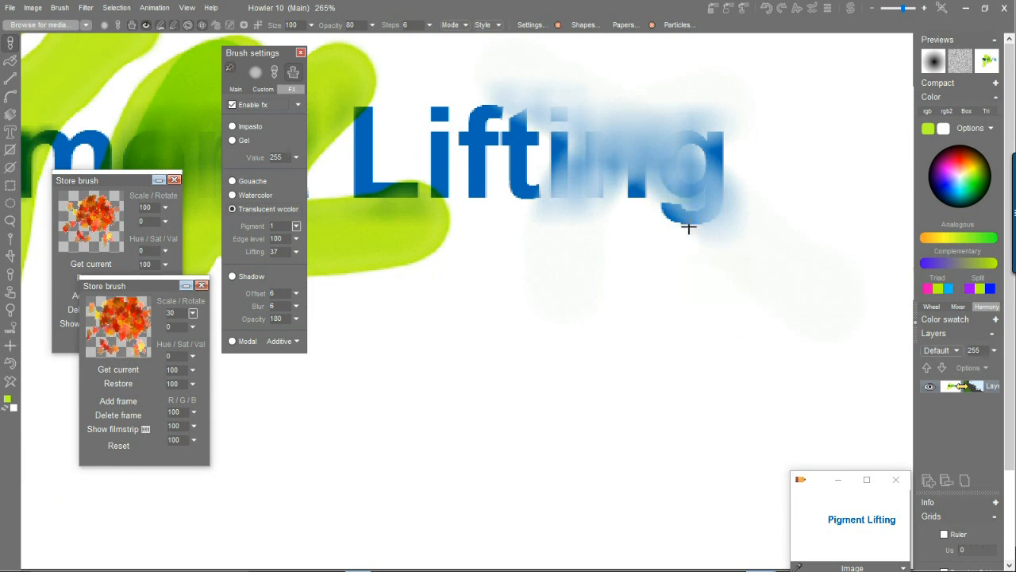
pyautogui.moveTo(719, 283); pyautogui.dragTo(388, 93)
pyautogui.moveTo(702, 206); pyautogui.dragTo(627, 277)
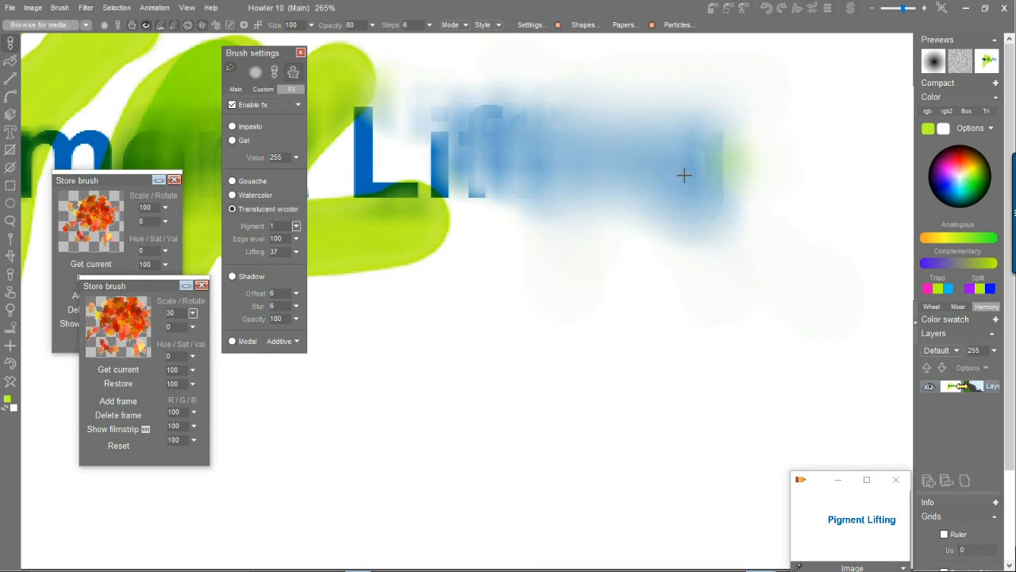
pyautogui.moveTo(640, 241)
pyautogui.mouseDown()
pyautogui.moveTo(752, 157)
pyautogui.moveTo(688, 252)
pyautogui.mouseUp()
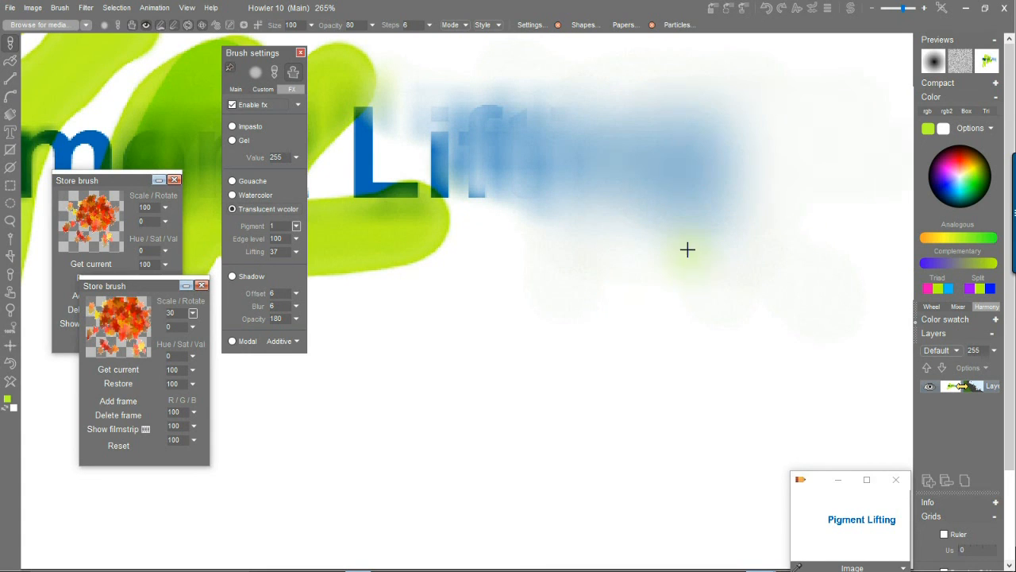
# - Continue smearing with the same brush over the start of "Lifting", the "P" and the yellow-green strokes
pyautogui.scroll(-2, 629, 237)
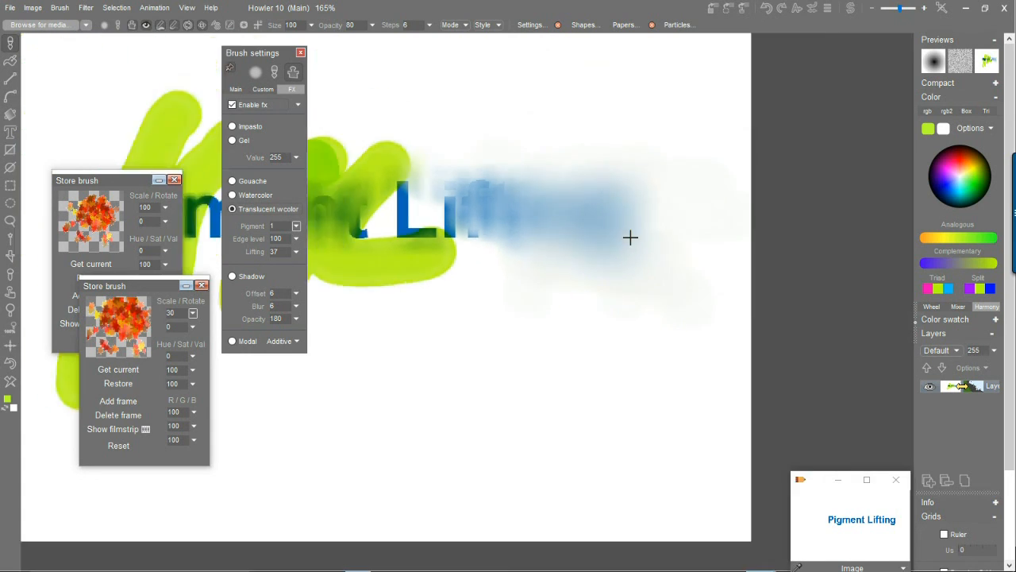
pyautogui.moveTo(390, 165); pyautogui.dragTo(517, 268)
pyautogui.moveTo(374, 134)
pyautogui.mouseDown()
pyautogui.moveTo(424, 177)
pyautogui.moveTo(480, 157)
pyautogui.mouseUp()
pyautogui.moveTo(627, 246)
pyautogui.mouseDown()
pyautogui.moveTo(446, 239)
pyautogui.moveTo(501, 220)
pyautogui.mouseUp()
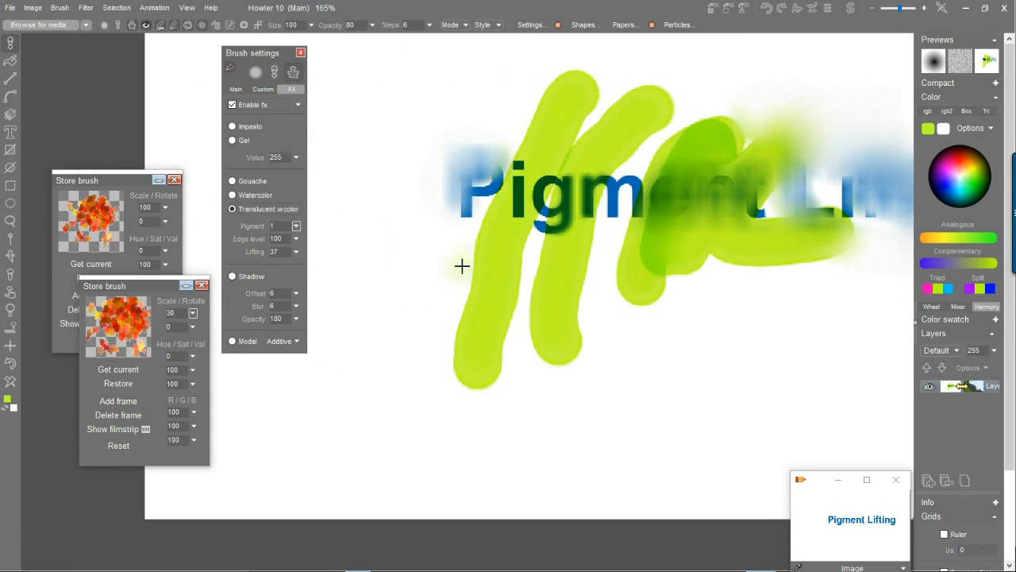
pyautogui.moveTo(453, 283)
pyautogui.mouseDown()
pyautogui.moveTo(605, 181)
pyautogui.moveTo(714, 130)
pyautogui.mouseUp()
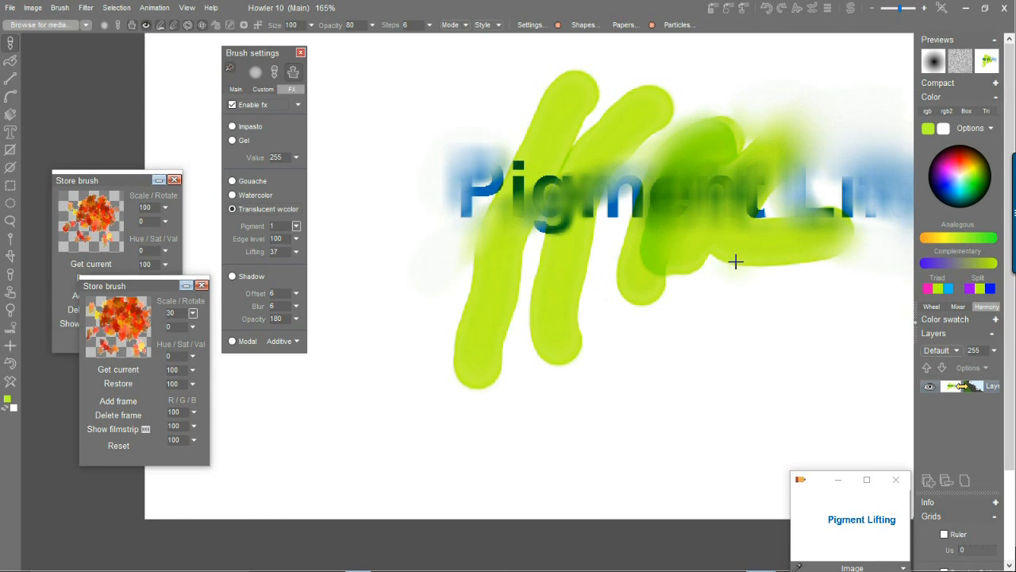